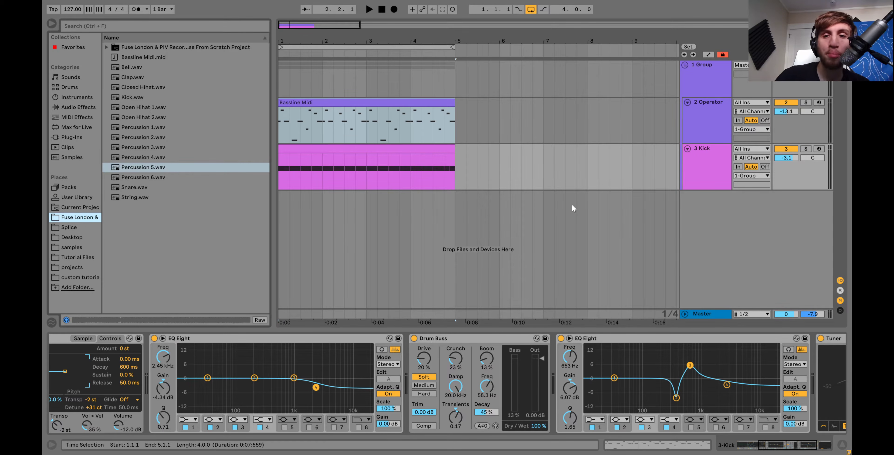
Solo the Operator track and transpose all notes of the Bassline Midi clip up two octaves.
double_click(389, 118)
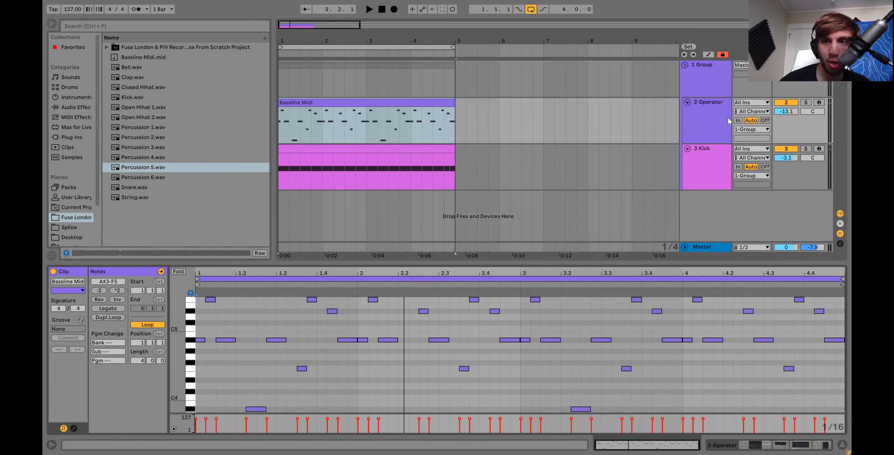
click(807, 103)
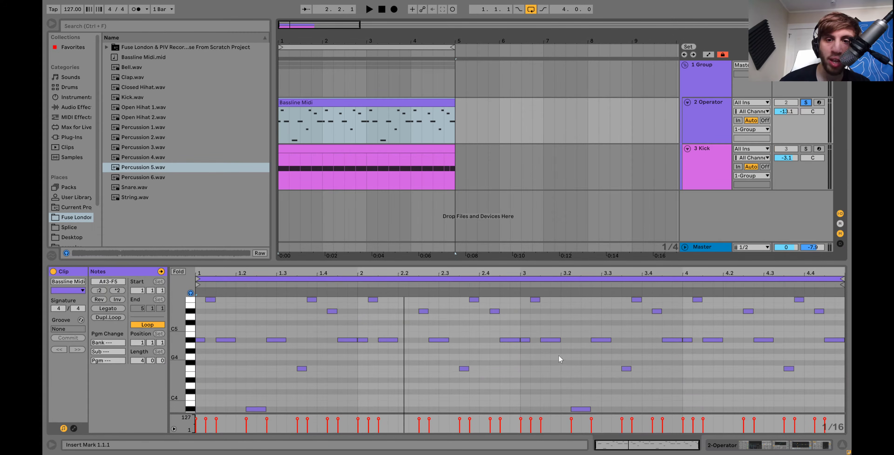
click(558, 355)
key(ctrl+a)
key(shift+Up)
key(shift+Up)
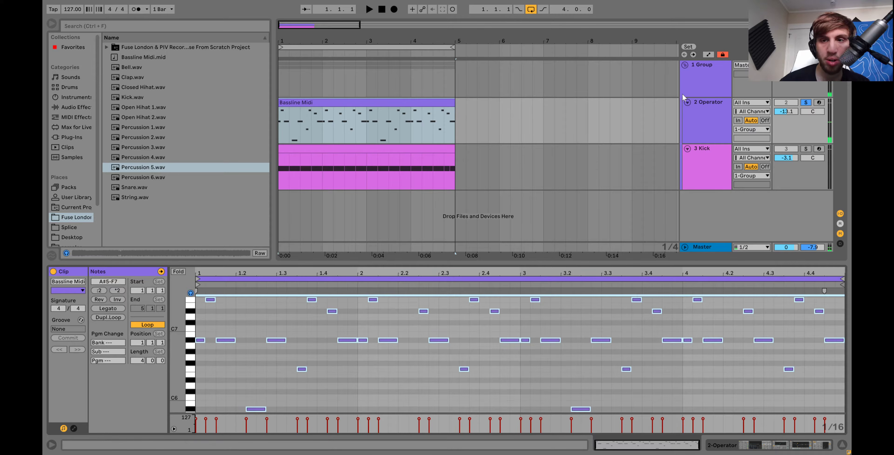
Turn off the filter in the Operator instrument and start playing the soloed bassline.
click(696, 127)
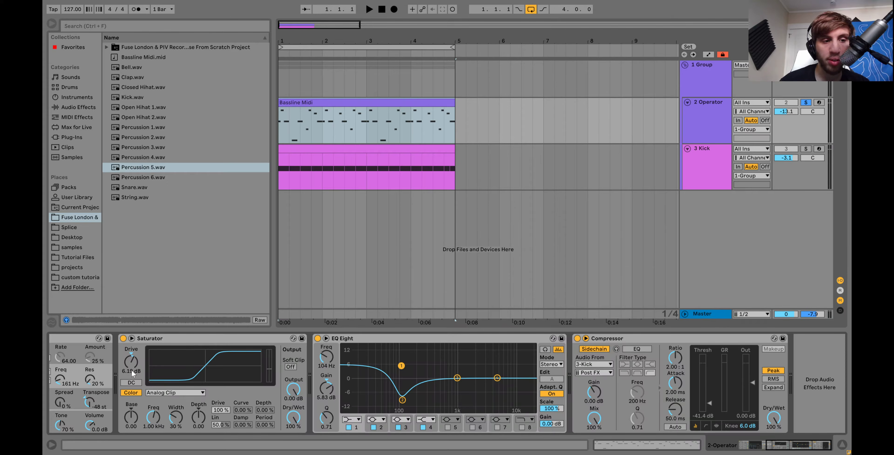
click(162, 371)
key(space)
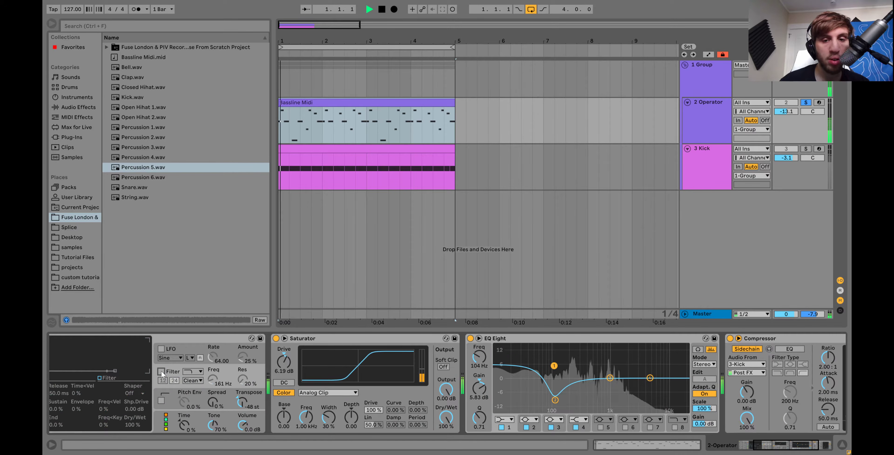
Open the Bassline Midi clip's notes and listen to the soloed line in short passes.
double_click(314, 103)
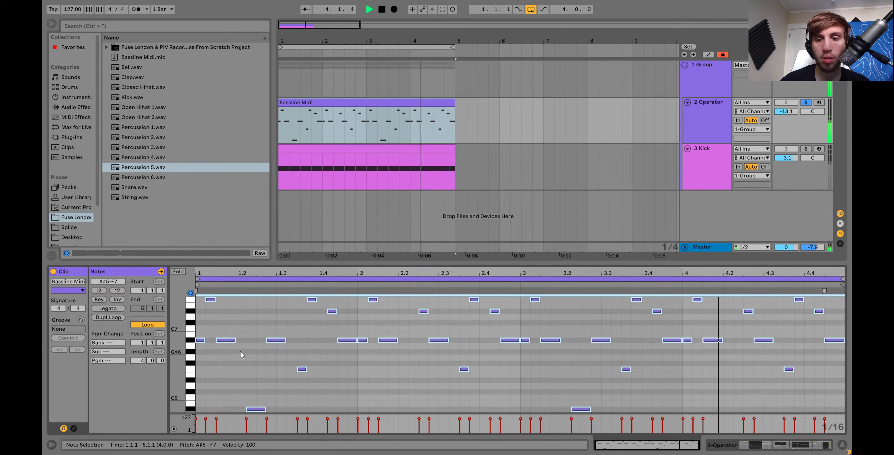
key(space)
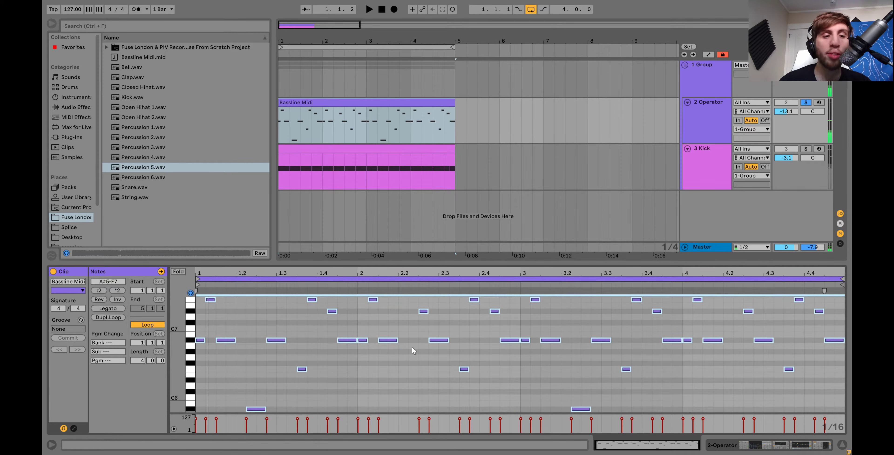
key(ctrl+a)
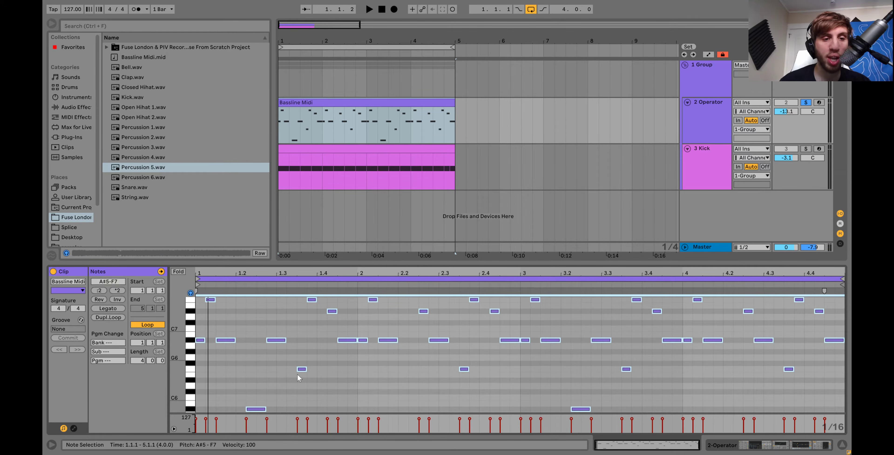
key(space)
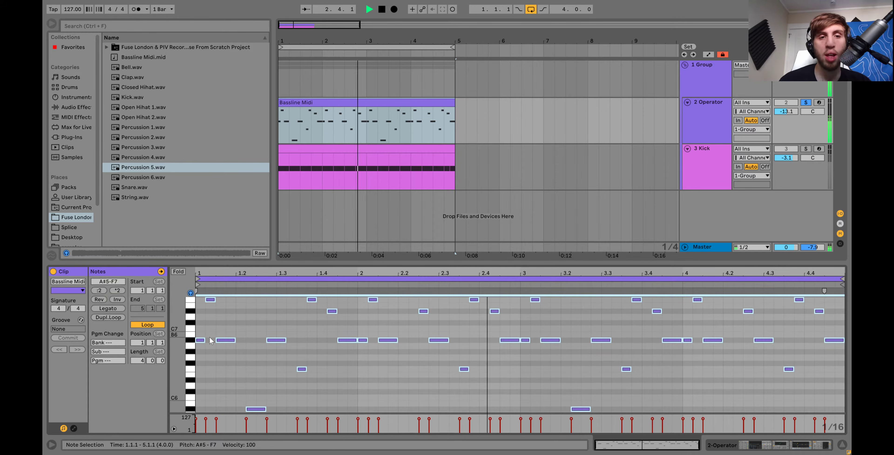
key(space)
click(807, 103)
key(space)
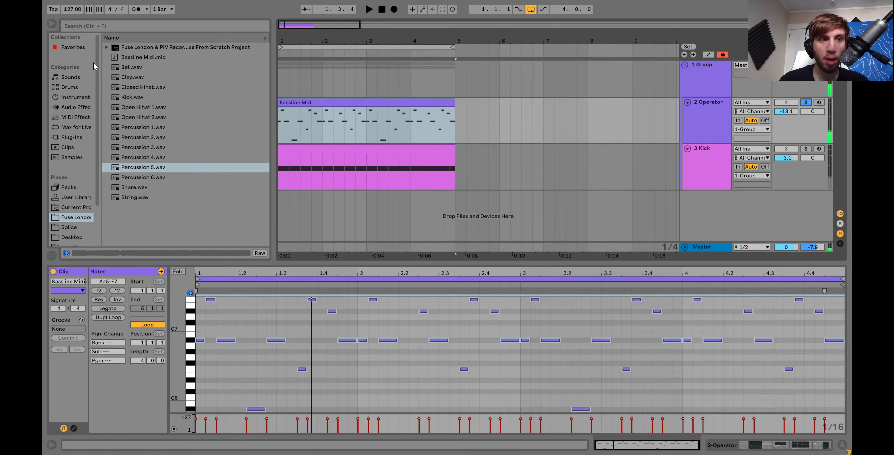
Audition the soloed bassline against the metronome, switching the metronome off at the end.
click(137, 9)
key(space)
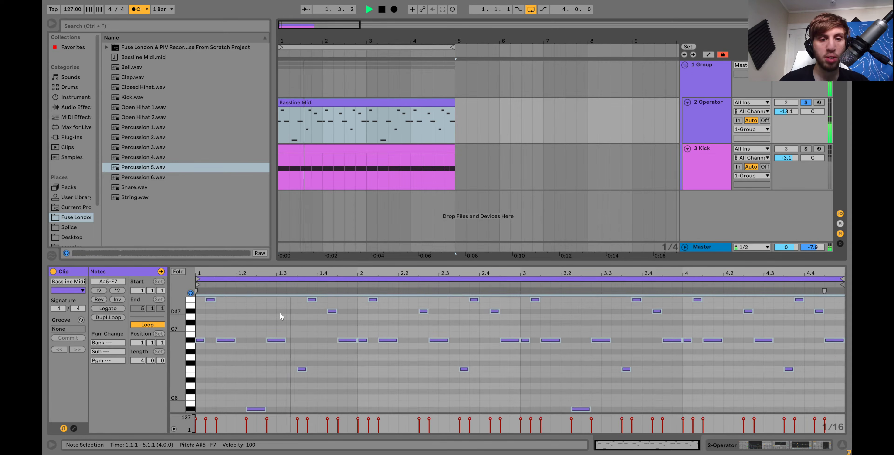
click(248, 325)
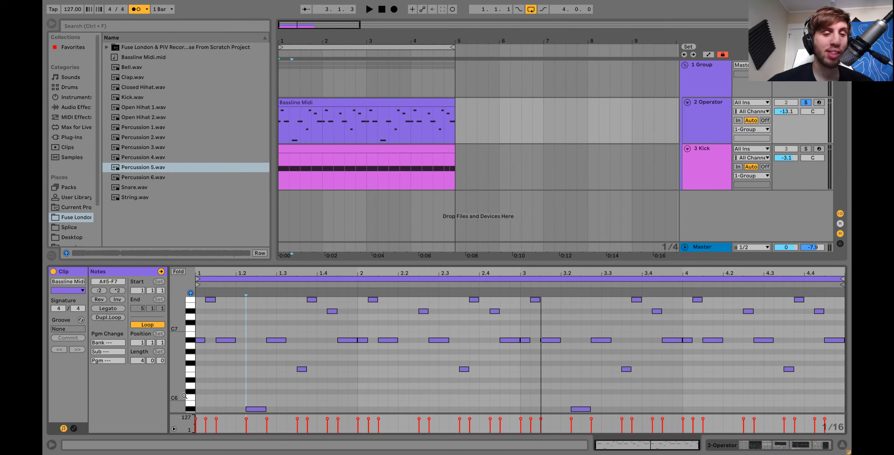
key(space)
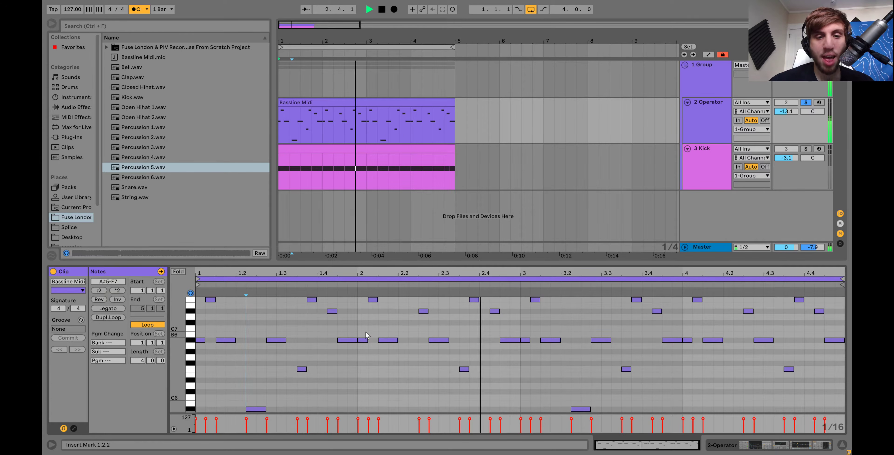
key(space)
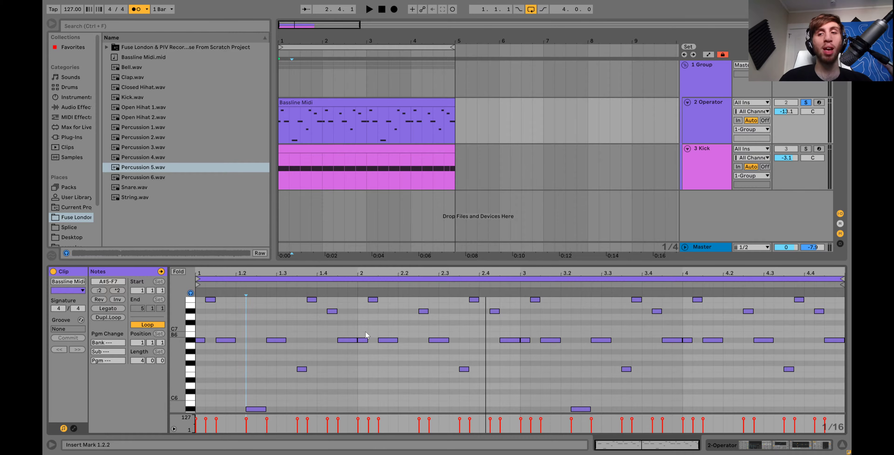
key(space)
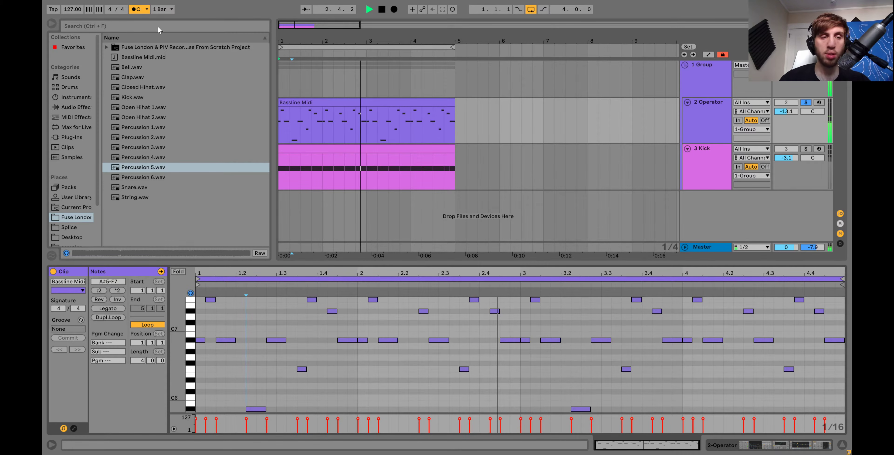
key(space)
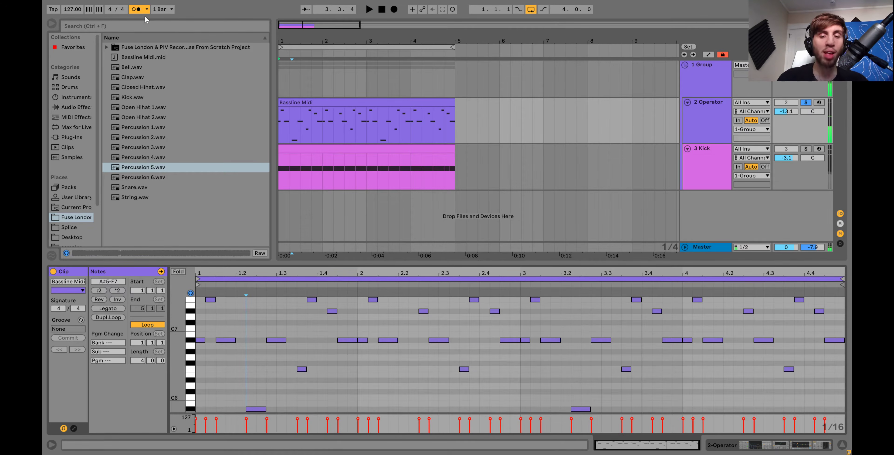
click(137, 10)
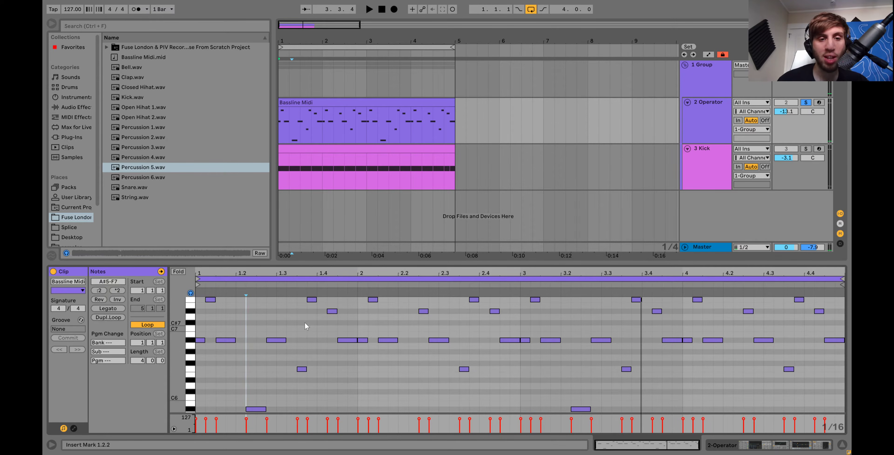
Transpose all notes of the Bassline Midi clip down two octaves and start playback.
key(ctrl+a)
key(shift+Down)
key(shift+Down)
key(shift+Down)
key(space)
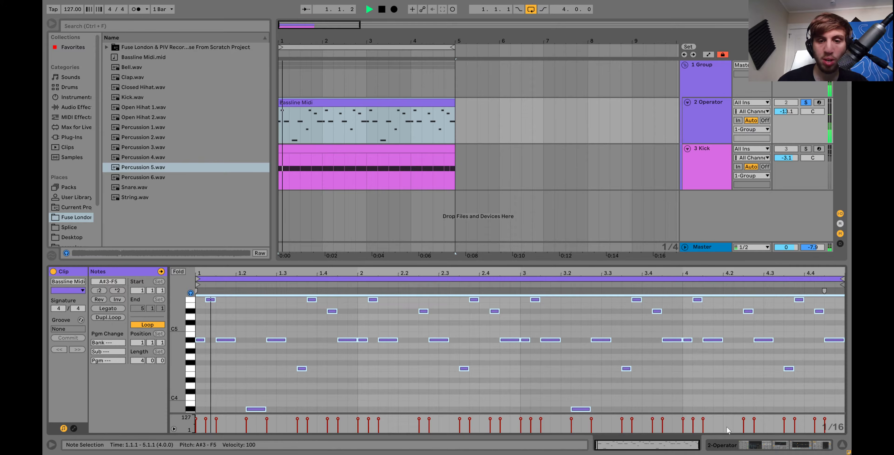
Return to the Operator track's devices and turn on the instrument's filter.
click(747, 444)
click(162, 371)
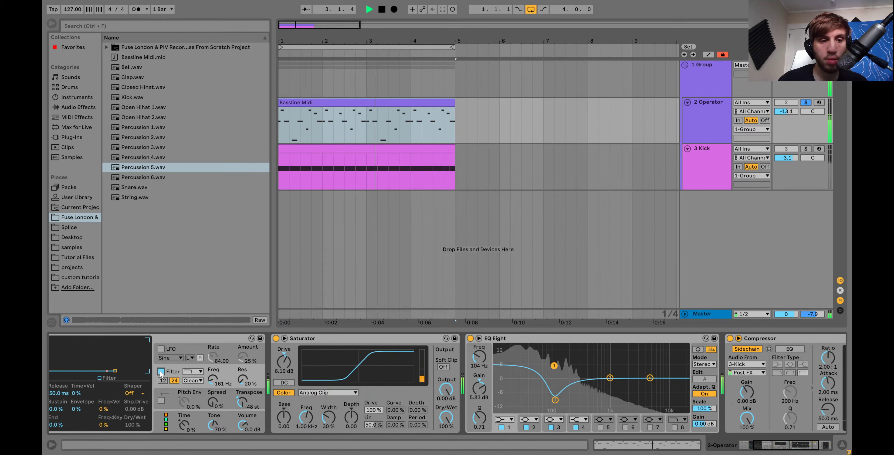
scroll(163, 373, up, 3)
scroll(160, 370, up, 2)
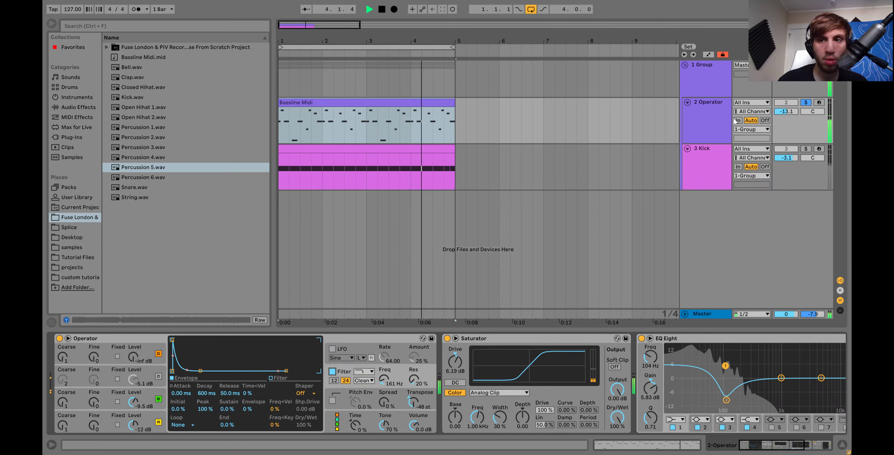
Unsolo the Operator track and listen to the bassline together with the kick.
click(805, 103)
click(712, 104)
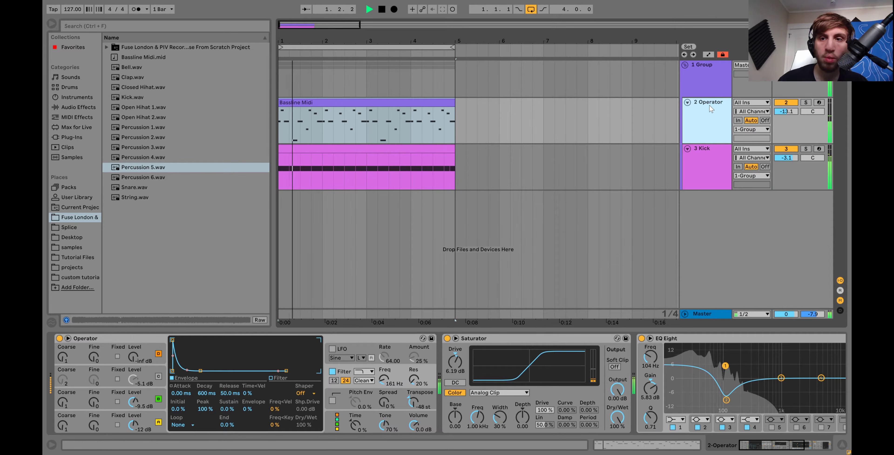
key(space)
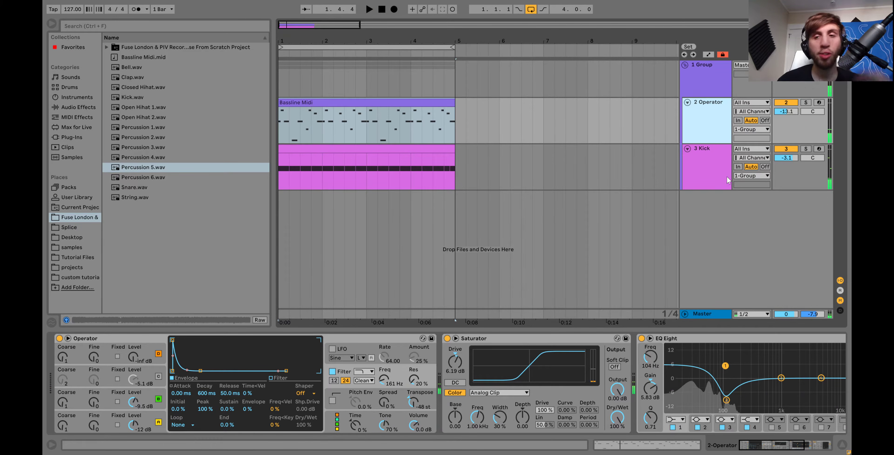
Solo the Operator track with its filter off and view the settings of oscillators A and B.
click(806, 103)
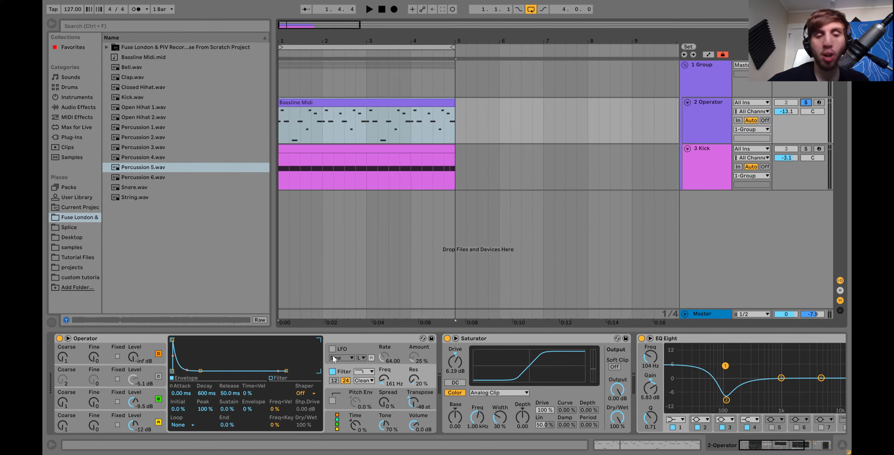
click(332, 372)
click(161, 421)
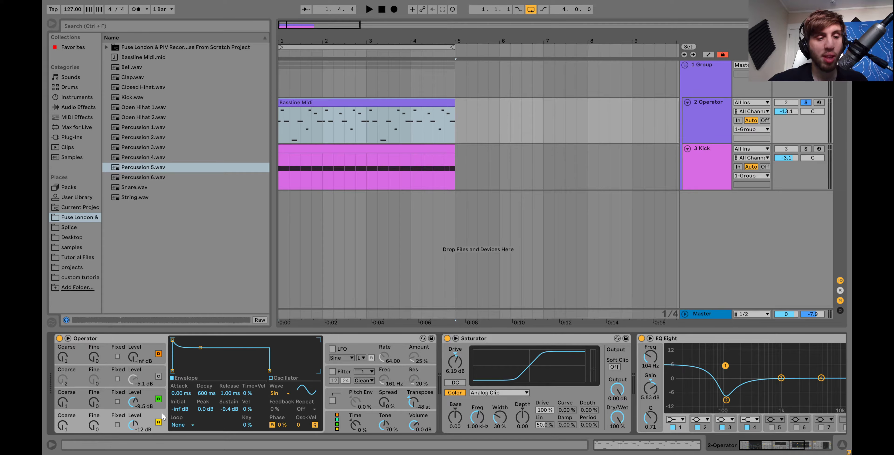
click(156, 398)
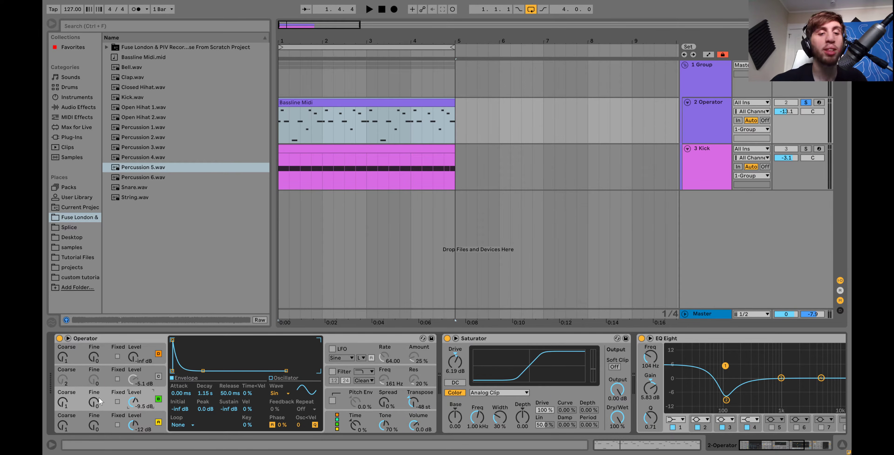
Try Operator's Transpose at -36 st during playback, and set it back to -48 st.
key(space)
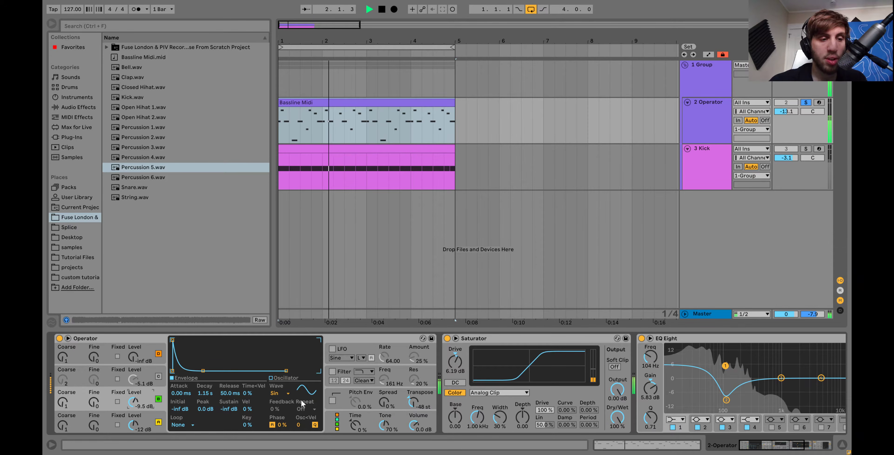
drag(414, 408, 413, 403)
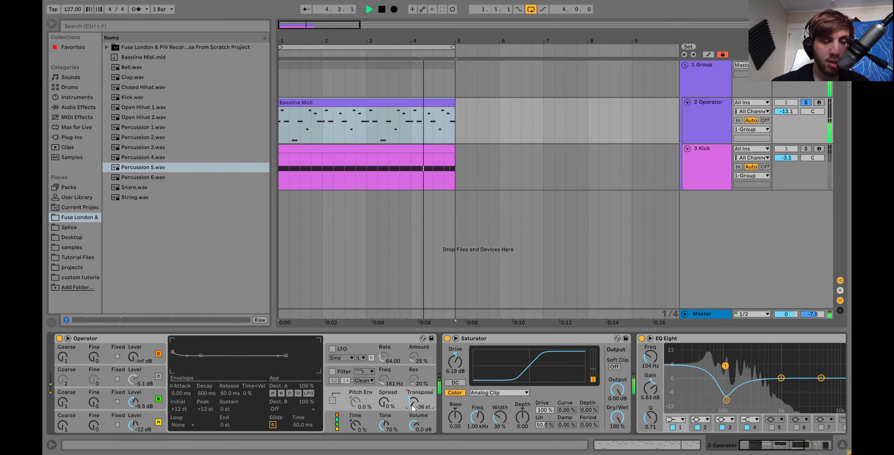
drag(413, 408, 413, 413)
key(space)
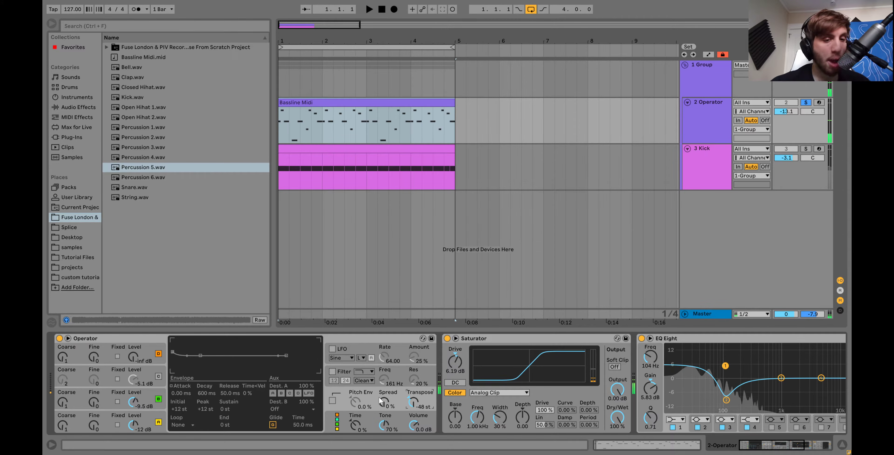
Turn on Operator's filter and audition the soloed bassline through its EQ Eight.
click(333, 371)
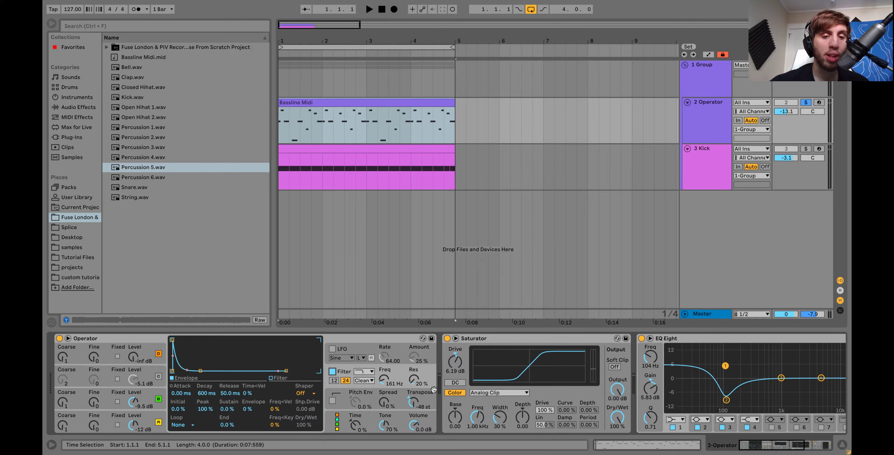
click(157, 168)
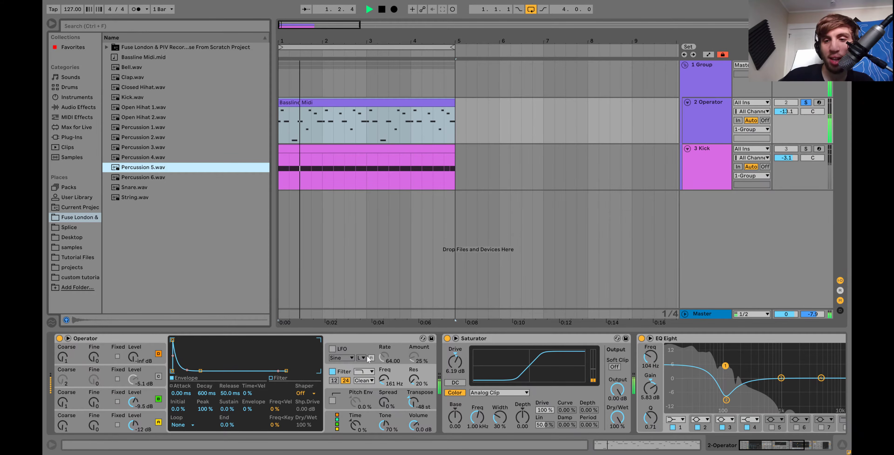
click(711, 401)
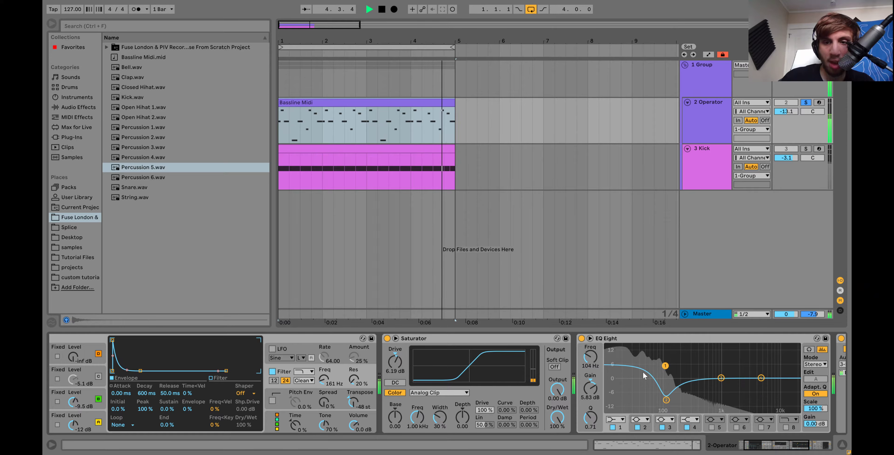
key(space)
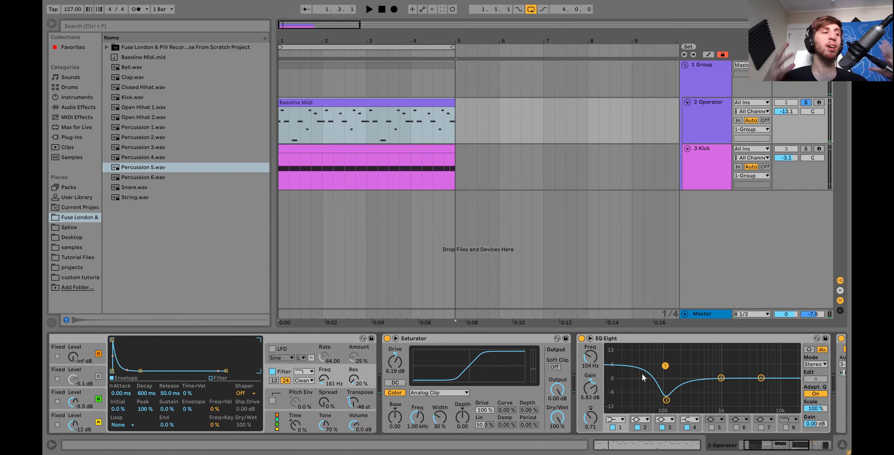
Play the soloed bassline once more and examine its Saturator, EQ Eight and sidechain Compressor settings.
key(space)
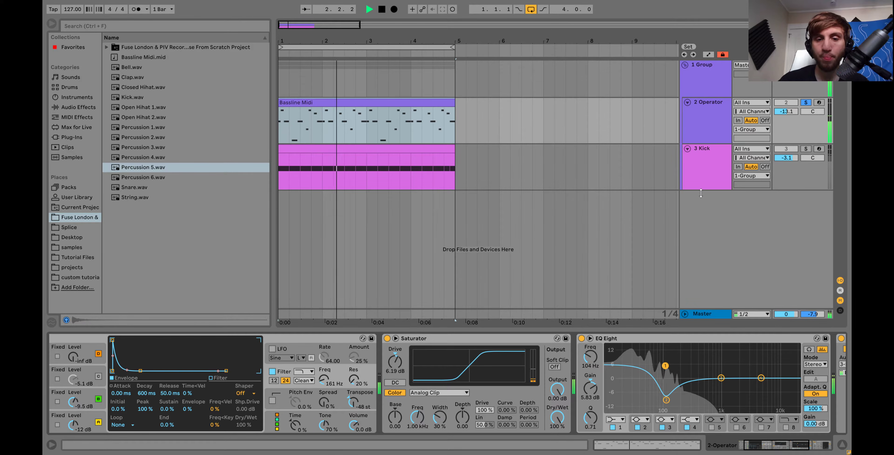
key(space)
scroll(492, 358, down, 3)
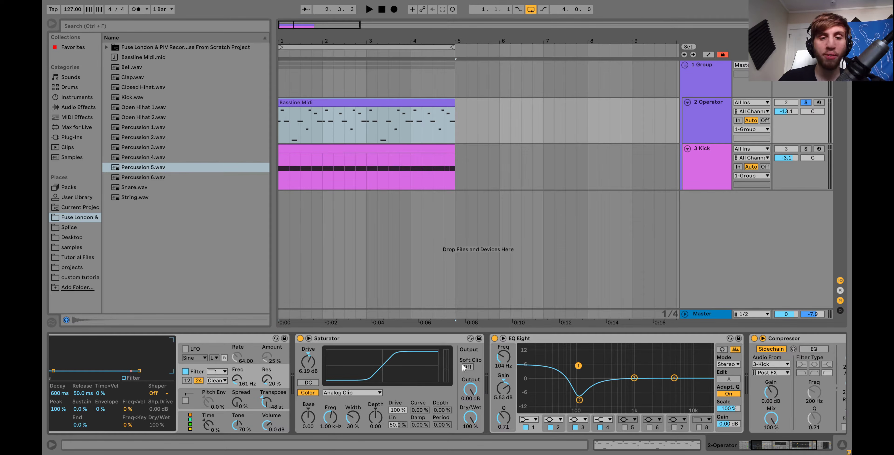
scroll(471, 352, down, 3)
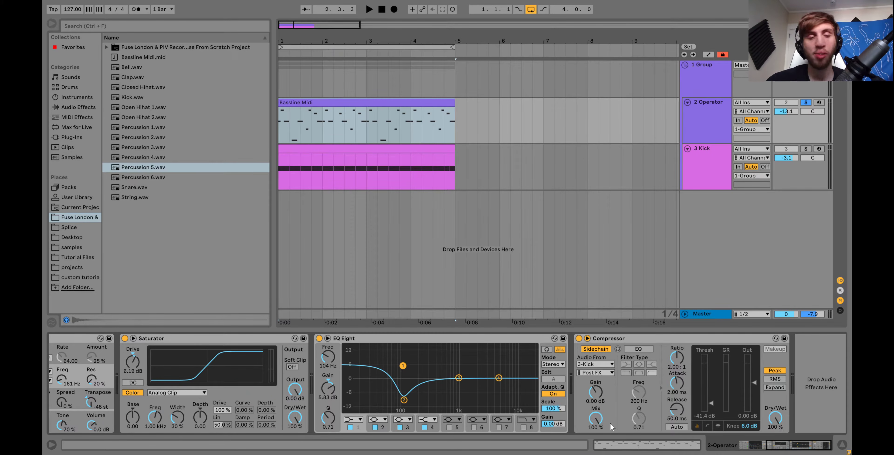
Unsolo the Operator track during playback and bring up the Kick track's device chain.
key(space)
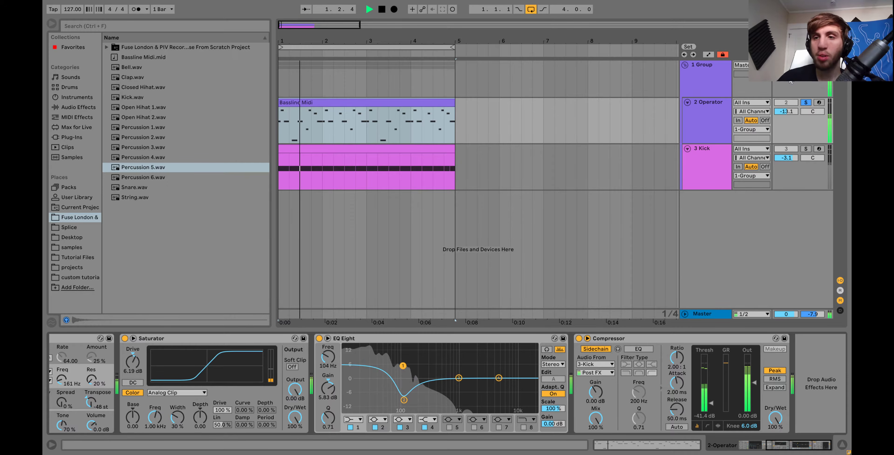
click(806, 103)
click(718, 105)
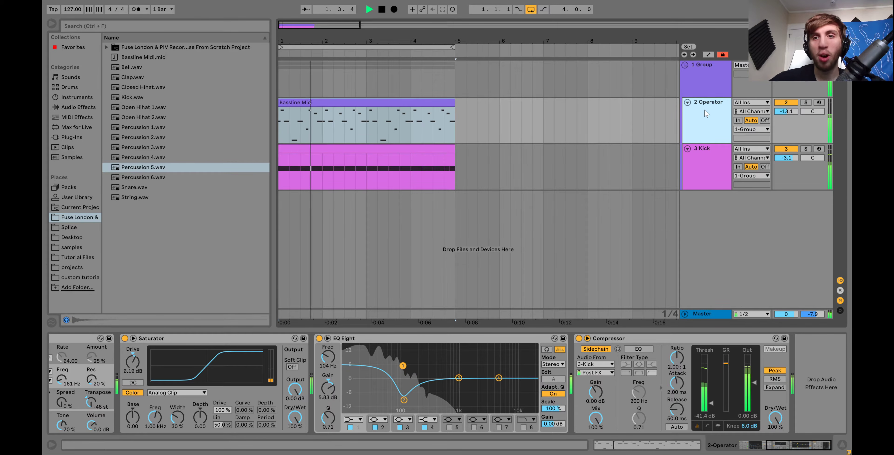
click(712, 174)
key(space)
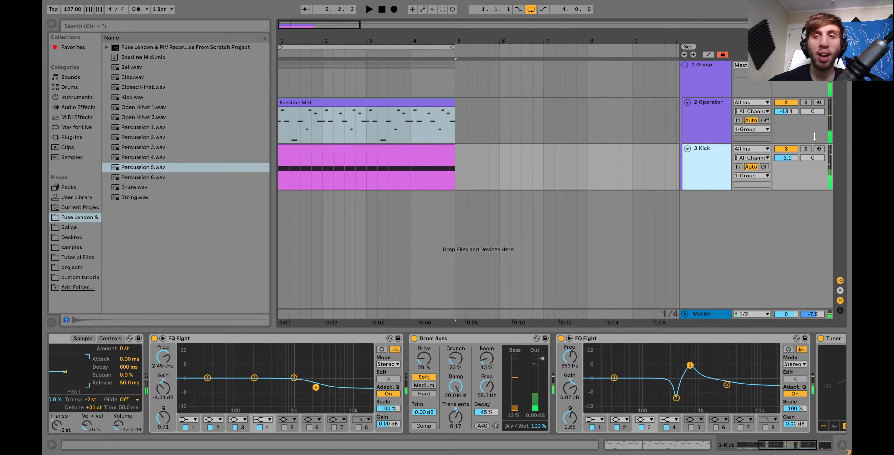
Solo and play the Kick track, and examine its sampler's waveform and pitch envelope settings alongside the Kick.wav source file.
click(806, 149)
key(space)
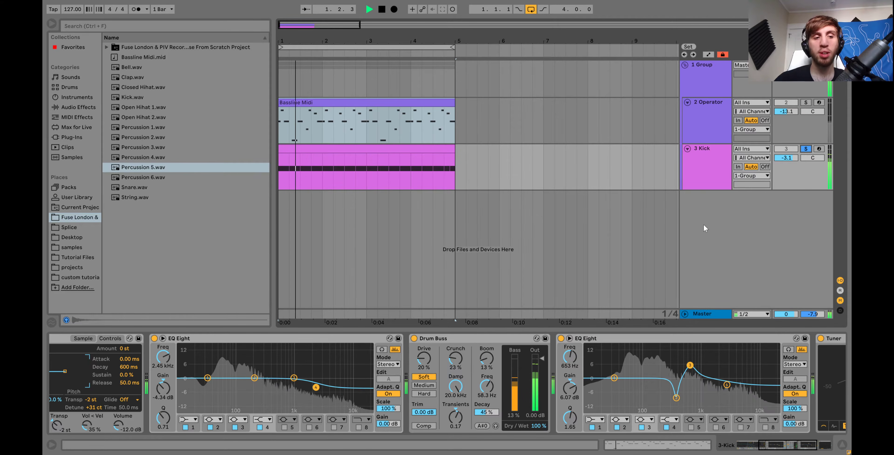
scroll(612, 359, left, 5)
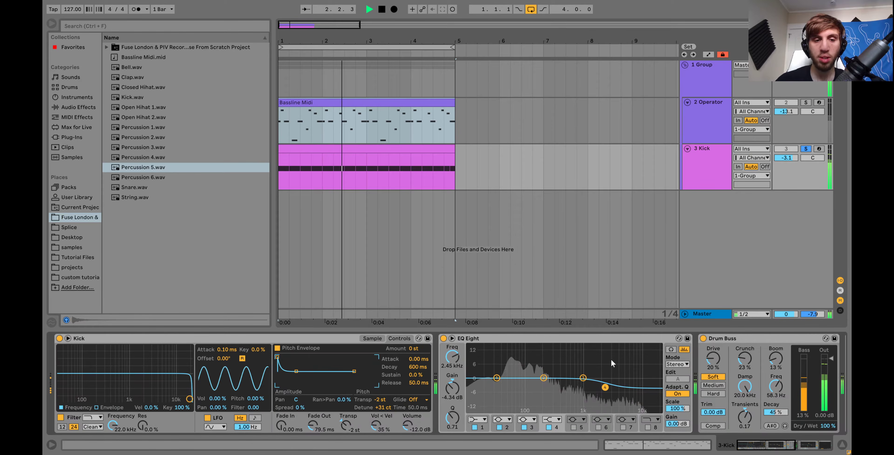
click(374, 338)
key(space)
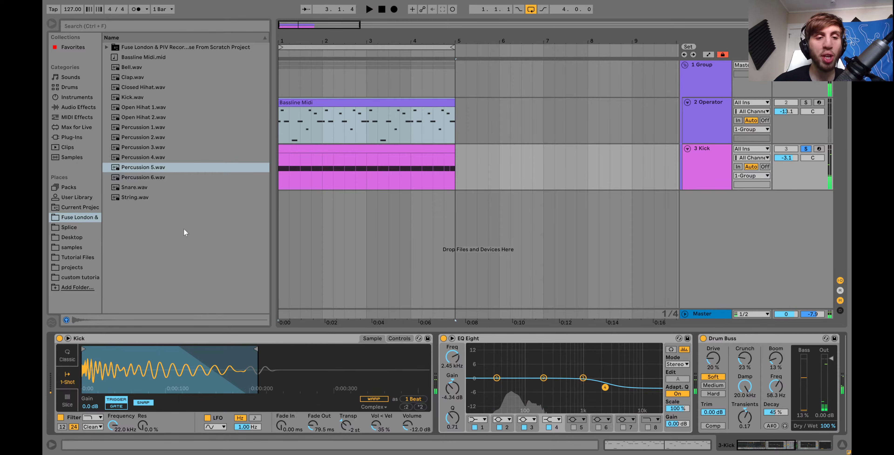
click(137, 97)
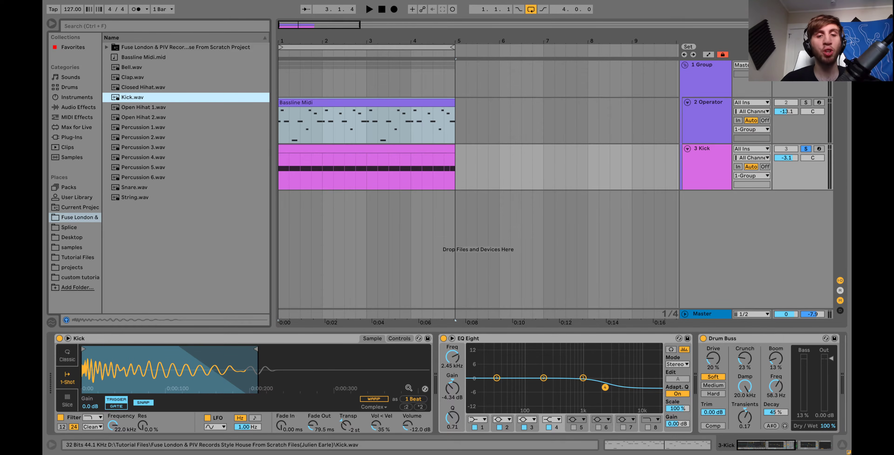
click(404, 338)
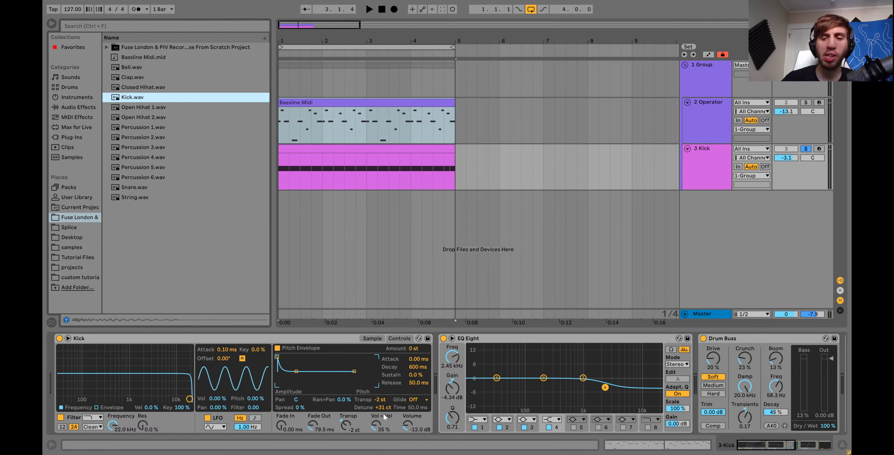
Play the soloed kick and examine its Tuner, second EQ Eight, Drum Buss and first EQ Eight.
scroll(382, 413, right, 10)
key(space)
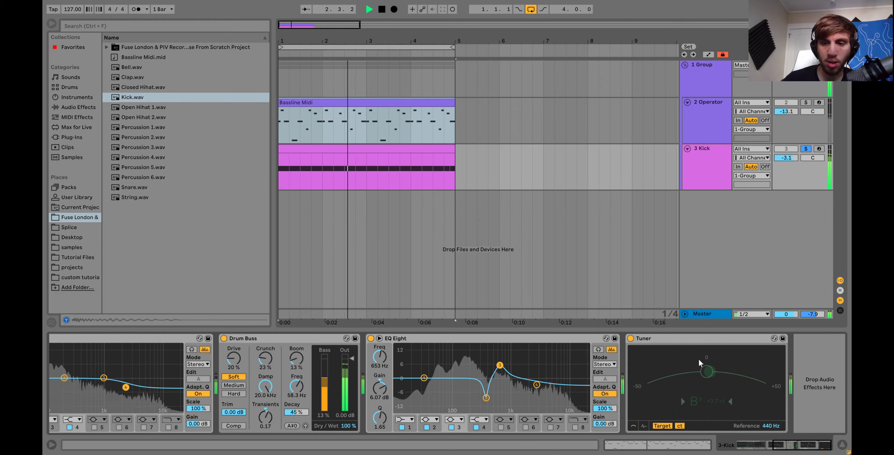
key(space)
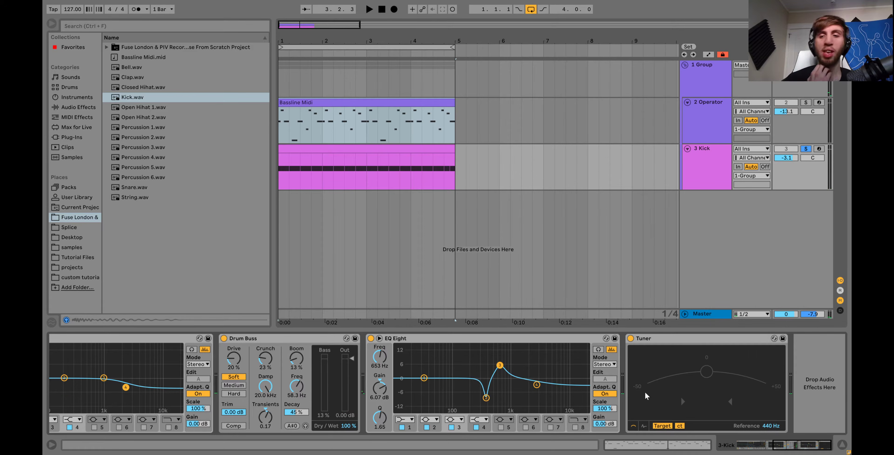
key(space)
scroll(544, 384, left, 3)
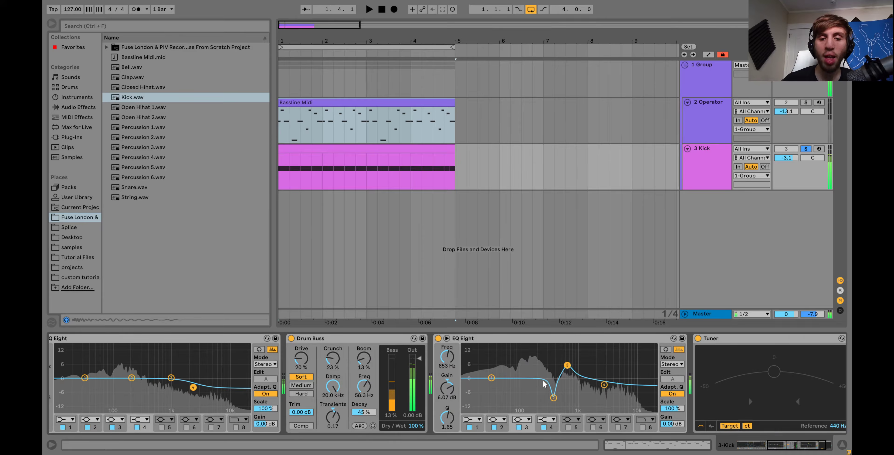
scroll(544, 384, left, 5)
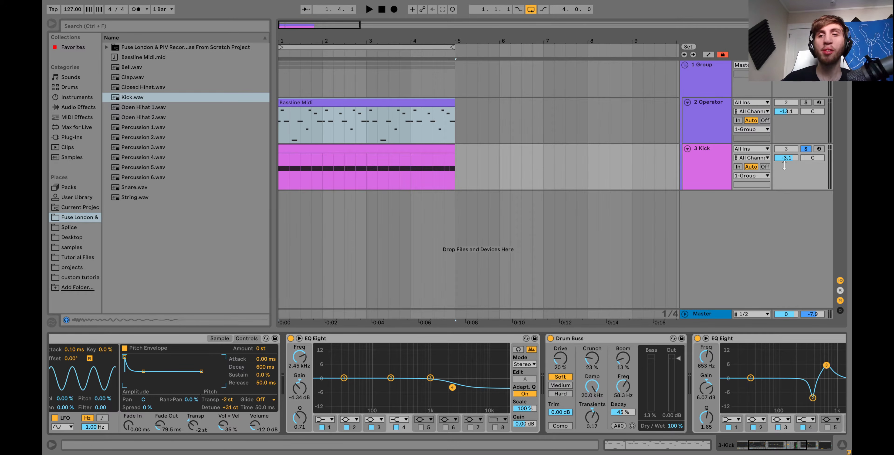
Unsolo the Kick track and audition the kick together with the bassline.
click(805, 150)
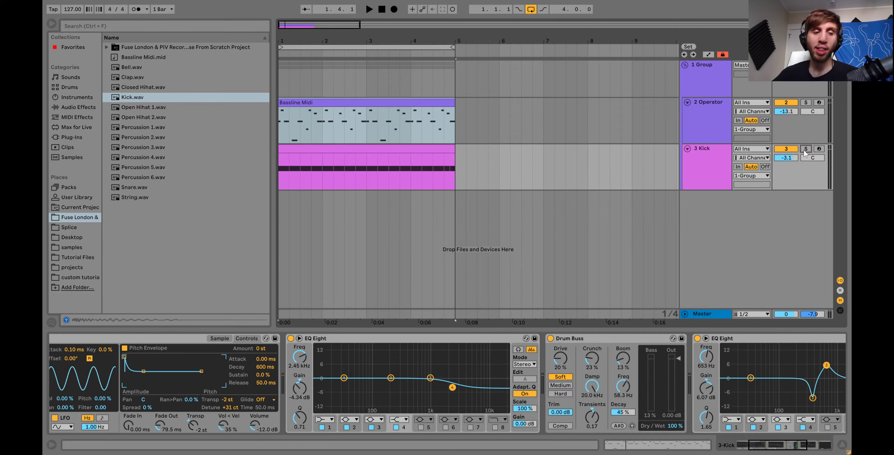
key(space)
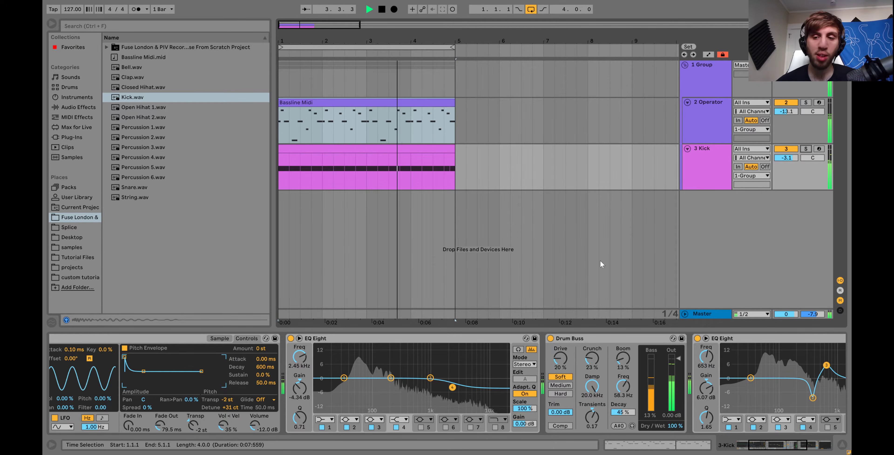
key(space)
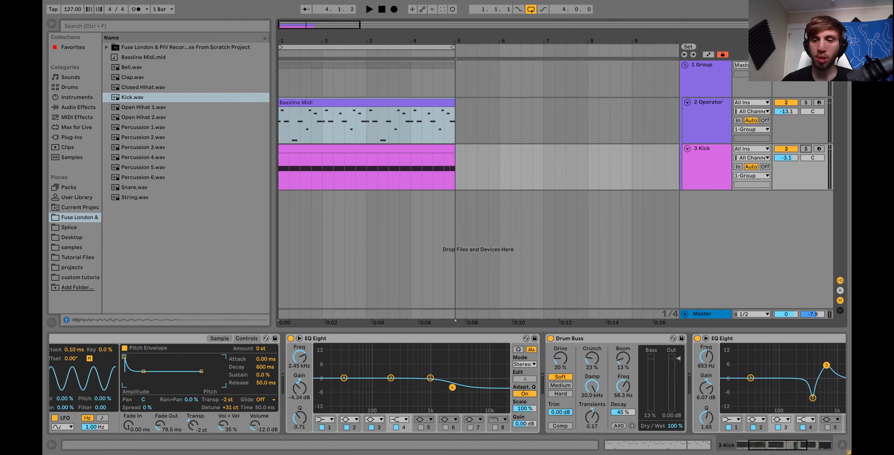
Reset the Master track's cue volume to 0, preview Kick.wav in the browser and compare it with the processed kick in the arrangement.
double_click(817, 314)
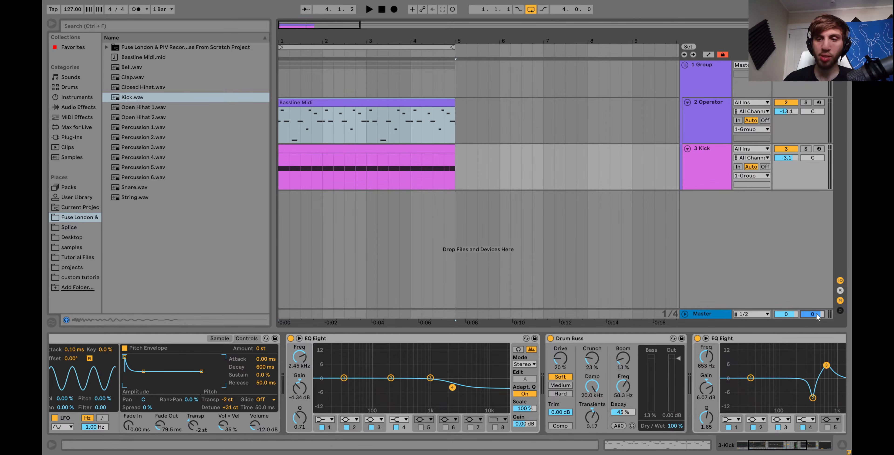
click(135, 99)
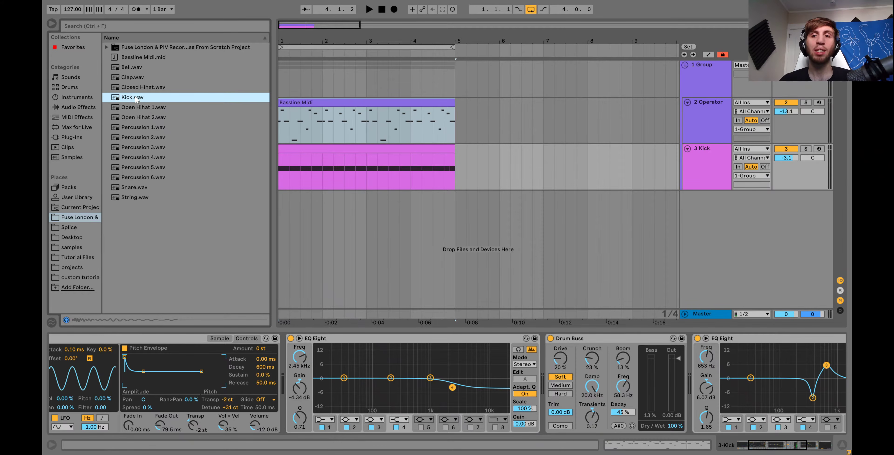
key(space)
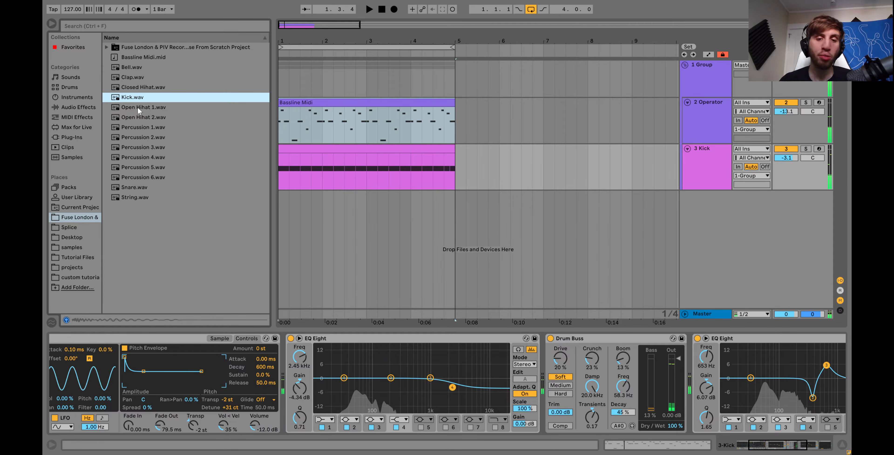
Examine the Kick track's Drum Buss settings while playing the kick and bassline.
scroll(472, 388, right, 5)
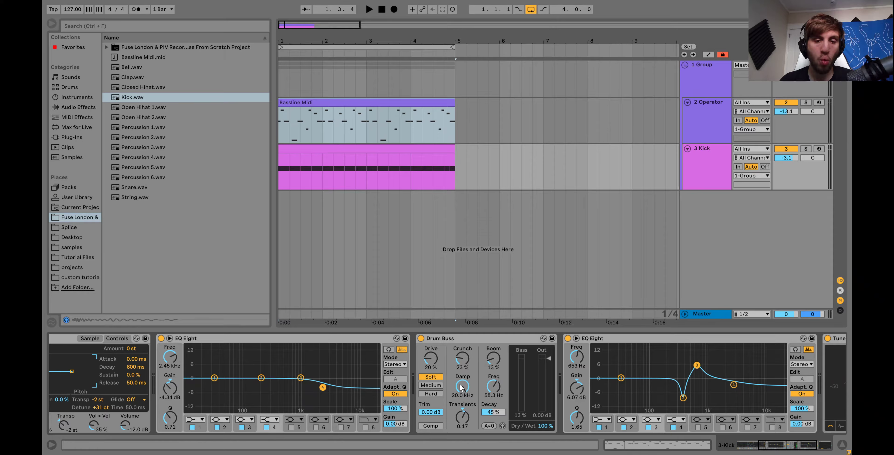
click(462, 341)
scroll(462, 340, right, 7)
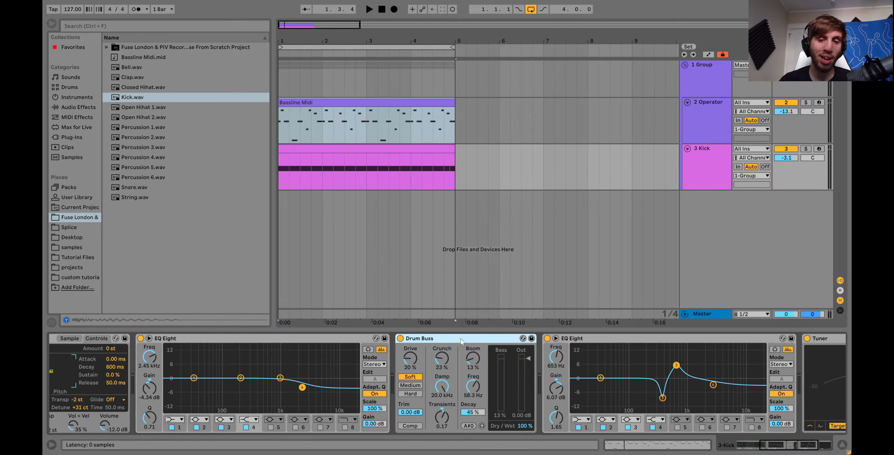
key(space)
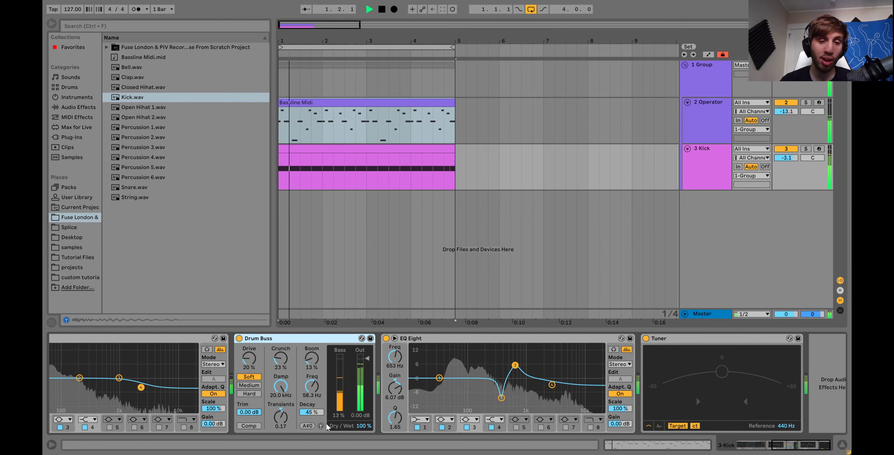
key(space)
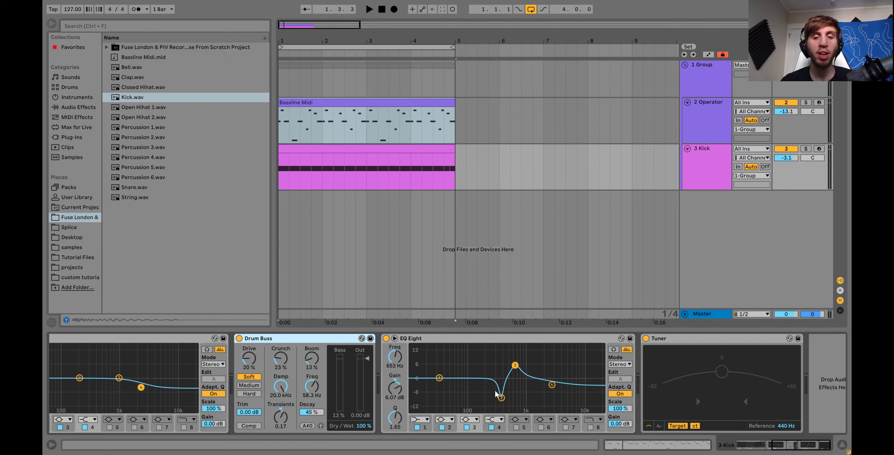
Try band 2 of the kick's second EQ Eight at 200 Hz and 250 Hz, and return it to 375 Hz.
click(502, 399)
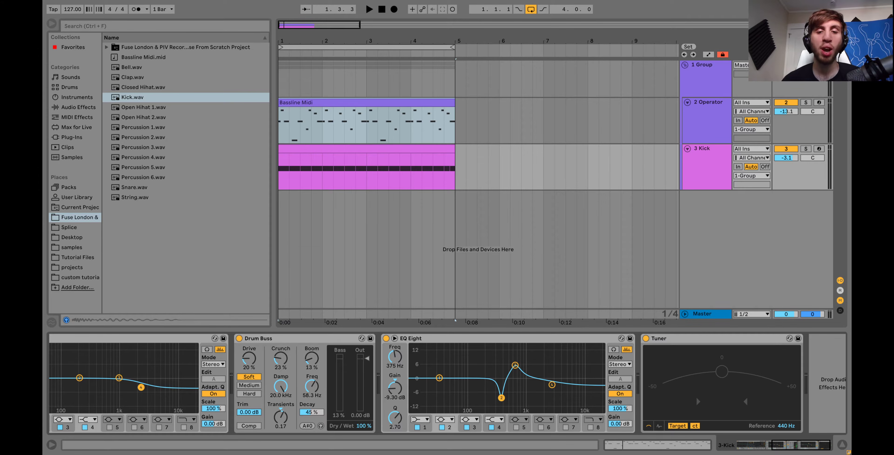
drag(399, 360, 399, 368)
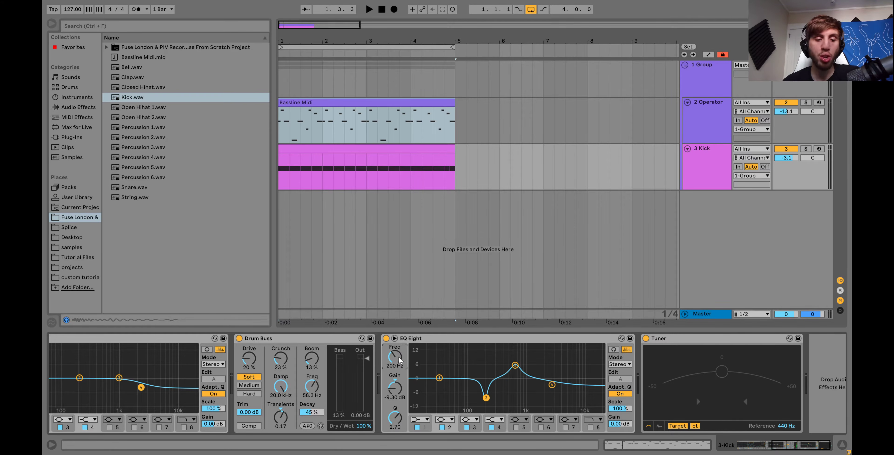
scroll(399, 360, up, 3)
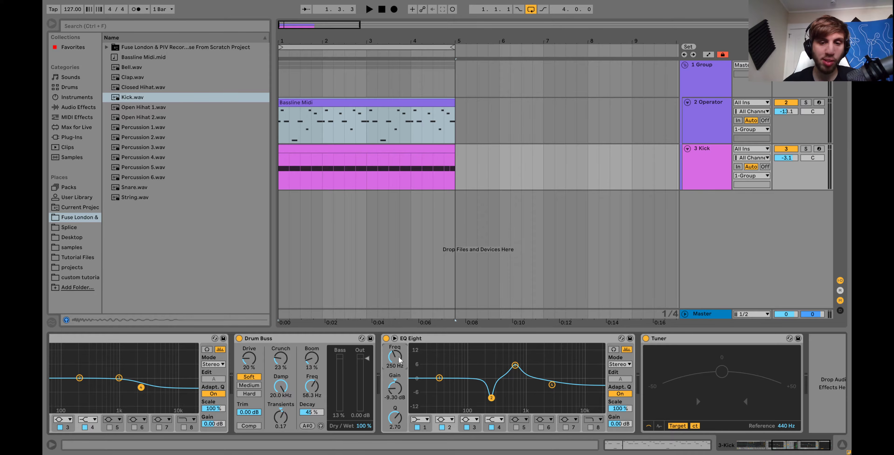
key(space)
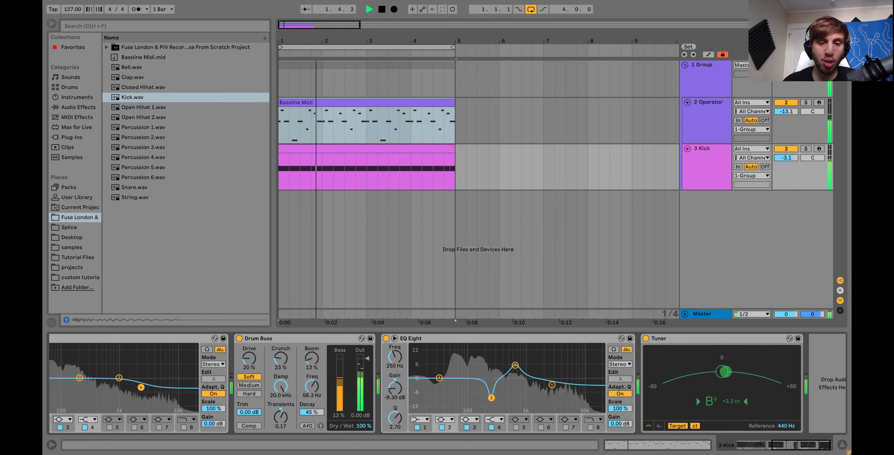
mouse_move(491, 398)
mouse_down()
mouse_move(483, 398)
mouse_move(497, 401)
mouse_up()
key(space)
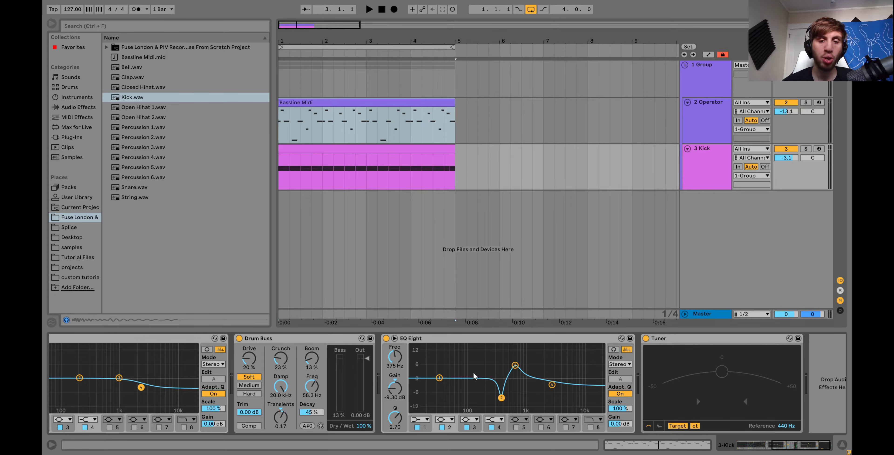
Select band 3 of the kick's second EQ Eight and audition its boost with the bassline.
click(516, 366)
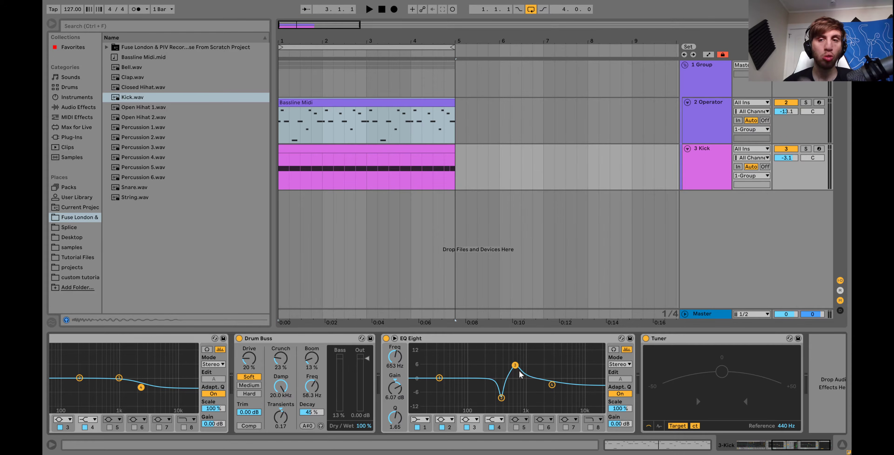
key(space)
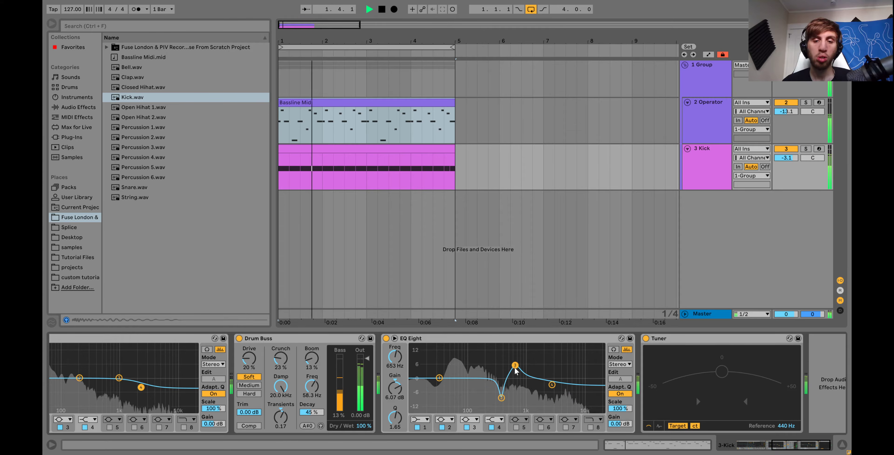
key(space)
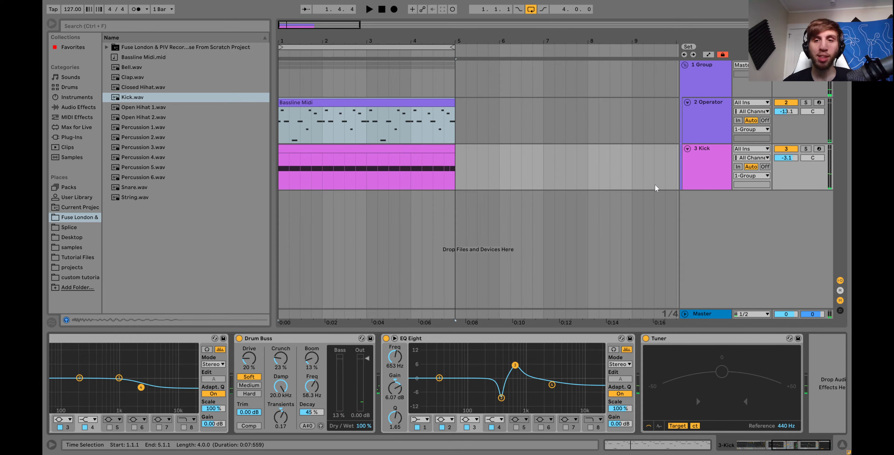
Compare the Group track's Drum Buss bypassed and enabled during playback, leaving it enabled.
click(713, 78)
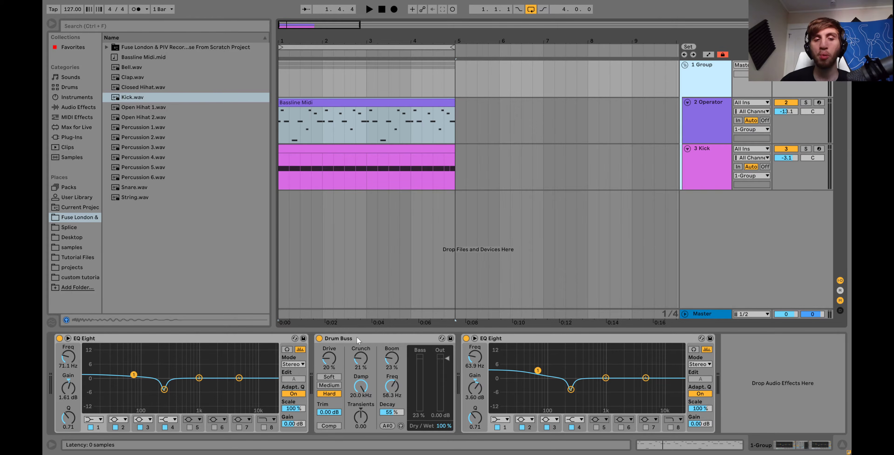
click(427, 379)
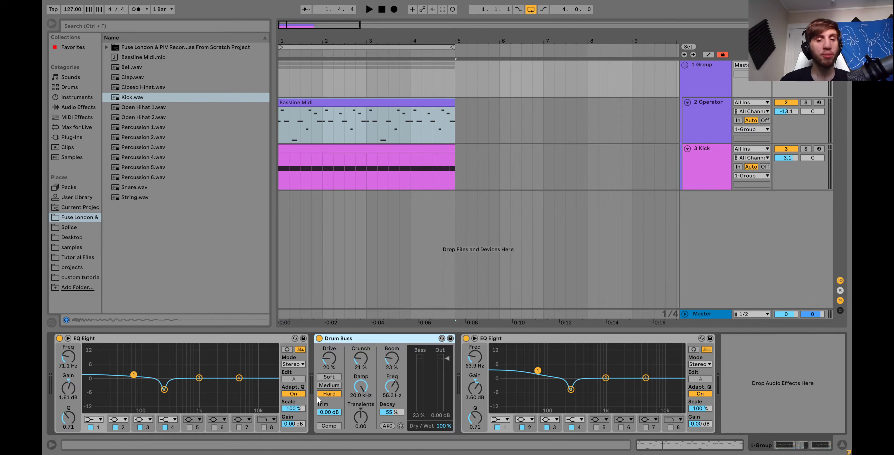
click(319, 338)
key(space)
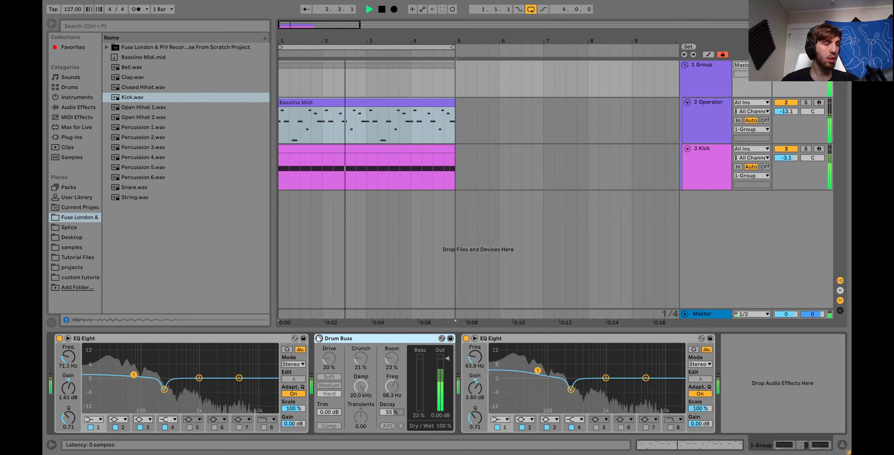
click(319, 338)
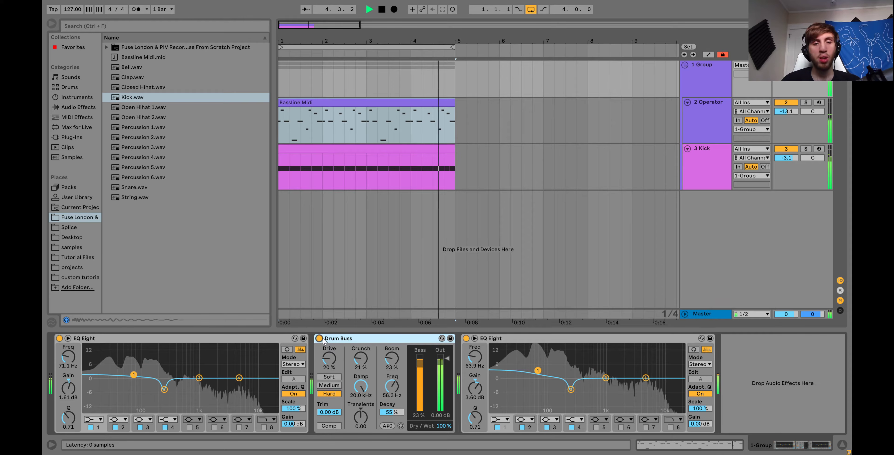
key(space)
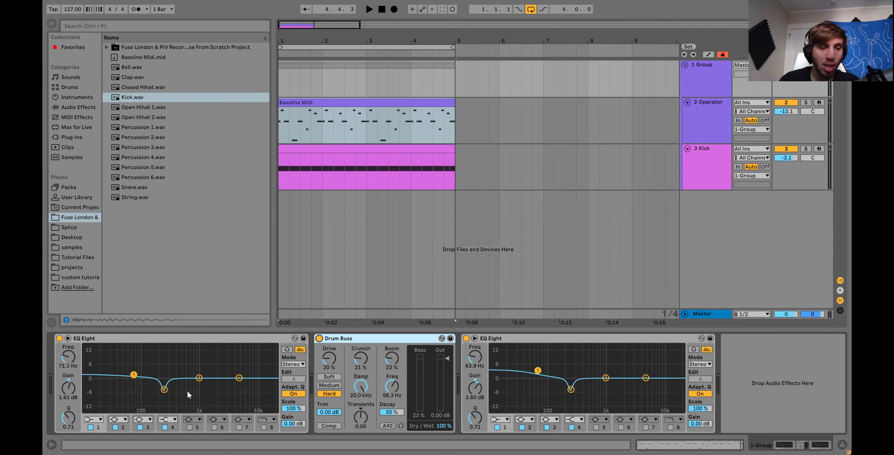
Move band 2 to about 367 Hz at -5.08 dB in the Group's first EQ Eight and 352 Hz at -3.35 dB in the second.
click(163, 390)
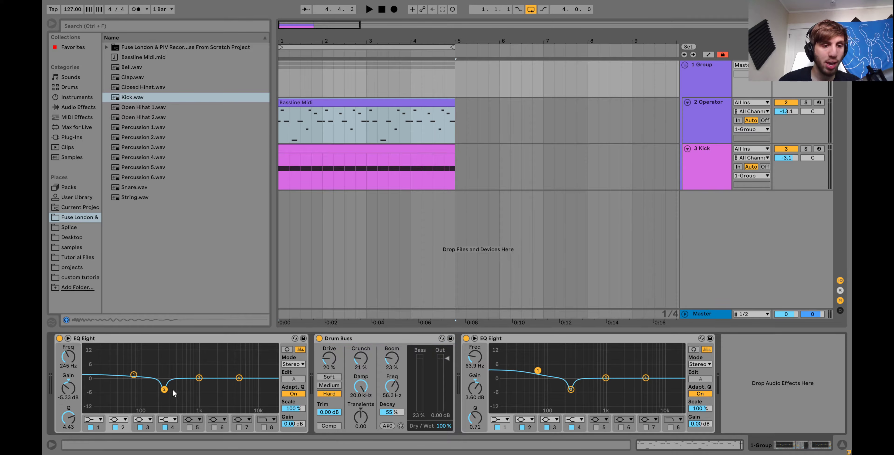
key(space)
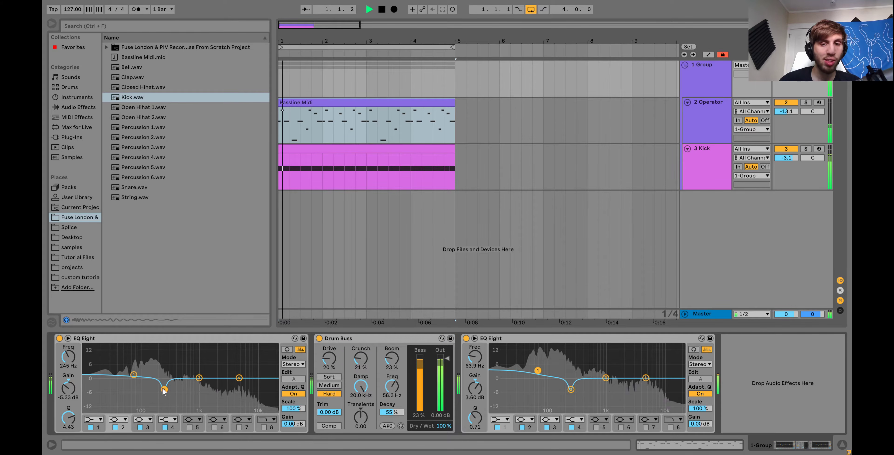
drag(164, 390, 174, 389)
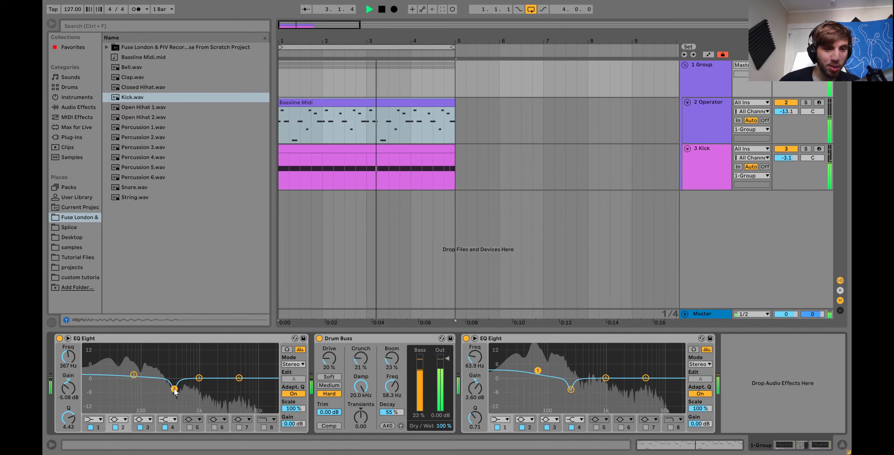
drag(570, 389, 580, 385)
key(space)
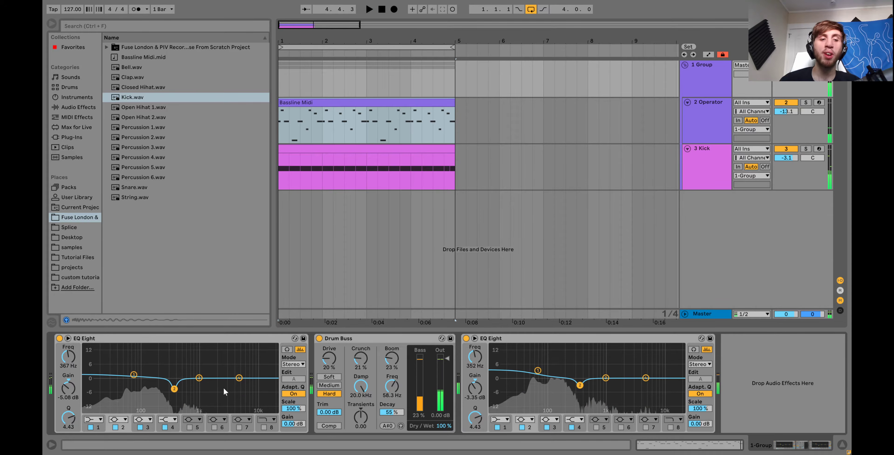
Turn off the spectrum analyzers in the Group's two EQ Eights and play the loop to audition the adjusted chain.
key(space)
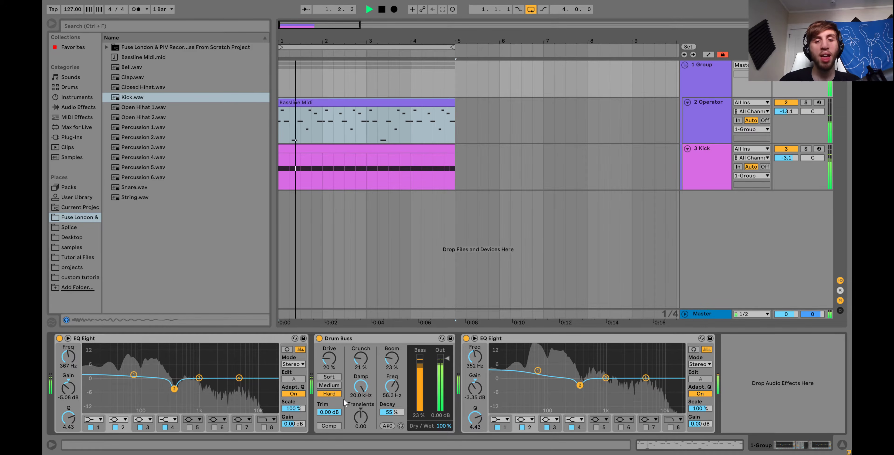
key(space)
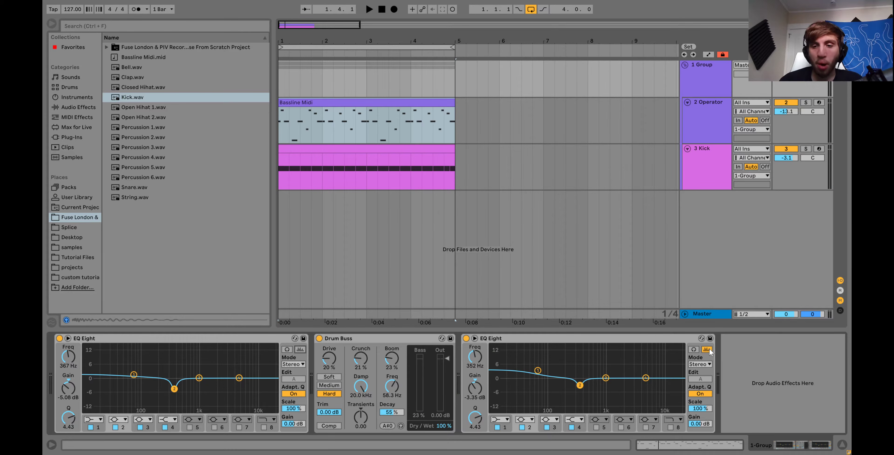
key(space)
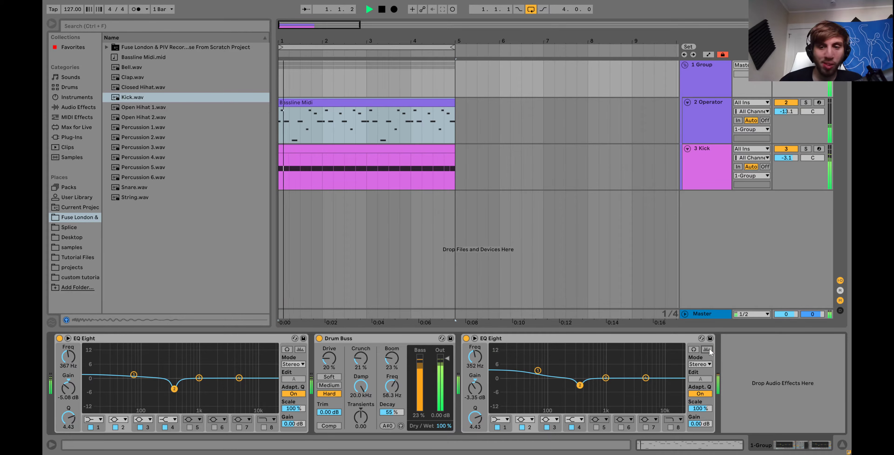
click(700, 68)
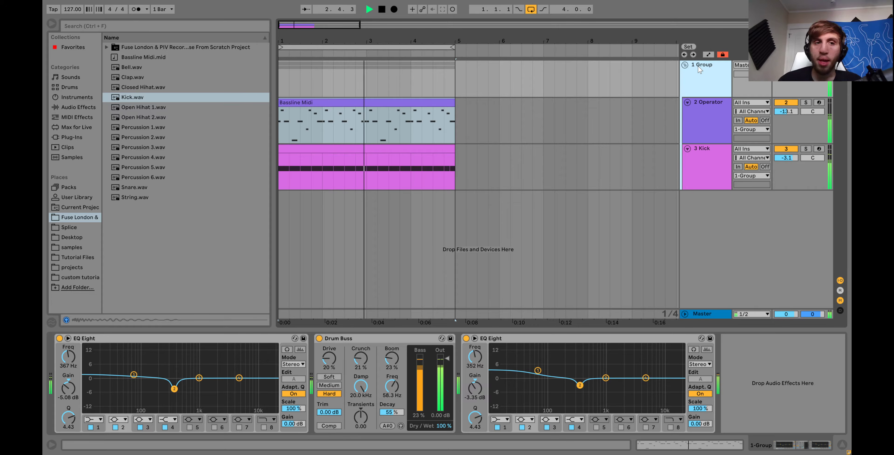
key(space)
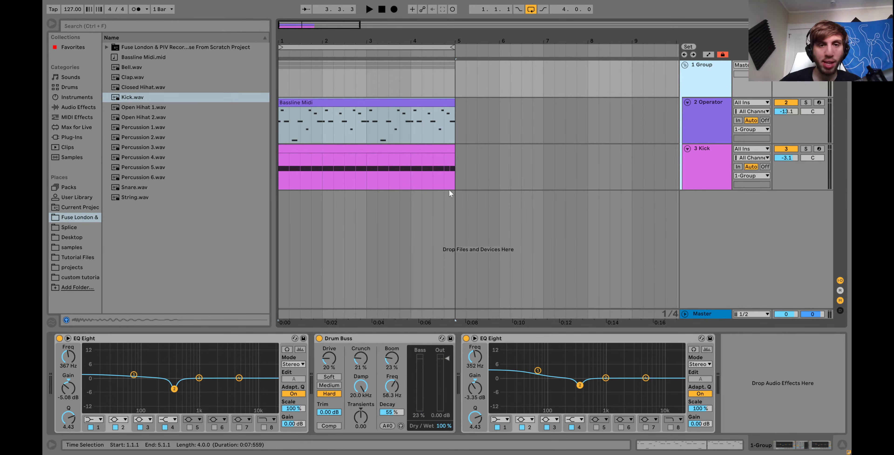
Duplicate the four-bar bassline and kick clips, consolidated into eight-bar clips, and loop all eight bars.
click(455, 184)
click(330, 102)
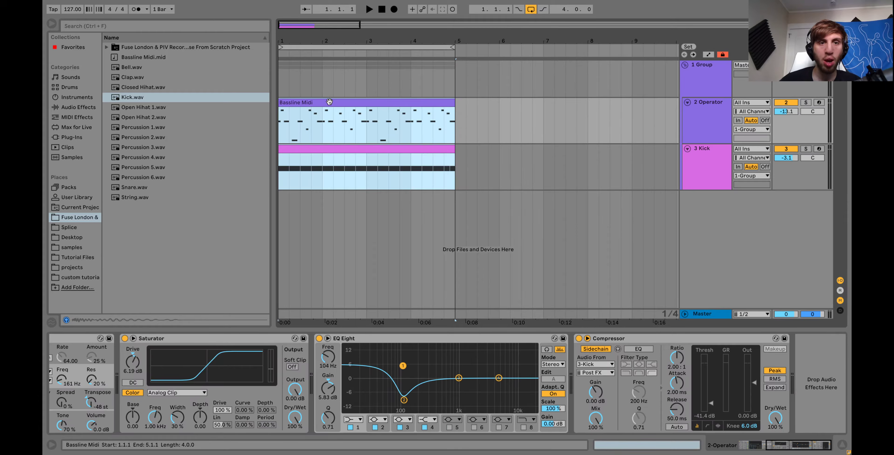
key(ctrl+d)
key(ctrl+j)
key(ctrl+l)
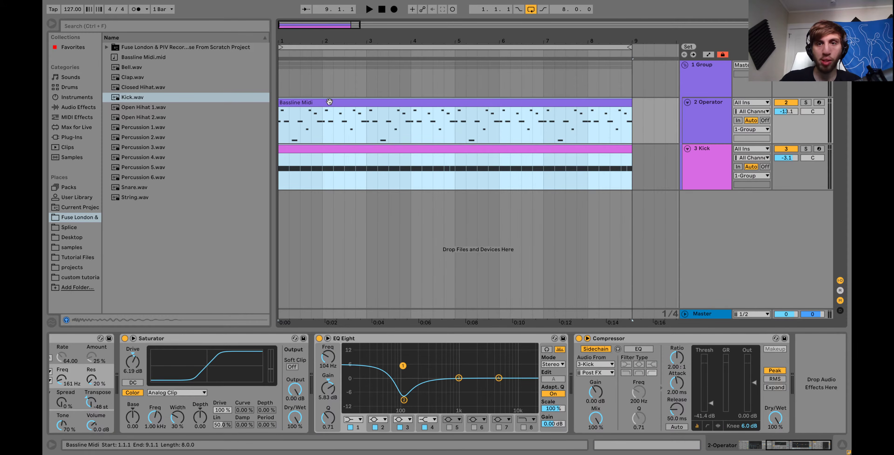
Add a MIDI track, preview the drum samples and load Open Hihat 2.wav onto the track.
click(700, 88)
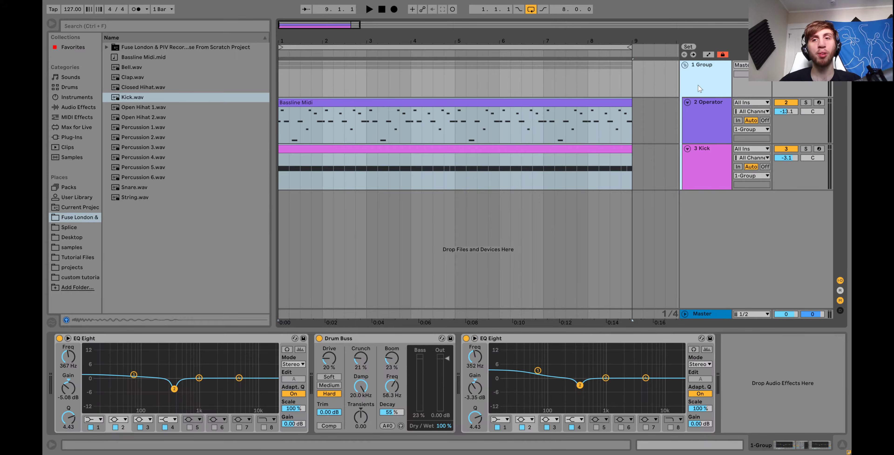
key(ctrl+shift+t)
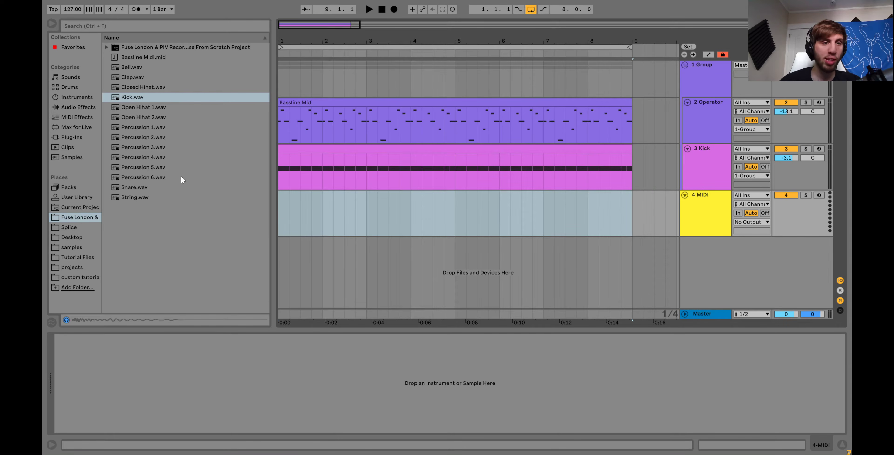
click(140, 67)
key(Down)
key(Down)
key(Down)
key(Down)
key(Down)
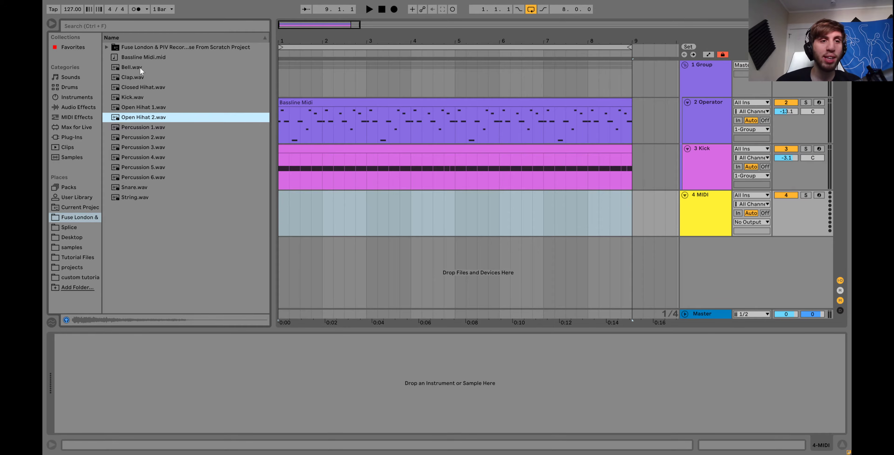
key(Up)
key(Down)
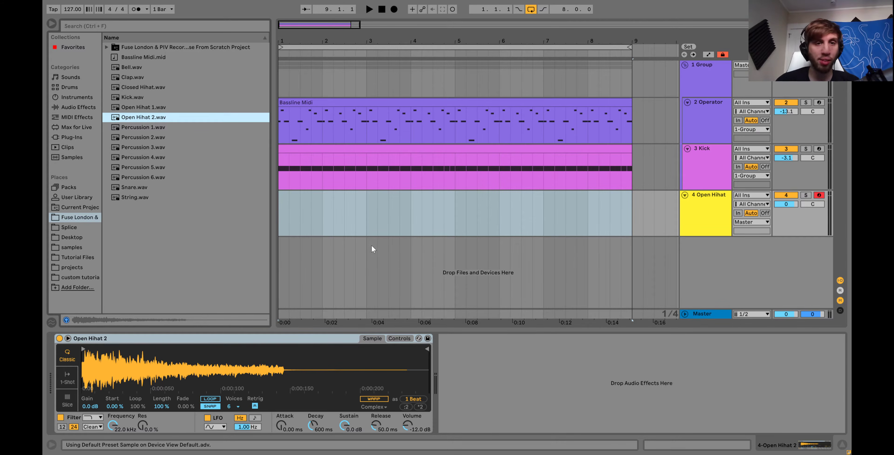
Create an empty two-bar MIDI clip at the start of the Open Hihat track.
drag(368, 225, 247, 210)
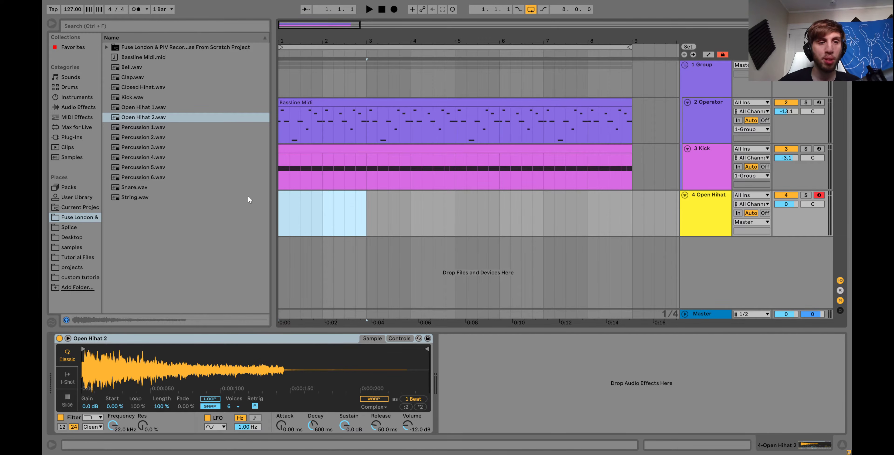
drag(363, 223, 282, 222)
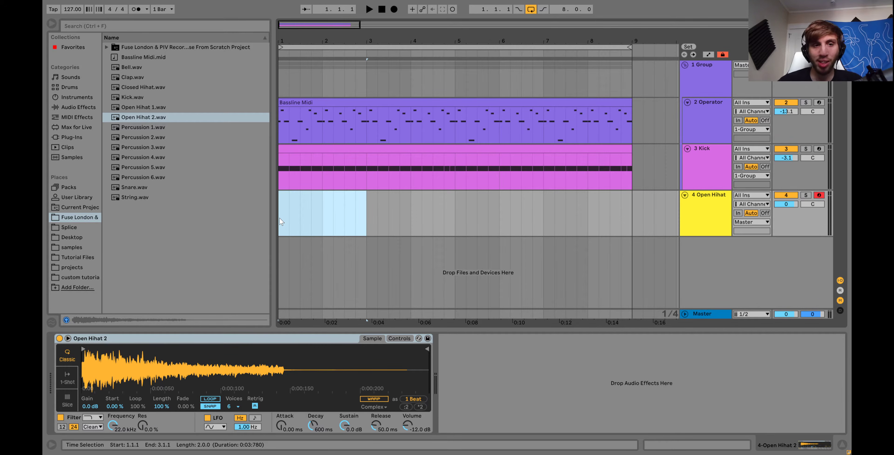
key(ctrl+shift+m)
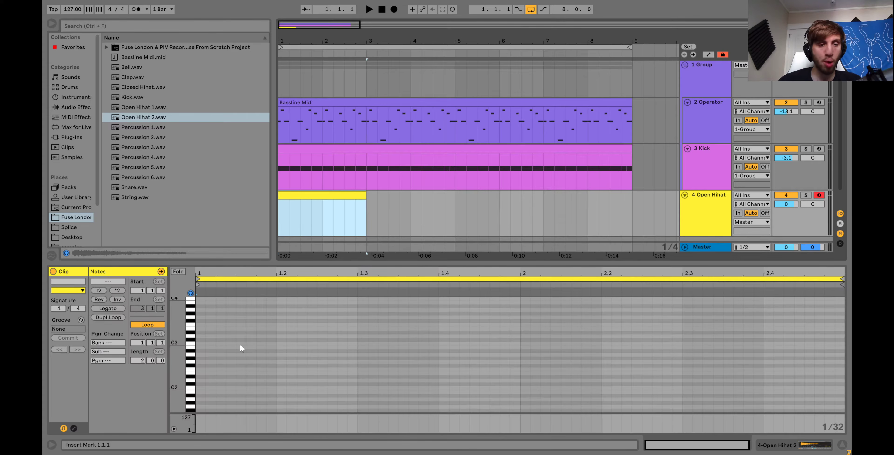
Place eighth-note C3 hits on the four offbeats of bar 1 in the open hihat clip, starting at 1.1.3.
drag(238, 344, 286, 344)
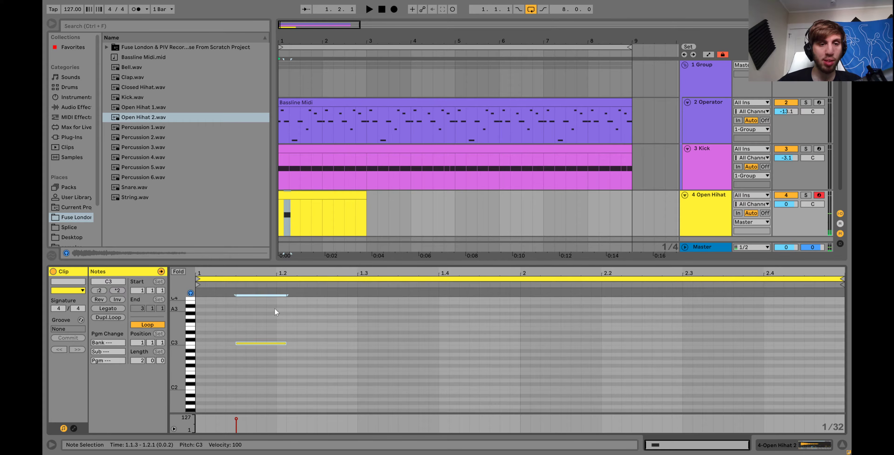
drag(251, 317, 312, 363)
key(ctrl+d)
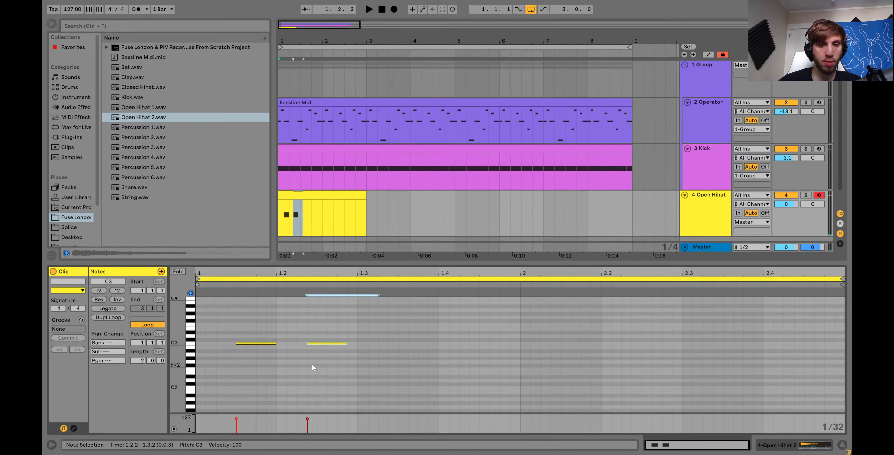
key(Right)
key(ctrl+d)
key(Right)
key(Right)
key(Right)
key(Right)
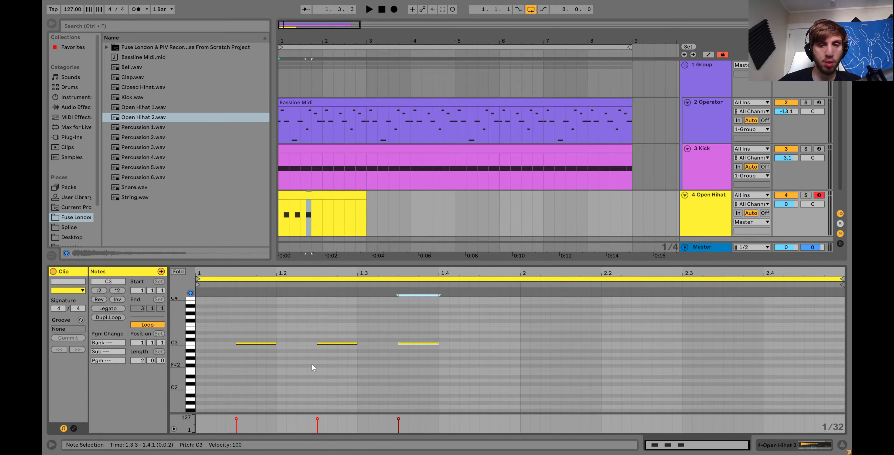
key(ctrl+d)
key(Right)
key(Right)
key(Right)
key(Right)
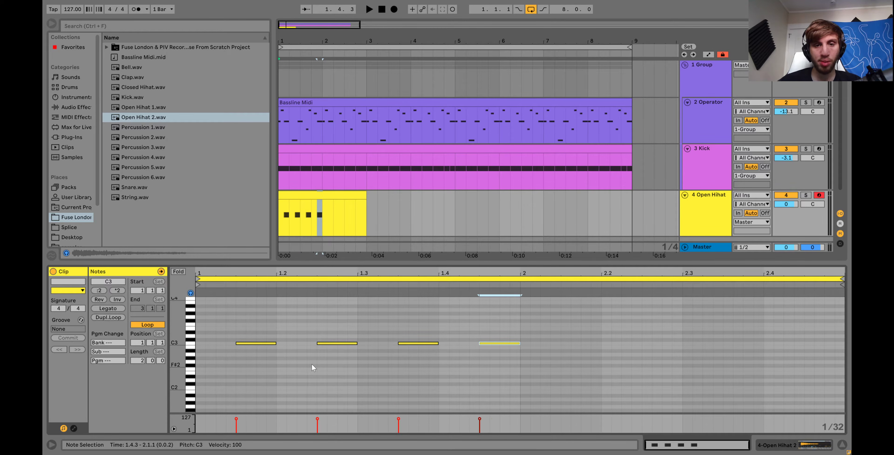
Copy the offbeat hihat pattern into bar 2 and extend the looped clip to bar 9.
key(ctrl+a)
key(ctrl+d)
key(Right)
key(Right)
key(Right)
key(Right)
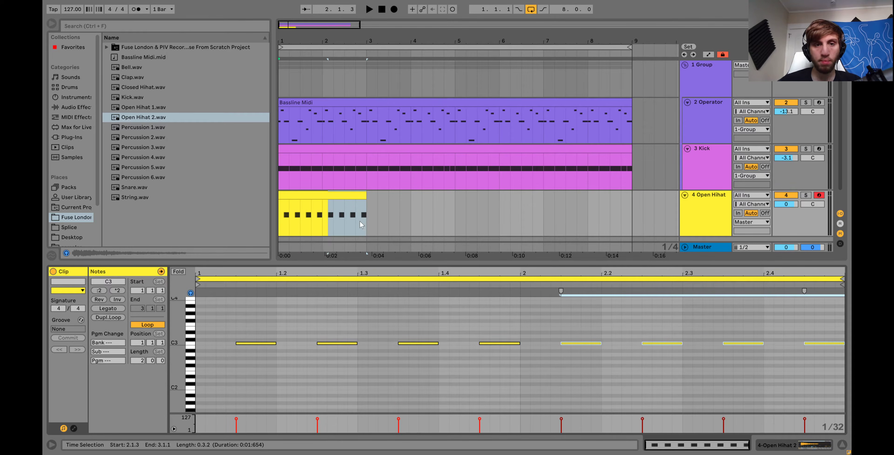
click(348, 194)
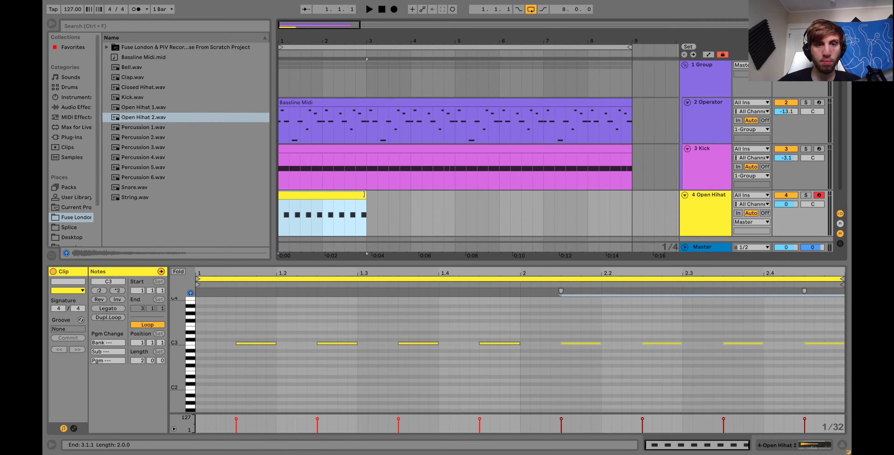
drag(364, 194, 632, 210)
Lower the Open Hihat track's volume to -6.1 dB while playing the groove.
key(space)
click(791, 205)
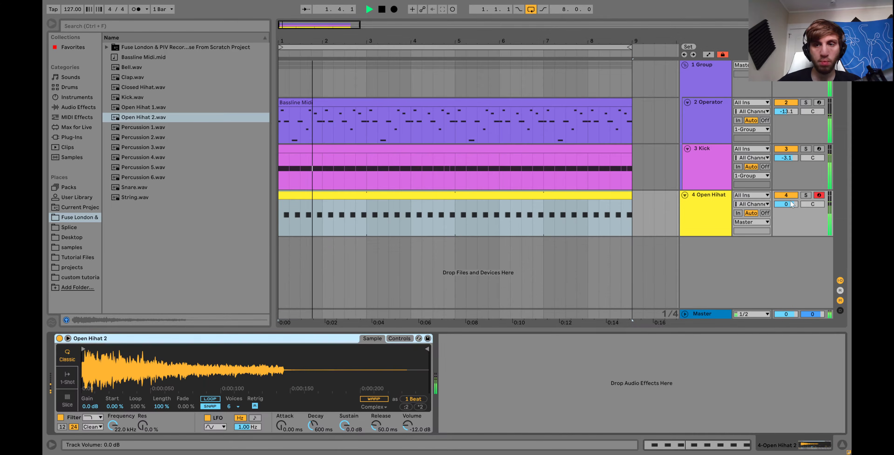
drag(791, 204, 791, 214)
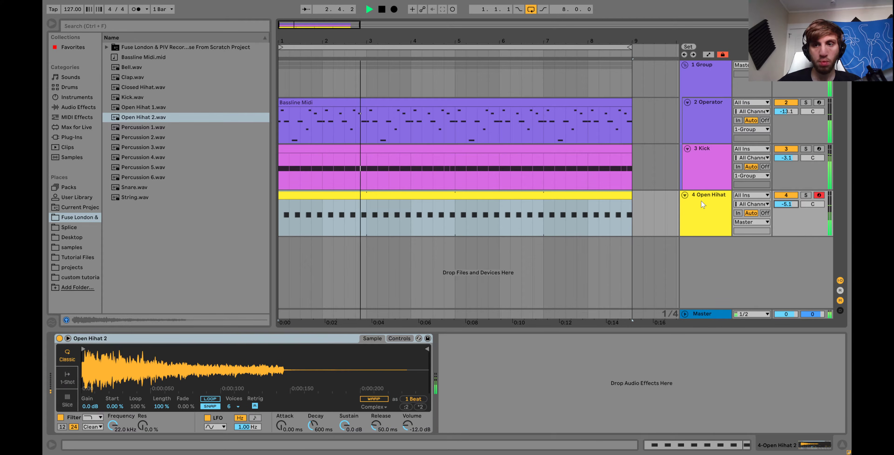
key(Down)
click(697, 206)
key(space)
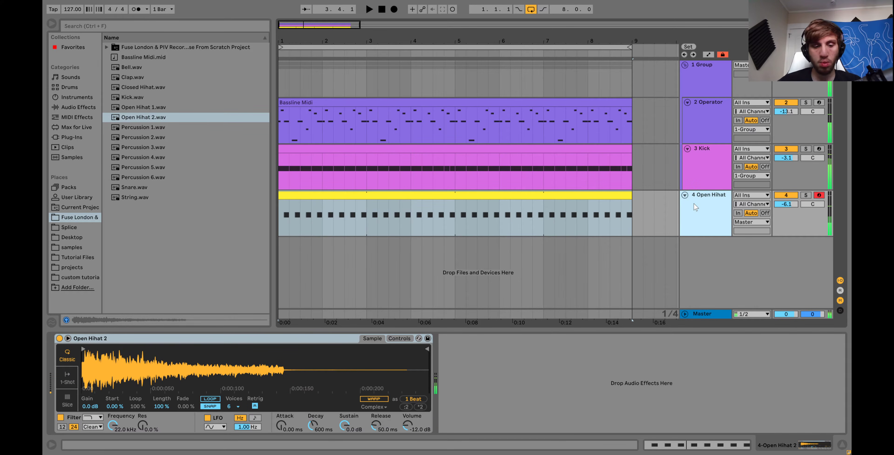
Add a MIDI track loaded with Clap.wav and create a two-bar MIDI clip at its start.
key(ctrl+shift+t)
click(133, 80)
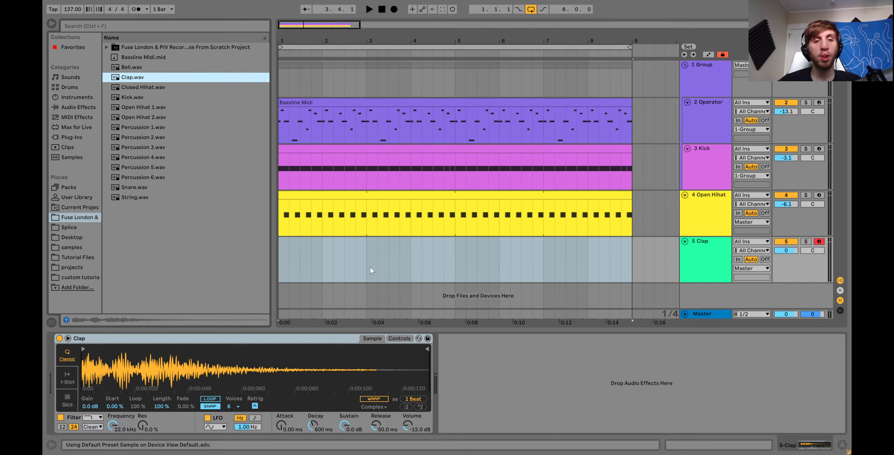
drag(370, 271, 275, 260)
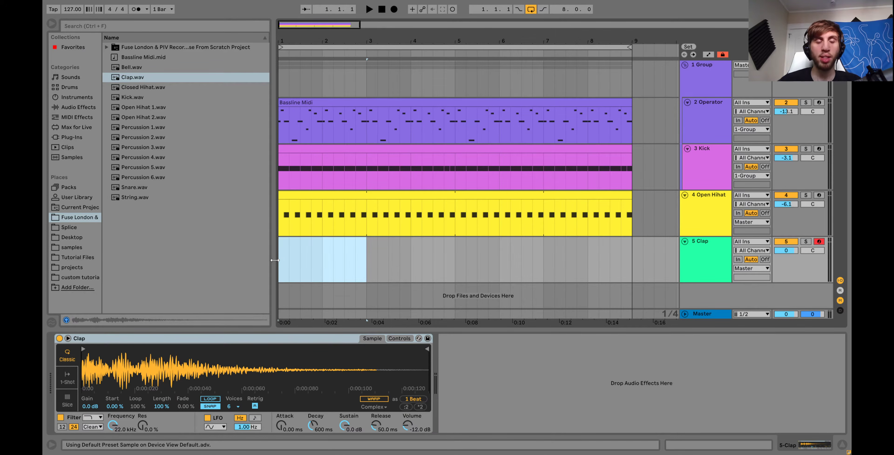
key(ctrl+shift+m)
Place a one-beat clap note at 1.2 and tune it down to B2.
click(285, 408)
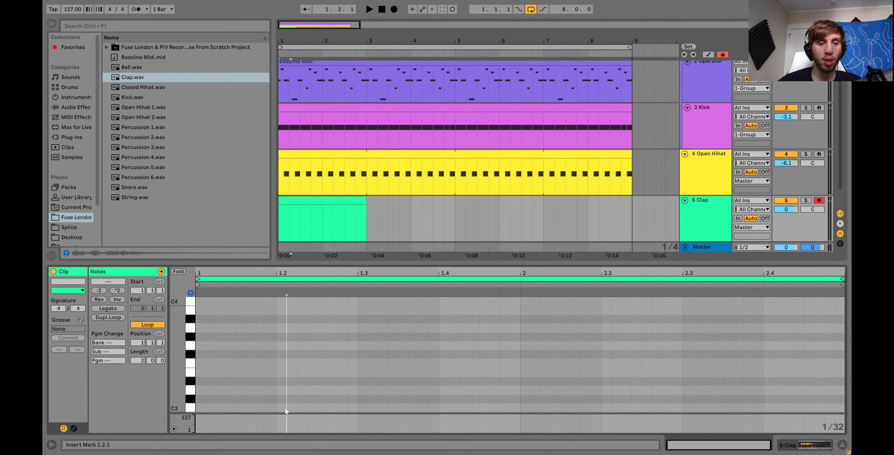
double_click(285, 408)
key(shift+Right)
key(shift+Right)
key(shift+Right)
key(shift+Right)
key(shift+Right)
key(shift+Right)
key(shift+Right)
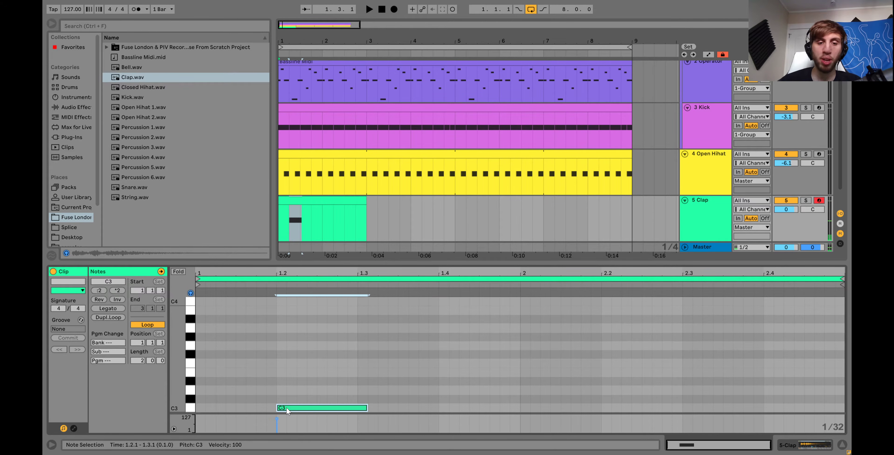
key(Down)
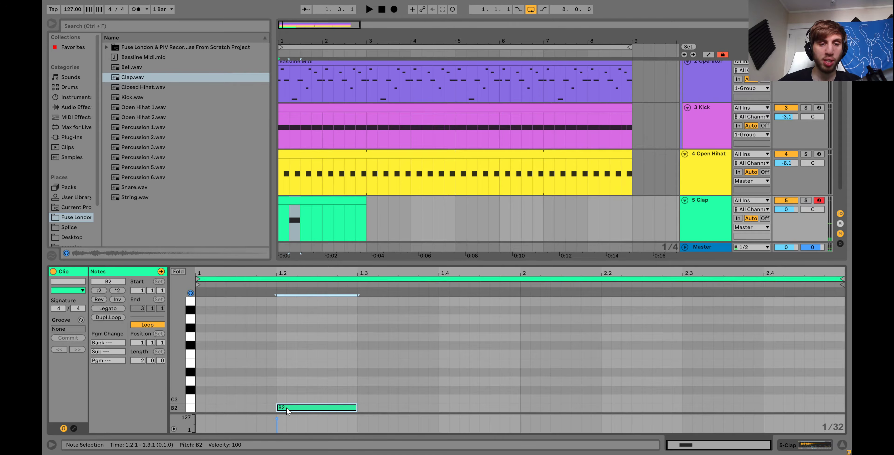
key(Down)
key(Up)
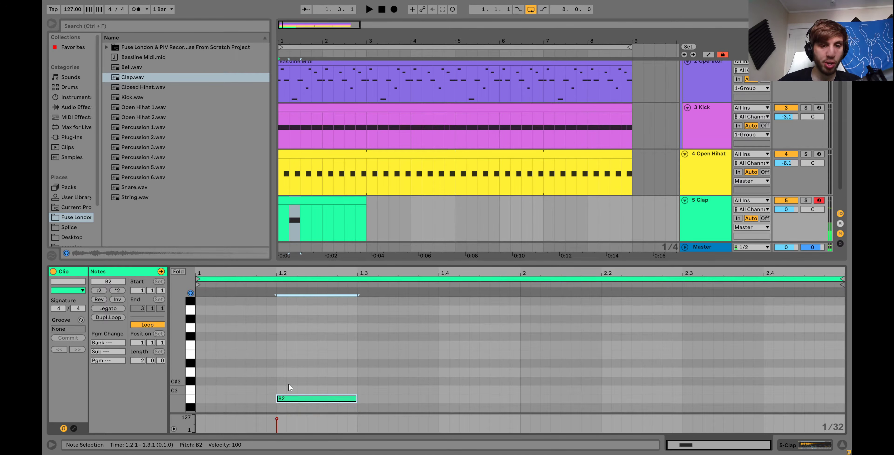
Duplicate the B2 clap note onto beats 1.4, 2.2 and 2.4 of the two-bar clip.
drag(289, 383, 440, 416)
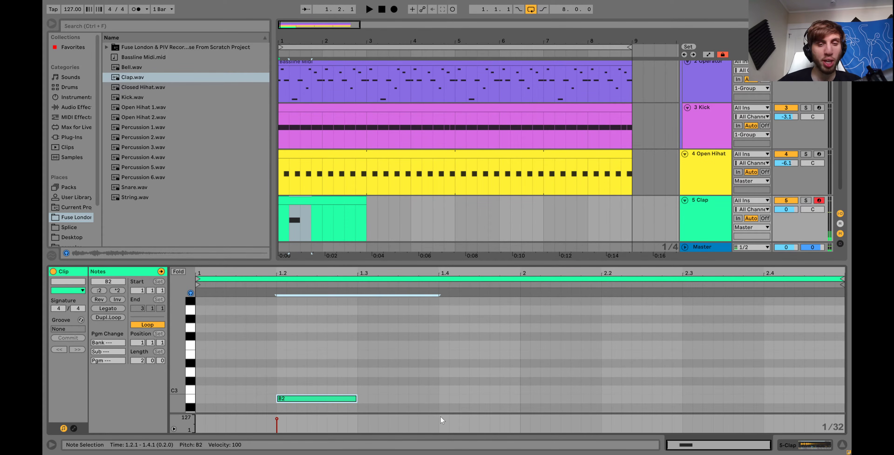
key(ctrl+d)
key(ctrl+d)
key(ctrl+d)
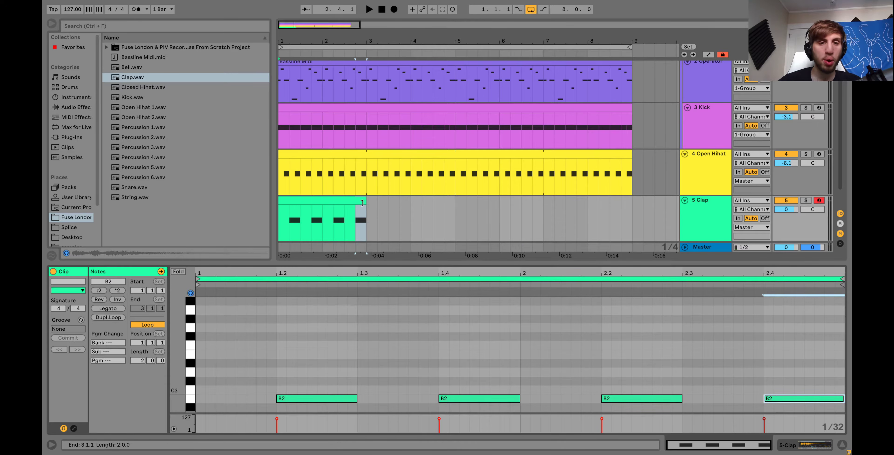
Extend the looped clap clip to eight bars, ending at bar 9, and start playback.
drag(534, 202, 633, 200)
key(space)
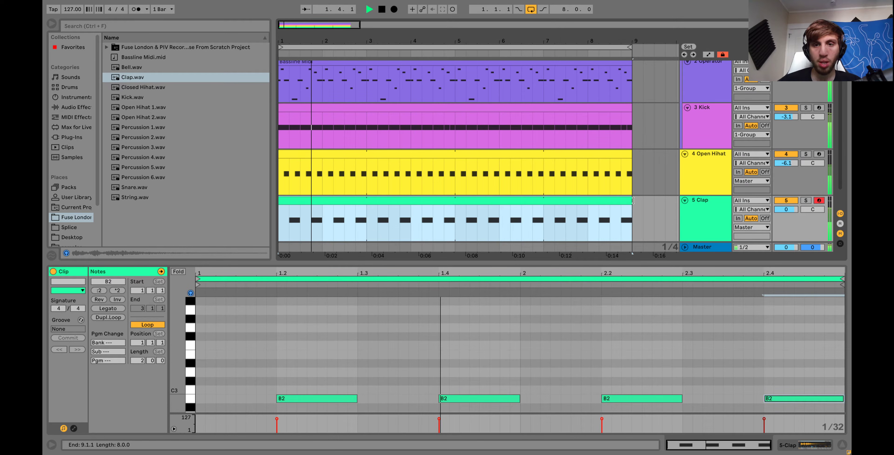
Balance the tracks during playback, setting Open Hihat to -7.1 dB and Clap to -1.2 dB.
drag(786, 209, 786, 211)
click(710, 211)
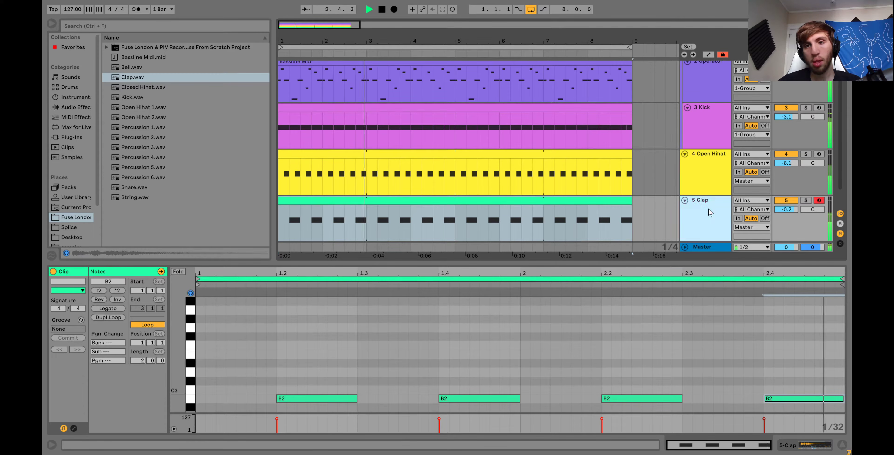
click(698, 214)
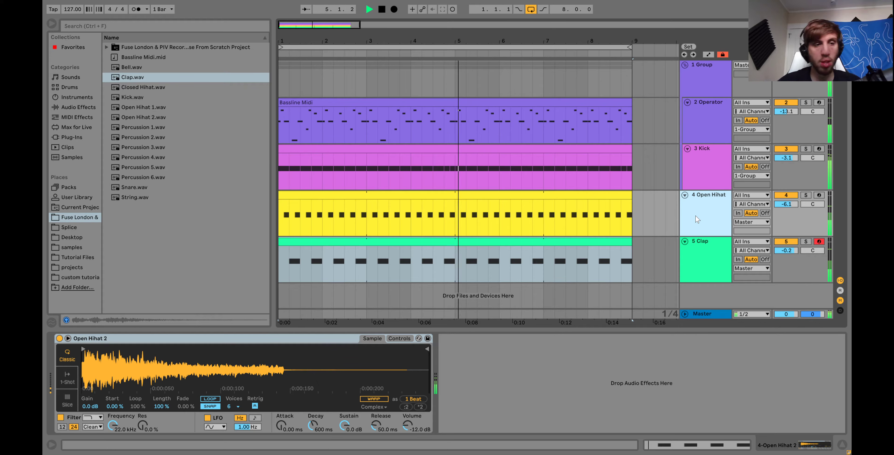
click(703, 250)
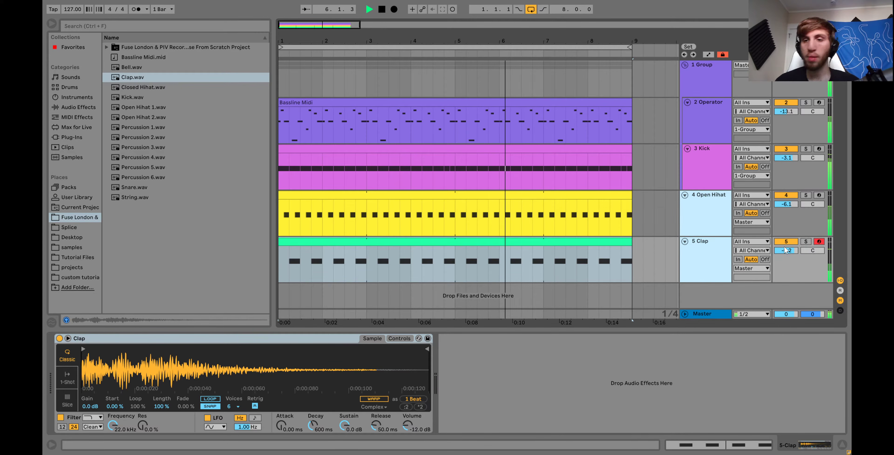
drag(786, 248, 789, 251)
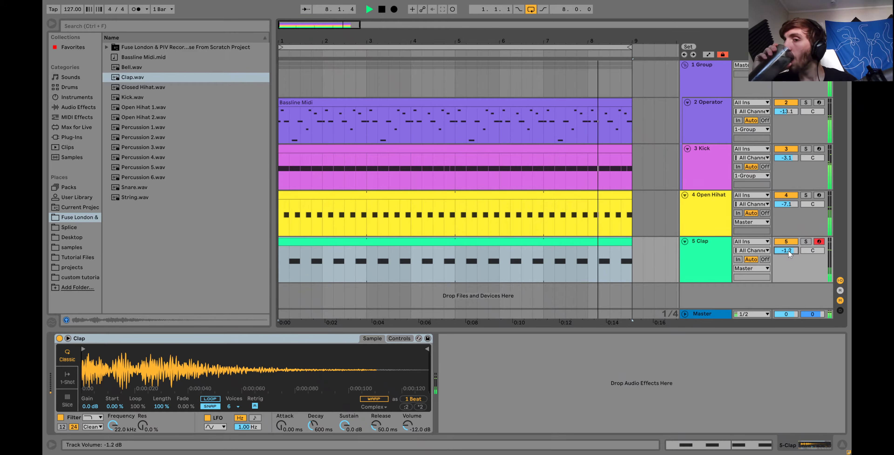
key(space)
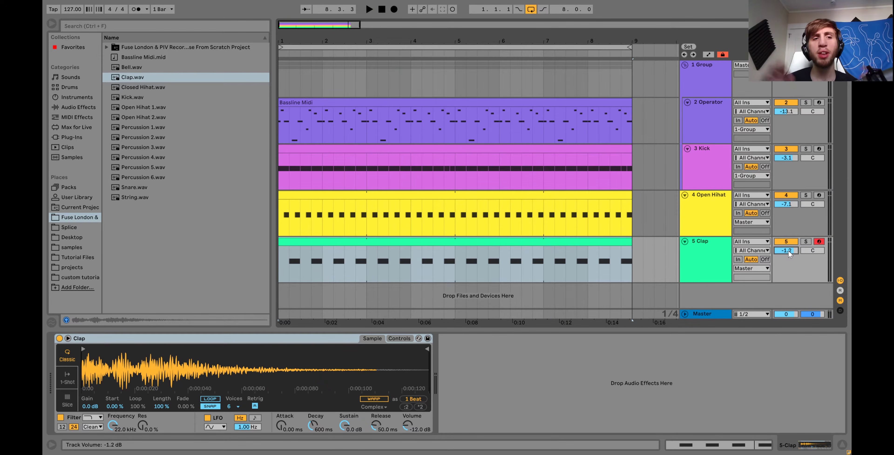
Group the Open Hihat and Clap tracks together and start playback.
click(692, 268)
click(701, 222)
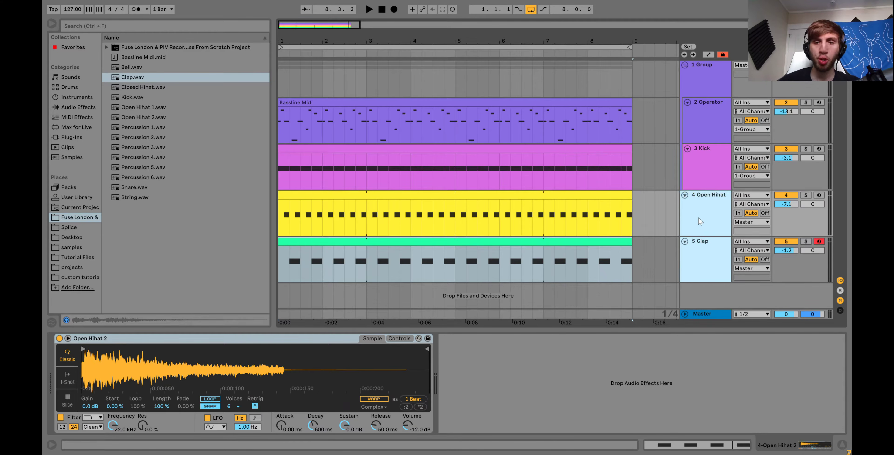
key(ctrl+g)
key(space)
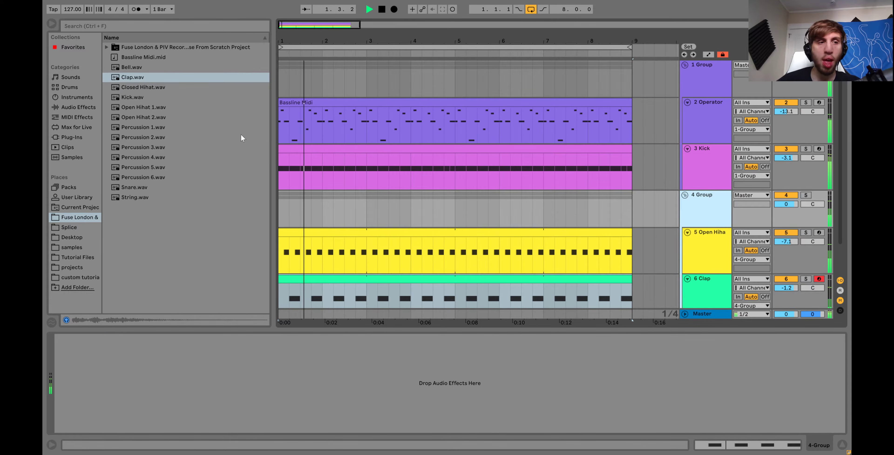
Add the Drum Buss audio effect to the hihat and clap group with its Medium drive type.
click(79, 107)
click(134, 157)
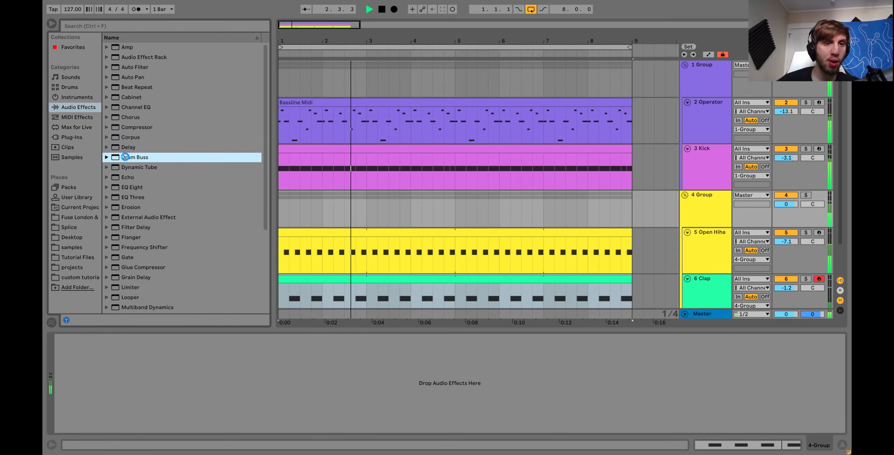
drag(135, 298, 109, 368)
click(74, 386)
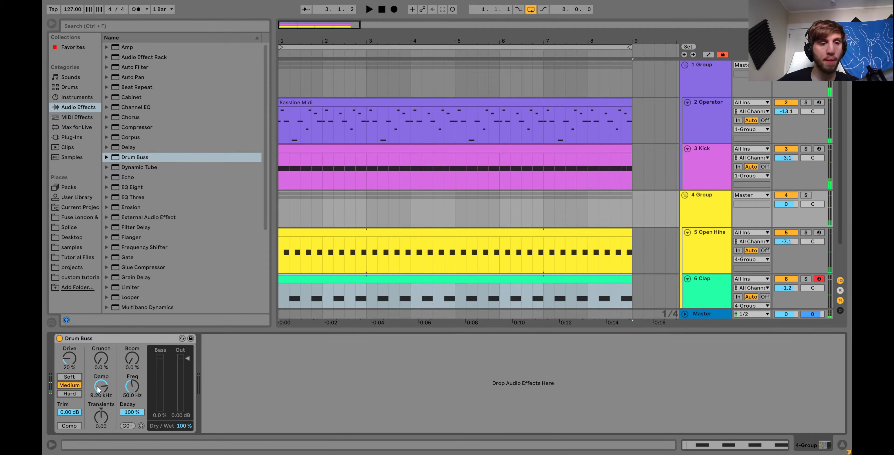
Set Drum Buss Damp to 20.0 kHz, Crunch to 17% and Transients to 0.30, with the group's volume at -6.4 dB.
key(space)
mouse_move(788, 205)
mouse_down()
mouse_move(788, 226)
mouse_move(788, 202)
mouse_up()
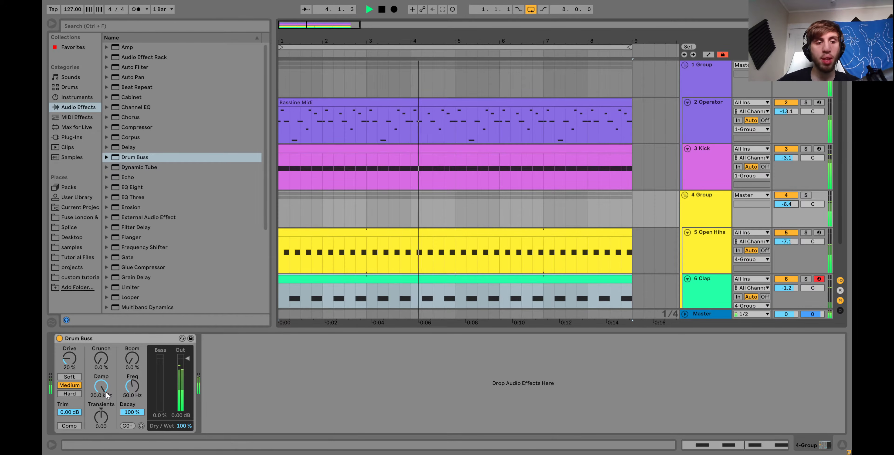
drag(101, 368, 99, 365)
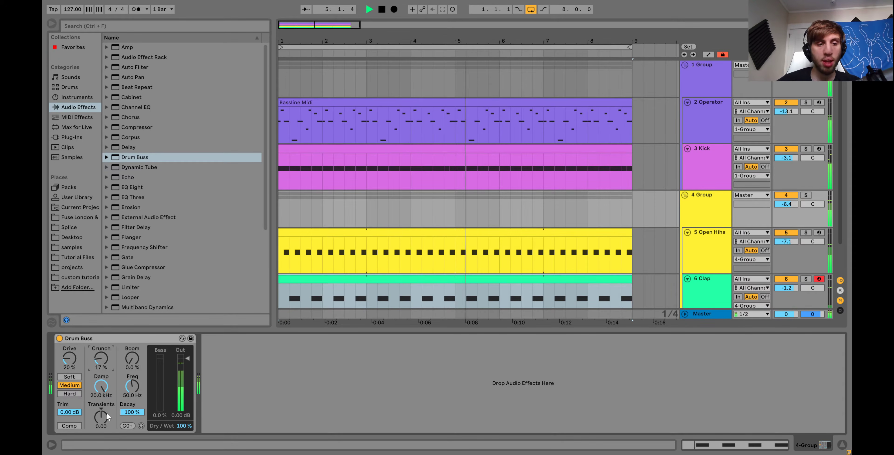
drag(101, 417, 101, 412)
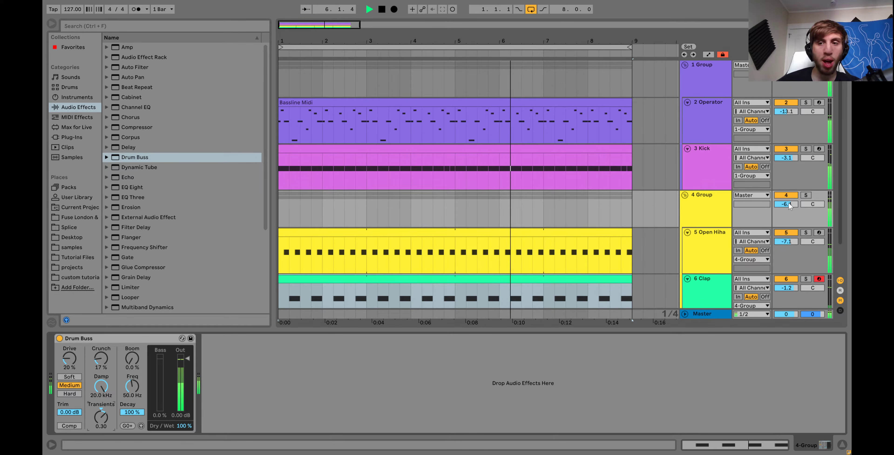
Lower the hihat and clap group's volume to -13.9 dB while listening, and stop playback.
drag(792, 204, 792, 207)
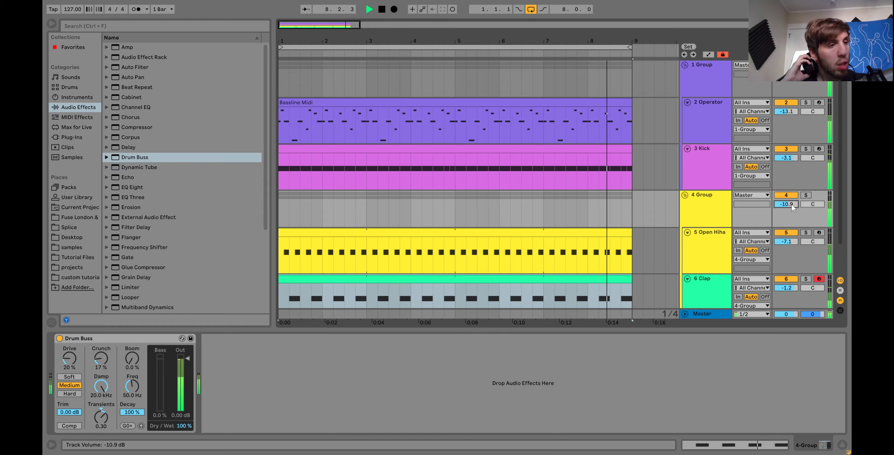
scroll(792, 204, down, 5)
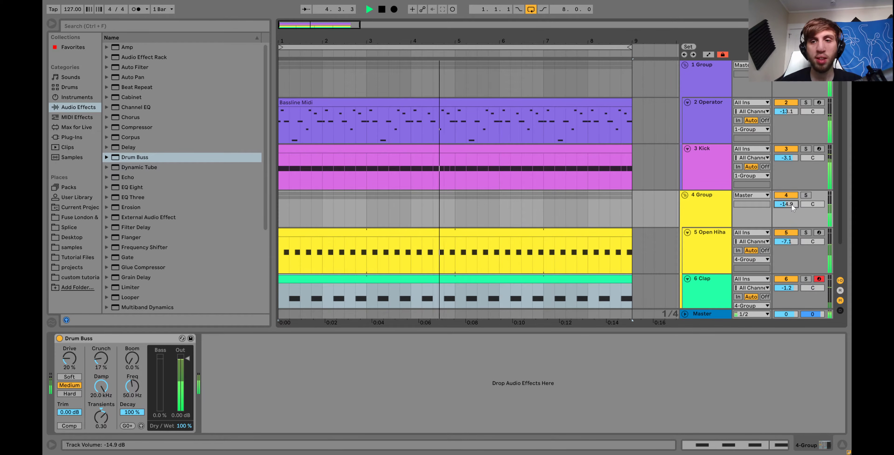
scroll(791, 203, up, 2)
scroll(713, 217, down, 1)
scroll(712, 218, down, 1)
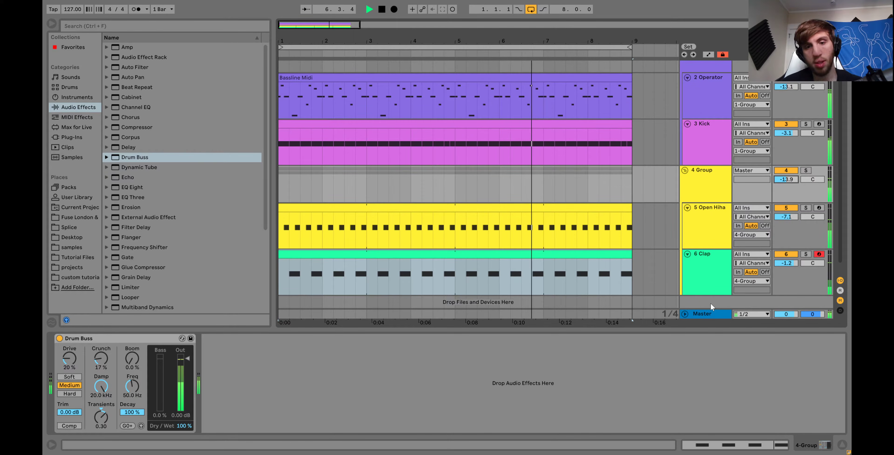
key(Tab)
key(Tab)
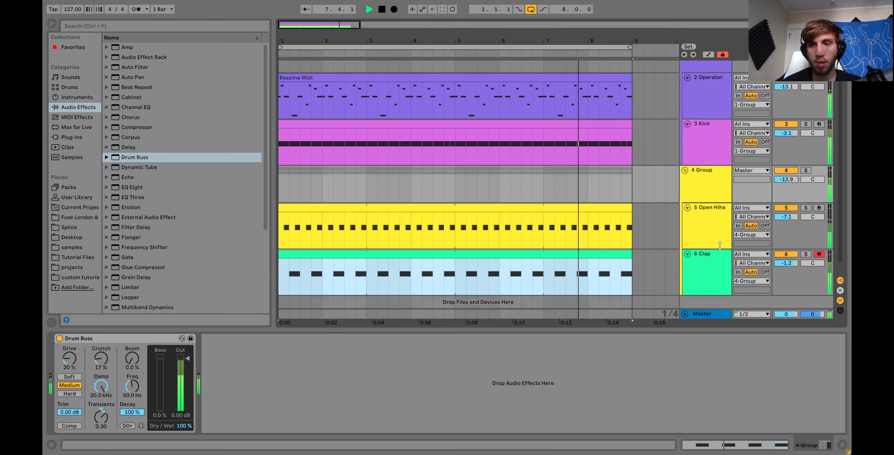
key(space)
Insert a MIDI track below Open Hihat inside the group and load an empty Drum Rack onto it.
click(711, 231)
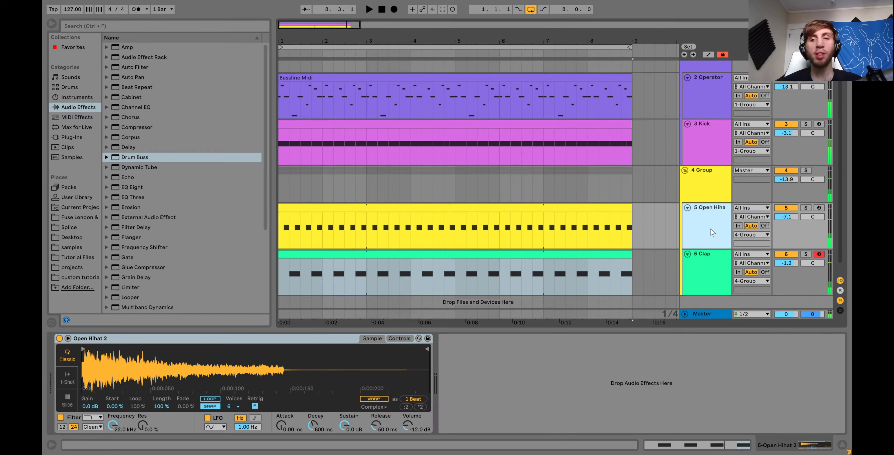
key(ctrl+shift+t)
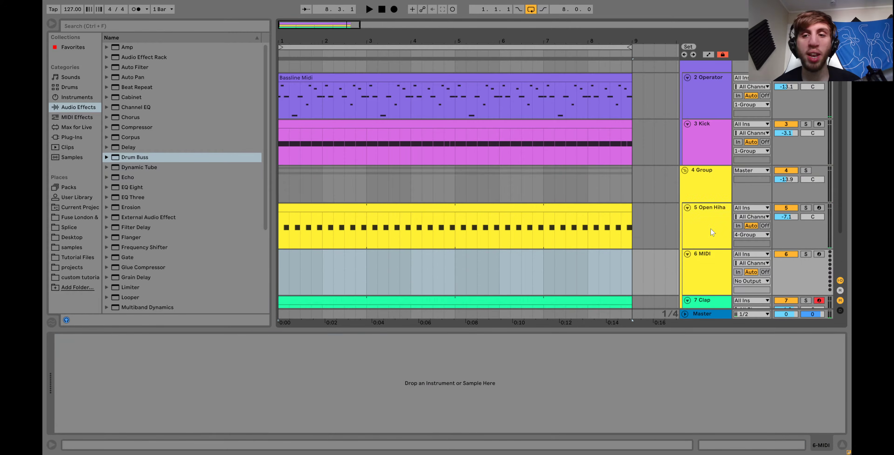
click(712, 232)
click(716, 284)
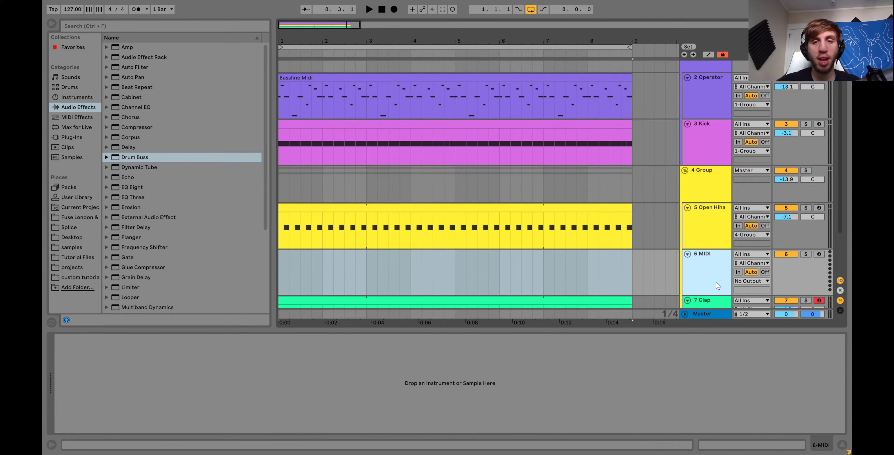
click(72, 88)
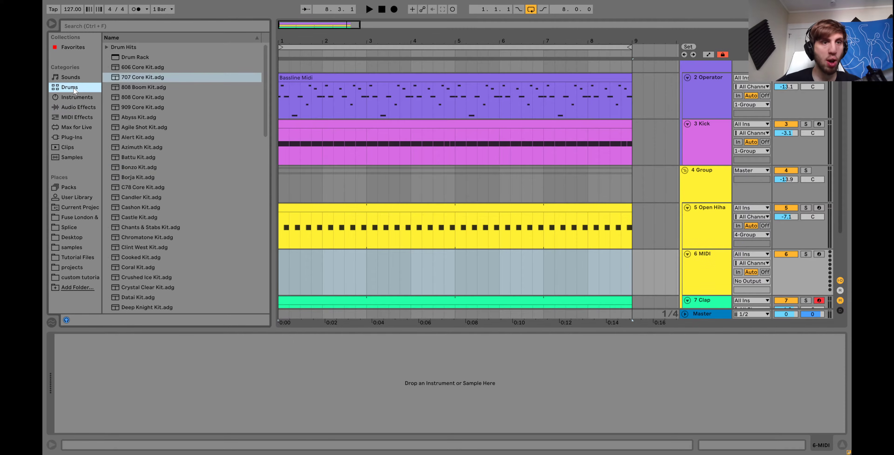
click(134, 57)
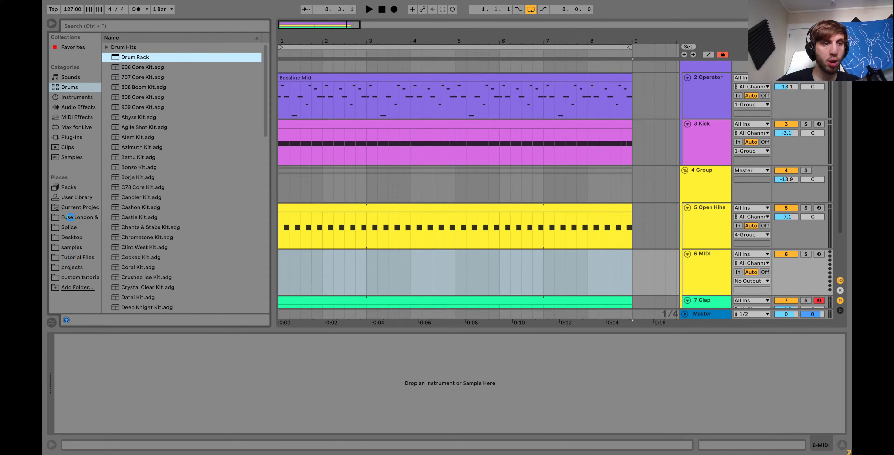
key(Return)
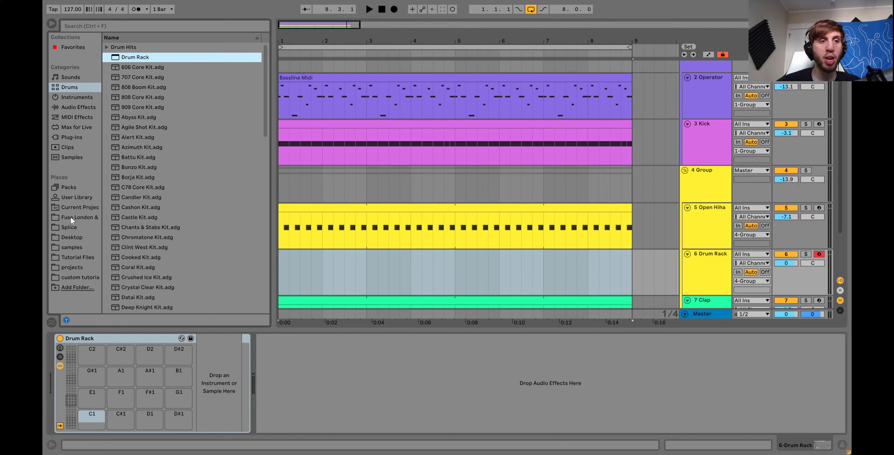
Load Percussion 1.wav through Percussion 6.wav onto the Drum Rack pads starting at C1 and audition the pads.
click(72, 218)
click(143, 178)
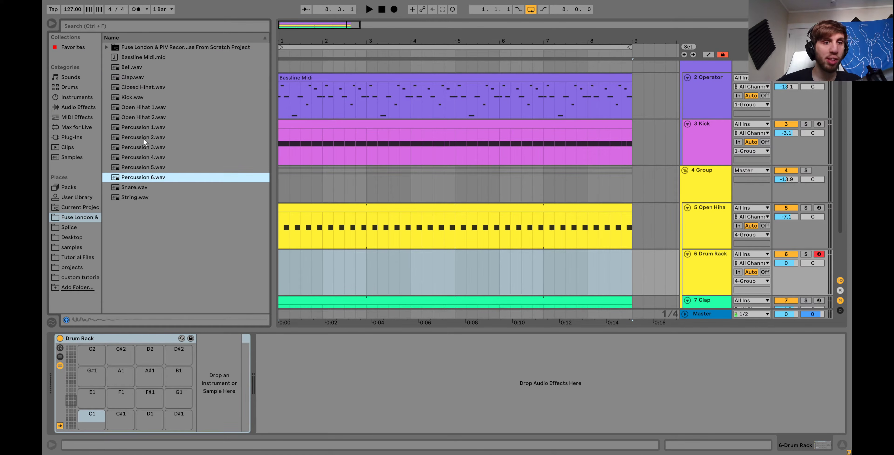
shift+click(140, 128)
drag(140, 130, 88, 427)
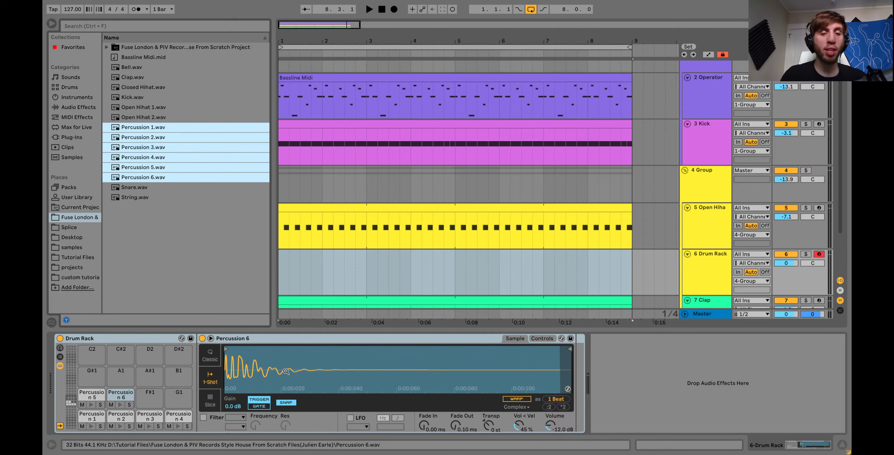
click(121, 405)
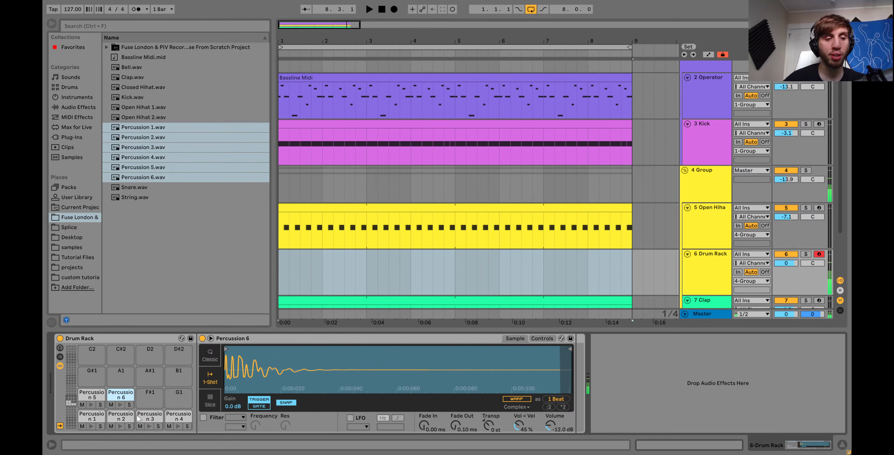
click(150, 426)
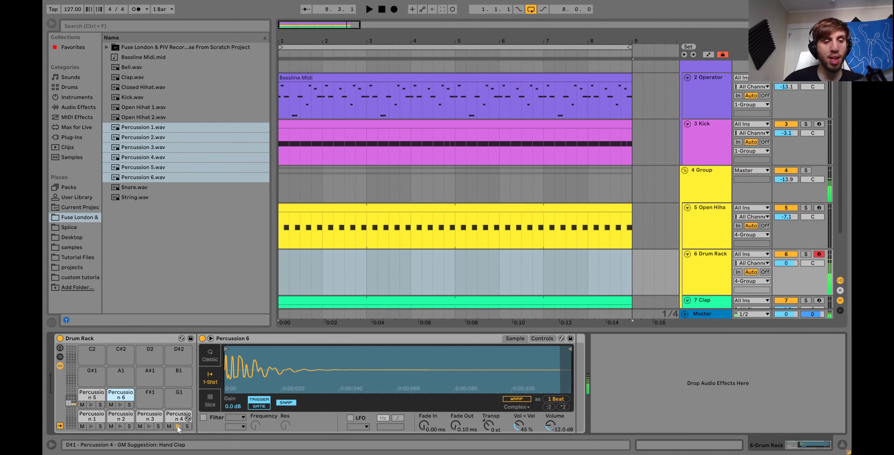
click(121, 426)
click(90, 426)
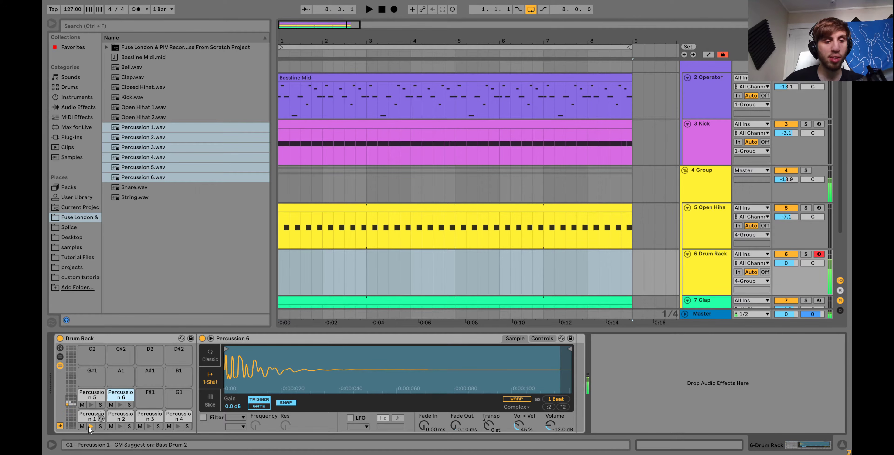
click(93, 405)
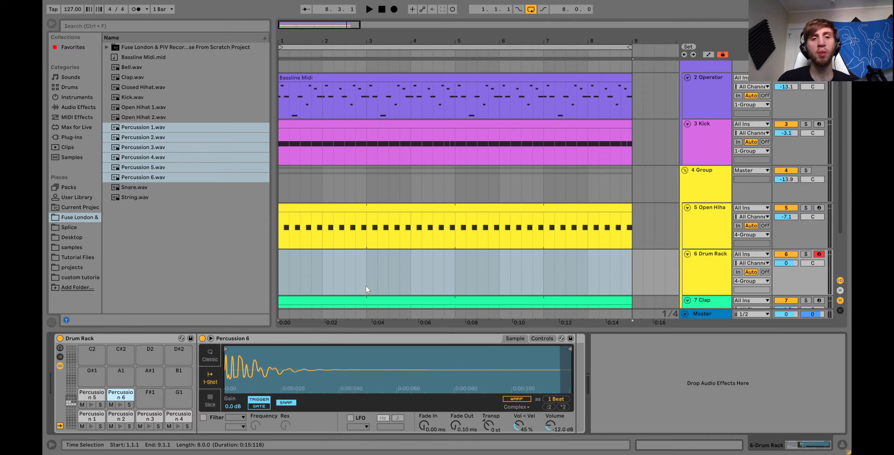
Create a four-bar MIDI clip at the start of the Drum Rack track and extend it to eight bars.
drag(366, 285, 273, 280)
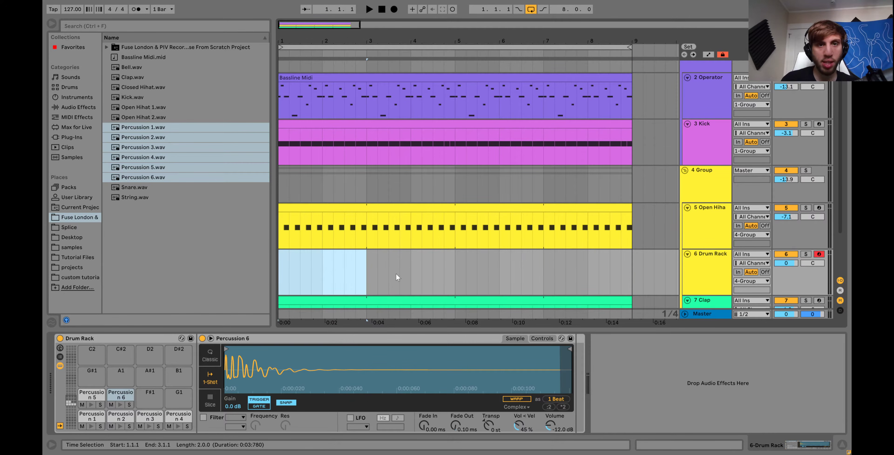
shift+click(457, 268)
key(ctrl+shift+m)
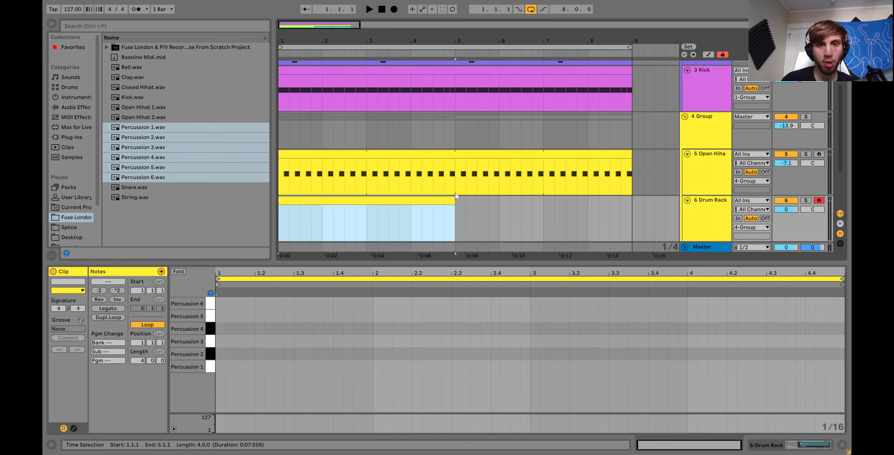
drag(455, 201, 630, 214)
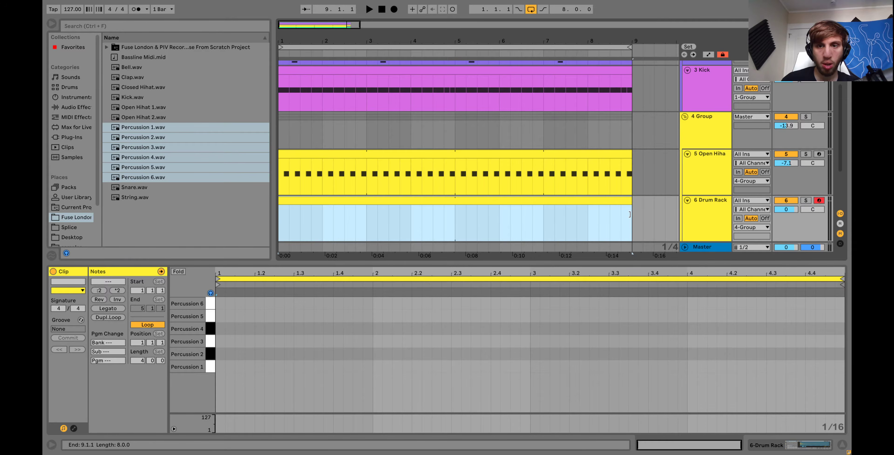
Place a single sixteenth-note Percussion 1 hit at 1.1.2 in the Drum Rack clip.
double_click(228, 367)
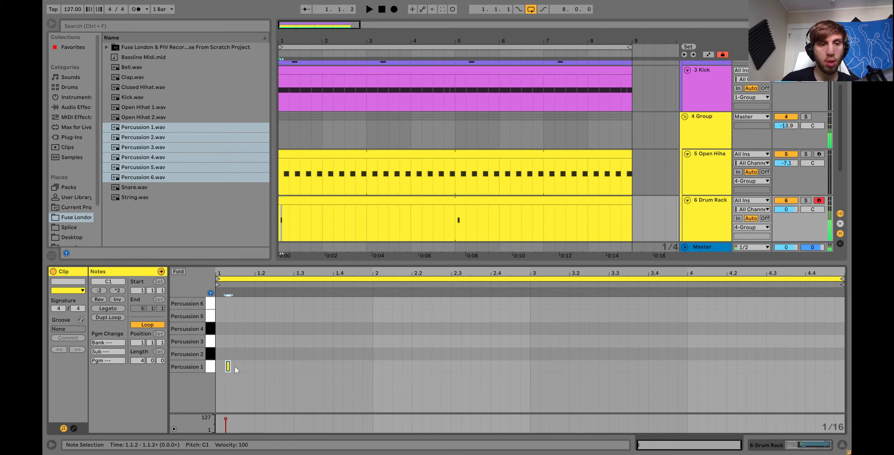
double_click(232, 367)
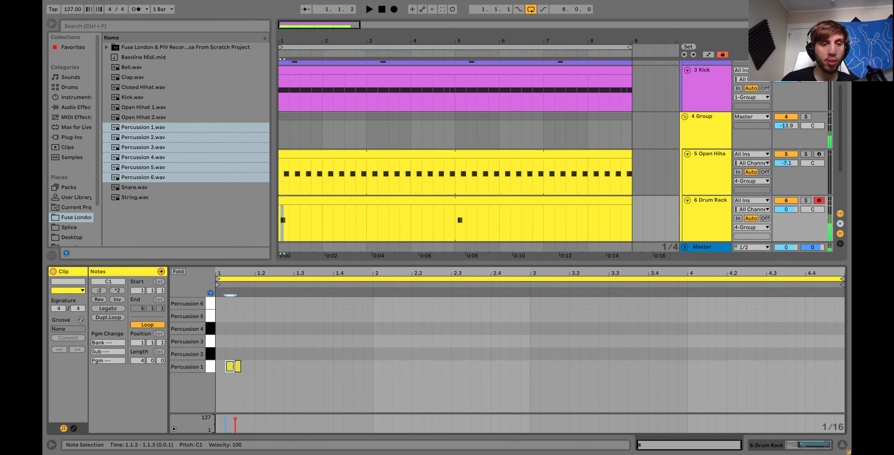
double_click(238, 368)
click(230, 369)
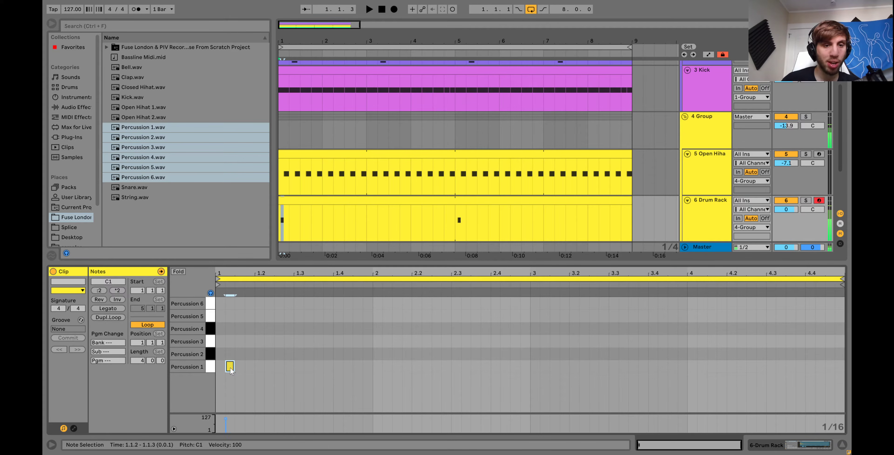
Try the percussion hit at different positions and sounds, then settle it on Percussion 3 at 1.1.1.
key(Right)
key(Right)
key(Right)
key(Up)
key(Up)
key(Up)
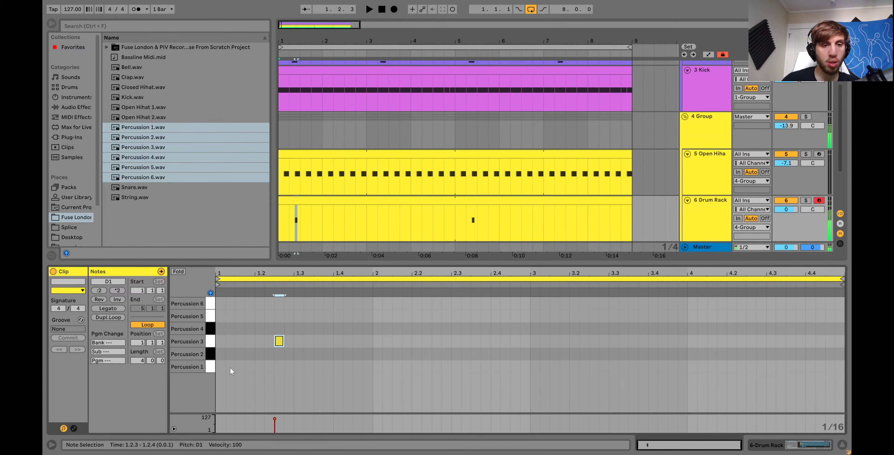
key(Down)
key(Left)
key(Left)
key(Left)
key(Left)
key(Left)
key(Left)
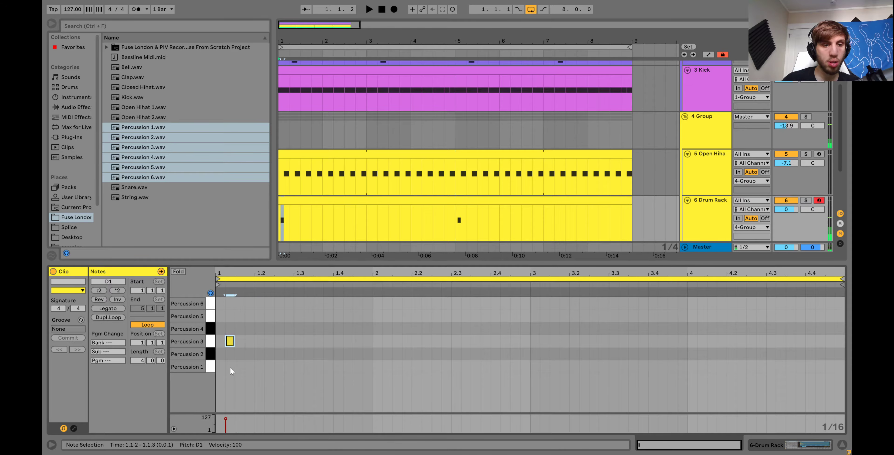
Set the Drum Rack track volume to -9.0 dB and play the groove to check the level.
drag(786, 209, 786, 226)
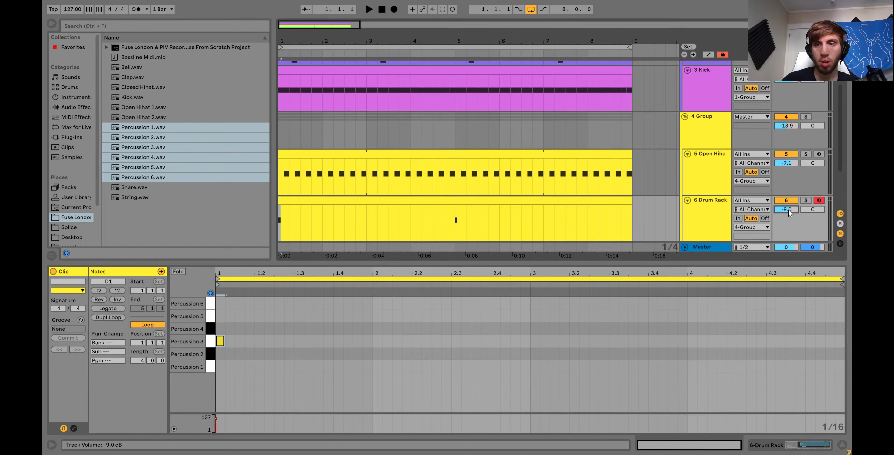
key(space)
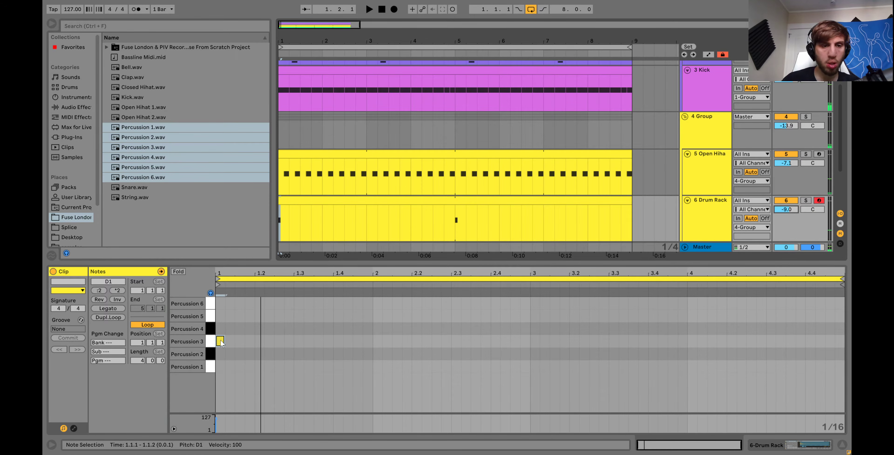
Duplicate the Percussion 3 hit, shift the pair to 1.1.2 and 1.1.4, and play the pattern.
key(ctrl+d)
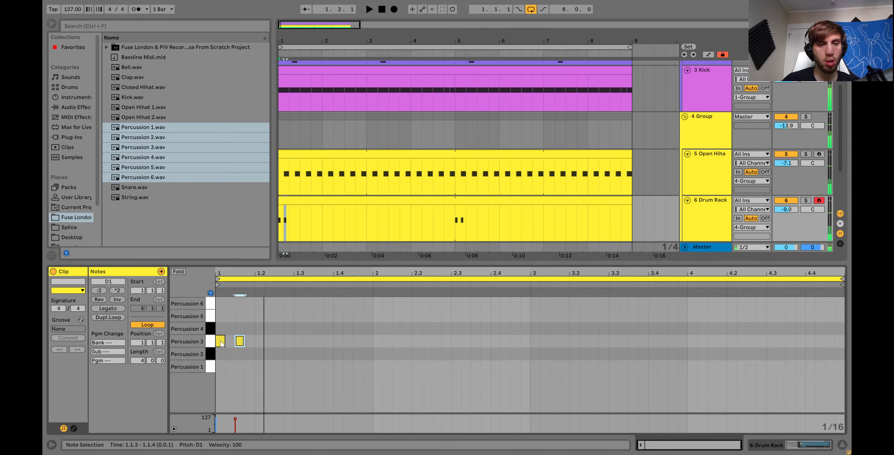
shift+click(221, 342)
key(Right)
key(space)
key(space)
key(space)
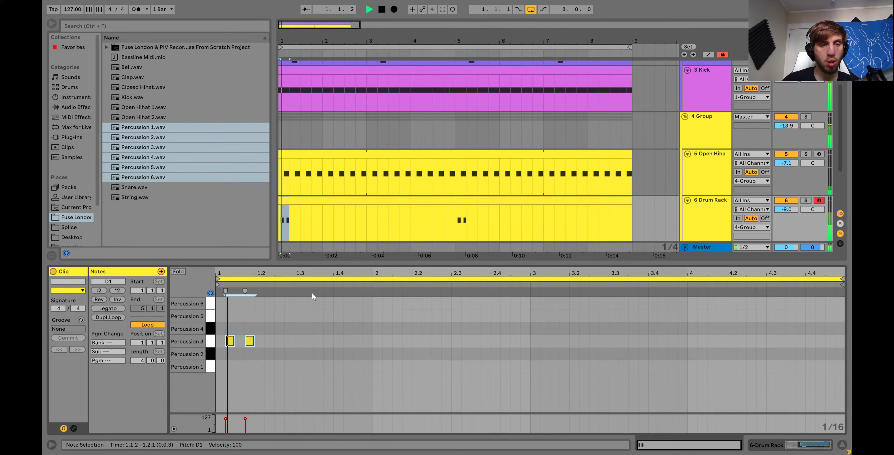
Switch the hit at 1.1.4 to Percussion 4 and audition the pattern.
click(250, 342)
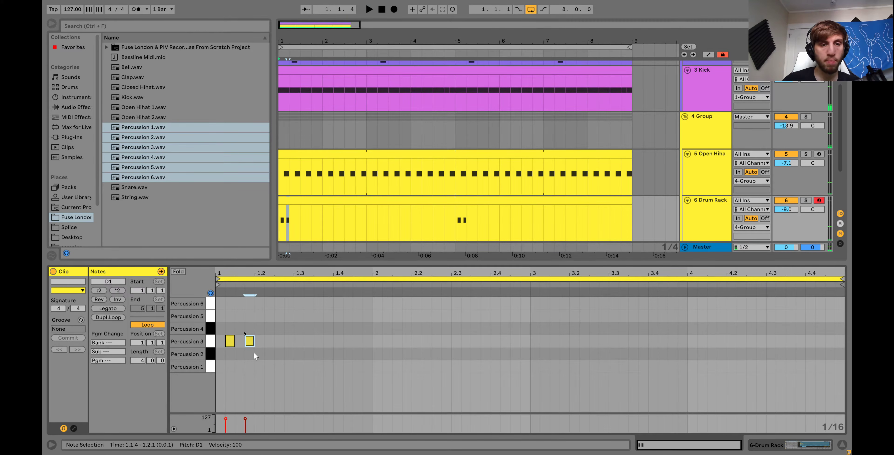
key(Up)
key(space)
key(space)
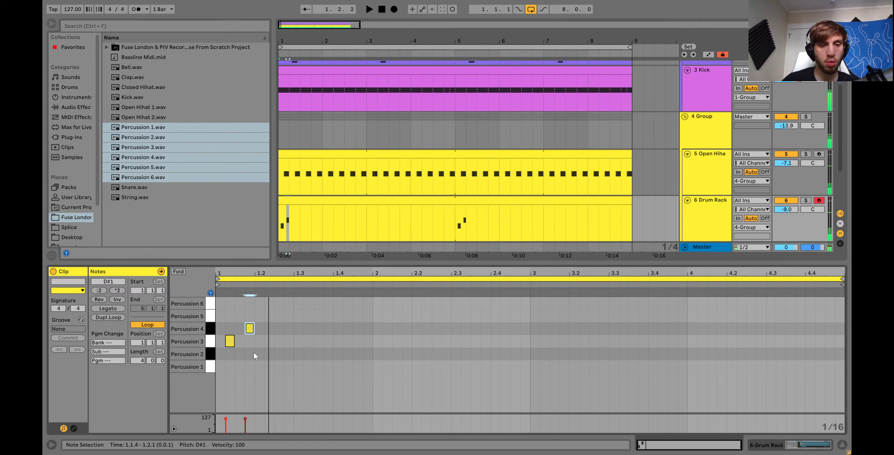
Trim the tail of the Percussion 4 sample in the Drum Rack, set its fade-out to 64.0 ms, and audition it.
click(781, 447)
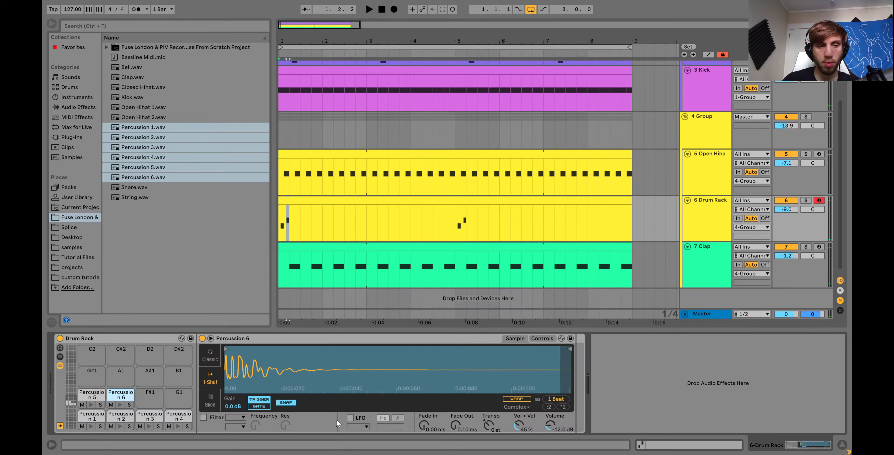
click(175, 418)
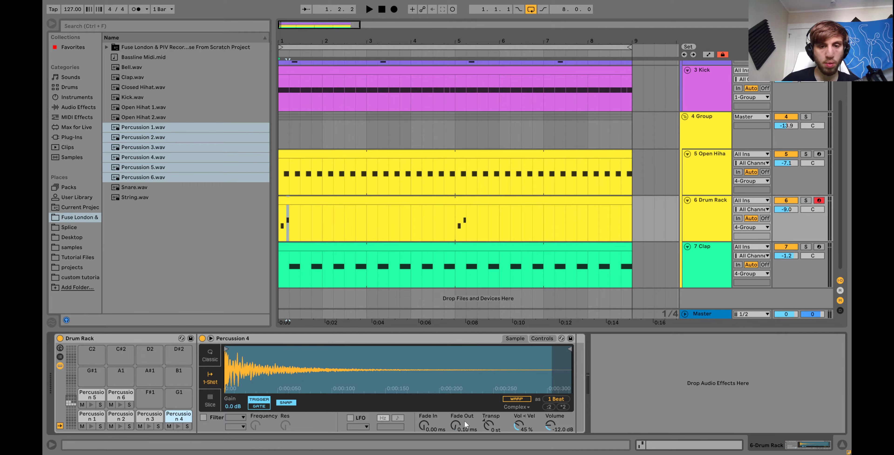
drag(459, 431, 459, 389)
drag(399, 367, 398, 367)
key(space)
key(space)
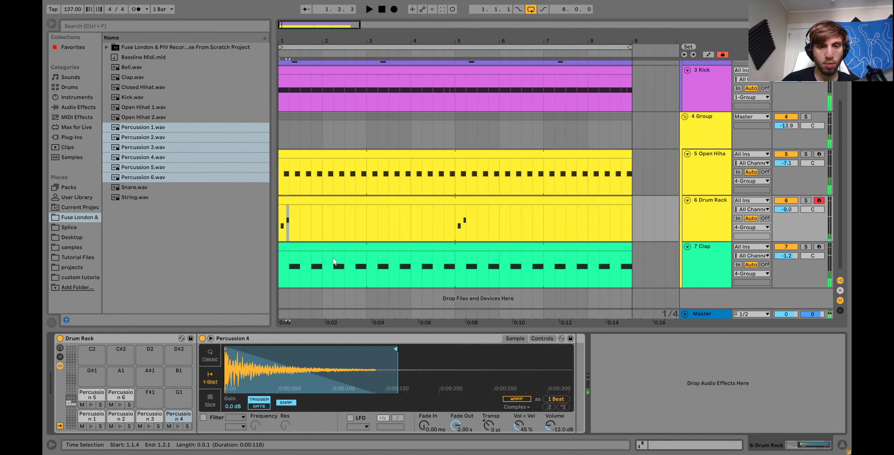
drag(359, 348, 301, 349)
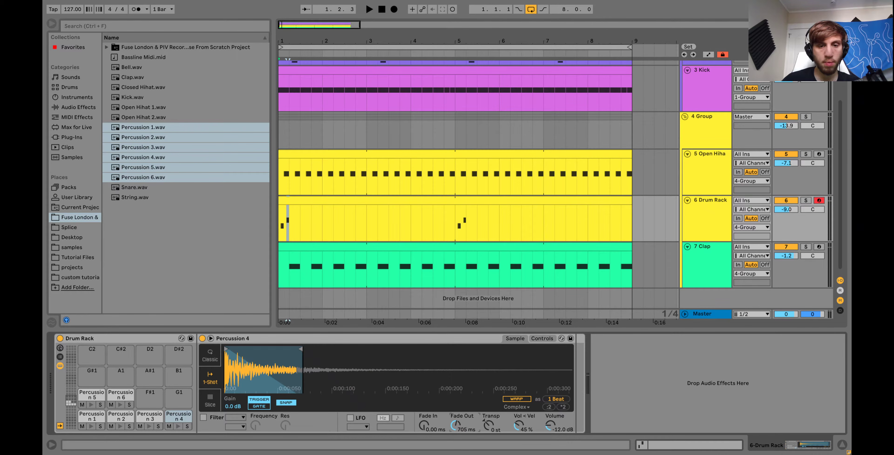
drag(456, 425, 456, 423)
key(space)
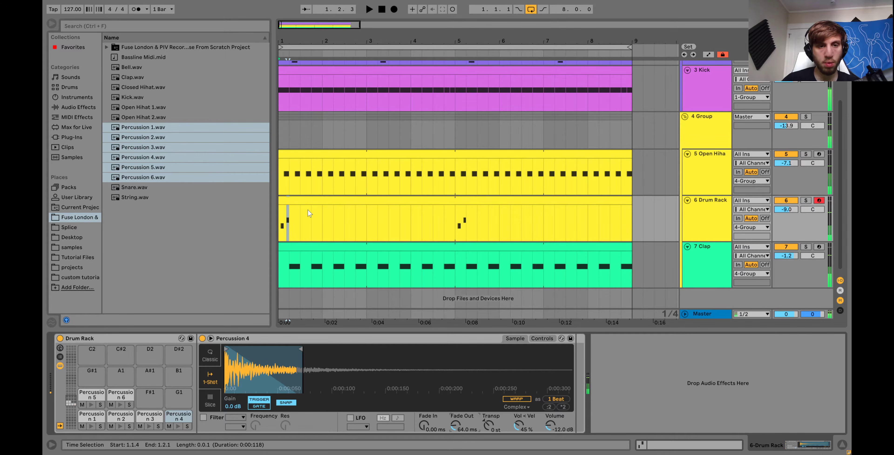
Rearrange the two hits in the Drum Rack clip so Percussion 4 sits at 1.1.3 and Percussion 3 at 1.1.4.
double_click(300, 201)
click(232, 341)
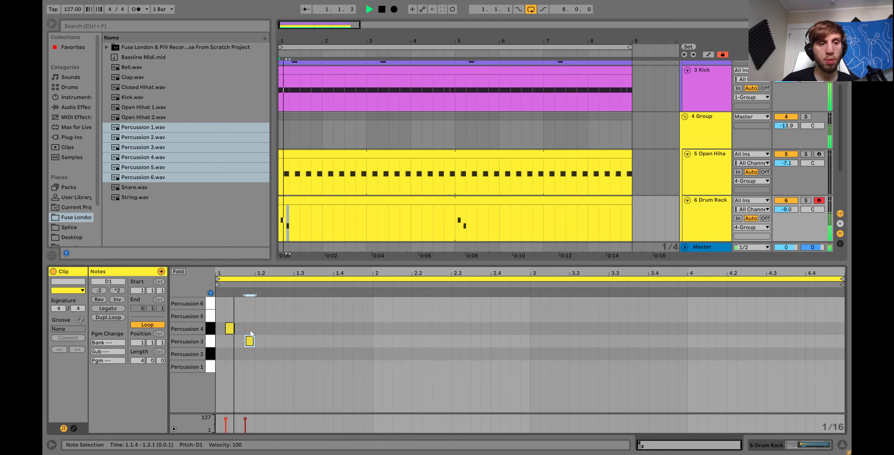
key(space)
click(231, 329)
key(Right)
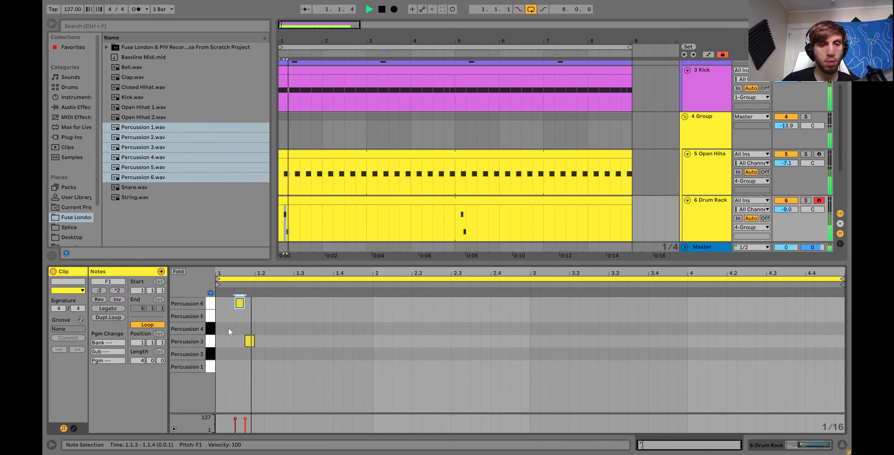
key(Down)
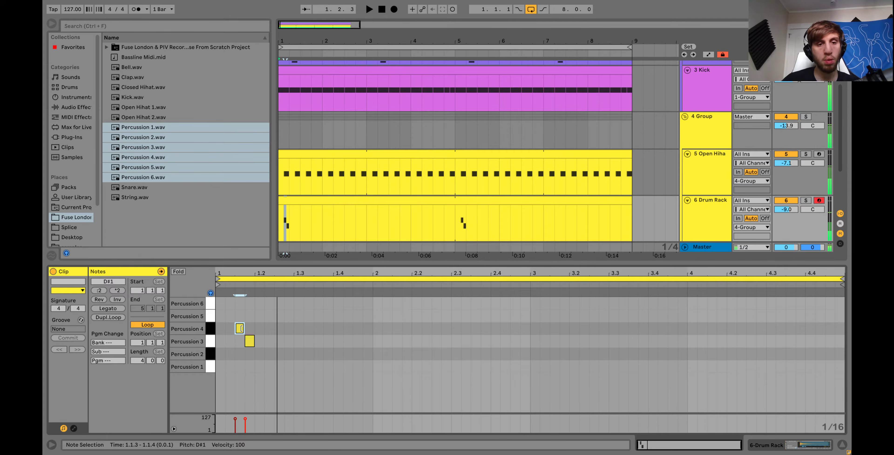
Add a new sixteenth-note hit and, while auditioning, position it on Percussion 1 at 1.3.1.
double_click(287, 343)
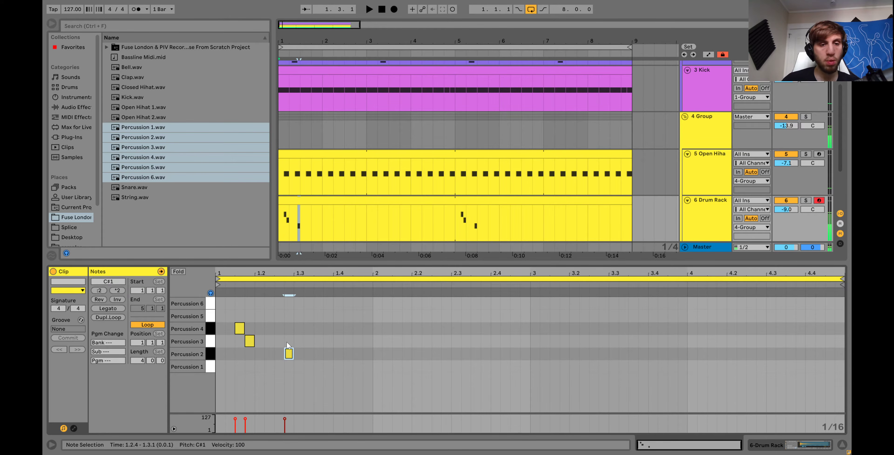
key(Up)
key(space)
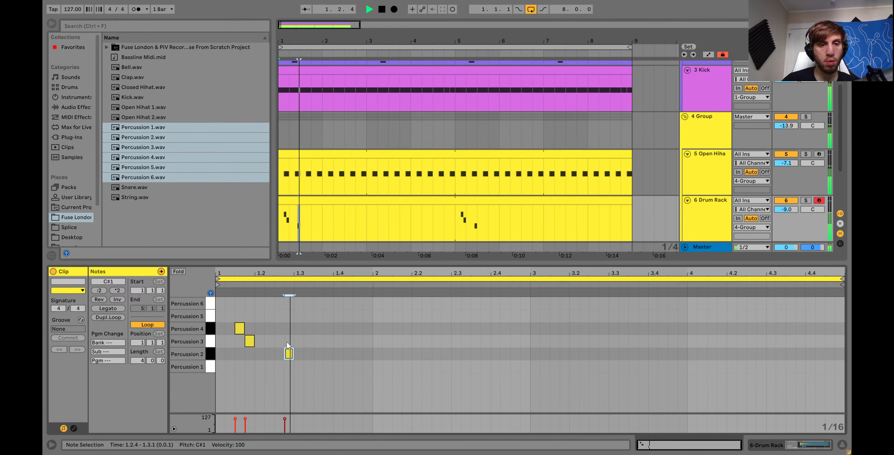
key(Right)
key(Right)
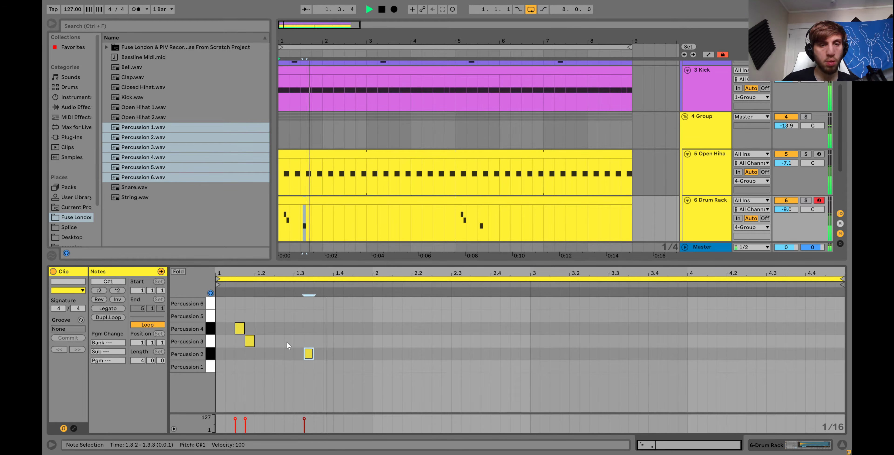
key(Down)
key(space)
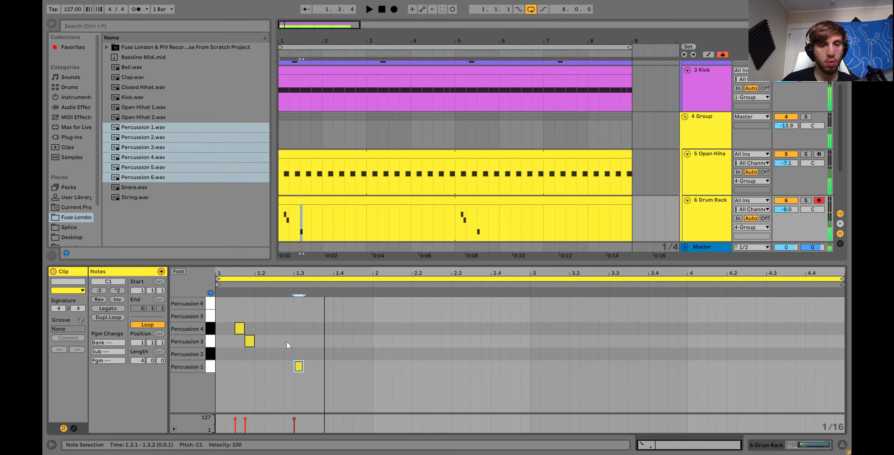
Duplicate the Percussion 1 hit to 1.3.2, switch the 1.3.1 hit to Percussion 2, and play the pattern.
key(space)
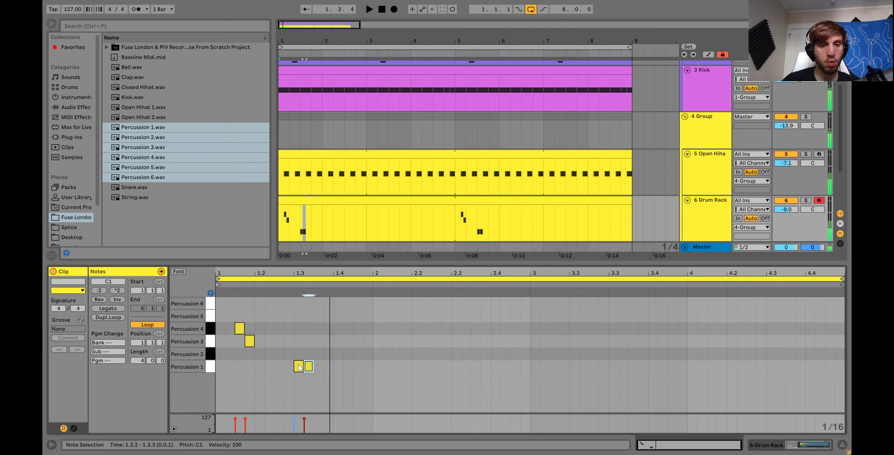
click(298, 365)
key(Up)
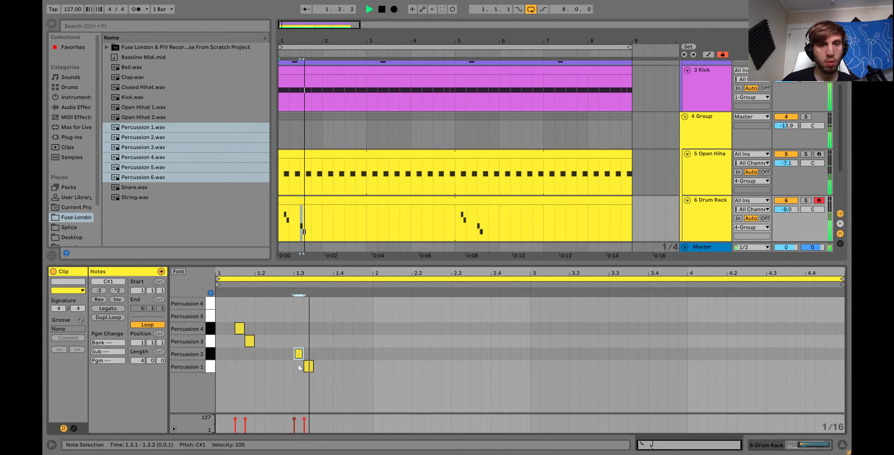
key(space)
key(space)
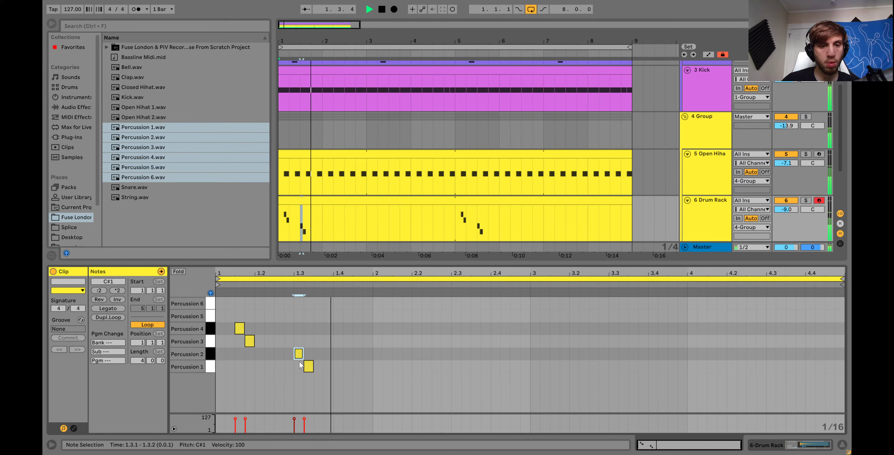
key(space)
key(space)
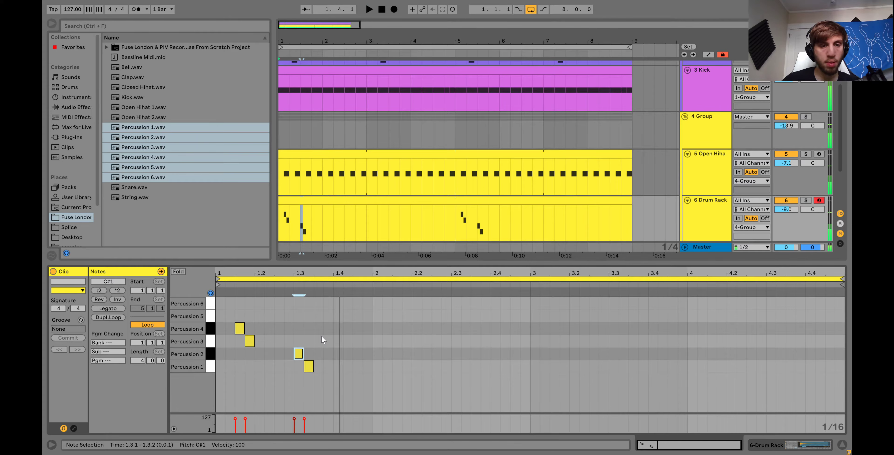
Try a short Percussion 6 hit at 1.3.3, audition it, and remove it.
double_click(319, 328)
drag(322, 331, 318, 332)
key(Up)
key(space)
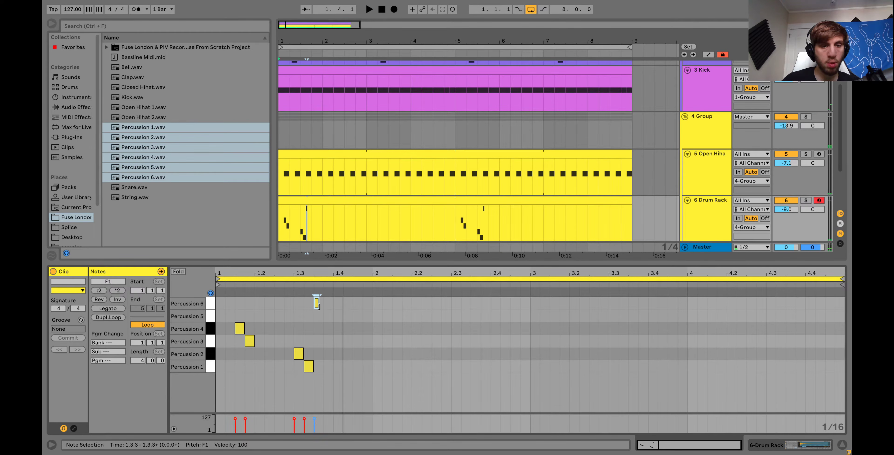
double_click(318, 304)
Add a sixteenth-note Percussion 6 hit at 1.4.4 and audition it.
double_click(365, 330)
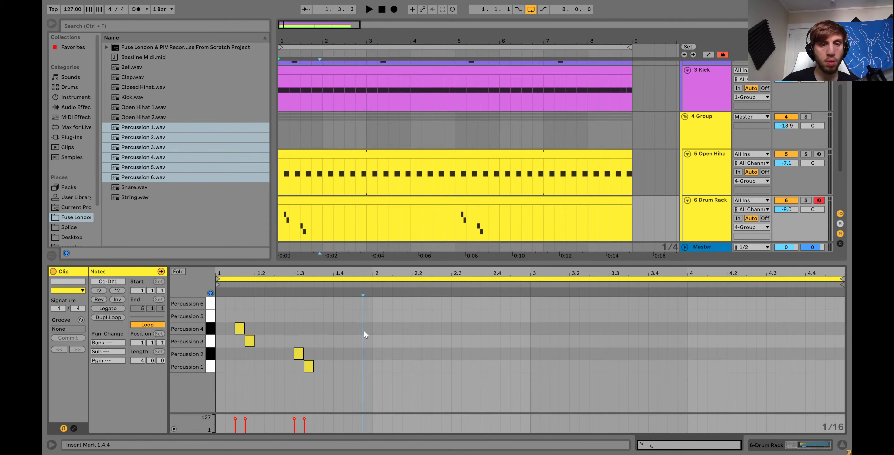
key(Up)
key(Up)
key(space)
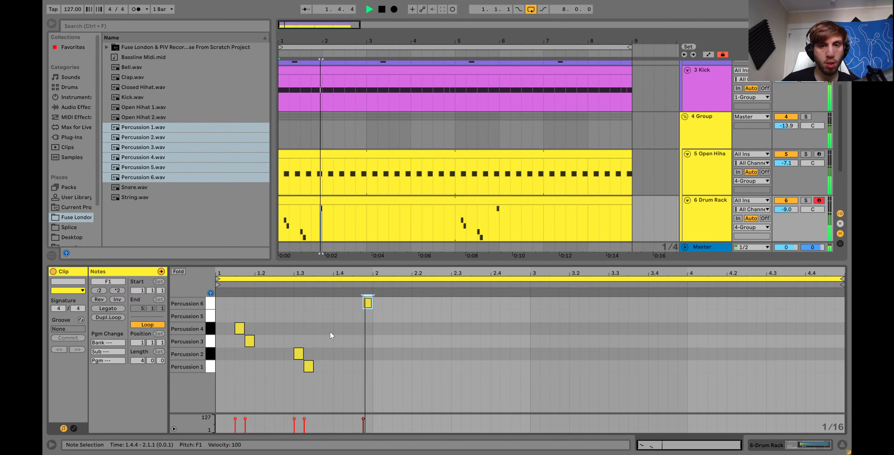
Duplicate the whole first bar of percussion hits into bar 2.
click(376, 364)
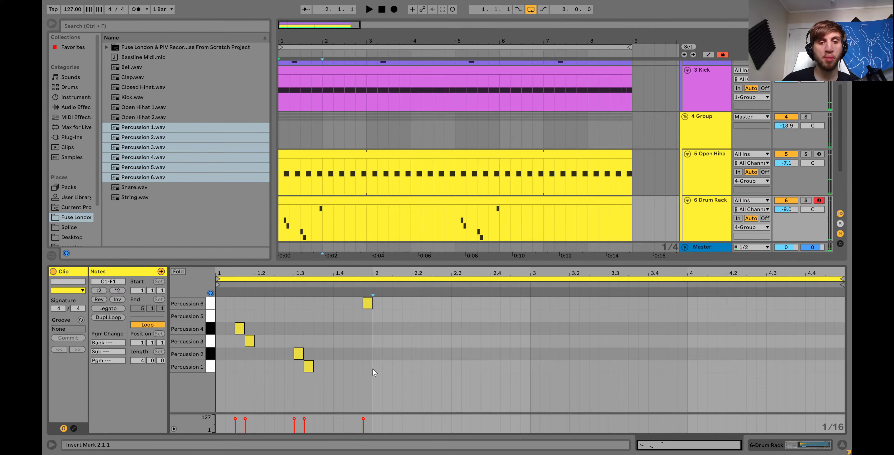
mouse_move(372, 369)
mouse_down()
mouse_move(263, 288)
mouse_move(225, 280)
mouse_up()
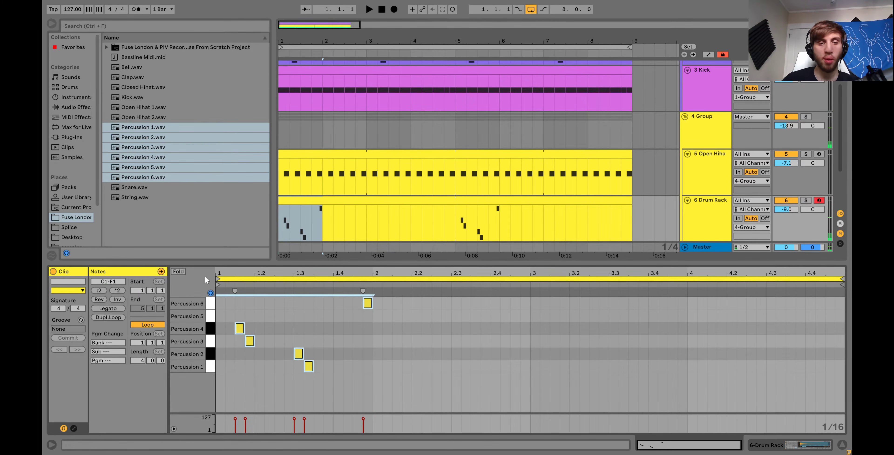
key(ctrl+d)
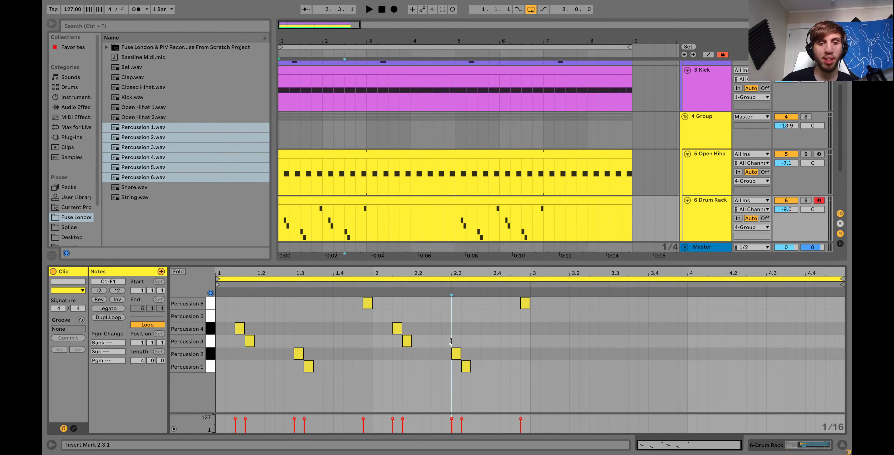
Add a sixteenth-note hit at 2.2.4, switch it to Percussion 6, and play the two-bar pattern.
double_click(445, 342)
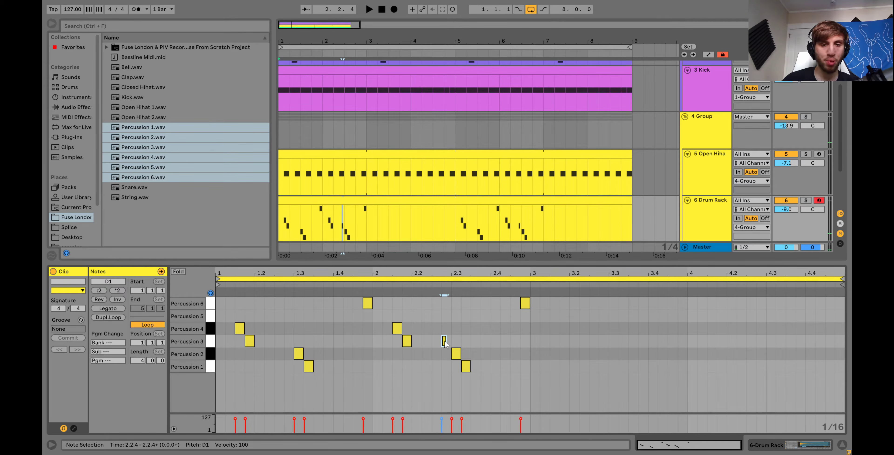
drag(444, 344, 448, 344)
key(space)
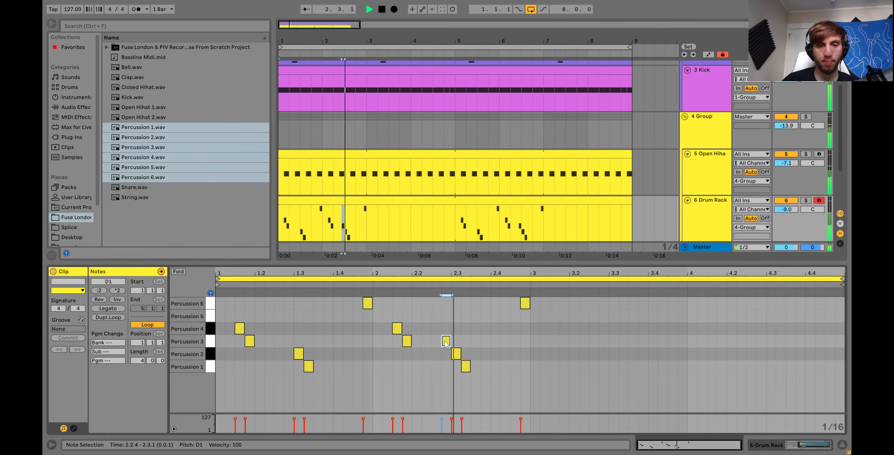
key(space)
key(Up)
key(Up)
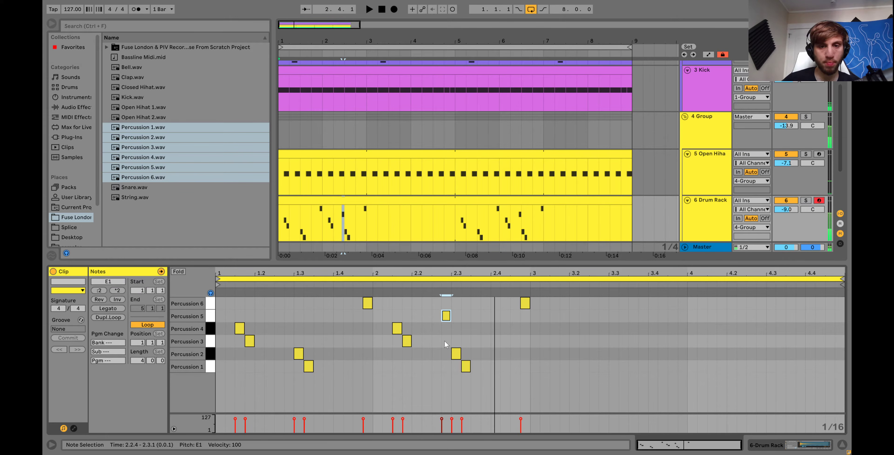
key(space)
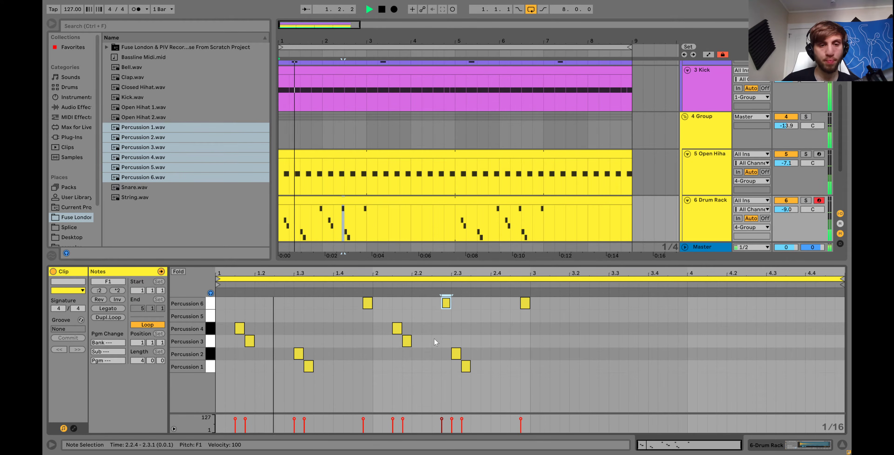
Add a short Percussion 6 hit at 1.2.3 during playback of the pattern.
double_click(277, 303)
key(space)
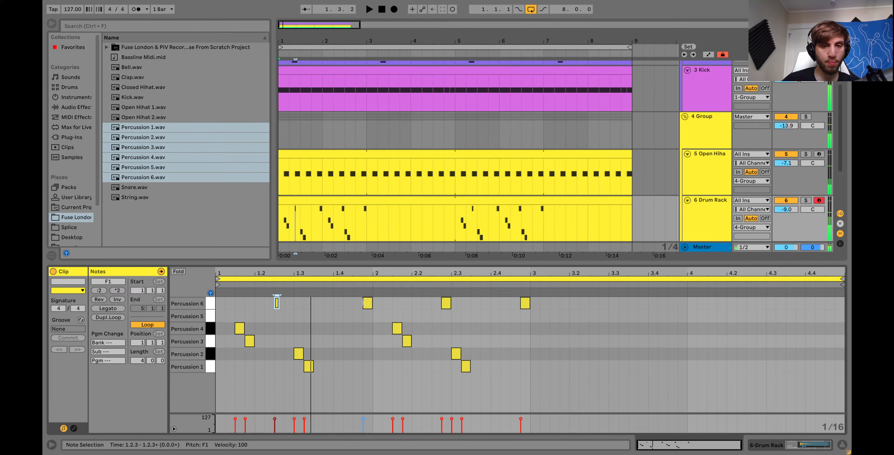
Try the Percussion 6 hit at 1.4.3 instead of 1.4.4 during playback, and return it to 1.4.4.
click(367, 304)
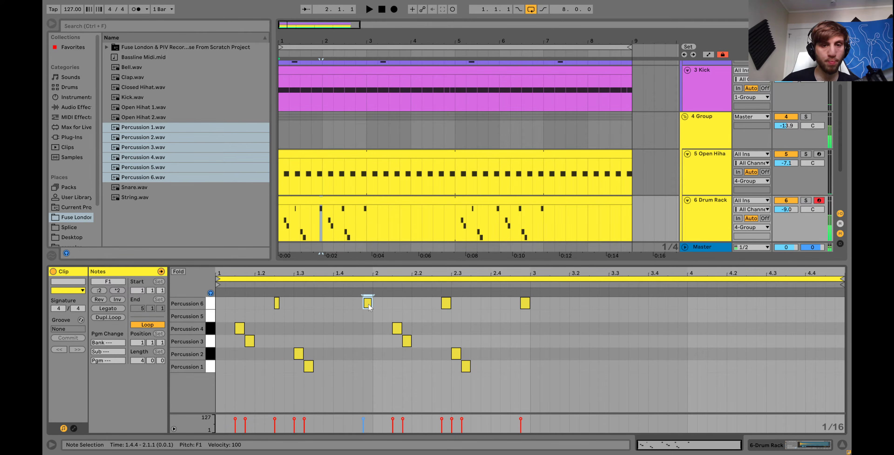
key(Delete)
key(space)
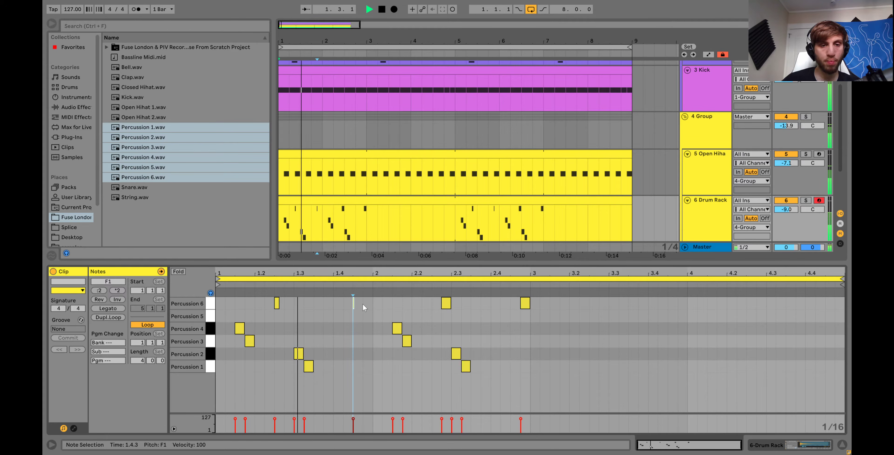
click(363, 307)
key(space)
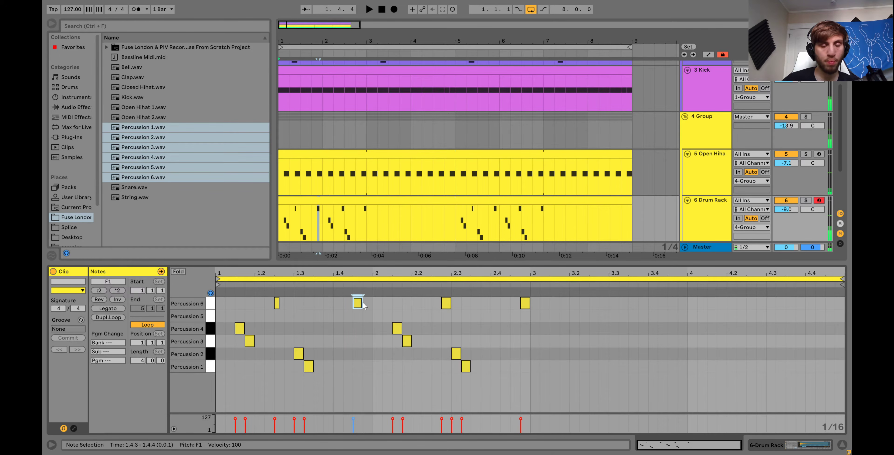
double_click(363, 306)
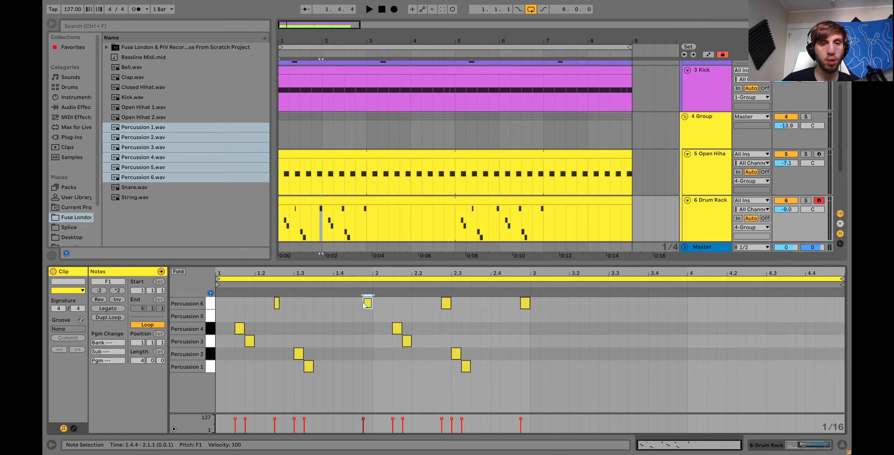
key(space)
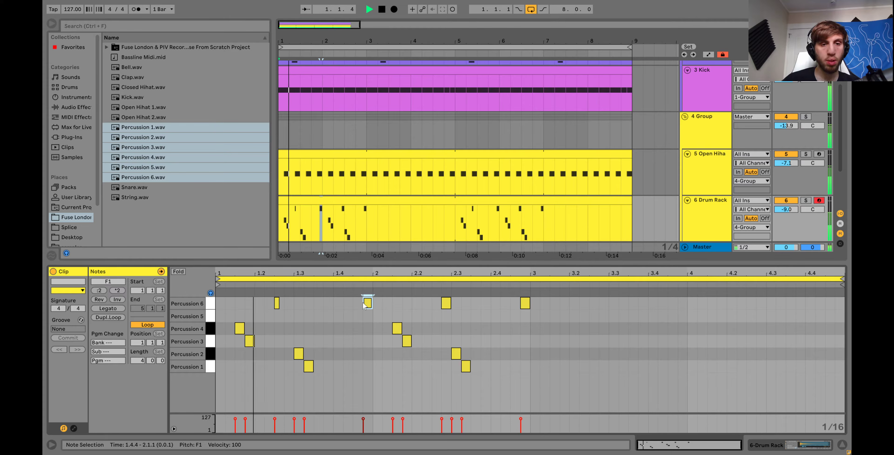
key(space)
Replace the short Percussion 6 hit at 1.2.3 with a sixteenth-note Percussion 5 hit and play the pattern.
double_click(276, 306)
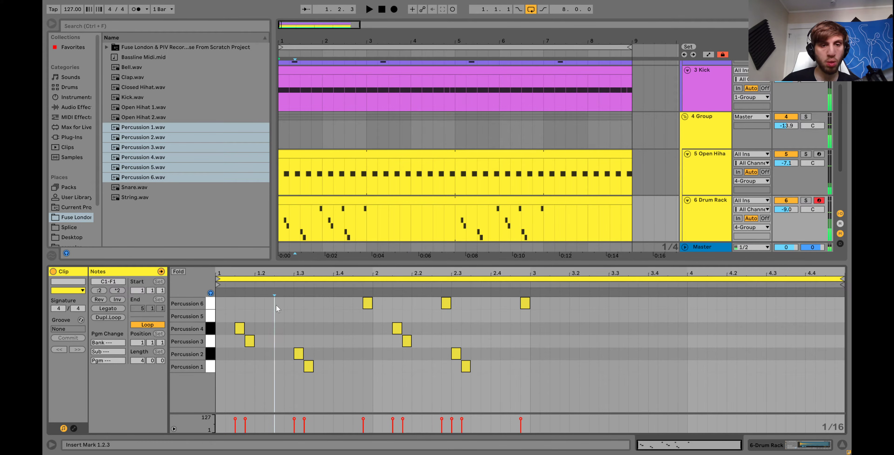
double_click(278, 307)
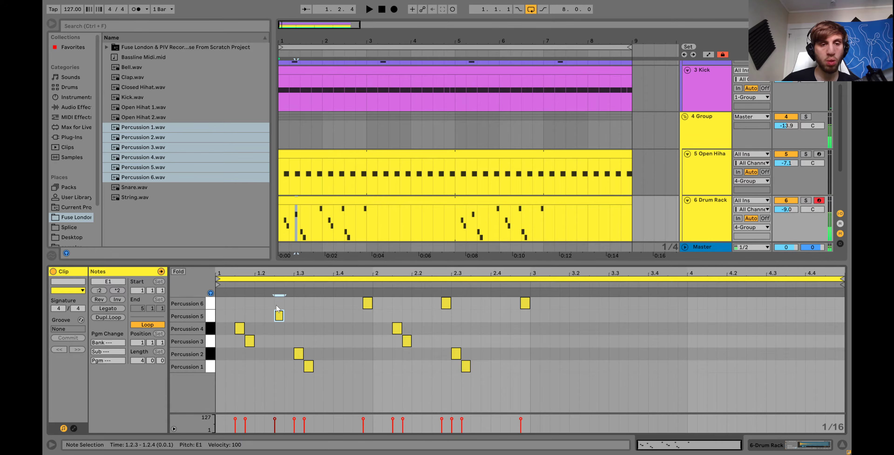
key(space)
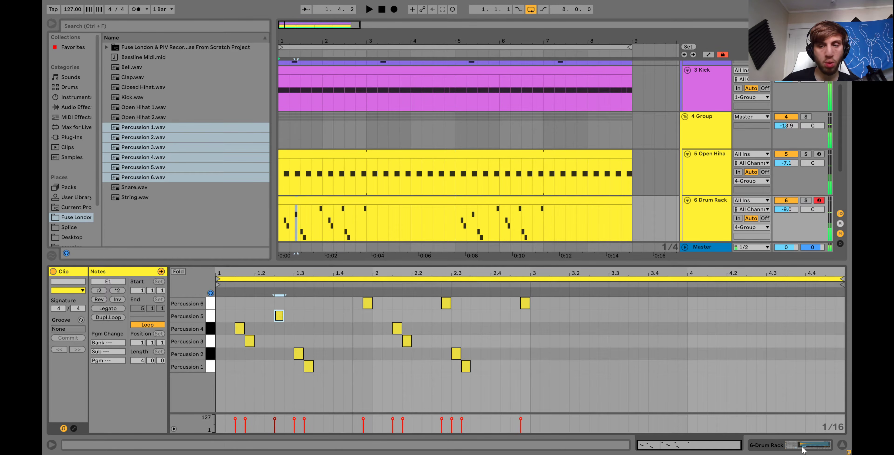
Halve the Percussion 5 sample's warp length to 1 Beat, set its Fade Out to 27.0 ms, and audition it.
key(shift+Tab)
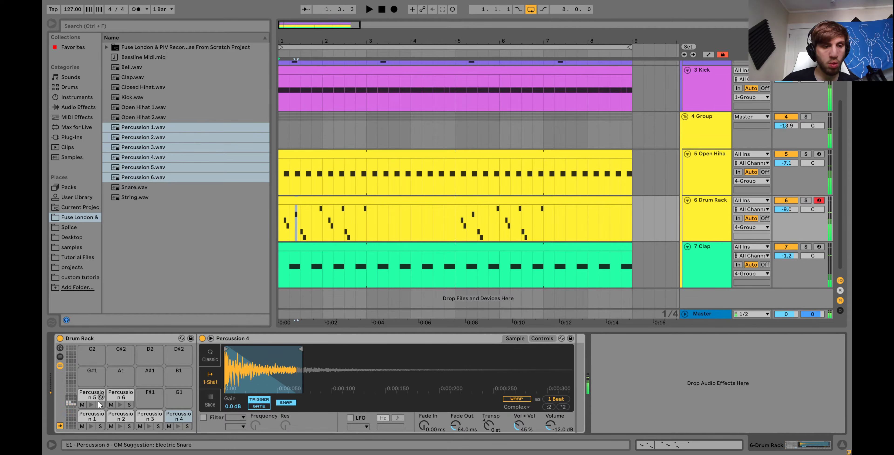
click(92, 395)
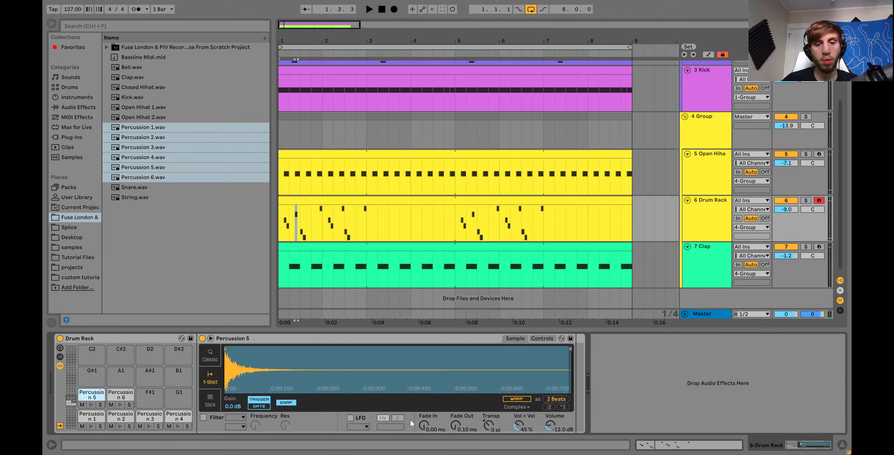
drag(456, 425, 455, 410)
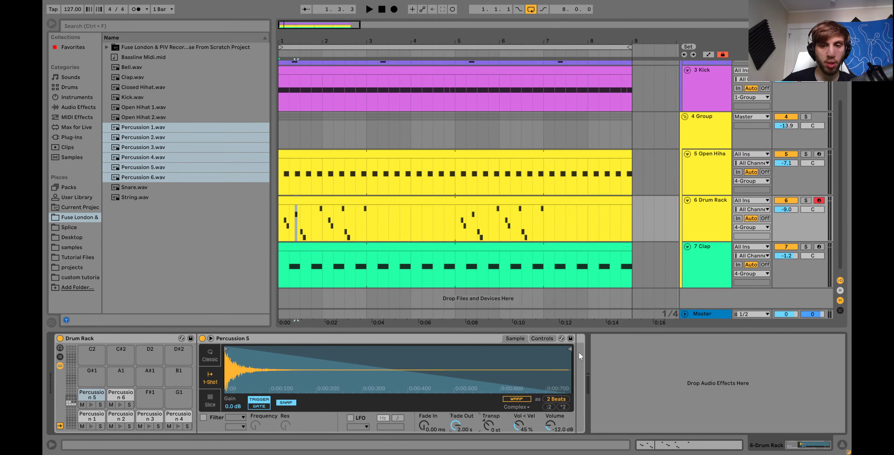
click(549, 407)
key(space)
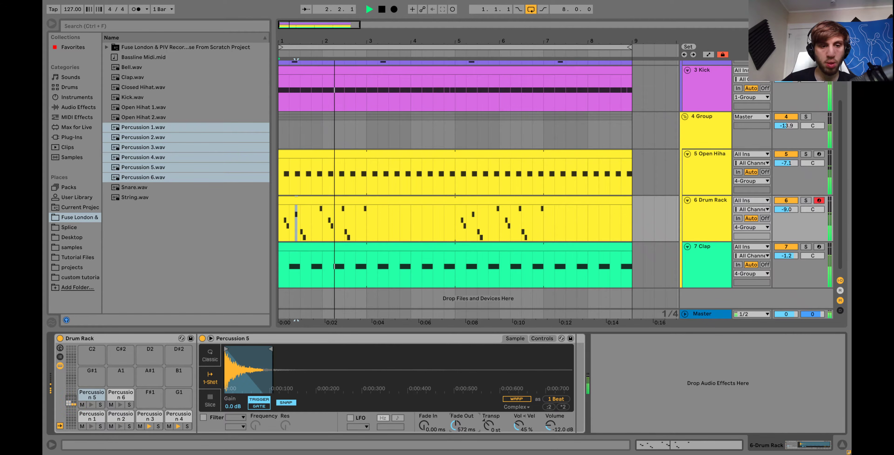
drag(456, 426, 456, 441)
key(space)
key(space)
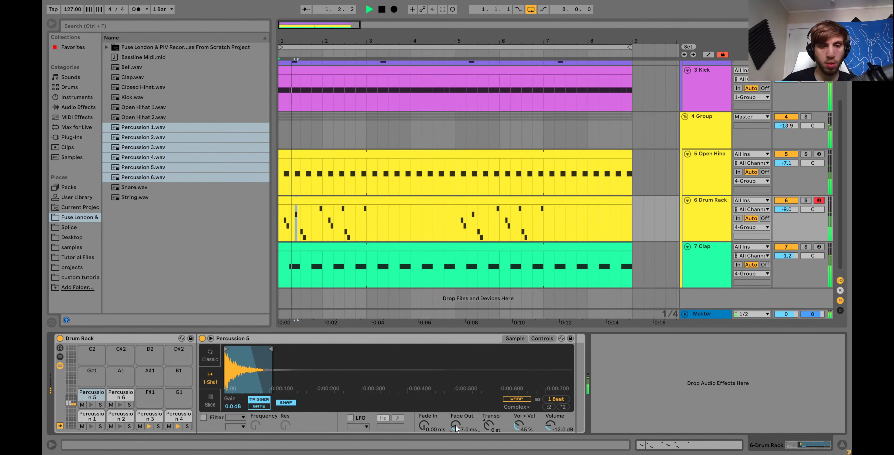
key(space)
Reopen the percussion clip's notes, move the Percussion 5 hit to 1.3.3 during playback, and add a matching hit at 2.3.3.
double_click(307, 199)
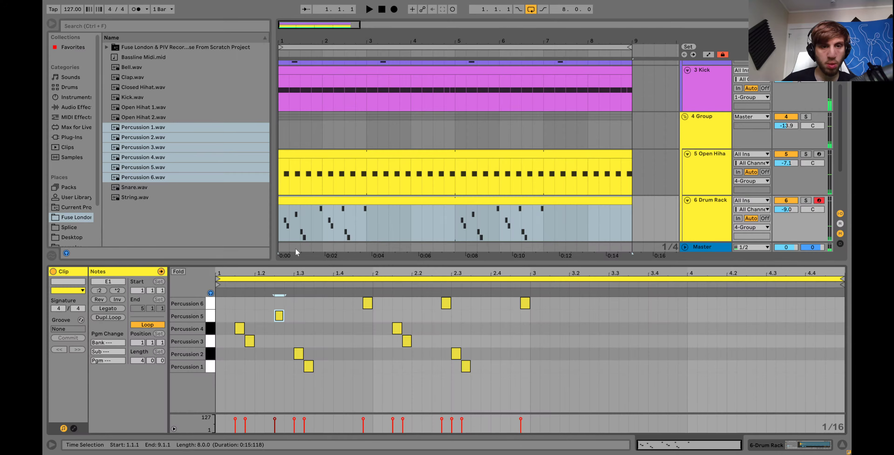
drag(278, 314, 269, 313)
key(space)
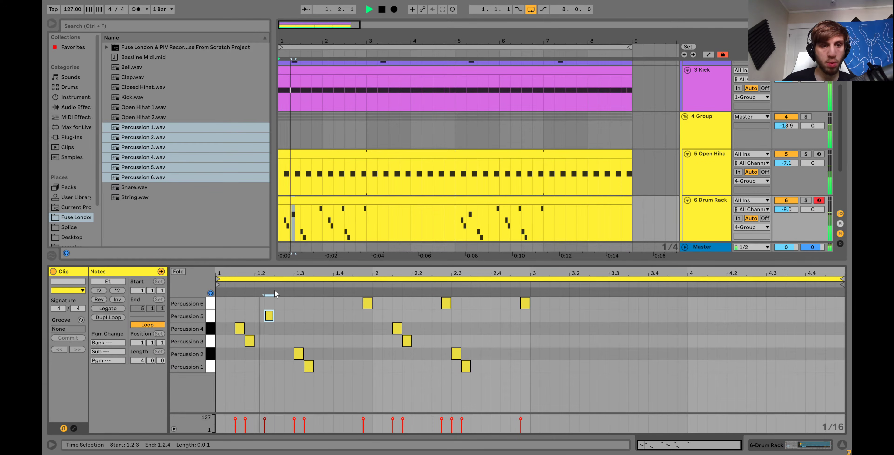
key(ctrl+z)
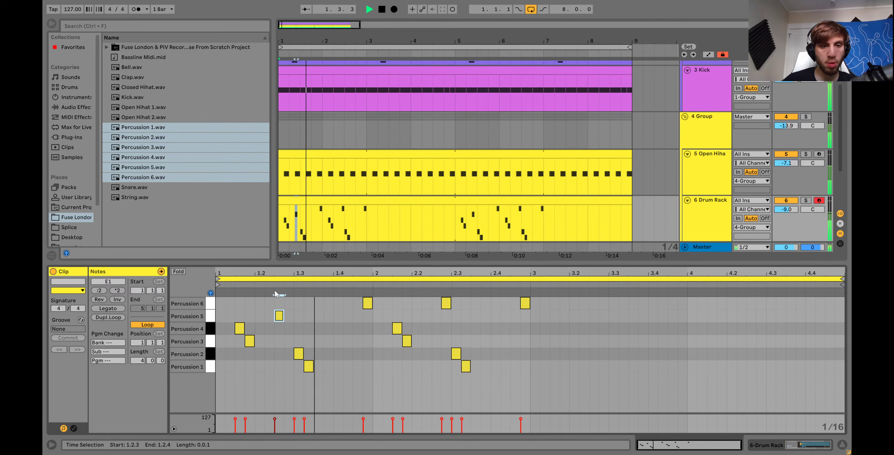
key(Right)
key(Right)
key(Right)
key(Right)
key(Right)
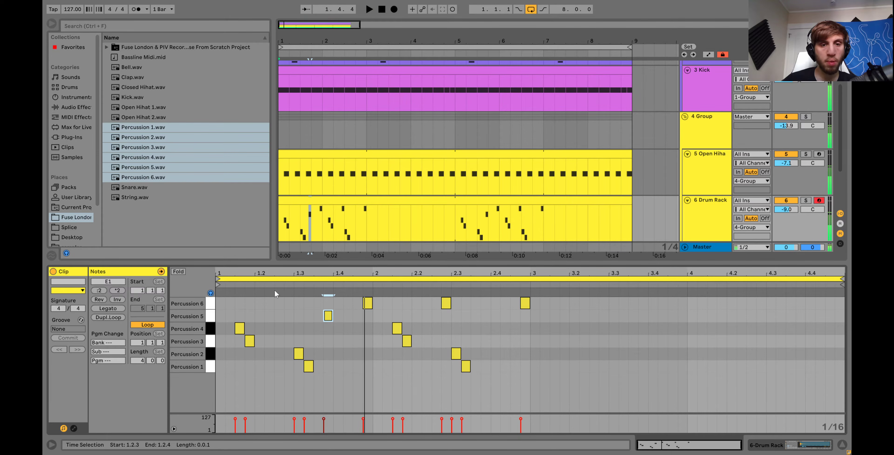
key(Left)
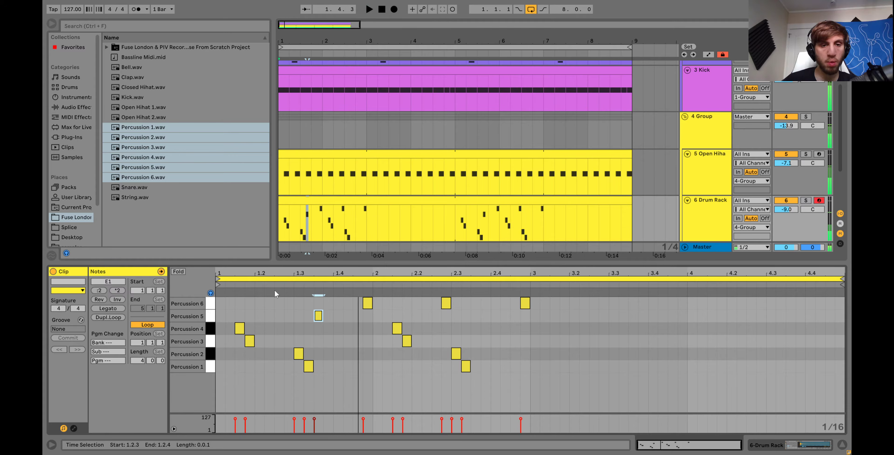
key(Up)
key(Down)
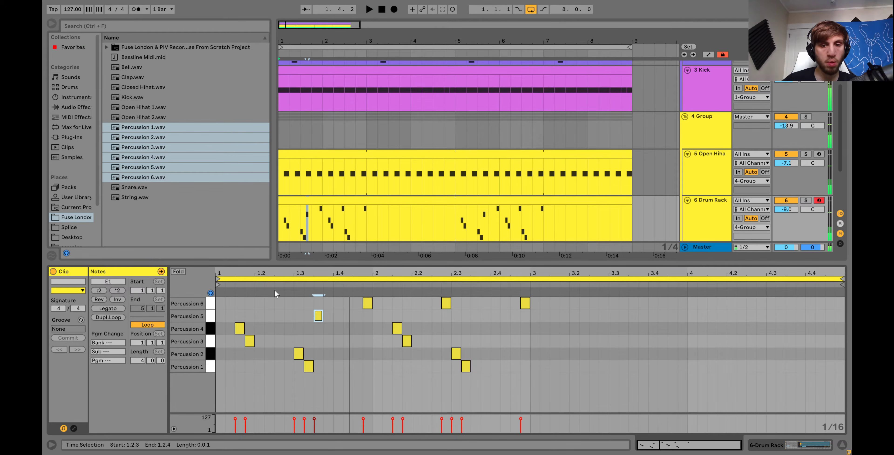
double_click(476, 315)
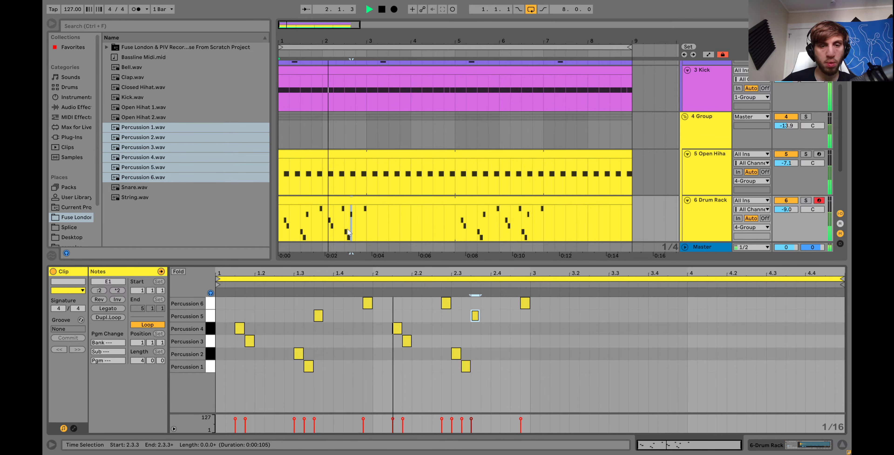
Duplicate bars 1 and 2 of the Drum Rack clip three times to fill all eight bars.
click(365, 230)
key(space)
shift+click(280, 216)
key(space)
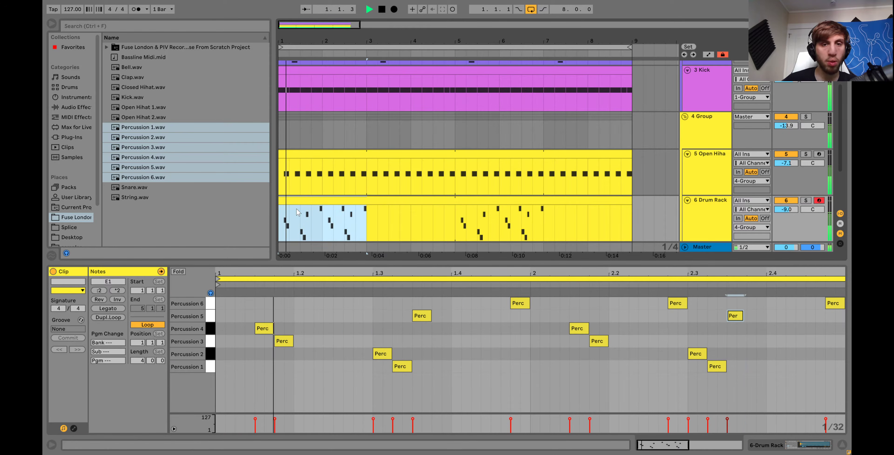
key(ctrl+d)
key(ctrl+d)
key(ctrl+d)
drag(280, 223, 366, 222)
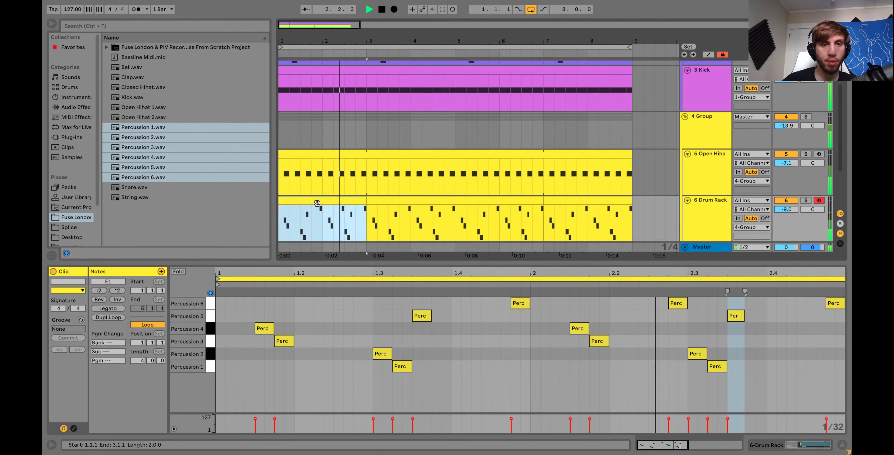
Lower the Drum Rack track's volume to -12.5 dB during playback and stop the song.
click(705, 222)
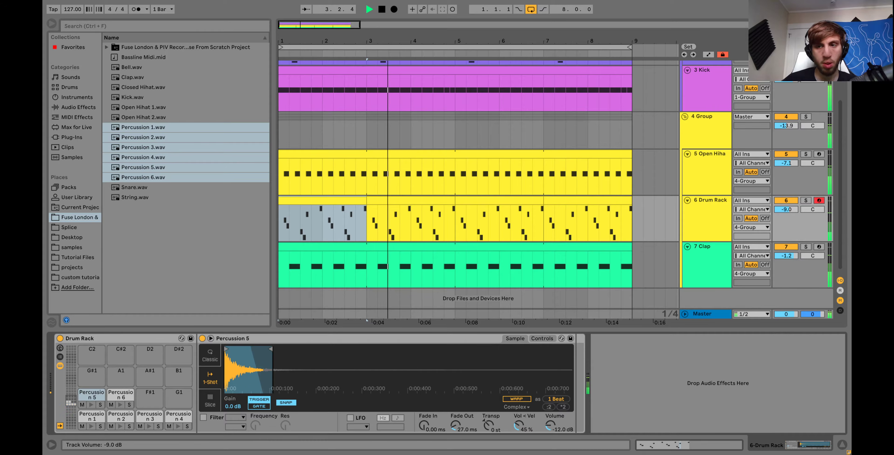
drag(786, 209, 785, 213)
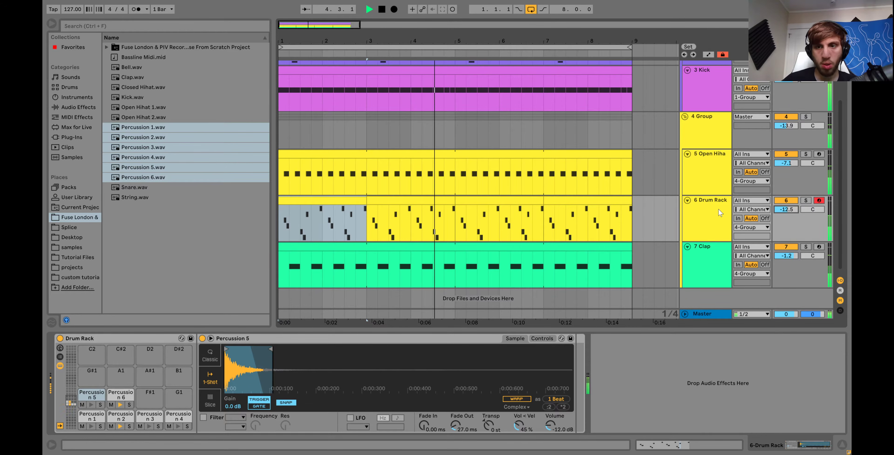
click(696, 220)
key(space)
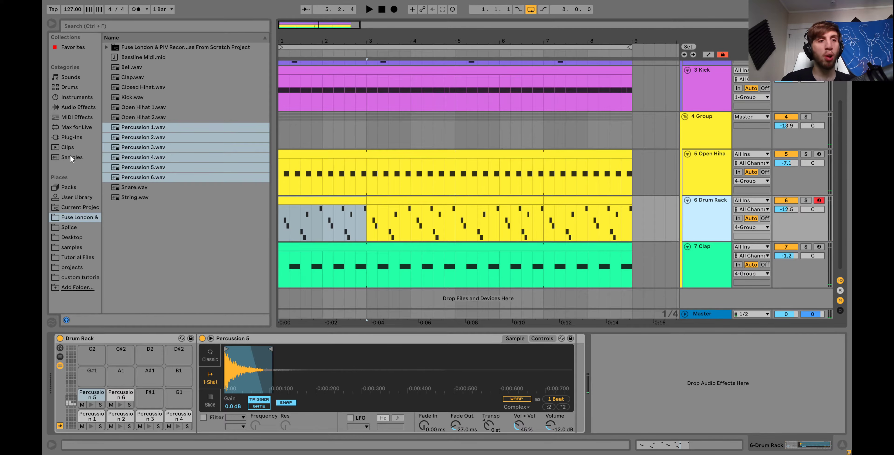
Add a Saturator audio effect to the Drum Rack track and set its Drive to 4.00 dB.
click(83, 106)
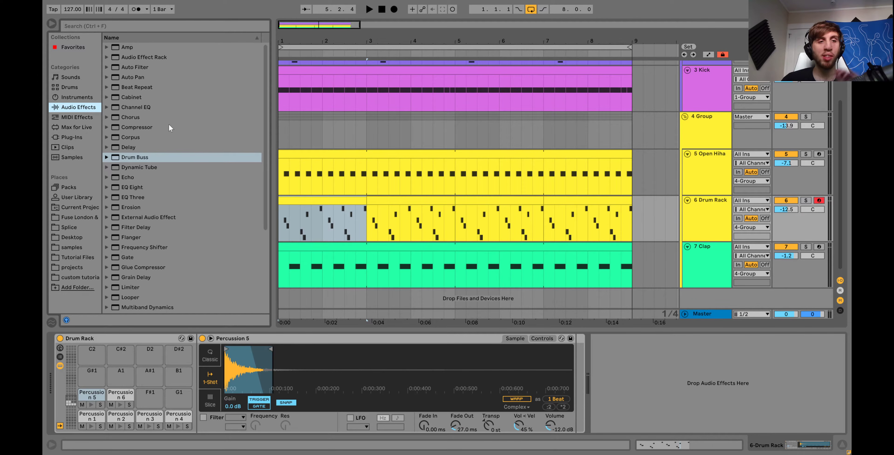
scroll(148, 207, down, 5)
click(134, 258)
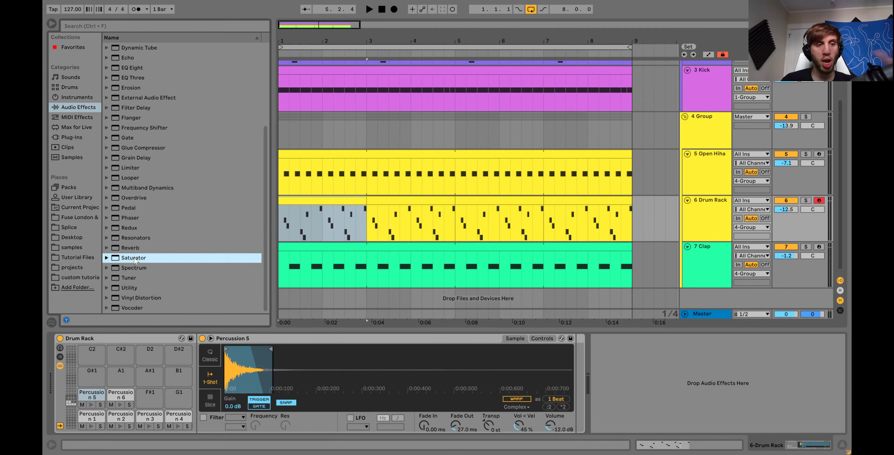
double_click(134, 258)
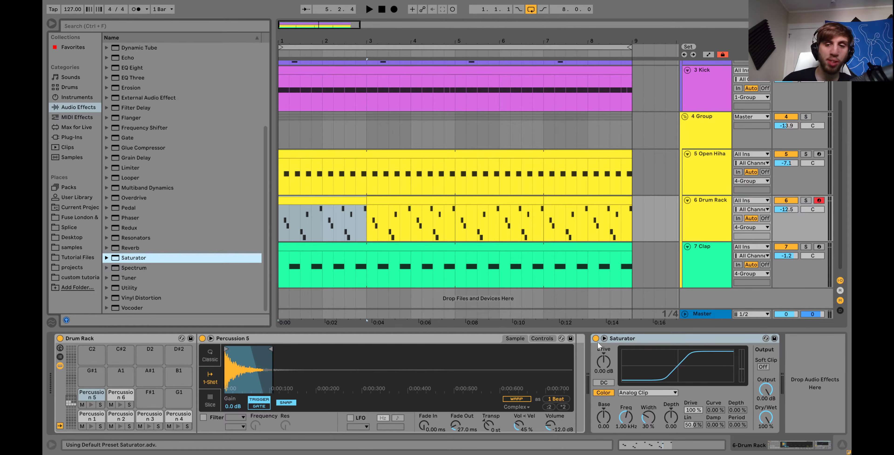
click(605, 372)
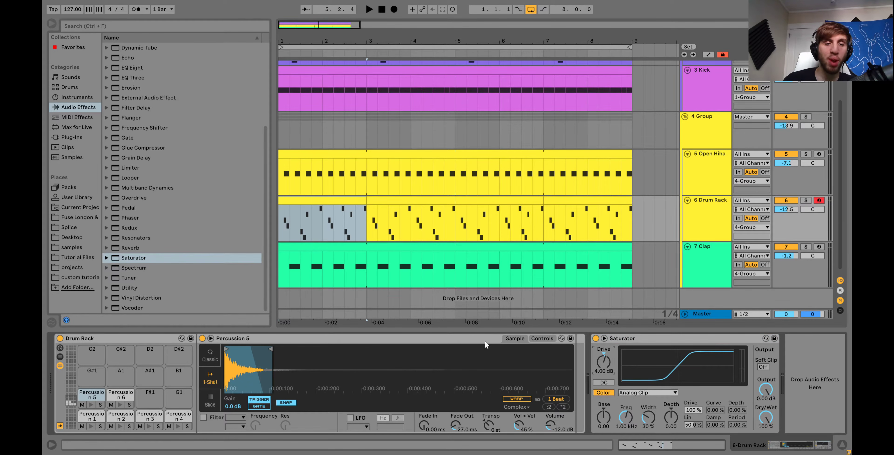
Open the Percussion 6 pad's sample and audition the groove with the Saturator active.
click(124, 396)
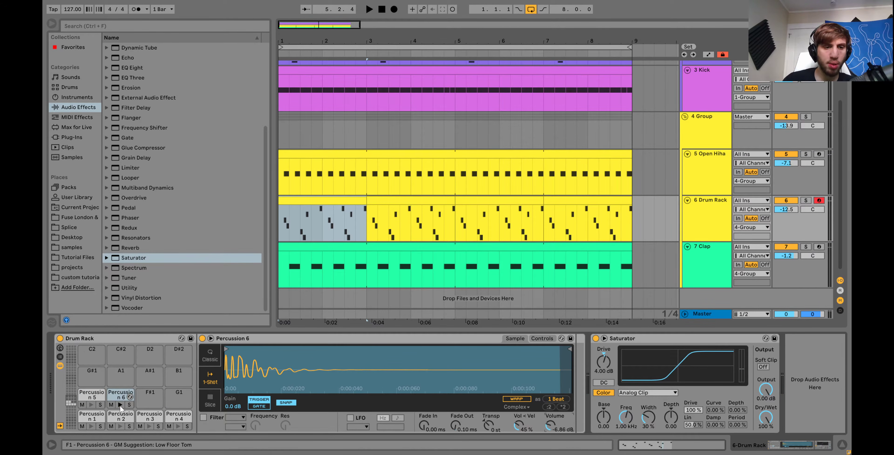
click(600, 272)
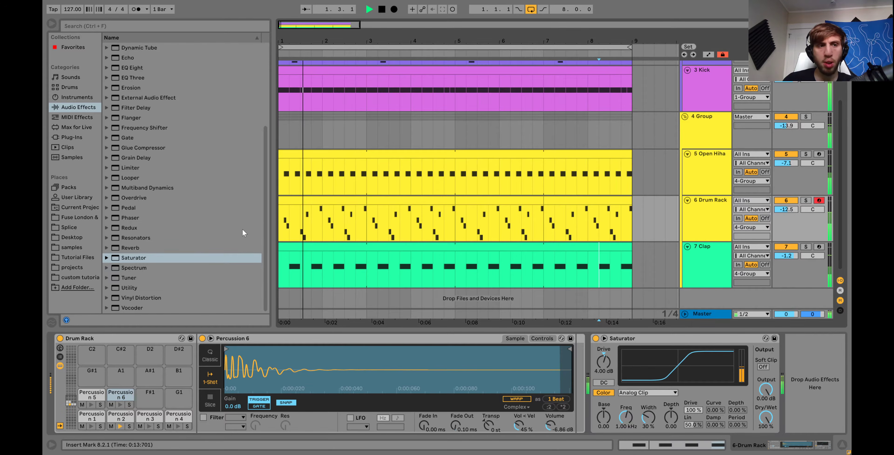
scroll(178, 128, up, 3)
key(space)
Add an Auto Filter to the Drum Rack track as a high-pass at 373 Hz with 17% resonance and audition it.
scroll(132, 77, up, 2)
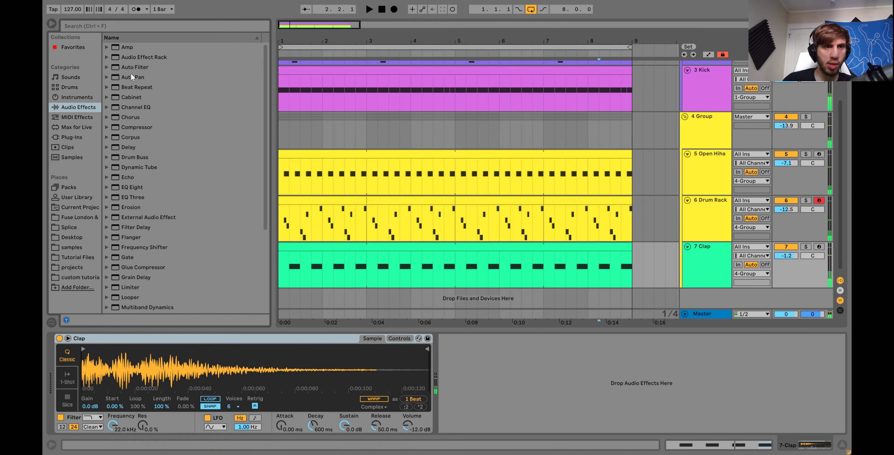
click(347, 196)
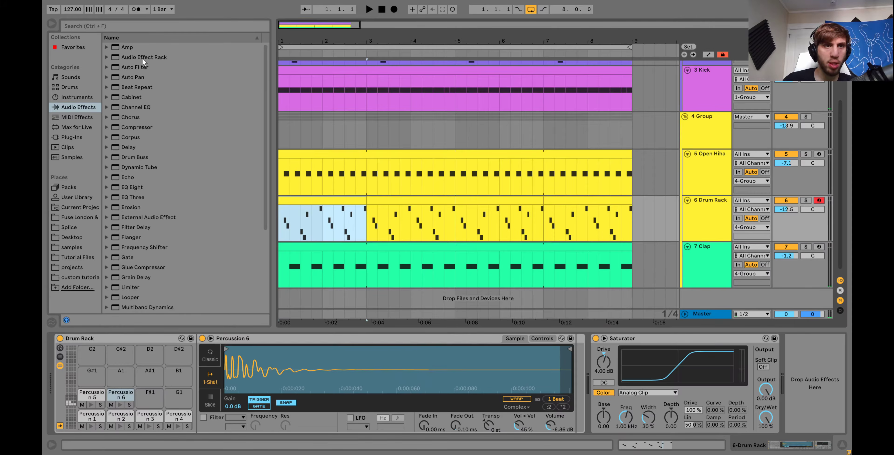
click(134, 66)
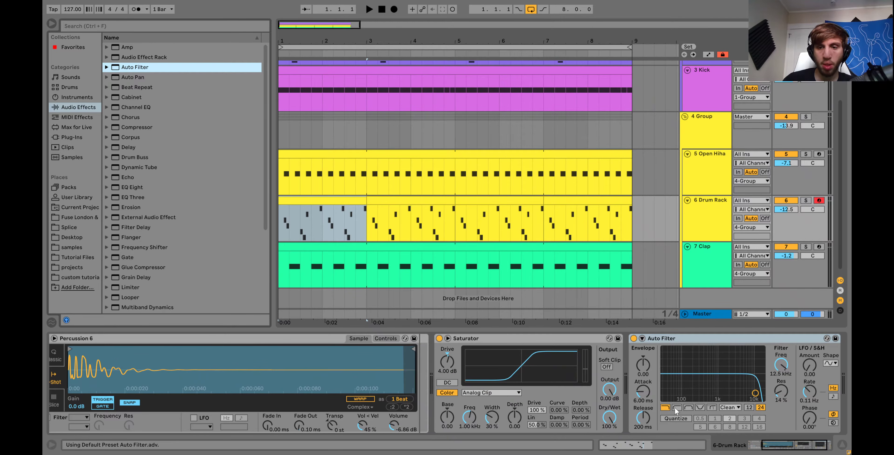
click(677, 407)
drag(755, 393, 703, 393)
key(space)
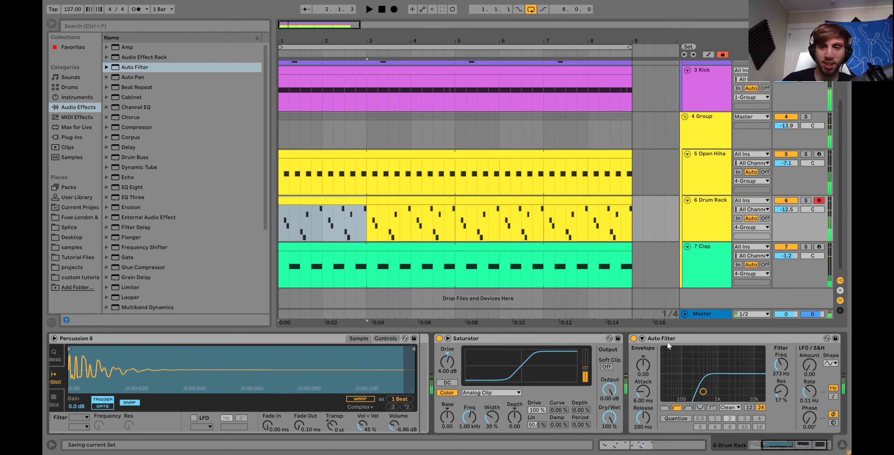
Lower the Drum Rack track's volume to -15.5 dB during playback, stop the song and select that track.
click(718, 220)
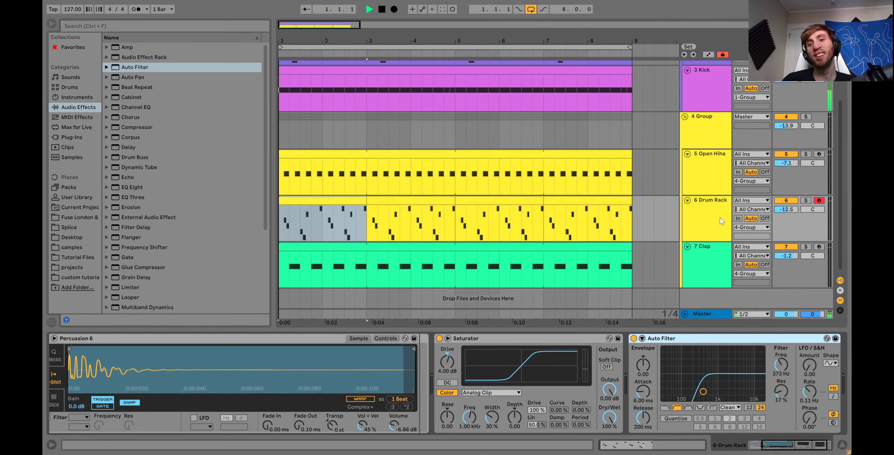
key(space)
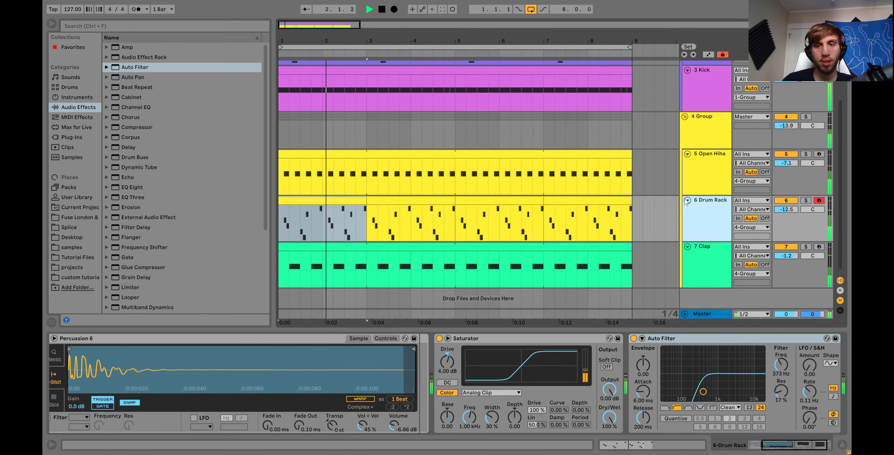
key(Left)
click(704, 181)
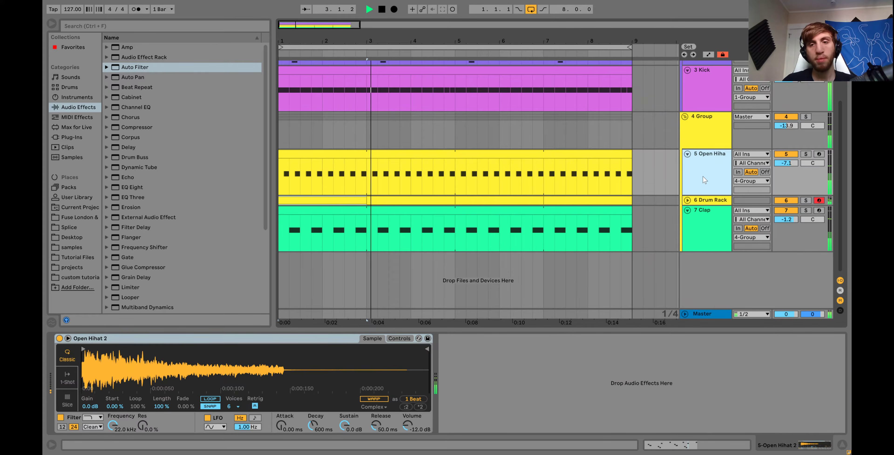
click(688, 200)
drag(790, 209, 791, 214)
click(708, 229)
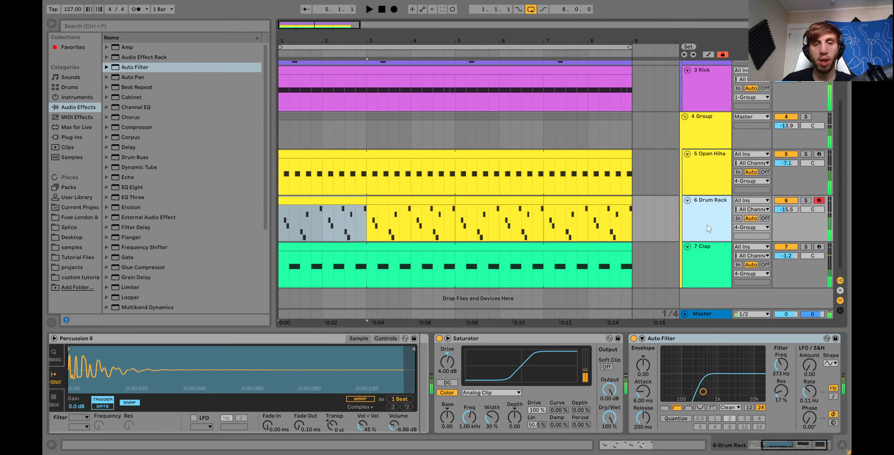
Add a MIDI track below the Drum Rack, audition the Fuse London hi-hat samples and load Closed Hihat.wav onto it.
key(ctrl+shift+t)
click(77, 217)
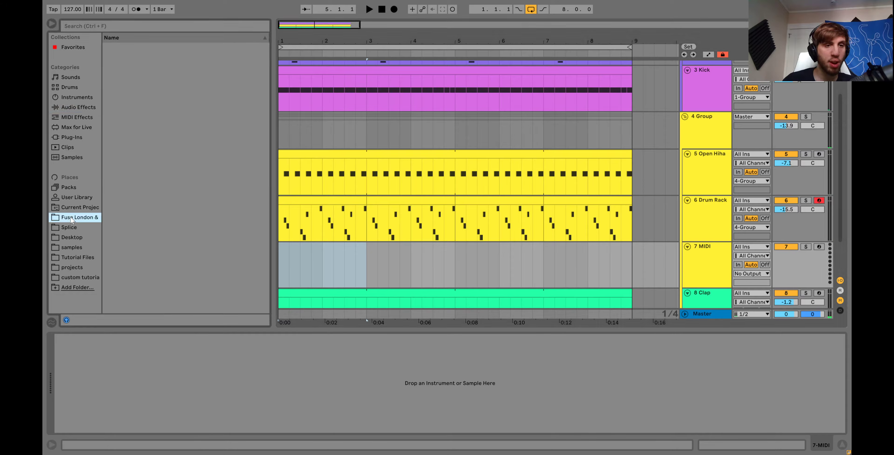
click(129, 89)
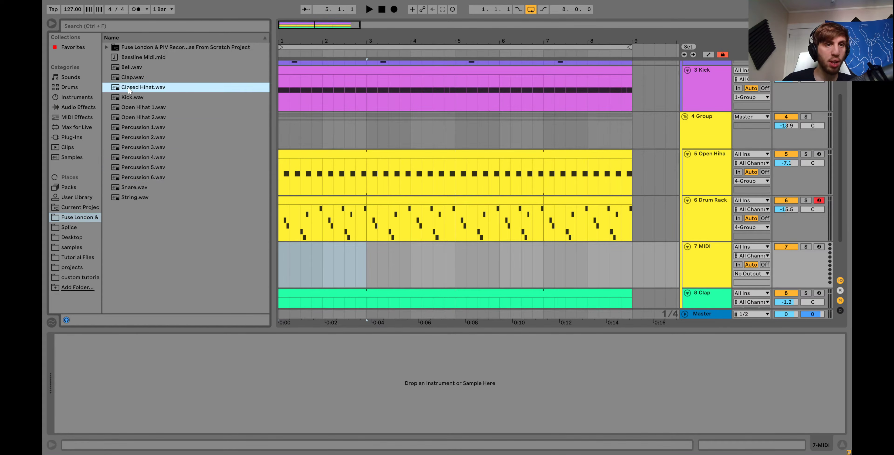
key(Down)
key(Down)
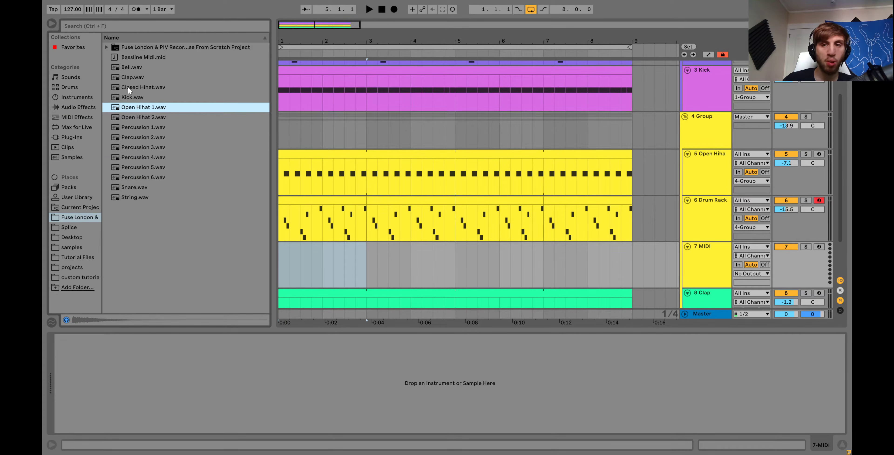
key(Up)
key(Up)
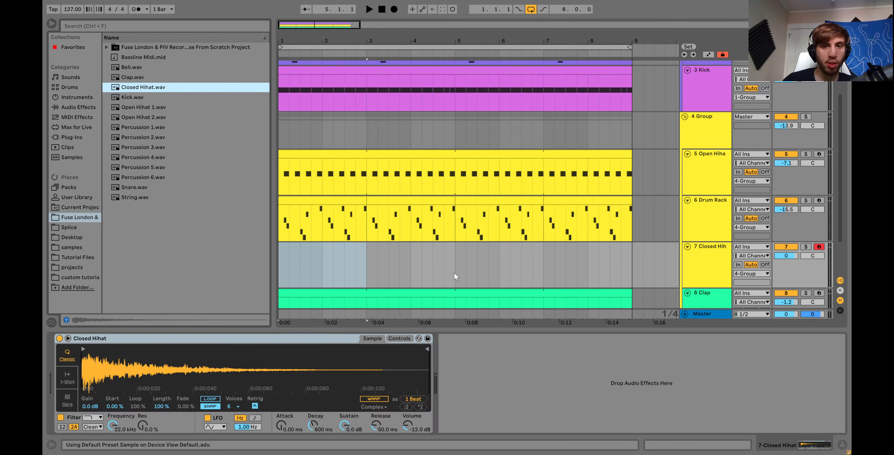
Create a four-bar MIDI clip on the Closed Hihat track and fill its first bar with eighth-note C3 hits.
drag(454, 272, 289, 265)
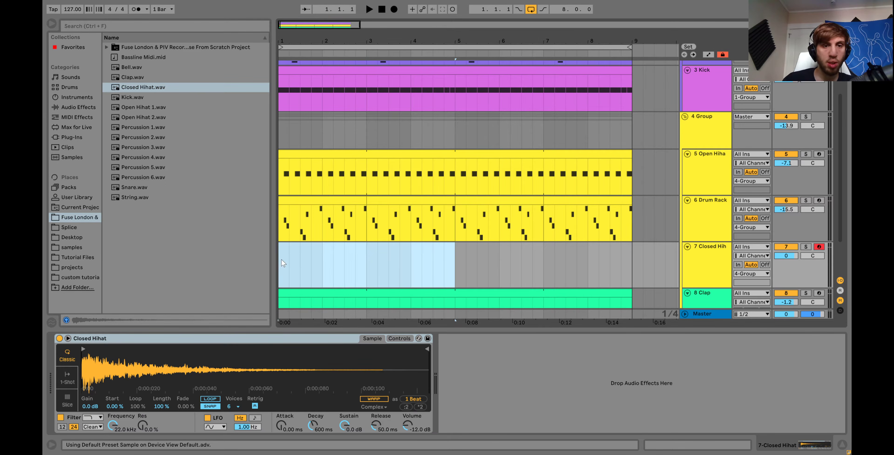
key(ctrl+shift+m)
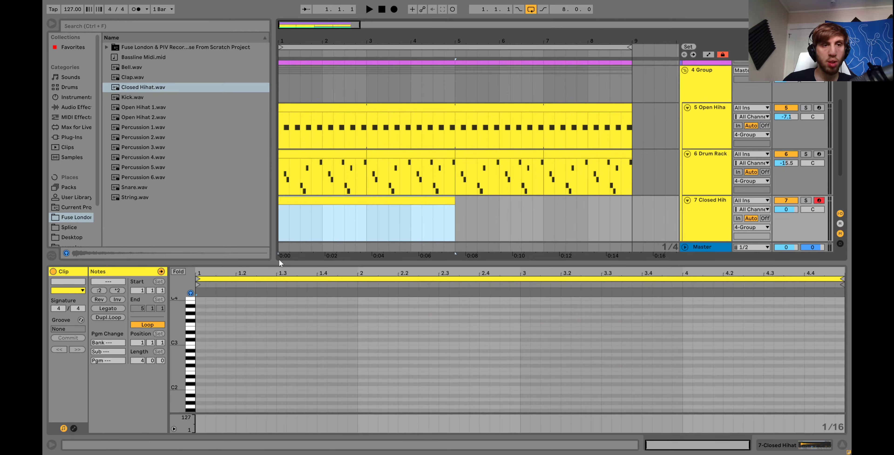
double_click(203, 343)
key(shift+Right)
key(ctrl+d)
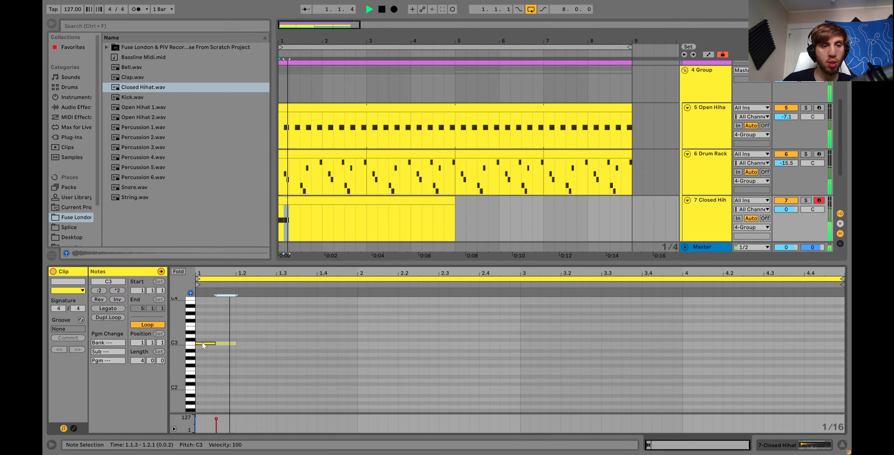
key(ctrl+d)
key(space)
key(ctrl+d)
key(ctrl+d)
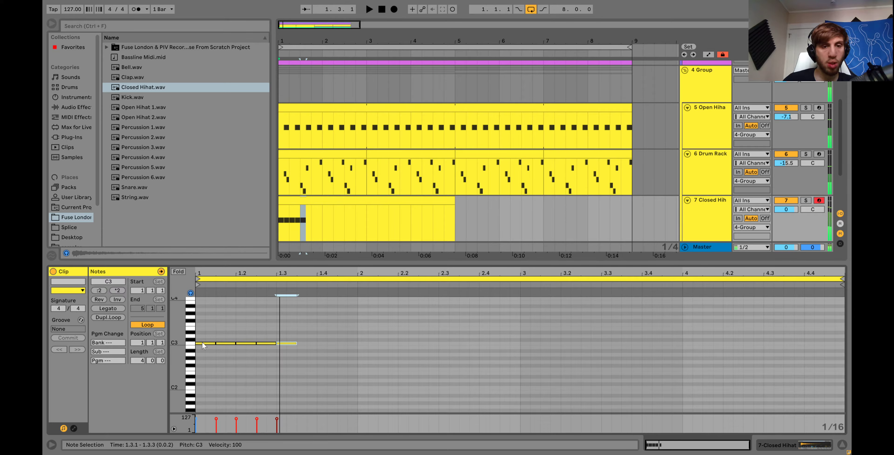
key(ctrl+d)
key(ctrl+d)
key(ctrl+d)
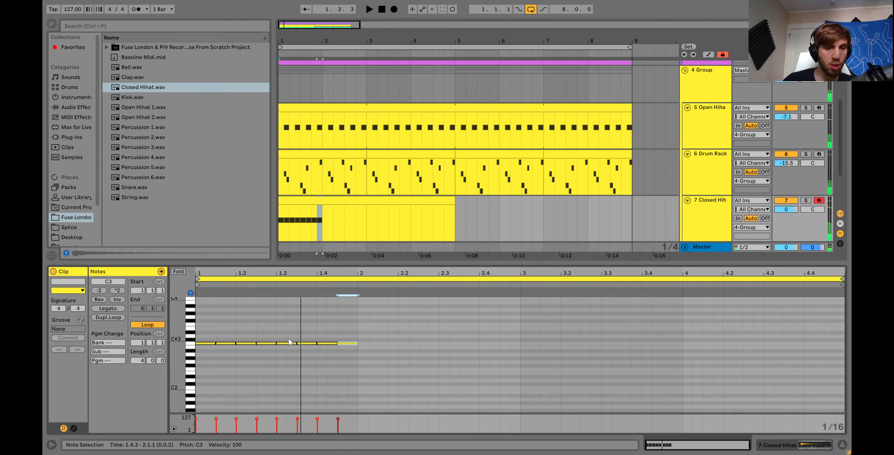
Add extra sixteenth-note C3 hits at 1.3.2 and 1.4.4 in the hi-hat pattern and play it.
double_click(291, 343)
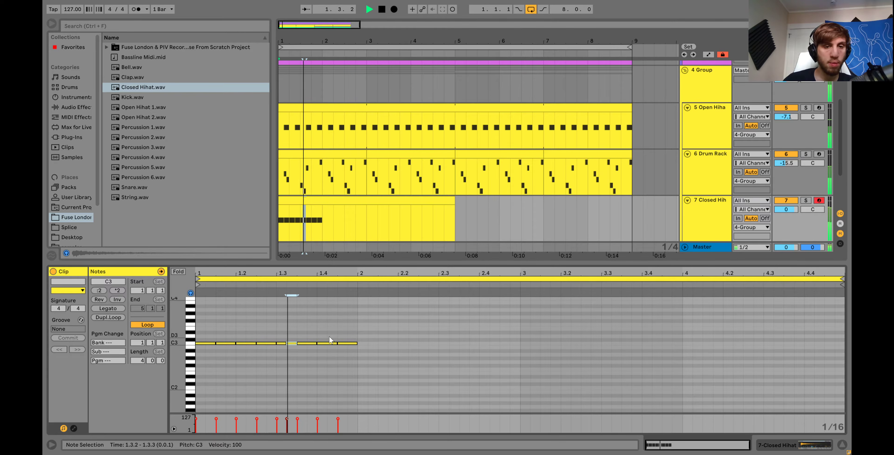
key(space)
drag(285, 336, 290, 348)
key(ctrl+d)
key(Right)
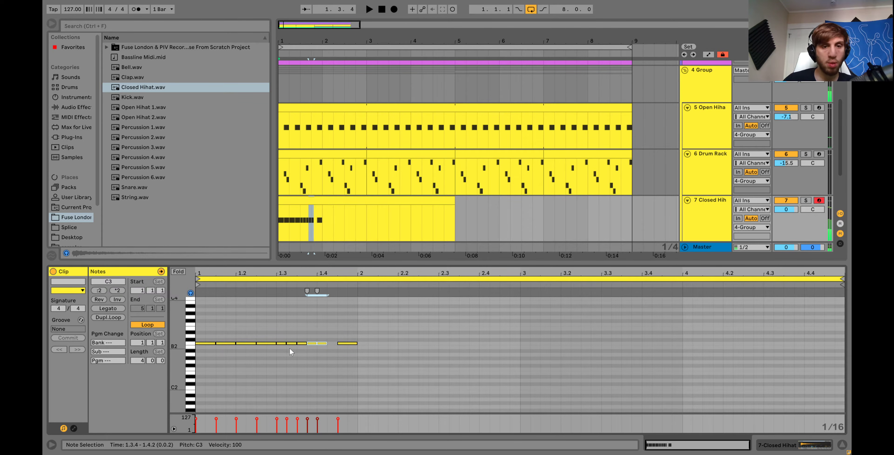
key(Right)
key(Right)
key(Right)
key(space)
Duplicate the whole one-bar hi-hat pattern until it fills the four-bar clip and audition it.
key(ctrl+a)
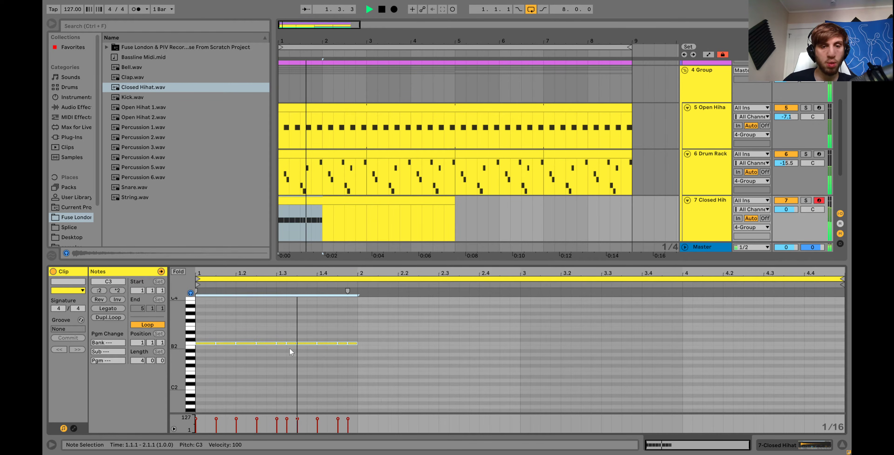
key(ctrl+d)
key(ctrl+d)
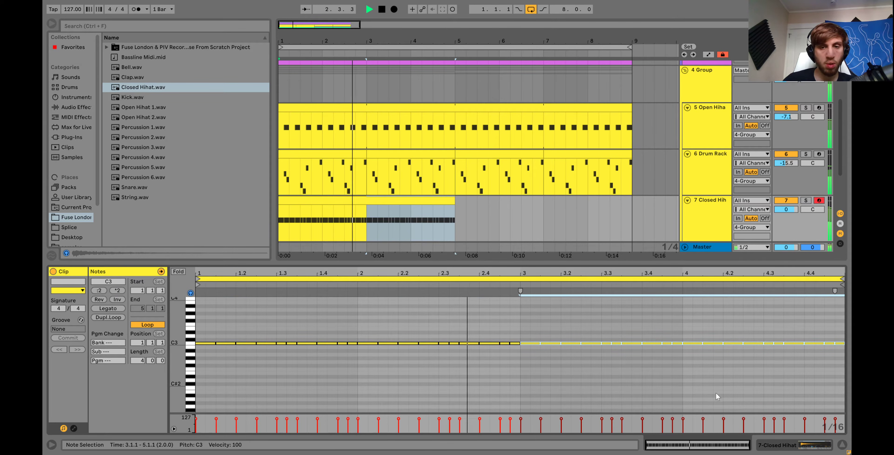
key(space)
Remove the extra hit at 1.4.4 and duplicate the first bar's notes over bars two to four during playback.
click(507, 351)
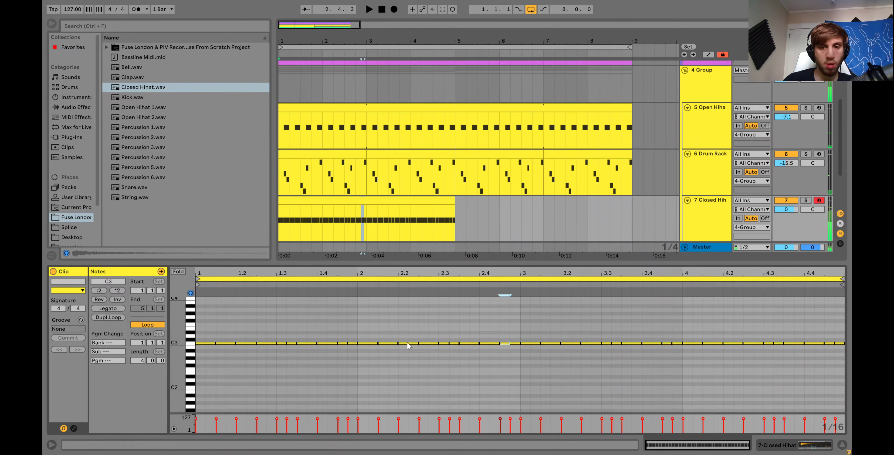
drag(347, 343, 193, 412)
key(space)
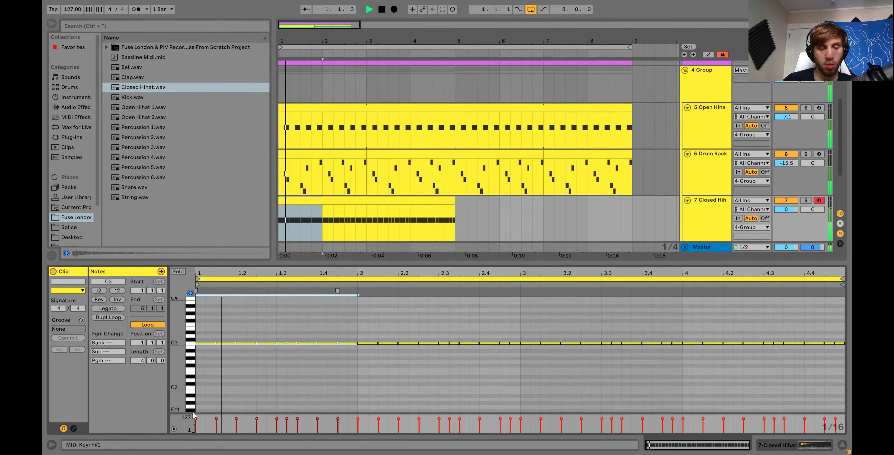
key(ctrl+d)
key(ctrl+d)
key(ctrl+d)
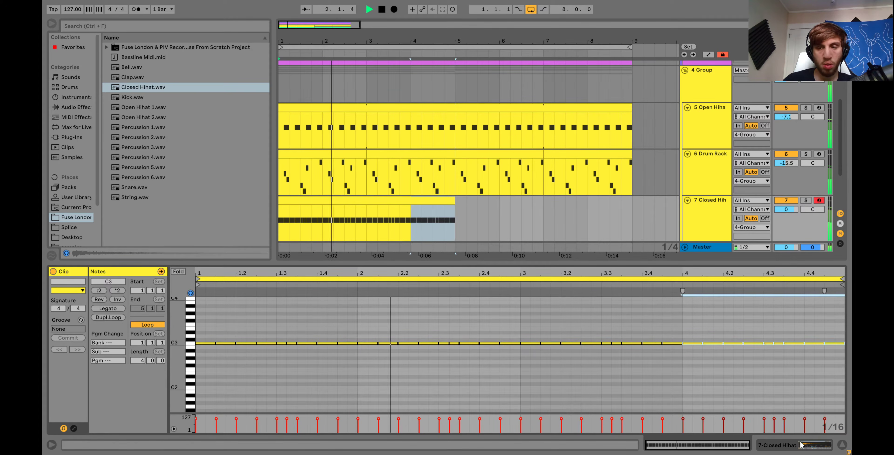
Set the Closed Hihat track's volume to -1.9 dB and duplicate its clip to fill eight bars.
key(shift+Tab)
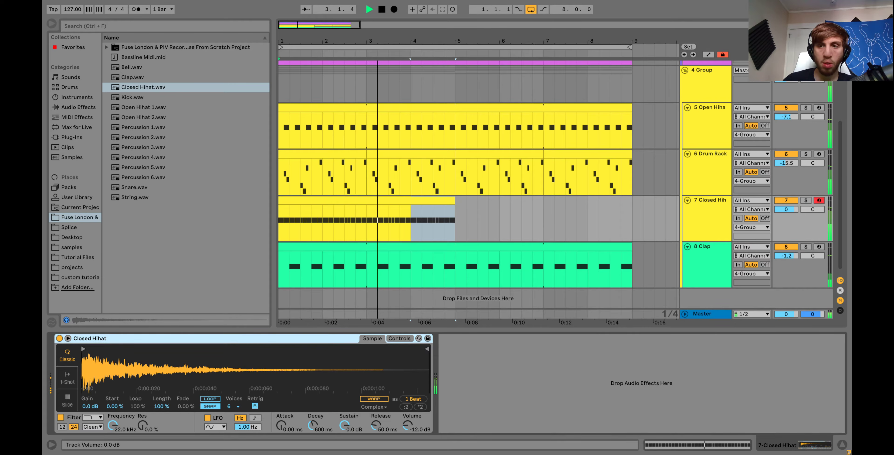
drag(784, 210, 783, 213)
click(449, 200)
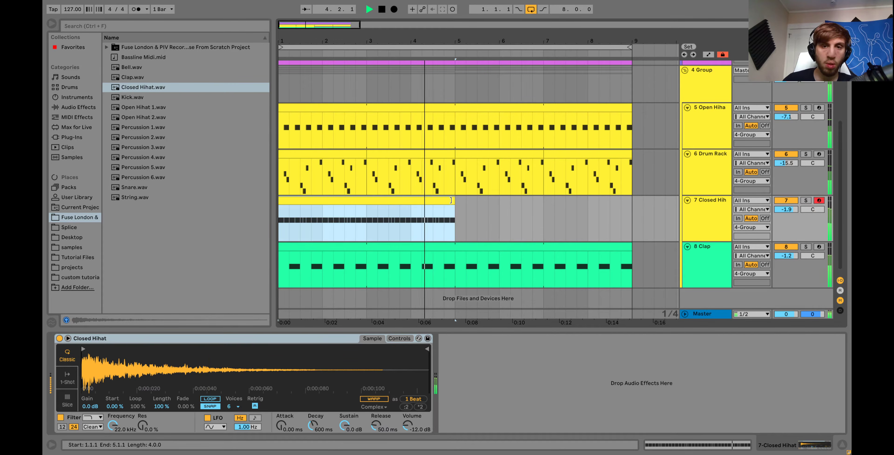
key(ctrl+d)
key(space)
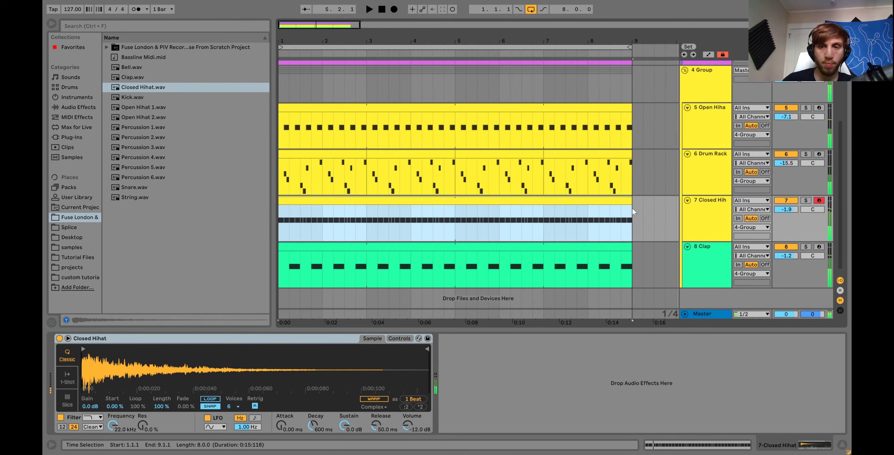
Set the Closed Hihat sampler's filter to high-pass at 2.57 kHz while auditioning the track soloed, and unsolo it.
click(93, 395)
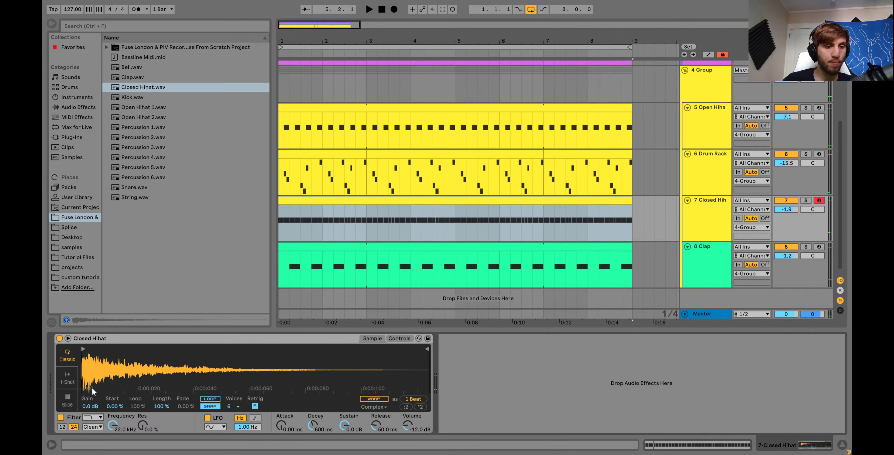
key(space)
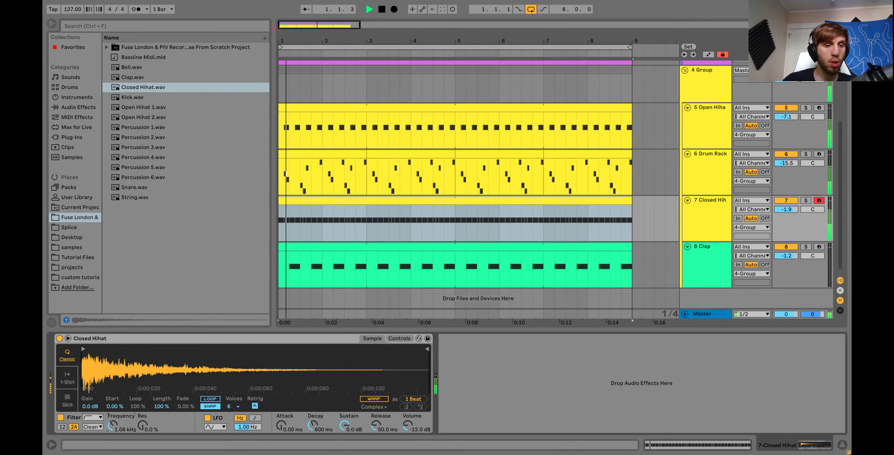
click(806, 201)
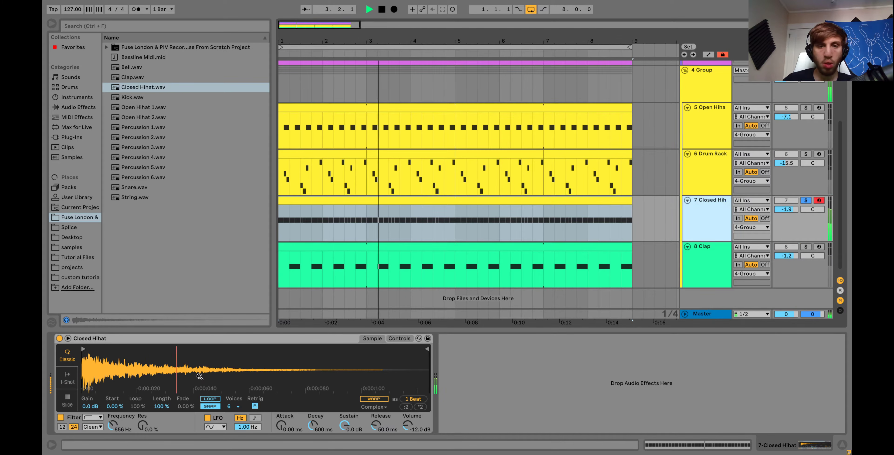
drag(113, 424, 112, 399)
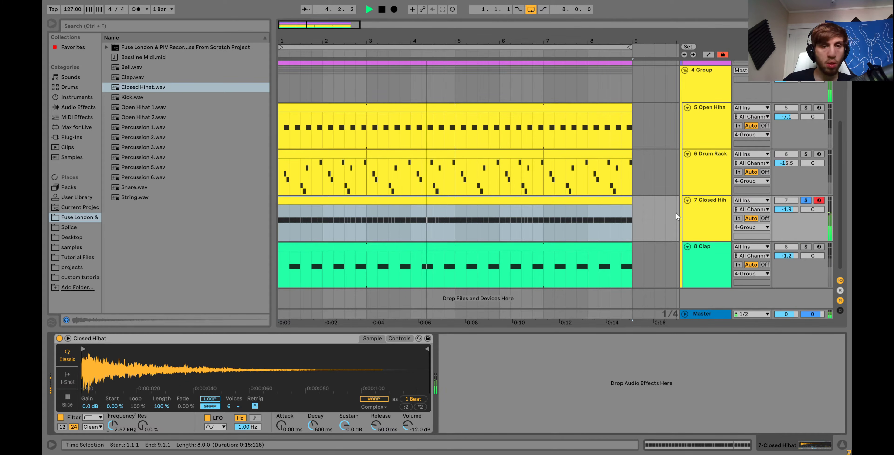
click(806, 201)
Lower the Closed Hihat track's volume to -7.0 dB while auditioning the groove with the track muted and unmuted.
key(space)
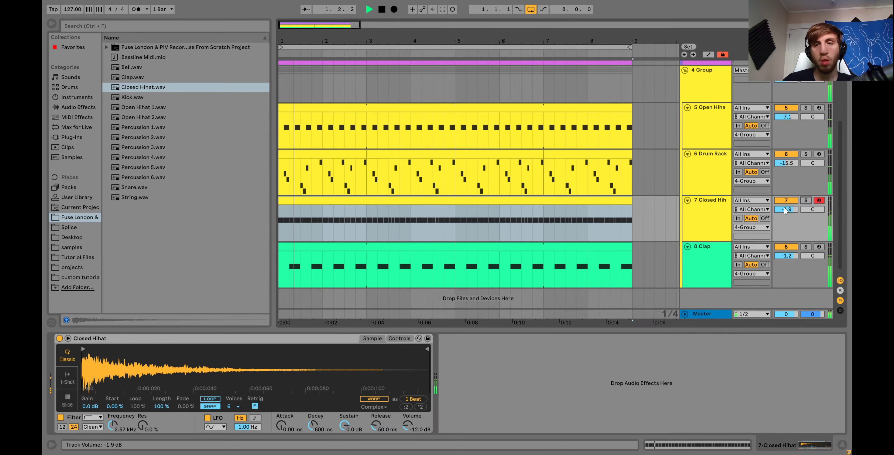
drag(787, 210, 791, 212)
scroll(791, 210, down, 2)
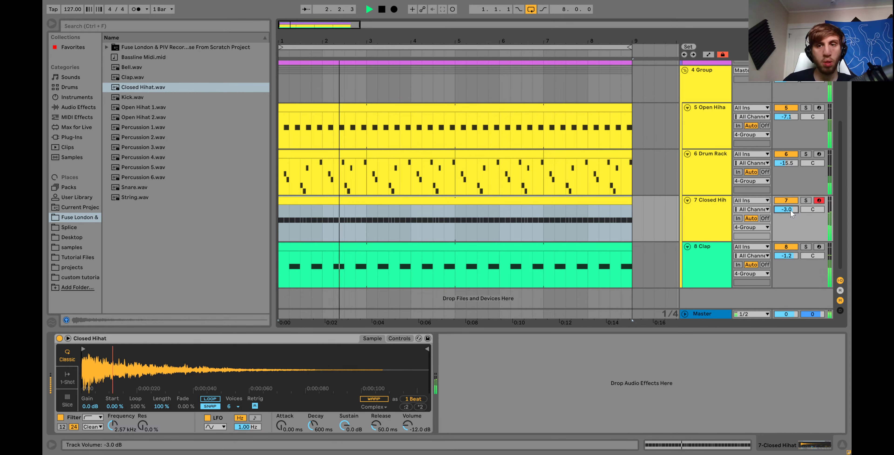
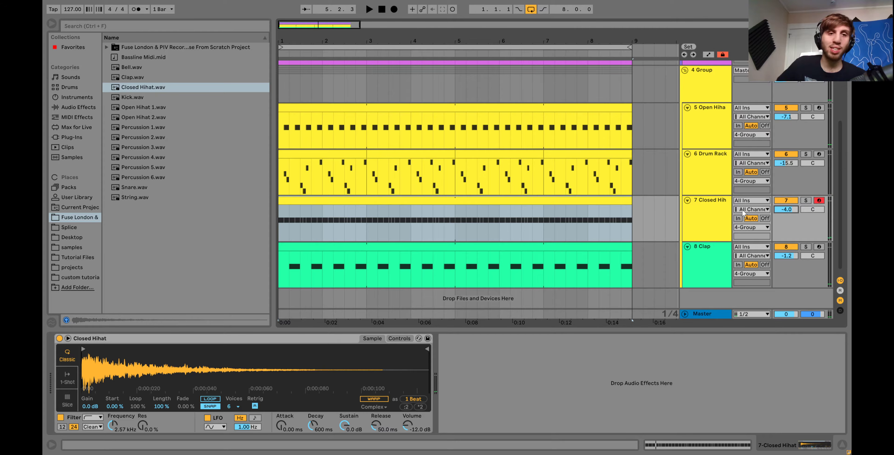
key(space)
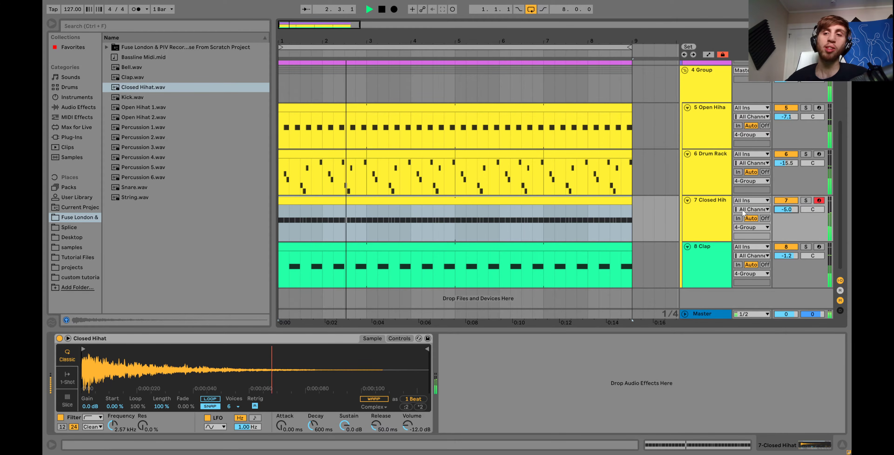
key(space)
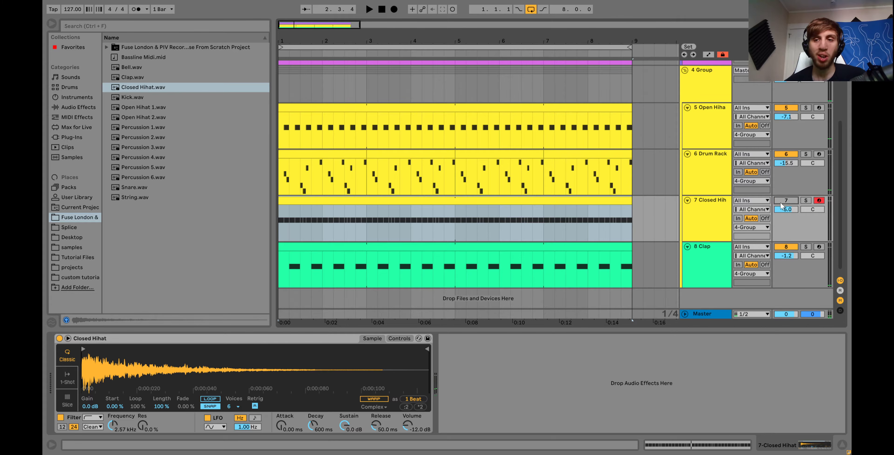
key(space)
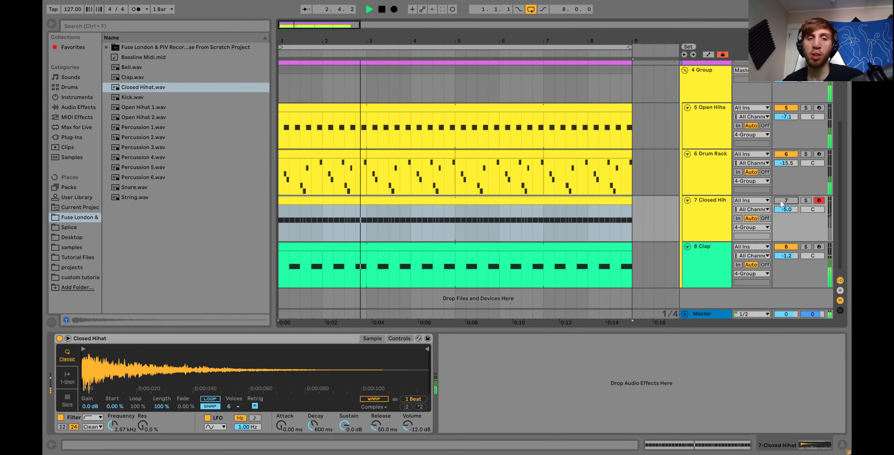
click(782, 202)
drag(783, 209, 785, 211)
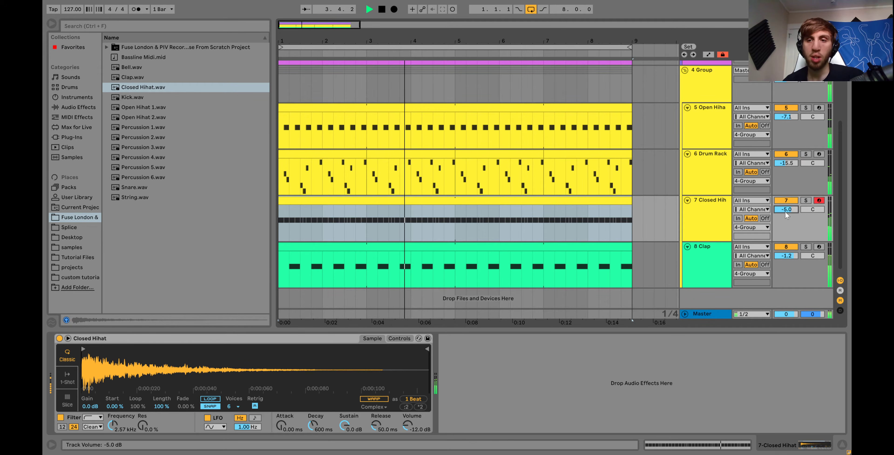
key(Up)
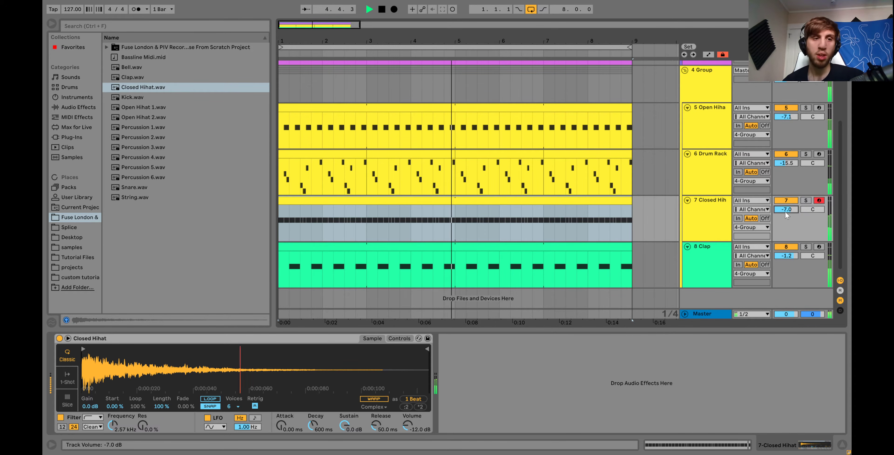
Add a MIDI track below the first open hi-hat track with Open Hihat 1.wav and create an empty clip over bars one to four.
key(space)
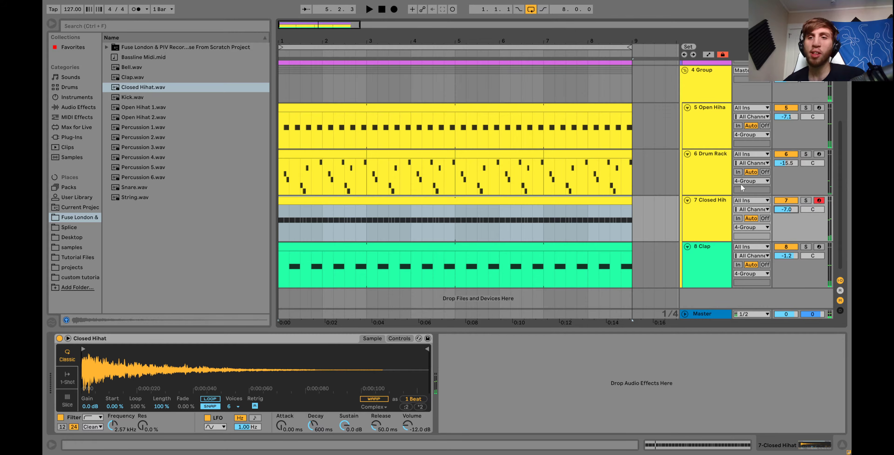
click(717, 165)
click(704, 127)
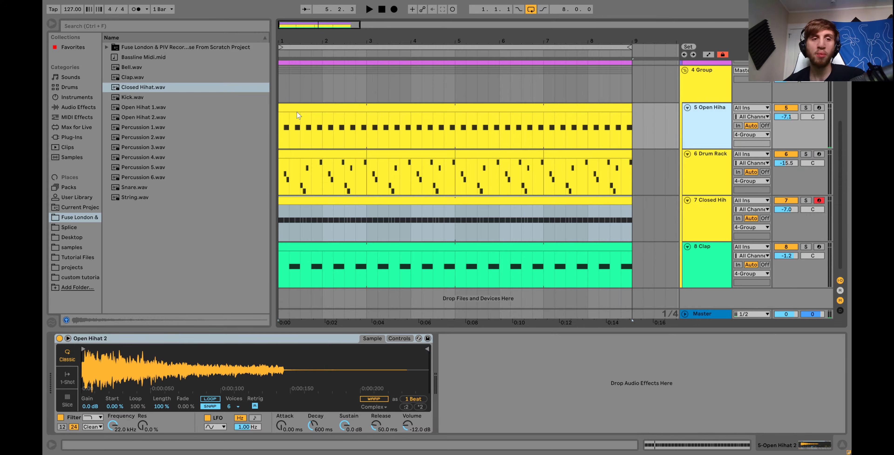
key(ctrl+shift+t)
click(131, 109)
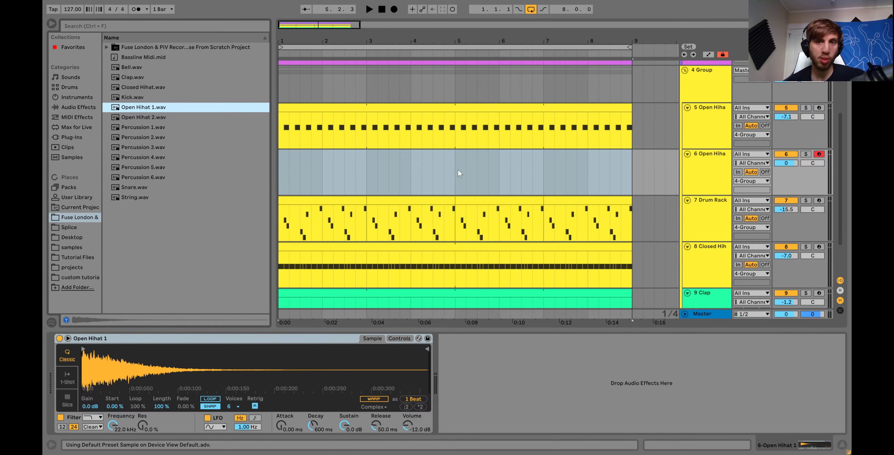
drag(458, 169, 264, 178)
key(ctrl+shift+m)
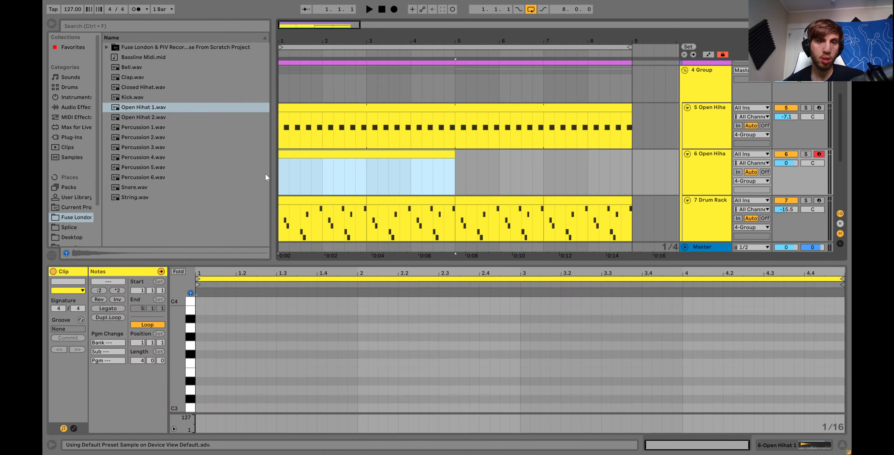
Enter a G3 open hi-hat hit at 1.3.4 in the clip and delete the misplaced hit at 1.3.3.
key(space)
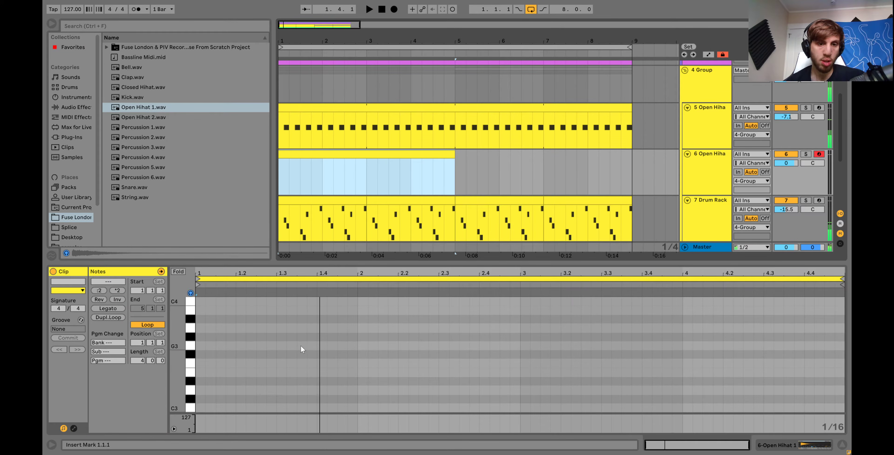
double_click(300, 346)
key(space)
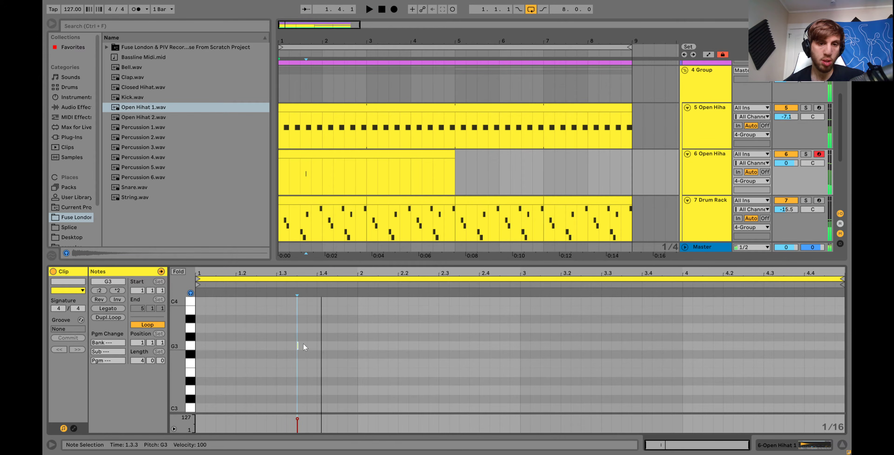
double_click(303, 343)
key(space)
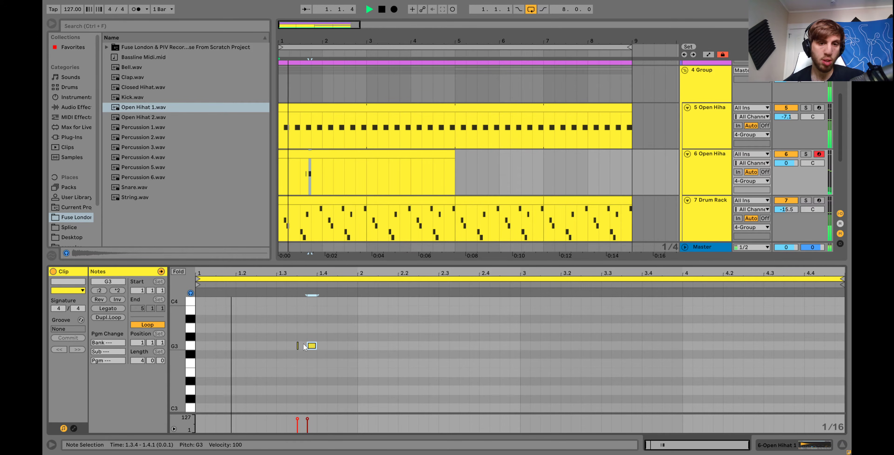
drag(305, 355, 302, 357)
key(Delete)
Audition the loop and transpose the open hi-hat hit to F3, trying lower pitches on the way.
key(space)
key(space)
key(ctrl+a)
key(Down)
key(Down)
key(Down)
key(Down)
key(Down)
key(Down)
key(Down)
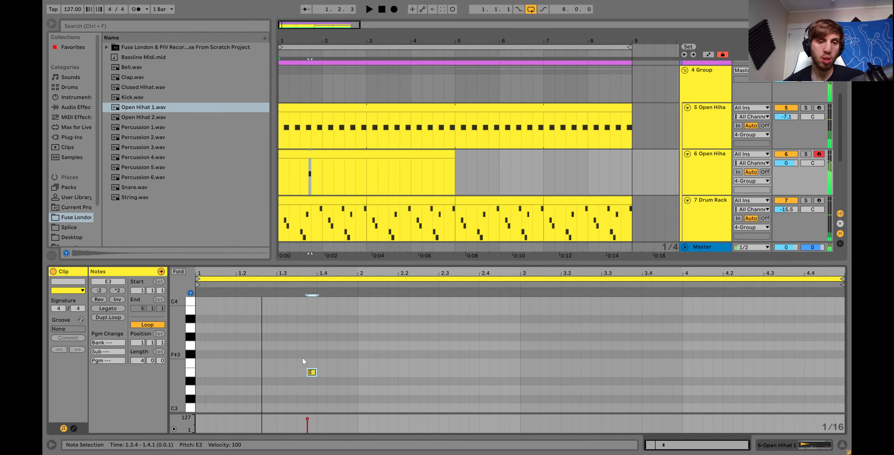
key(Up)
key(Up)
key(Up)
key(Up)
key(Up)
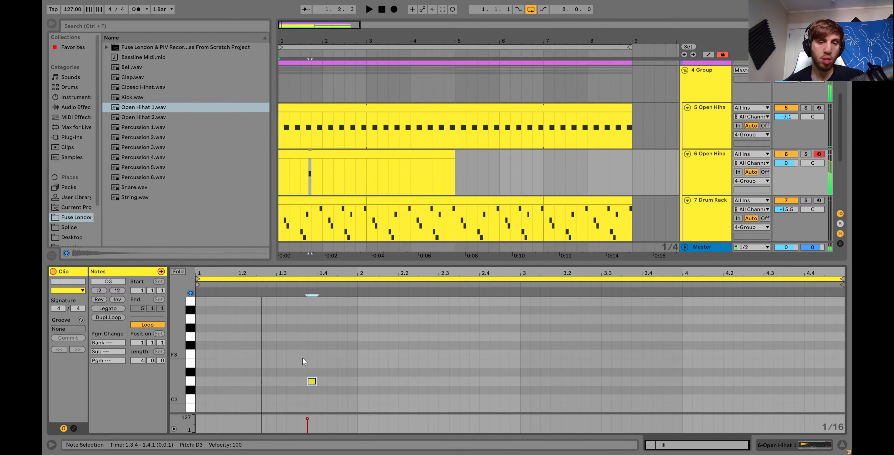
Move the F3 open hi-hat hit earlier to 1.2.4 while checking its timing against the groove.
key(Left)
key(Left)
key(Left)
key(Left)
key(Left)
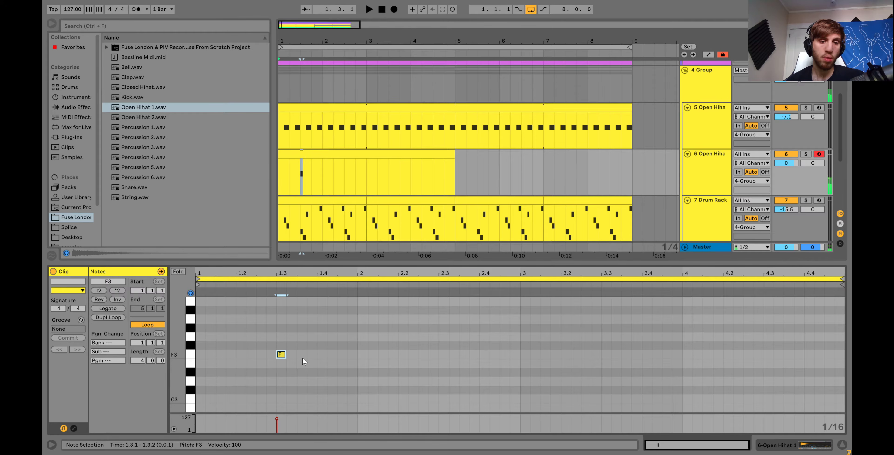
key(space)
key(Right)
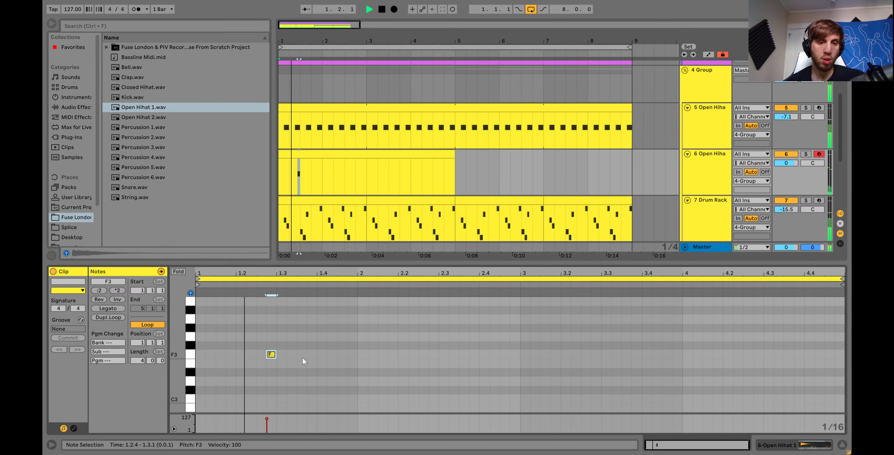
key(space)
Add short F3 hits at 1.3.4, 1.4.3 and 1.4.4, and set the Open Hihat 1 track's volume to -4.3 dB during playback.
double_click(312, 354)
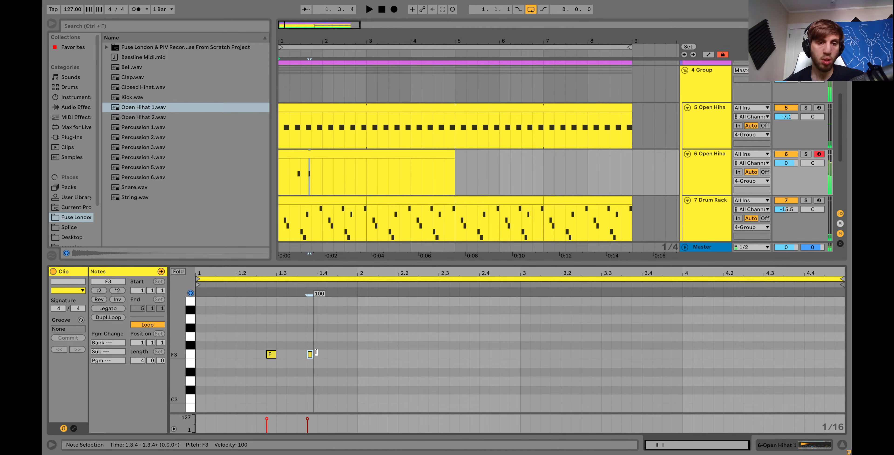
drag(788, 167, 788, 172)
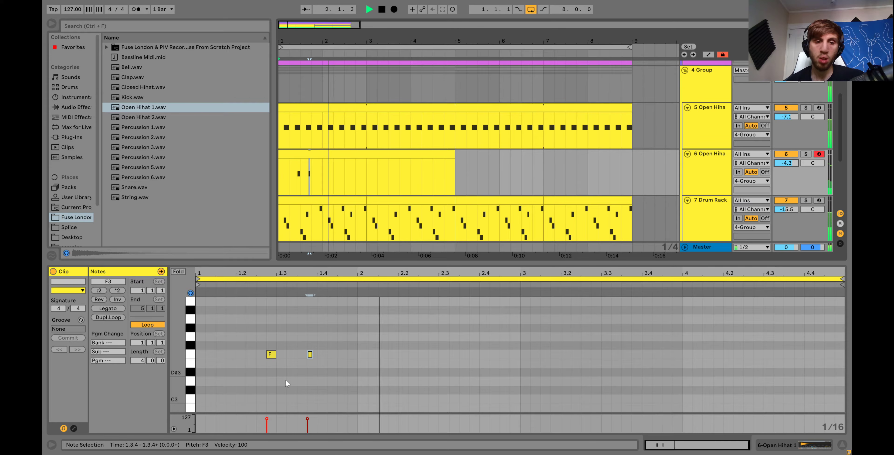
key(space)
click(310, 345)
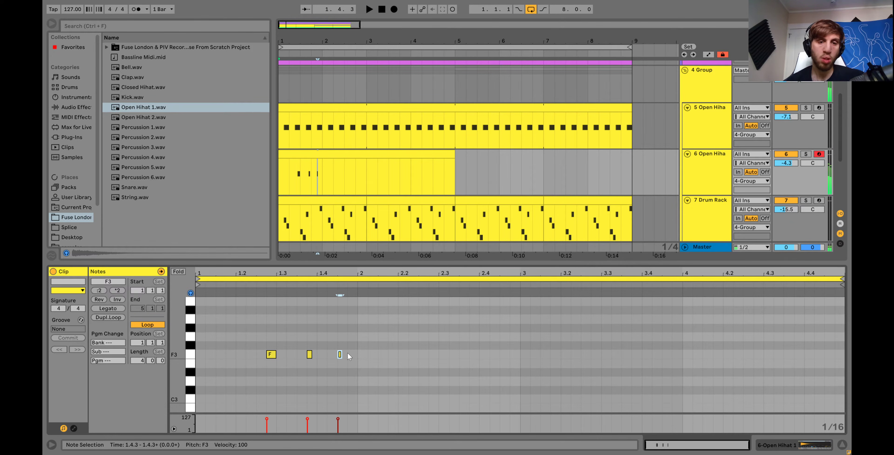
key(Left)
key(space)
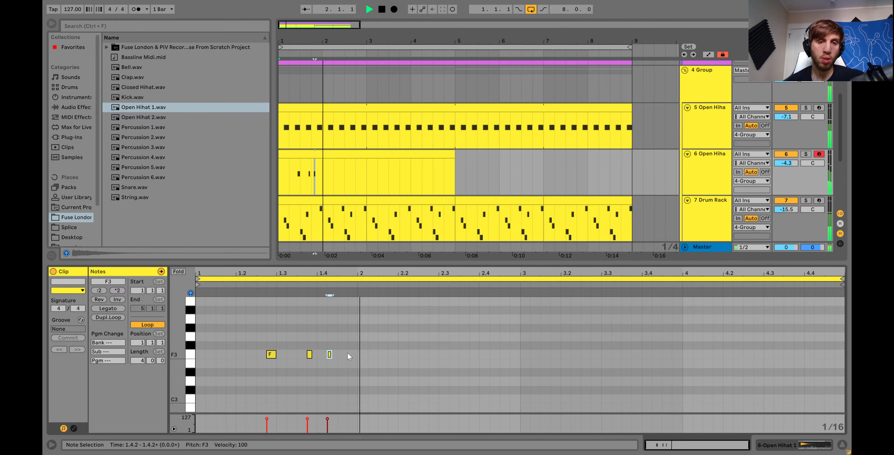
key(Right)
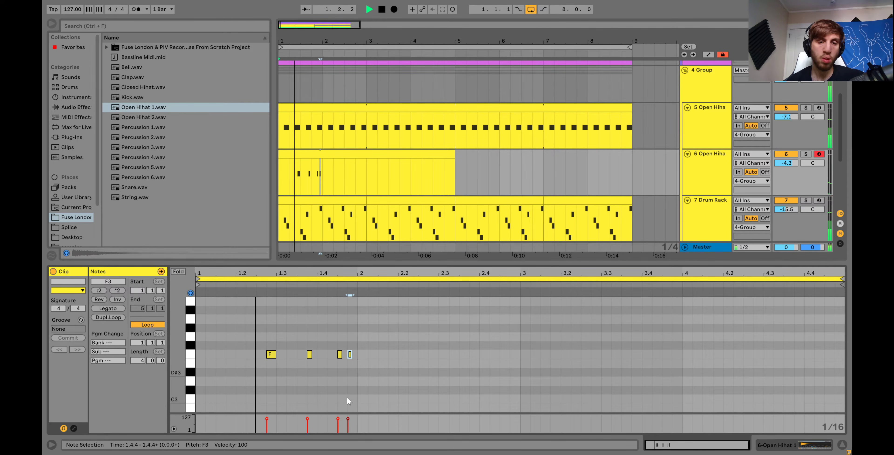
key(space)
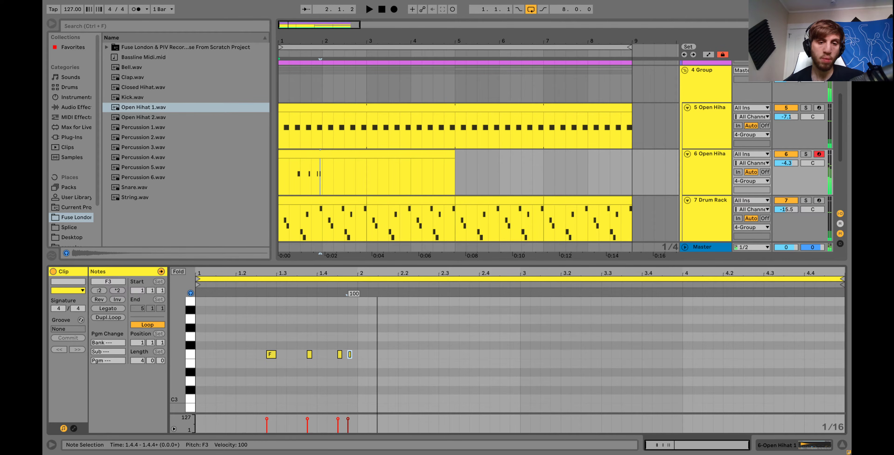
key(space)
Lower the 1.4.4 hit's velocity to about 67 and duplicate the first bar's notes over bars two to four.
drag(350, 354, 195, 314)
key(space)
key(space)
key(ctrl+d)
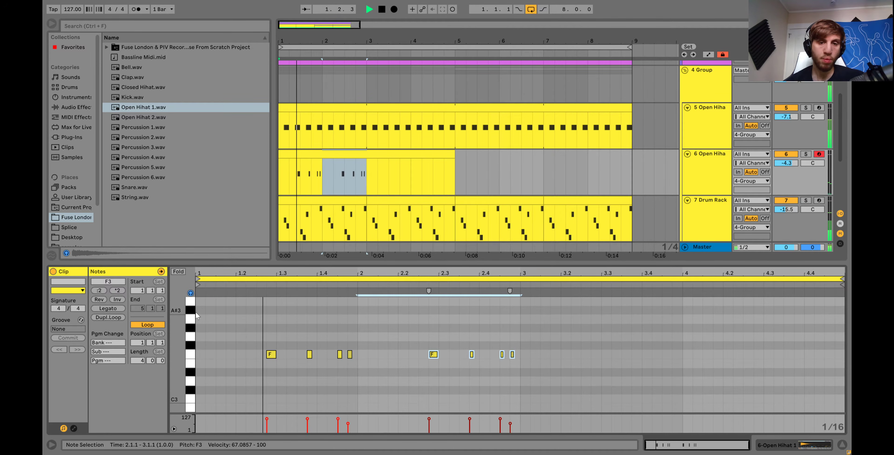
key(ctrl+d)
key(ctrl+d)
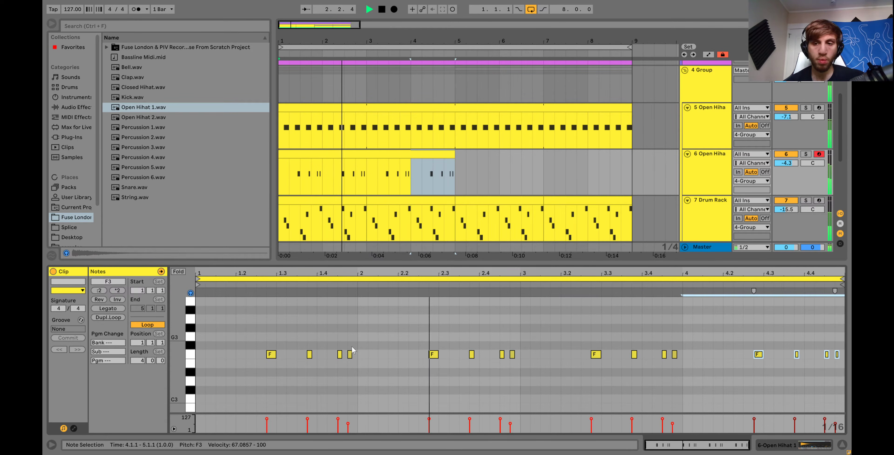
Add an F3 hit at 2.2.2 with velocity 56, and move the 2.2.4 hit to 2.3.2 with velocity 45.
double_click(413, 354)
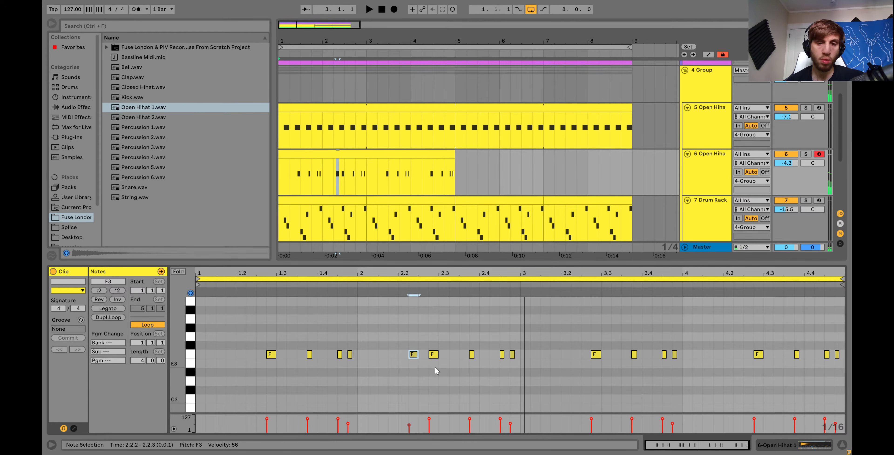
key(space)
drag(435, 360, 448, 359)
key(space)
drag(450, 419, 450, 426)
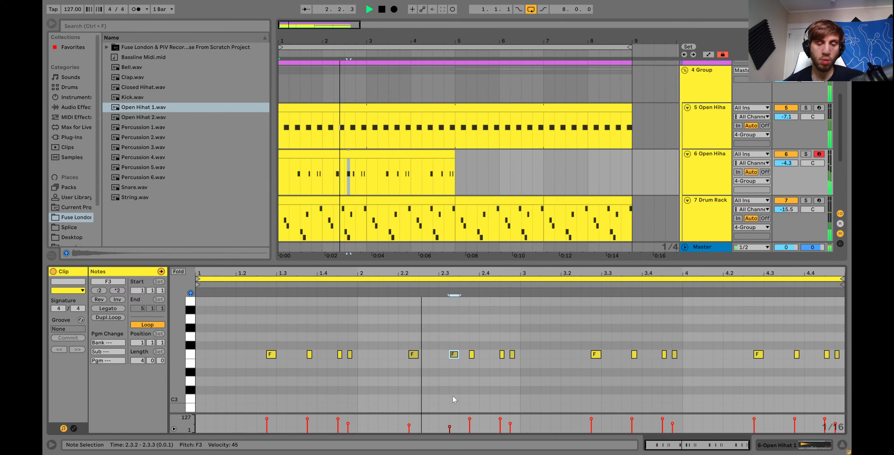
Delete the notes in bars three and four, and duplicate the two-bar open hi-hat pattern to fill eight bars.
key(space)
drag(530, 351, 850, 409)
key(Delete)
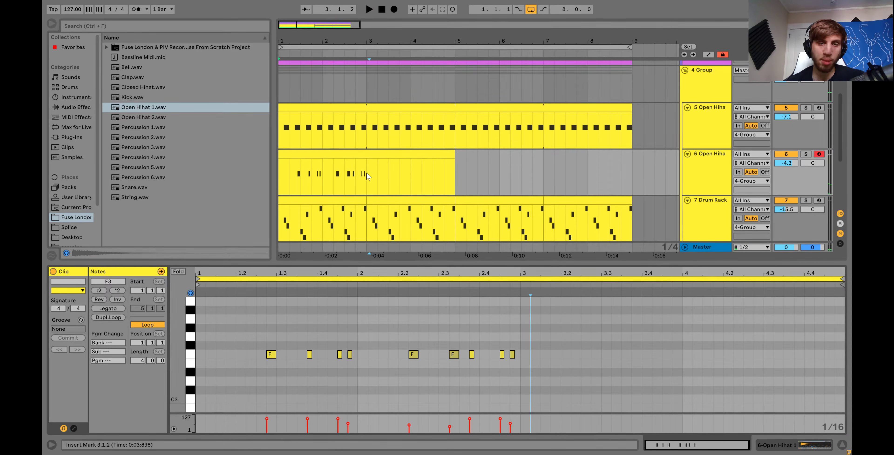
drag(368, 177, 280, 159)
key(space)
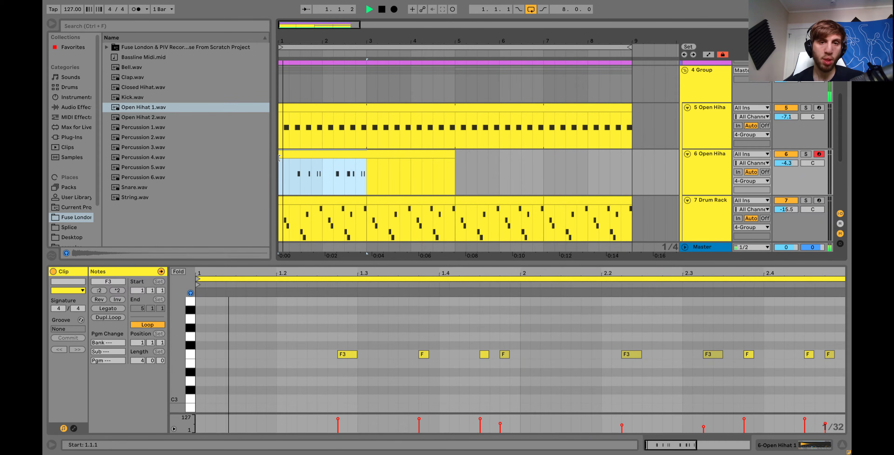
key(ctrl+d)
key(ctrl+d)
click(307, 151)
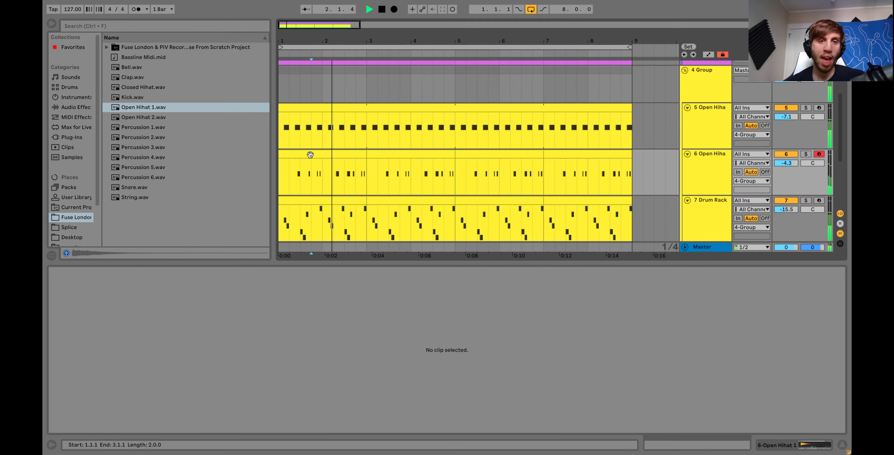
click(310, 155)
Add an EQ Eight to the drum group with band 1 as a low cut at 130 Hz and band 4 boosting the highs about 4.59 dB at 5.62 kHz.
click(708, 131)
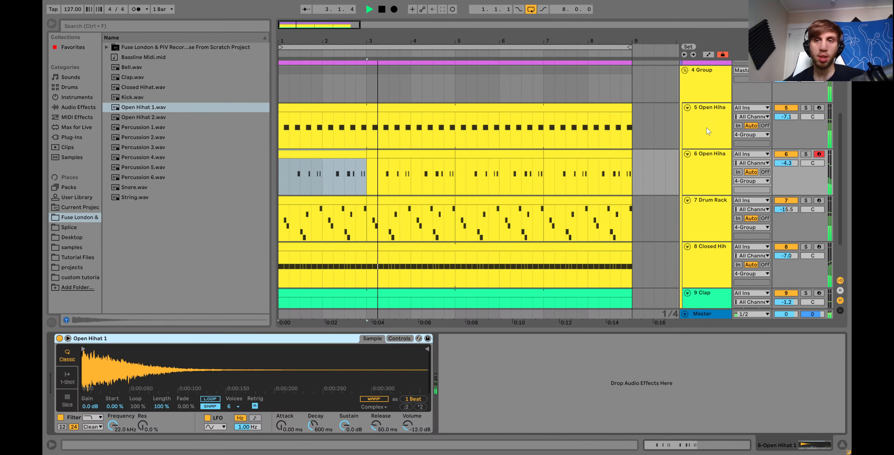
click(705, 87)
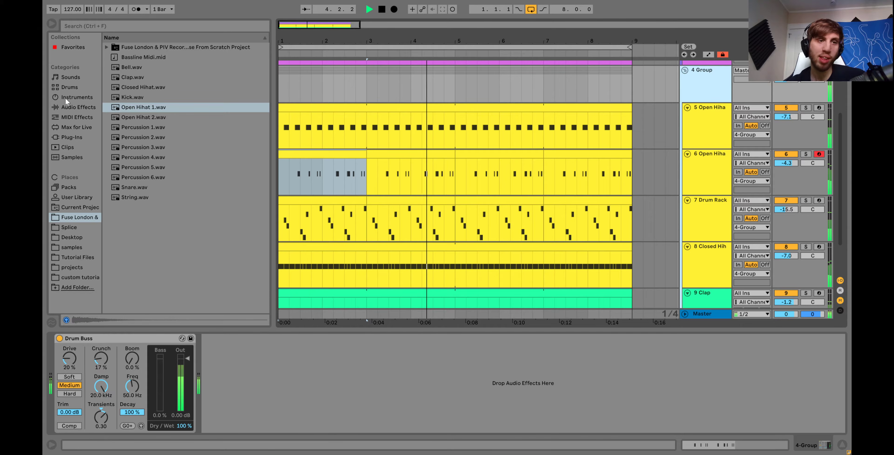
click(67, 106)
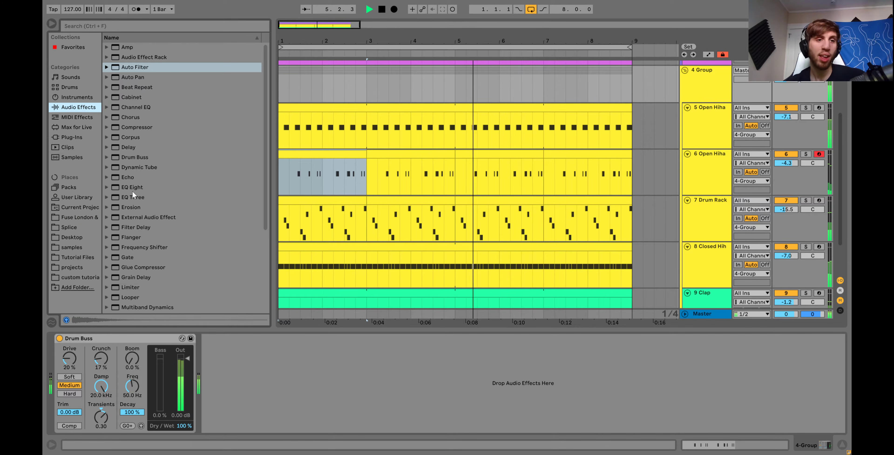
click(132, 188)
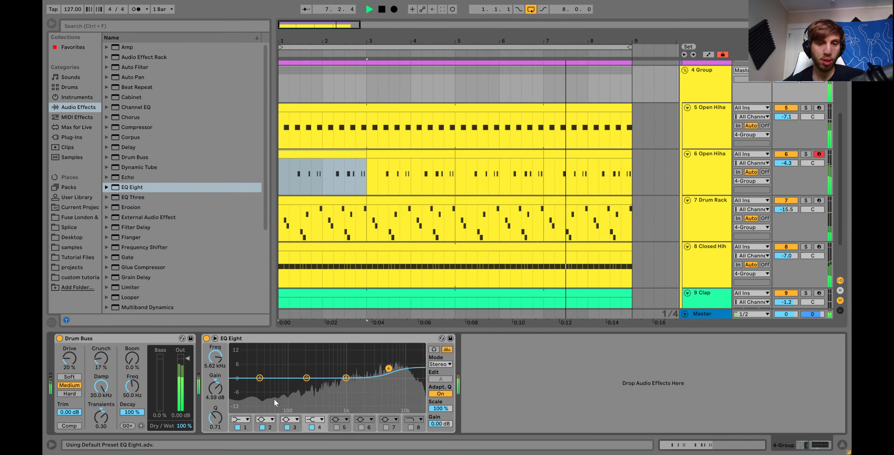
click(259, 378)
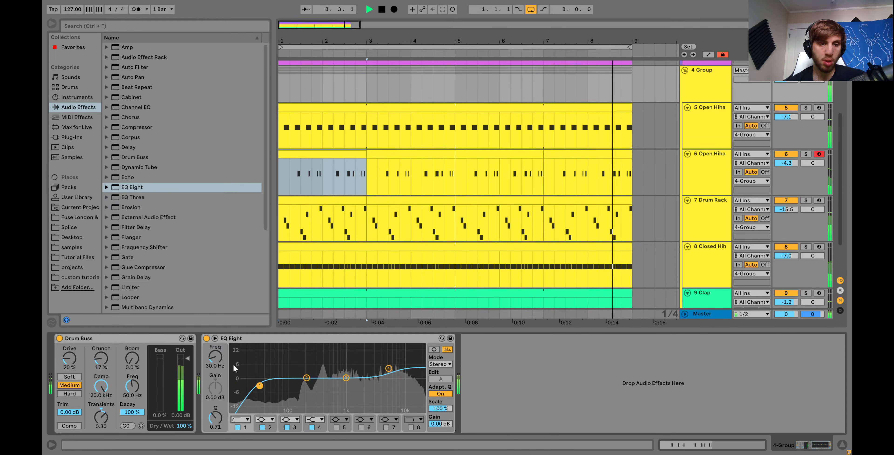
drag(260, 386, 295, 386)
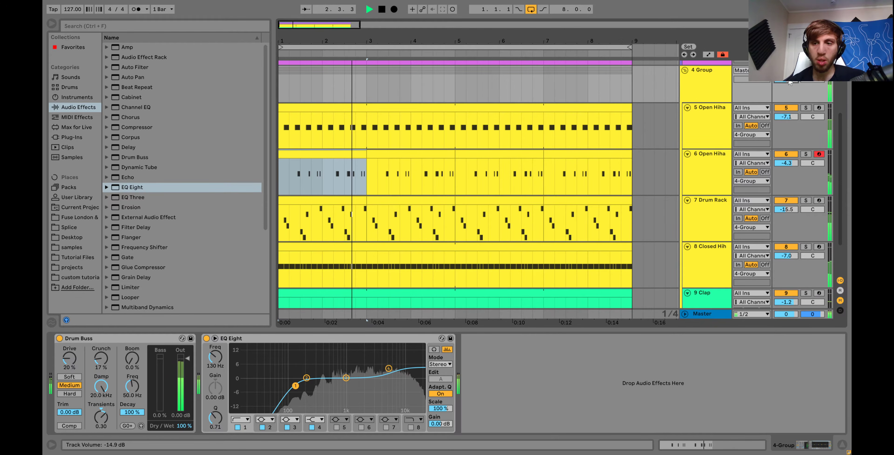
scroll(789, 82, down, 2)
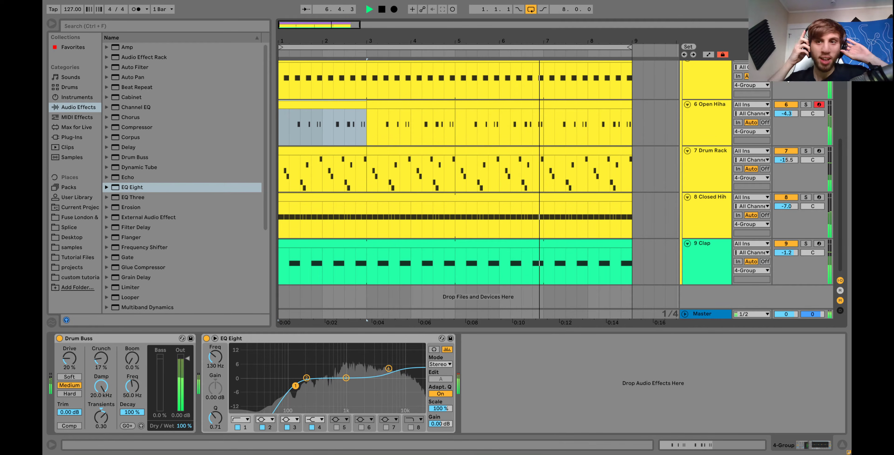
scroll(722, 130, up, 3)
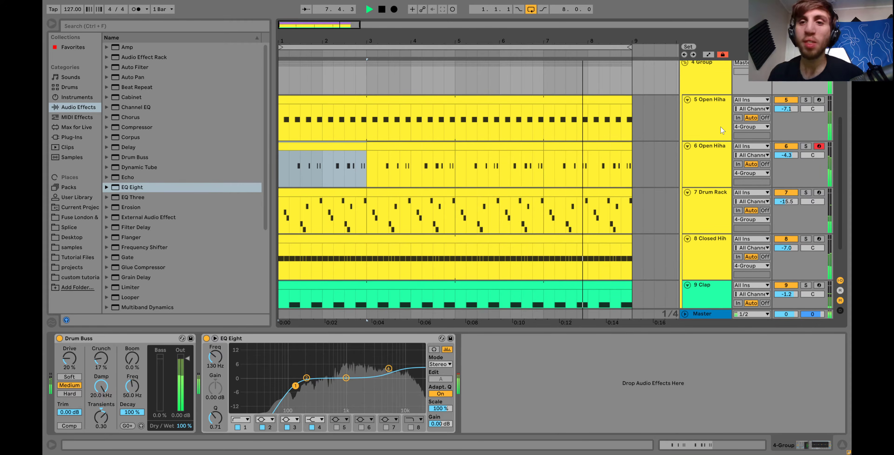
Add a MIDI track below the first open hi-hat track in the drum group and load Bell.wav onto it.
click(723, 130)
key(space)
key(ctrl+shift+t)
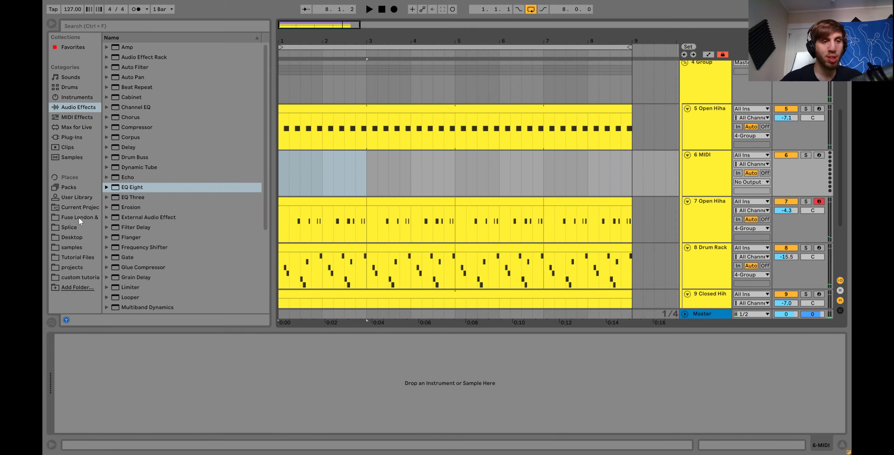
click(77, 217)
click(138, 69)
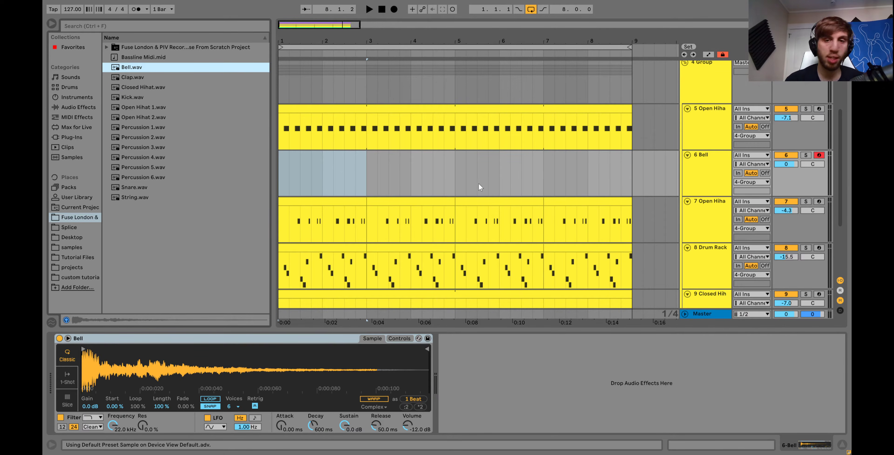
Create a four-bar bell clip with two consecutive eighth-note C3 hits at 1.2.3 and 1.3.1.
drag(458, 183, 292, 181)
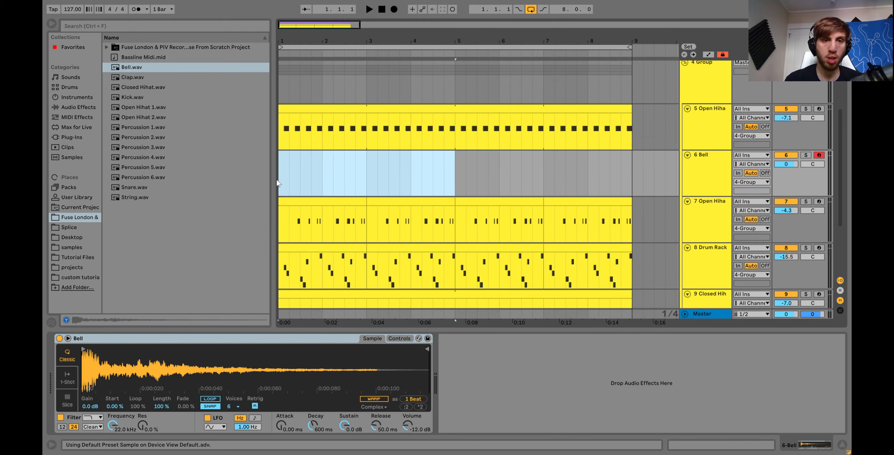
key(ctrl+shift+m)
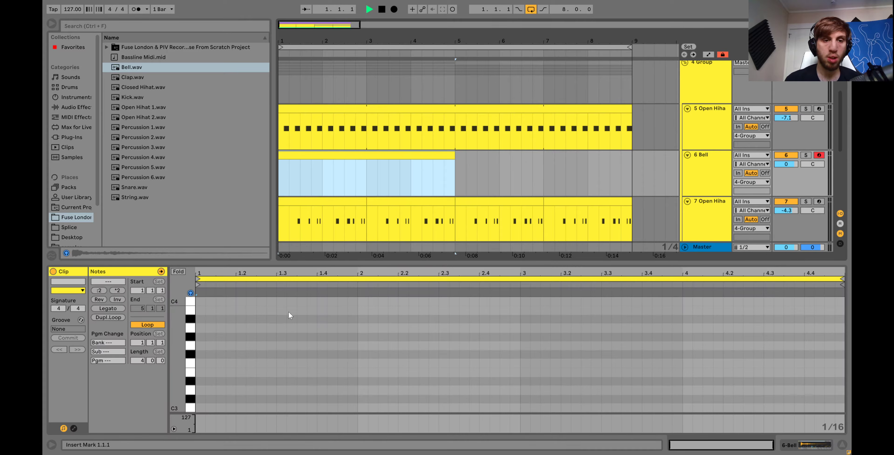
double_click(261, 346)
key(Down)
key(Down)
key(Down)
key(Down)
key(Down)
key(Down)
key(Down)
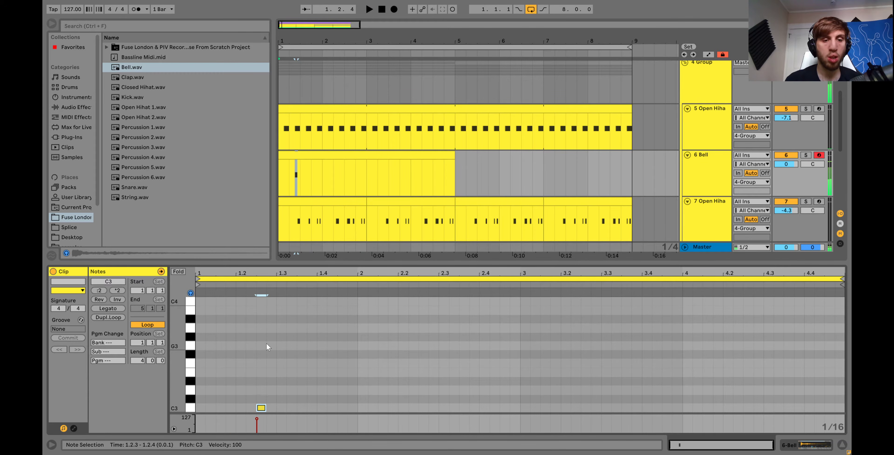
key(shift+Right)
key(space)
key(ctrl+d)
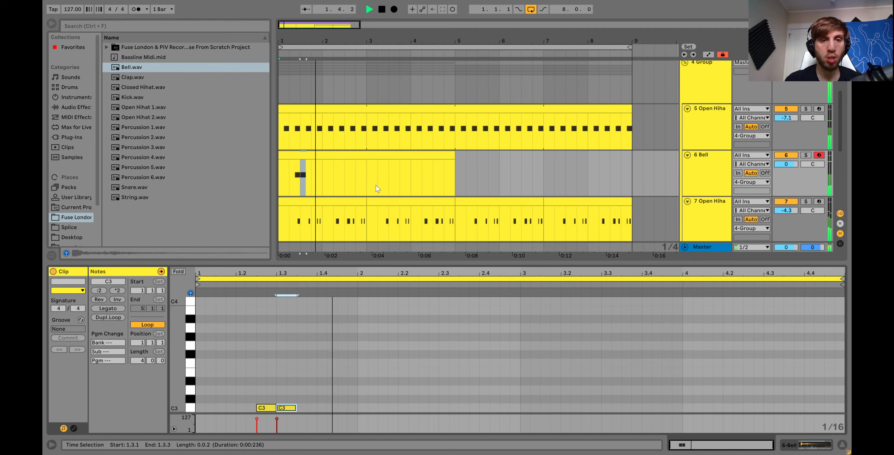
Transpose both bell notes to G#2 and lower the bell track's volume to -2.9 dB.
key(ctrl+a)
key(Down)
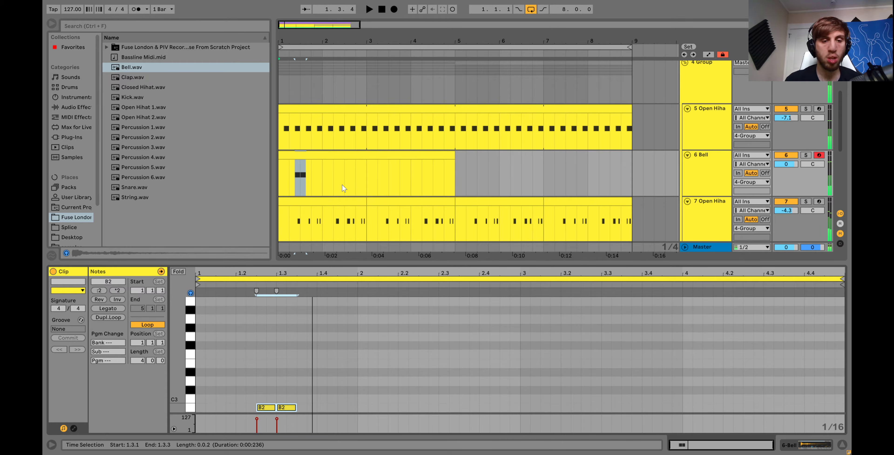
key(Up)
key(Up)
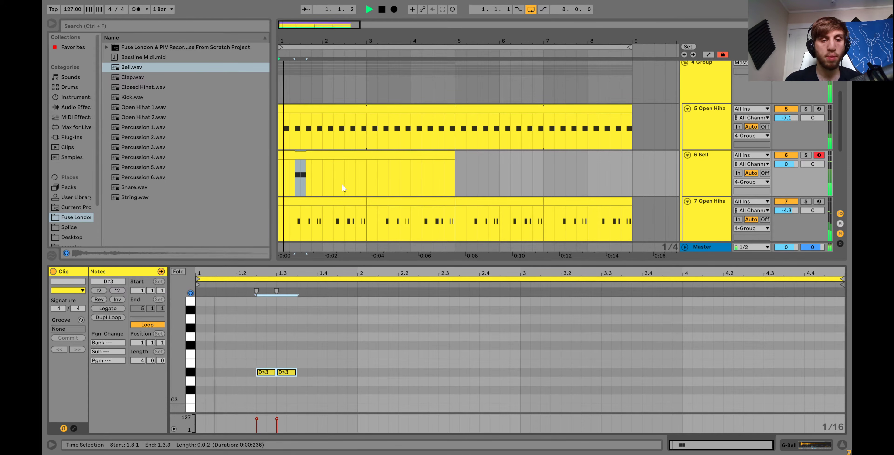
key(Up)
key(Up)
key(Up)
key(Up)
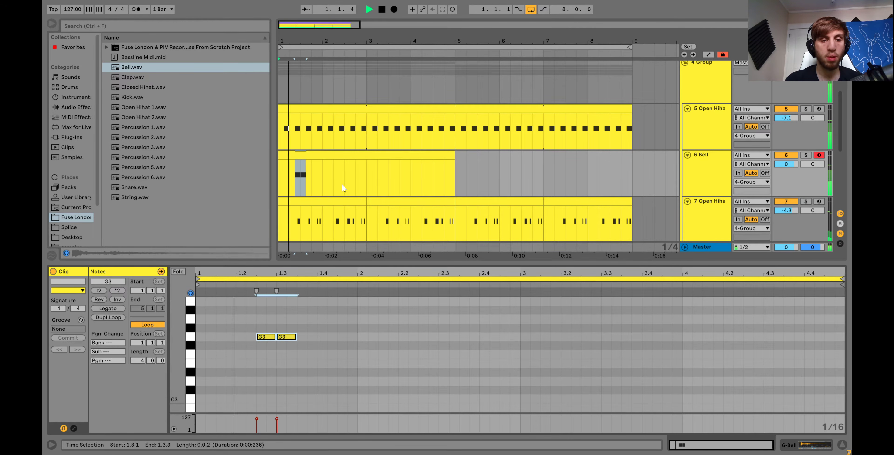
key(shift+Down)
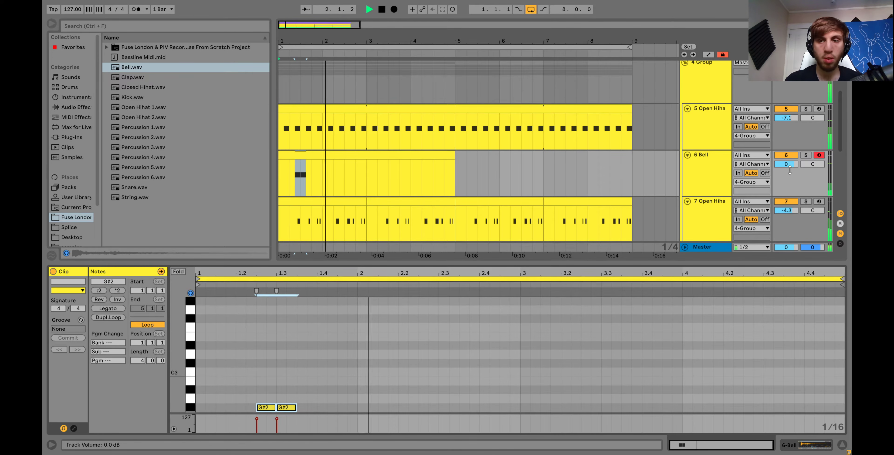
click(787, 164)
key(space)
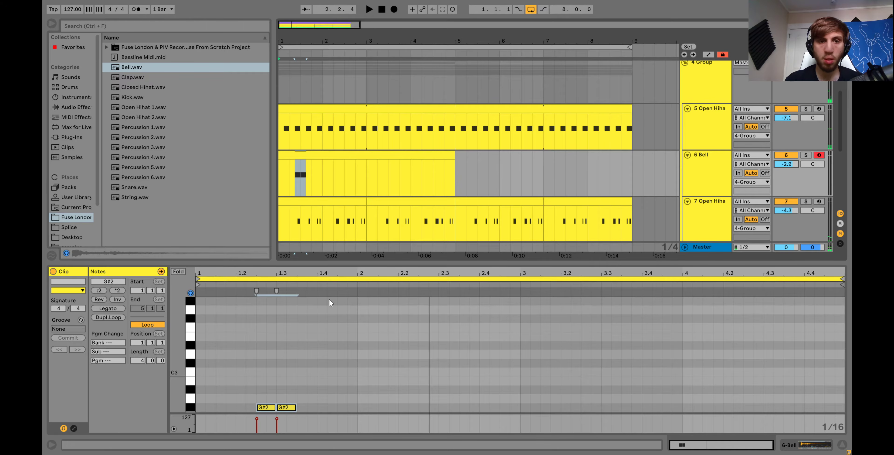
Duplicate a G#2 bell hit to 2.3.1 in the second bar.
drag(284, 393, 438, 416)
key(ctrl+d)
key(space)
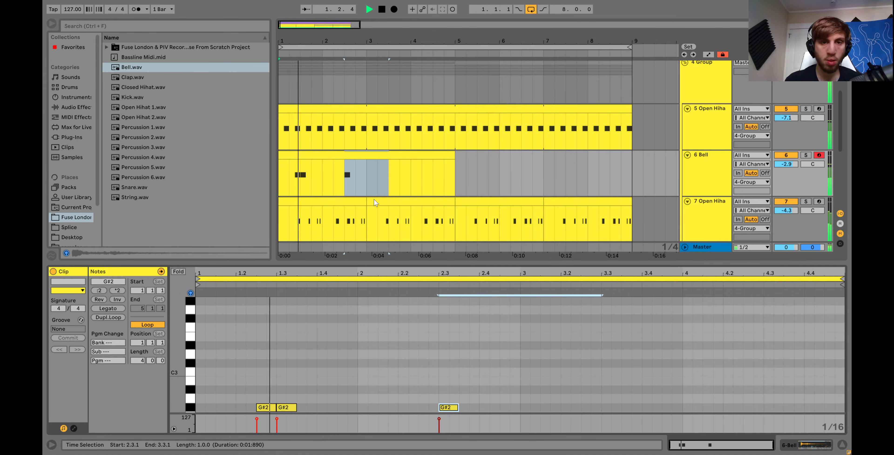
Duplicate the two-bar bell pattern to fill eight bars, and lower the bell track's volume to -5.8 dB.
click(369, 189)
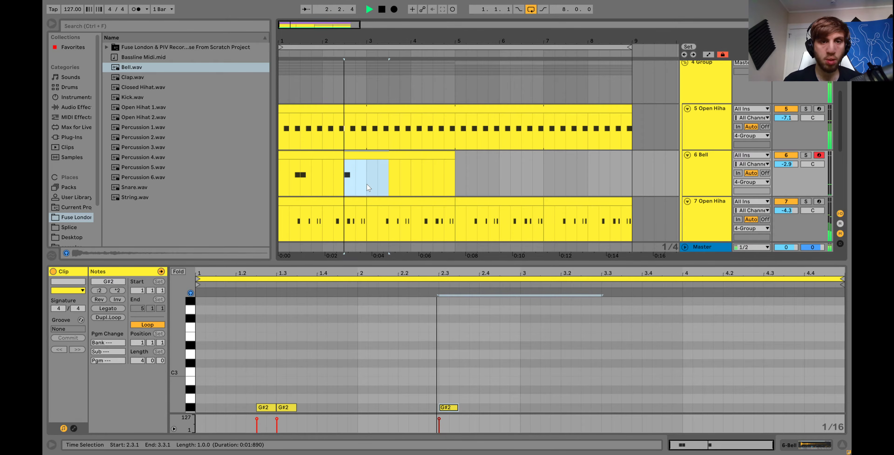
drag(369, 188, 281, 181)
key(ctrl+d)
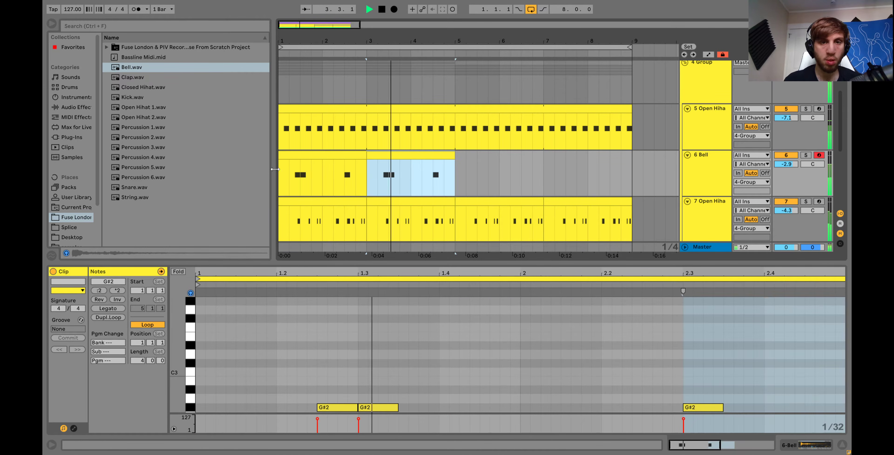
click(308, 159)
shift+click(399, 156)
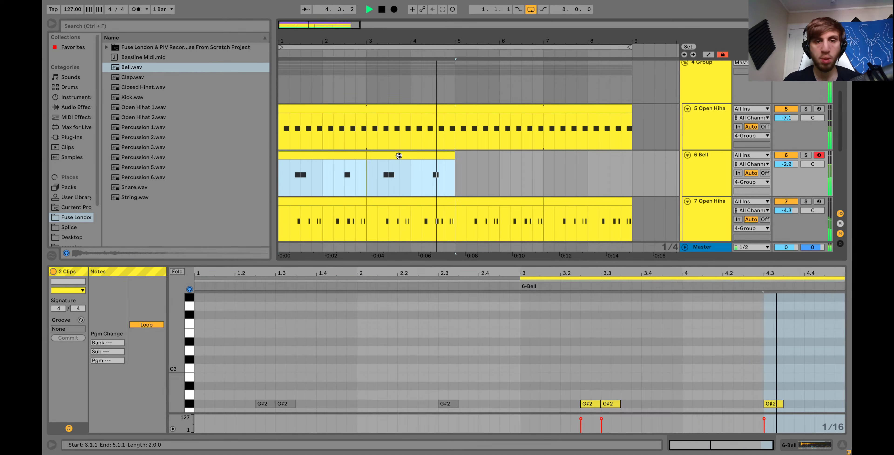
key(ctrl+d)
shift+click(349, 155)
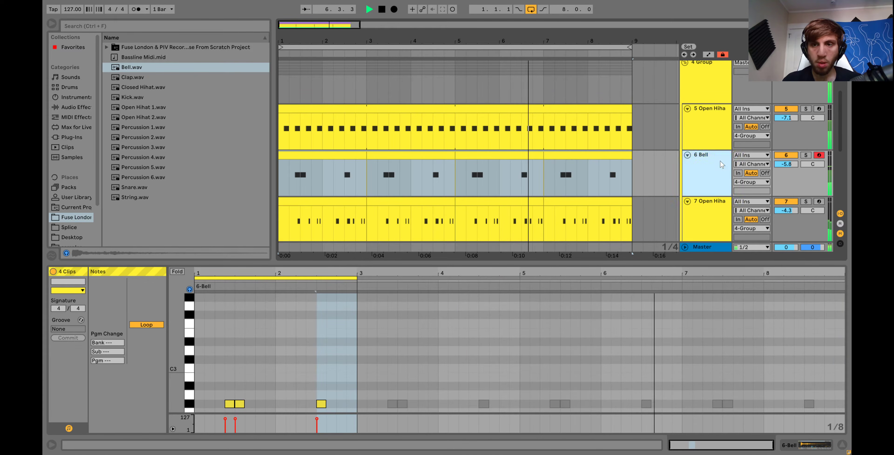
Raise the volume of the Open Hihat 2 track to -6.1 dB.
key(shift+Tab)
click(710, 143)
drag(783, 119, 783, 119)
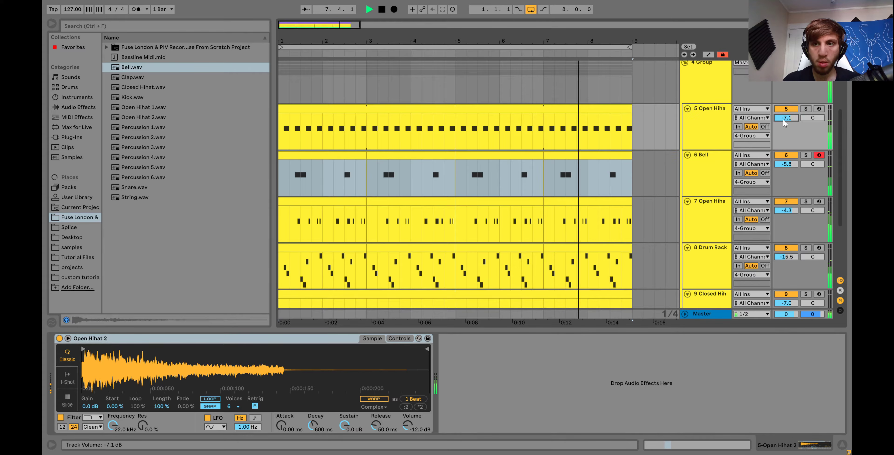
Review the balance of the tracks and the drum group's effects while the loop plays.
scroll(714, 187, down, 3)
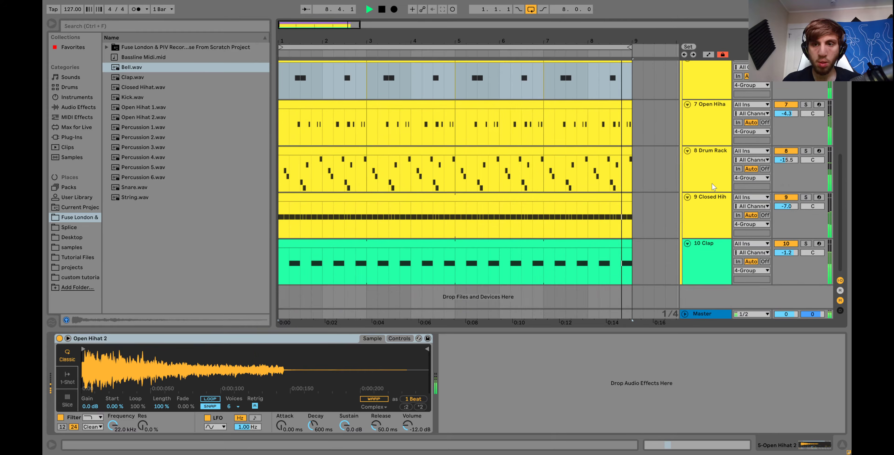
scroll(714, 186, up, 3)
scroll(714, 187, up, 3)
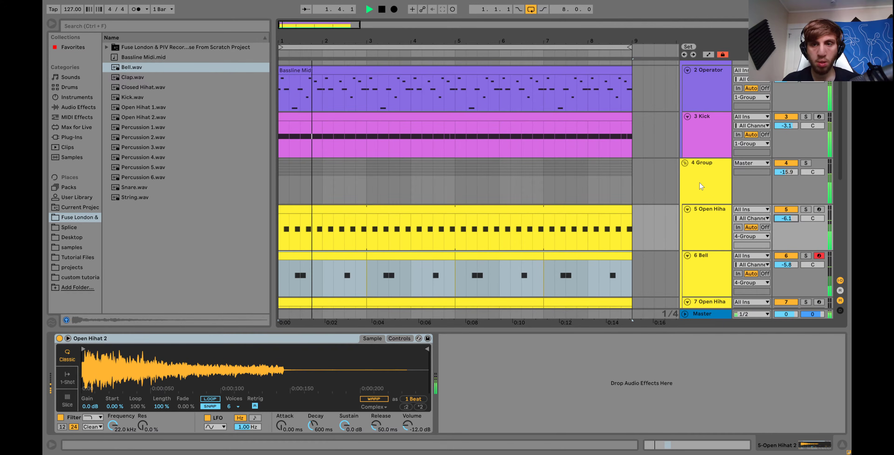
click(700, 186)
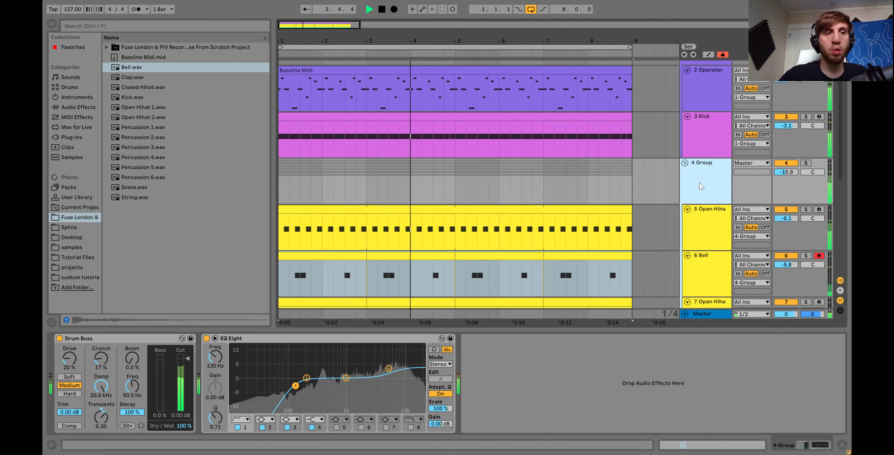
scroll(700, 186, down, 1)
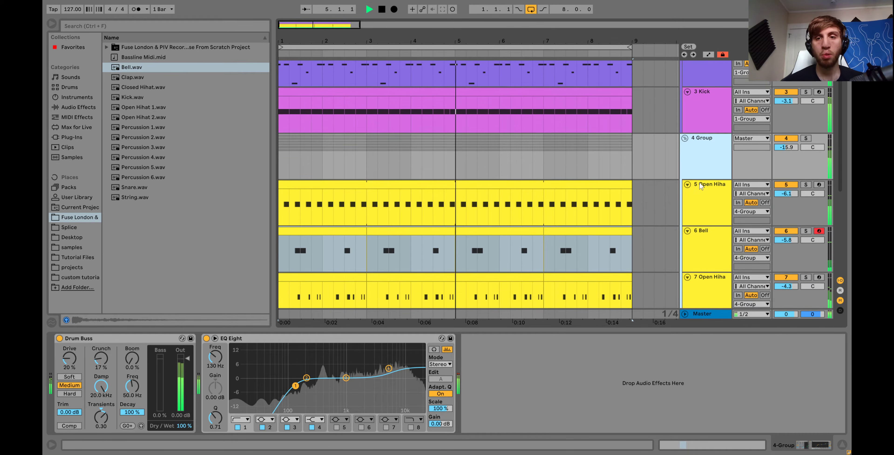
scroll(699, 187, down, 2)
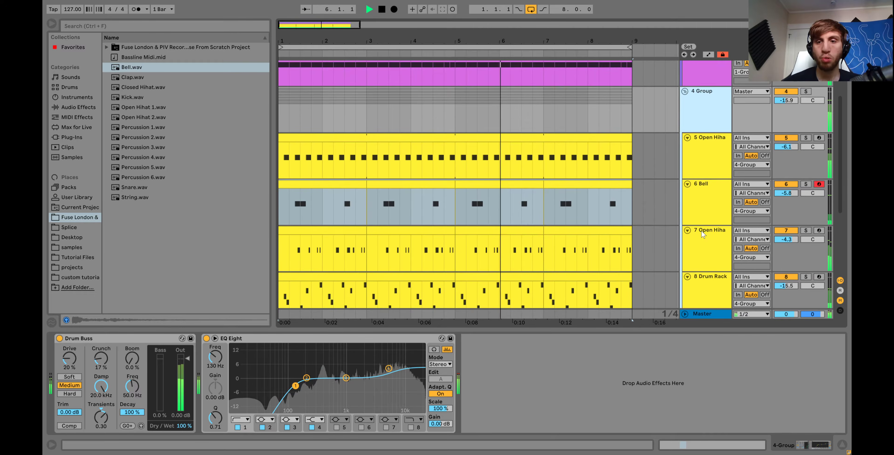
scroll(702, 235, down, 3)
scroll(702, 234, up, 2)
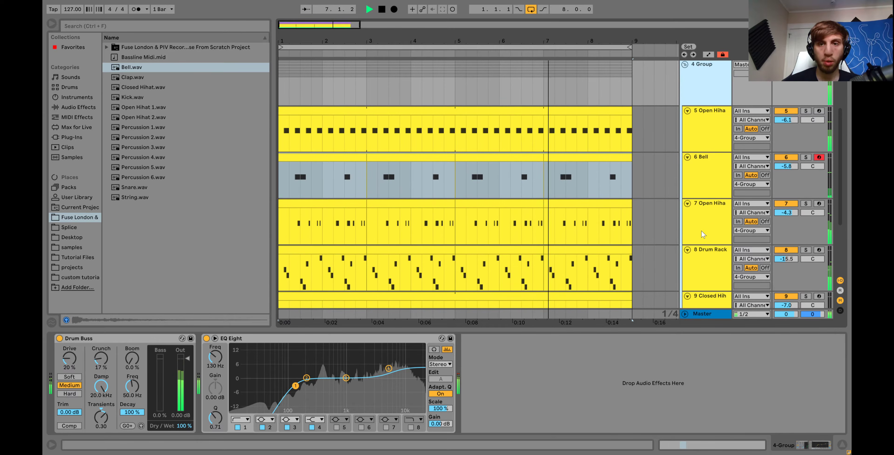
Set the bell's high-pass filter frequency to 507 Hz while soloed, and turn its solo off.
click(703, 184)
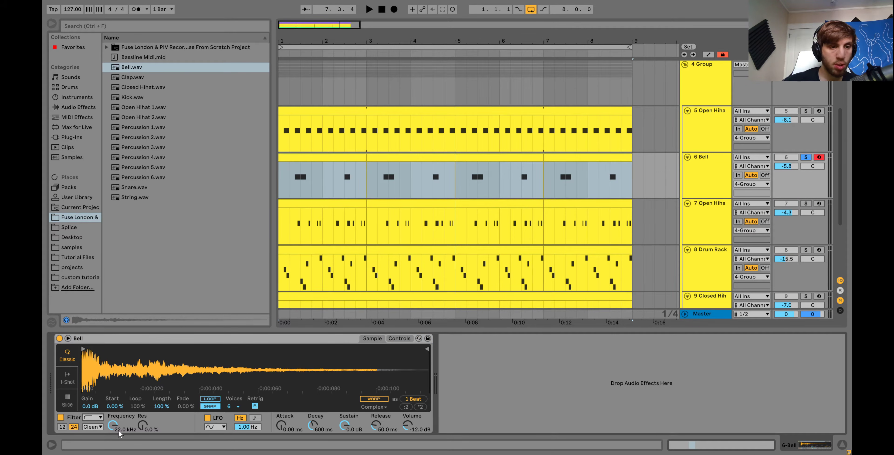
drag(112, 425, 112, 443)
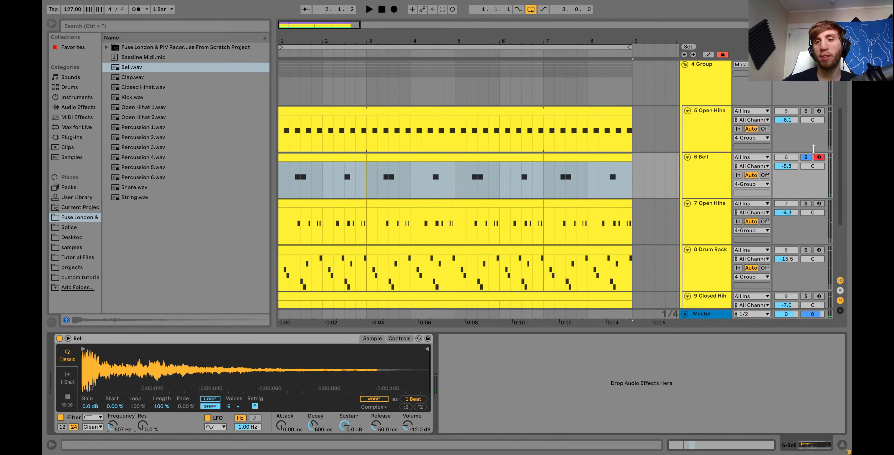
click(808, 159)
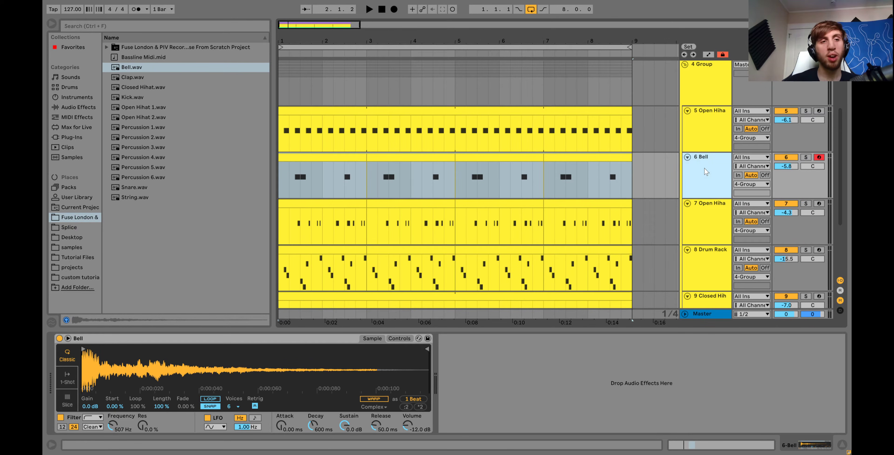
Add a MIDI track below the bell track and load Operator onto it.
key(ctrl+shift+t)
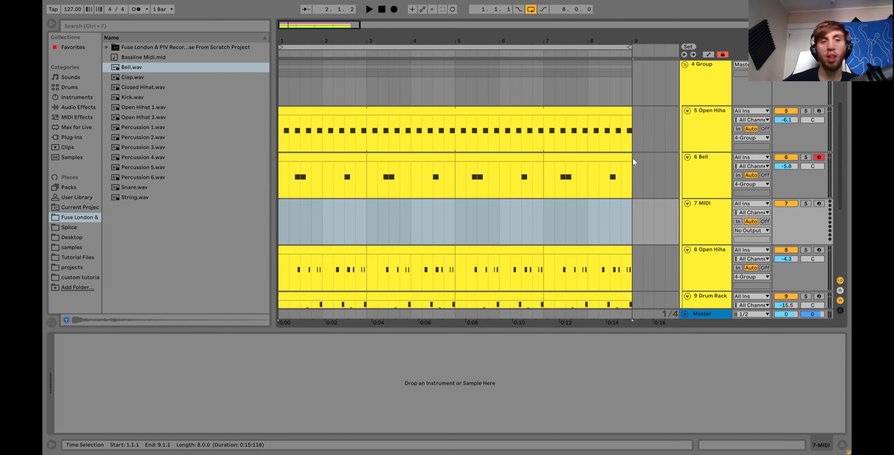
click(77, 98)
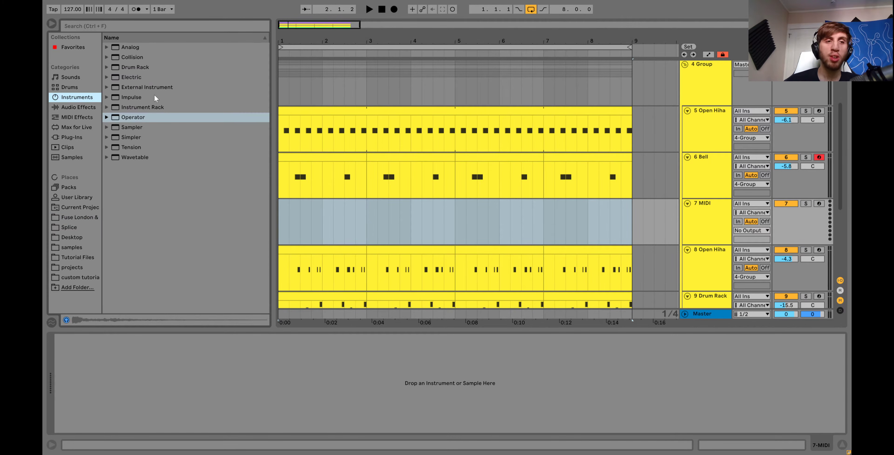
click(144, 117)
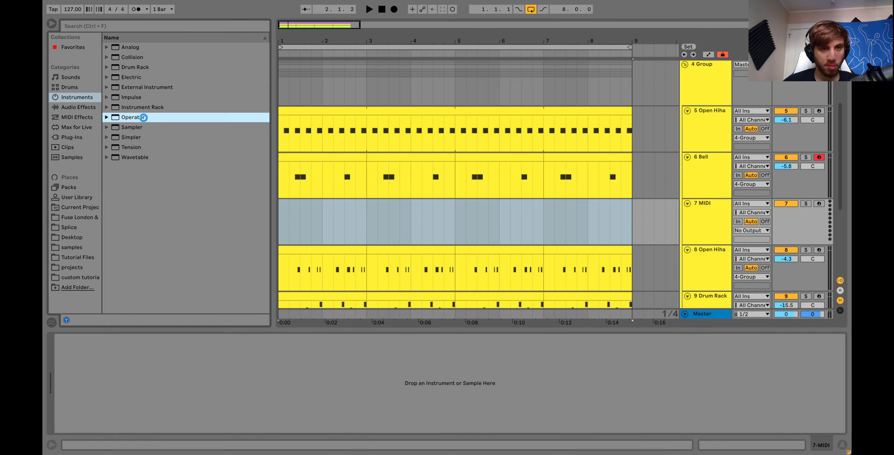
double_click(143, 117)
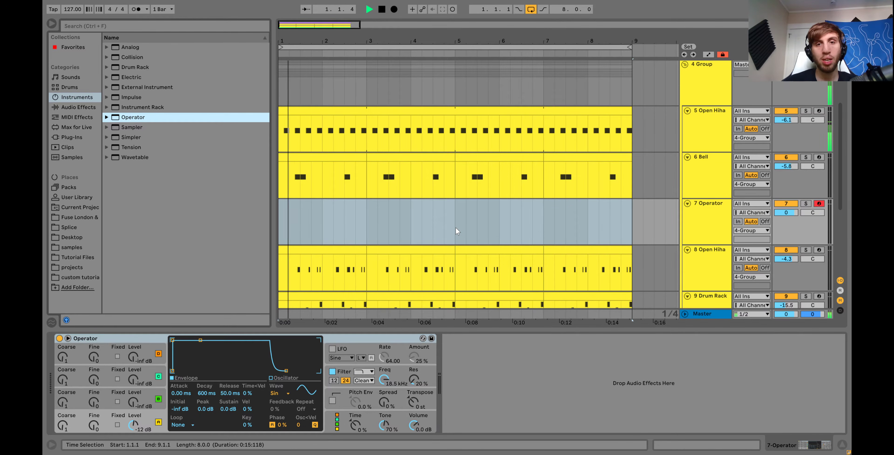
Create a four-bar clip on the new Operator track and fill it with repeated F3 sixteenth notes.
drag(455, 227, 274, 218)
key(space)
key(ctrl+shift+m)
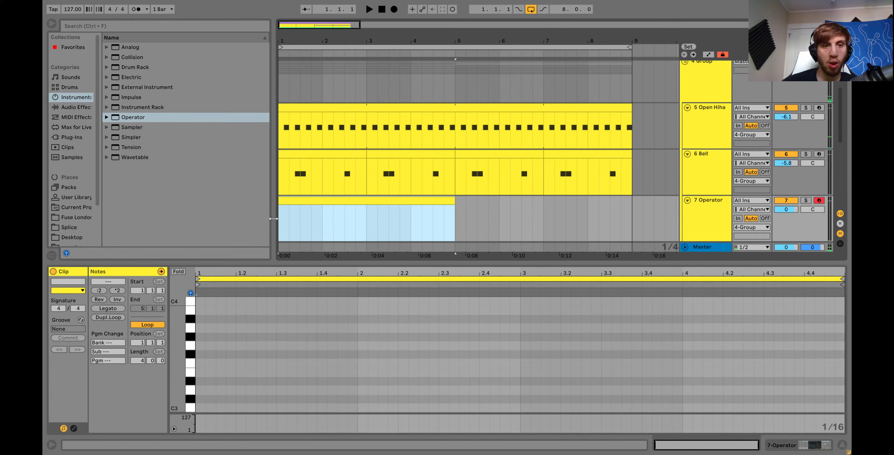
double_click(201, 364)
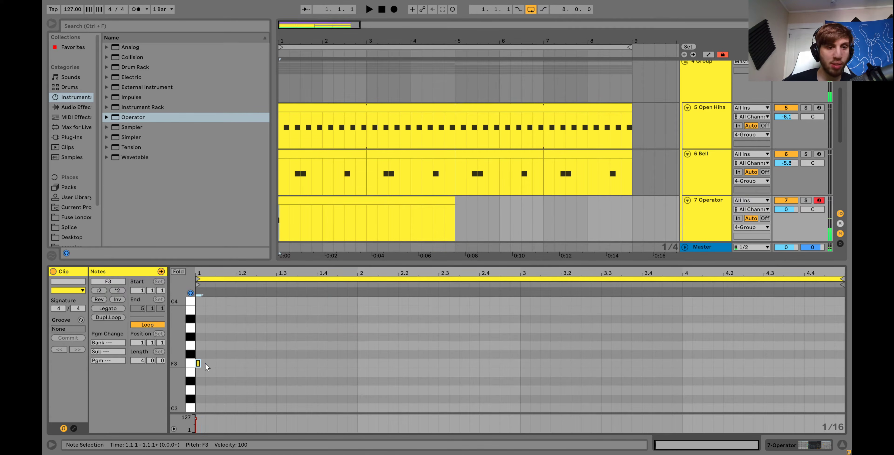
drag(205, 364, 206, 365)
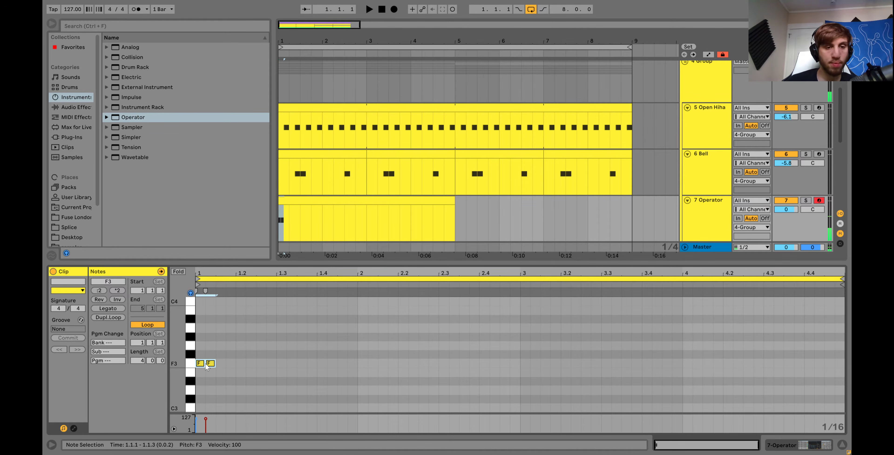
key(ctrl+d)
key(ctrl+d)
key(ctrl+d)
key(ctrl+d)
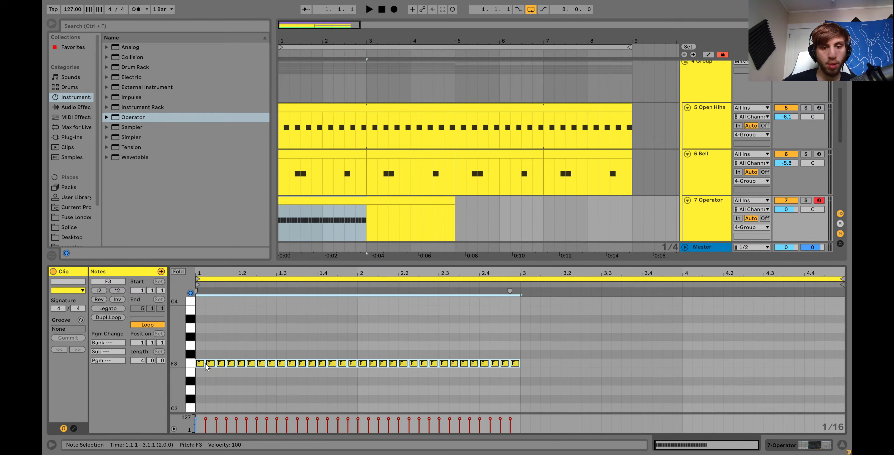
key(ctrl+d)
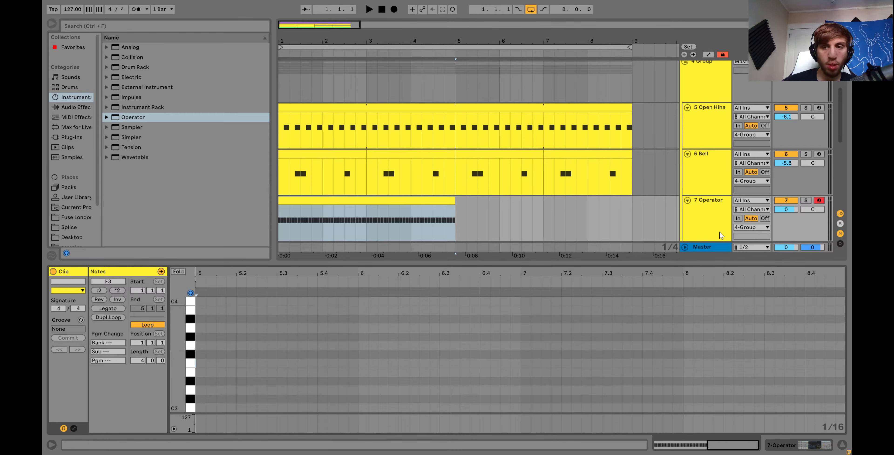
Duplicate the four-bar Operator clip to fill all eight bars and solo the Operator track.
click(719, 220)
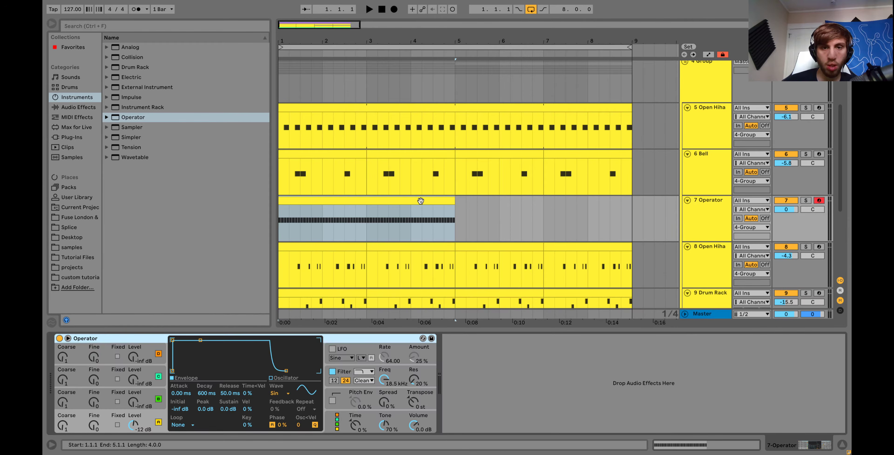
key(ctrl+d)
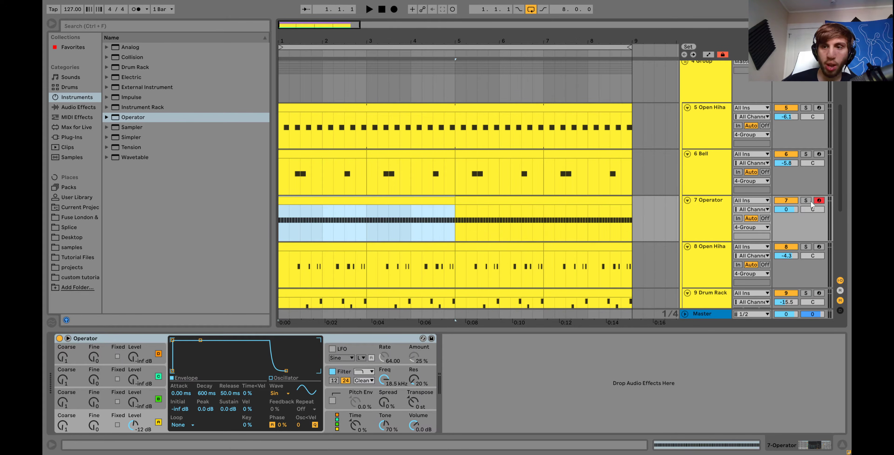
click(806, 200)
Set oscillator A to white noise with -inf dB sustain and 159 ms decay, and lower the Operator track's volume to -12.2 dB.
click(287, 394)
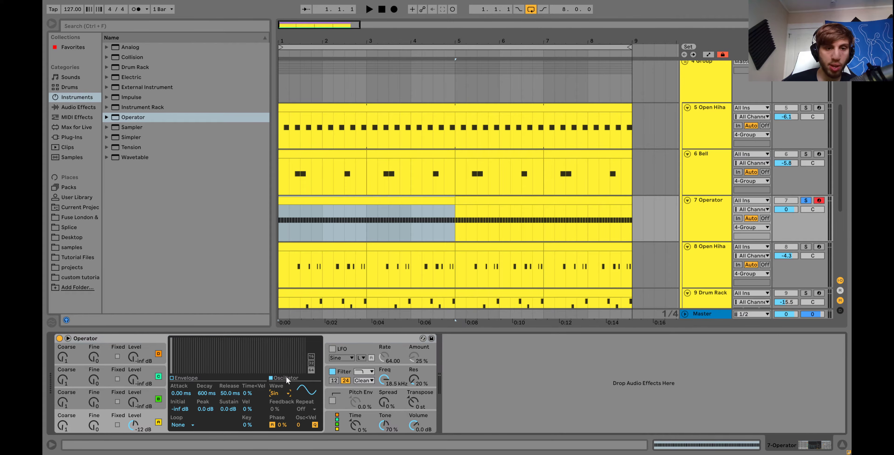
drag(239, 410, 240, 445)
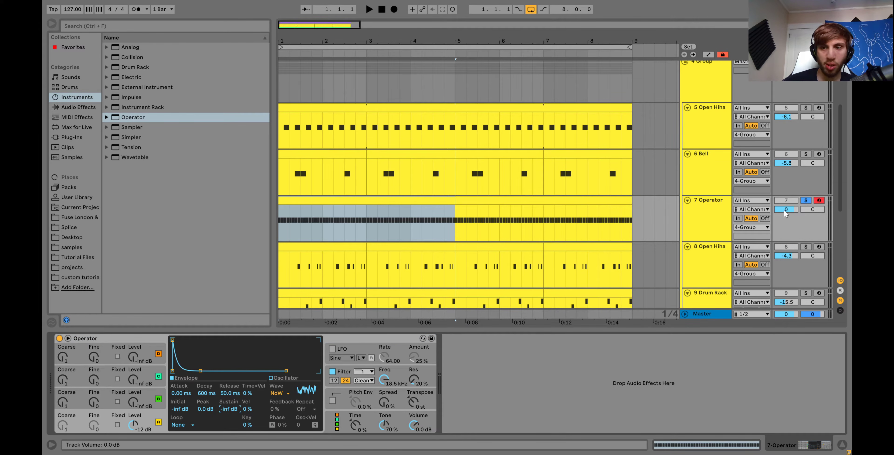
drag(785, 211, 785, 225)
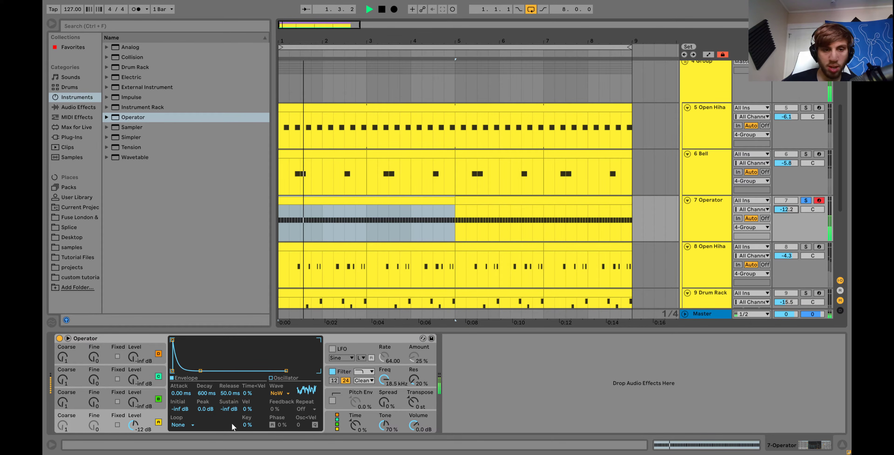
drag(207, 393, 207, 413)
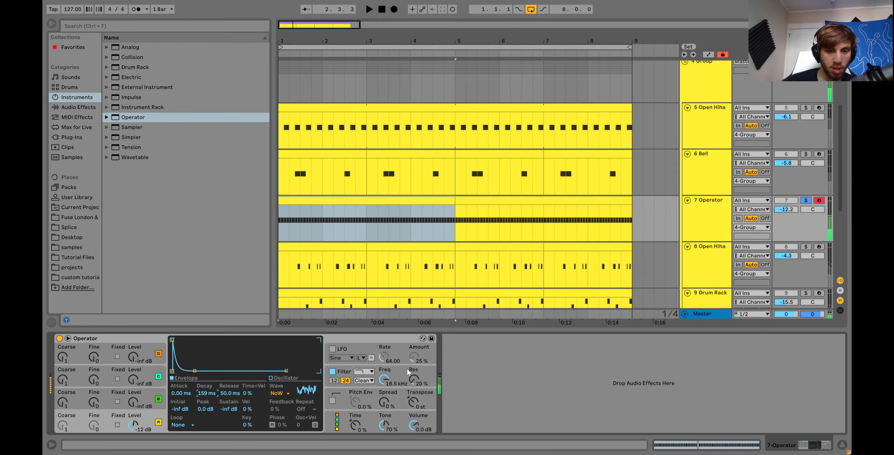
Set Operator's filter to 3.62 kHz with 42% resonance, and its filter envelope to 16% amount with 113 ms decay.
click(371, 377)
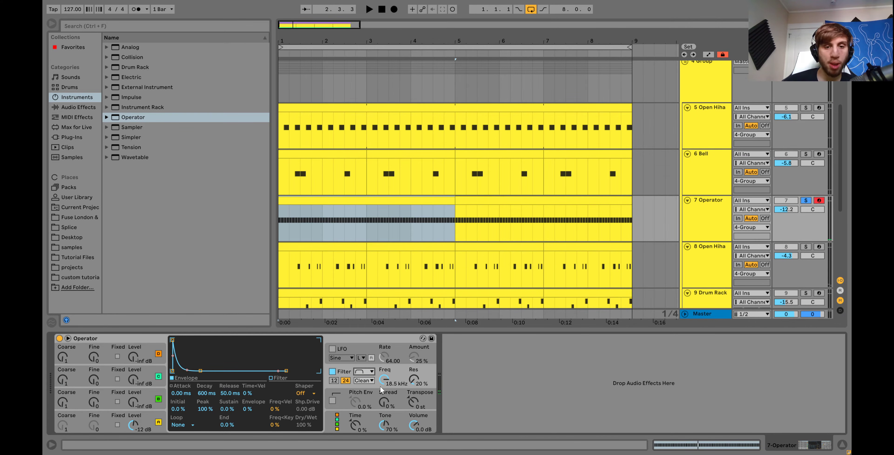
key(space)
drag(386, 381, 385, 393)
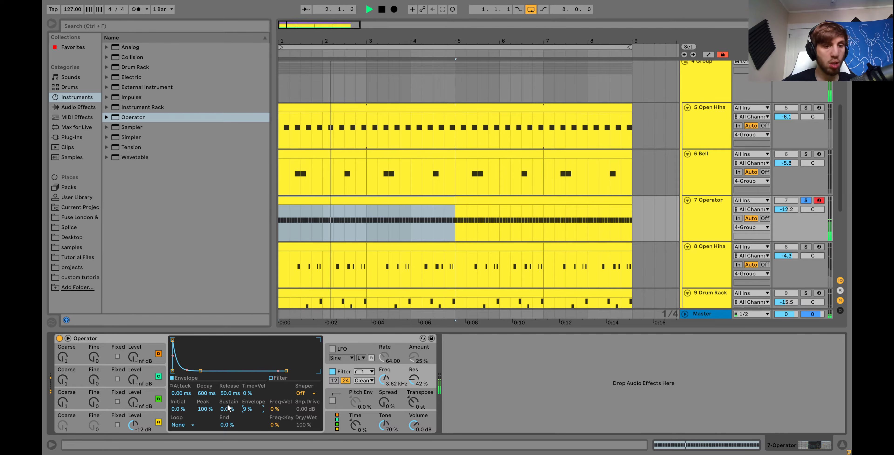
drag(205, 393, 205, 408)
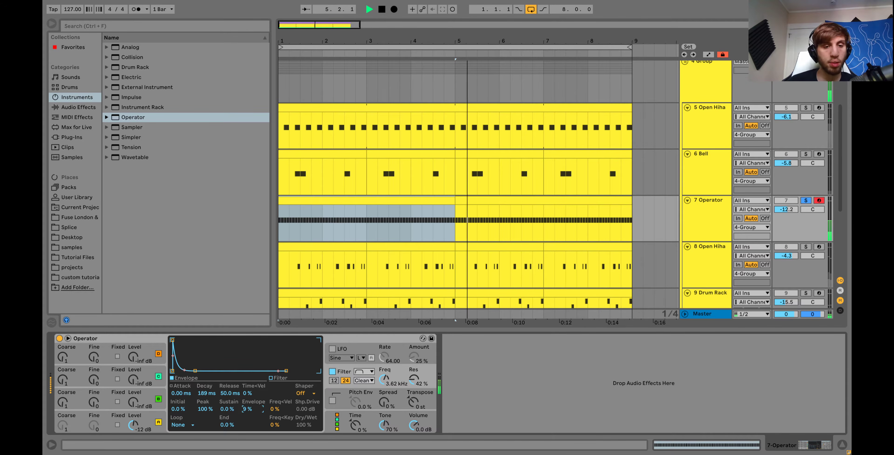
drag(252, 410, 252, 407)
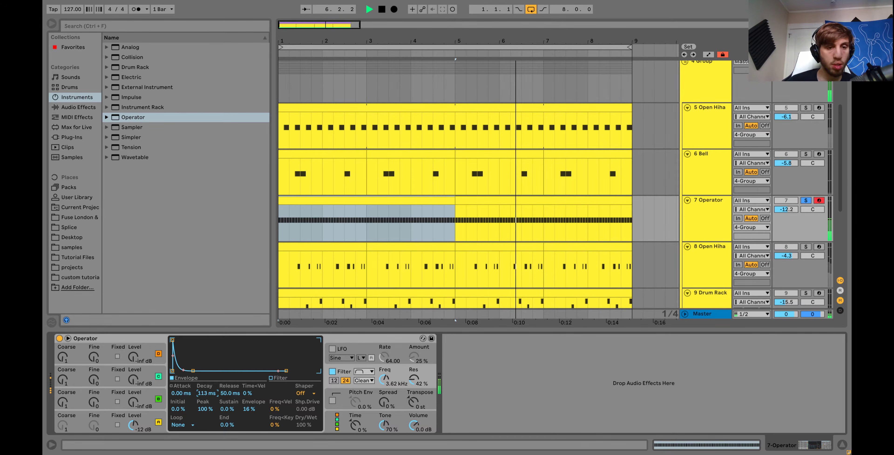
Enable Operator's LFO, set its rate to 72.57 and amount to 12%, and unsolo the track.
click(333, 349)
key(space)
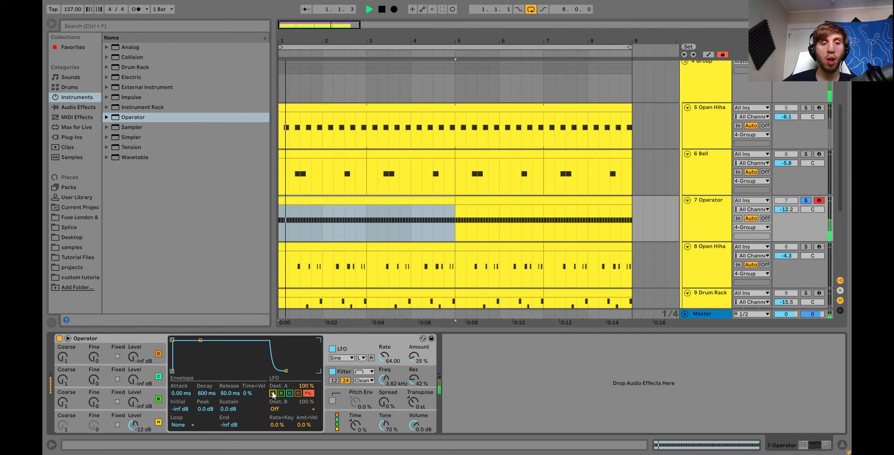
drag(414, 356, 418, 361)
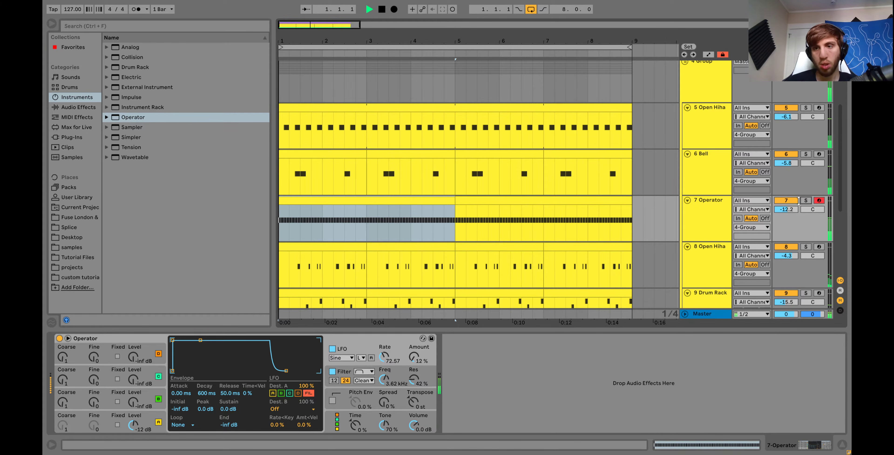
Raise the Operator track's volume to -6.9 dB and, with it soloed, set Operator's filter frequency to 5.44 kHz.
drag(790, 208, 790, 208)
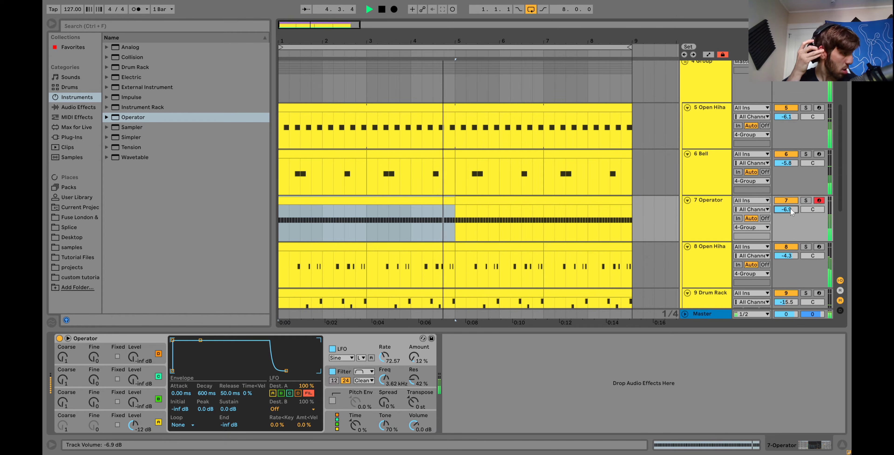
click(807, 200)
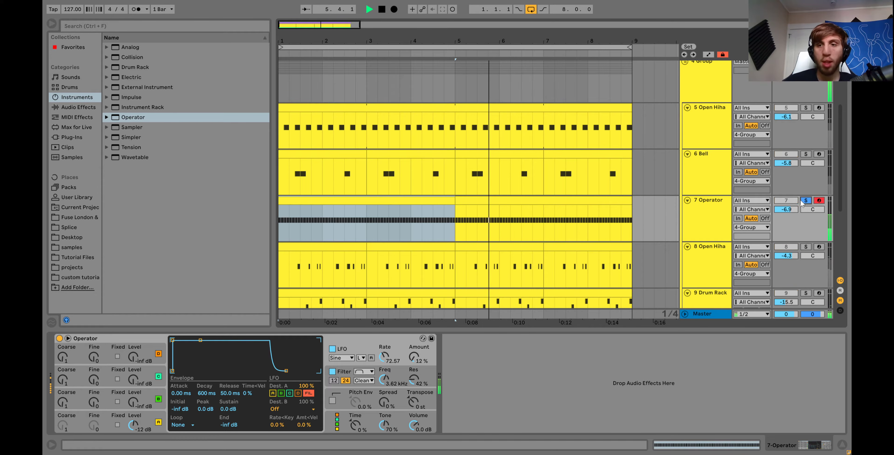
key(space)
key(space)
drag(383, 381, 383, 385)
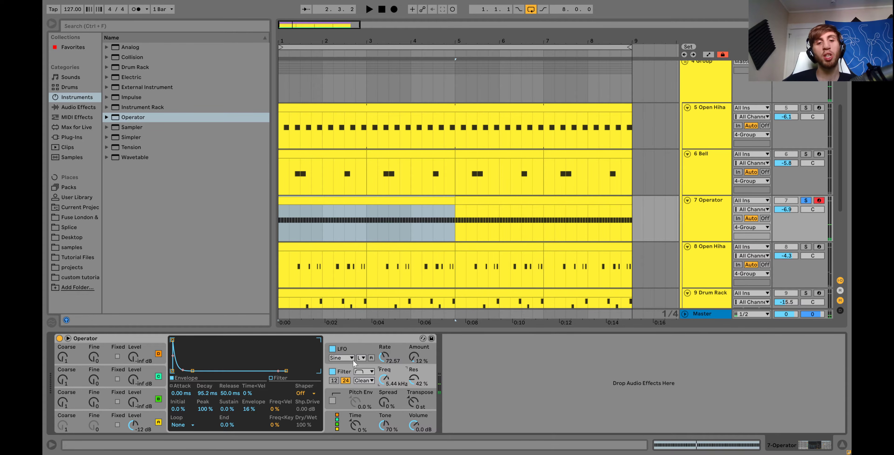
Set Operator's LFO rate to 84.67 and its amount to 28% during playback.
click(346, 357)
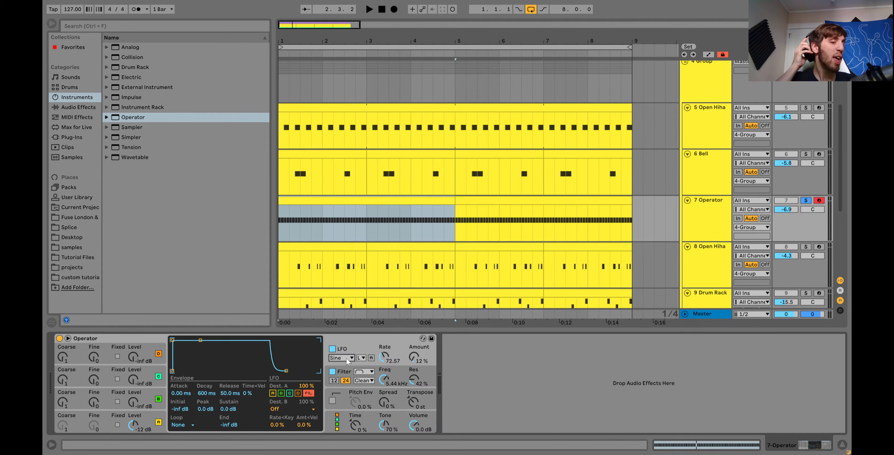
key(space)
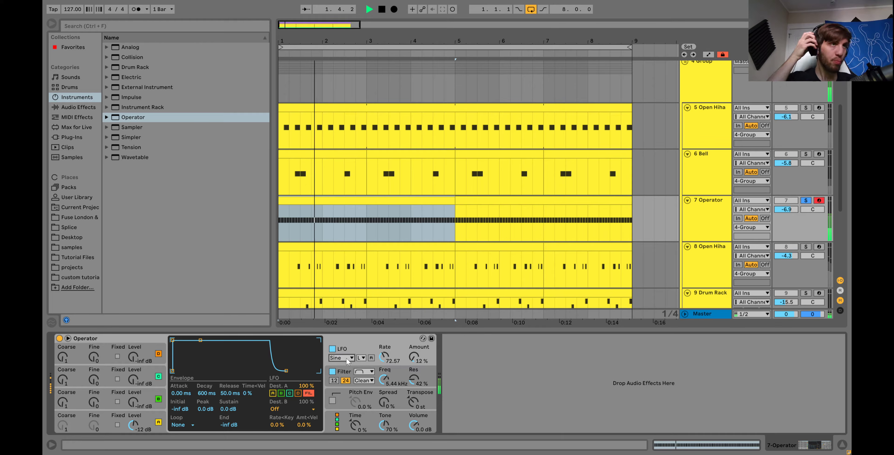
drag(385, 357, 384, 348)
click(421, 361)
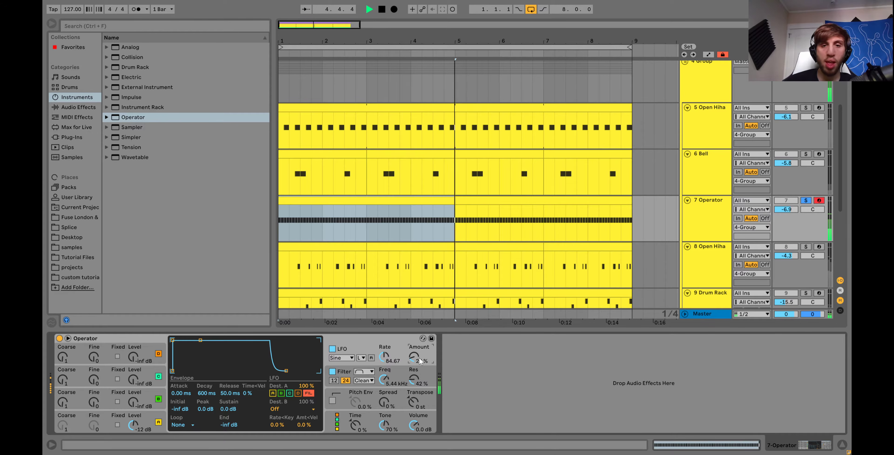
Compare the full mix with the Operator track muted and unmuted, and solo the track again.
click(807, 201)
click(783, 209)
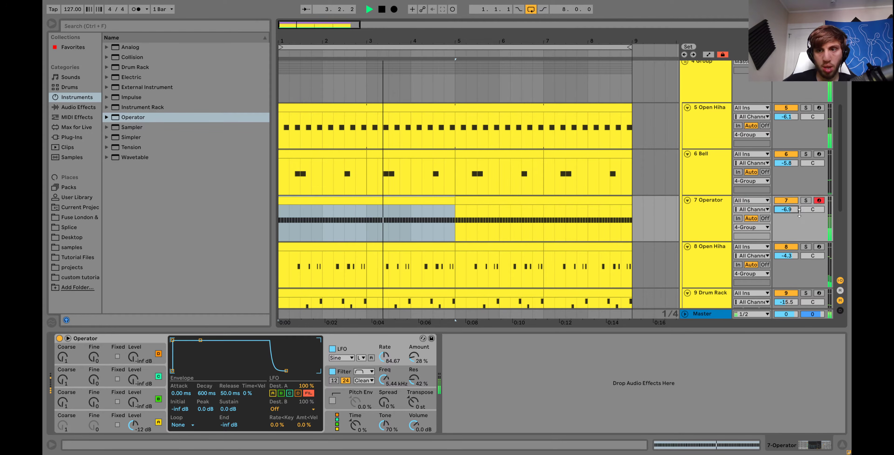
click(786, 200)
click(786, 201)
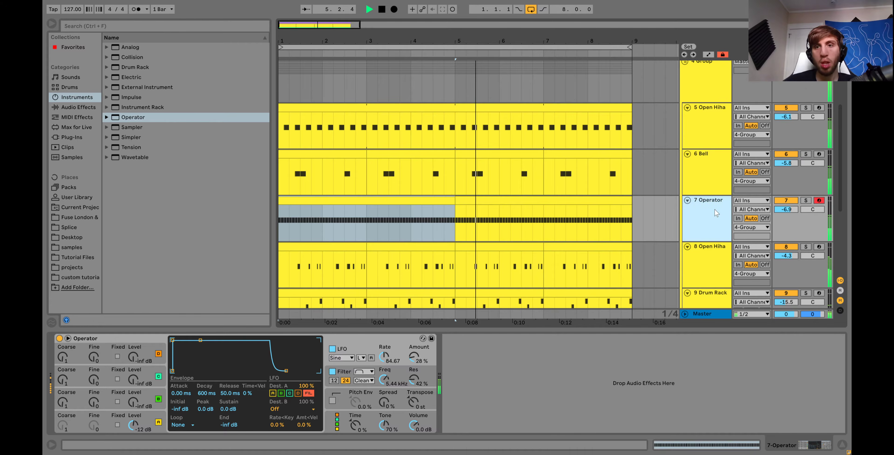
scroll(717, 209, up, 3)
scroll(718, 181, down, 2)
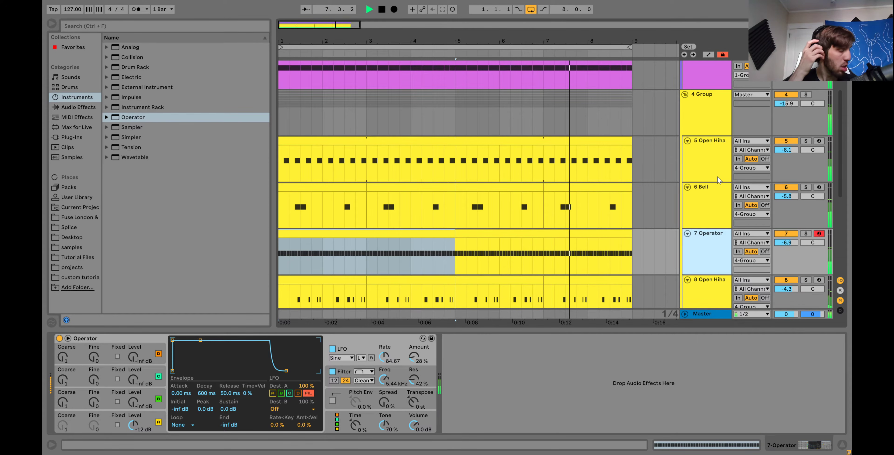
click(806, 234)
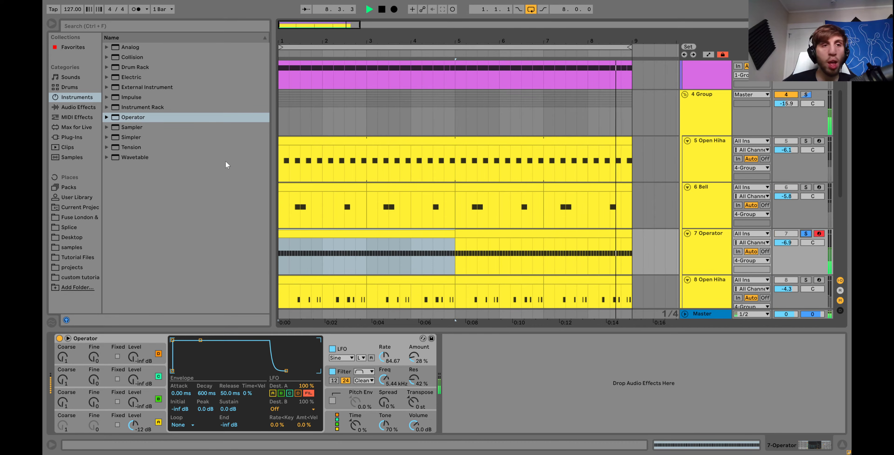
Try an Erosion effect on the Operator track at 1.74 kHz with amount 167, and remove it.
click(87, 108)
scroll(160, 236, down, 3)
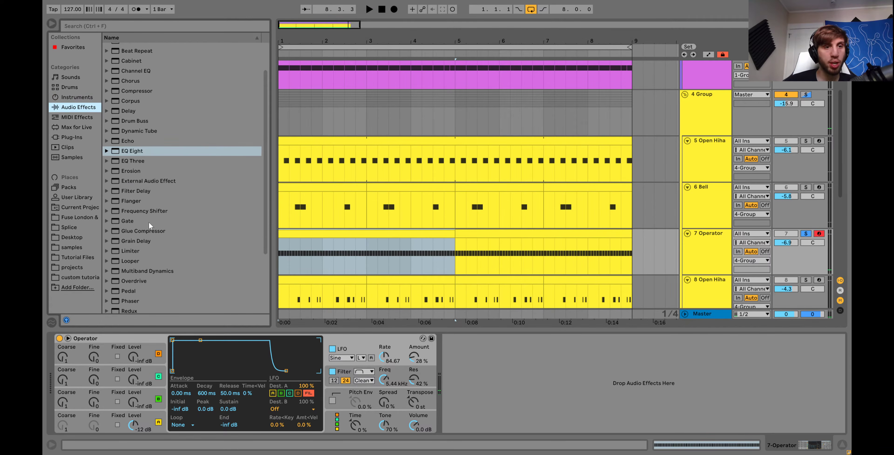
click(126, 171)
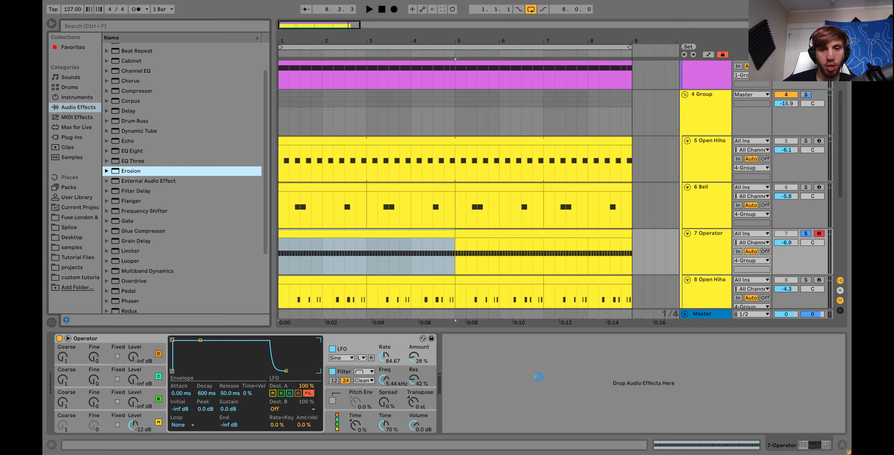
key(space)
drag(539, 377, 480, 352)
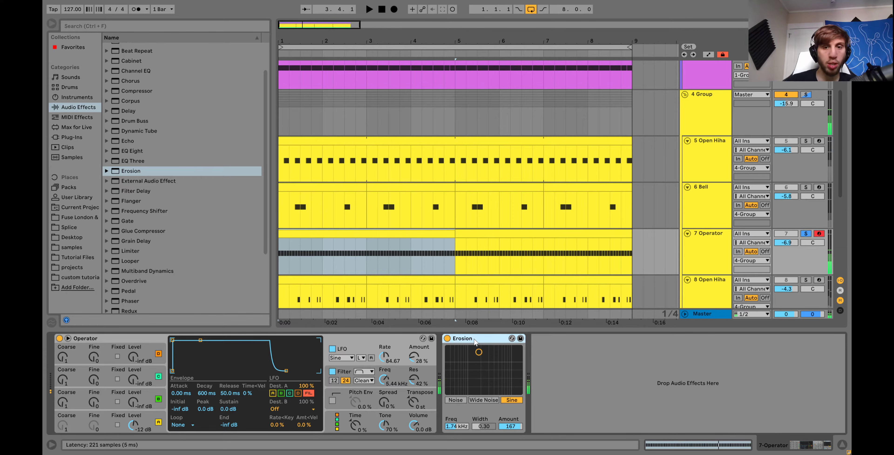
key(Delete)
Add Redux after Operator and raise its downsample to 4.62 while the loop plays.
scroll(226, 296, down, 3)
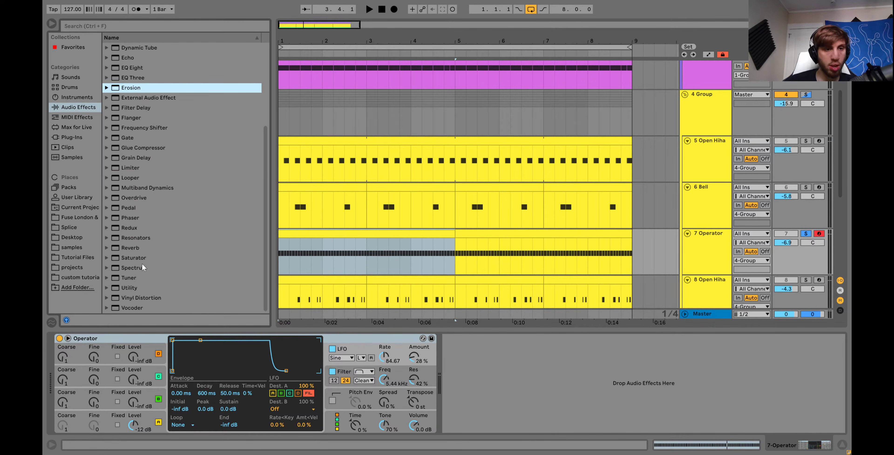
double_click(125, 229)
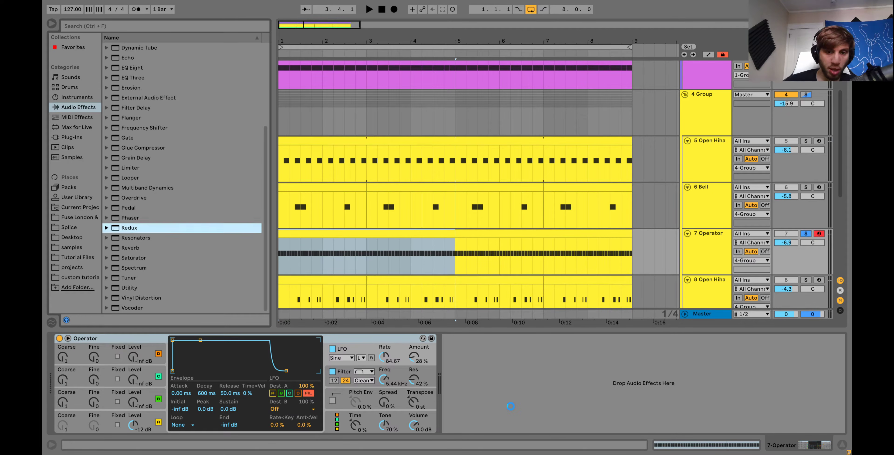
key(space)
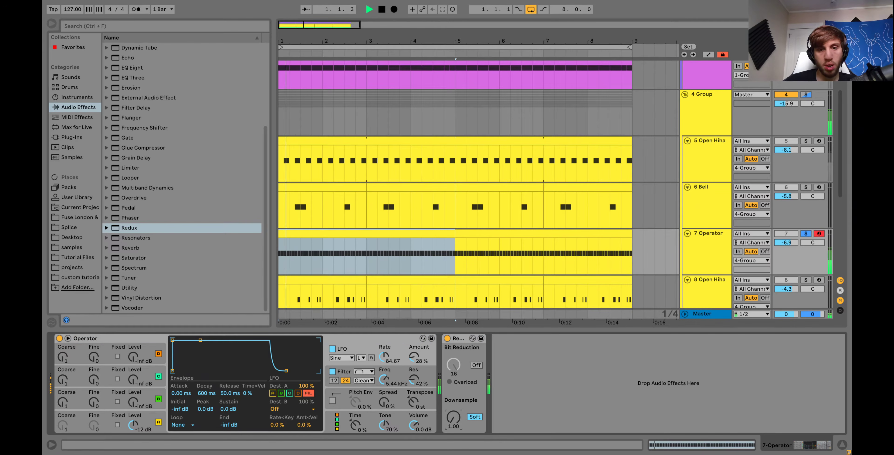
drag(454, 421, 456, 421)
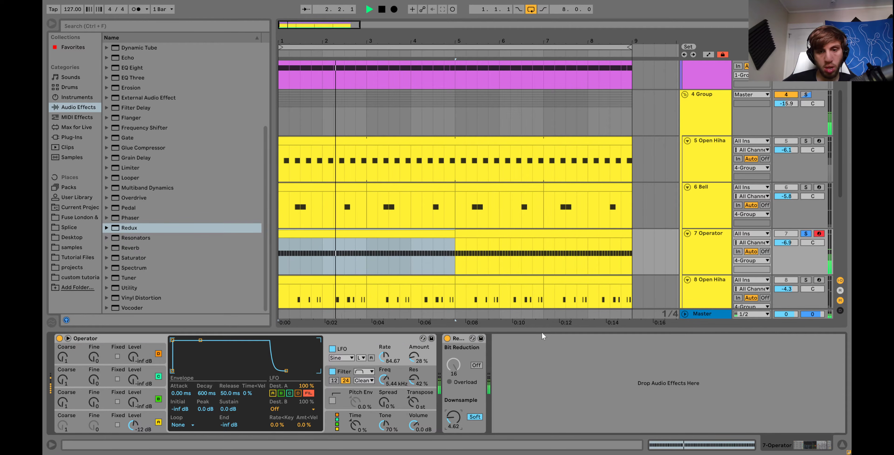
Unsolo the Operator track, set Redux's downsample to 2.10, and raise the track's volume to -5.9 dB in the full mix.
click(806, 234)
key(space)
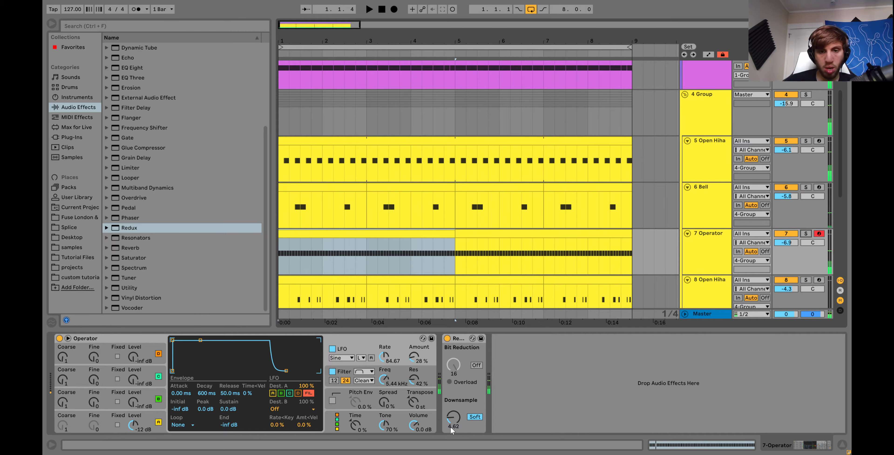
drag(451, 427, 451, 431)
key(space)
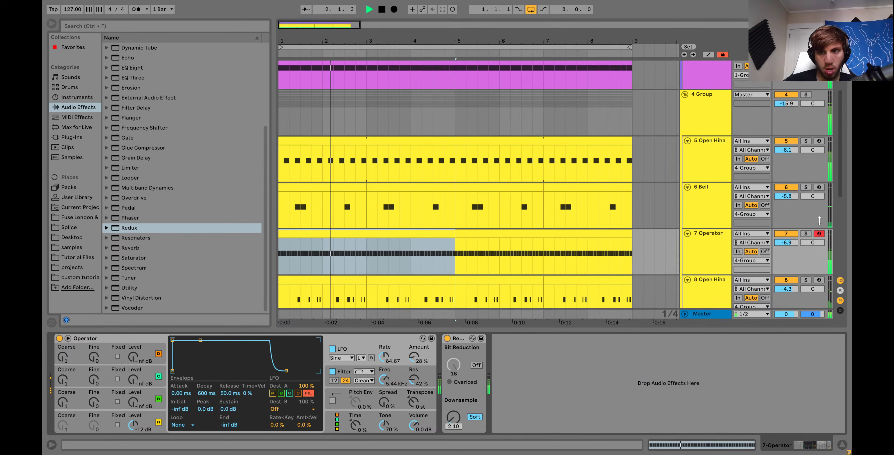
Solo the Operator track and add a high-pass Auto Filter after Redux, set to 227 Hz with 15% resonance.
click(806, 234)
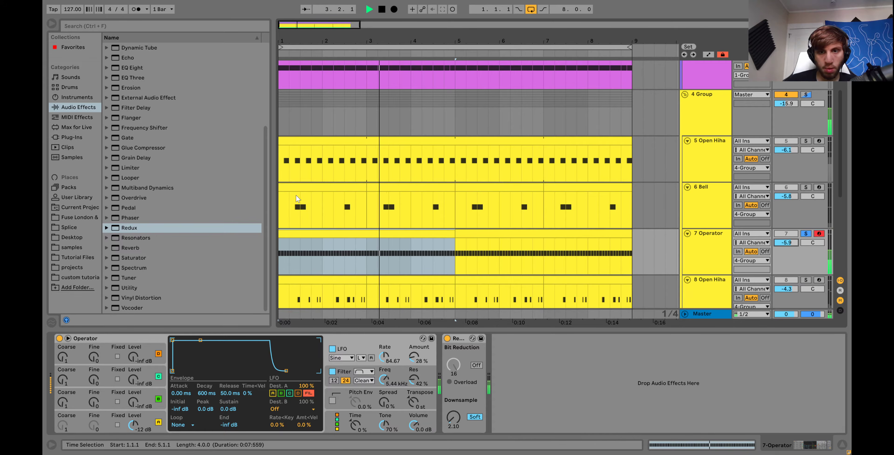
key(space)
scroll(134, 87, up, 4)
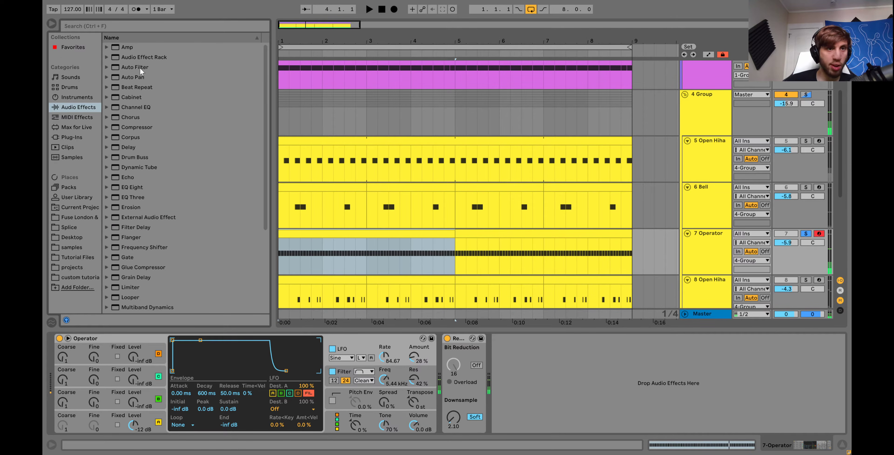
click(138, 68)
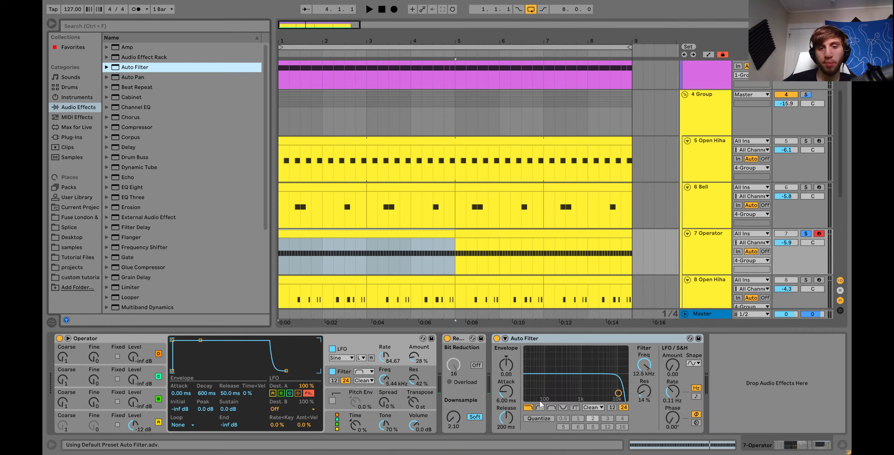
click(540, 406)
key(space)
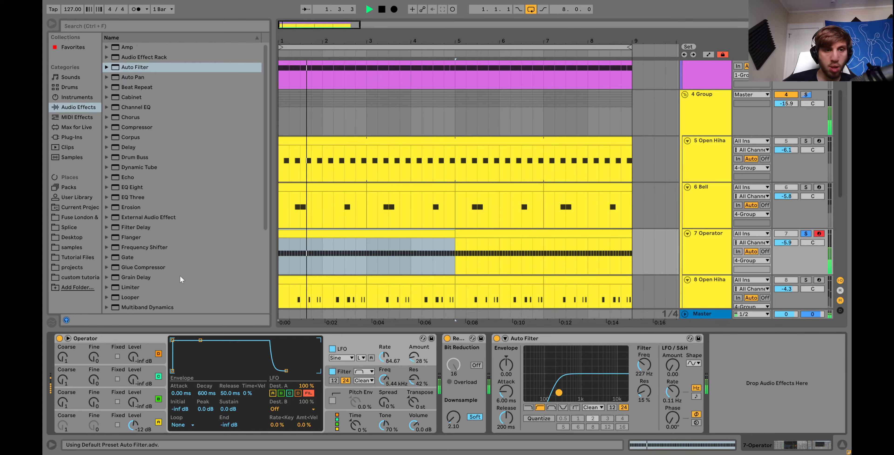
Insert Drum Buss between Redux and Auto Filter on the Operator track, with Medium drive, 17% crunch and 20.0 kHz damp.
scroll(140, 162, down, 2)
key(space)
mouse_move(129, 139)
mouse_down()
mouse_move(523, 394)
mouse_move(508, 389)
mouse_up()
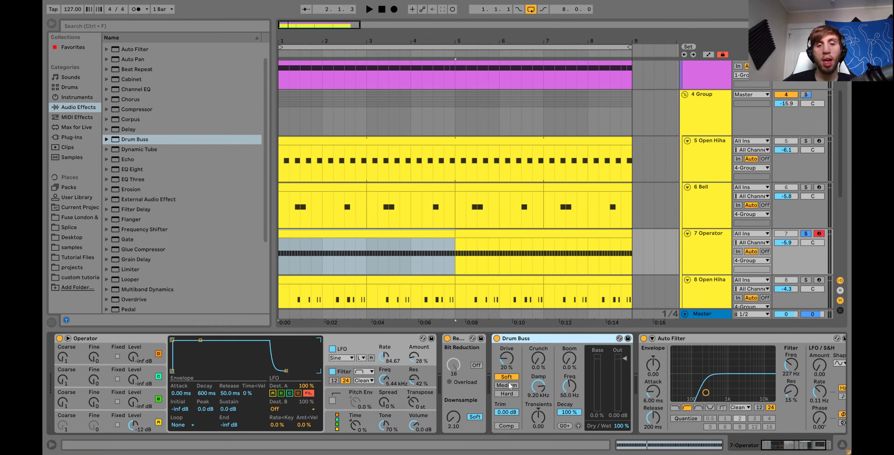
click(508, 386)
key(space)
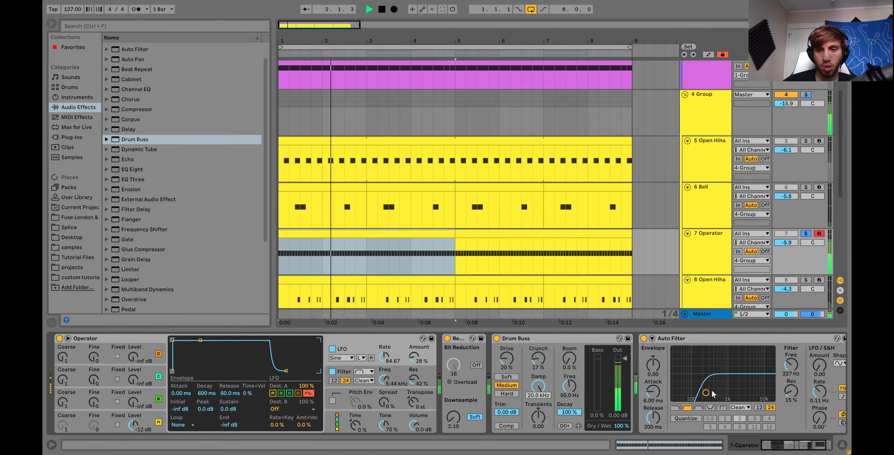
Raise the Auto Filter cutoff to 844 Hz with 12% resonance, and set the unsoloed Operator track's volume to -10.3 dB.
drag(707, 393, 725, 394)
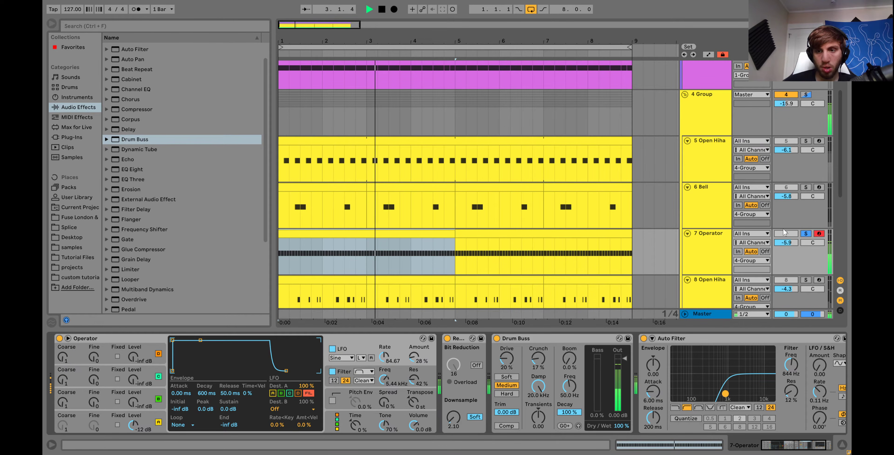
click(806, 234)
key(space)
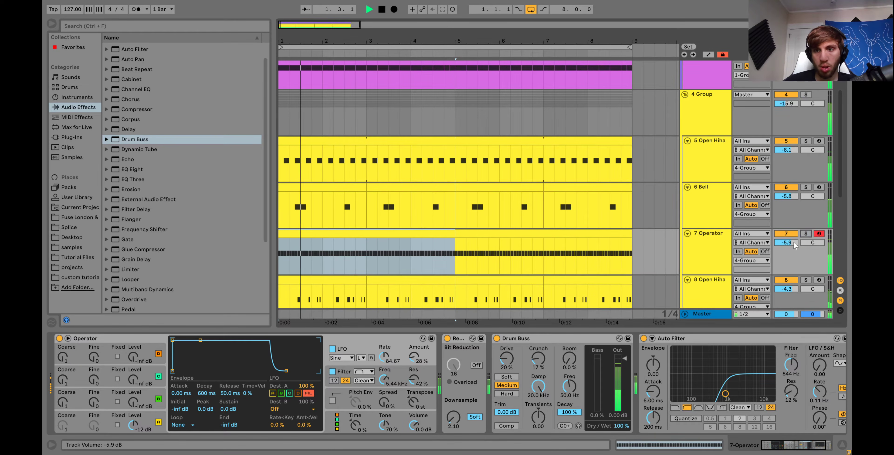
drag(795, 242, 795, 247)
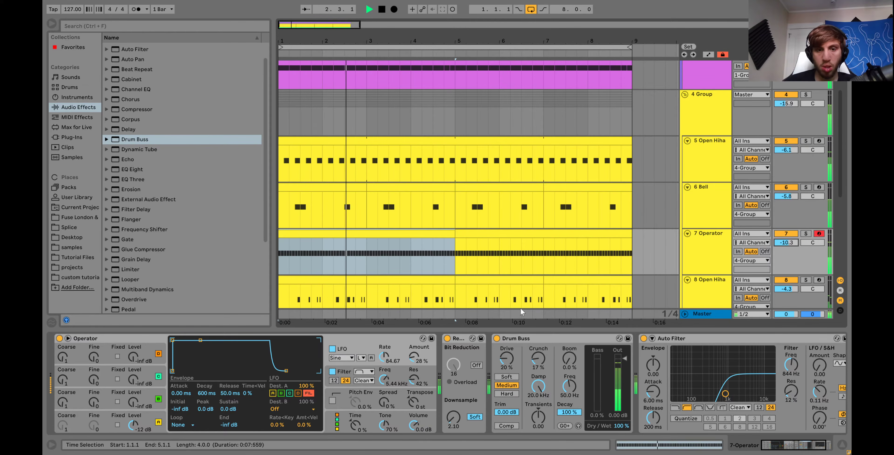
Set Operator's filter frequency to 6.67 kHz, and undo a trial reduction of Redux's downsample.
drag(385, 382, 385, 378)
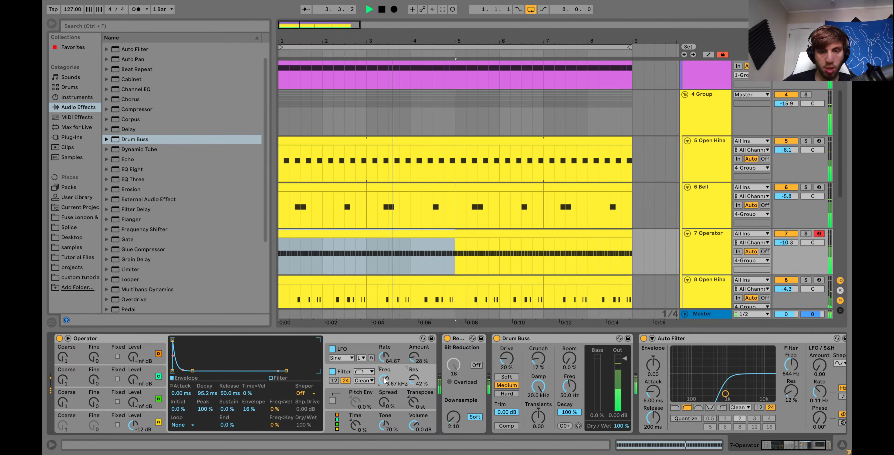
drag(453, 421, 453, 424)
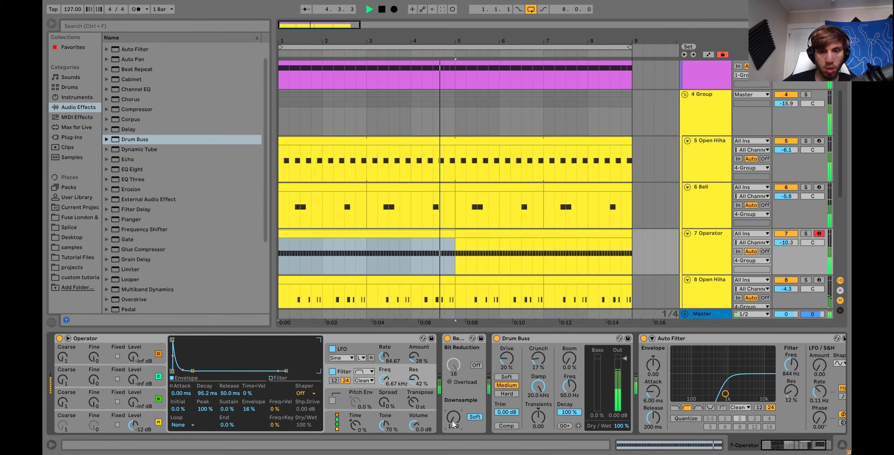
key(ctrl+z)
Select the Clap track, reset its volume to 0 dB and solo it.
scroll(761, 259, down, 3)
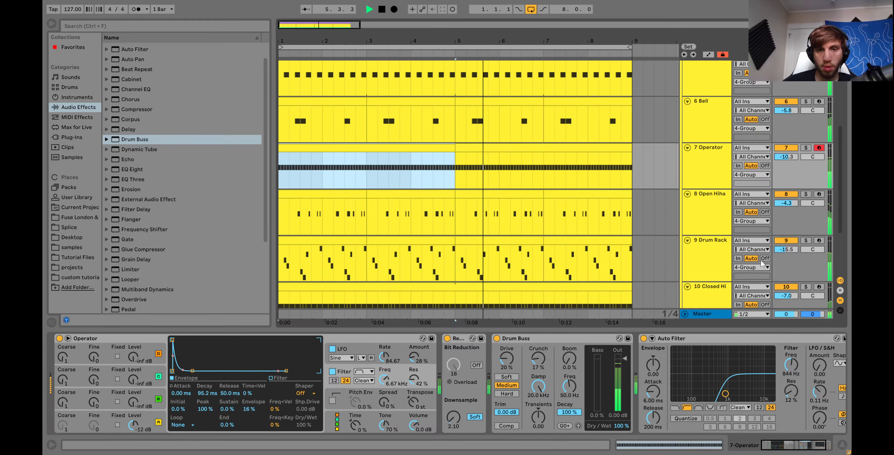
scroll(753, 243, up, 5)
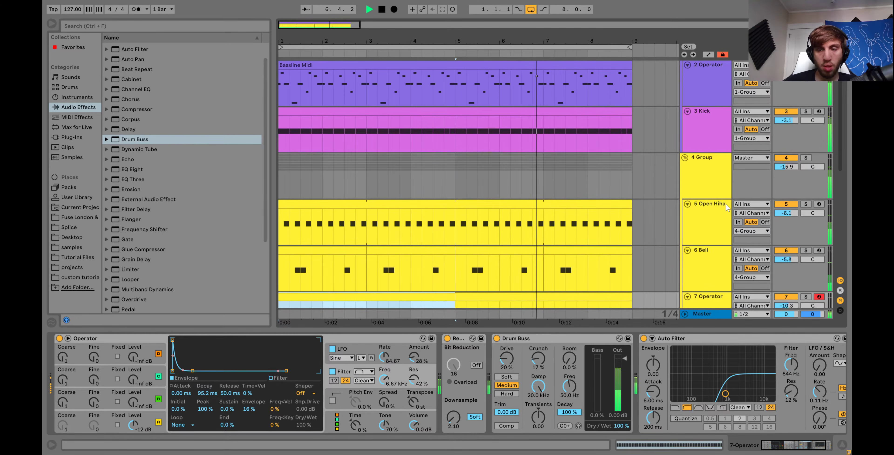
scroll(746, 209, down, 3)
scroll(747, 156, down, 2)
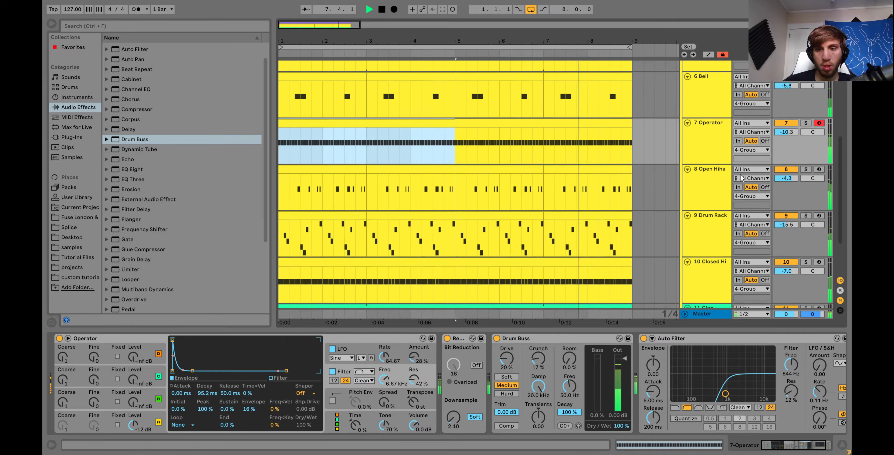
scroll(716, 258, down, 3)
click(716, 259)
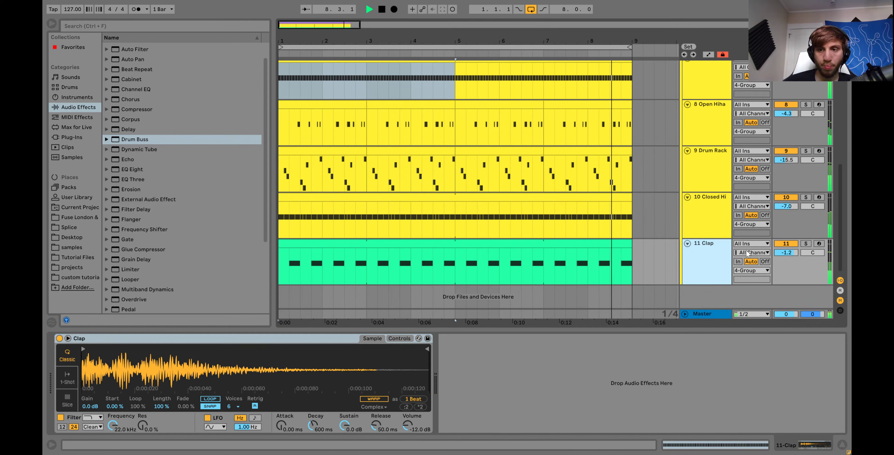
double_click(785, 253)
click(807, 243)
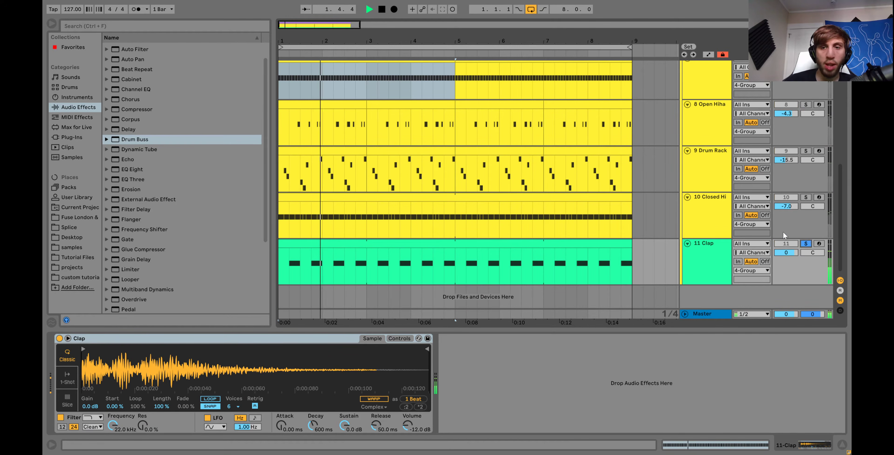
Add a Saturator to the Clap track, and set the unsoloed track's volume to -4.7 dB in the full mix.
scroll(155, 229, down, 5)
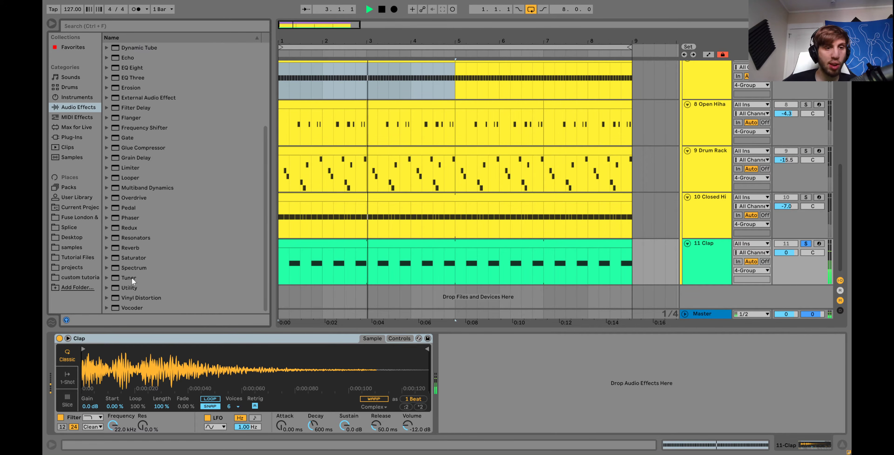
click(127, 257)
drag(127, 259, 448, 346)
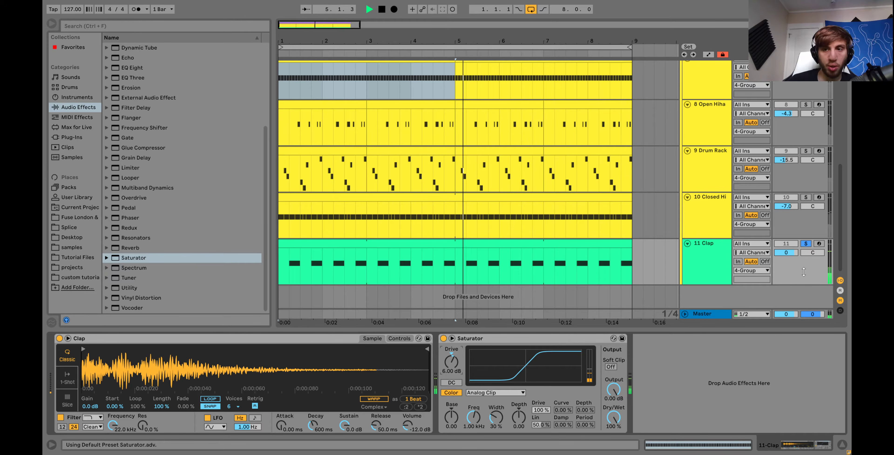
mouse_move(790, 252)
mouse_down()
mouse_move(799, 246)
mouse_move(791, 254)
mouse_up()
click(806, 244)
scroll(790, 254, down, 1)
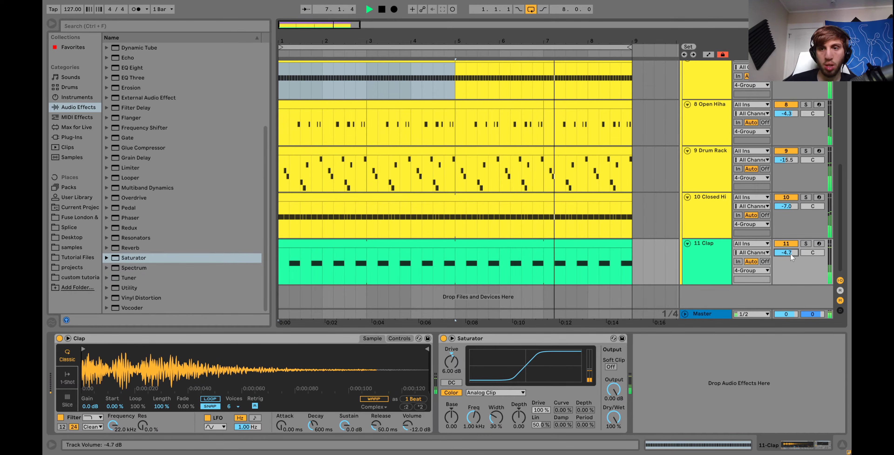
Lower the percussion Operator track's volume to -11.3 dB and stop playback.
scroll(726, 144, up, 3)
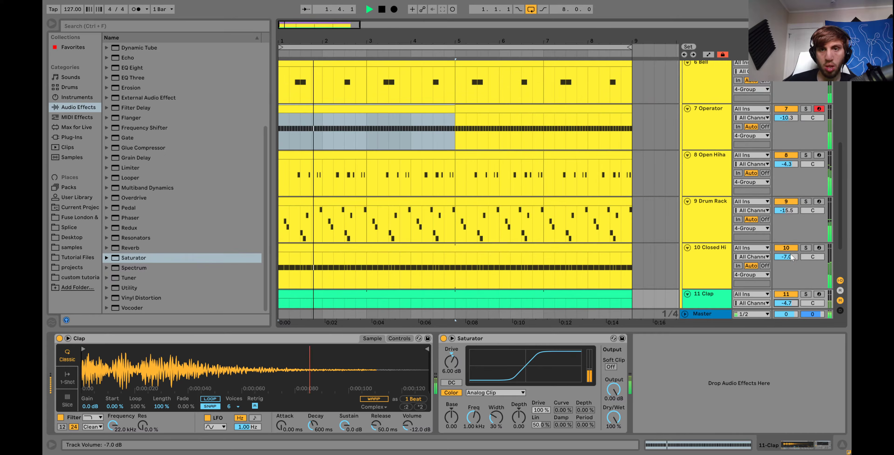
click(740, 132)
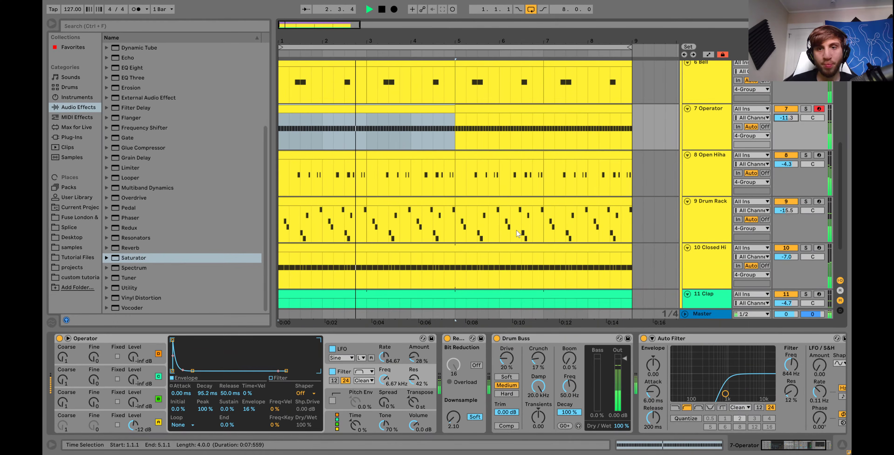
scroll(507, 212, up, 5)
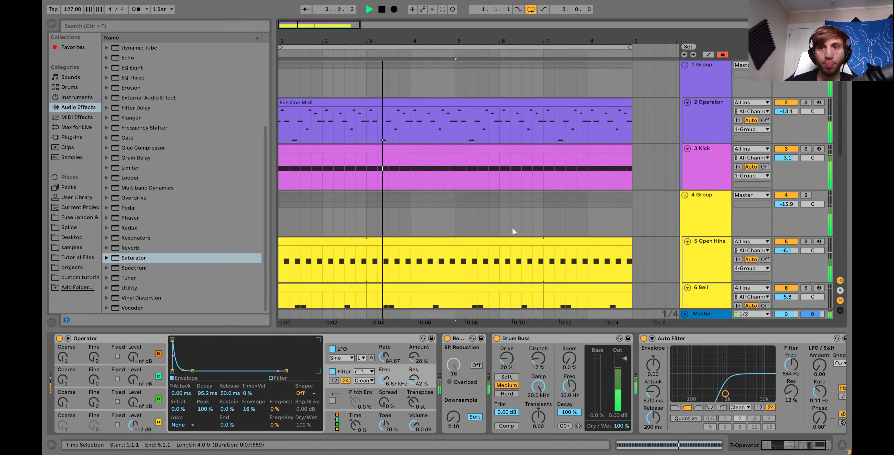
key(space)
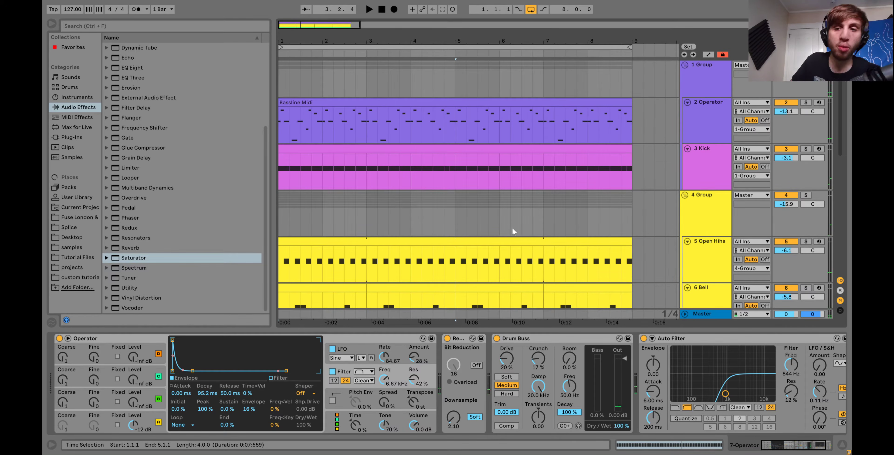
Rename the percussion group "Percussion" and the bass and kick group "Low End", and briefly play the loop.
click(700, 203)
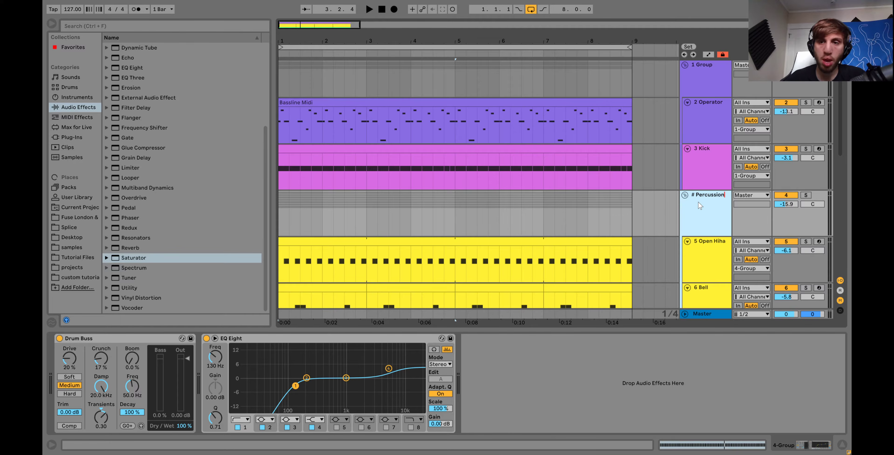
key(Return)
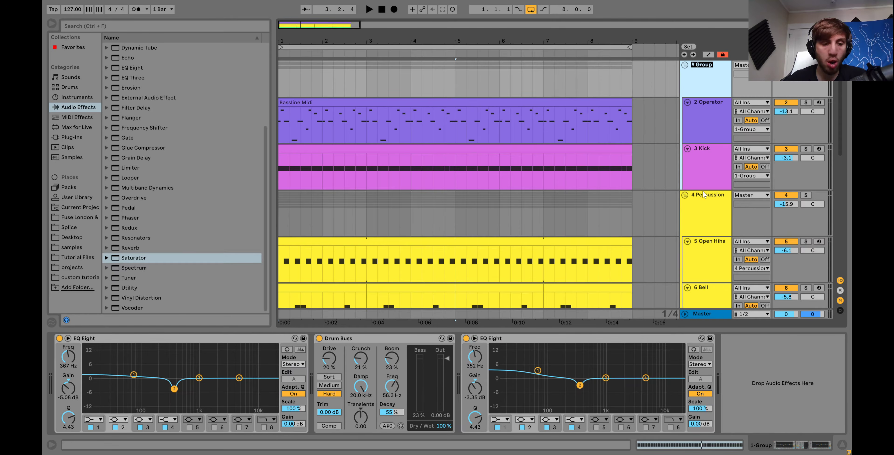
key(Return)
key(space)
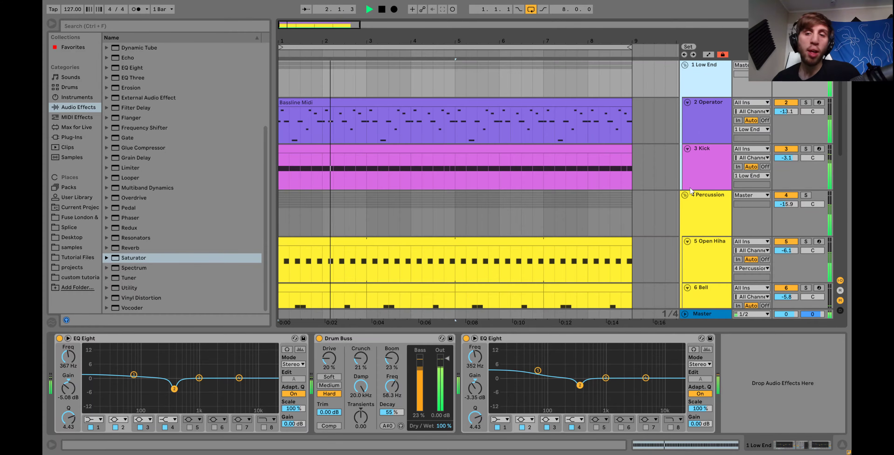
key(space)
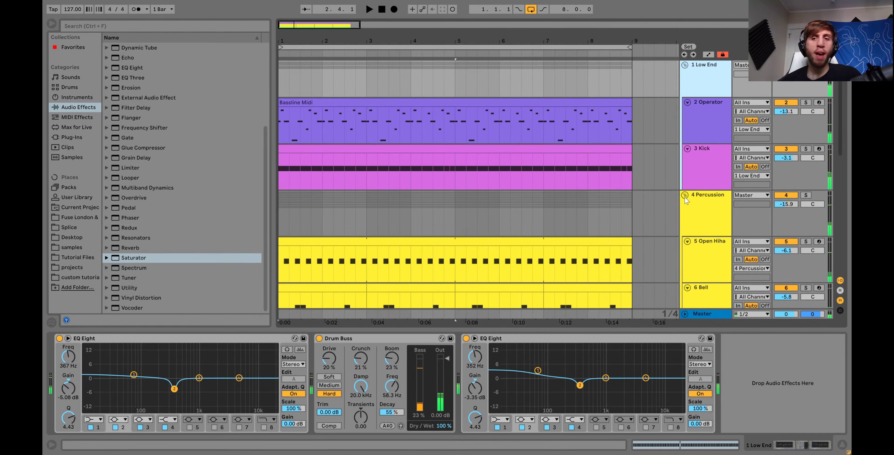
Collapse the individual tracks inside the Percussion and Low End groups to minimum height.
click(685, 196)
click(685, 196)
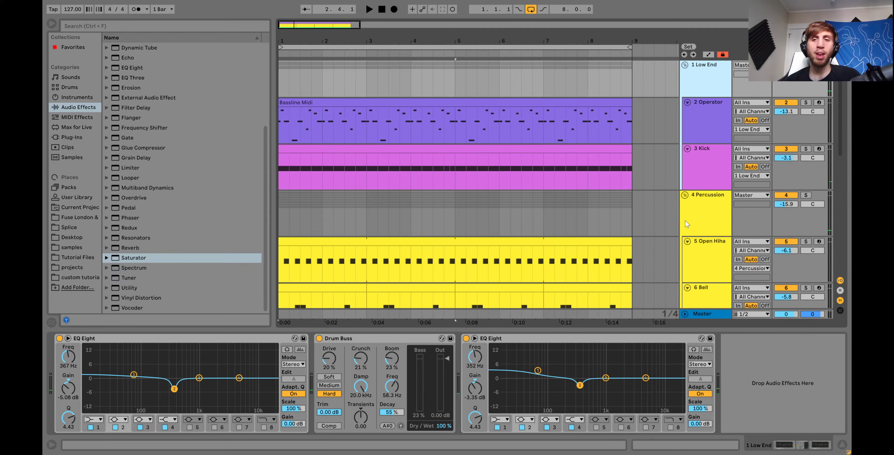
click(688, 243)
alt+click(687, 243)
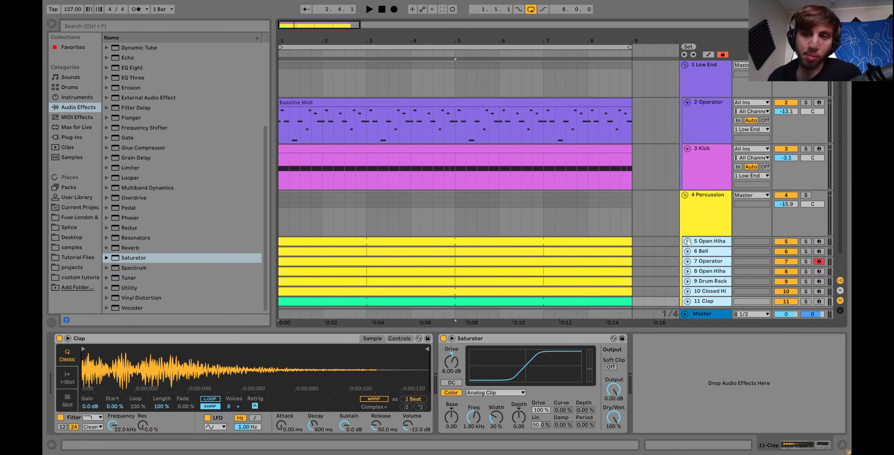
click(687, 148)
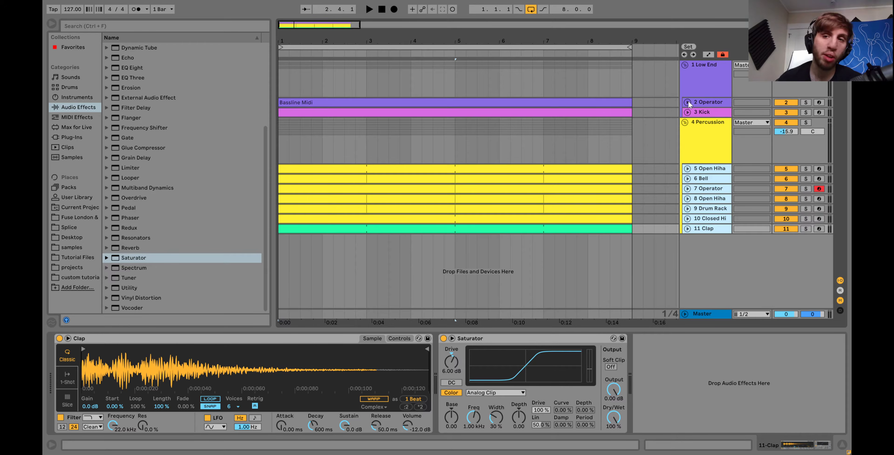
Lower the Percussion group's volume to -16.9 dB and check the balance by playing the loop.
key(space)
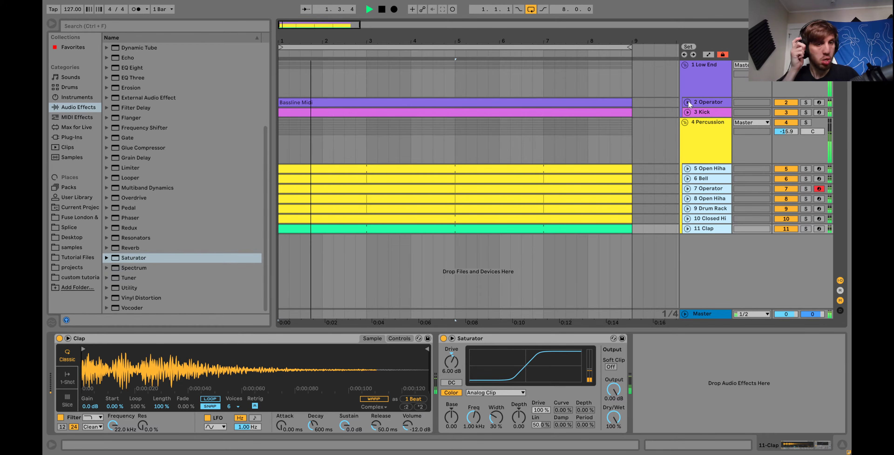
key(space)
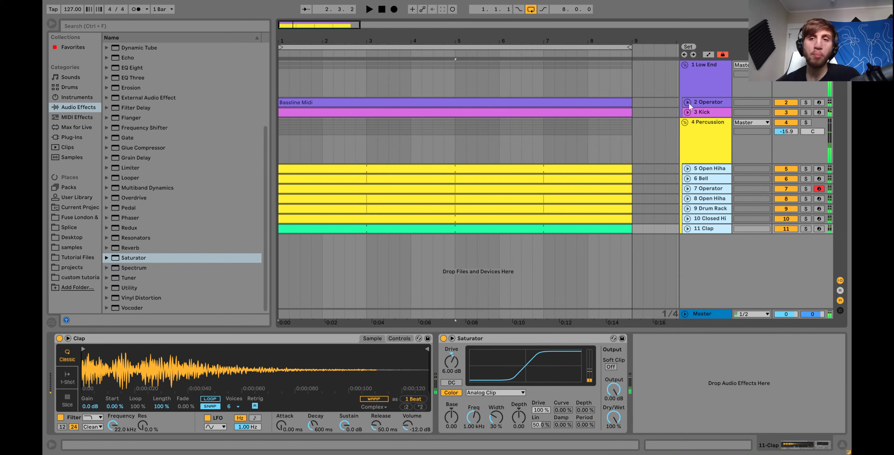
click(784, 131)
key(Down)
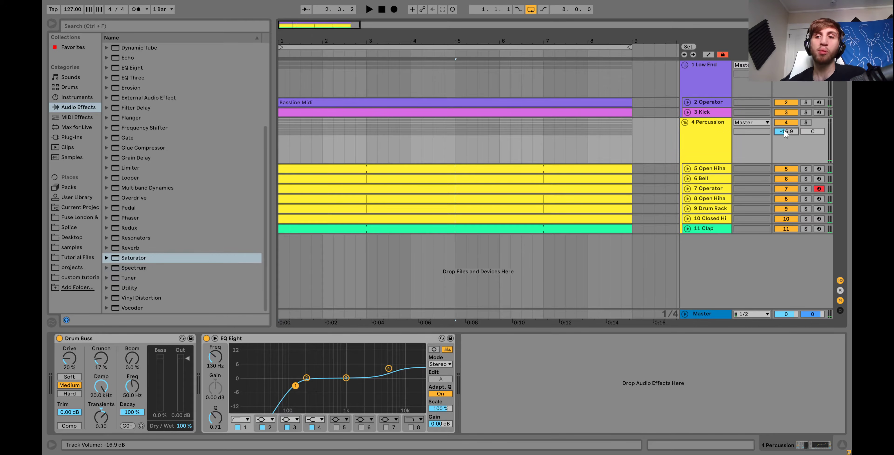
key(space)
click(692, 140)
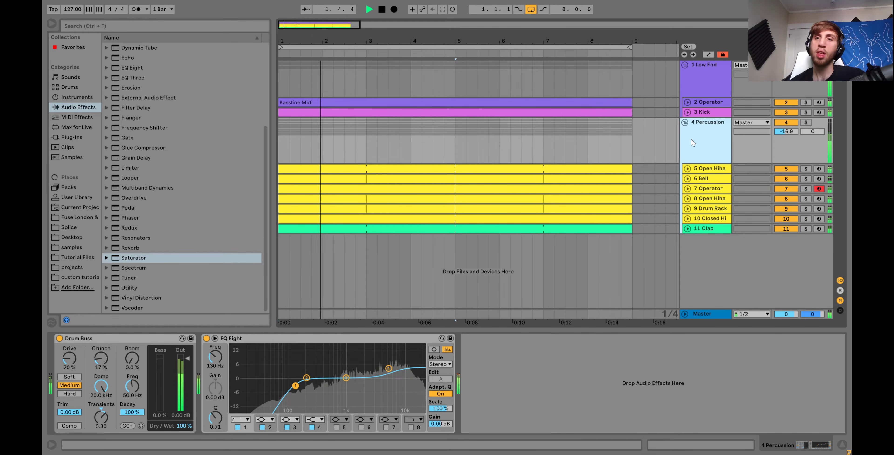
key(space)
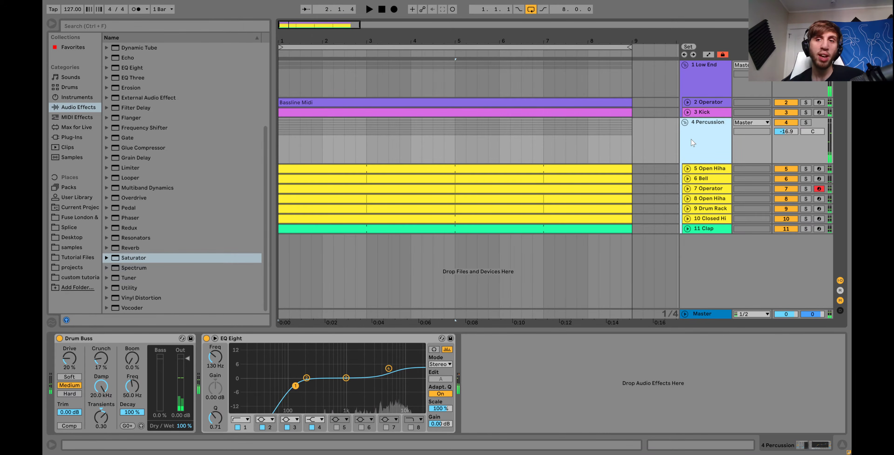
Create a new MIDI track below the Clap track and load a default Operator instrument on it.
key(ctrl+shift+t)
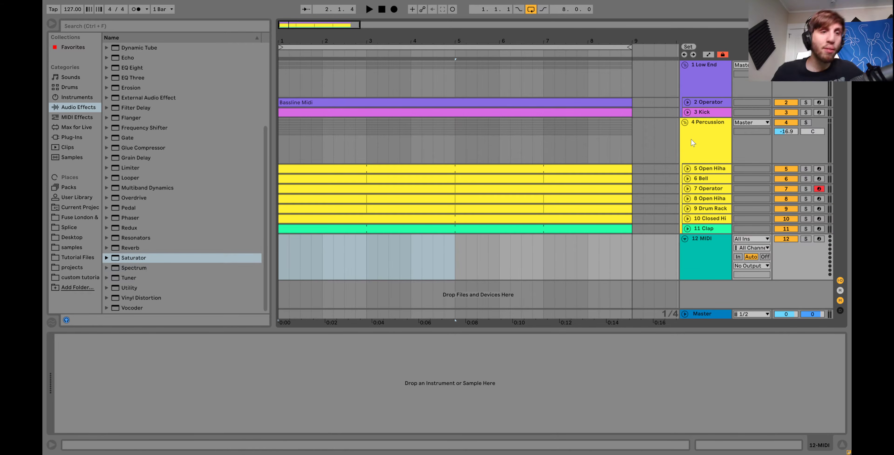
click(77, 97)
click(125, 117)
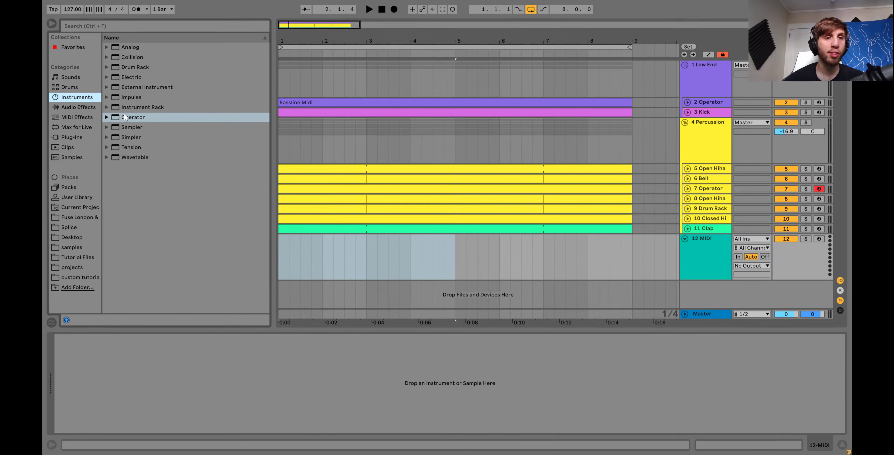
drag(135, 117, 388, 263)
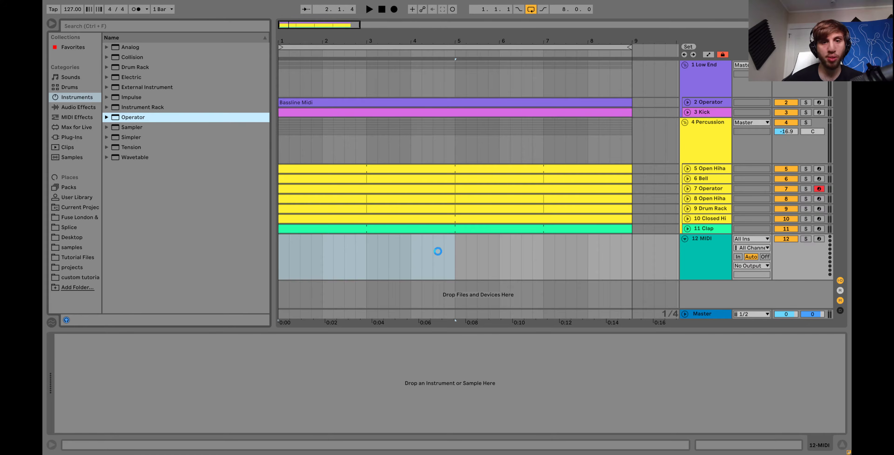
click(462, 271)
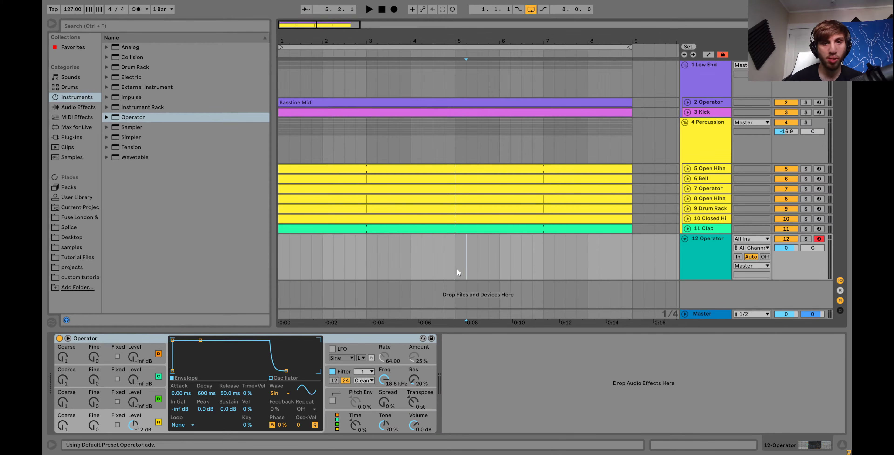
Create a four-bar MIDI clip from bar 1 on the new Operator track and place a sixteenth-long A#2 note at 1.3.1.
drag(457, 268, 300, 265)
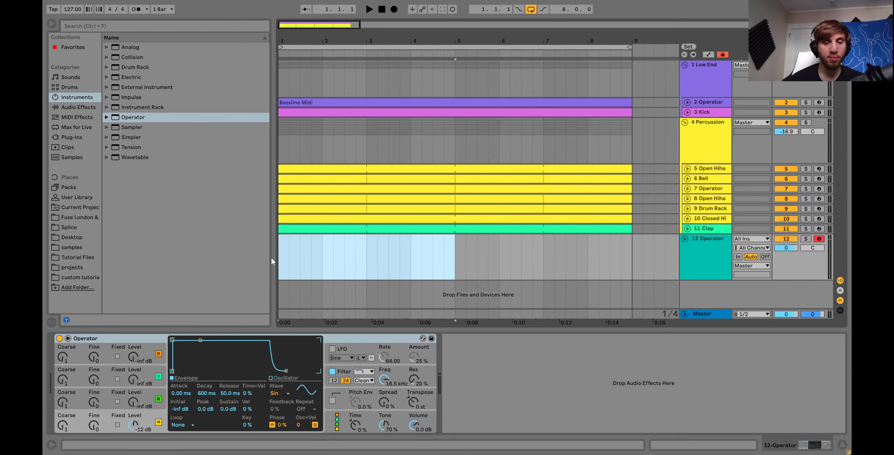
key(ctrl+shift+m)
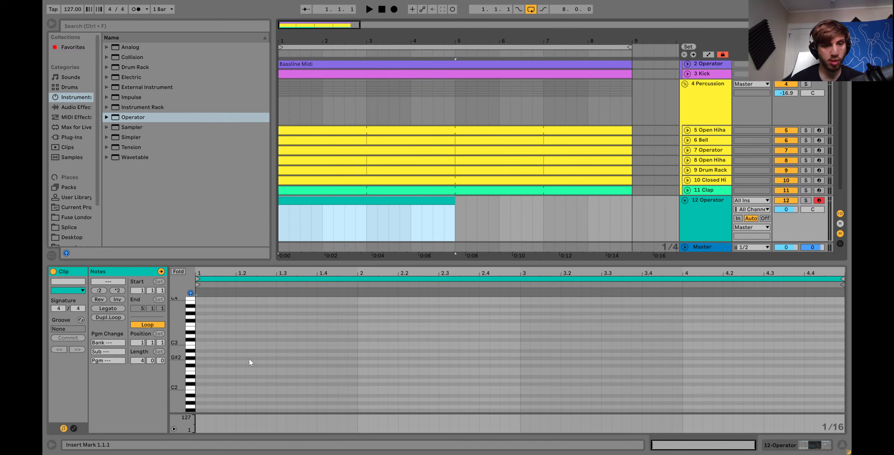
double_click(248, 350)
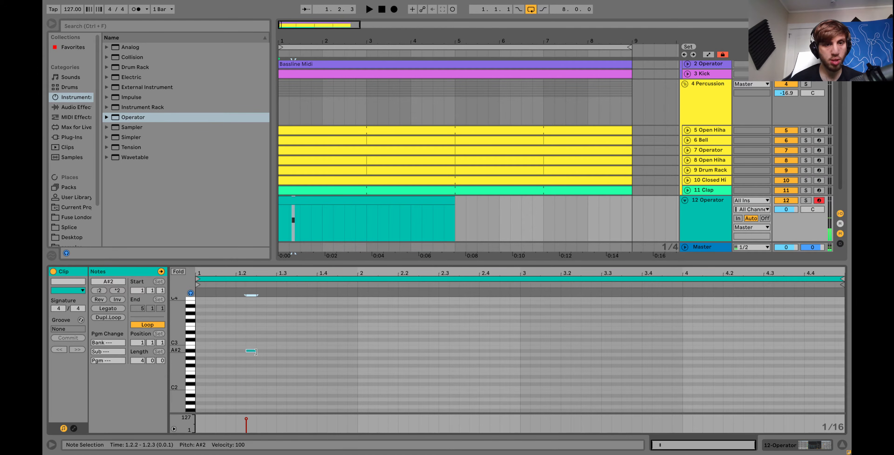
key(Right)
key(Right)
key(Right)
key(Up)
key(Up)
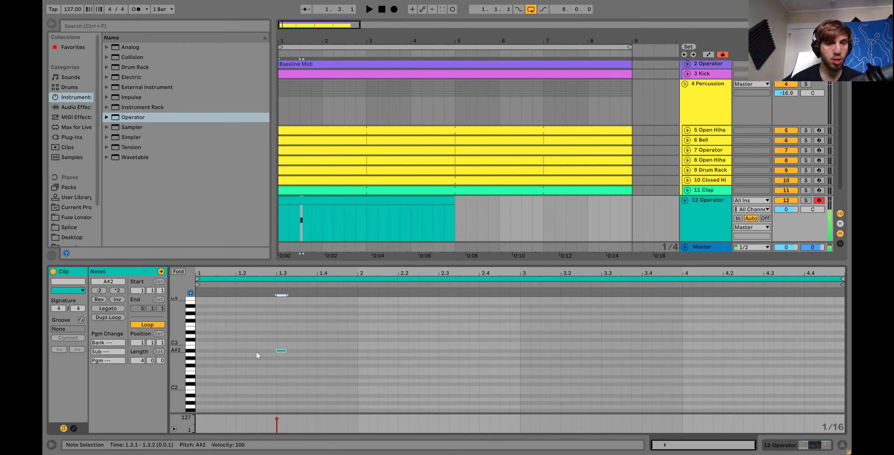
Move the A#2 note to 1.3.3 and add C3 at 1.3.1 and B2 at 1.3.2, checking the phrase against the loop.
key(space)
key(Right)
key(Right)
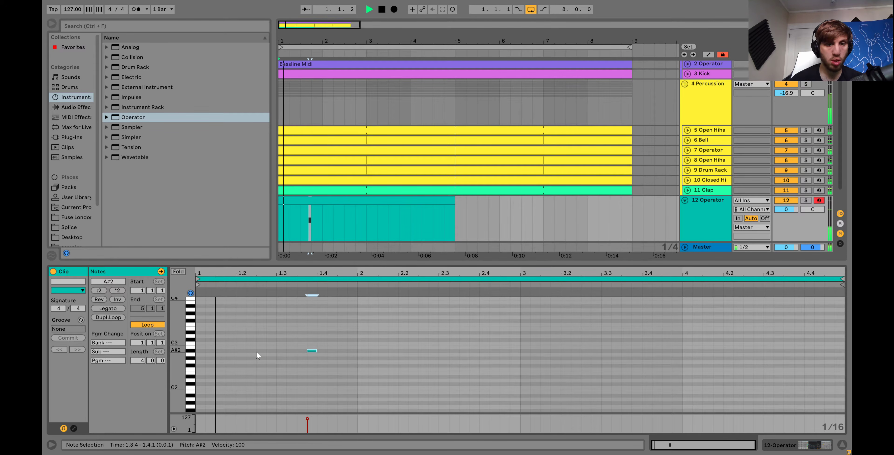
key(space)
double_click(282, 343)
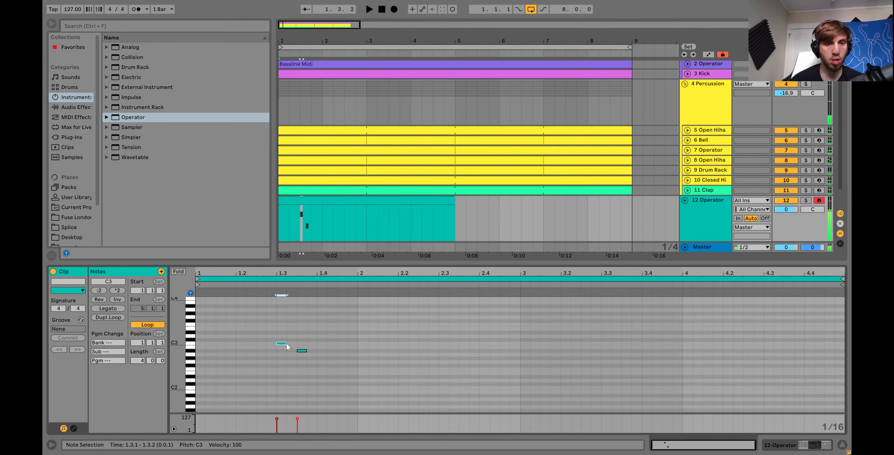
key(space)
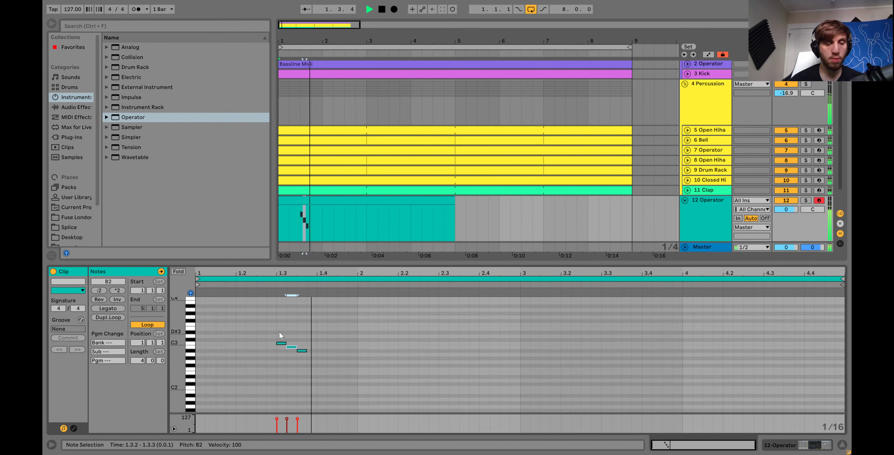
key(space)
Shorten the three synth notes slightly and raise the first one to D#3.
drag(278, 332, 304, 359)
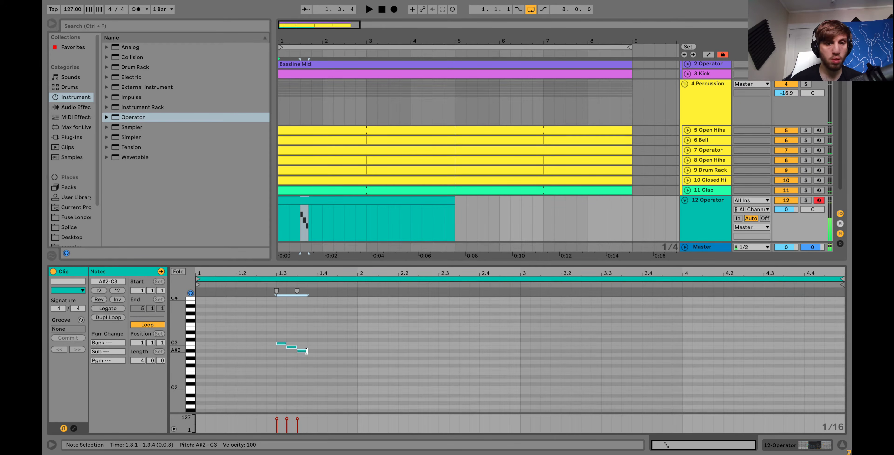
click(279, 343)
key(Up)
key(Up)
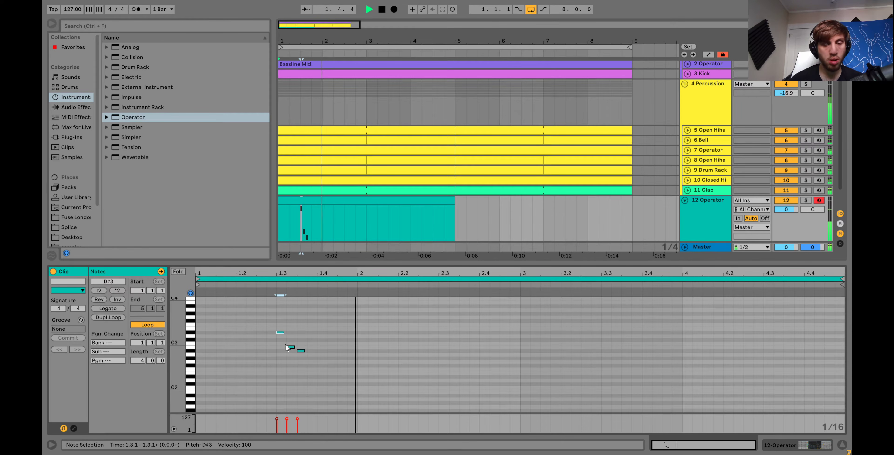
Trim the synth clip to its first two bars and duplicate it once to cover bars 3 and 4.
click(365, 227)
key(space)
drag(328, 206, 276, 204)
key(space)
key(ctrl+d)
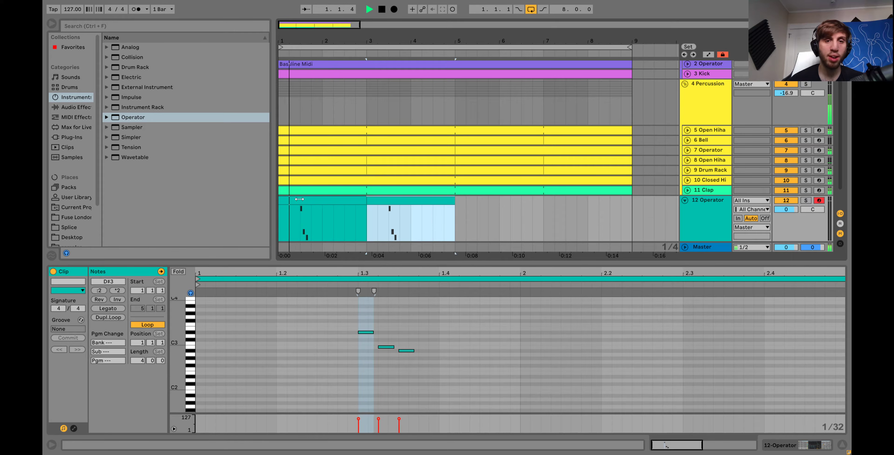
Duplicate both two-bar synth clips across bars 5 to 8 and consolidate all four into one eight-bar clip.
shift+click(305, 200)
key(ctrl+d)
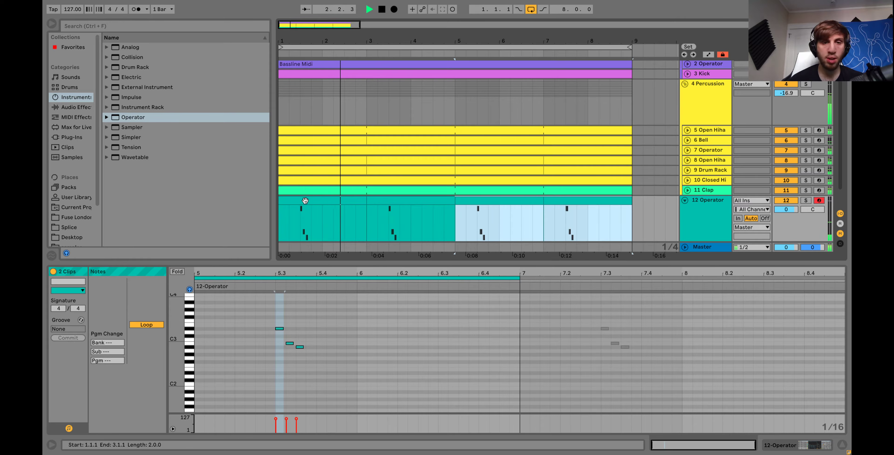
shift+click(305, 200)
key(ctrl+j)
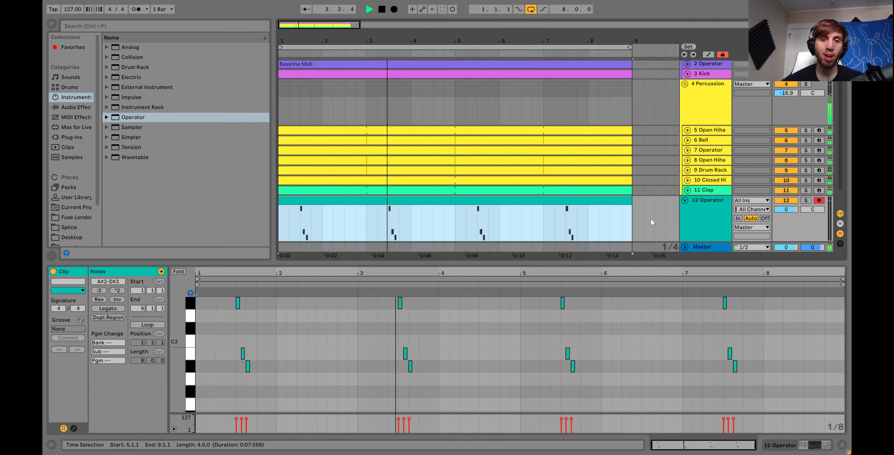
click(706, 218)
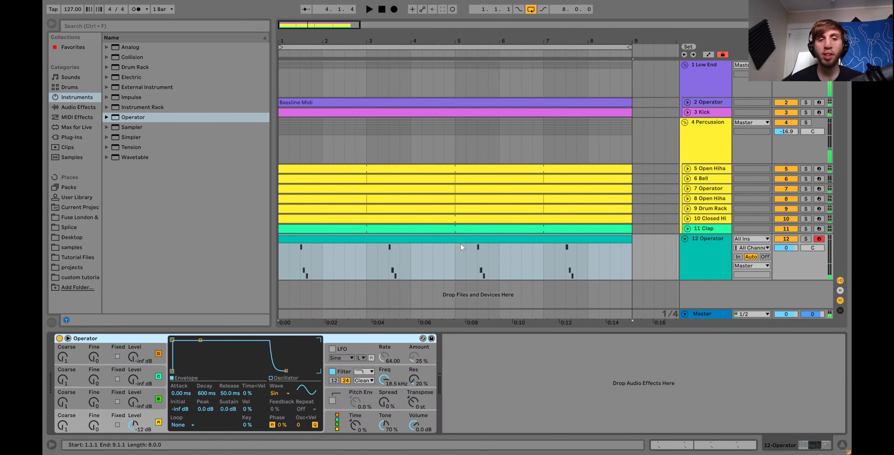
Open the MIDI clip on track 12 and transpose its D#3 notes in bars 3 and 7 down to A#2.
double_click(437, 240)
drag(389, 348, 413, 298)
drag(693, 322, 767, 296)
key(Down)
key(Down)
key(Down)
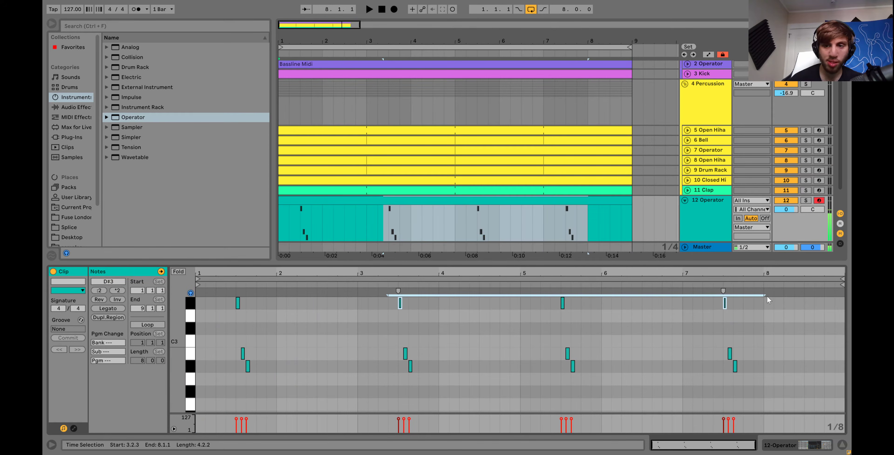
key(Down)
key(Down)
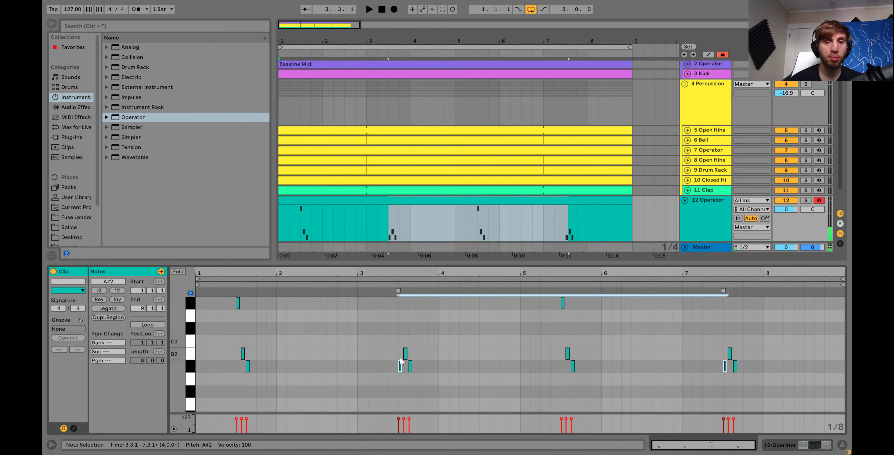
key(space)
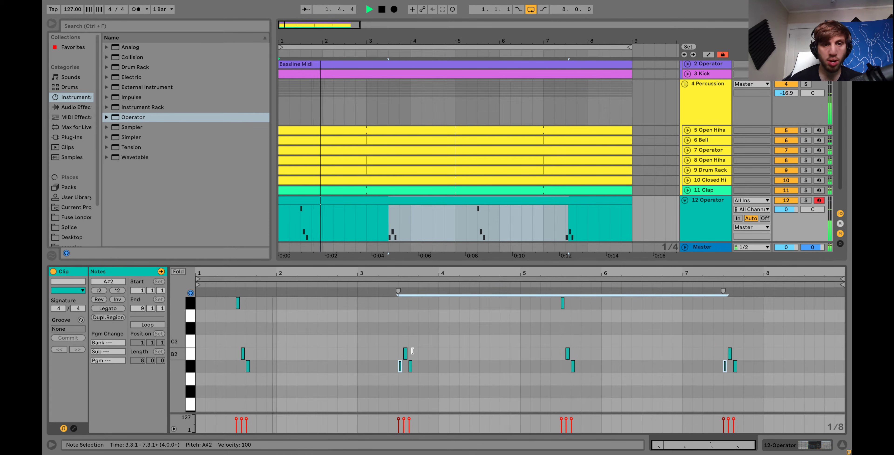
click(444, 361)
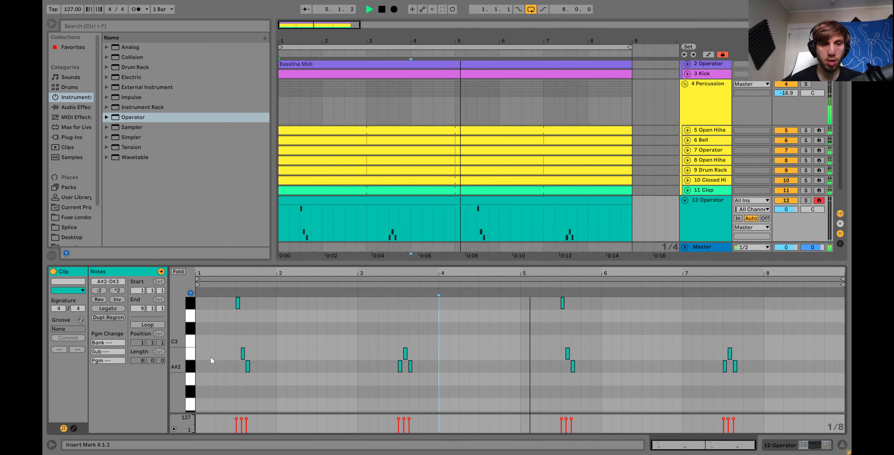
Raise all the B2 notes in the clip to C#3 and play the changed melody.
key(space)
click(191, 358)
key(Up)
key(space)
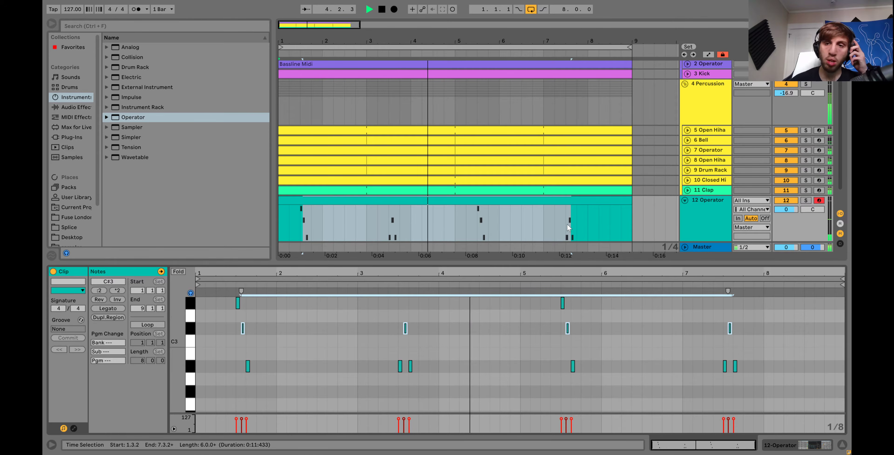
Solo the track 12 Operator during playback and set its track volume to -3.9 dB.
key(space)
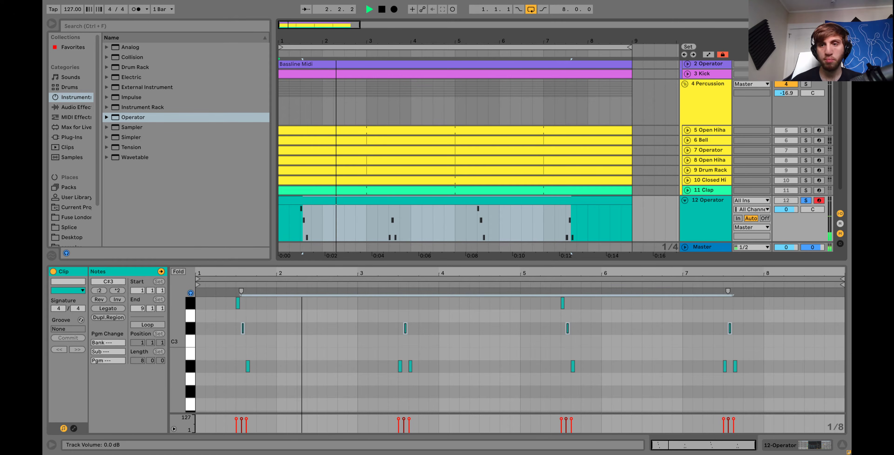
drag(775, 210, 784, 210)
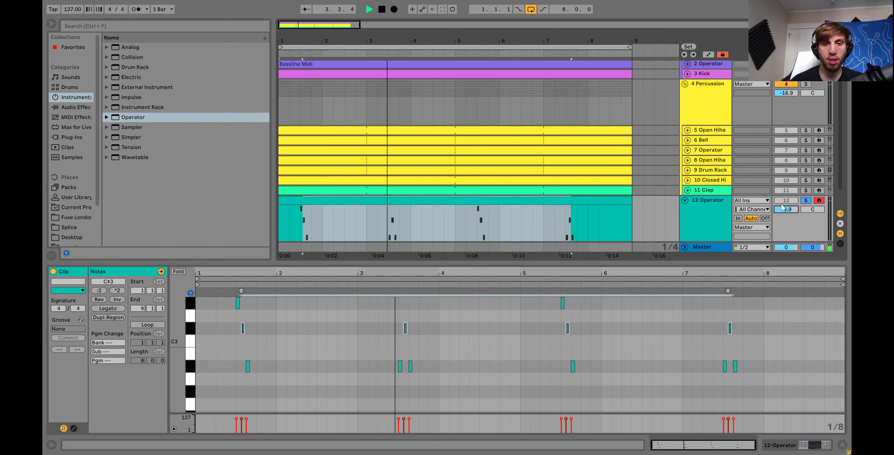
Set Operator's oscillators B and C to coarse 0.5, with levels of -21 dB and -25 dB respectively.
click(728, 210)
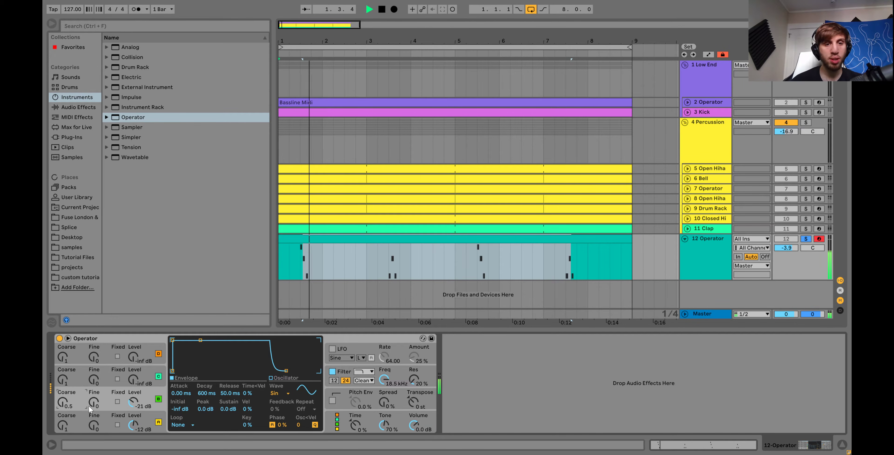
drag(134, 387, 134, 378)
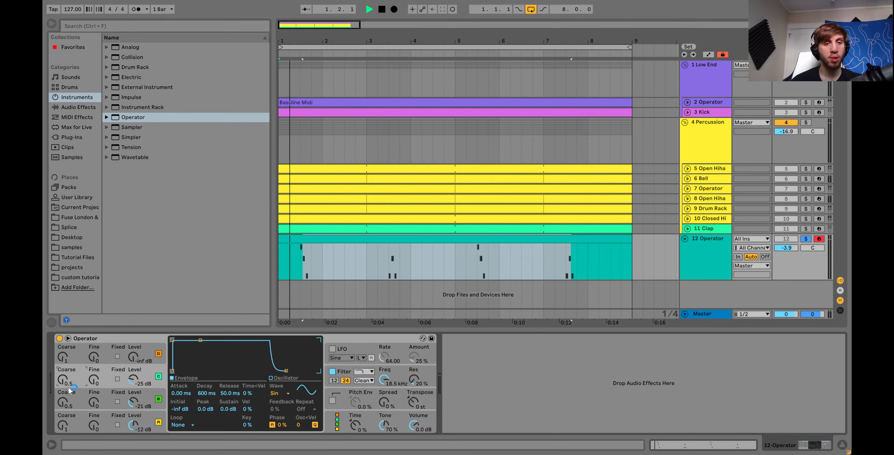
key(space)
Raise oscillator A's coarse tuning to 4, auditioning the soloed melody along the way.
click(66, 425)
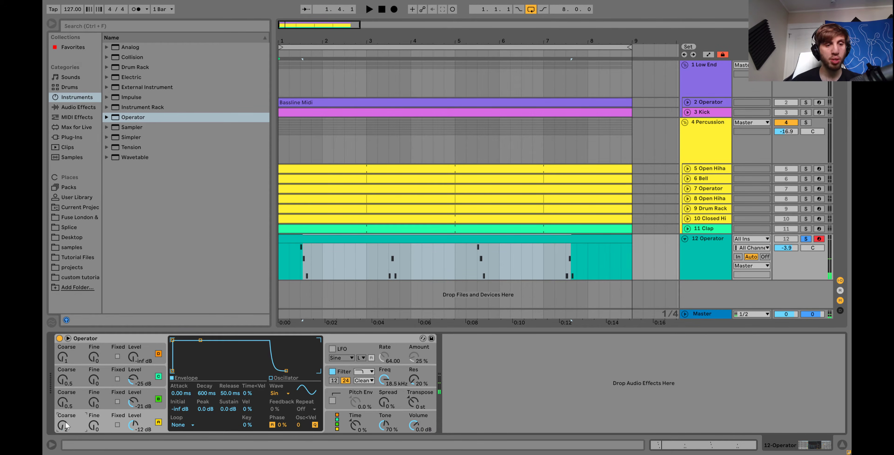
key(Up)
key(space)
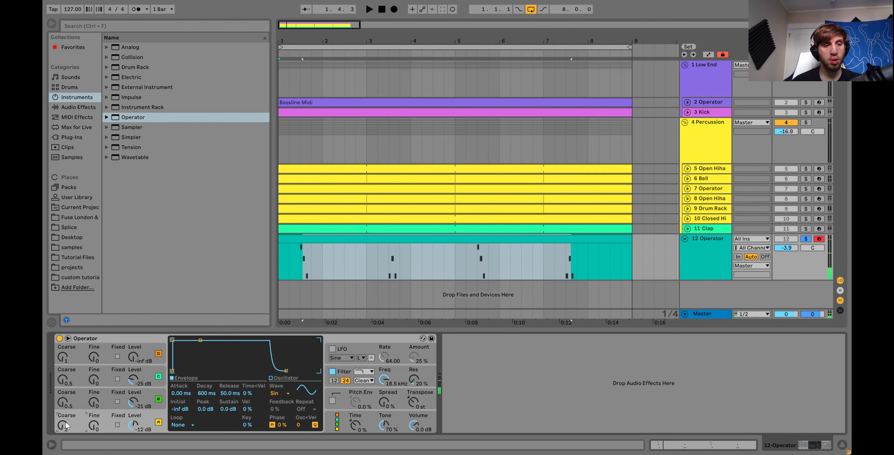
key(space)
key(space)
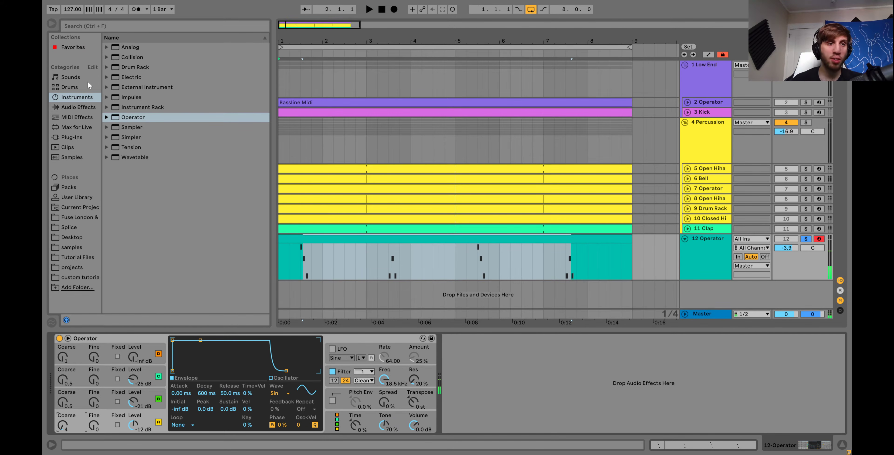
Add a Chorus after Operator on track 12 and set its modulation amount to 1.88 ms and rate to 0.35 Hz.
click(80, 107)
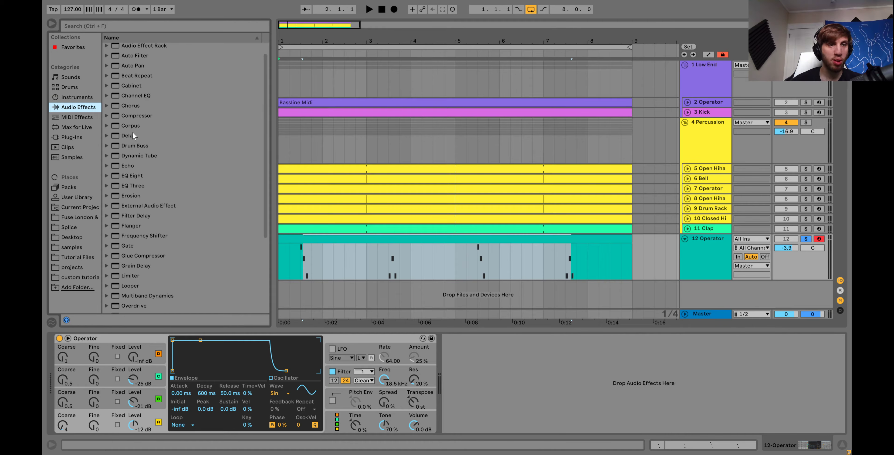
drag(125, 105, 307, 167)
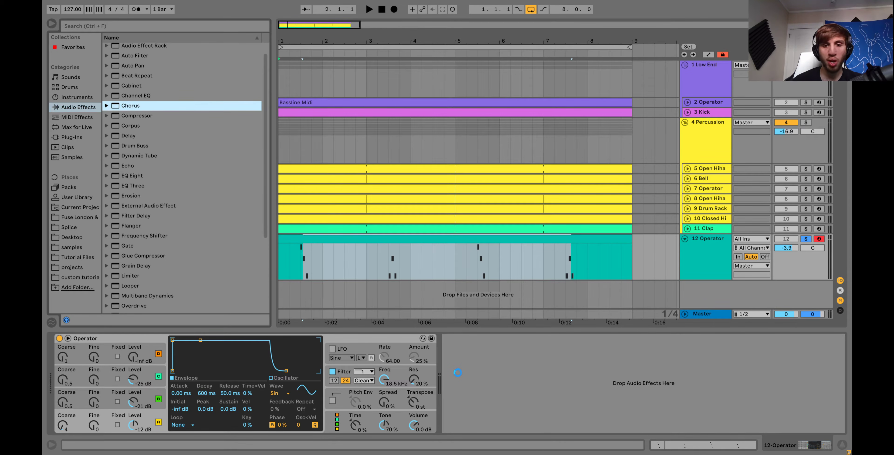
key(space)
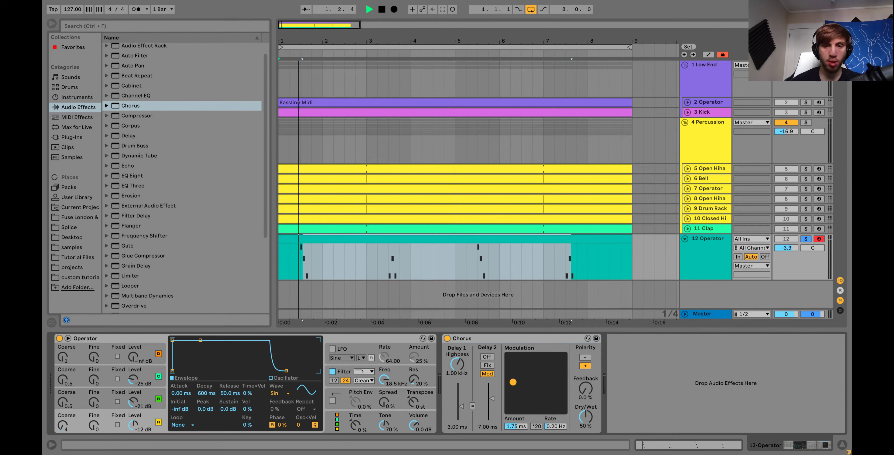
key(space)
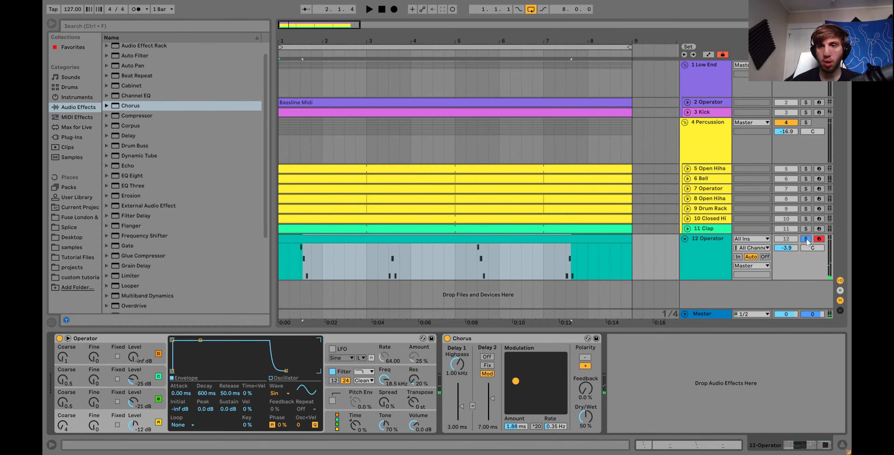
Unsolo track 12 and lower its volume to -16.6 dB while the full mix plays.
click(806, 238)
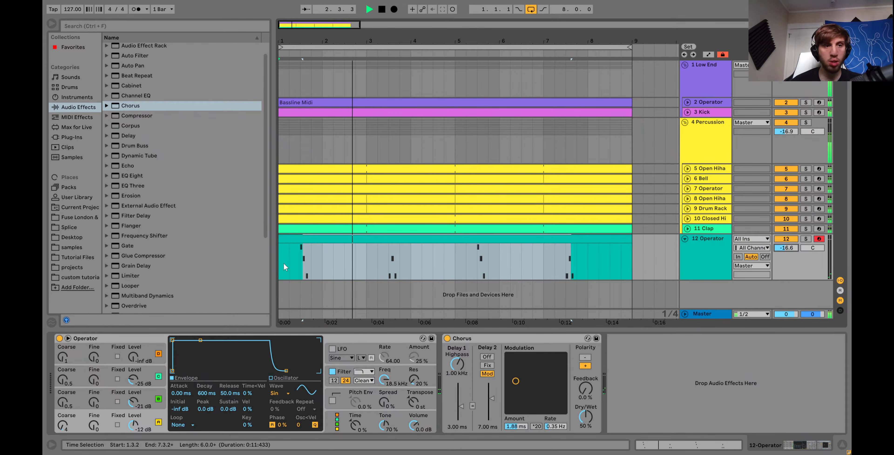
key(space)
Copy the kick-sidechained Compressor from the track 2 Operator to the end of track 12's chain and set its threshold to -17.9 dB.
click(701, 103)
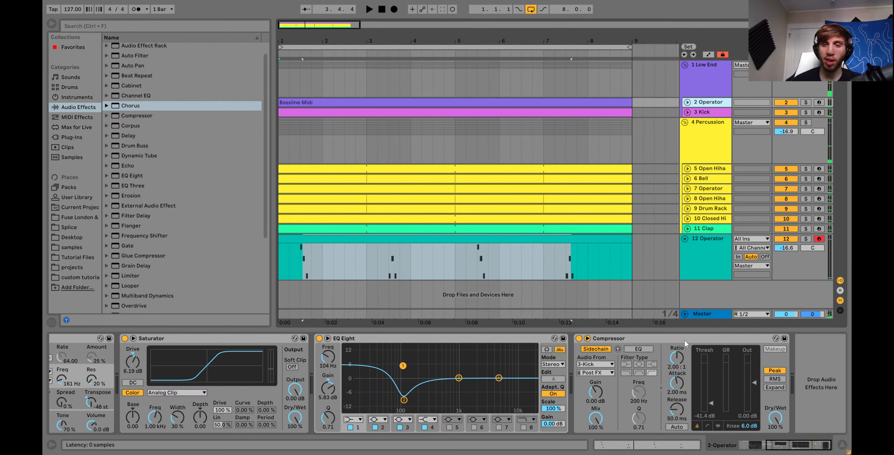
drag(686, 344, 531, 269)
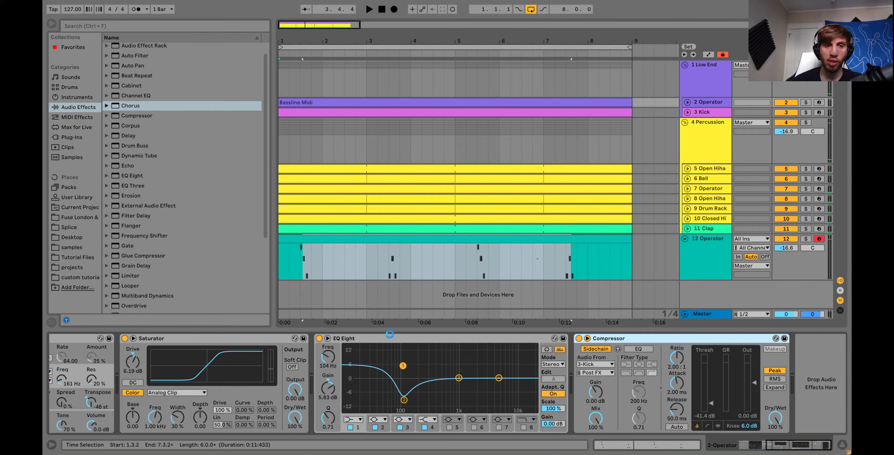
drag(747, 380, 748, 363)
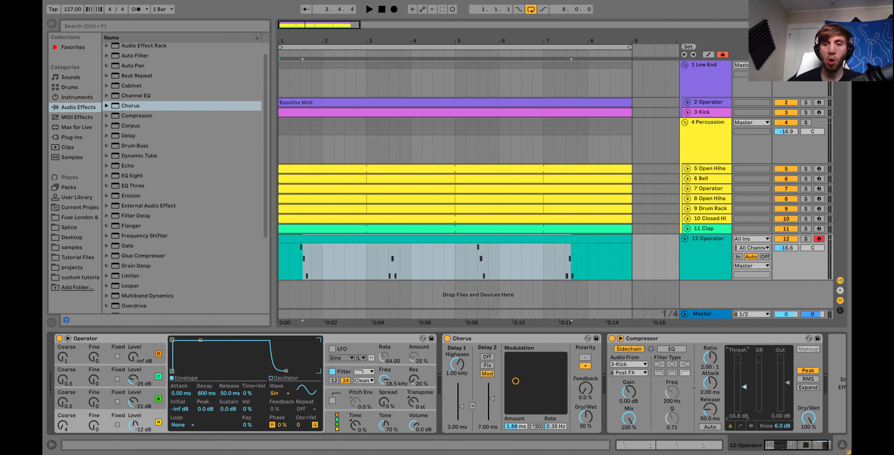
key(space)
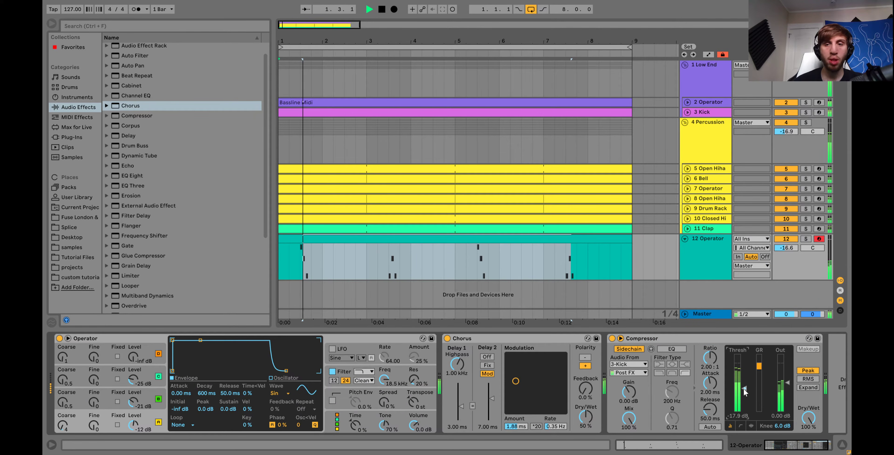
Solo track 12 and insert a Saturator with 8 dB of drive between the Chorus and the Compressor.
click(806, 239)
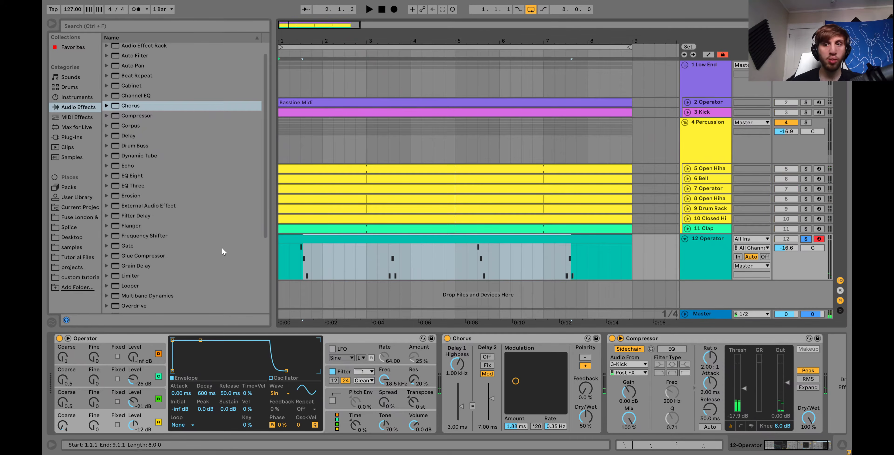
scroll(198, 230, down, 5)
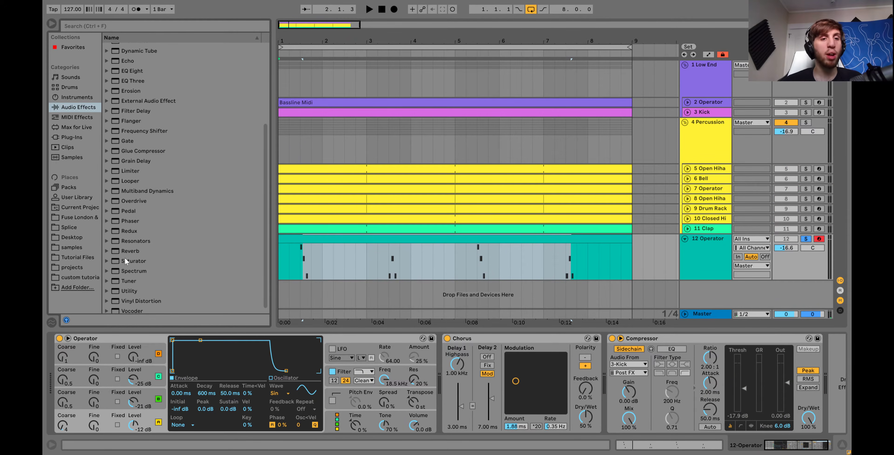
mouse_move(126, 261)
mouse_down()
mouse_move(448, 322)
mouse_move(622, 379)
mouse_move(624, 365)
mouse_up()
key(space)
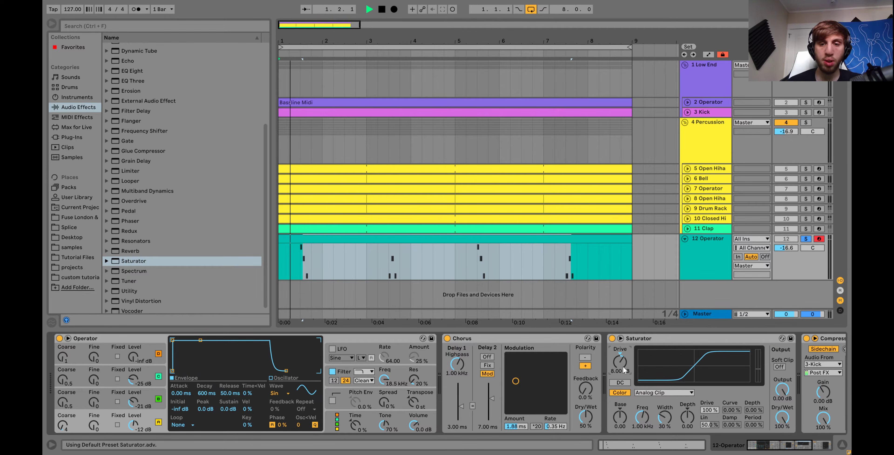
key(space)
key(space)
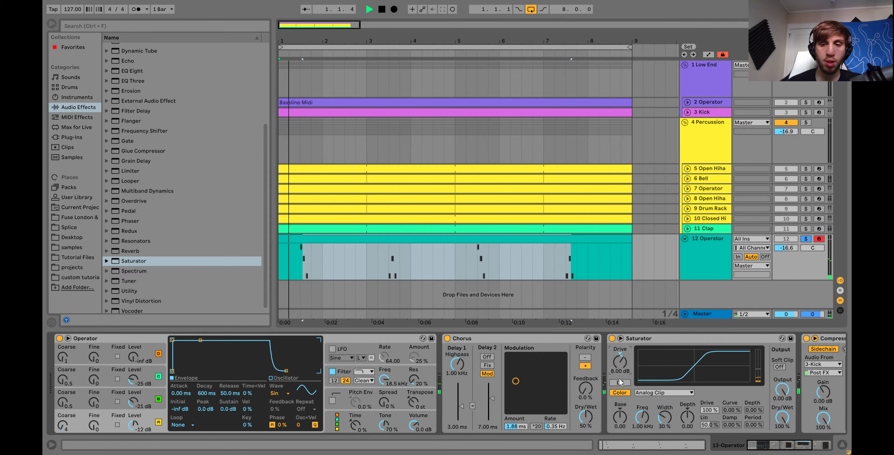
Raise the Saturator drive to 9 dB and shape Operator's band-pass filter with 14% envelope, 47% resonance and a 269 Hz frequency.
drag(389, 387, 389, 398)
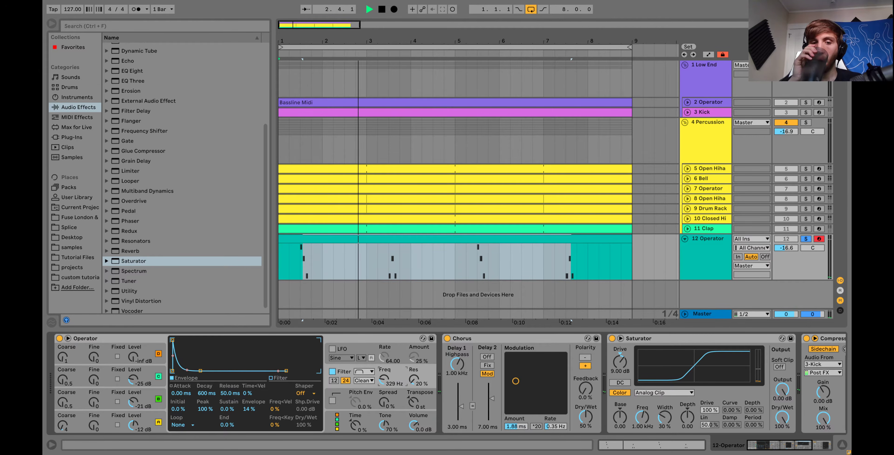
mouse_move(384, 382)
mouse_down()
mouse_move(384, 390)
mouse_move(378, 384)
mouse_up()
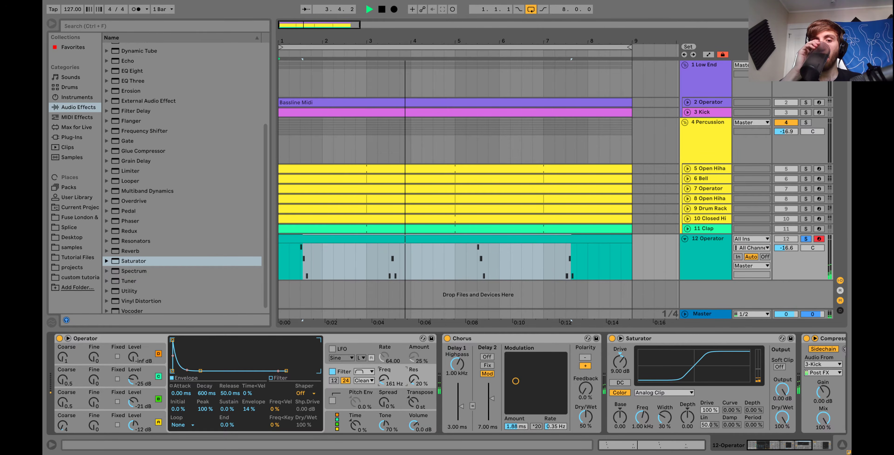
click(255, 410)
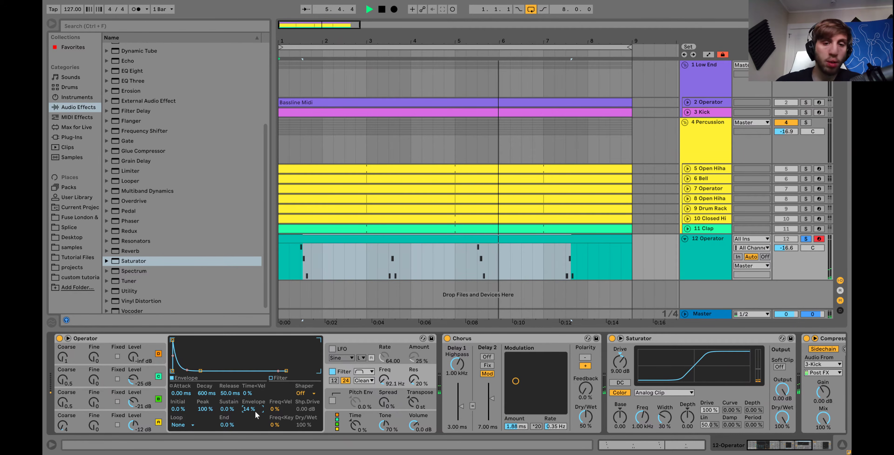
mouse_move(384, 379)
mouse_down()
mouse_move(384, 370)
mouse_move(414, 370)
mouse_move(385, 376)
mouse_up()
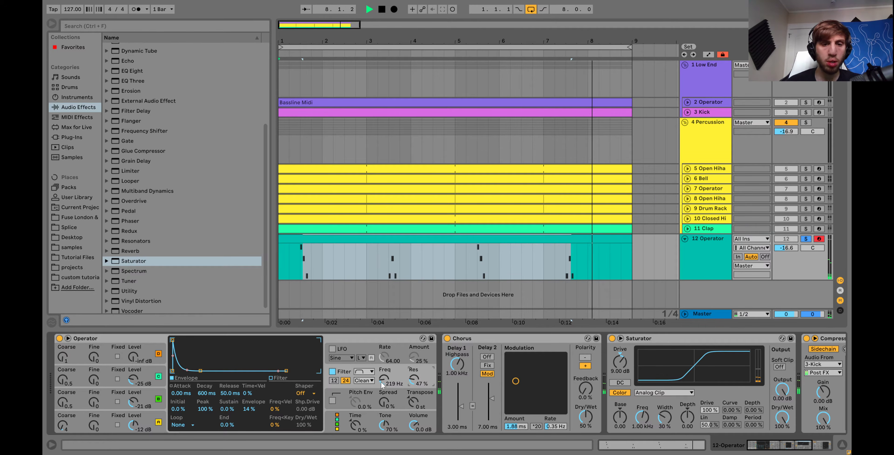
key(space)
key(space)
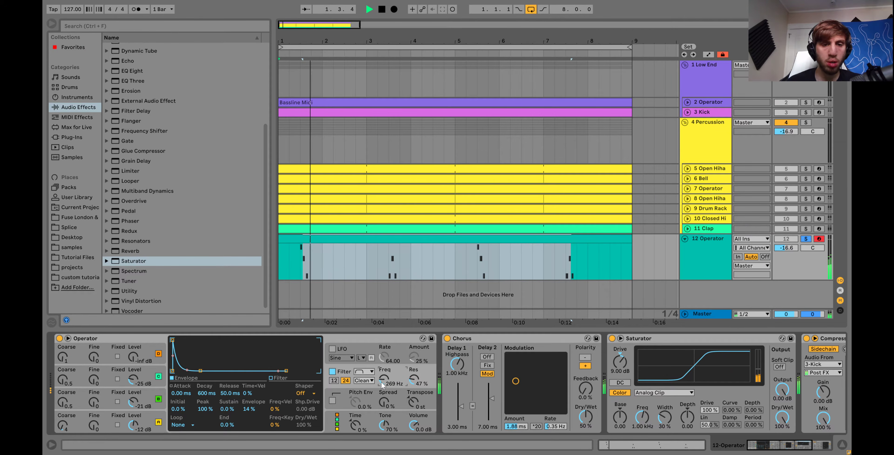
Set Operator's filter shaper to Soft with 12 dB of shaper drive and raise the filter frequency to 384 Hz.
key(space)
click(308, 392)
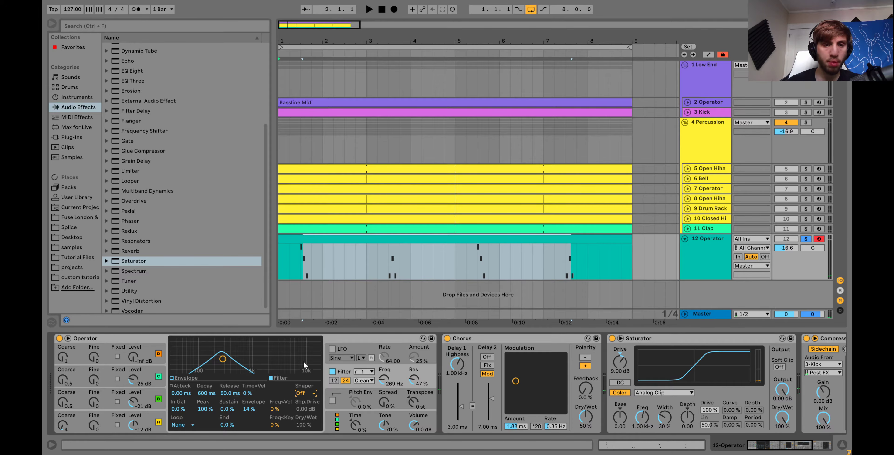
key(space)
drag(306, 409, 305, 399)
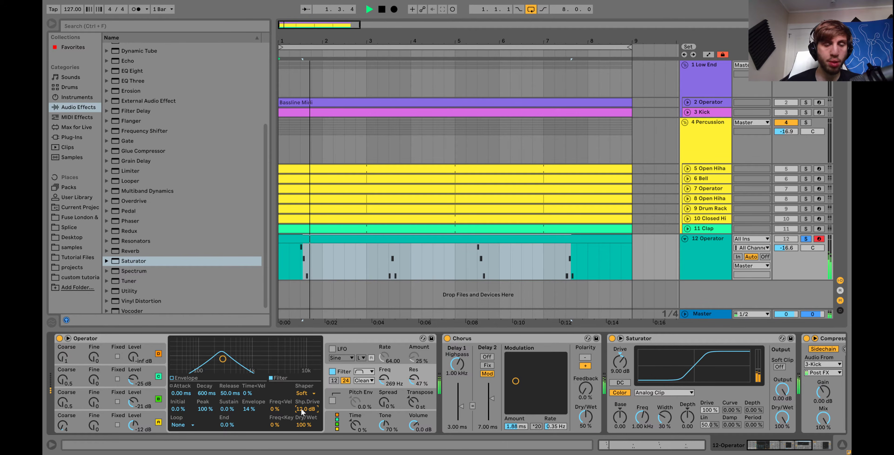
key(space)
key(space)
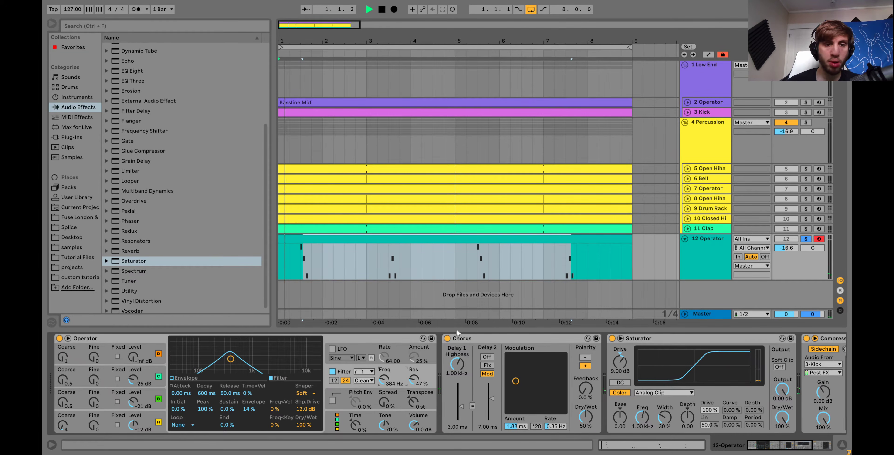
Unsolo track 12 and lower its volume to -18.6 dB against the full mix.
click(805, 239)
key(space)
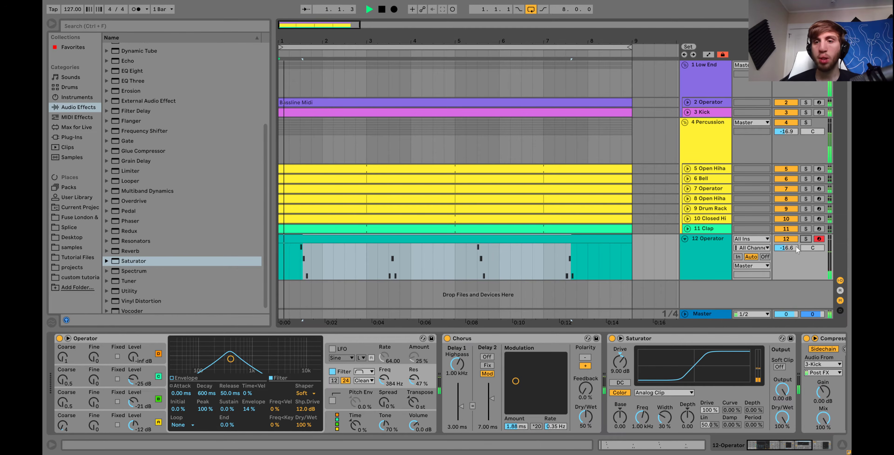
scroll(787, 248, down, 2)
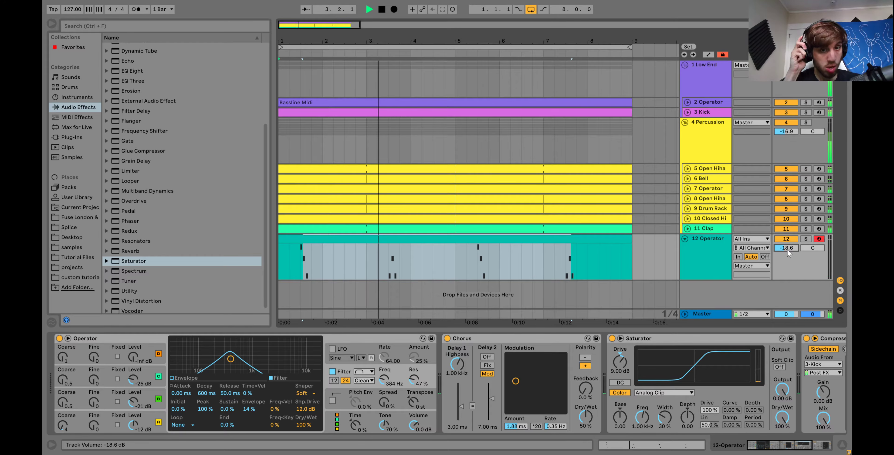
Lower track 12's volume to -24.3 dB while listening to it in the full mix.
scroll(787, 249, down, 2)
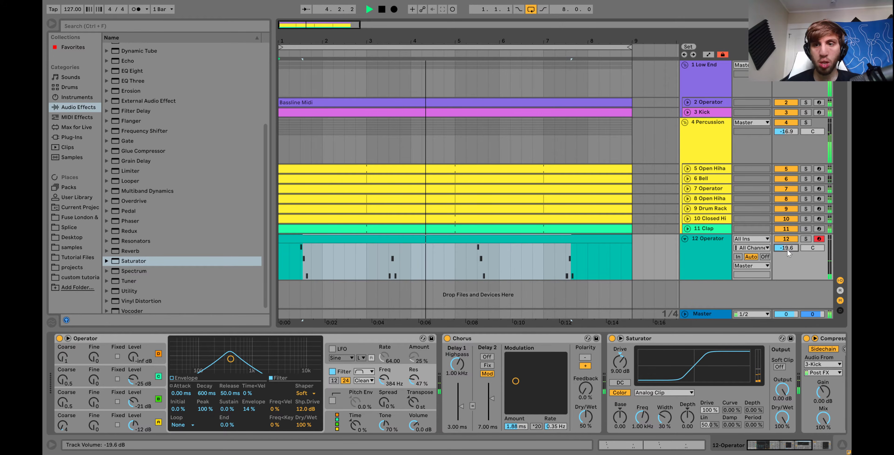
click(698, 256)
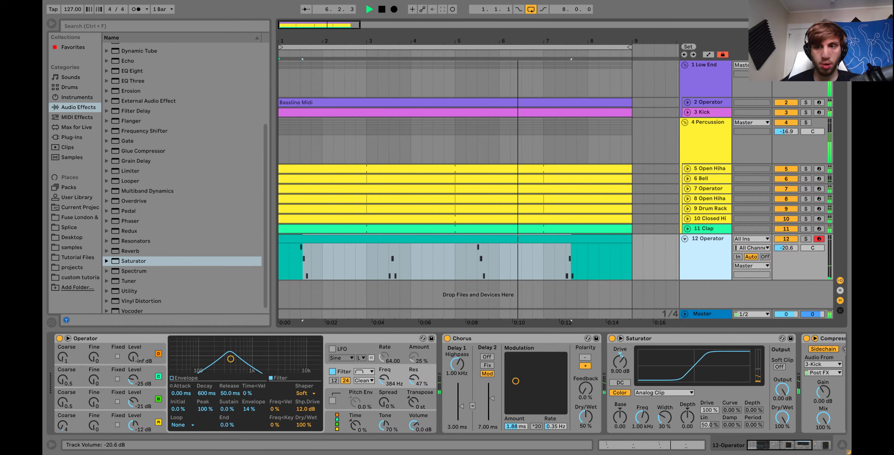
drag(788, 248, 788, 253)
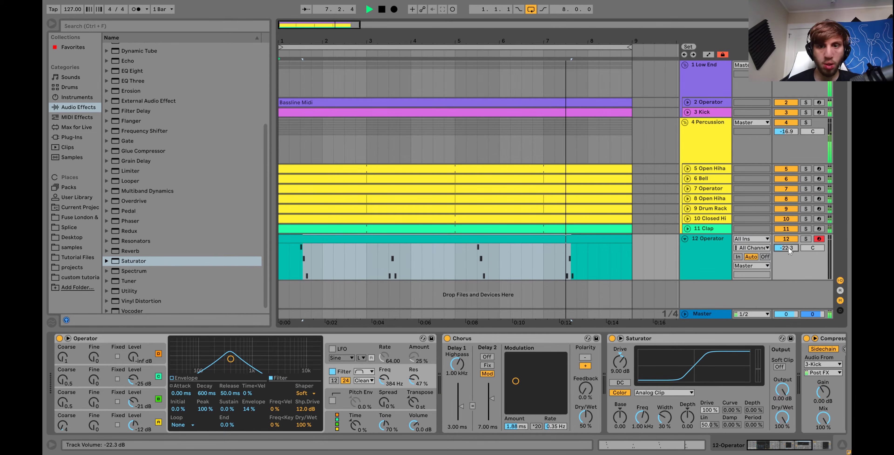
scroll(789, 247, down, 2)
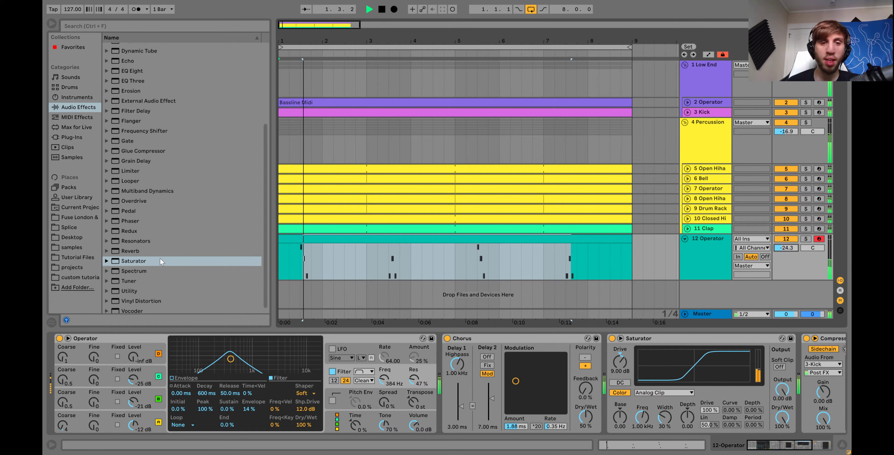
Insert an Echo directly after track 12's Chorus, with left and right delay times of 55.8 ms and 40% dry/wet.
key(space)
scroll(140, 108, up, 3)
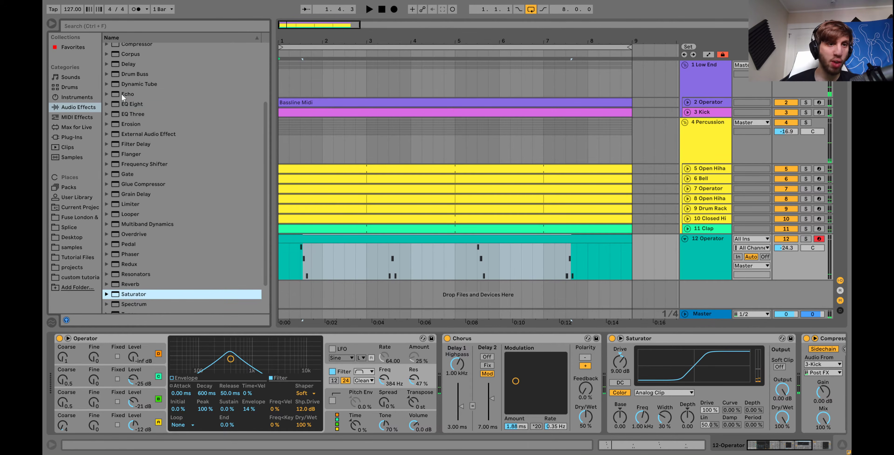
drag(121, 94, 664, 412)
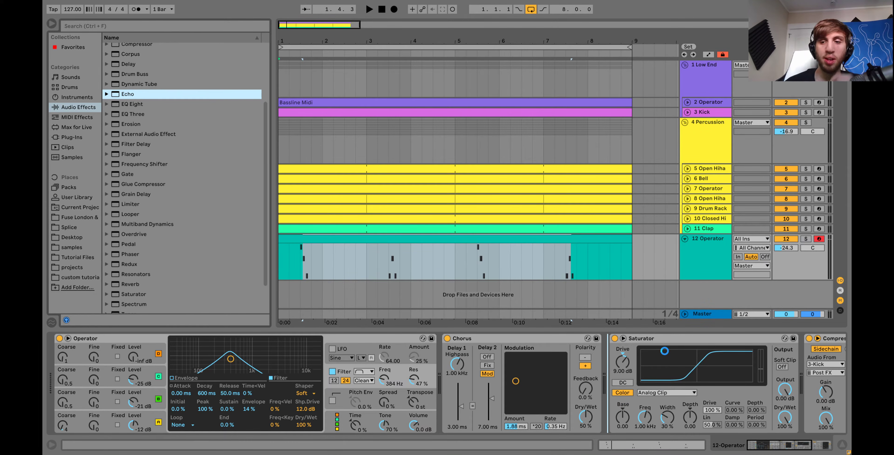
drag(664, 412, 507, 385)
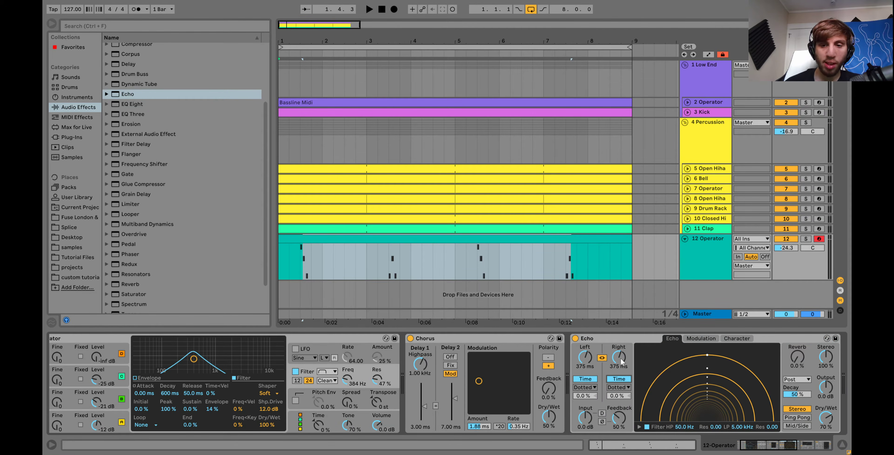
drag(621, 358, 623, 361)
key(space)
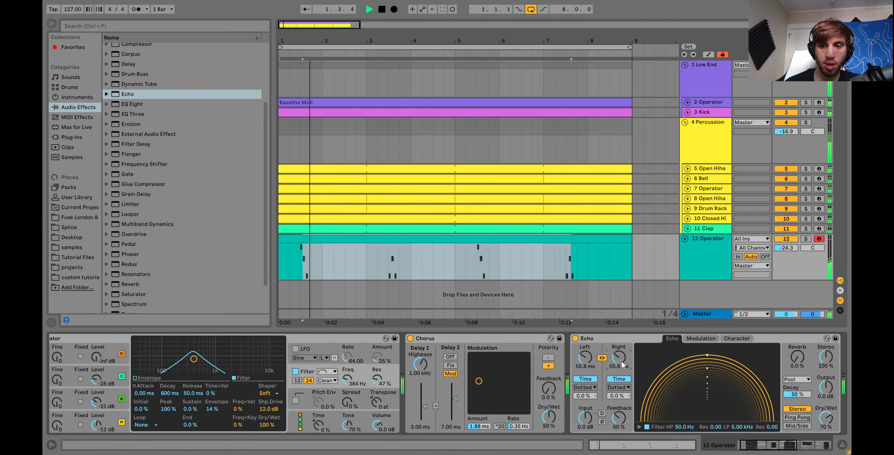
drag(827, 418, 826, 437)
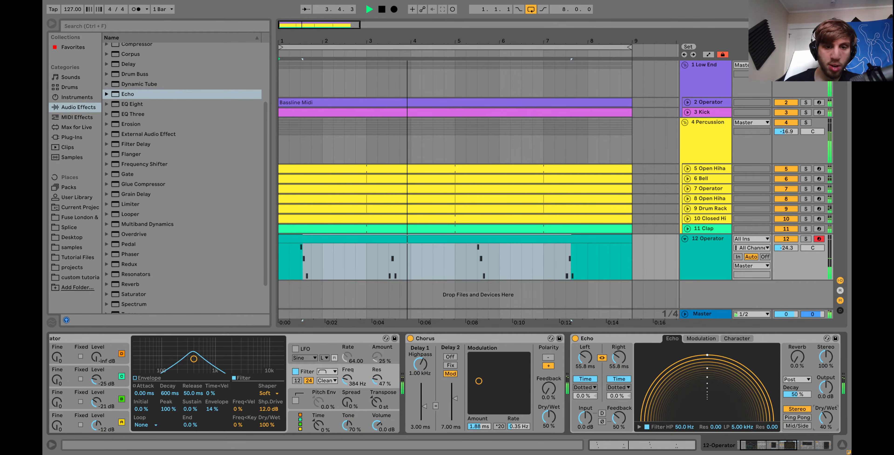
Solo track 12 and set Operator's filter frequency to 329 Hz while auditioning the melody.
drag(356, 381, 356, 393)
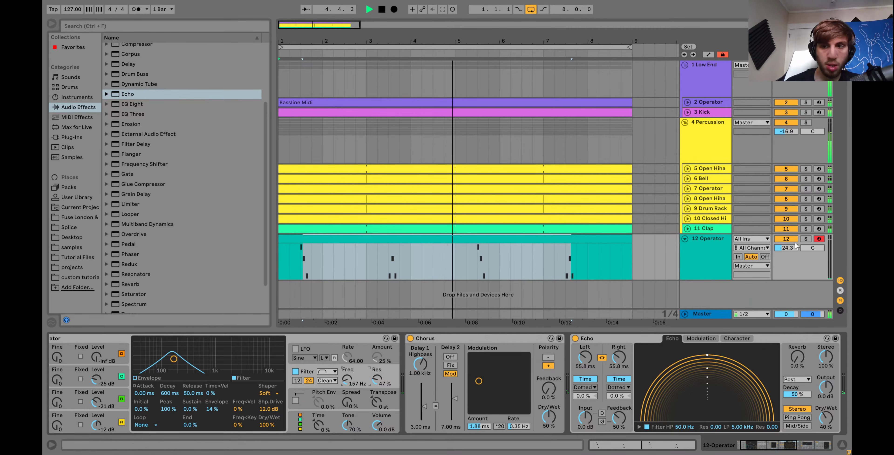
click(806, 238)
key(space)
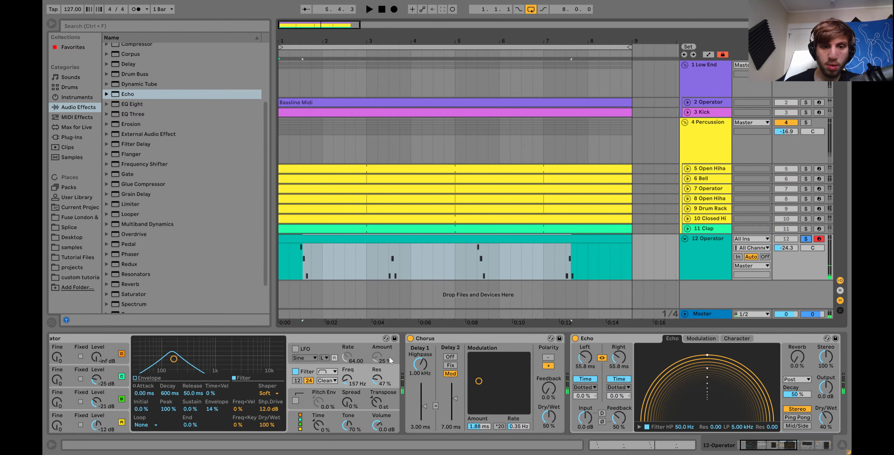
key(space)
key(space)
drag(348, 382, 344, 380)
key(space)
key(space)
key(space)
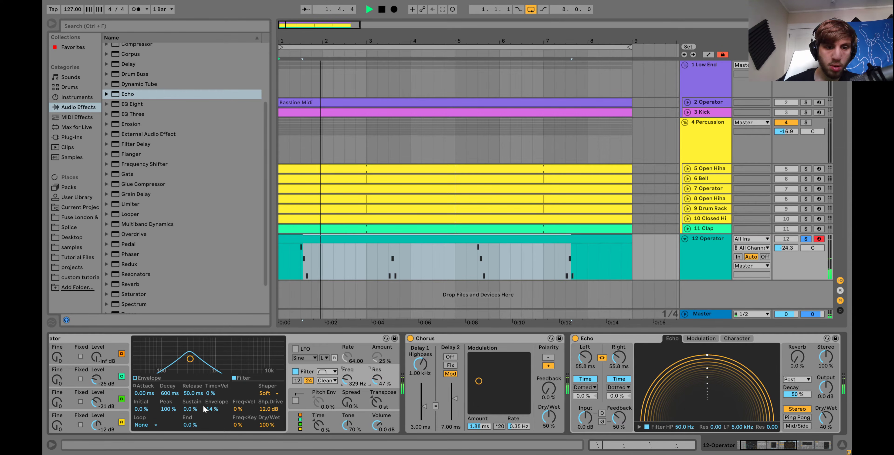
Shorten Operator's filter envelope decay to 95.2 ms and raise the filter frequency to 549 Hz.
key(space)
key(space)
mouse_move(170, 393)
mouse_down()
mouse_move(169, 415)
mouse_move(170, 391)
mouse_up()
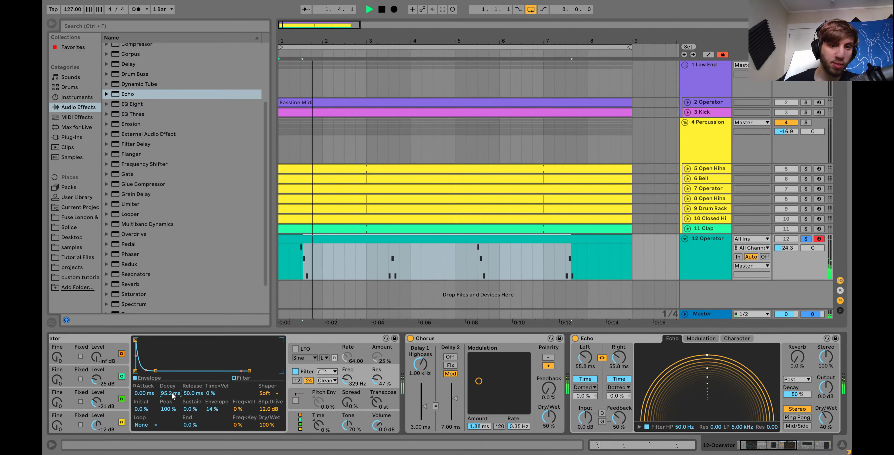
key(space)
key(space)
scroll(161, 403, left, 2)
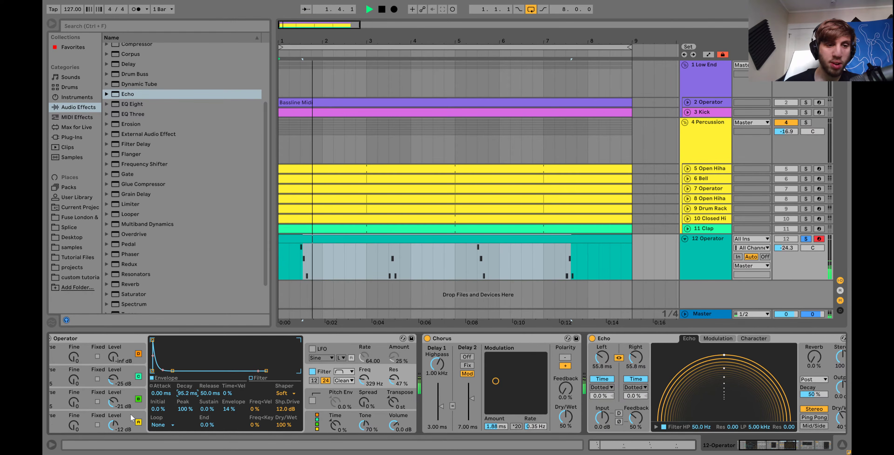
drag(384, 380, 384, 373)
key(space)
key(space)
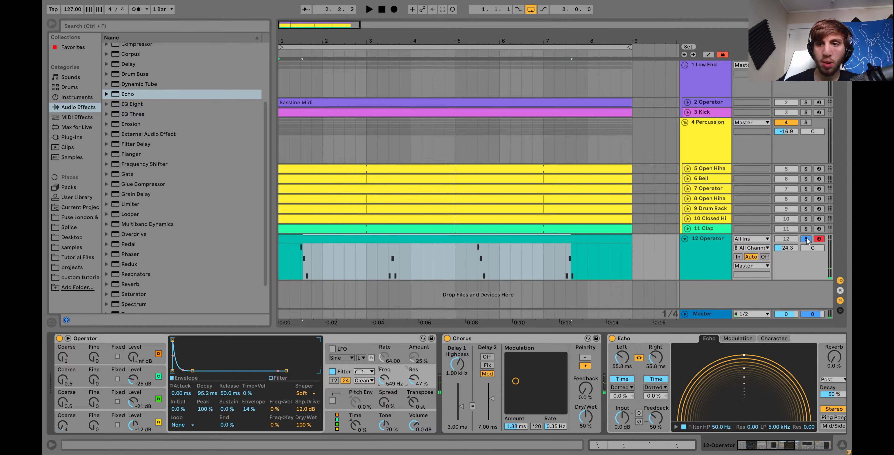
Unsolo track 12 and raise its volume to -22.3 dB against the full mix.
key(space)
key(space)
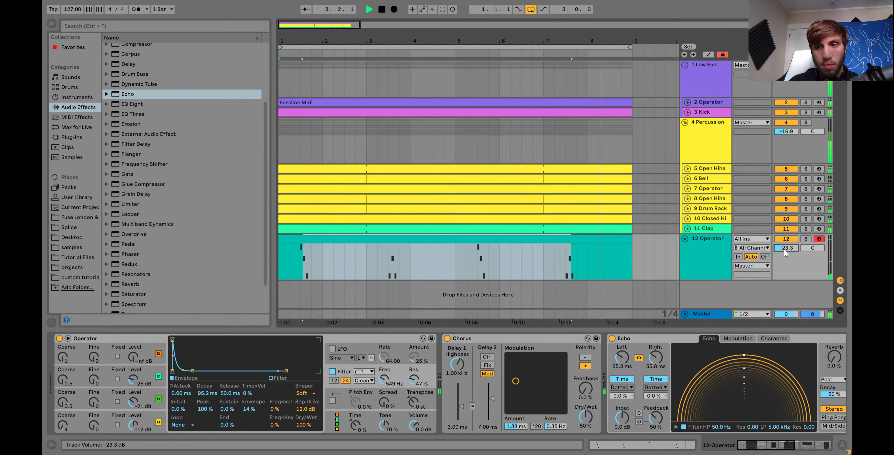
key(Up)
key(Tab)
key(Tab)
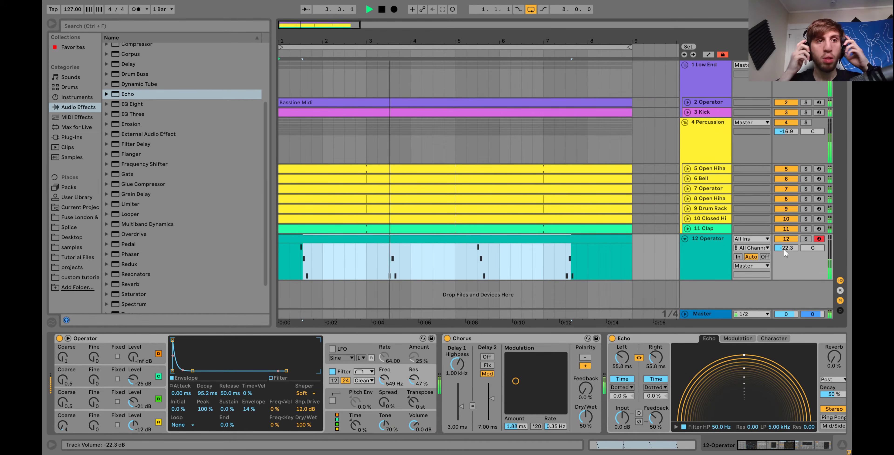
Insert a new MIDI track below track 12 and load an Operator instrument on it.
click(720, 251)
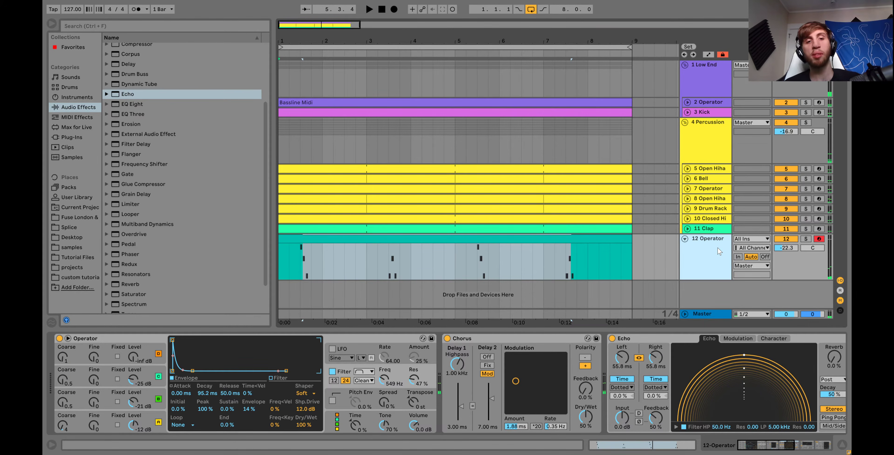
key(ctrl+shift+t)
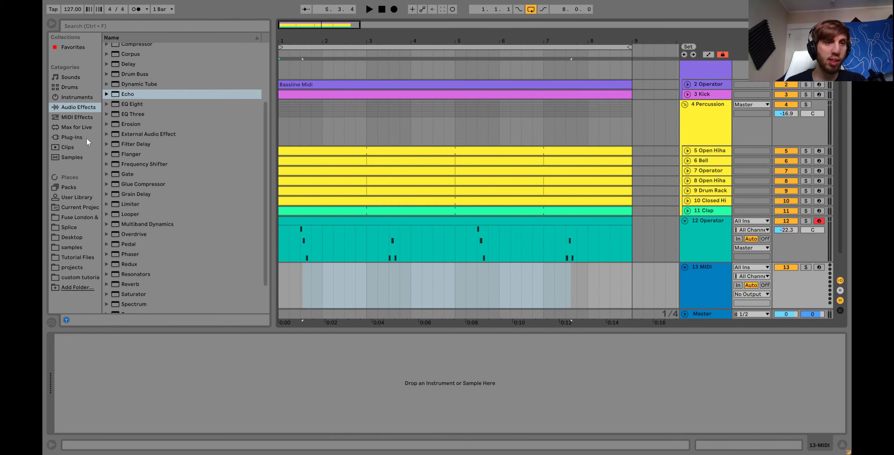
click(73, 98)
click(128, 118)
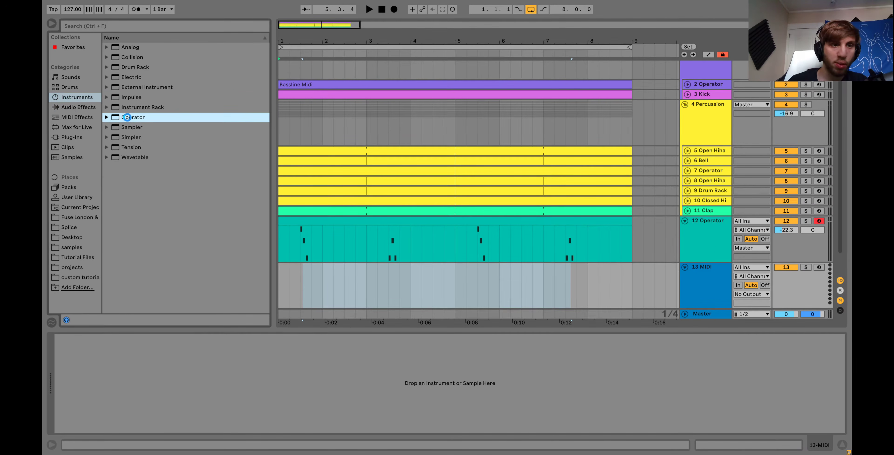
Create an empty four-bar MIDI clip at the start of track 13 and open it for note editing.
click(280, 292)
key(space)
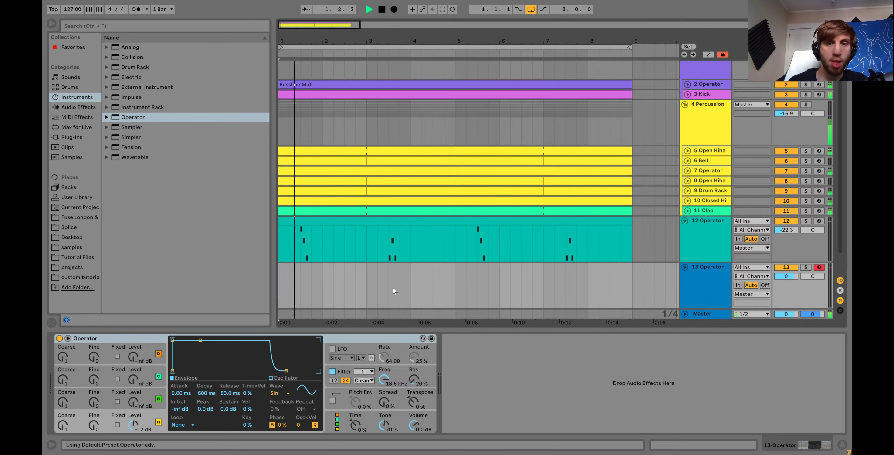
shift+click(458, 290)
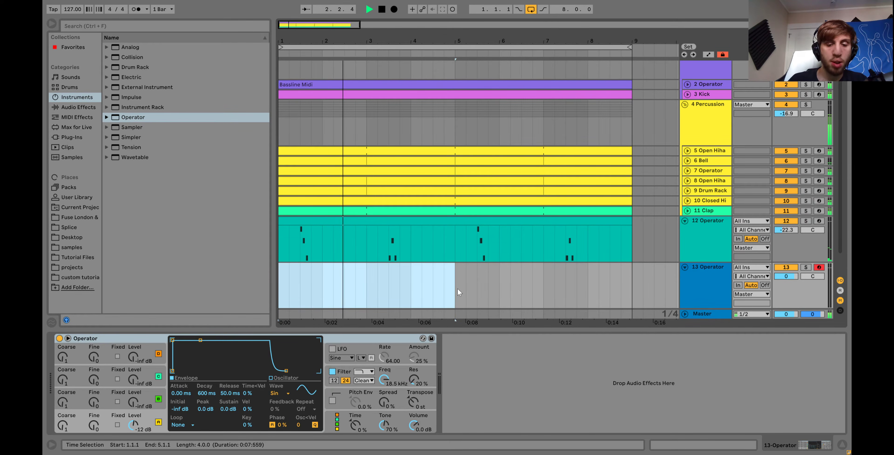
key(ctrl+shift+m)
shift+click(458, 289)
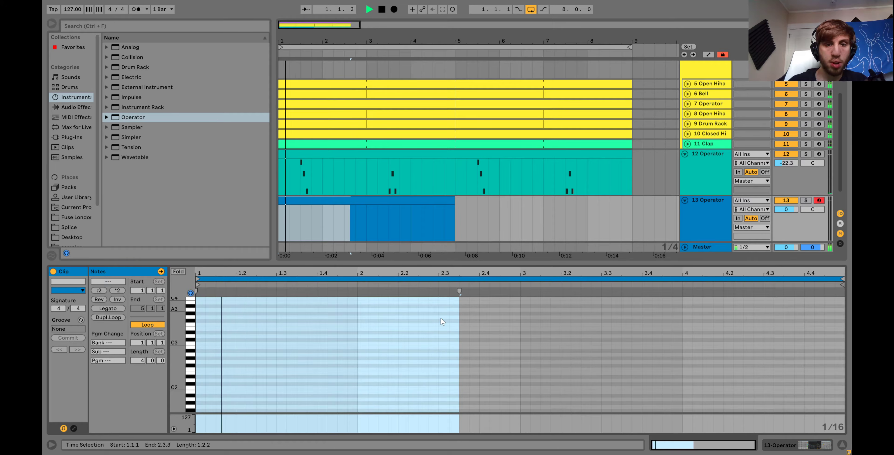
Write two sixteenth-note A#2 notes in the track 13 clip, one at 2.2.4 and one at 2.3.3.
double_click(452, 361)
key(space)
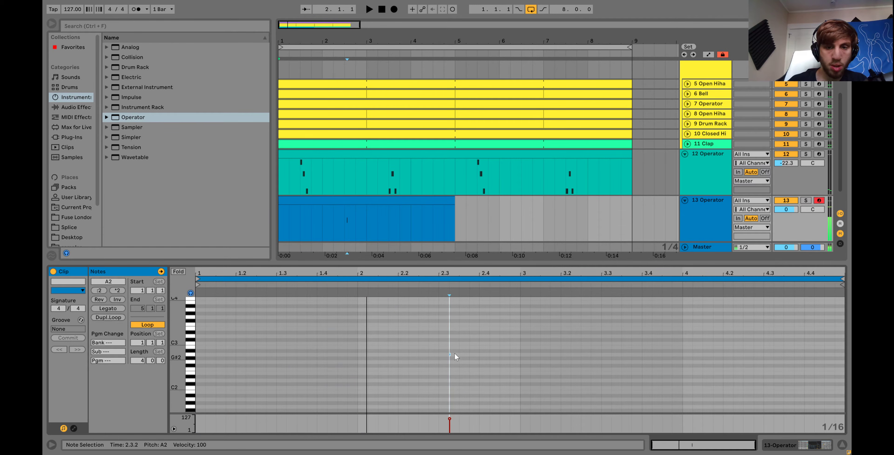
double_click(452, 349)
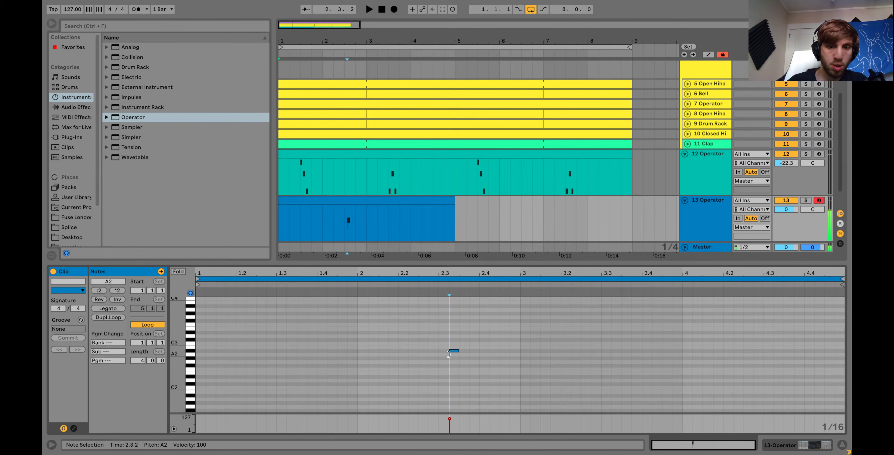
key(space)
key(Left)
key(Left)
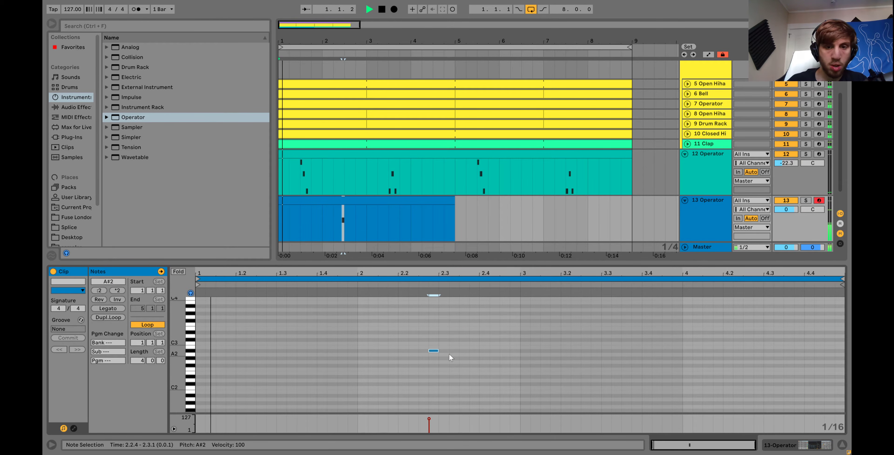
key(ctrl+d)
key(Right)
key(Right)
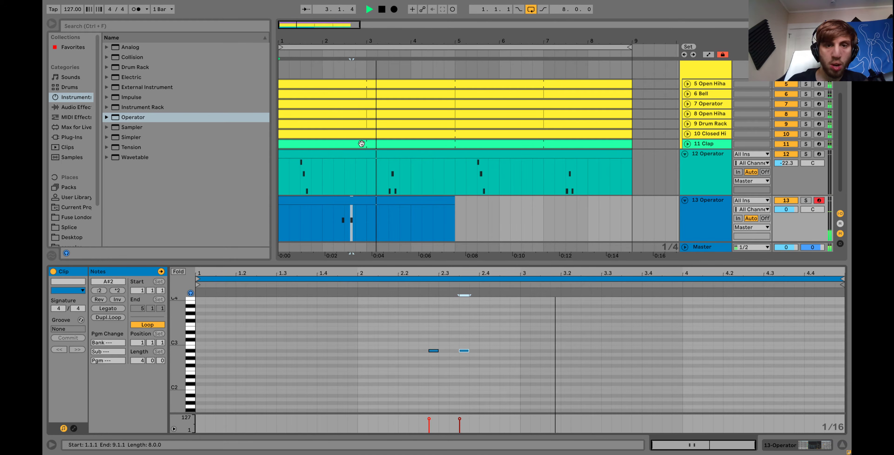
Repeat the first two bars of track 13 in bars 3 and 4, and delete the first A#2 note from the repeat.
drag(366, 217, 300, 212)
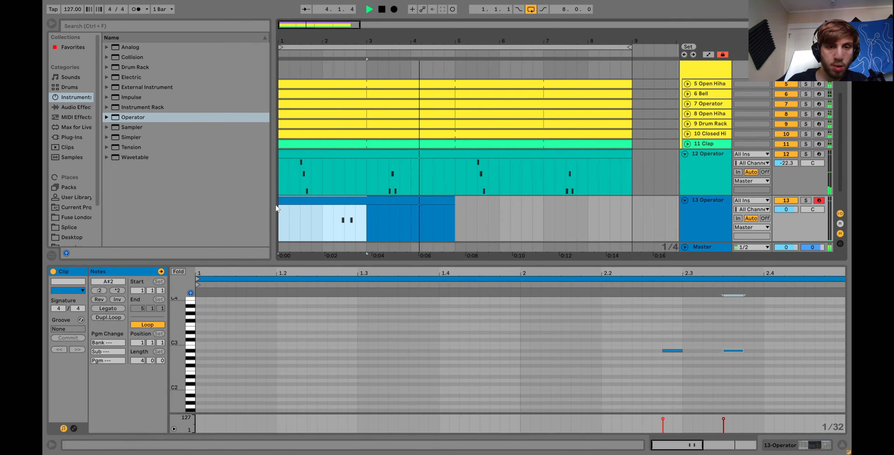
drag(367, 217, 455, 217)
click(676, 351)
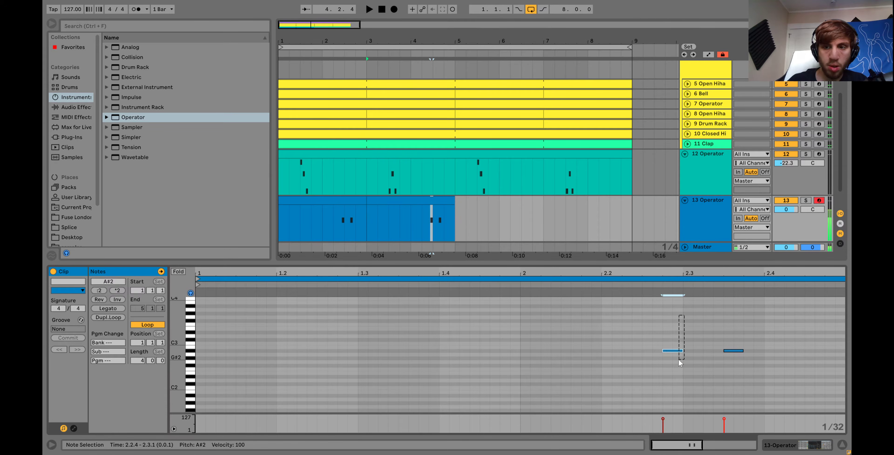
key(Delete)
key(space)
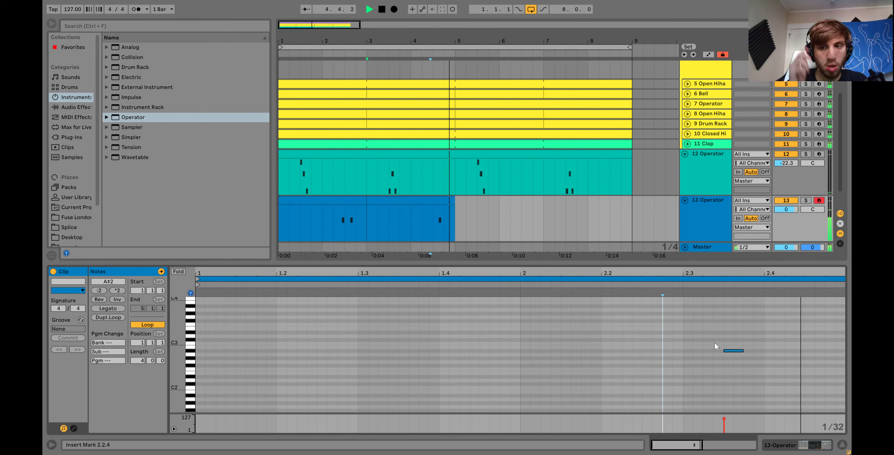
Add a MIDI track below track 13, move the second two-bar clip down onto it at bar 3 and open its notes.
click(390, 202)
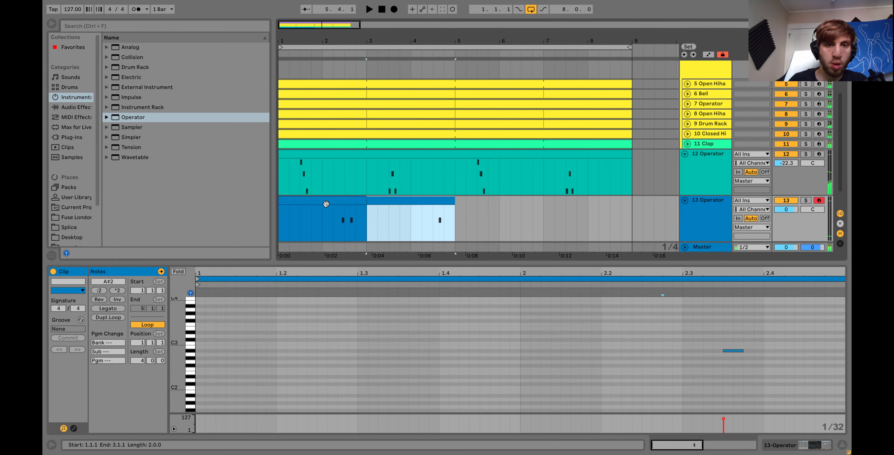
click(325, 204)
click(727, 211)
key(shift+Tab)
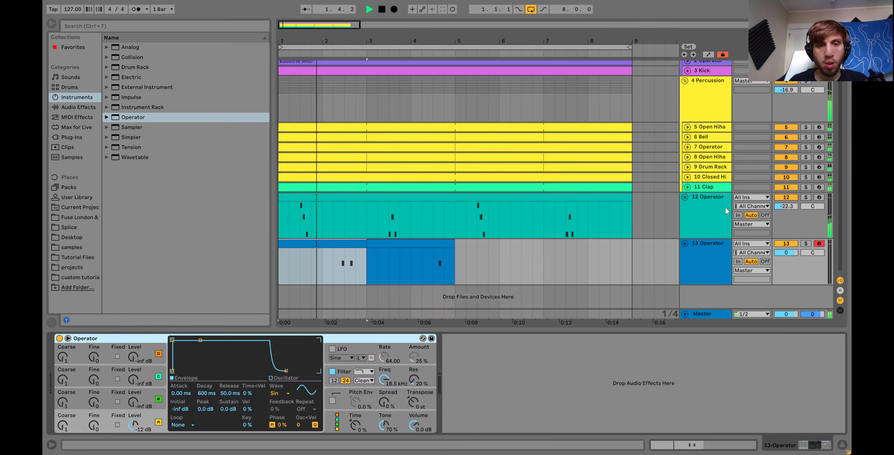
key(ctrl+shift+t)
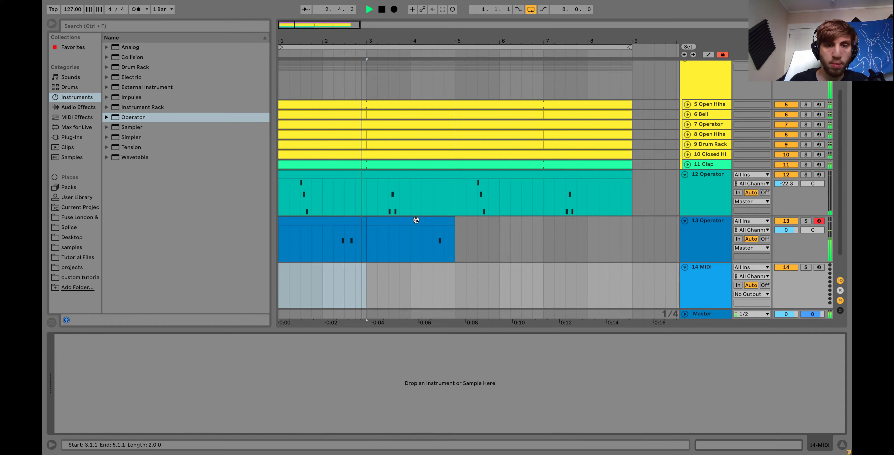
drag(422, 250, 417, 276)
click(684, 255)
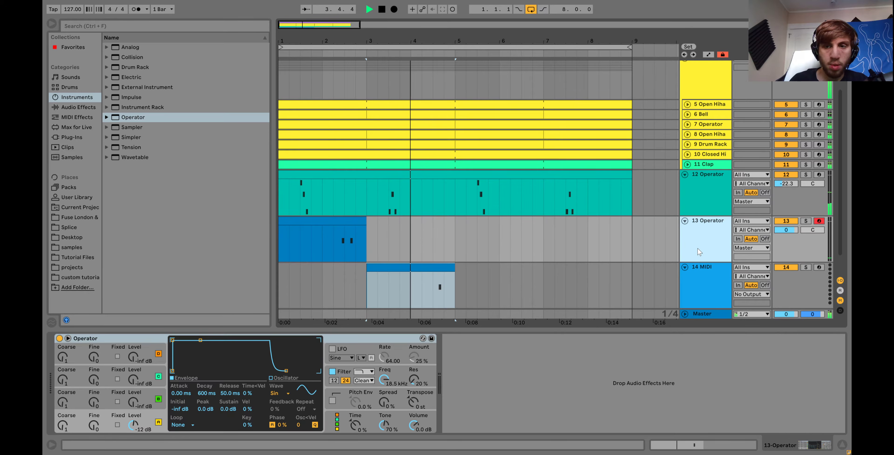
double_click(431, 270)
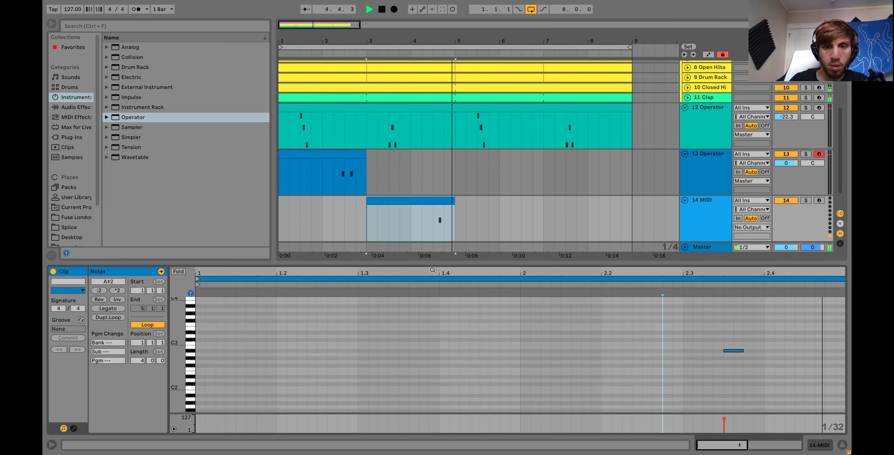
Copy the Operator instrument from track 13 onto track 14 and reopen the notes of the track 14 clip.
click(702, 175)
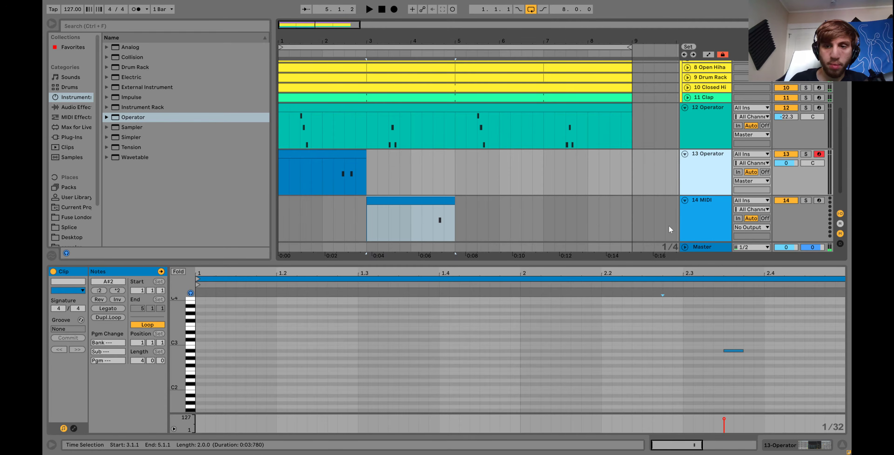
click(706, 169)
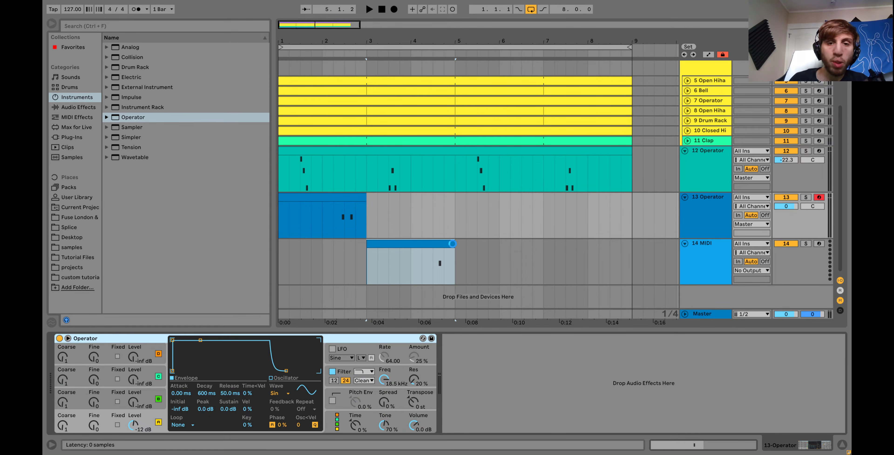
double_click(453, 244)
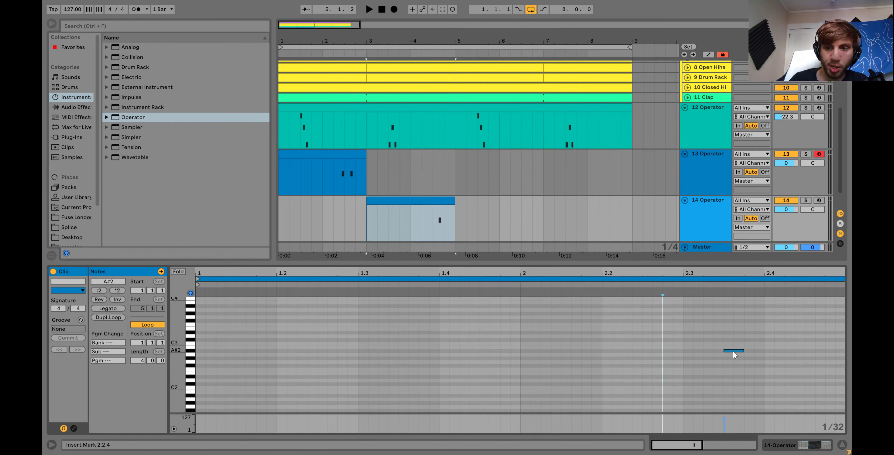
Stack C#3 and F3 on the A#2 note at 2.3.3 in the track 14 clip and play the chord.
drag(733, 351, 735, 340)
key(ctrl+d)
key(Up)
key(Up)
key(Up)
key(Up)
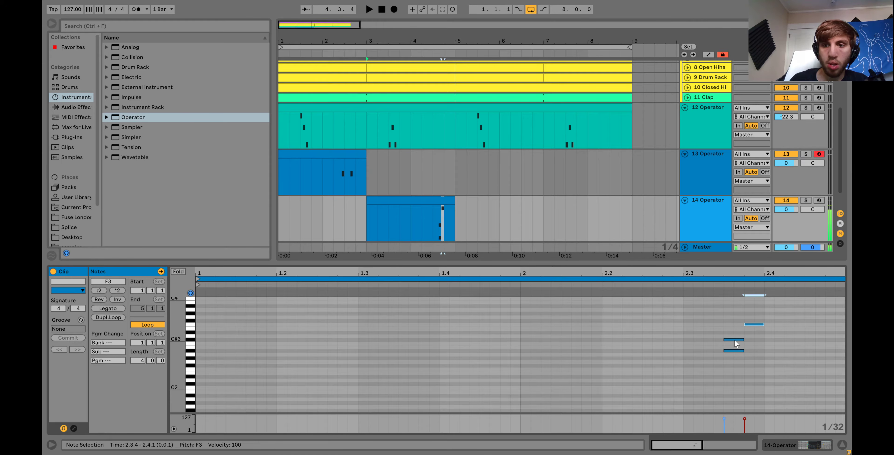
key(Left)
key(space)
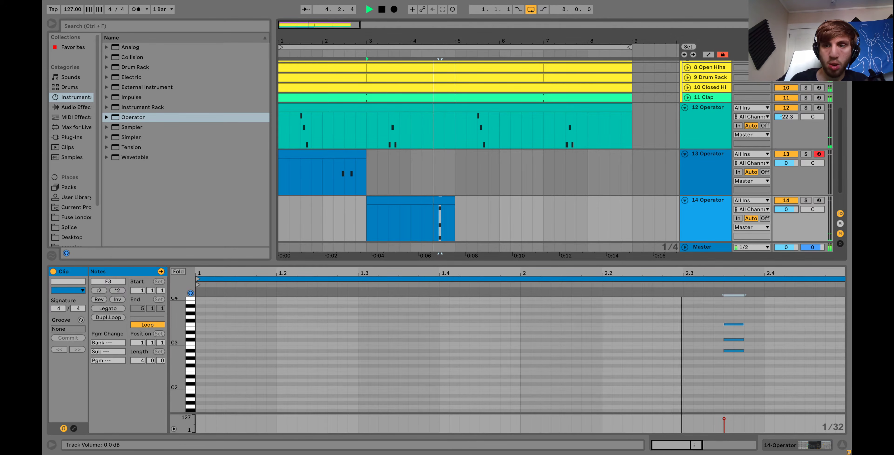
Set track 14's volume to -9.6 dB and raise the chord one octave to A#3, C#4 and F4.
drag(786, 209, 786, 223)
click(734, 340)
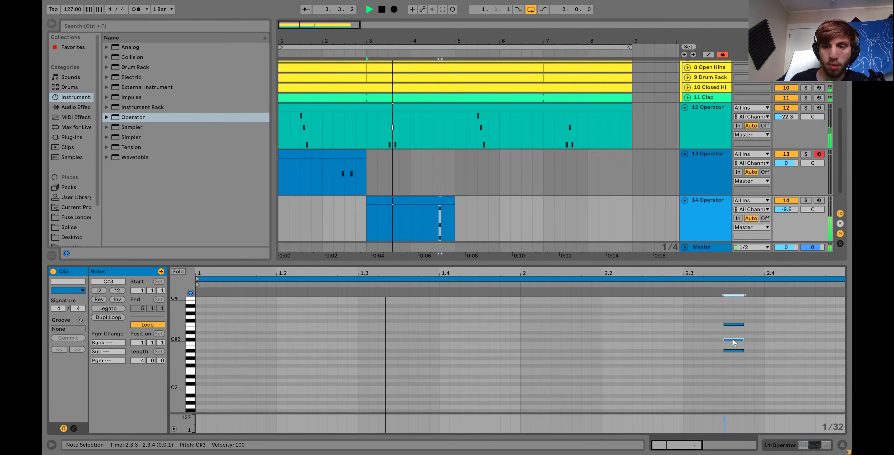
key(space)
key(shift+Right)
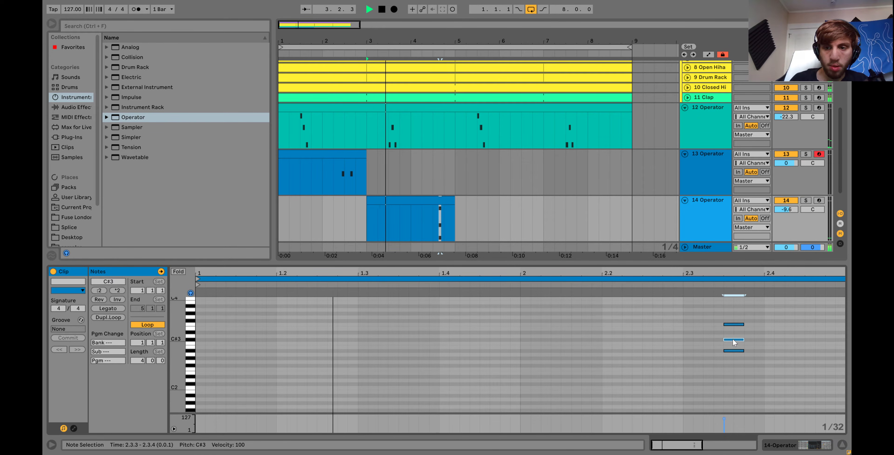
key(shift+Down)
key(shift+Up)
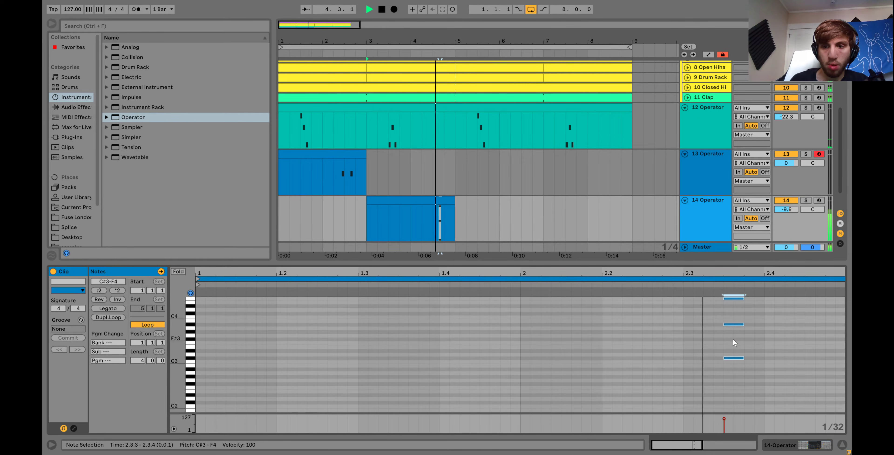
key(shift+Up)
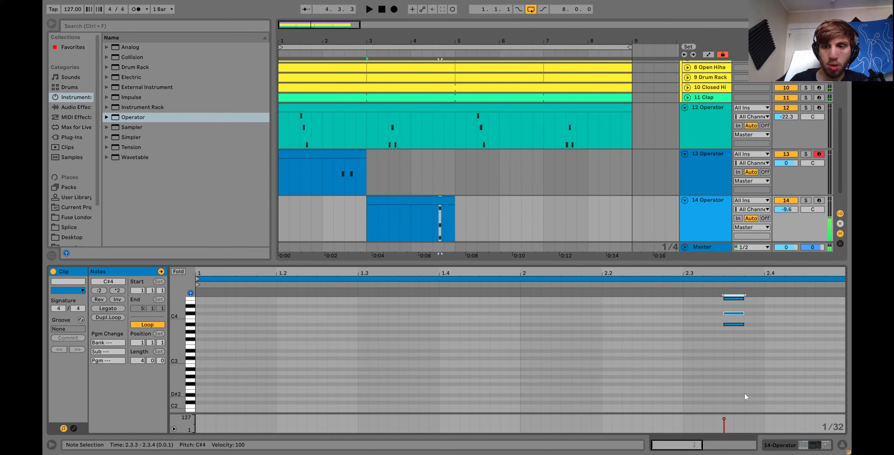
Lower the chord's F4 note one octave to F3 and play the result.
click(736, 297)
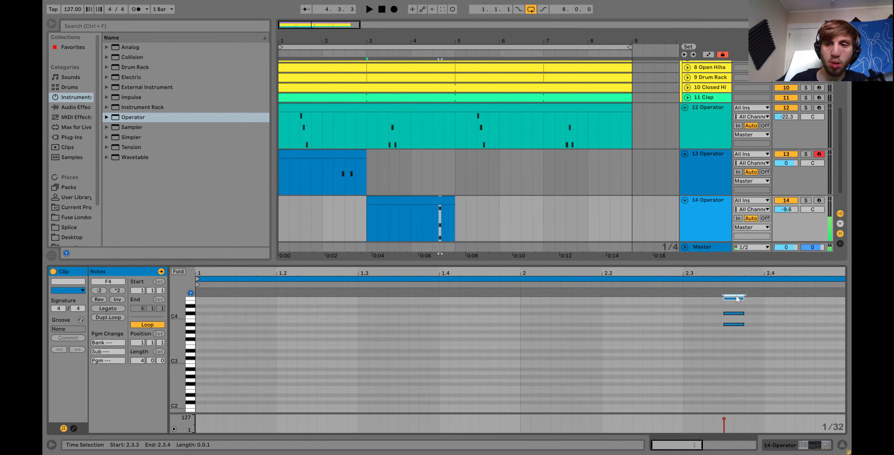
key(space)
key(shift+Down)
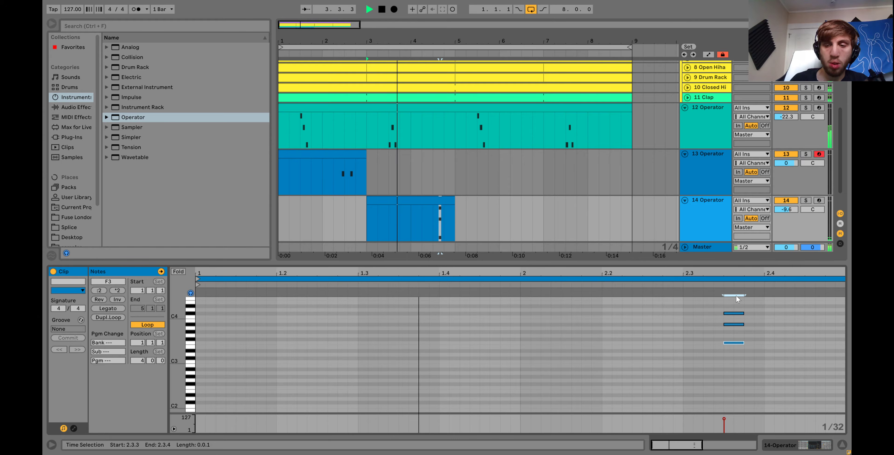
Reduce the chord to F2 and A#3 by merging the C#4 note into A#3 and dropping the F note an octave.
click(732, 314)
key(Left)
key(Down)
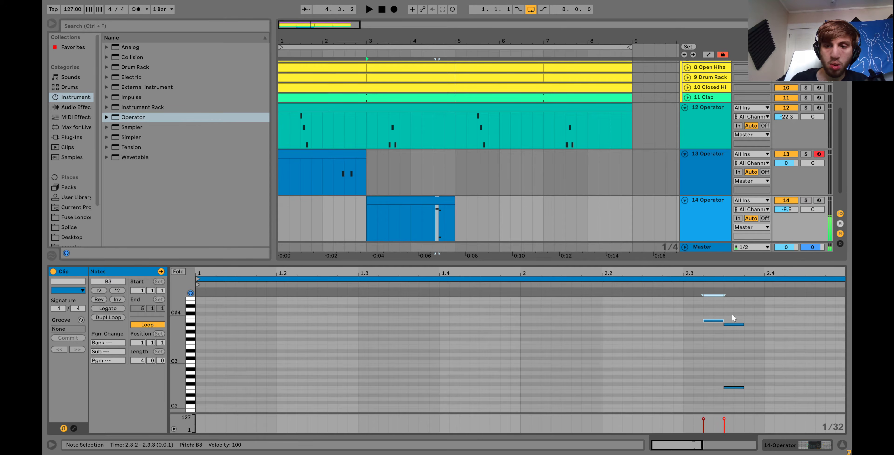
key(Down)
key(Left)
key(Right)
key(Right)
key(Right)
key(space)
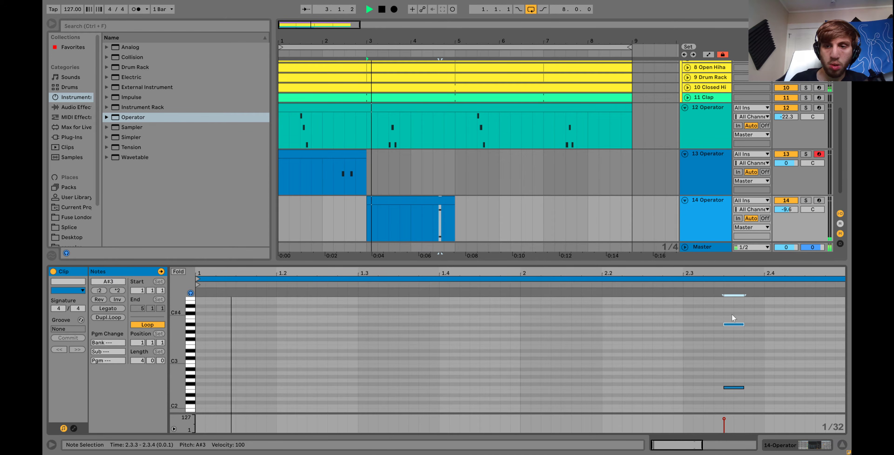
click(721, 352)
key(space)
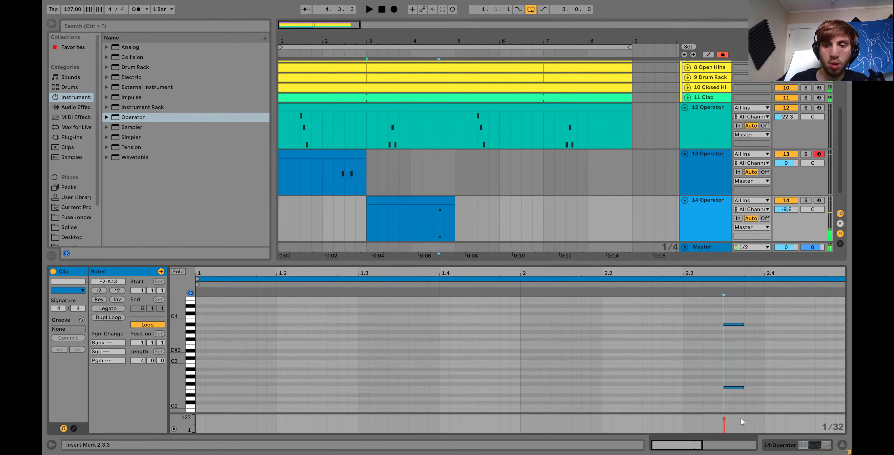
Raise the F2 note to F3, lower the A#3 note to A#2, and listen to the two-note chord.
drag(741, 418, 743, 427)
scroll(743, 428, up, 3)
key(shift+Up)
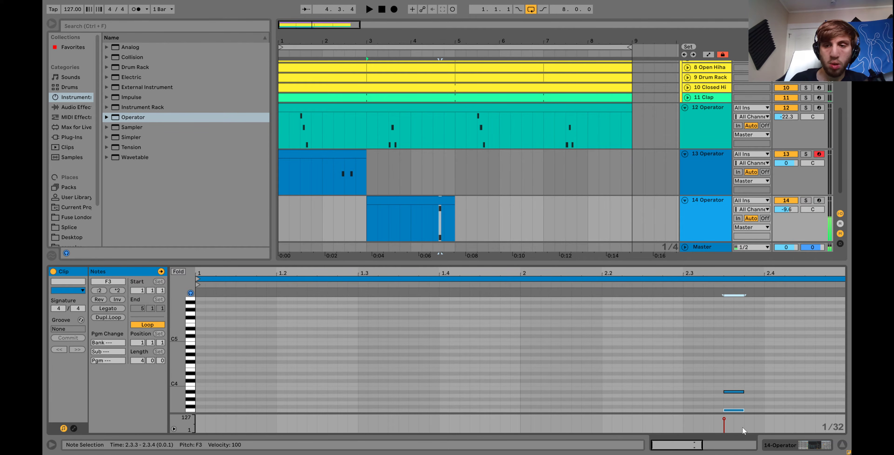
key(shift+Up)
key(space)
key(shift+Down)
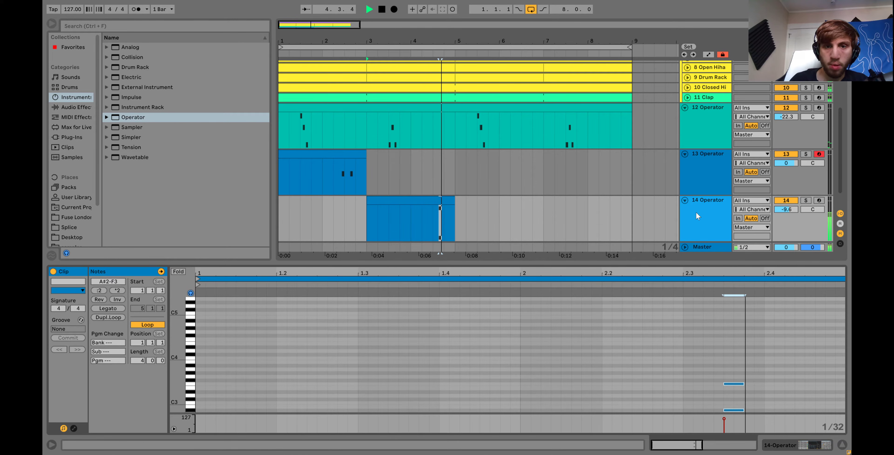
key(space)
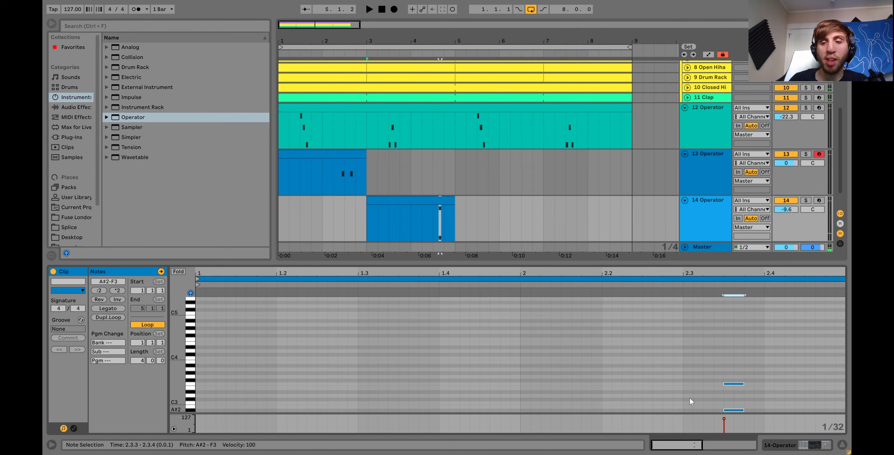
Solo track 14, set its volume to -9.1 dB and set the release of Operator's oscillator A to 245 ms.
click(432, 232)
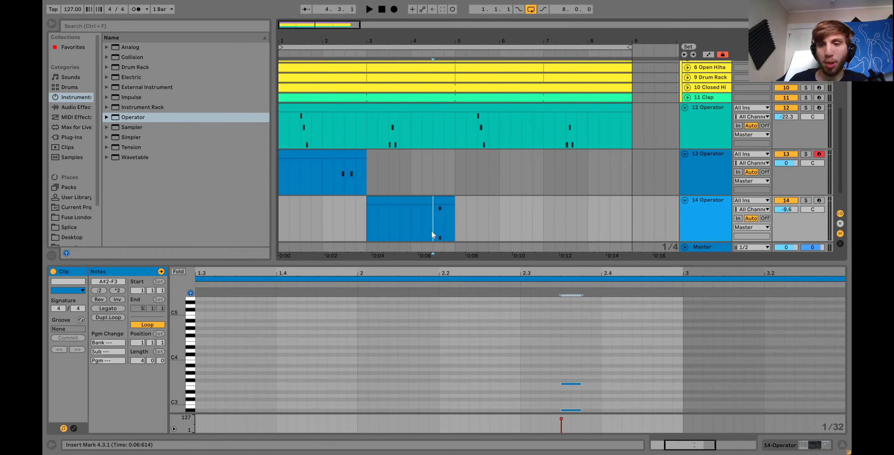
click(715, 222)
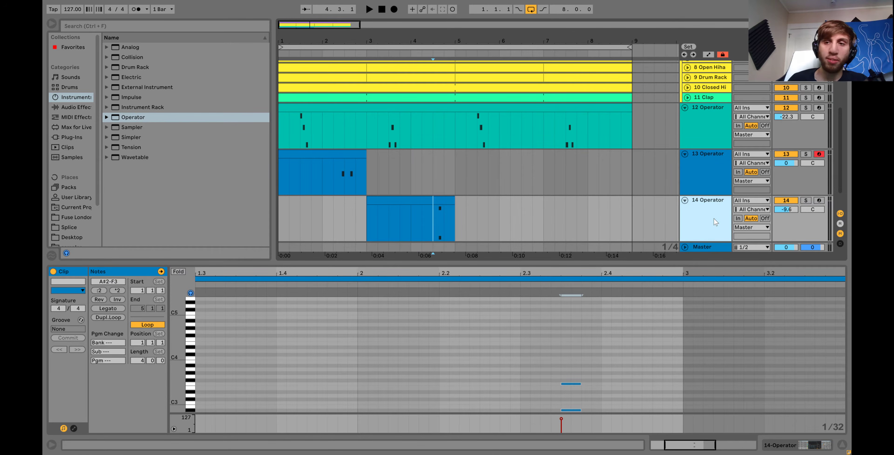
key(space)
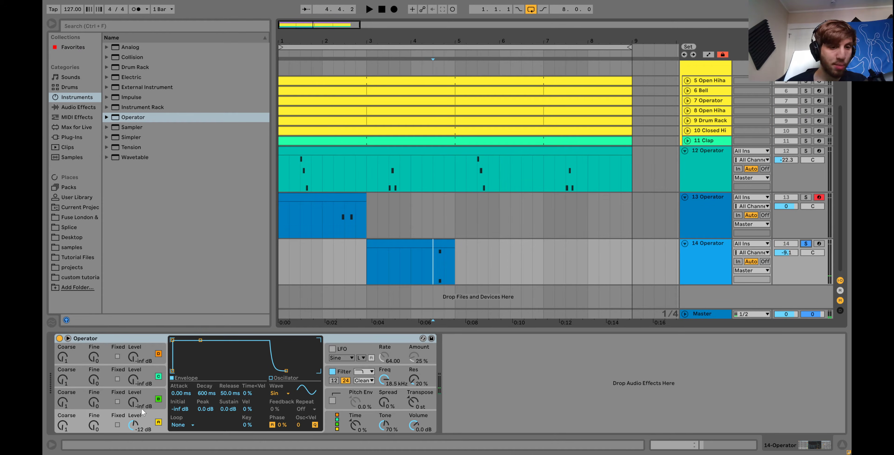
drag(229, 393, 229, 382)
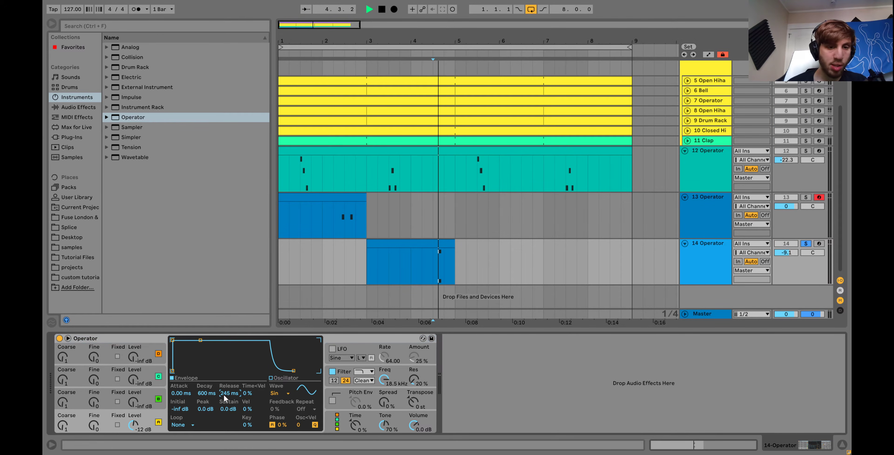
key(space)
Set oscillator B to coarse 2, fine 13, level -35 dB and 60 s release, and oscillator C's level to -30 dB.
click(140, 403)
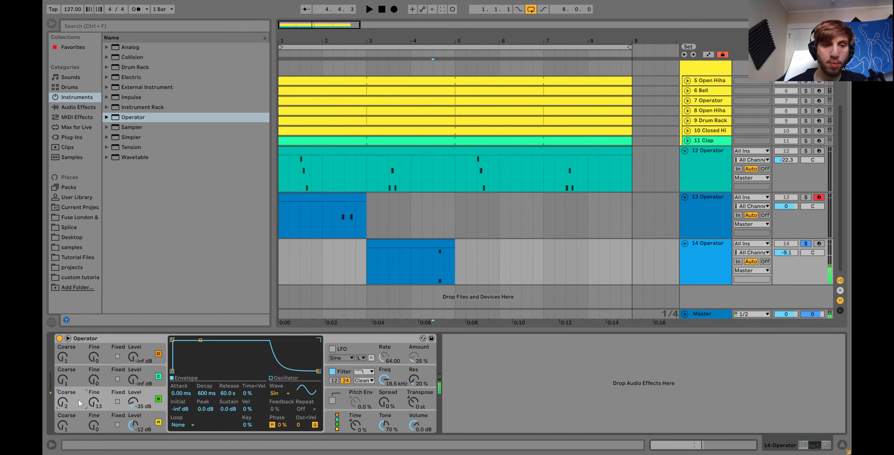
click(134, 379)
drag(134, 379, 133, 375)
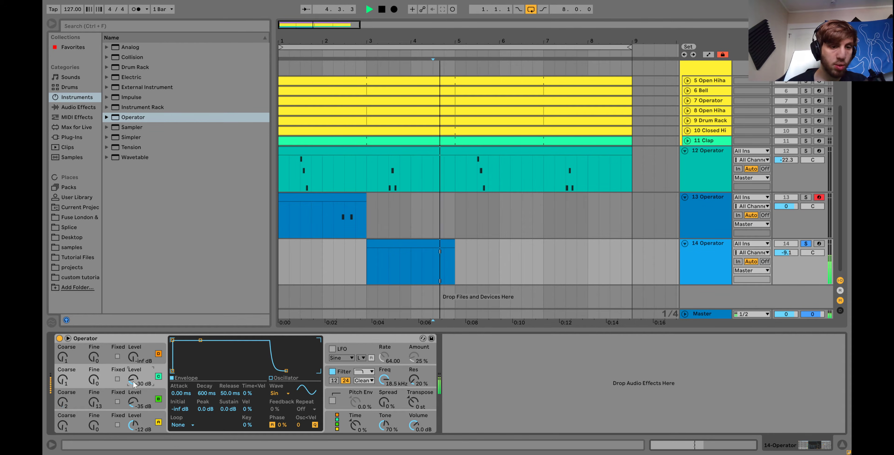
Set oscillator B's sustain to -17 dB and its coarse tuning to 5, auditioning the sound.
click(149, 396)
drag(220, 410, 220, 418)
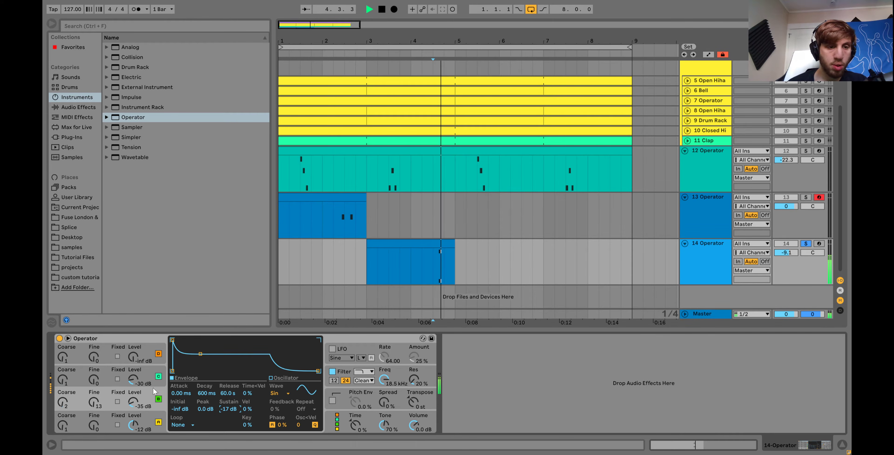
key(space)
key(space)
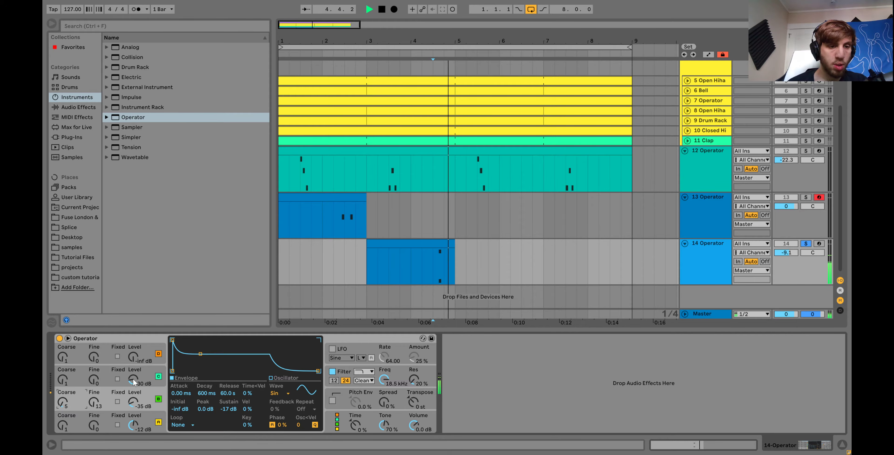
key(space)
Set oscillator C to coarse 9, fine 4 and level -23 dB, with a 60 s release.
drag(133, 386, 133, 384)
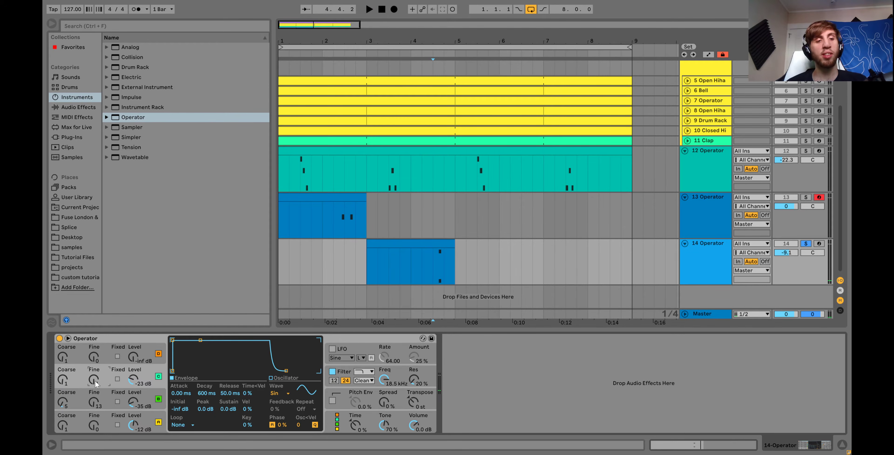
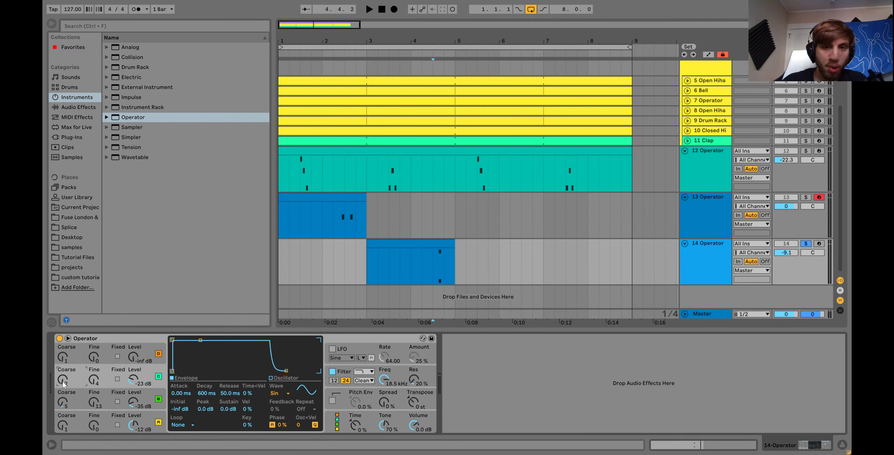
key(space)
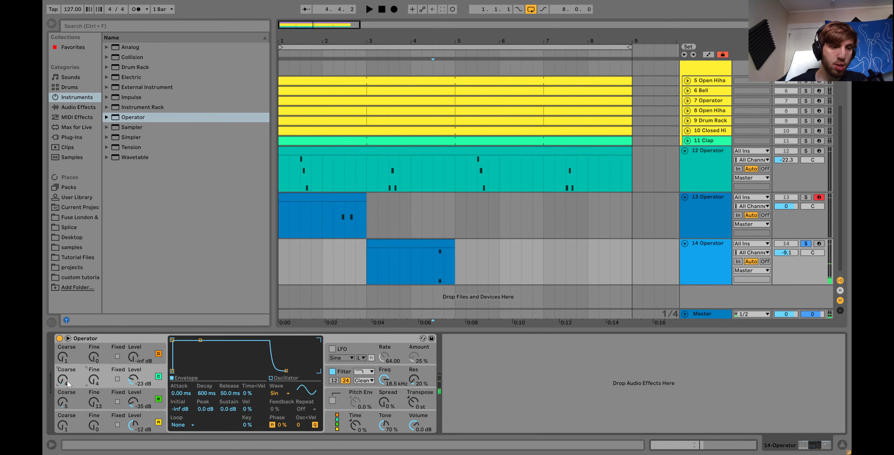
scroll(63, 380, up, 2)
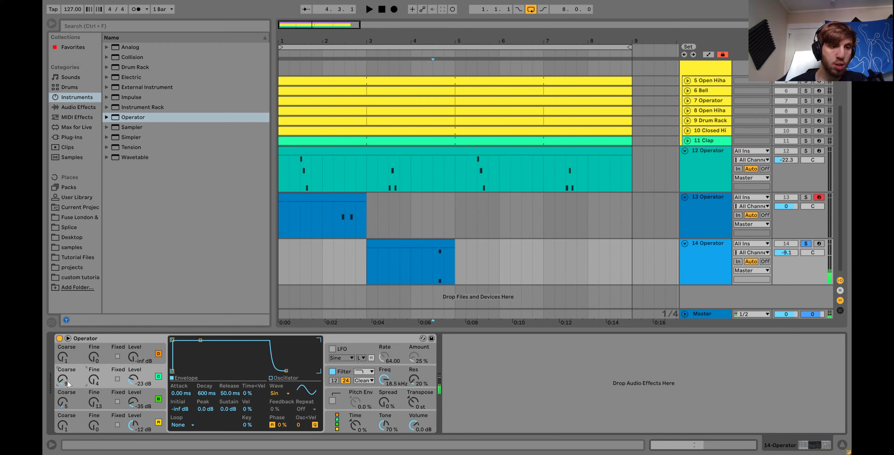
key(space)
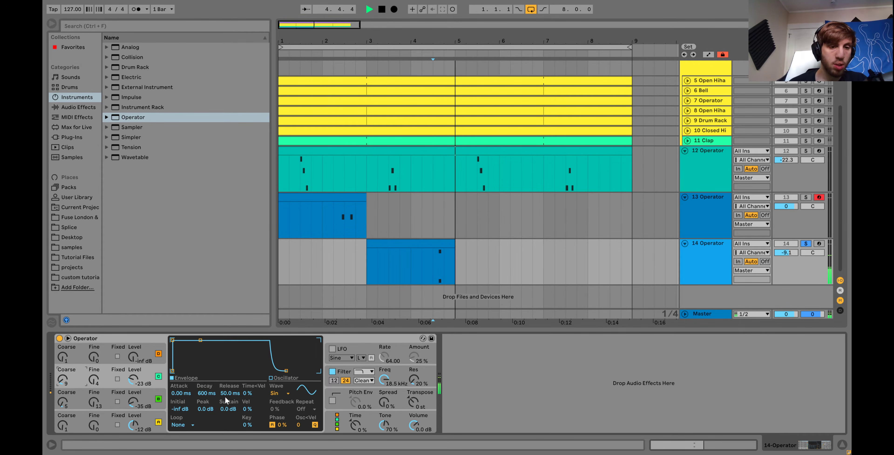
key(space)
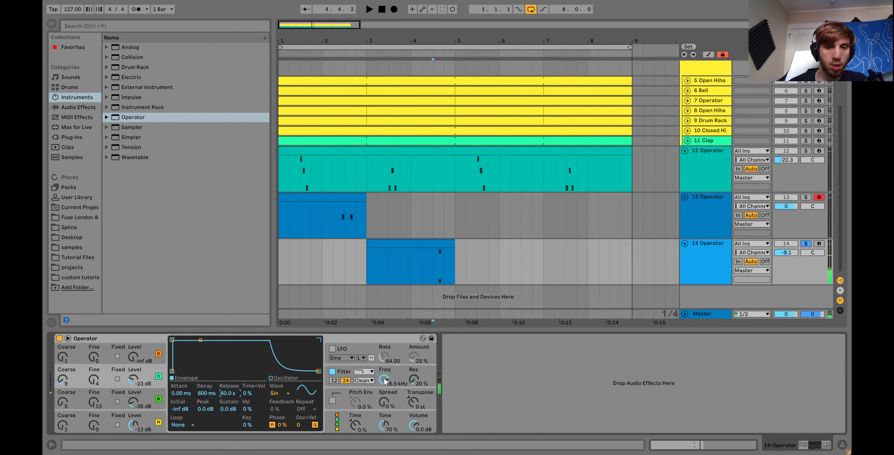
Set Operator's filter frequency to 1.01 kHz, with a 21% envelope amount and a 1.15 s envelope decay.
drag(385, 381, 385, 391)
key(space)
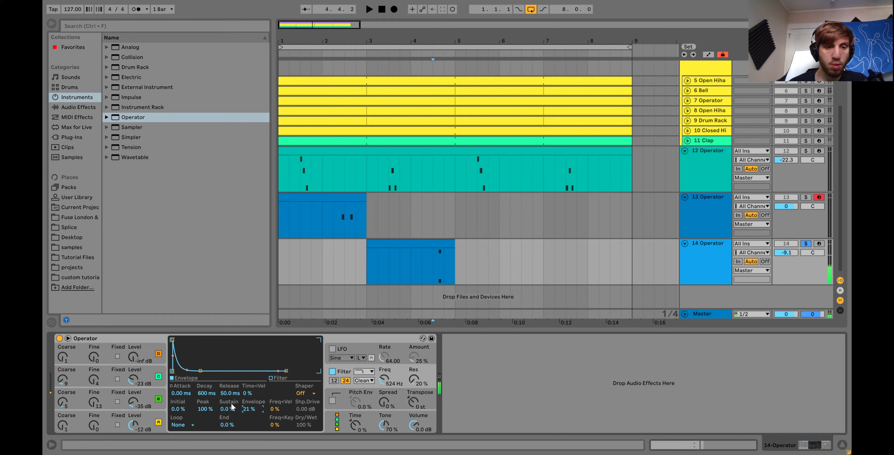
drag(207, 392, 206, 378)
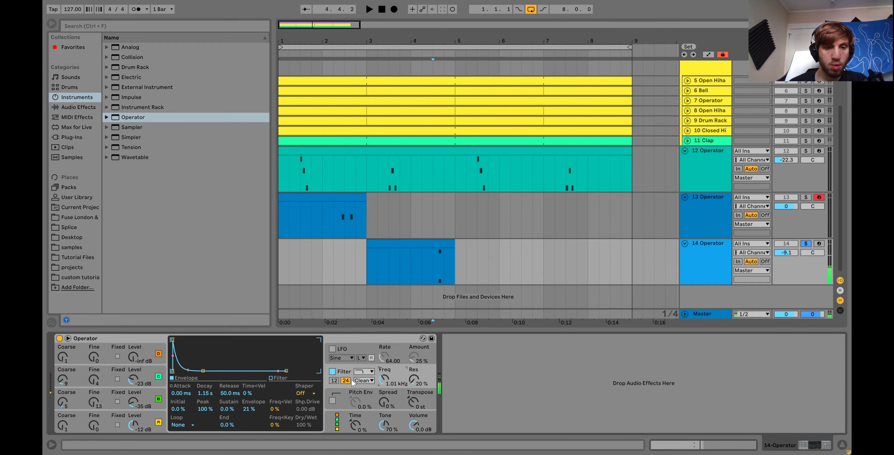
Set the filter's shaper to Sine with 12.0 dB drive and listen to the result.
click(308, 395)
click(306, 381)
key(space)
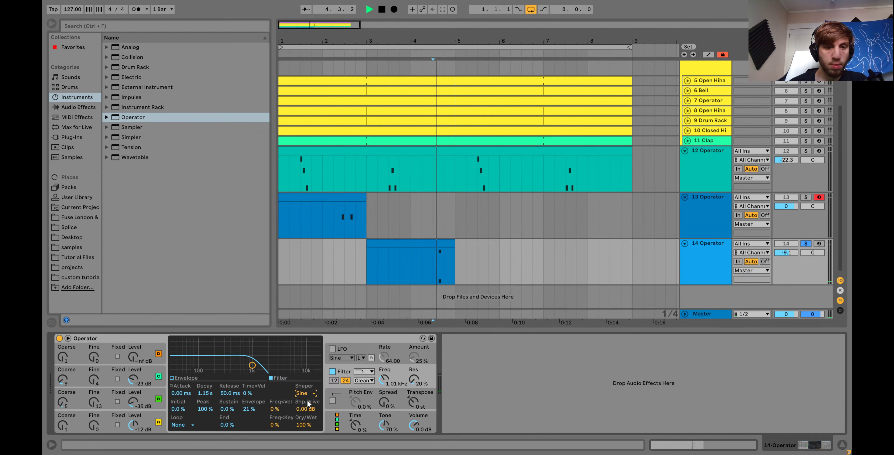
key(space)
drag(309, 411, 309, 403)
key(space)
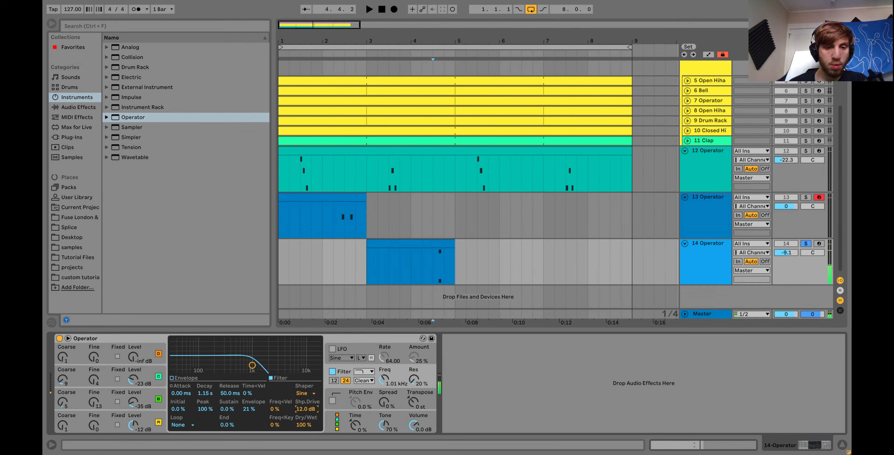
Set Operator's filter frequency to 208 Hz, its envelope release to 46.4 s and its envelope amount to 26%, auditioning the stab.
key(space)
mouse_move(385, 378)
mouse_down()
mouse_move(386, 400)
mouse_move(387, 379)
mouse_up()
key(space)
key(space)
key(space)
key(space)
click(230, 393)
drag(230, 393, 230, 365)
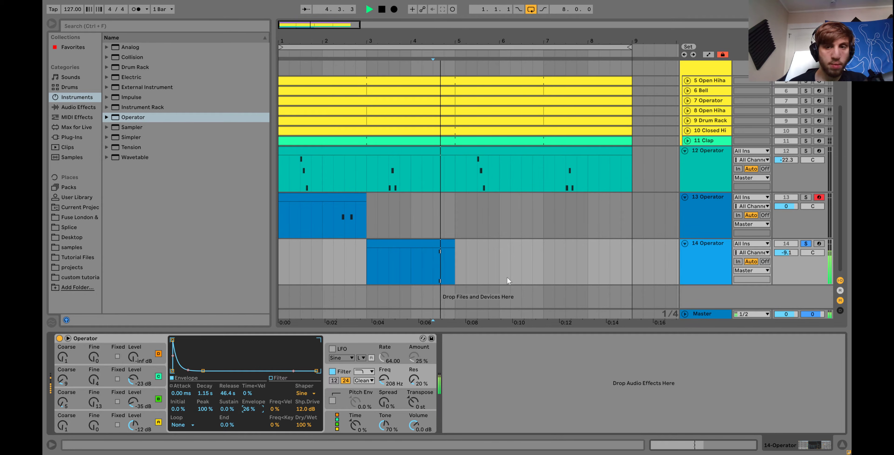
Unsolo track 14, lower its volume to -10.1 dB and listen to the stab in the full mix.
click(806, 245)
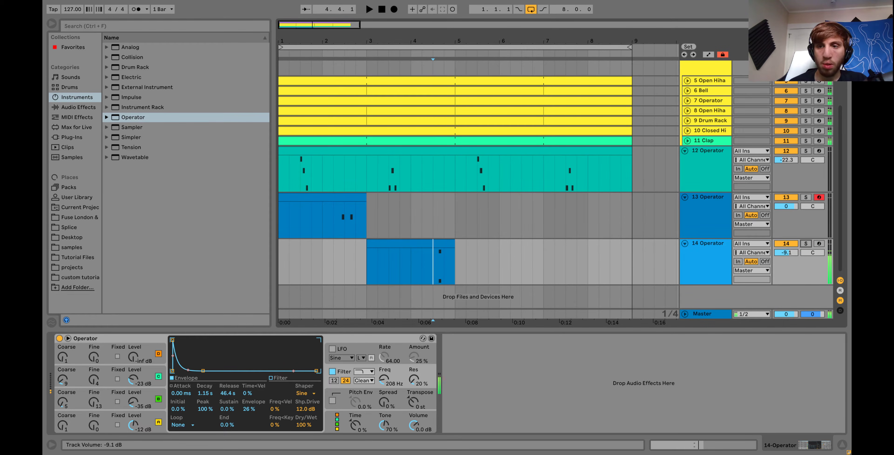
click(406, 216)
key(space)
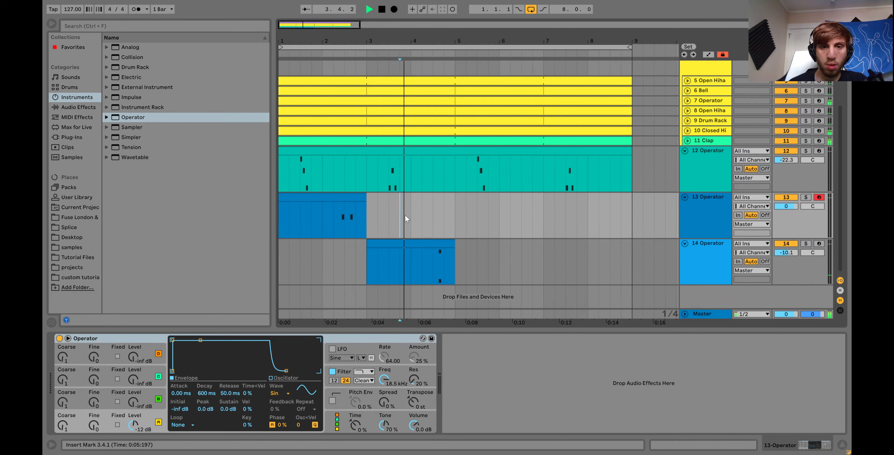
key(space)
click(712, 265)
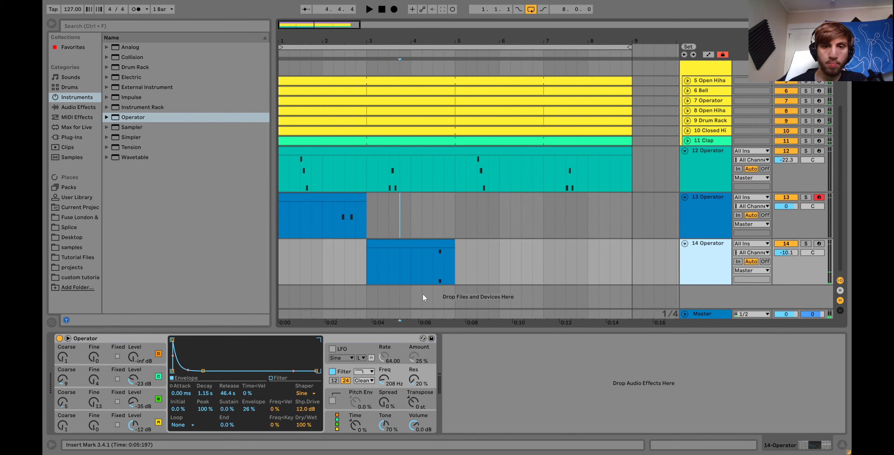
Solo track 14, switch off Operator's filter and audition the unfiltered stab.
click(428, 273)
click(805, 244)
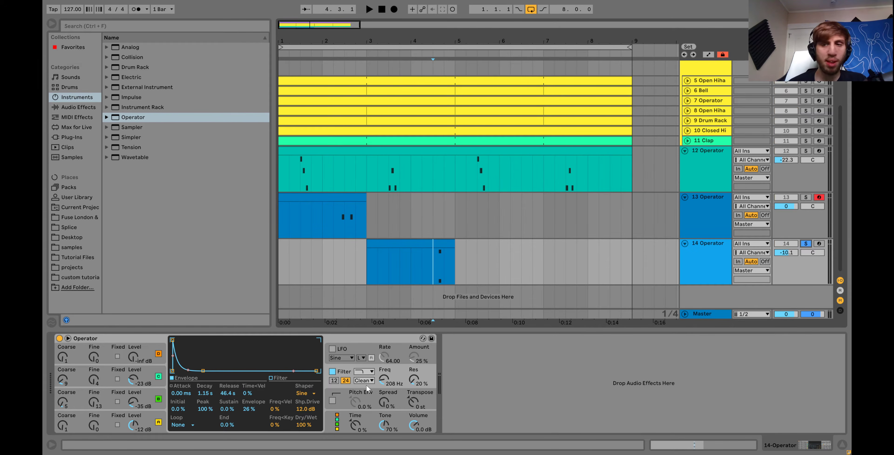
click(332, 372)
key(space)
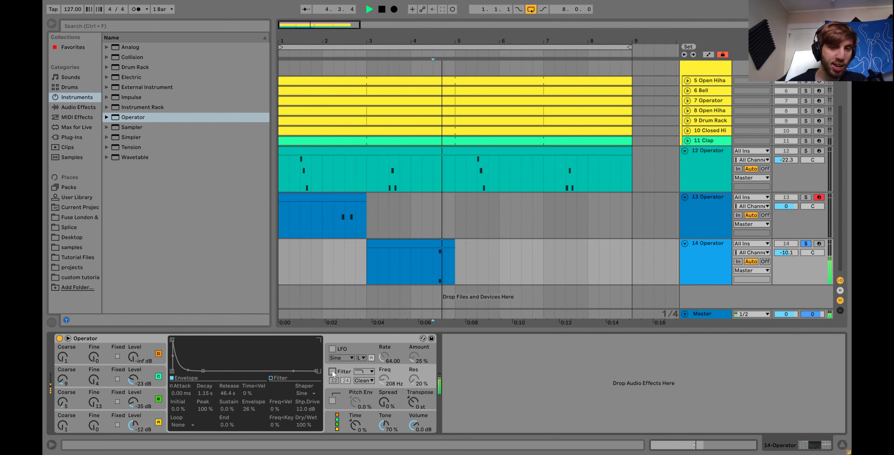
key(space)
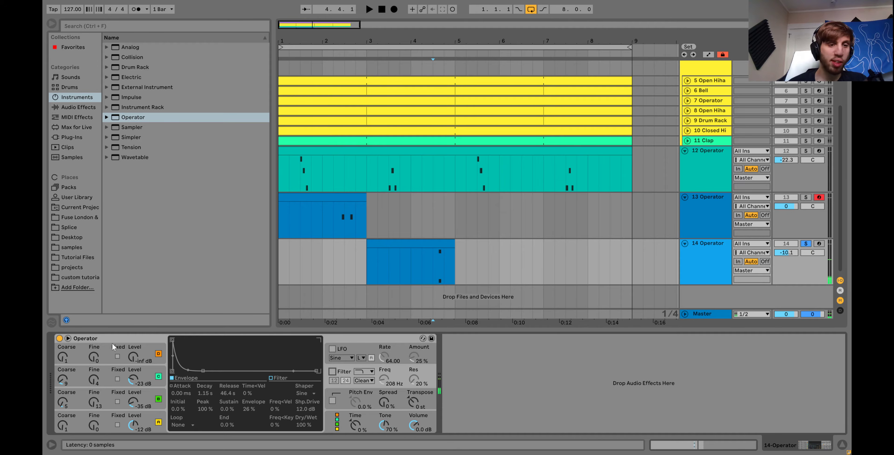
Raise oscillator D's level to -8.7 dB and set its envelope release to 60 s.
key(space)
drag(133, 359, 135, 362)
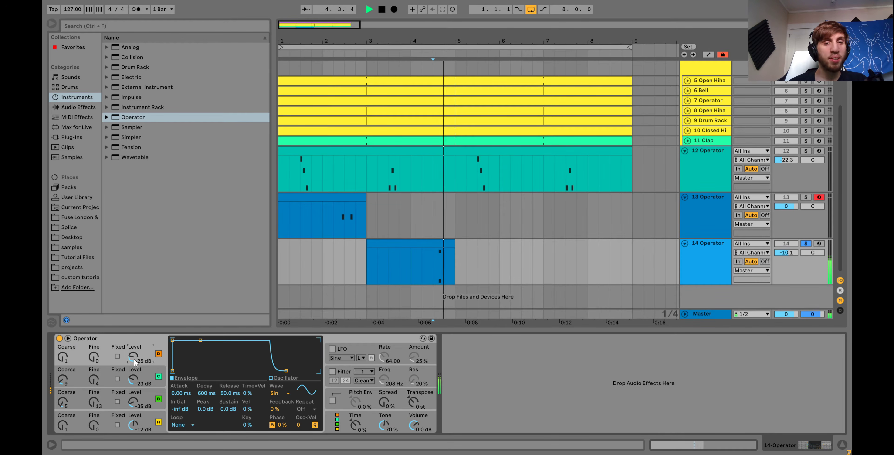
key(space)
key(space)
key(space)
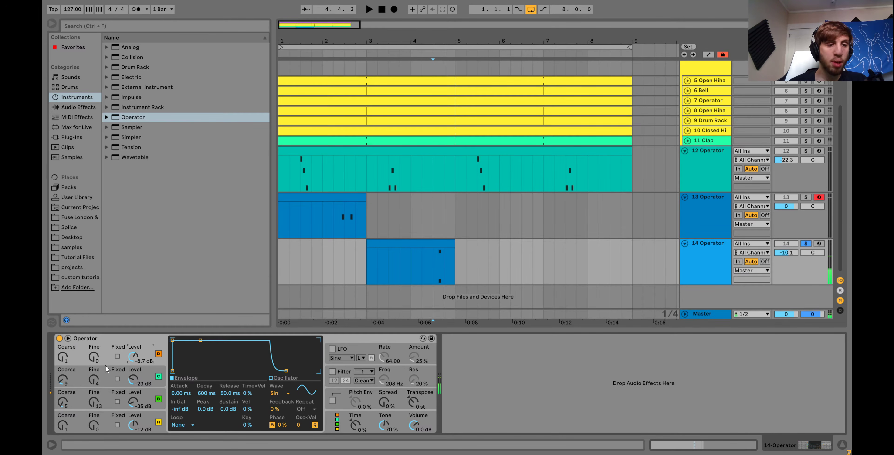
drag(224, 396, 225, 394)
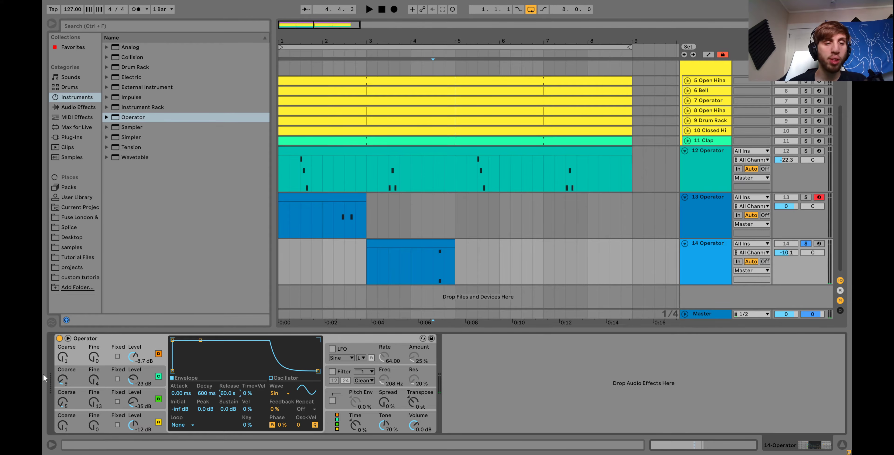
Set oscillator D's coarse tuning to 14 while auditioning the stab.
key(space)
key(space)
key(space)
key(space)
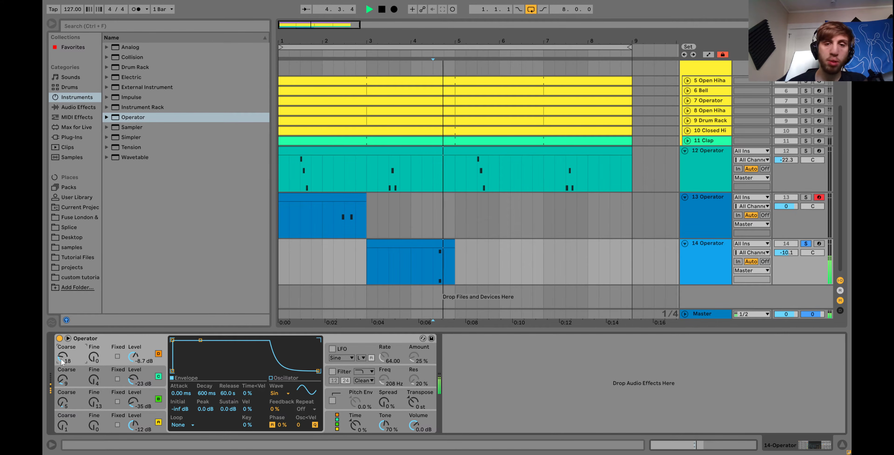
drag(62, 361, 61, 363)
key(space)
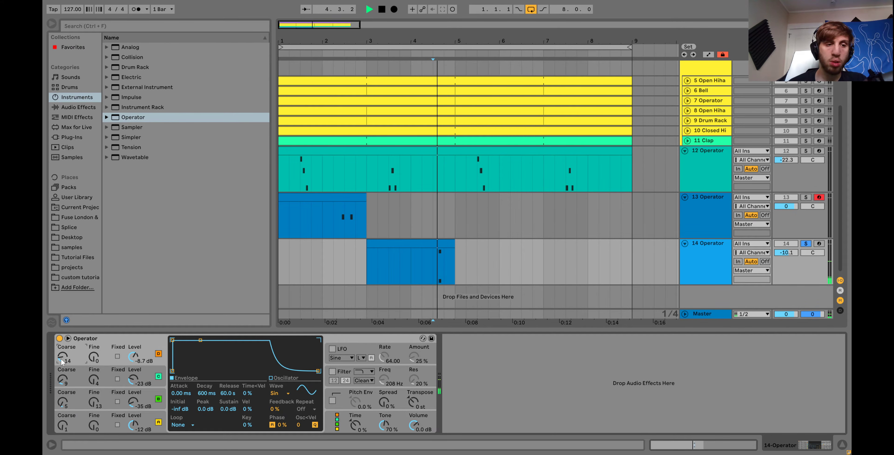
key(space)
Add a Chorus to track 14 with a modulation amount of 2.22 ms and a rate of 0.46 Hz.
click(78, 107)
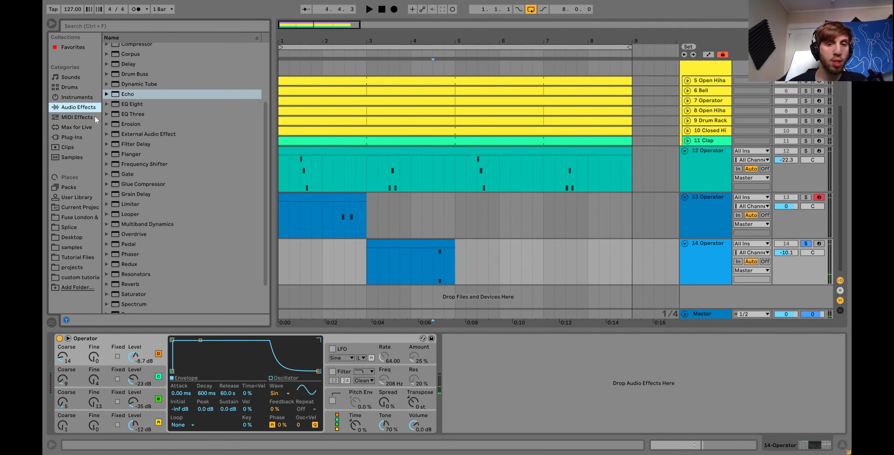
scroll(129, 58, up, 3)
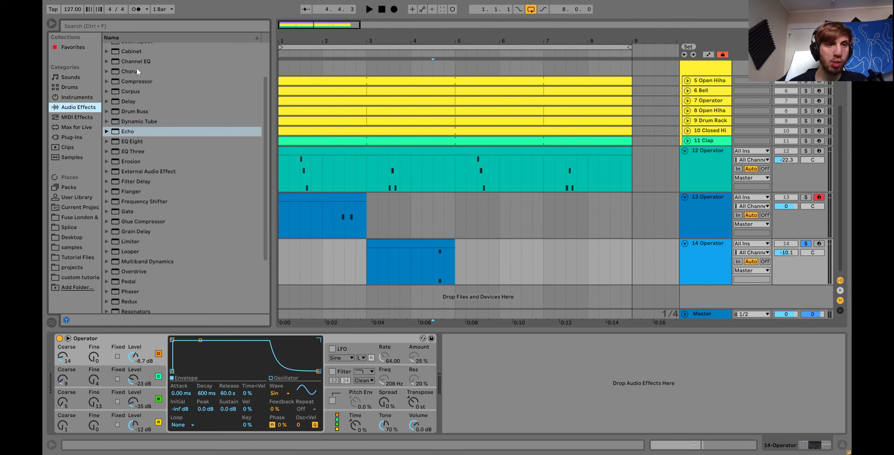
click(132, 71)
key(space)
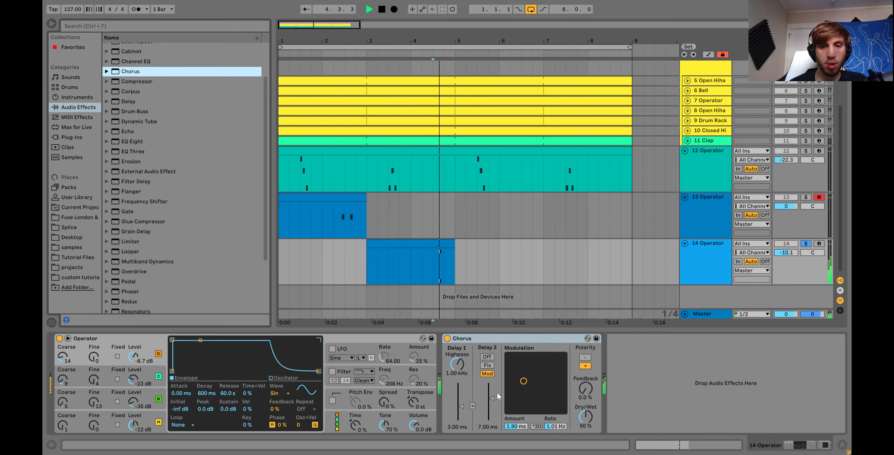
key(space)
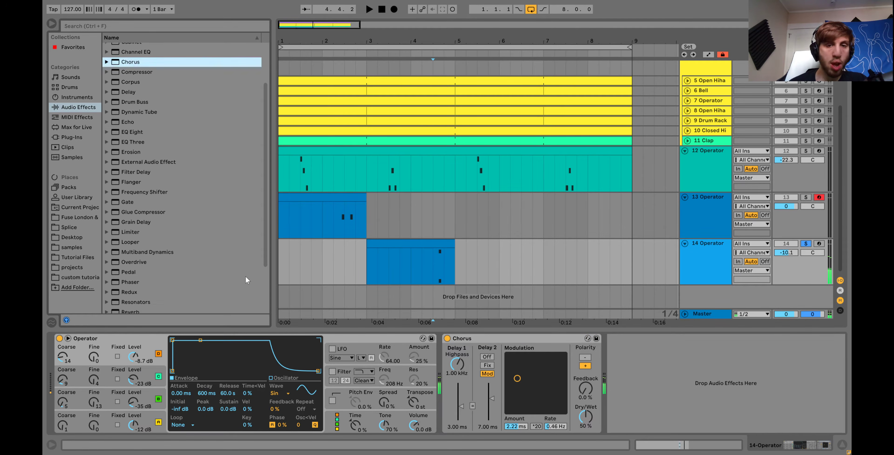
Add a Reverb after the Chorus on track 14 and set its decay time to 3.31 s.
scroll(246, 277, down, 5)
click(132, 251)
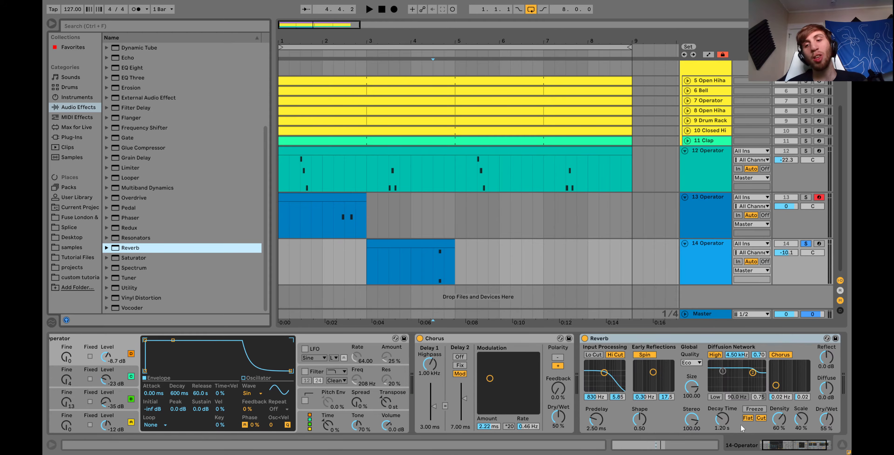
drag(726, 422, 726, 399)
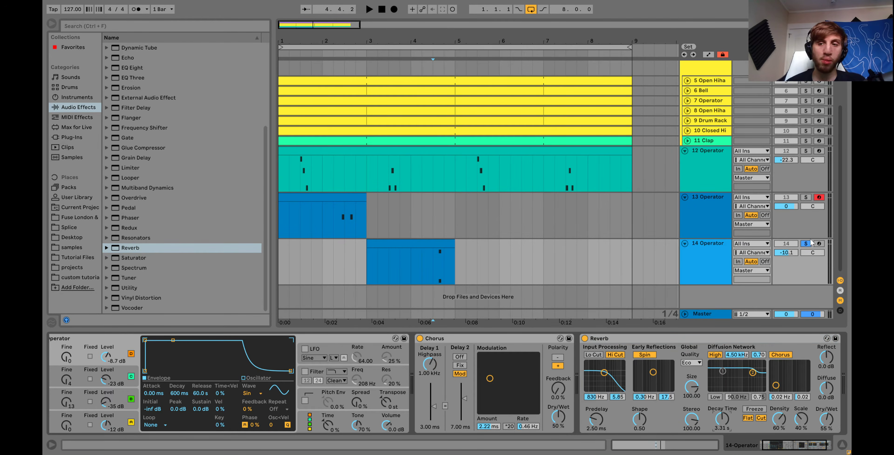
Unsolo track 14 and set the Reverb's size to 2.91 and decay time to 778 ms, listening in the mix.
click(806, 244)
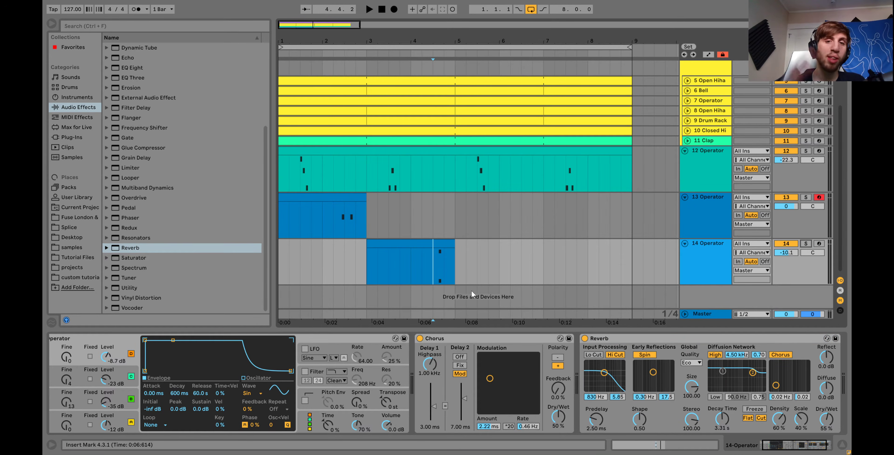
key(space)
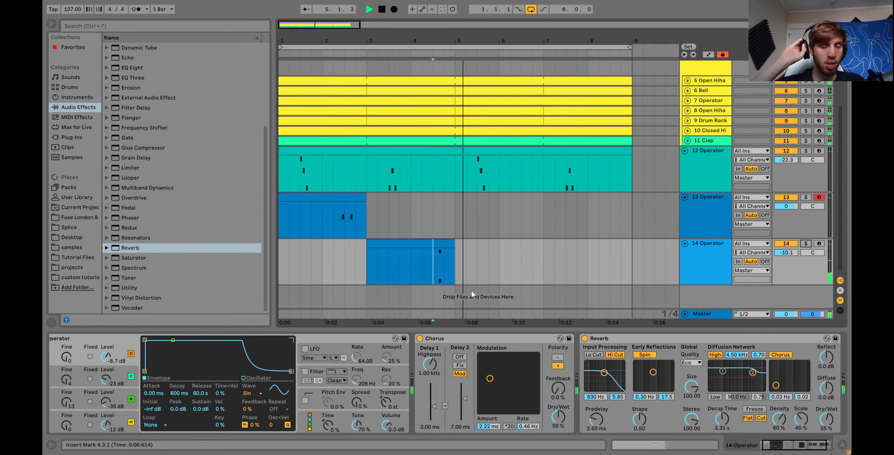
key(space)
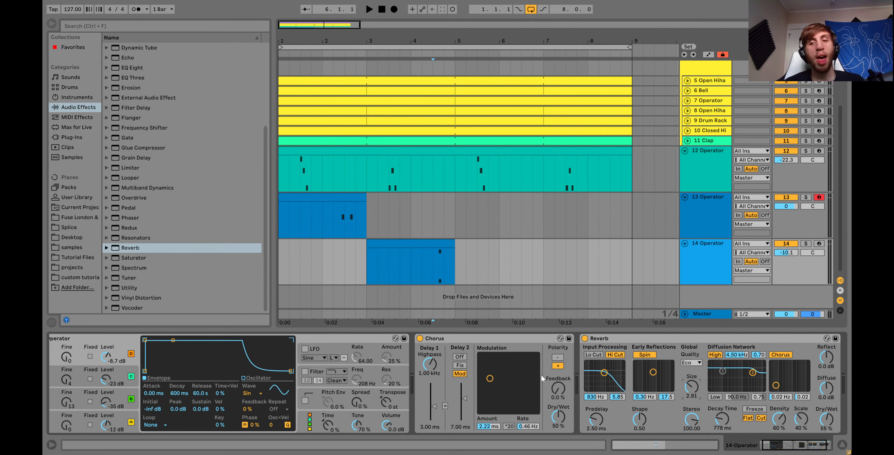
key(space)
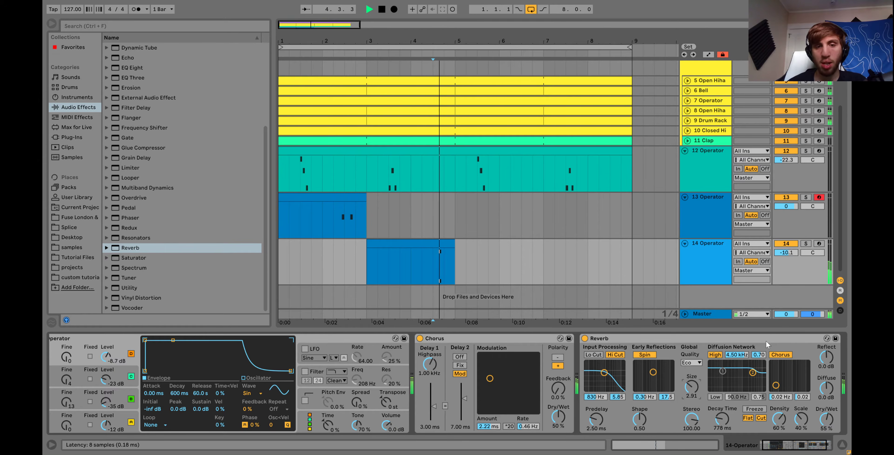
Solo track 14 and add a Drum Buss after the Reverb with 43% crunch and 0.38 transients, auditioning the result.
click(806, 243)
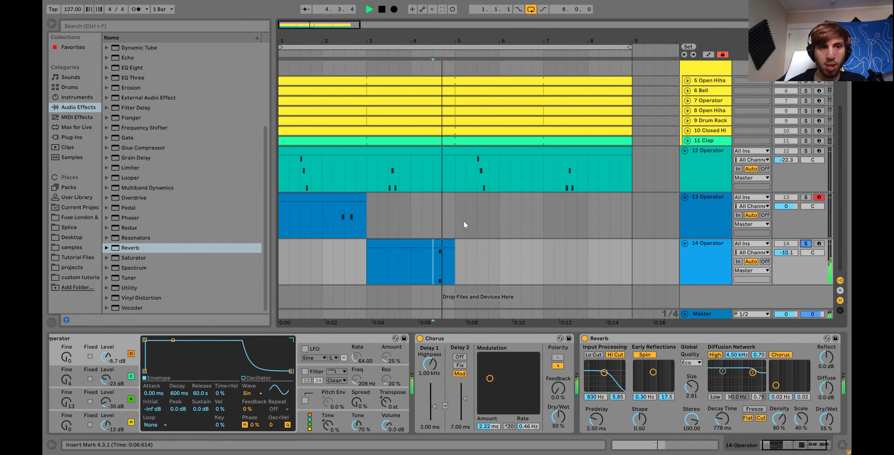
scroll(207, 214, up, 3)
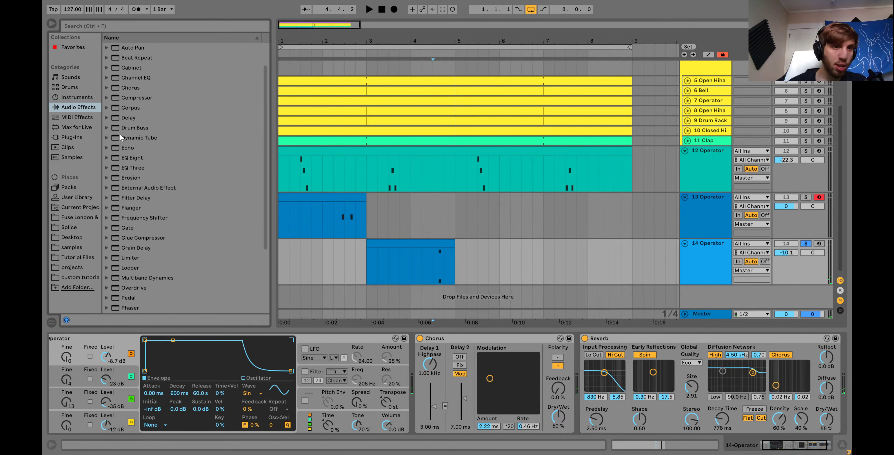
click(132, 128)
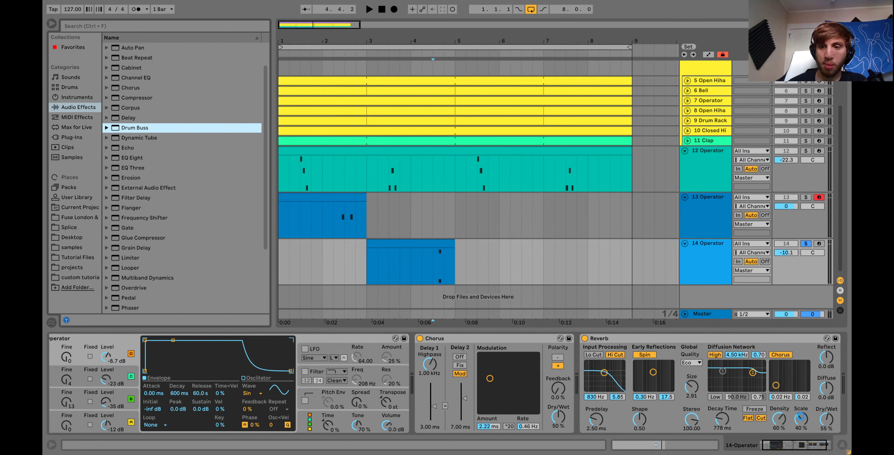
drag(800, 418, 746, 344)
key(space)
key(space)
click(710, 386)
key(space)
key(space)
key(space)
key(space)
Add an Auto Filter after the Drum Buss as a high-pass at 211 Hz with 9.3% resonance.
scroll(176, 113, up, 1)
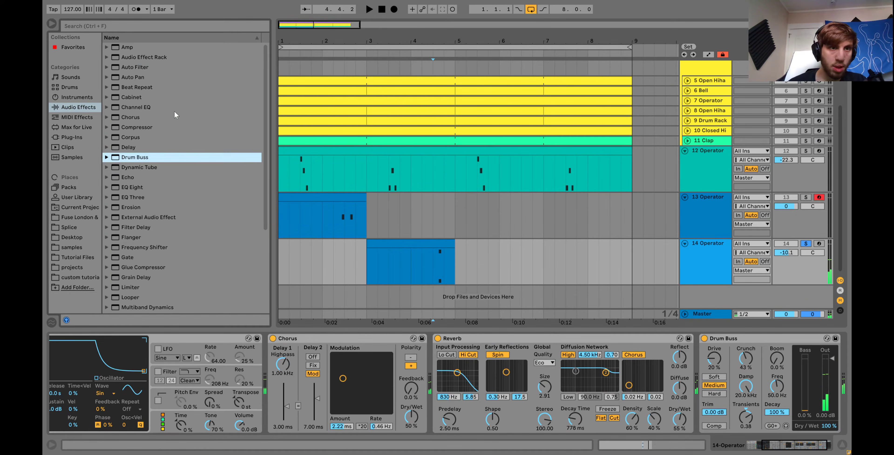
click(128, 69)
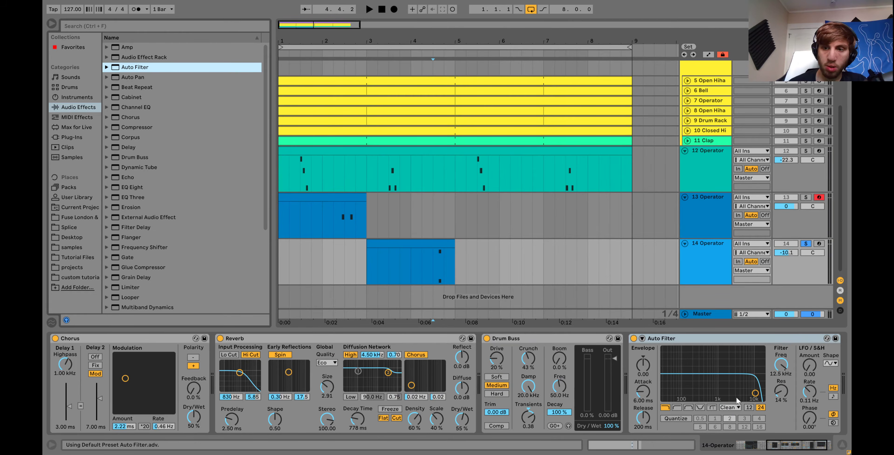
click(678, 408)
drag(690, 396, 694, 395)
key(space)
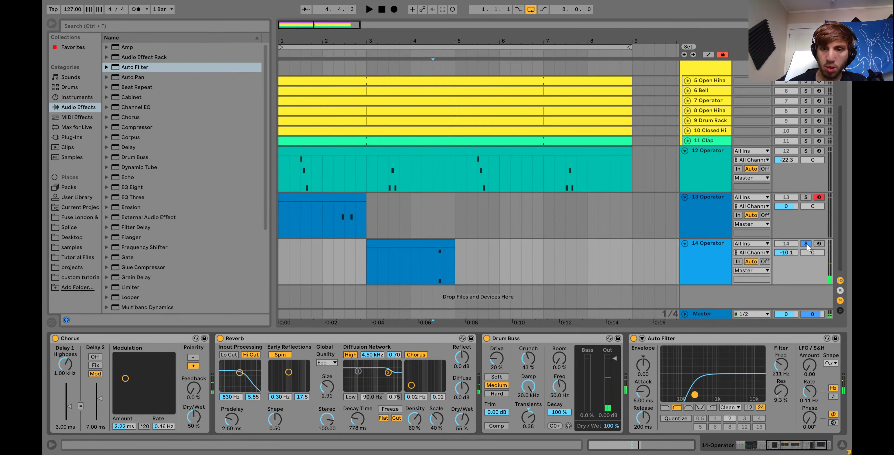
Shorten the Reverb's decay time to 567 ms and its size to 1.07, with track 14 unsoloed for listening.
key(space)
drag(358, 418, 358, 425)
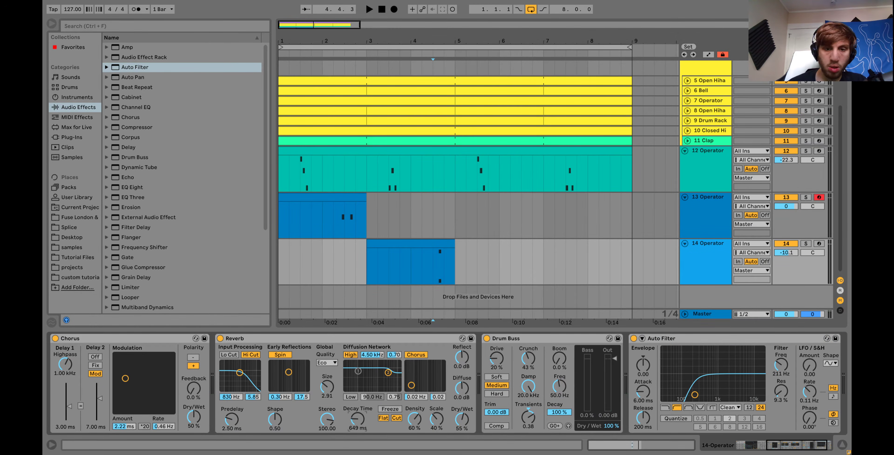
drag(327, 386, 327, 392)
key(space)
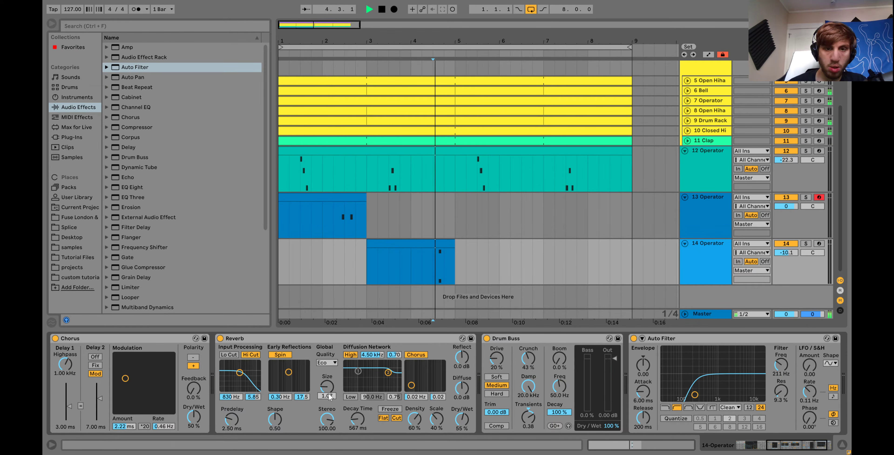
Play the mix from near the start of bar 1 and lower track 14's volume to -14.1 dB.
click(291, 263)
key(space)
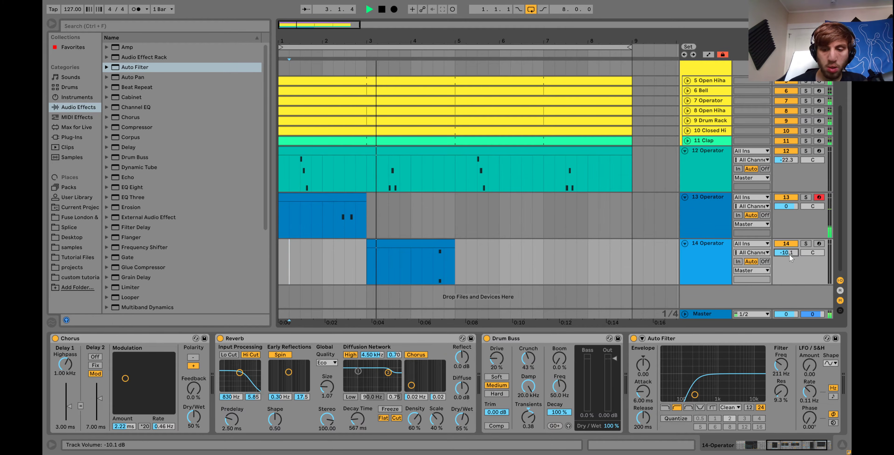
scroll(789, 254, down, 1)
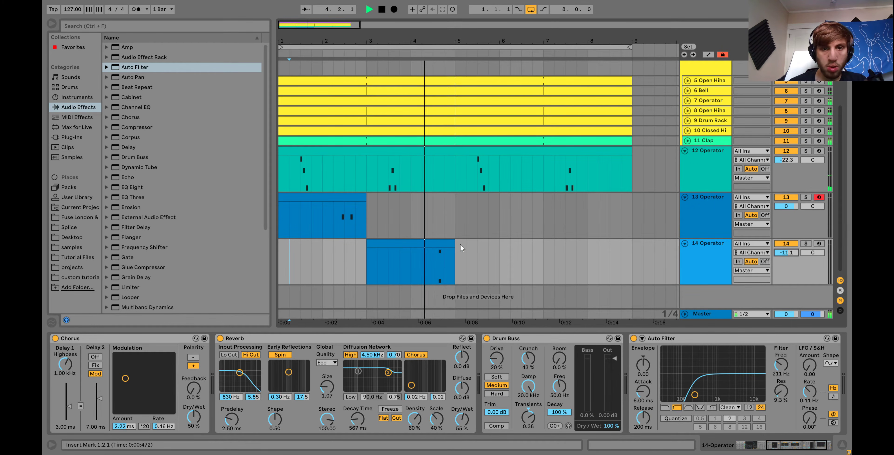
key(space)
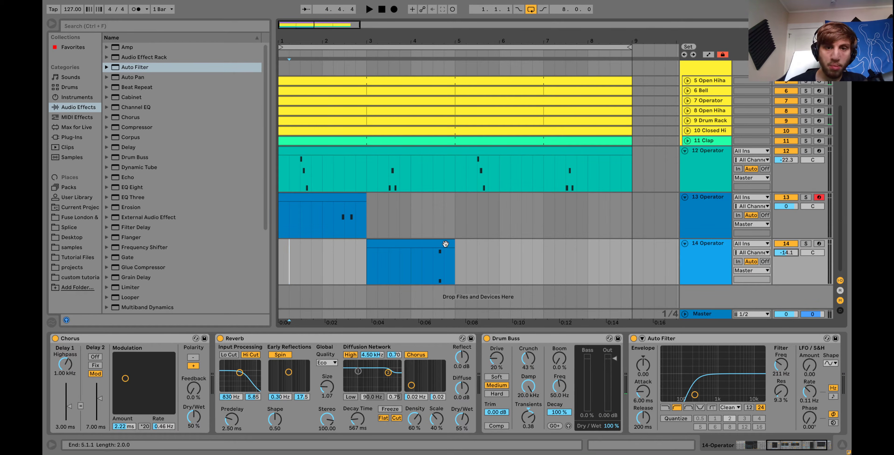
Shift all notes in track 14's clip two 1/32 steps earlier and play the new timing.
double_click(441, 243)
key(ctrl+a)
key(Left)
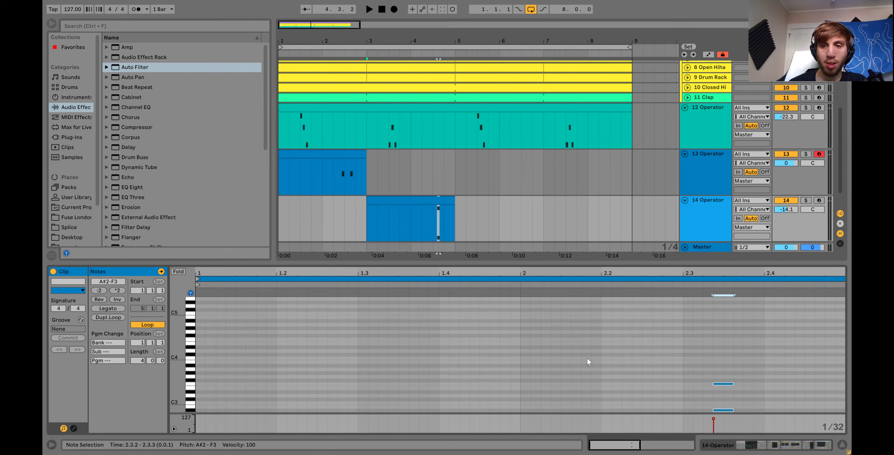
key(Left)
key(space)
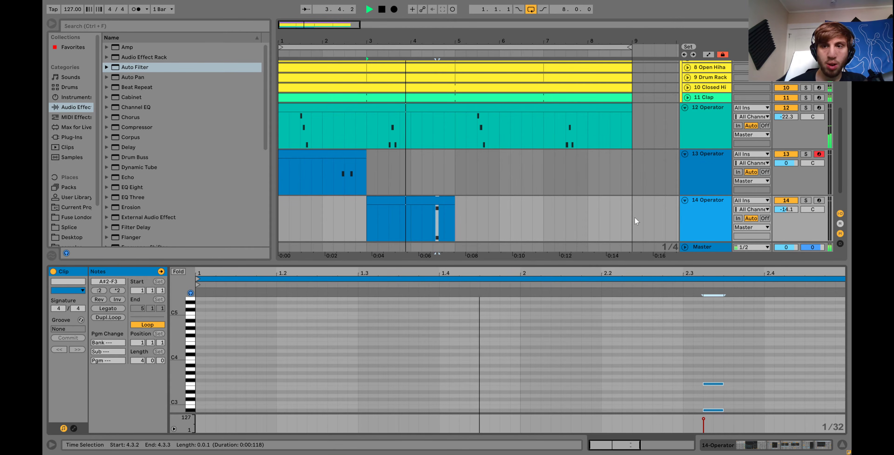
Raise the F3 note in track 14's clip by one octave to F4 and play the mix.
key(space)
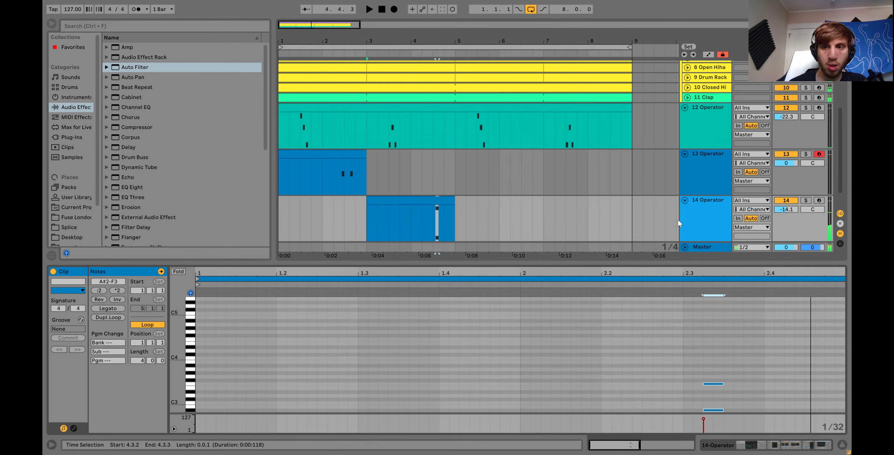
click(696, 221)
click(431, 221)
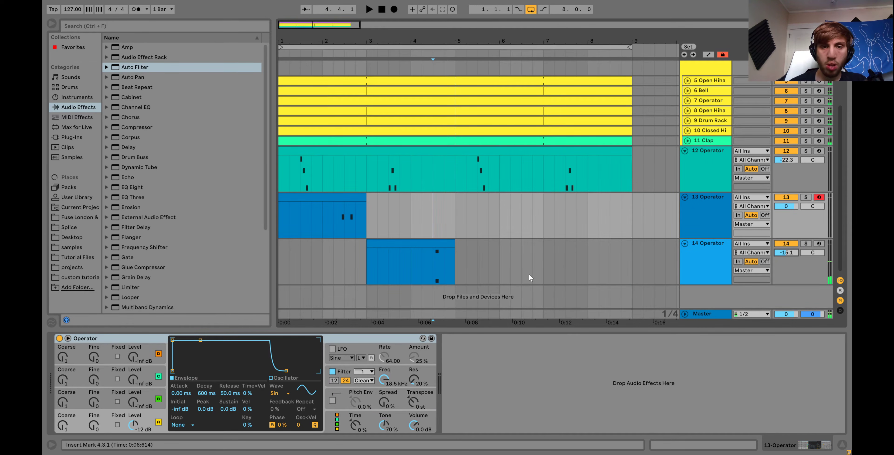
double_click(430, 244)
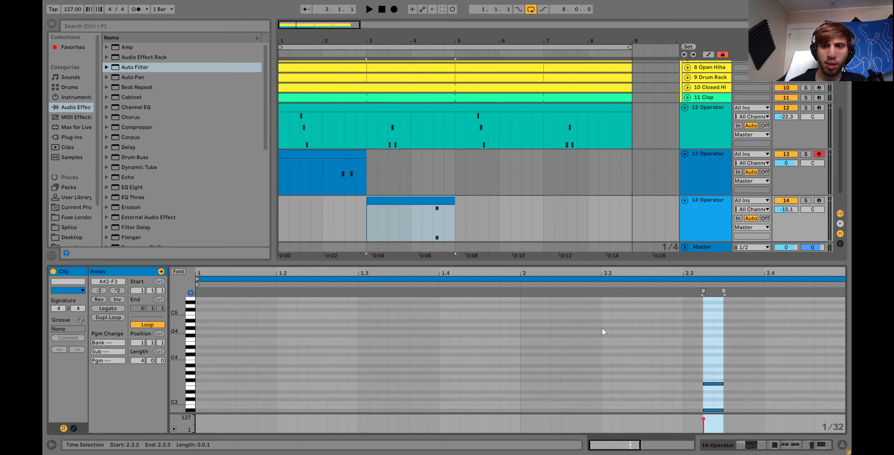
click(717, 384)
key(shift+Up)
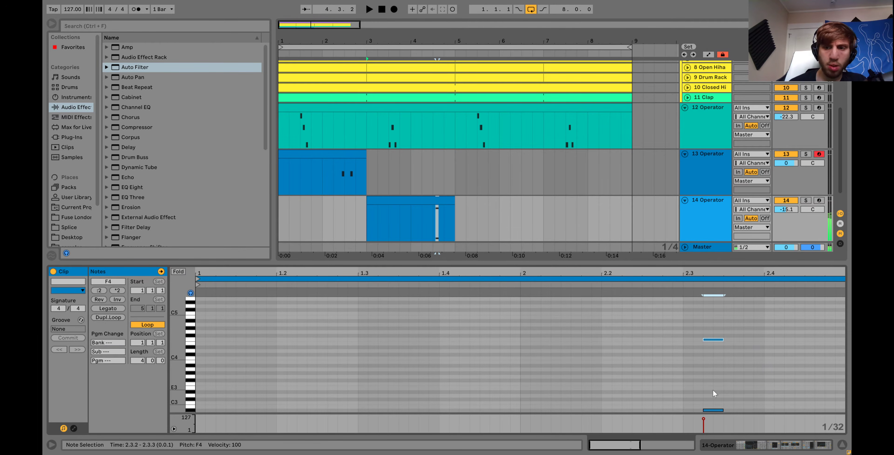
key(space)
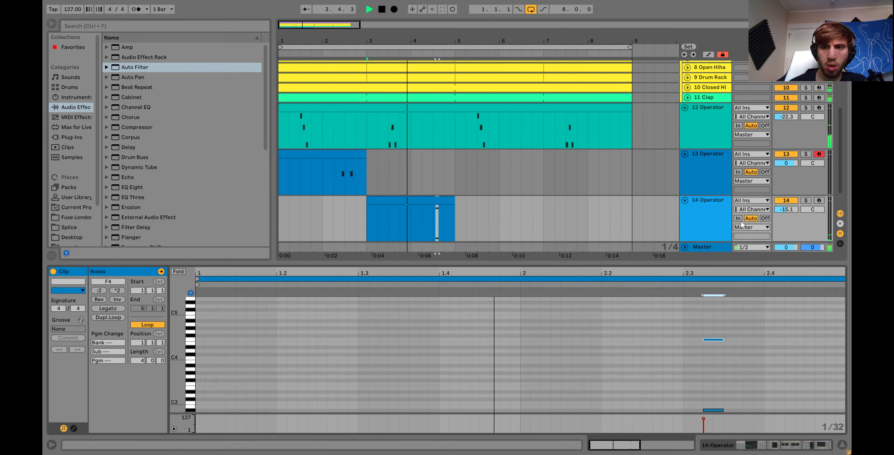
Enable the filter in track 14's Operator and play the mix with it.
click(706, 220)
double_click(706, 221)
key(space)
scroll(385, 370, left, 10)
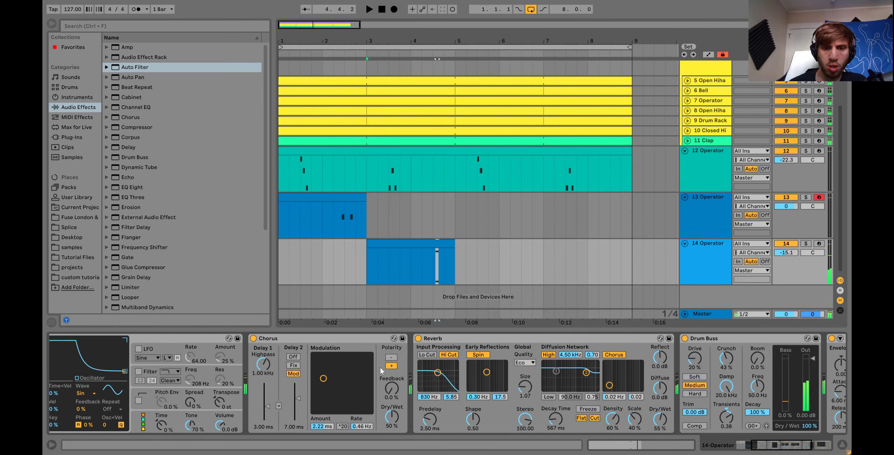
click(332, 372)
key(space)
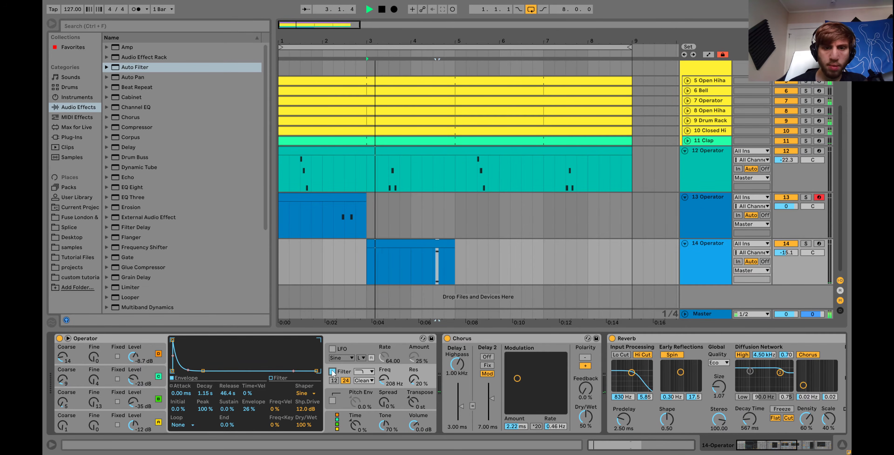
Set track 14's Operator filter frequency to 447 Hz and its shaper drive to 8.06 dB, playing from just before the chord.
click(429, 271)
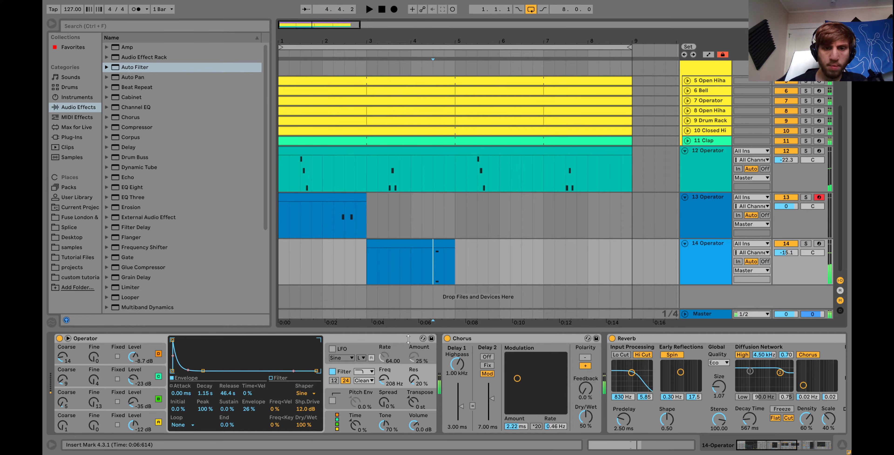
key(space)
key(Right)
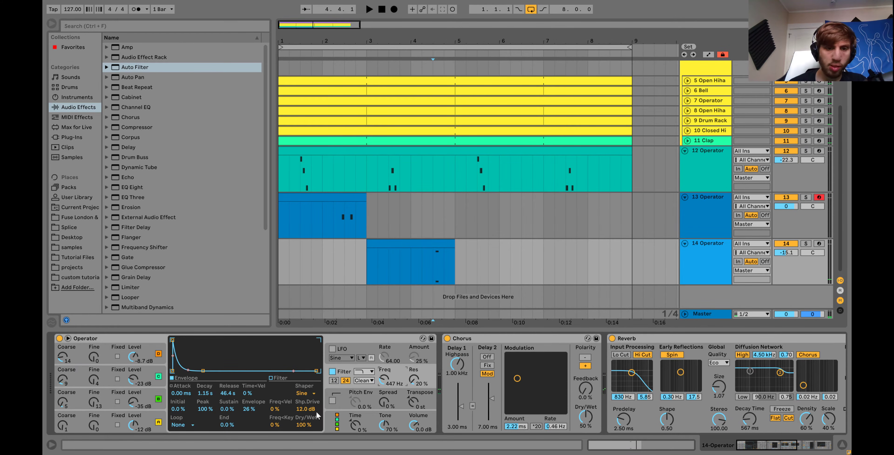
drag(305, 409, 305, 419)
key(space)
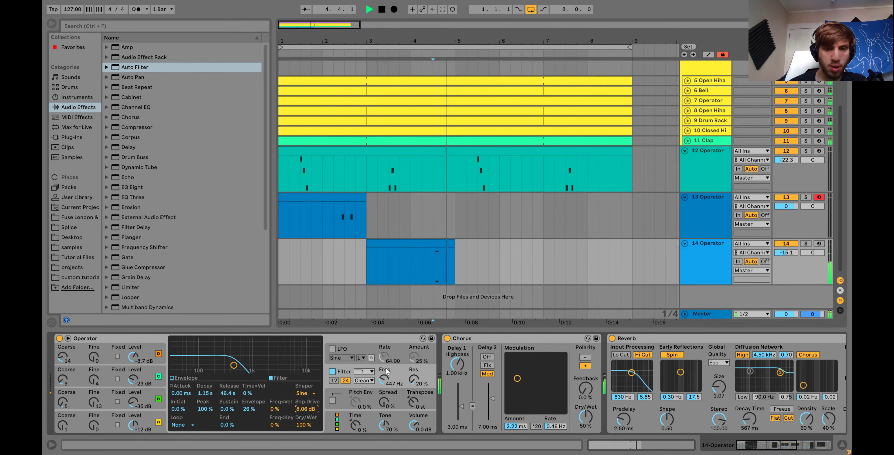
Lower track 14's volume to -25.8 dB and play the chord in the mix.
scroll(612, 395, right, 10)
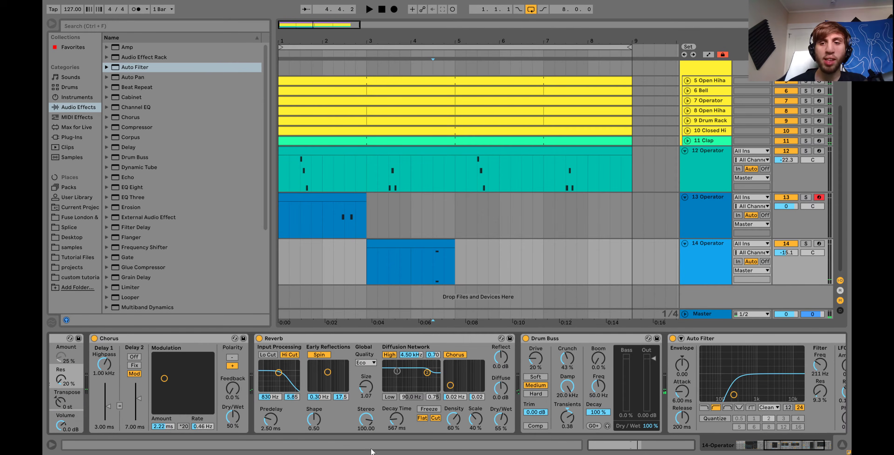
scroll(566, 400, right, 3)
drag(789, 263, 789, 274)
key(space)
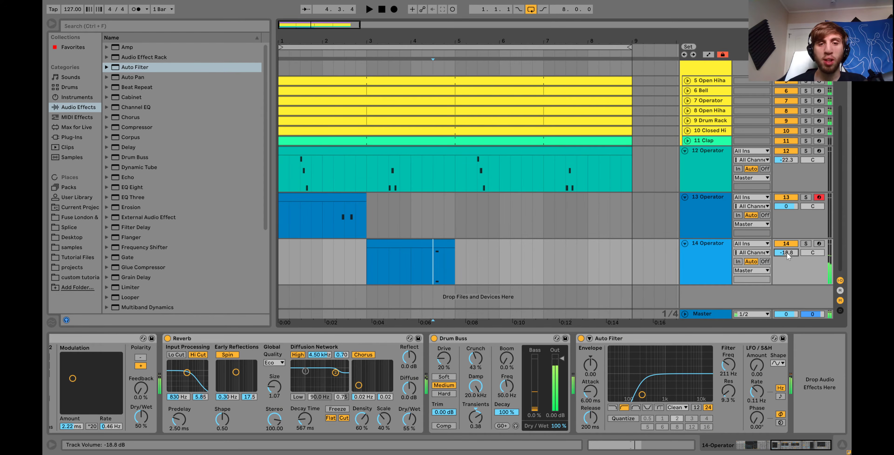
scroll(787, 252, down, 6)
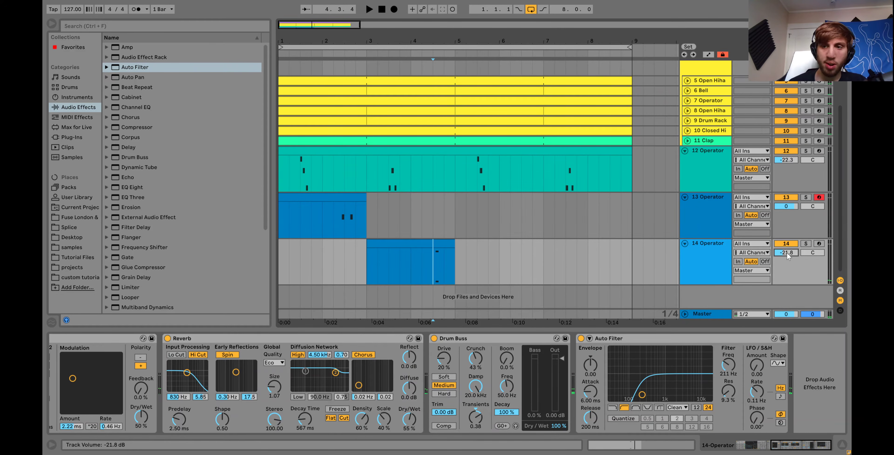
scroll(787, 253, down, 1)
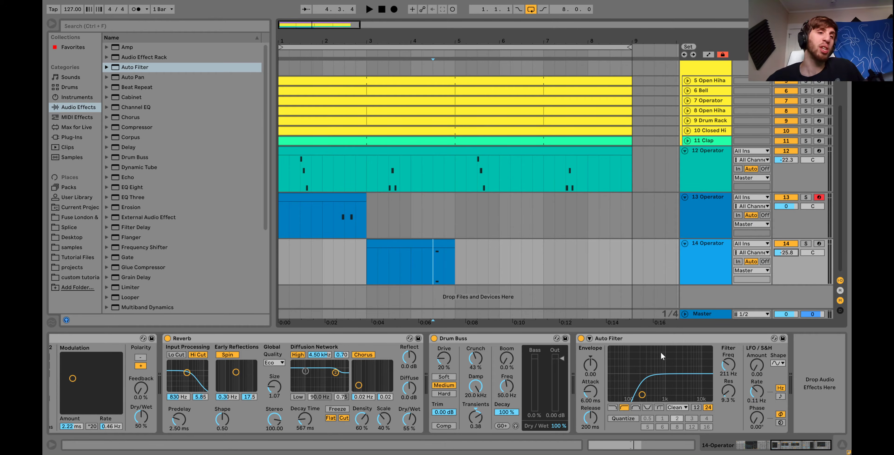
key(space)
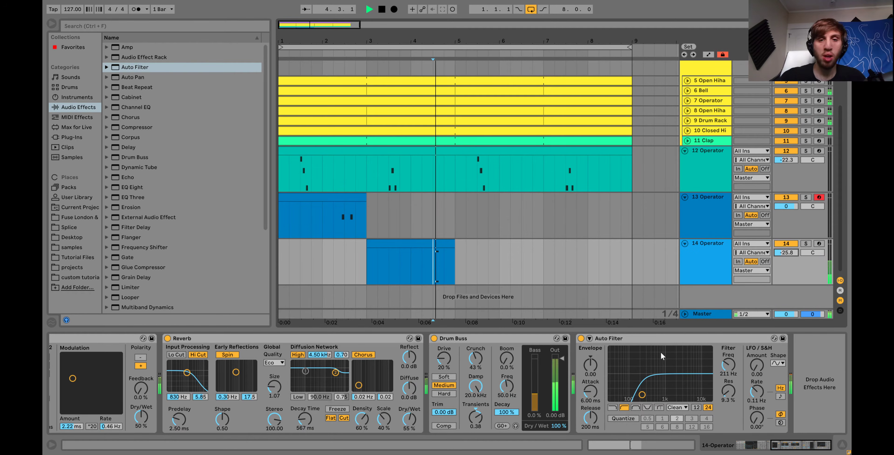
key(space)
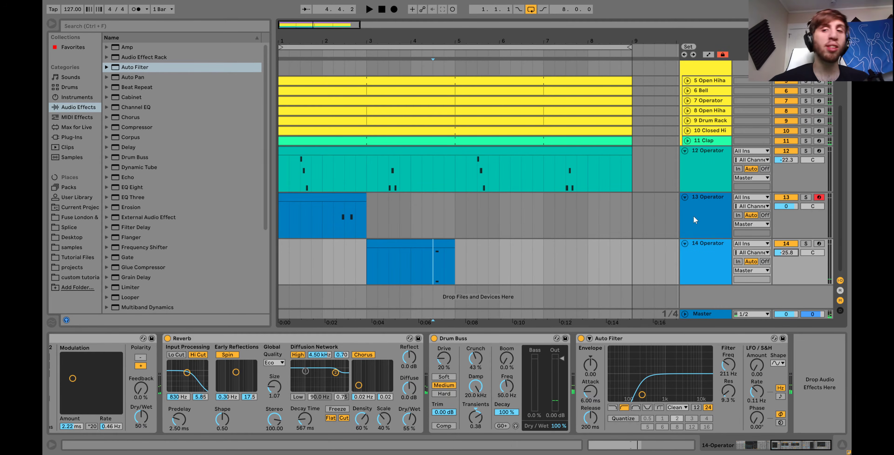
Try richer oscillators in track 13's Operator: B at -16 dB with coarse 0.5 and C at -41 dB.
click(329, 226)
key(space)
key(space)
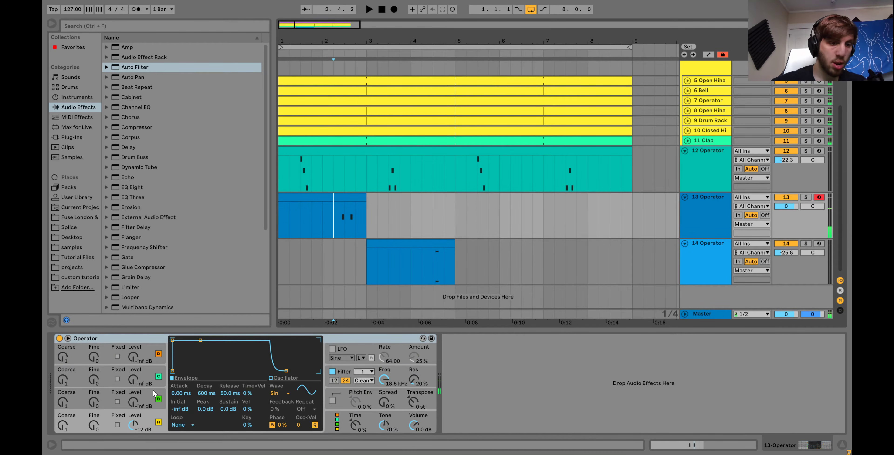
drag(133, 401, 133, 389)
key(space)
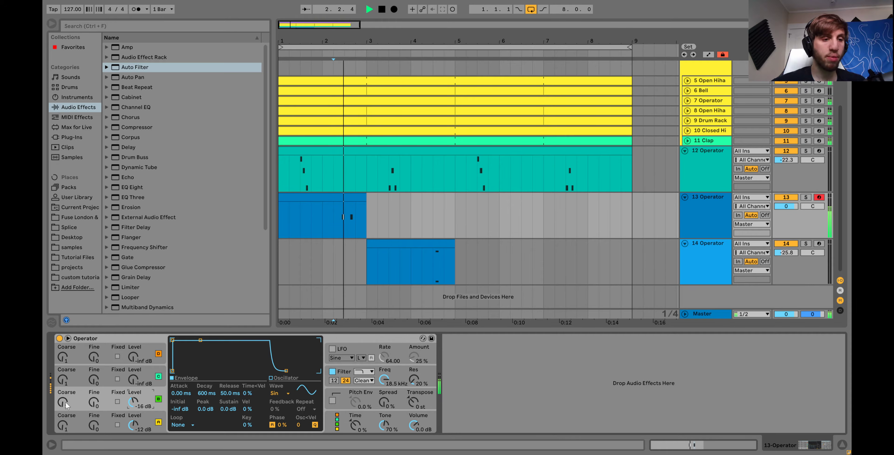
key(space)
click(64, 402)
drag(135, 387, 135, 385)
key(space)
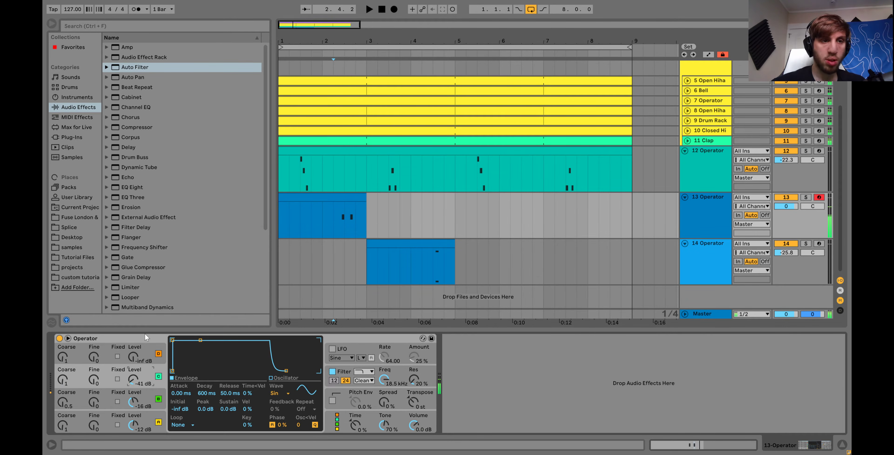
key(space)
Solo track 13 and replace its Operator with the Analog instrument.
click(806, 198)
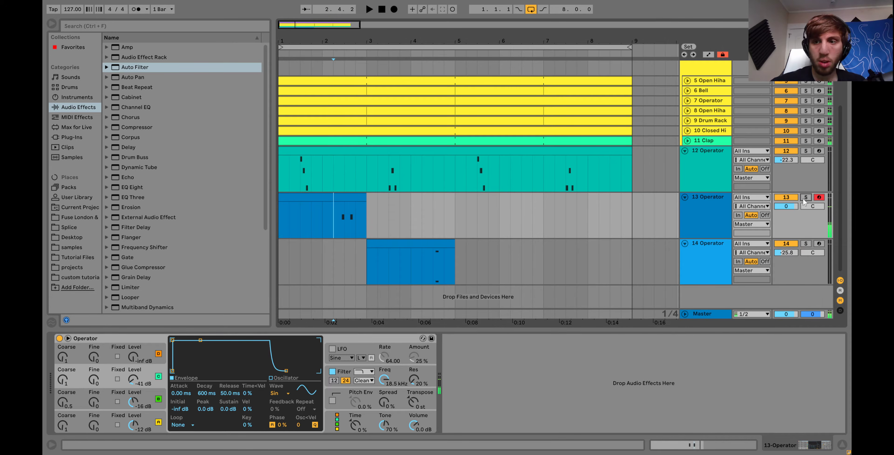
key(space)
key(space)
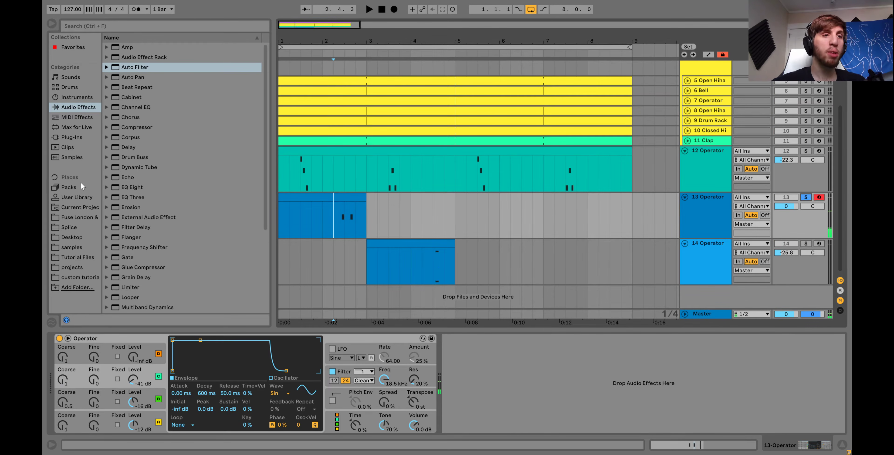
click(72, 94)
click(128, 50)
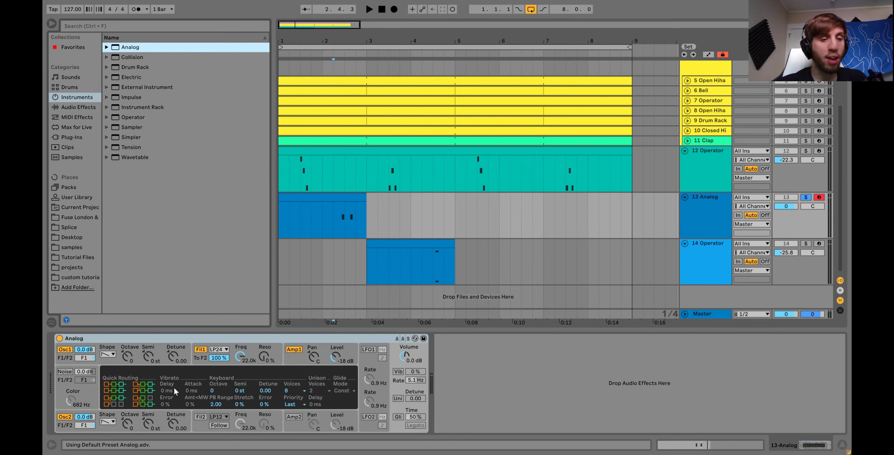
Shape Analog's Amp1 envelope as a short pluck with 146 ms decay, zero sustain and 5 ms release.
click(119, 366)
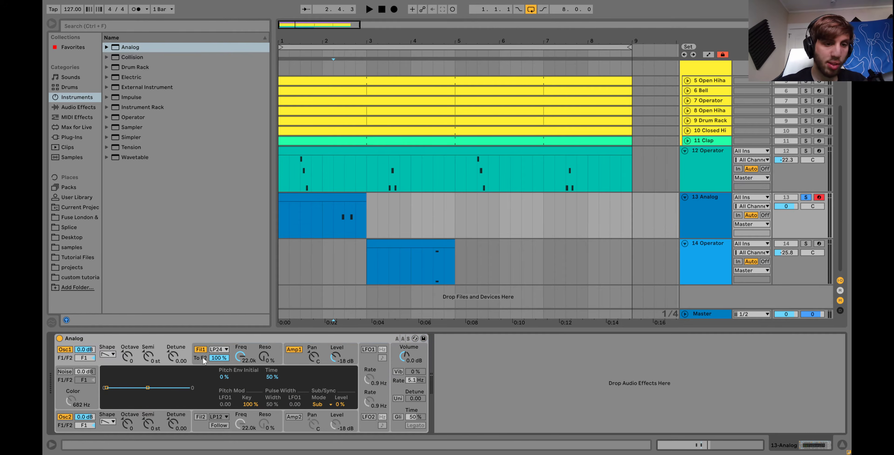
click(296, 361)
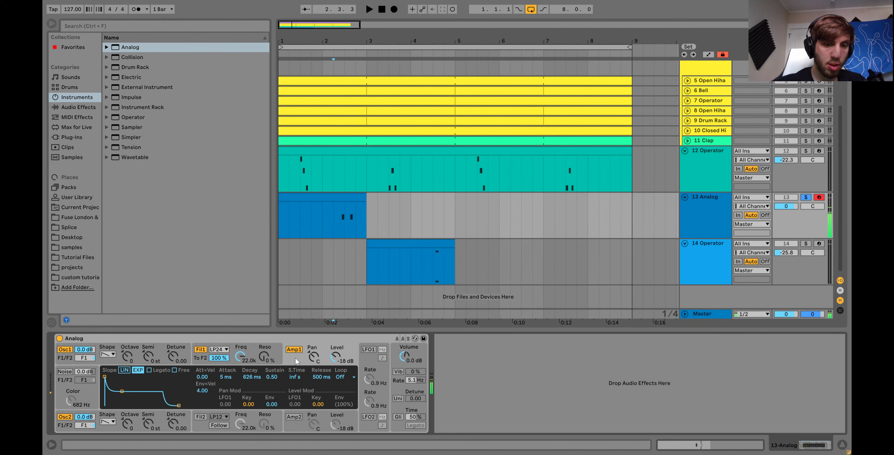
drag(179, 406, 116, 406)
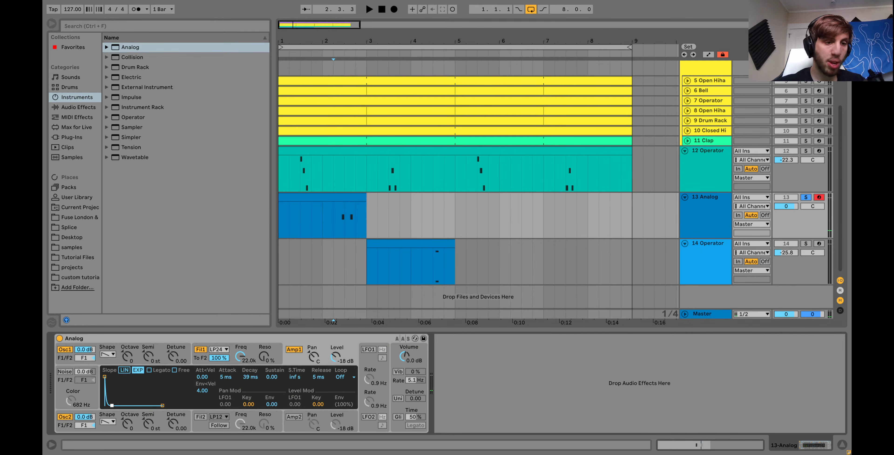
key(space)
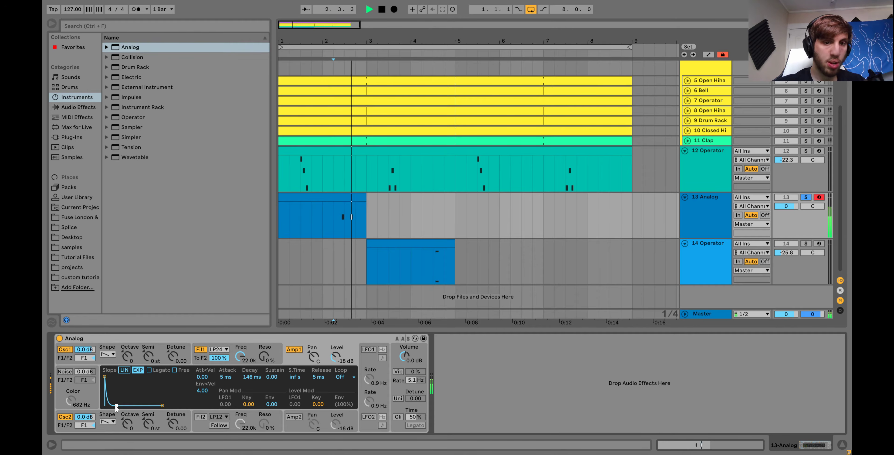
key(space)
Give Analog's Osc1 a falling pitch envelope with 97% initial amount and 29% time, playing the soloed notes.
click(107, 362)
drag(107, 388, 107, 371)
key(space)
key(space)
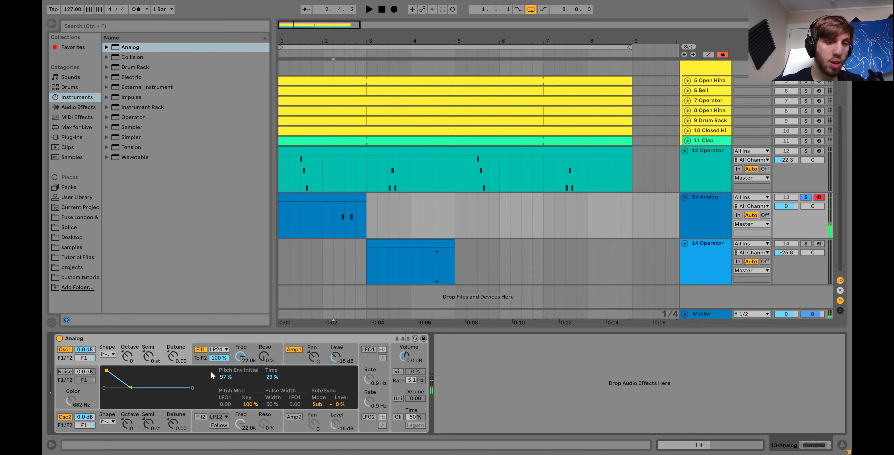
key(space)
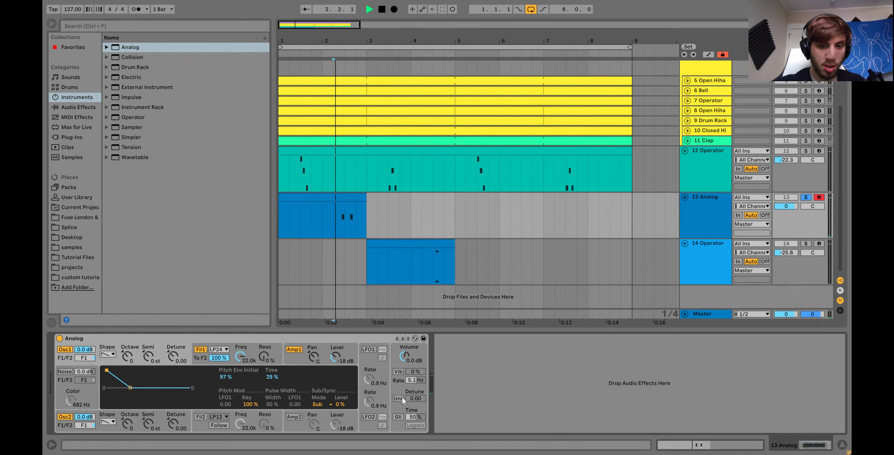
key(space)
key(space)
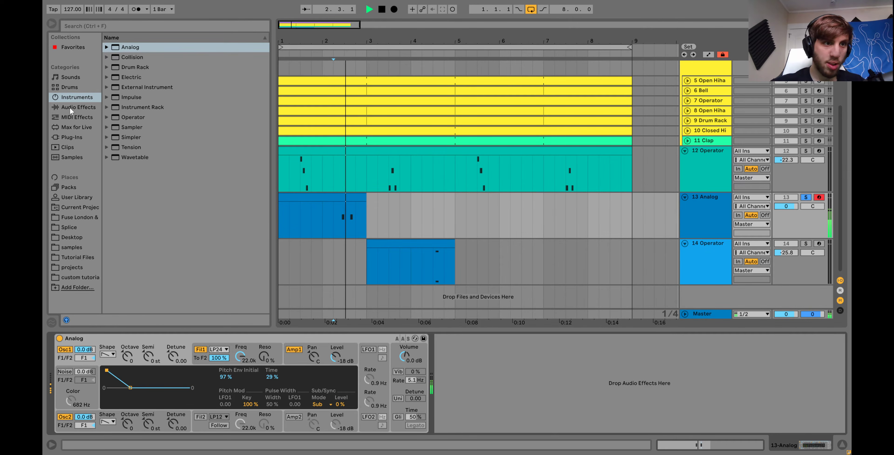
Add a Drum Buss after track 13's Analog with Drive at 20% and Crunch at 25%, and play the result.
click(83, 109)
key(space)
click(143, 158)
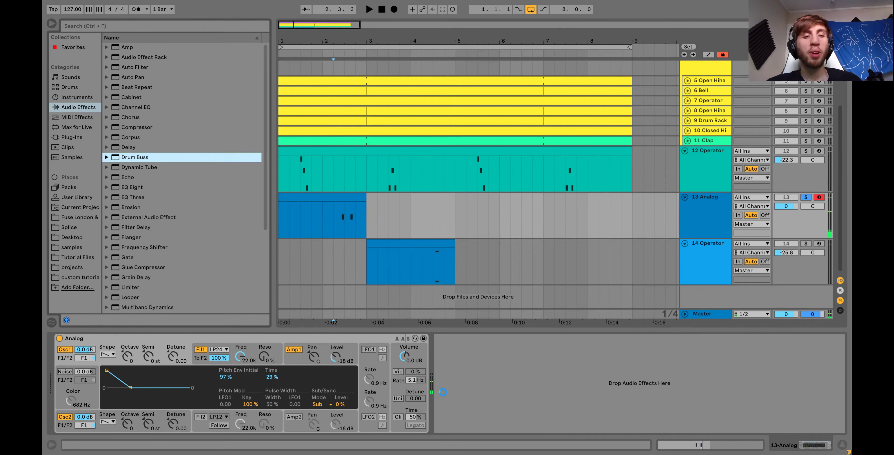
click(449, 385)
drag(482, 396, 484, 391)
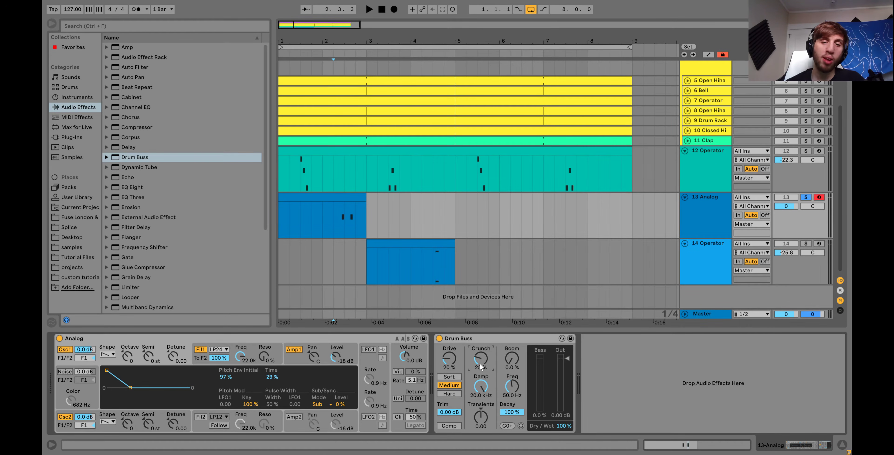
key(space)
Unsolo track 13, lower its volume to -9.4 dB and play the mix from bar 2.
click(806, 198)
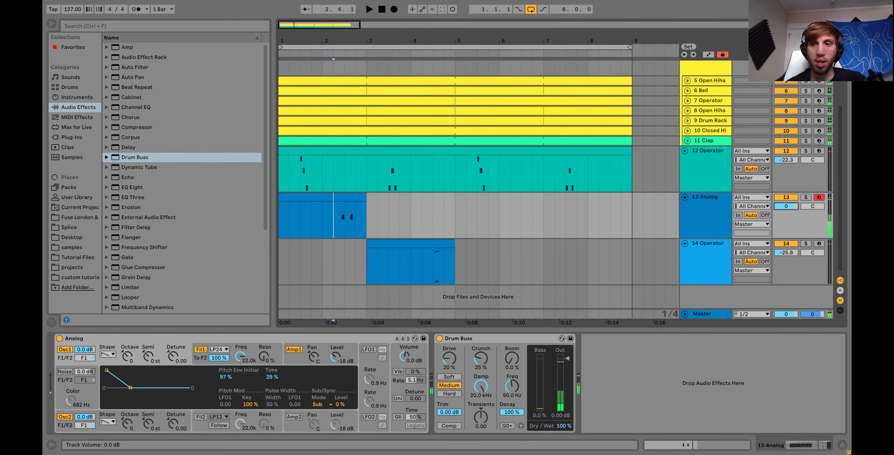
drag(792, 208, 793, 222)
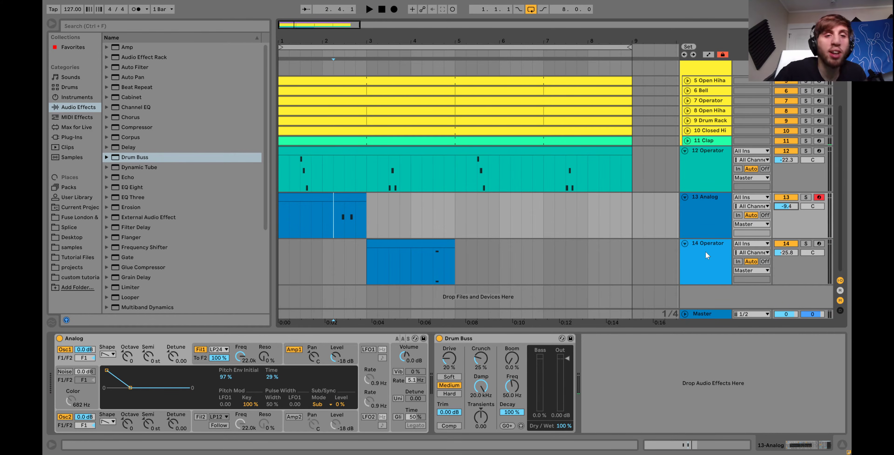
click(322, 222)
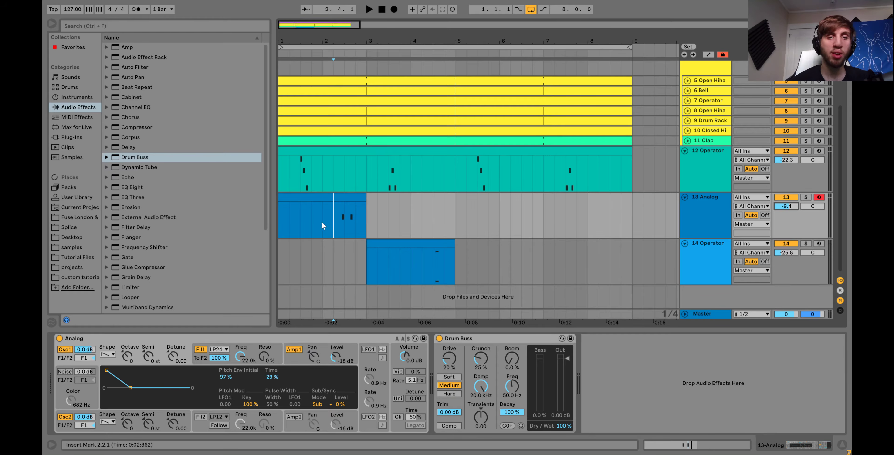
key(space)
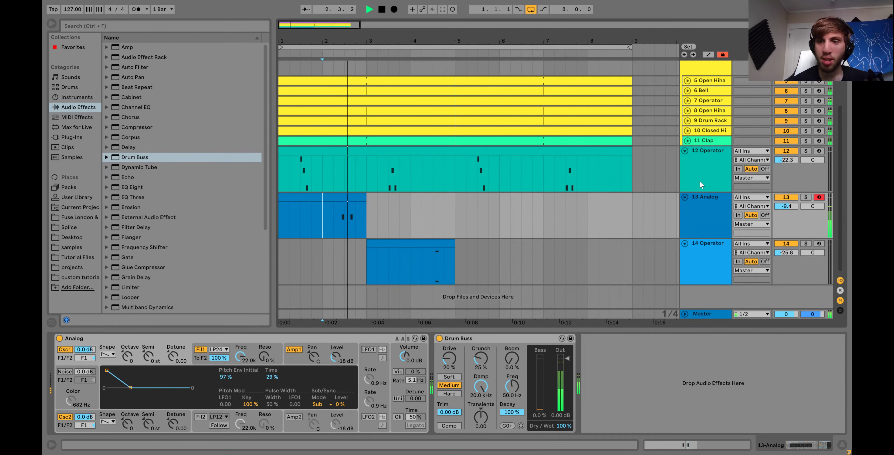
With track 13 soloed, set Drum Buss Transients to 0.55 and turn on Analog's Unison with 30.47 detune.
key(space)
click(806, 198)
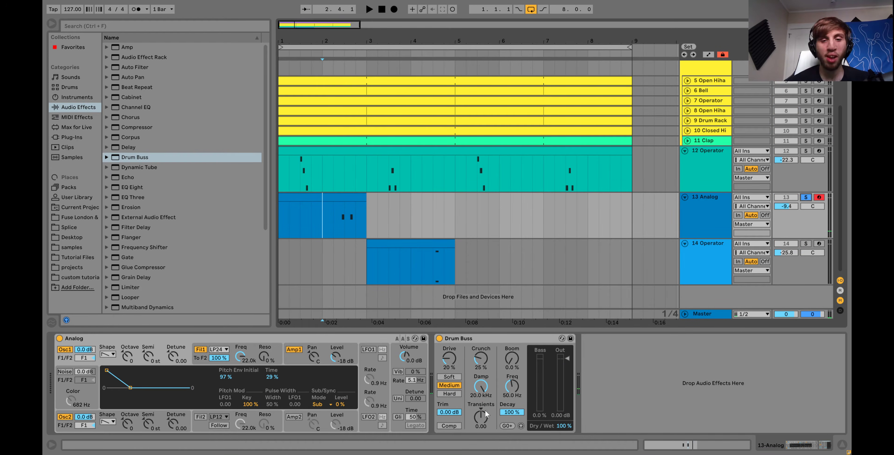
drag(481, 417, 481, 403)
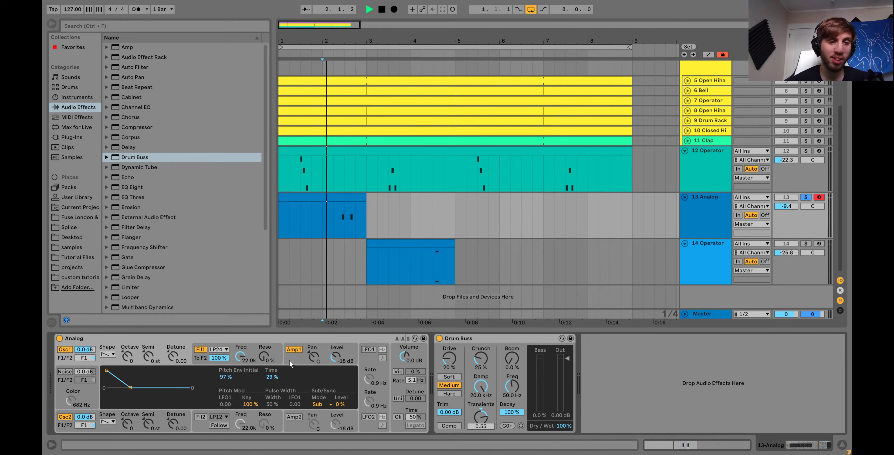
key(space)
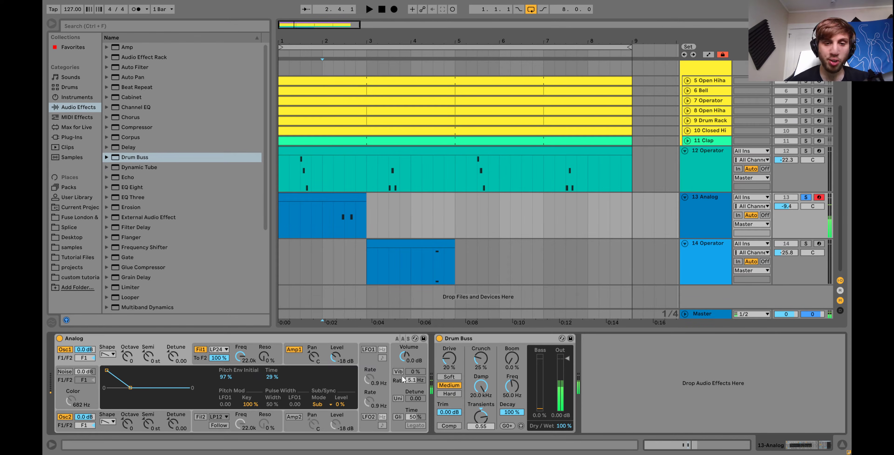
click(400, 399)
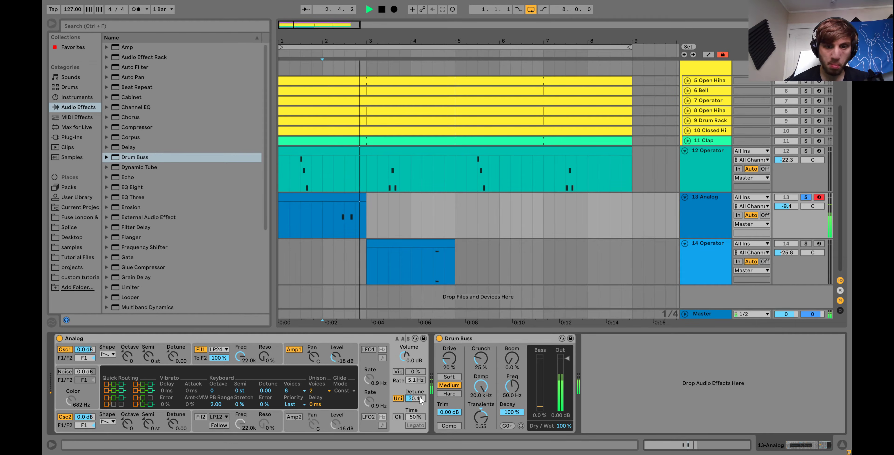
key(space)
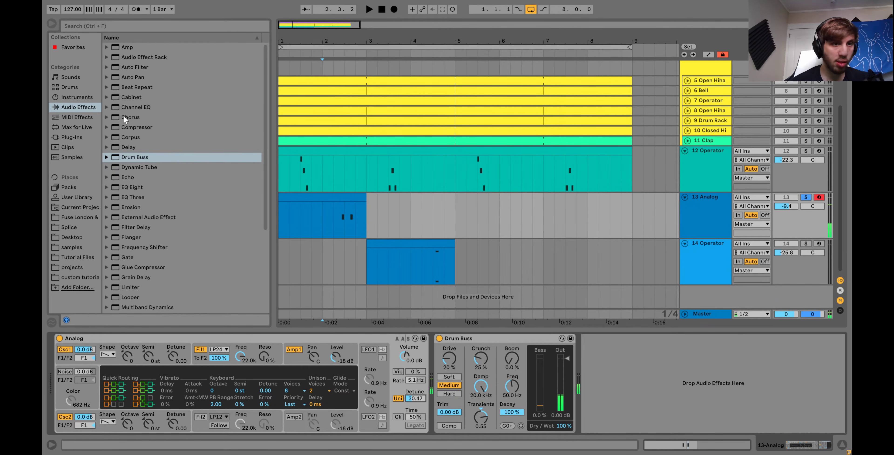
Insert a Chorus between Analog and Drum Buss with 1.17 ms amount, 0.58 Hz rate and 29% Dry/Wet, and play it.
click(123, 116)
drag(421, 380, 434, 379)
drag(514, 395, 510, 404)
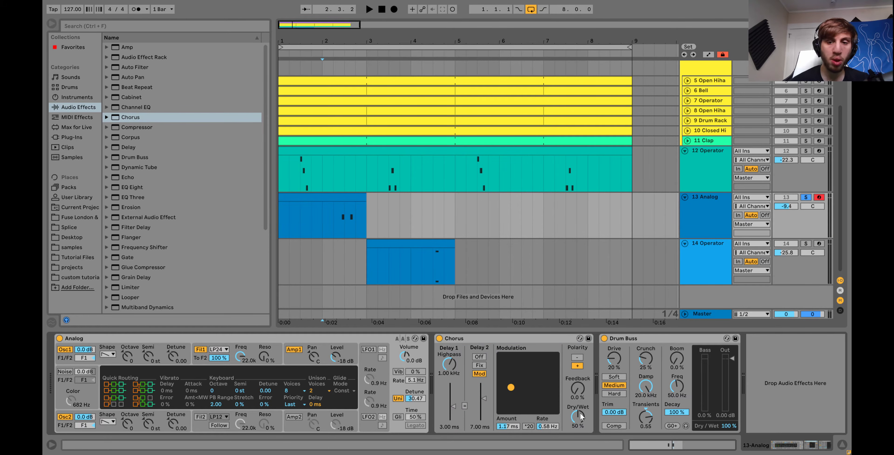
drag(578, 417, 578, 425)
key(space)
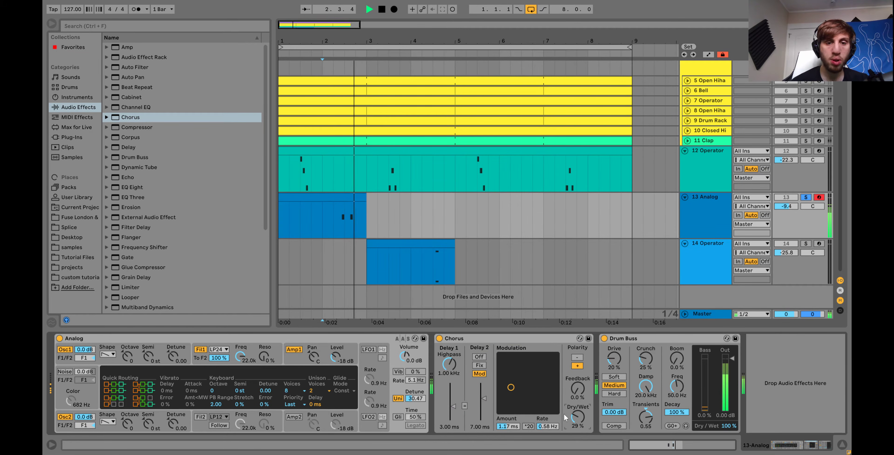
key(space)
Turn on Analog's vibrato at 88% with an 8.5 Hz rate, and play the soloed notes.
click(402, 372)
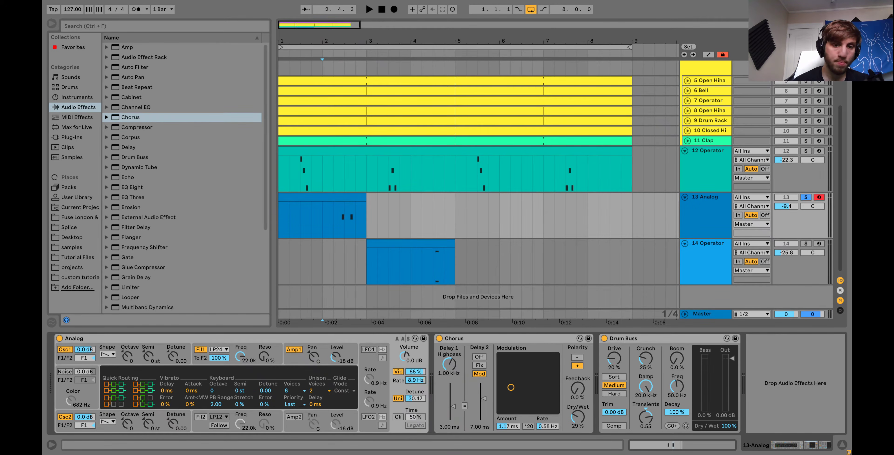
key(space)
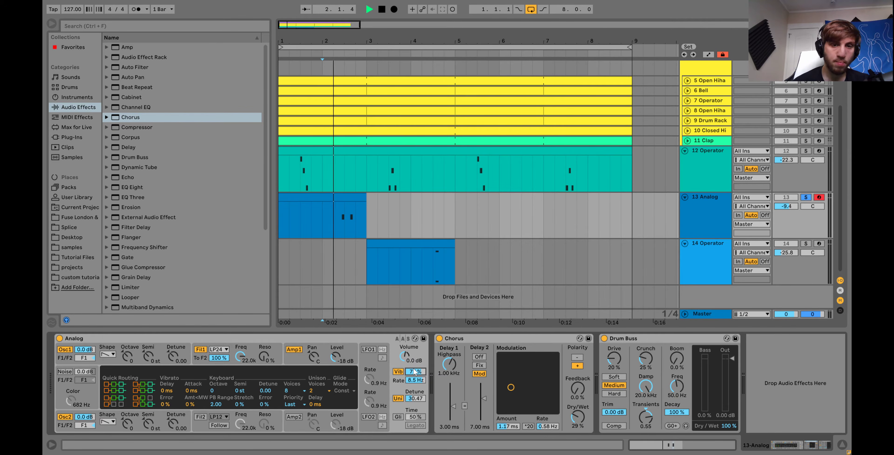
drag(415, 372, 415, 364)
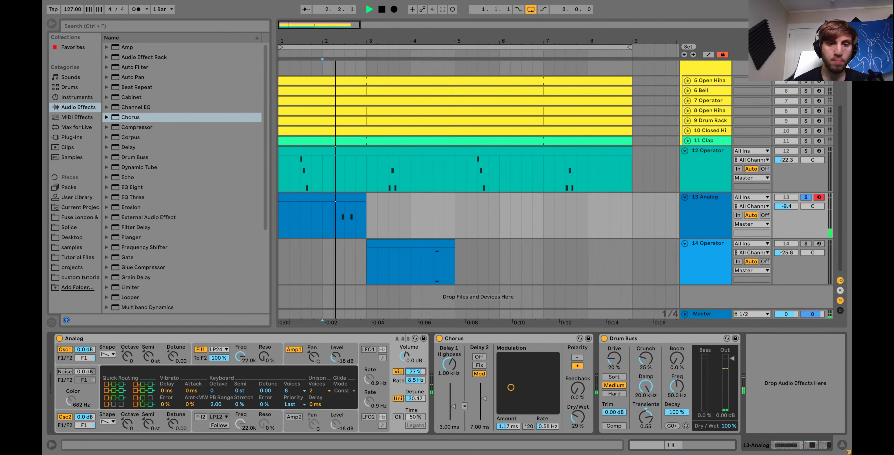
key(space)
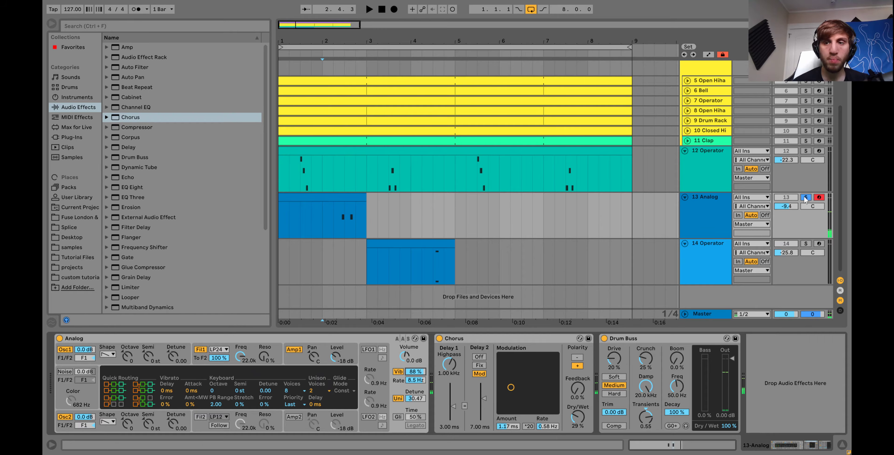
Unsolo track 13, reduce Analog's vibrato amount to 61% and play it in the mix.
click(806, 198)
key(space)
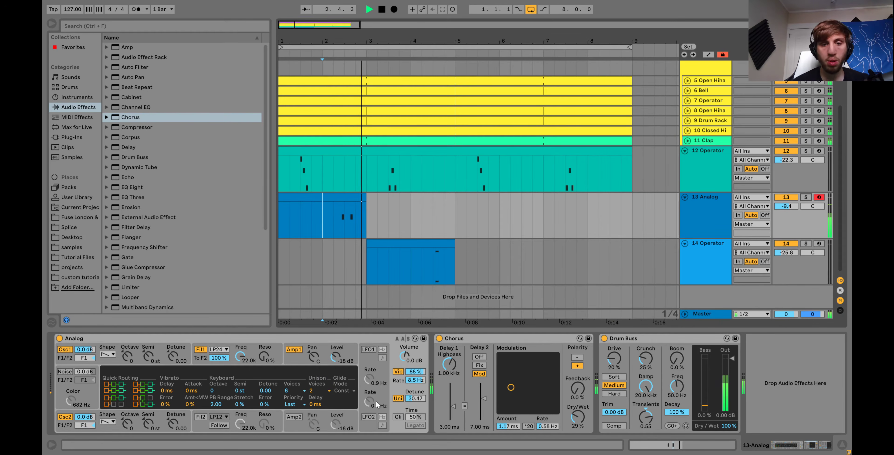
key(space)
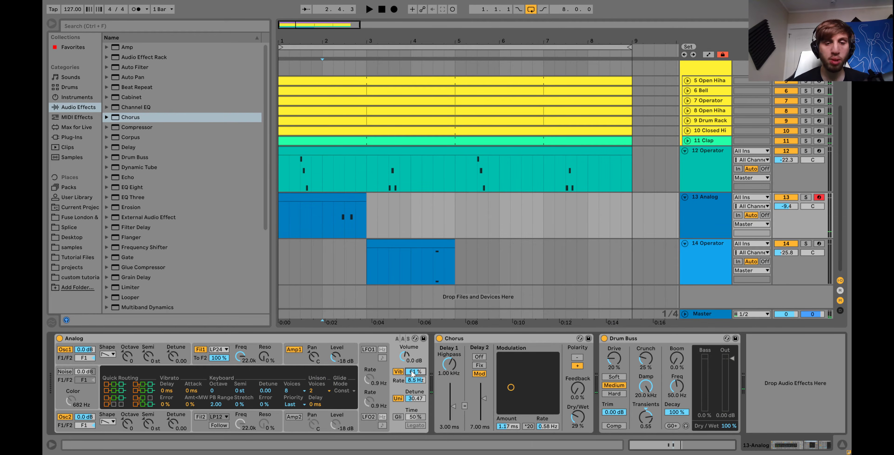
key(space)
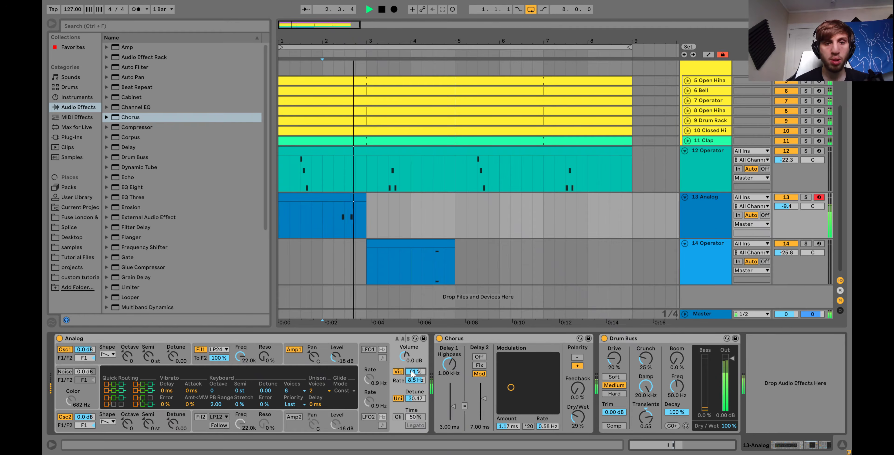
Lower track 13's volume to -12.6 dB and set Analog's Amp1 envelope release to 29 ms.
drag(786, 207, 787, 214)
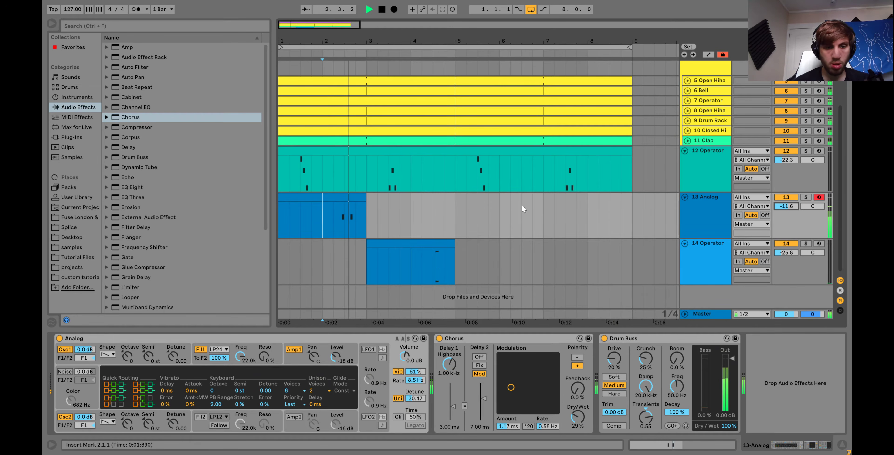
key(space)
key(space)
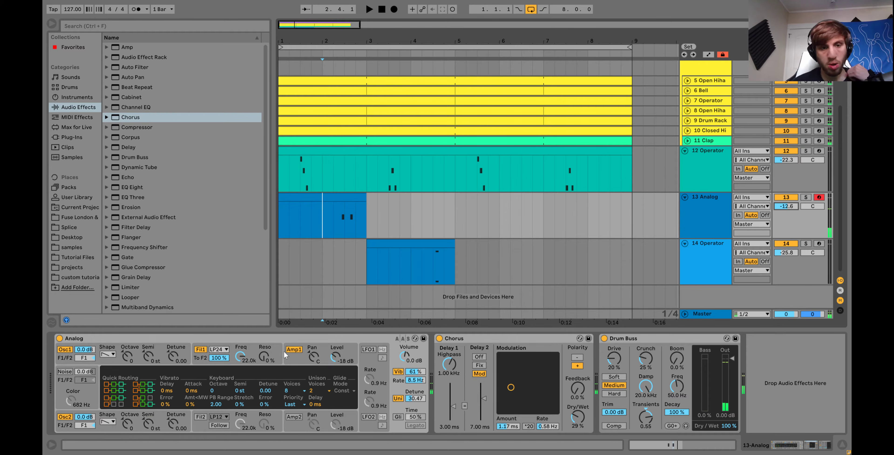
click(293, 361)
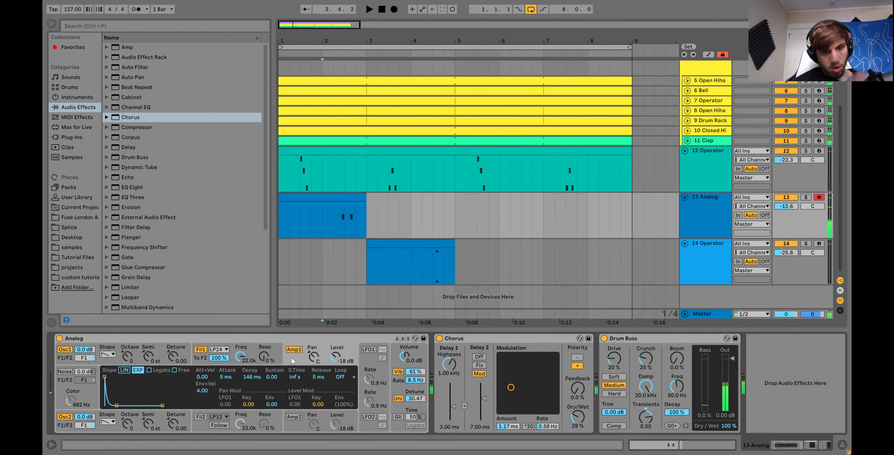
drag(317, 377, 274, 384)
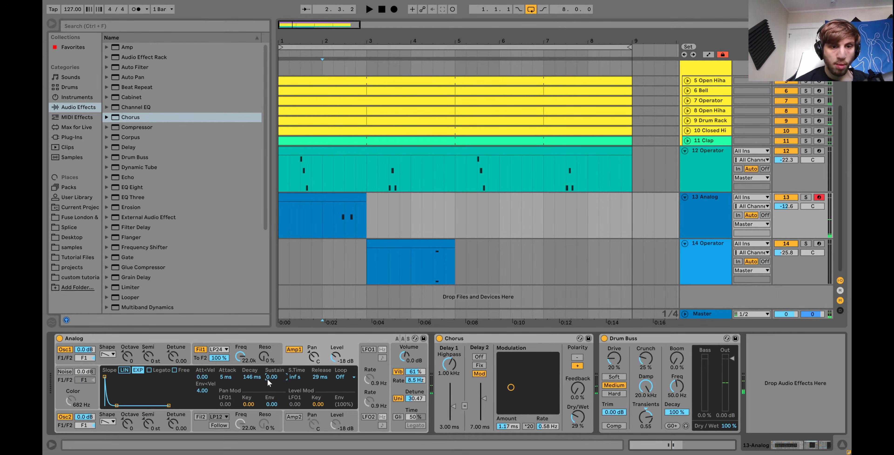
Show automation and draw an AEG1 Sustain spike to about 0.85 on track 13's first note near 2.3.1, playing the result.
key(a)
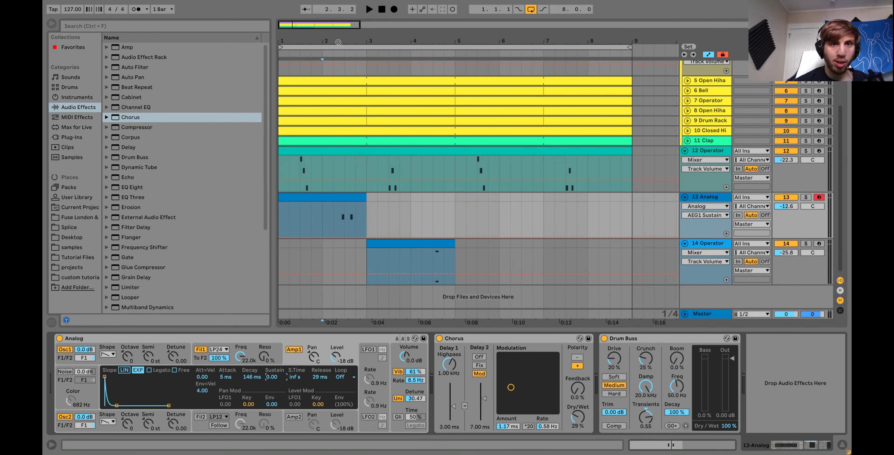
drag(338, 43, 336, 133)
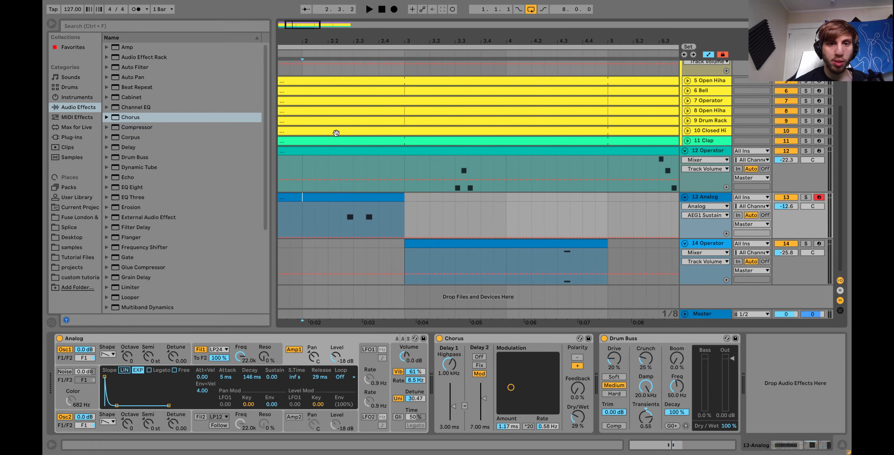
click(347, 239)
click(348, 237)
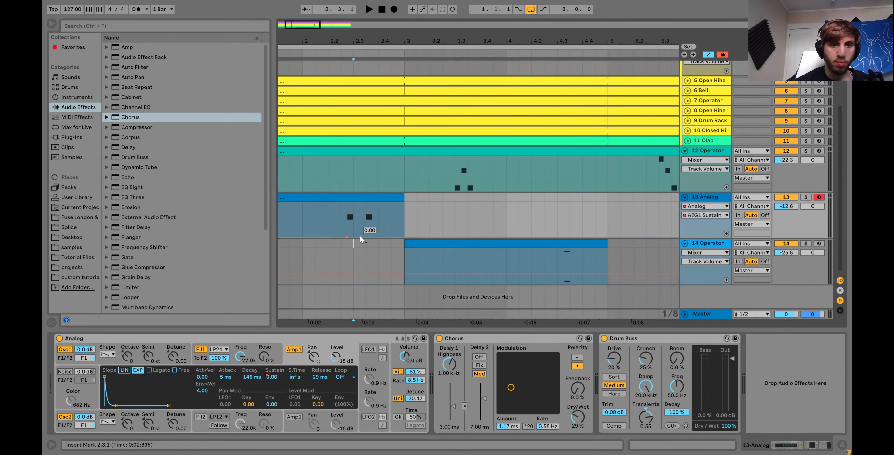
click(360, 237)
drag(354, 238, 355, 208)
key(space)
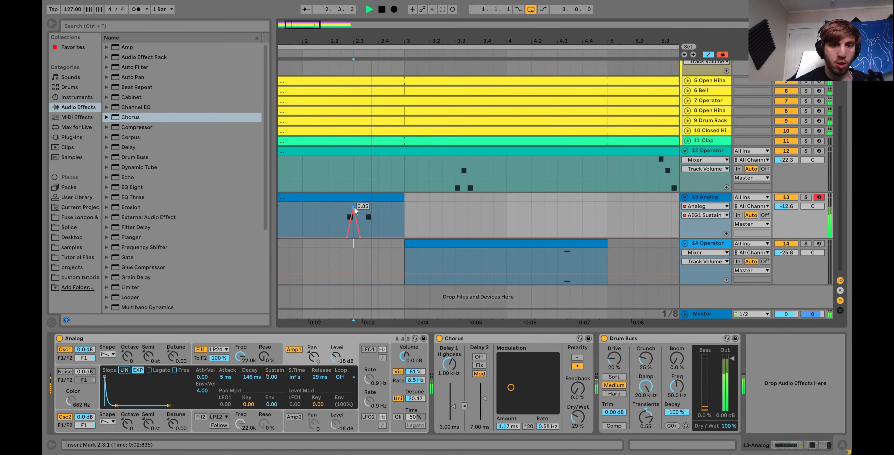
click(359, 231)
key(space)
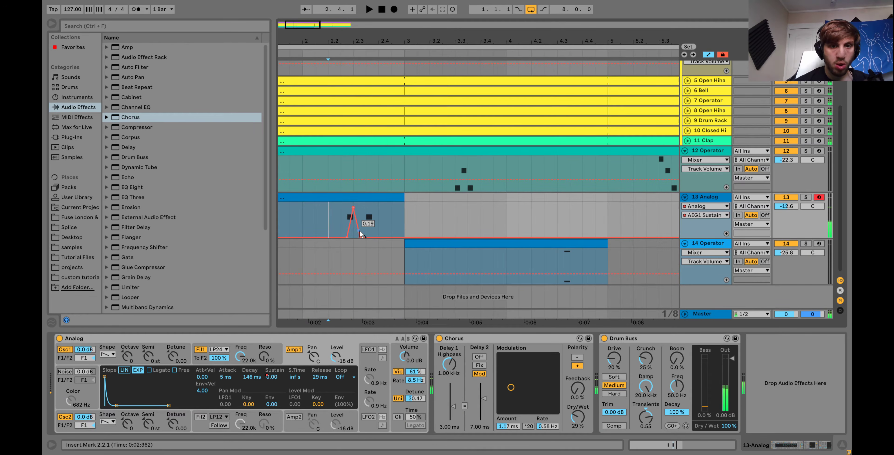
Extend the sustain spike's falling side towards the second note, bend it into an outward curve and play it.
click(359, 230)
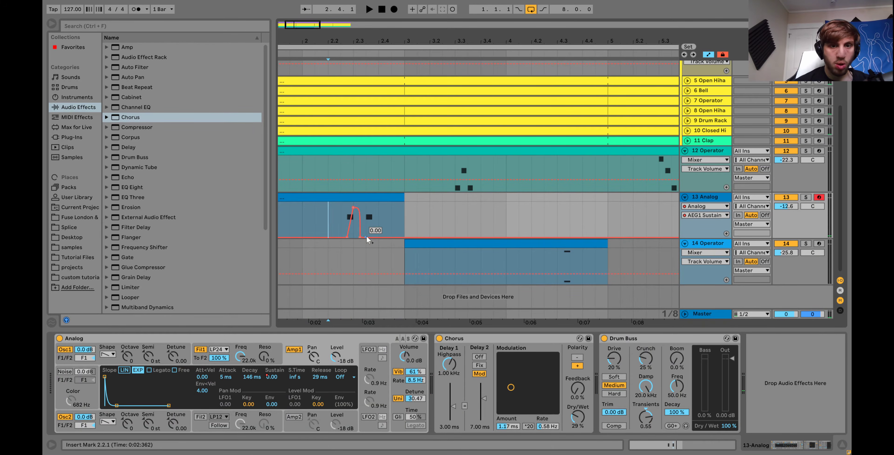
click(360, 238)
drag(362, 228, 362, 223)
key(space)
key(space)
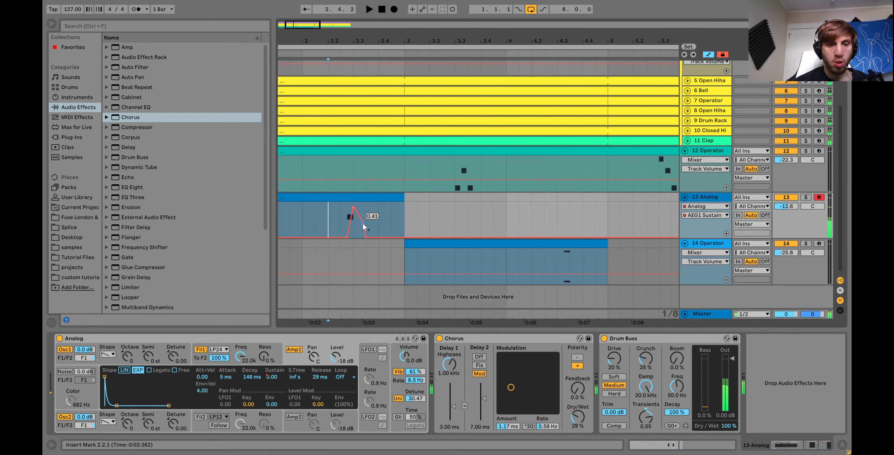
Automate Analog's AEG1 Rel as a ramp from the first note up to about 1.06 s, dropping back before the second note.
click(325, 377)
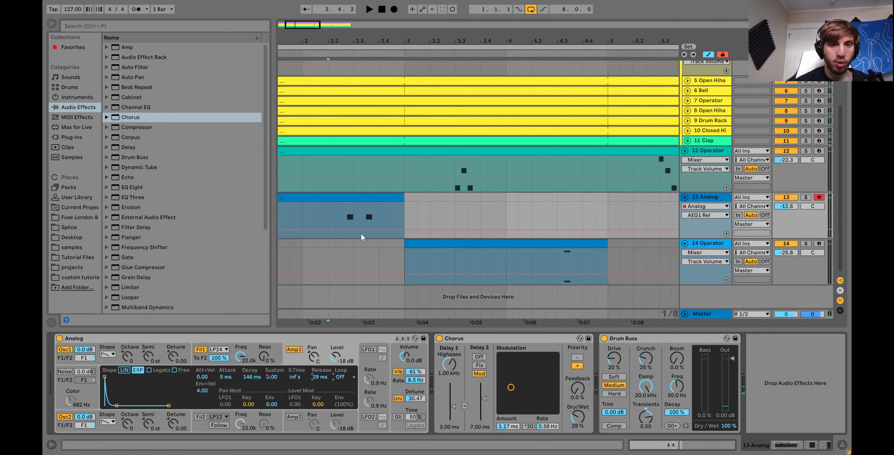
click(348, 230)
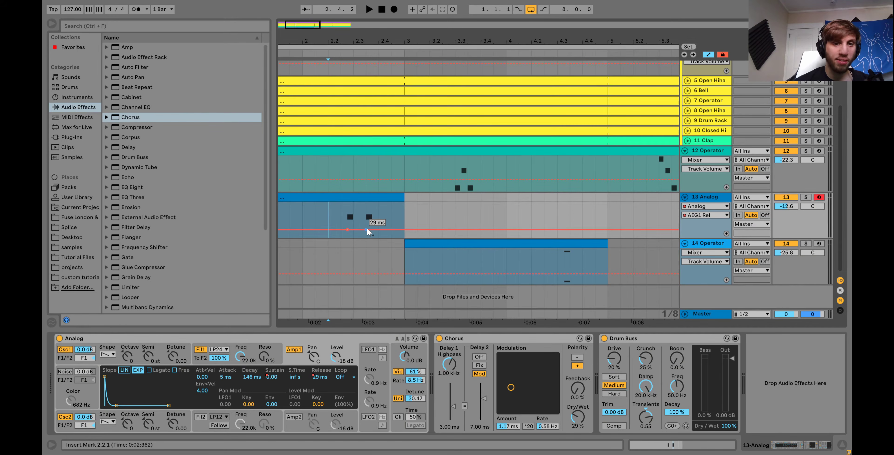
drag(366, 230, 368, 216)
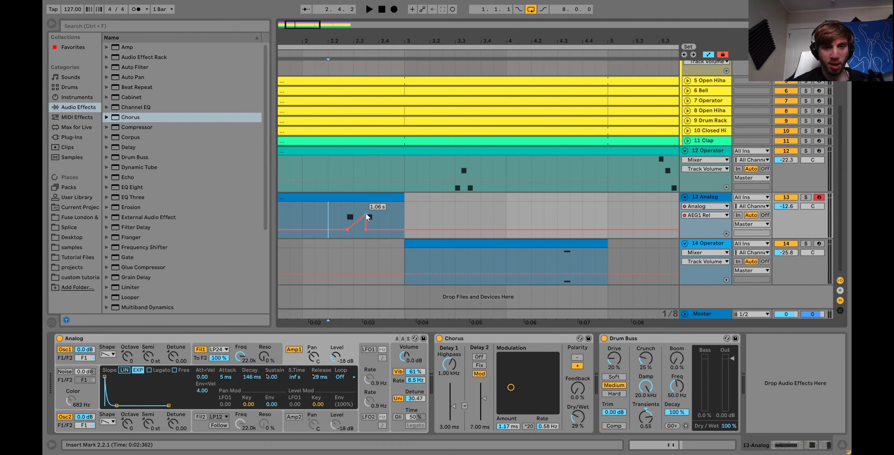
key(space)
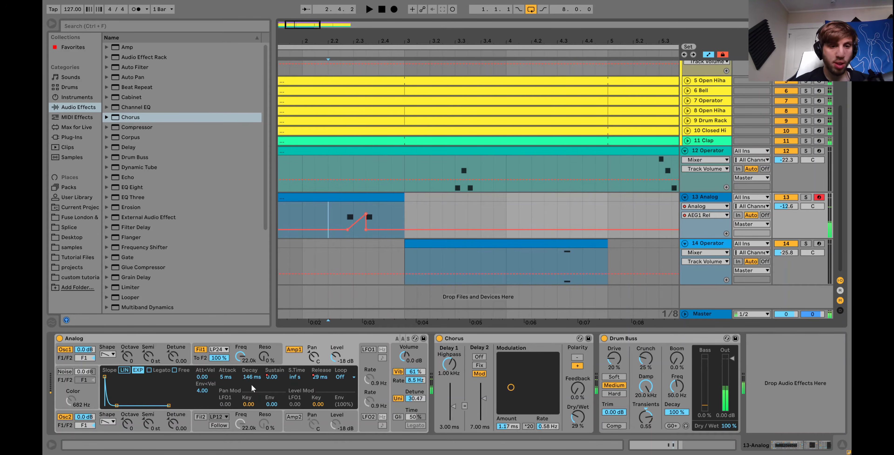
Automate Analog's AEG1 Decay as a curved rise from the first note to about 5.8 s, dropping back before the second note.
click(249, 375)
click(348, 223)
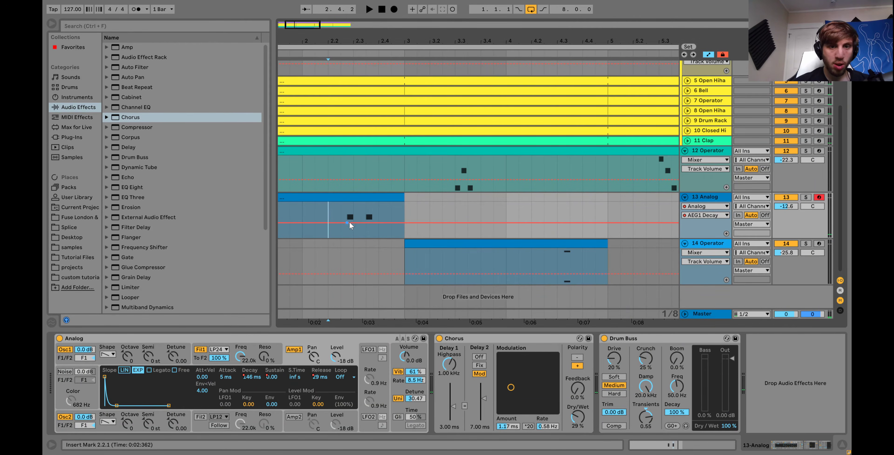
drag(366, 223, 366, 203)
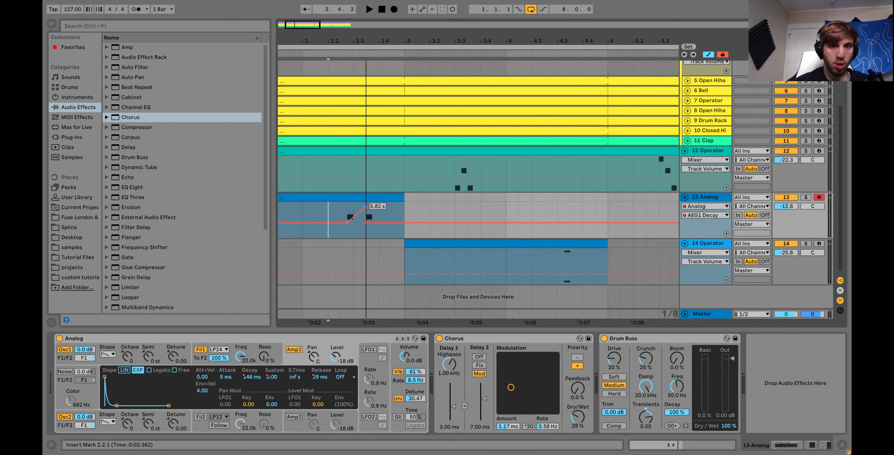
key(space)
key(space)
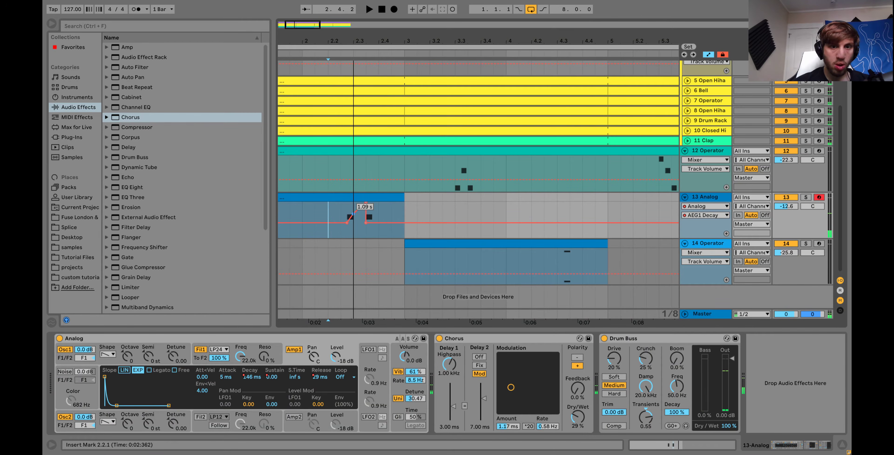
Lengthen the first A#2 note in track 13's clip by three 1/32 steps and play the result.
double_click(357, 195)
drag(646, 342, 678, 383)
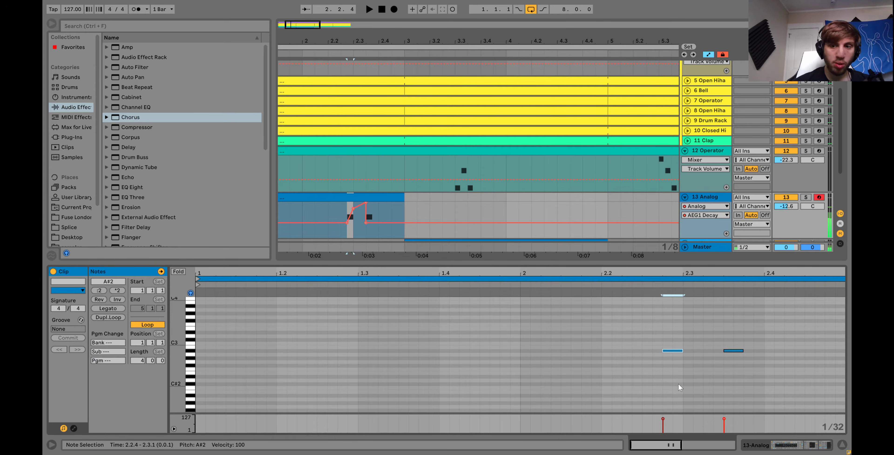
key(shift+Right)
key(shift+Right)
key(shift+Right)
key(space)
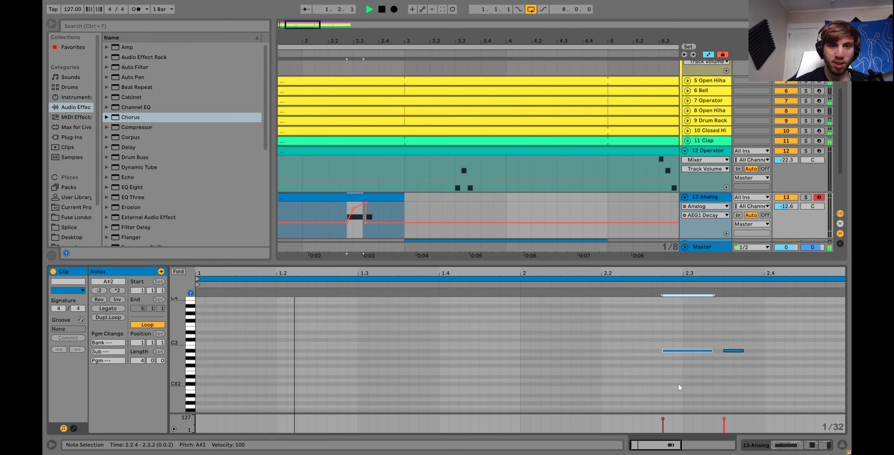
click(698, 200)
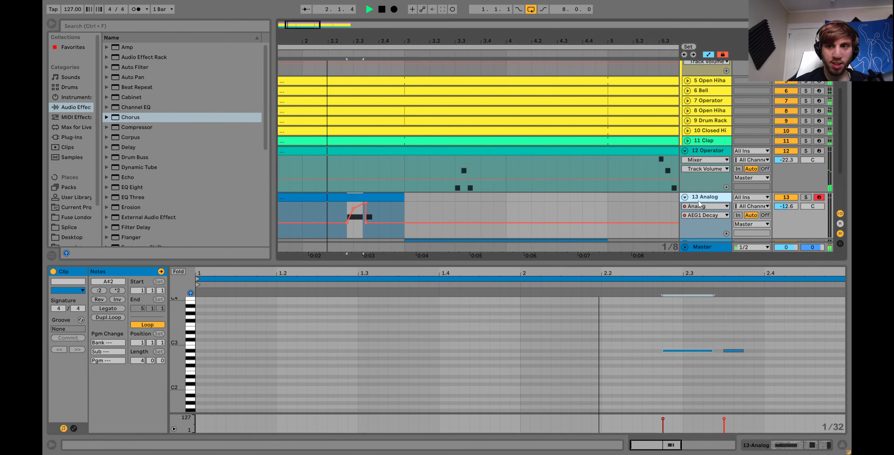
Play track 13's lengthened note and show Analog's AEG1 Rel automation on the track.
key(space)
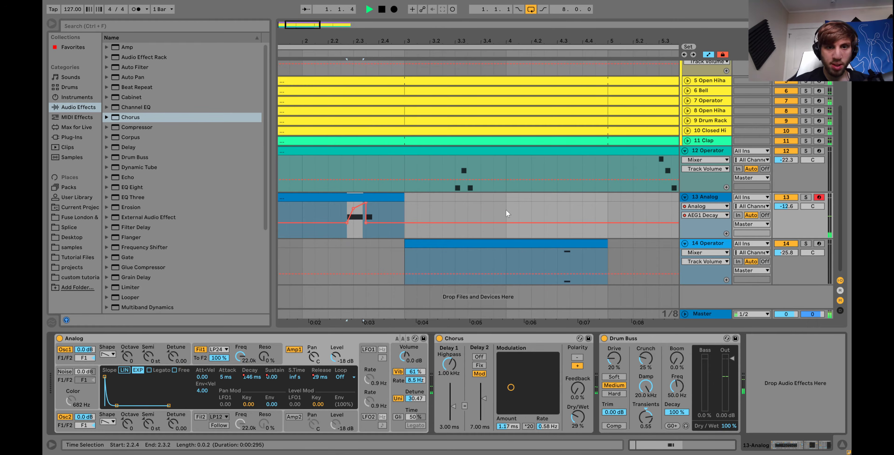
key(space)
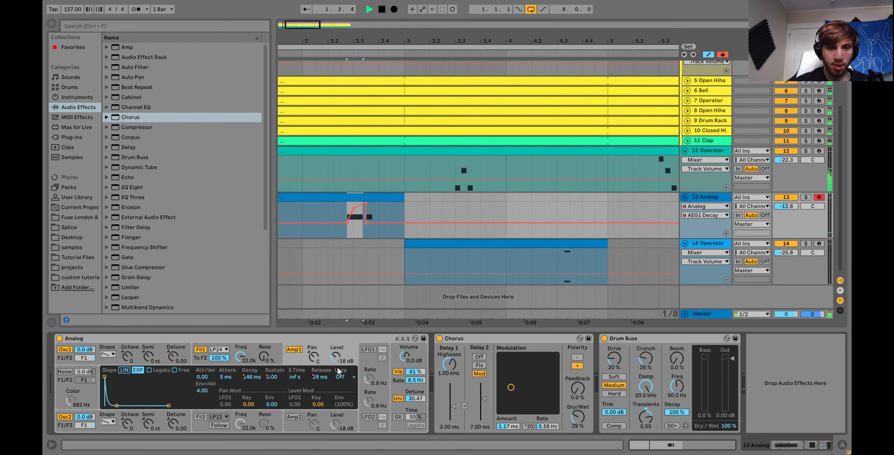
click(317, 377)
key(space)
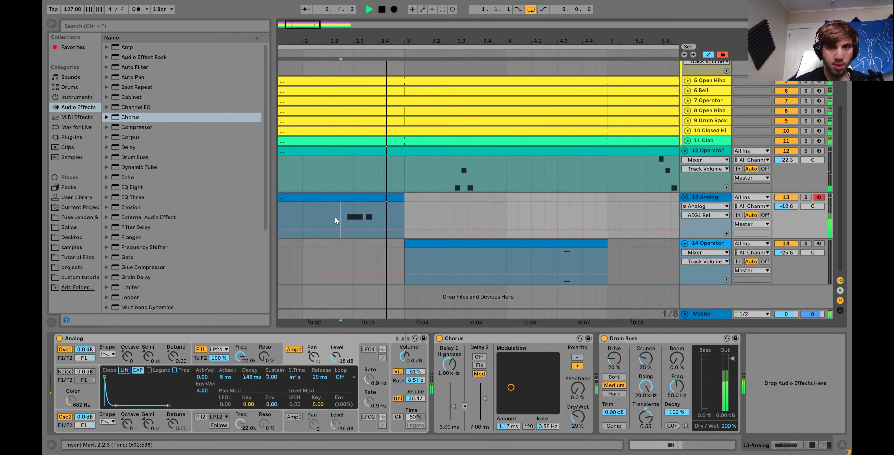
Unlock the envelopes, duplicate the clips of tracks 13 and 14 from bars 1–5 into bars 5–9 and play them.
key(minus)
key(minus)
key(minus)
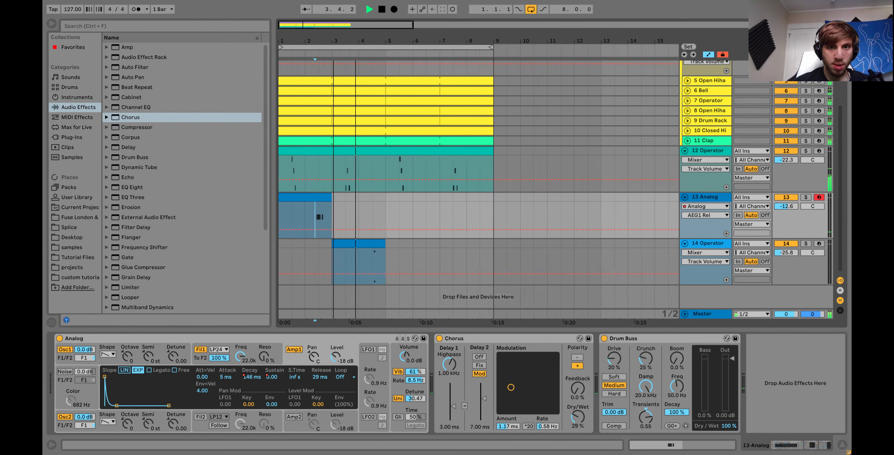
click(333, 243)
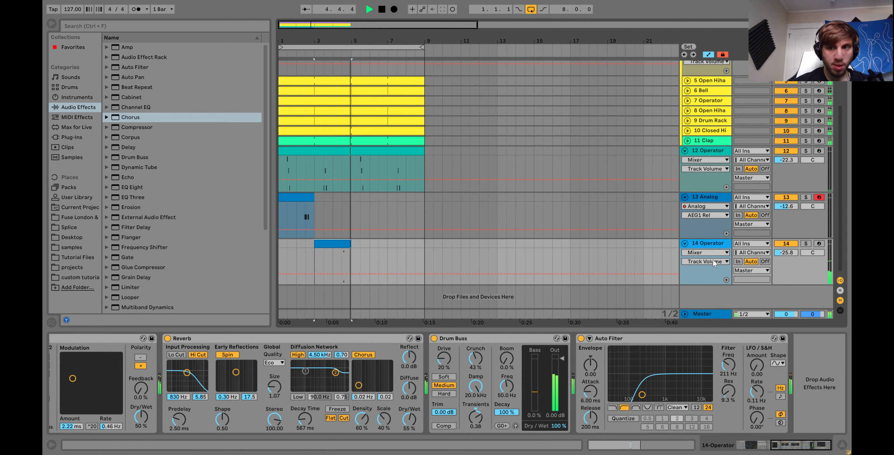
key(space)
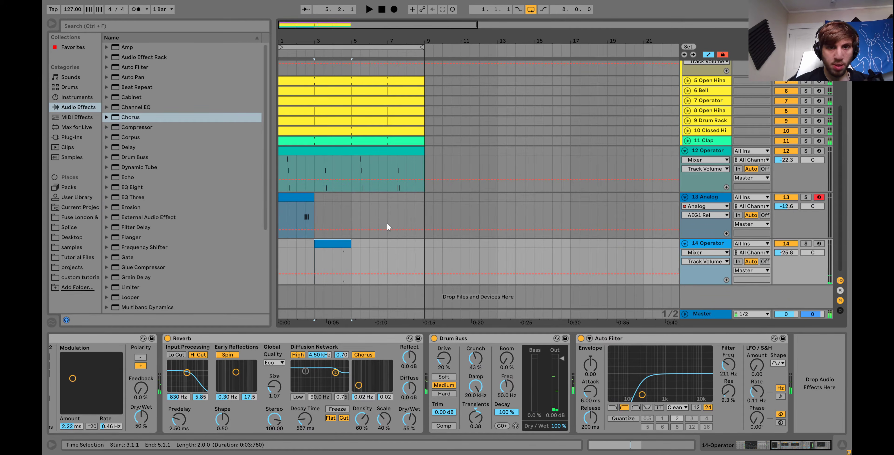
click(723, 54)
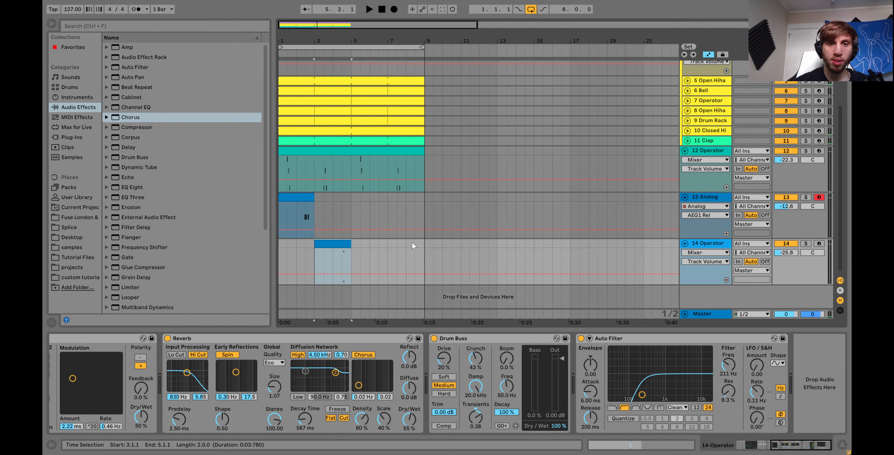
shift+click(304, 224)
key(ctrl+d)
key(space)
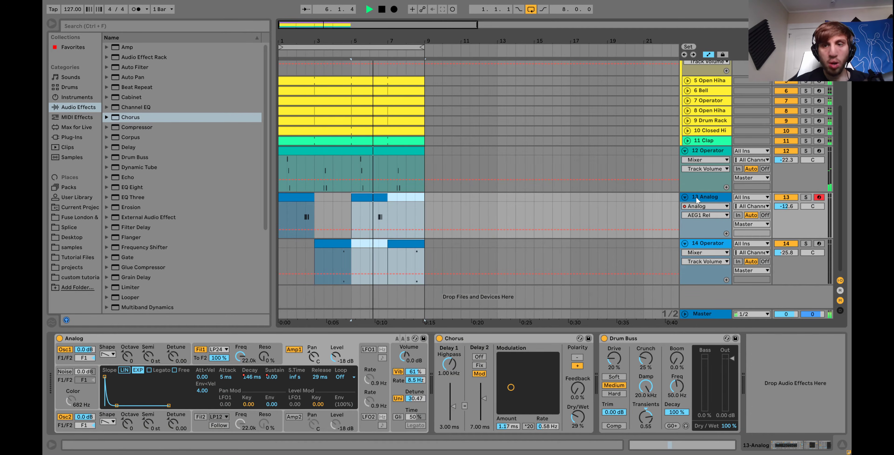
Set track 13's volume to -13.6 dB and the filter frequency of track 14's Operator to 1.07 kHz during playback.
click(786, 206)
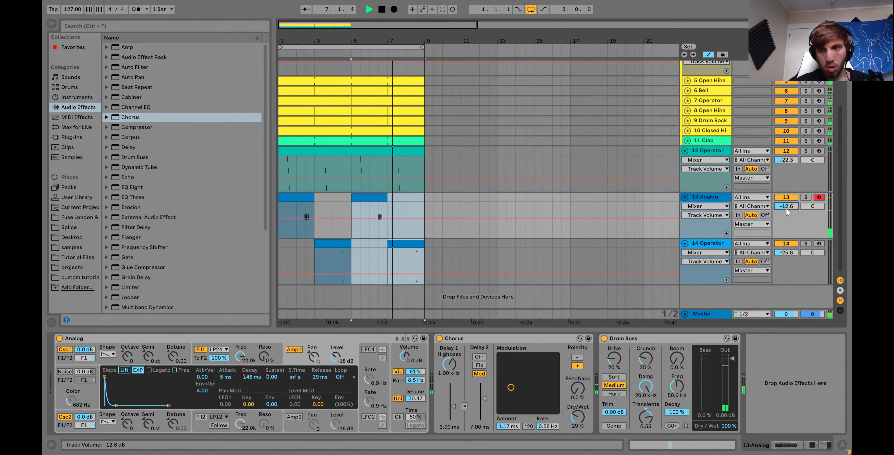
scroll(786, 208, down, 1)
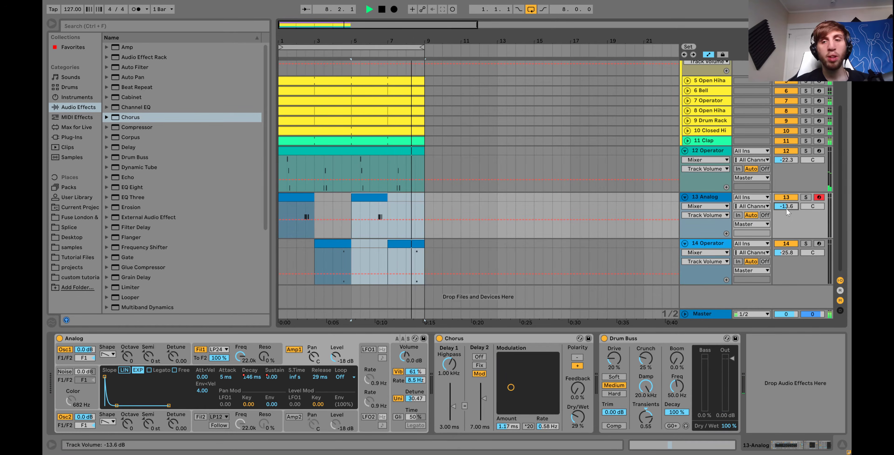
click(708, 244)
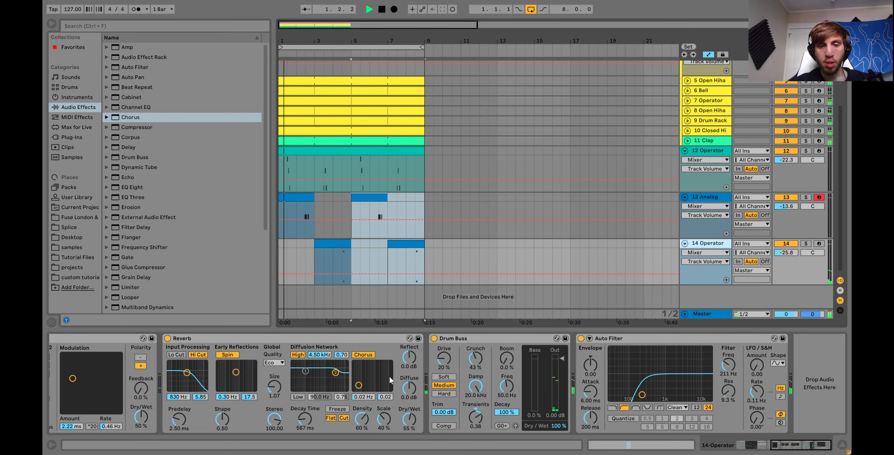
scroll(389, 376, up, 8)
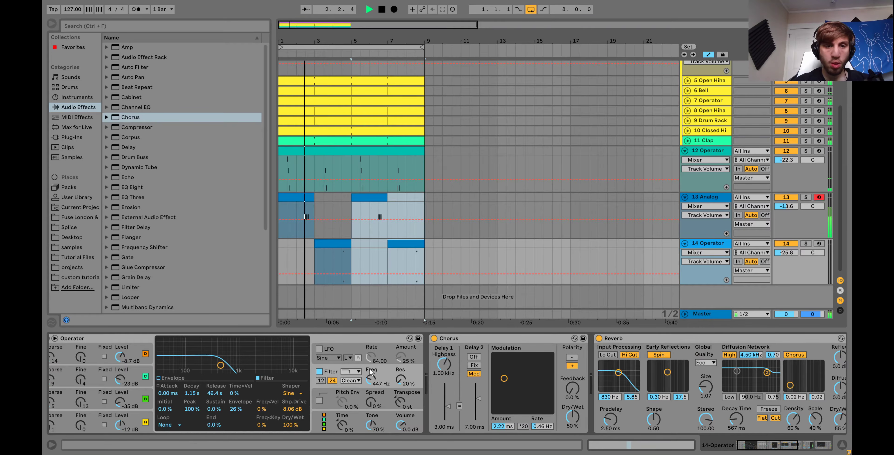
mouse_move(372, 380)
mouse_down()
mouse_move(371, 367)
mouse_move(372, 382)
mouse_up()
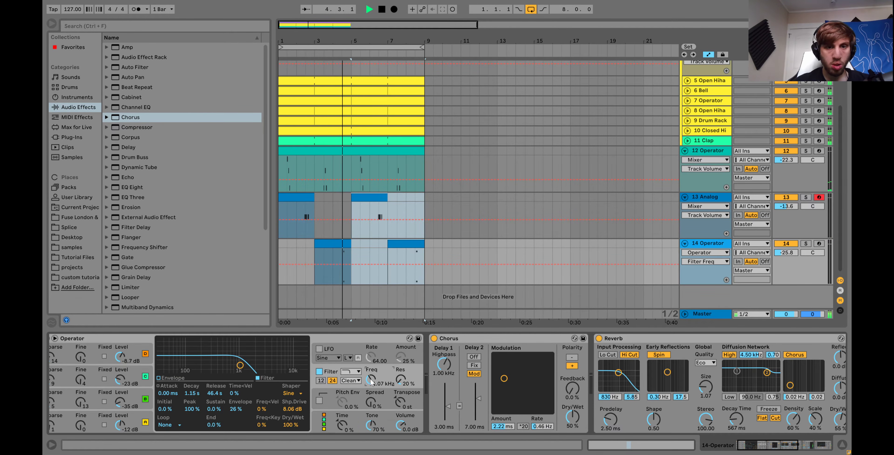
key(space)
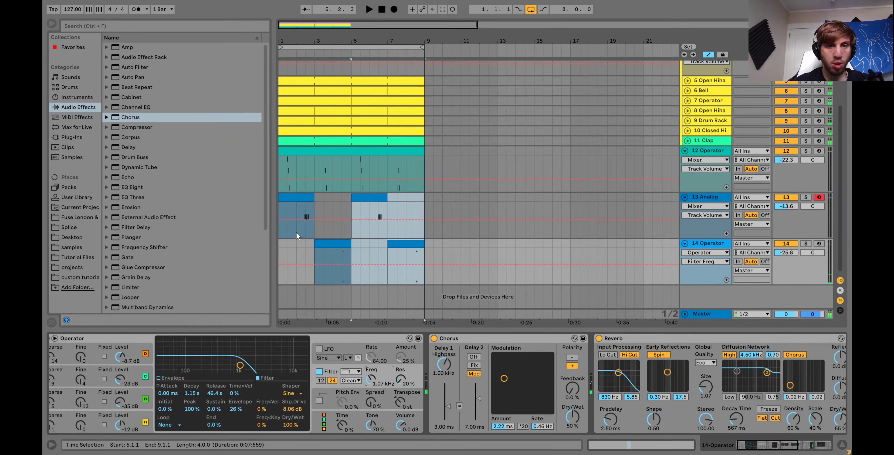
Solo track 13 and insert an Echo between its Chorus and Drum Buss, with delays in Time mode.
click(297, 234)
key(plus)
key(plus)
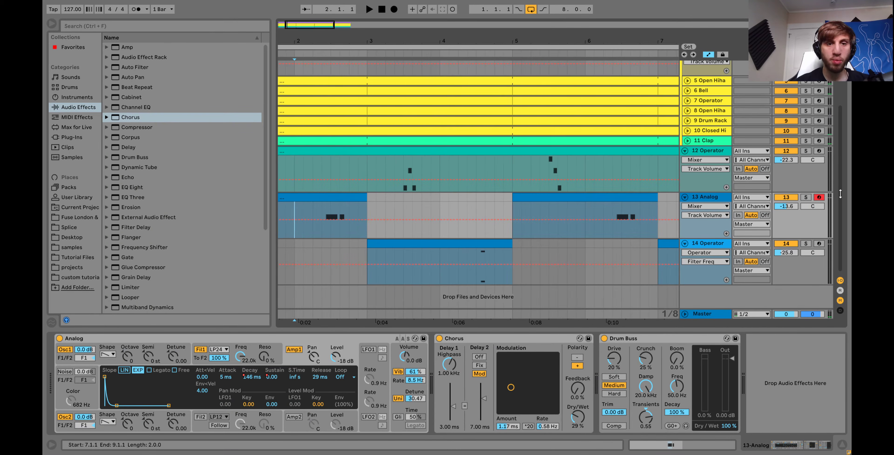
click(320, 230)
click(125, 177)
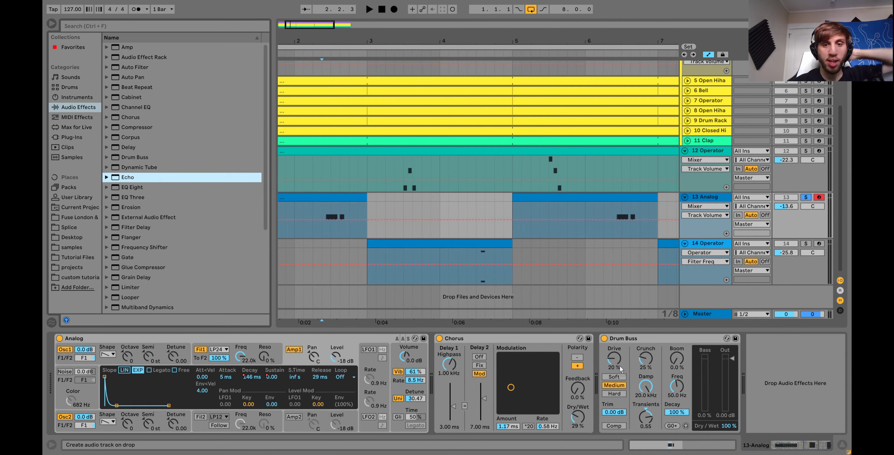
drag(620, 367, 618, 370)
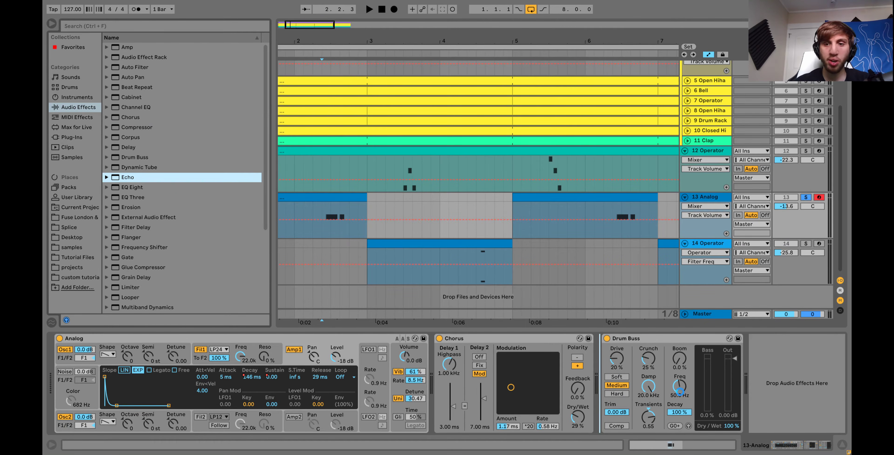
click(618, 378)
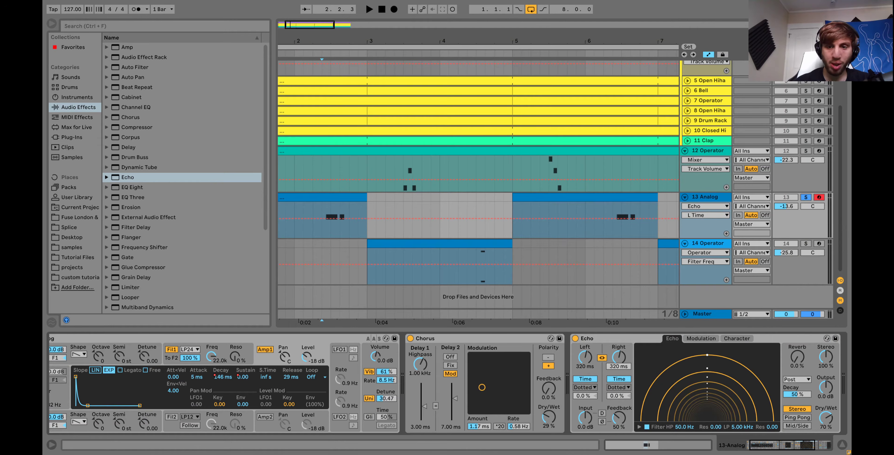
Set Echo to 48.8 ms delays, 20.0 kHz low-pass and 20% Dry/Wet, auditioning it soloed and in the full mix.
key(space)
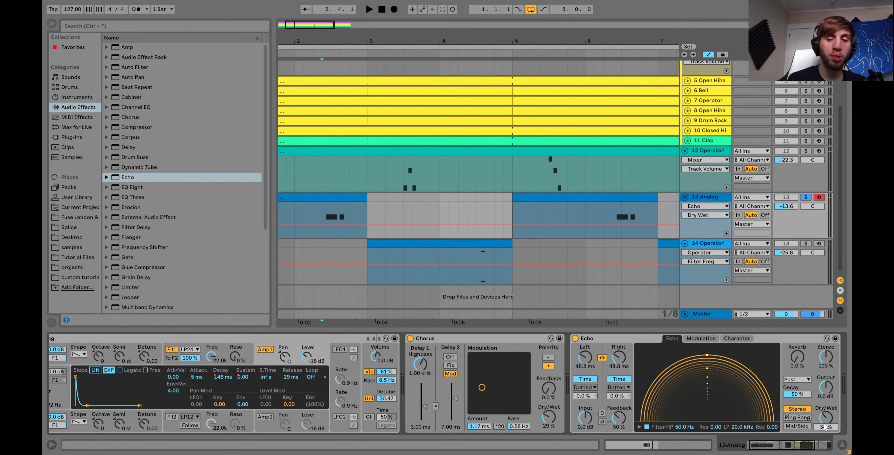
key(space)
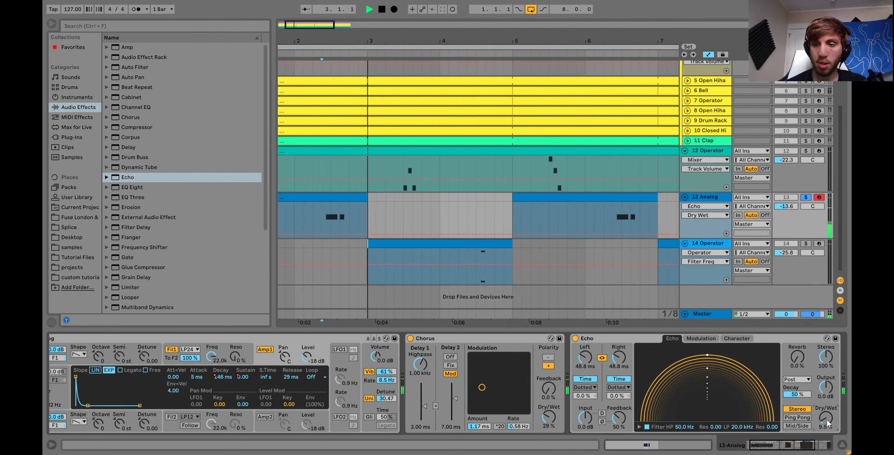
key(space)
key(space)
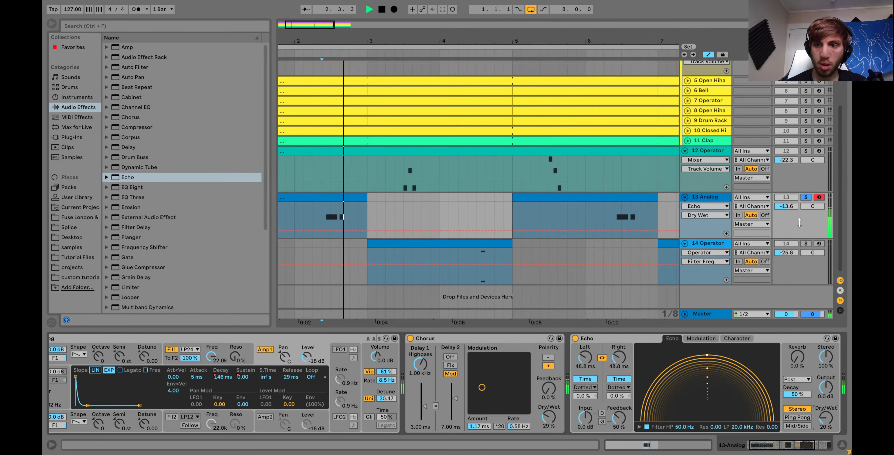
click(806, 198)
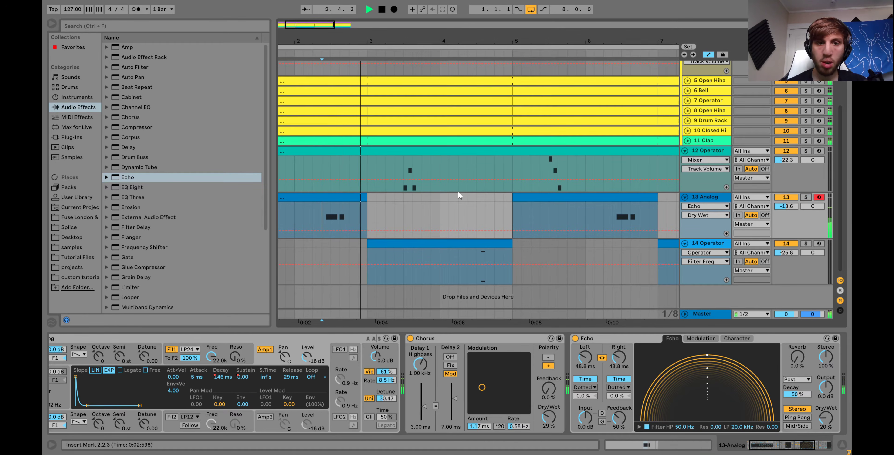
key(space)
Set Echo's Feedback to 46% and both delay times to 60.4 ms, and play the whole loop.
click(625, 419)
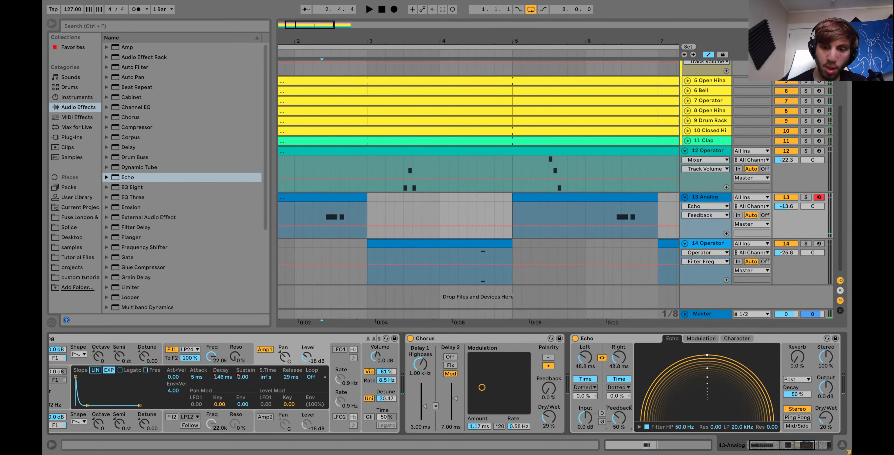
drag(622, 362, 621, 352)
key(space)
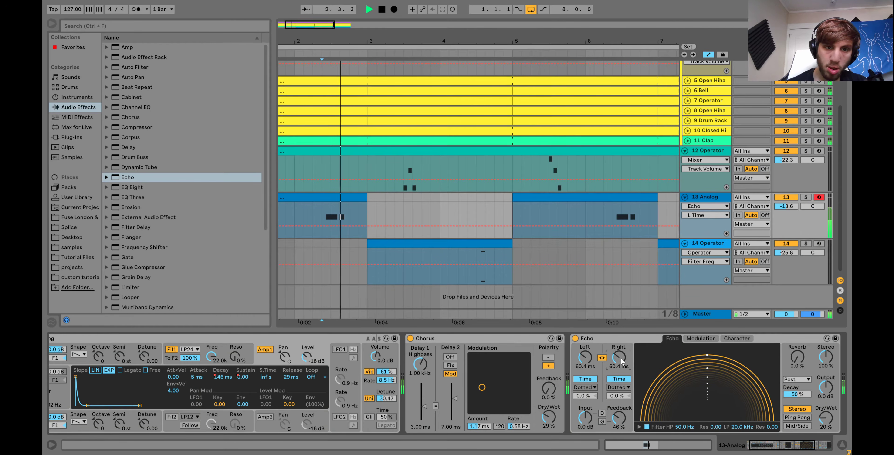
key(space)
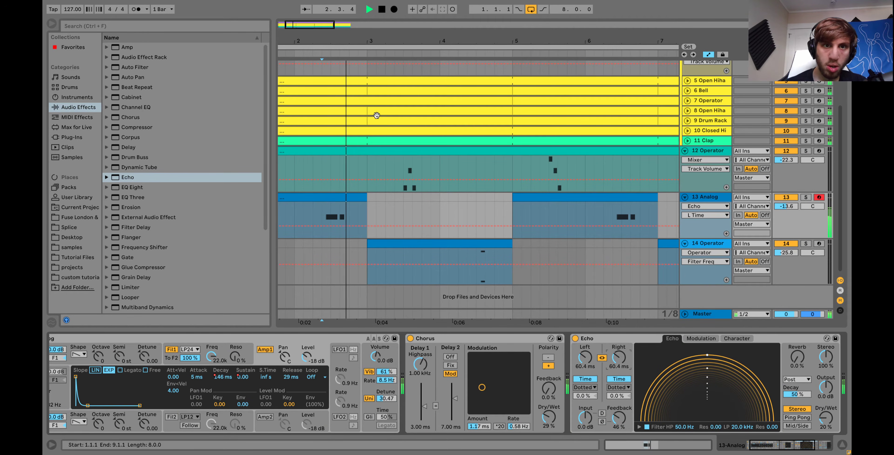
drag(375, 41, 417, 14)
click(328, 203)
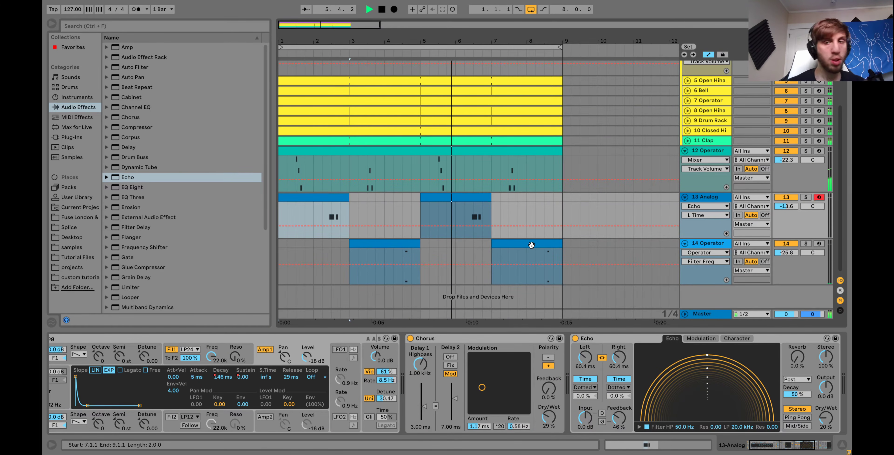
Solo the 4 Percussion group and set its Drum Buss Transients to 0.38 and Crunch to 27%.
scroll(532, 247, up, 3)
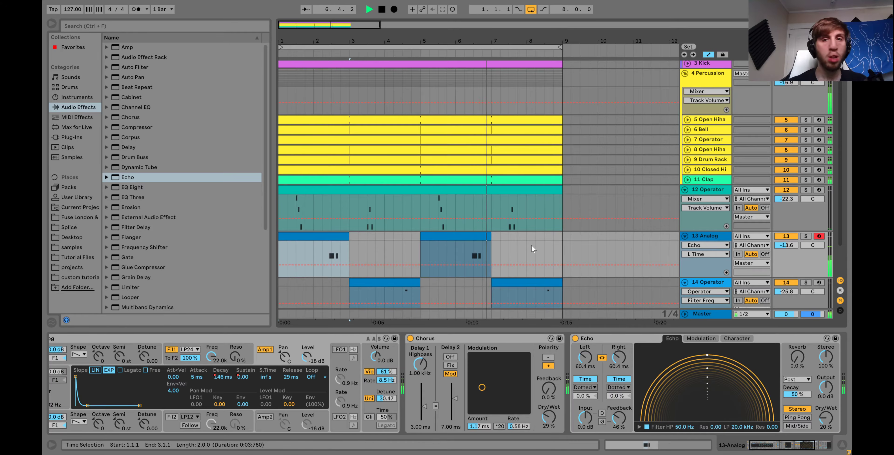
scroll(532, 249, up, 1)
click(720, 101)
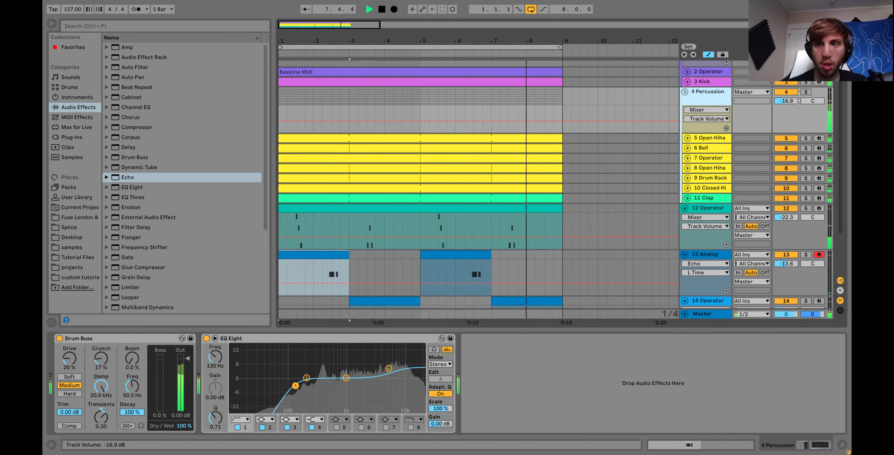
click(806, 92)
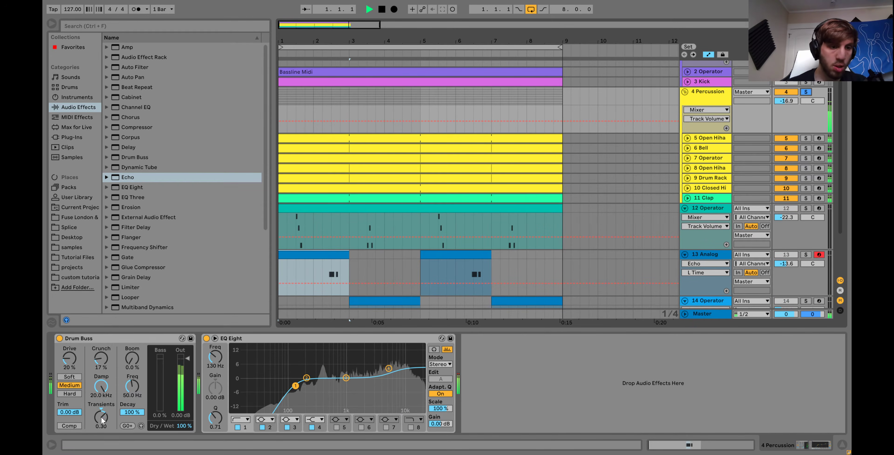
drag(101, 417, 101, 413)
drag(101, 359, 102, 354)
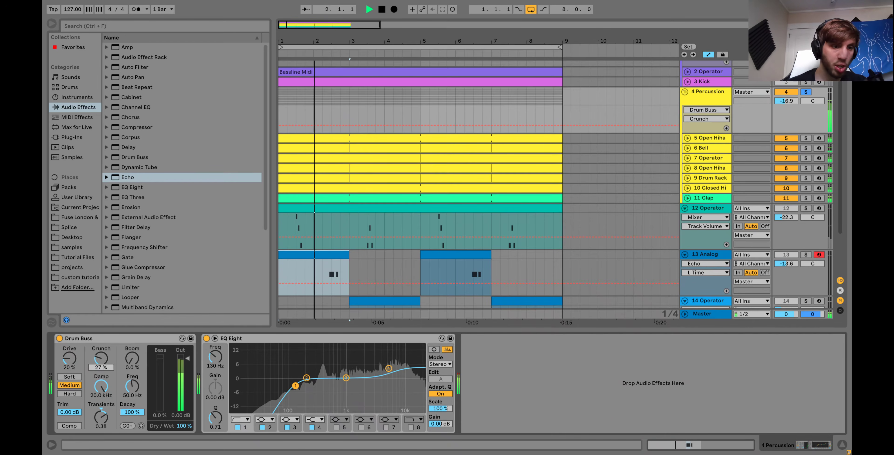
Move band 4 of the Percussion group's EQ Eight to 4.17 kHz at 4.59 dB and replay the soloed group.
click(389, 368)
drag(388, 368, 381, 369)
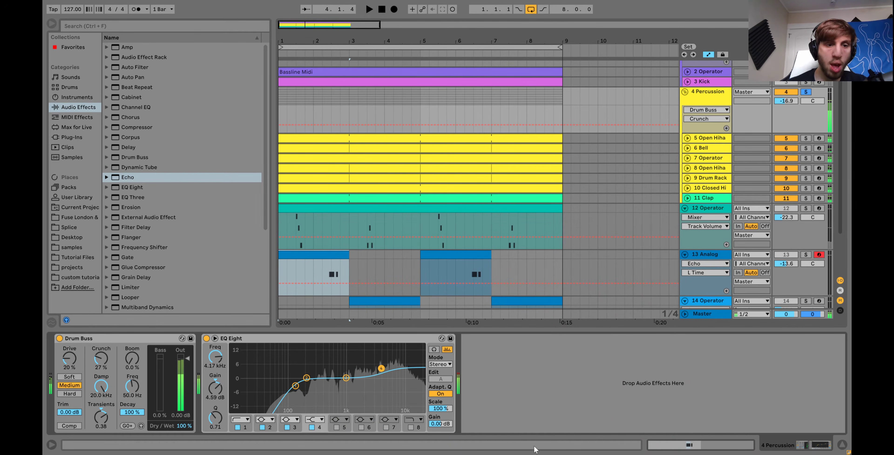
key(space)
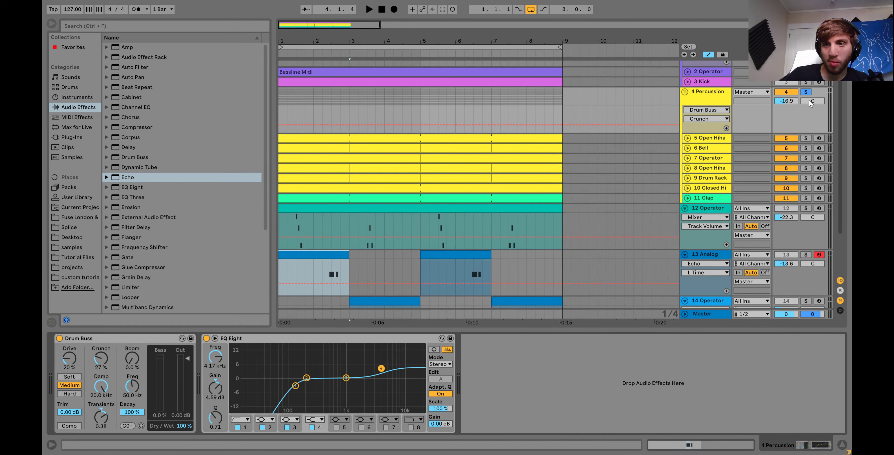
key(space)
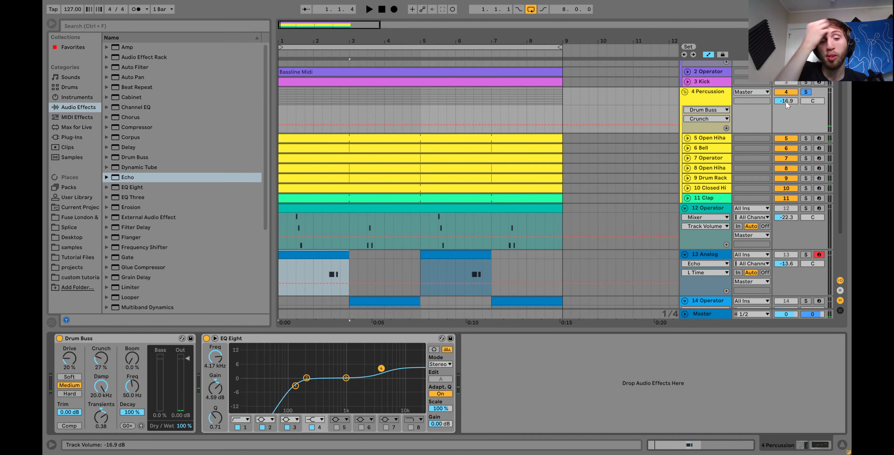
key(space)
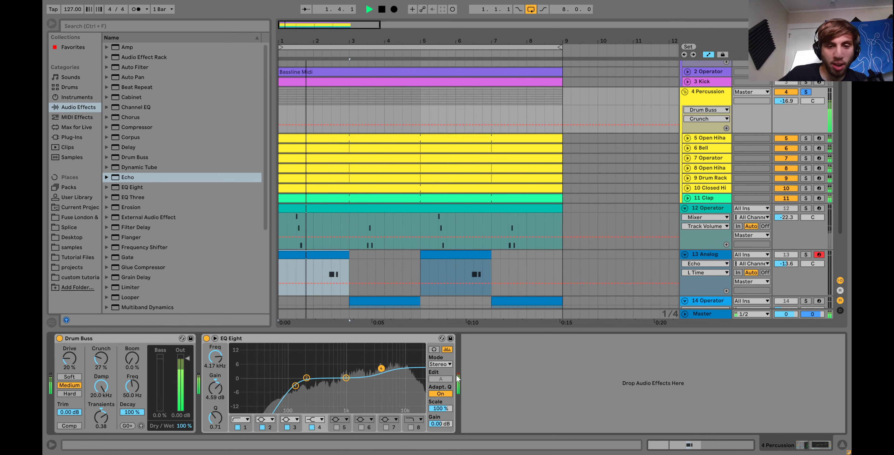
key(space)
key(space)
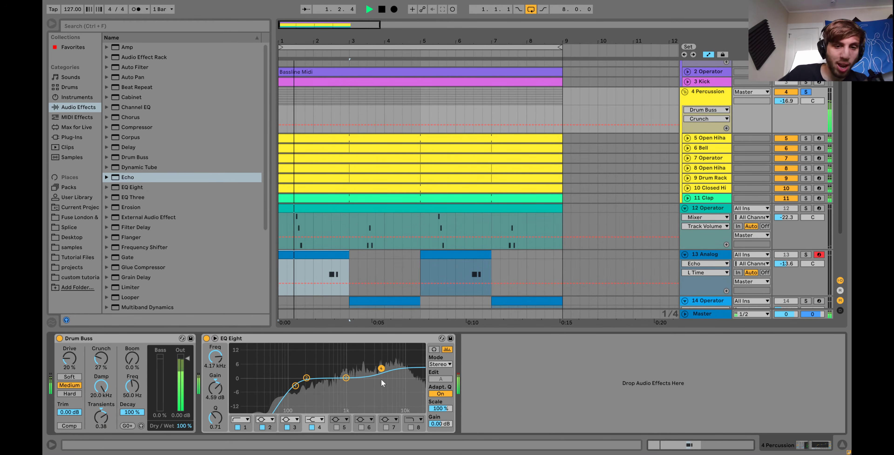
Take the 4 Percussion group out of solo, with Drum Buss output at -10.3 dB and track volume at -11.0 dB.
key(space)
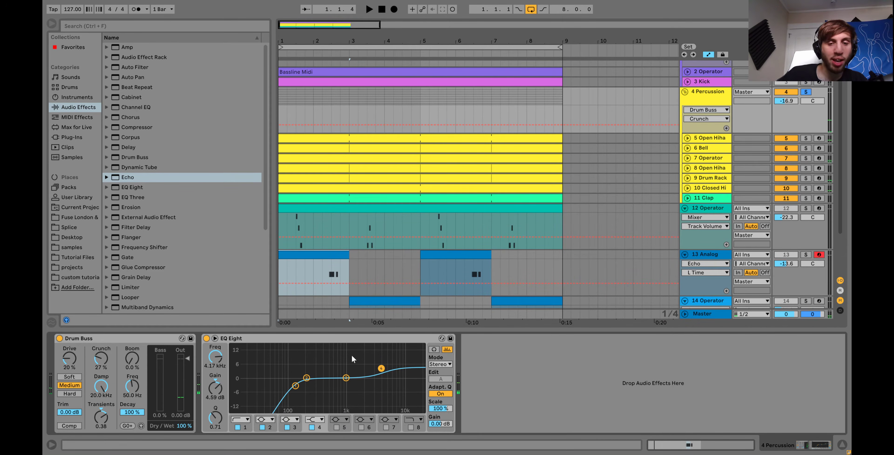
key(space)
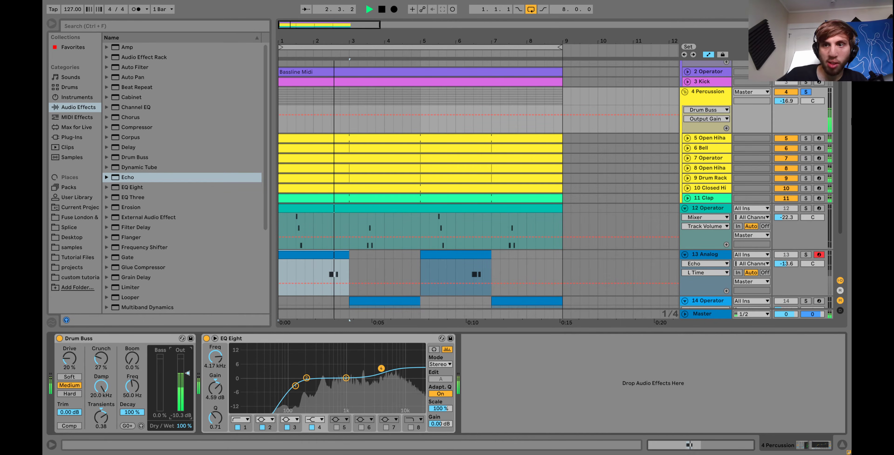
mouse_move(794, 102)
mouse_down()
mouse_move(804, 101)
mouse_move(795, 105)
mouse_up()
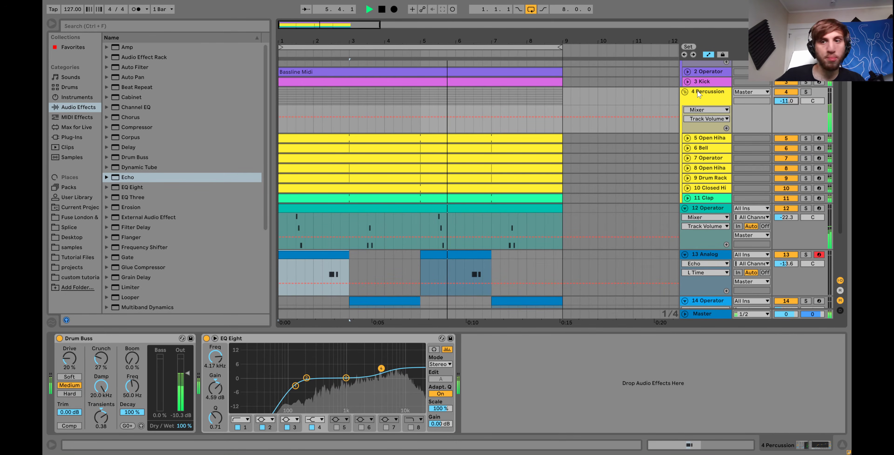
Unfold the 7 Operator percussion track and set its volume to -6.0 dB.
click(711, 157)
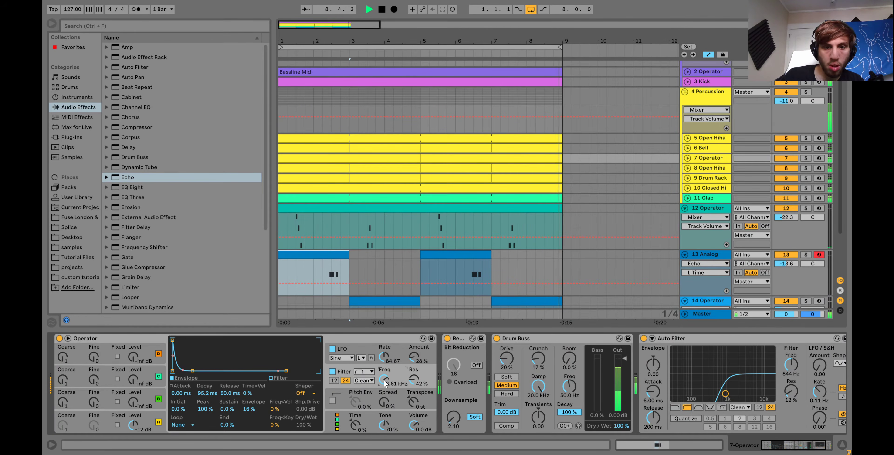
click(687, 158)
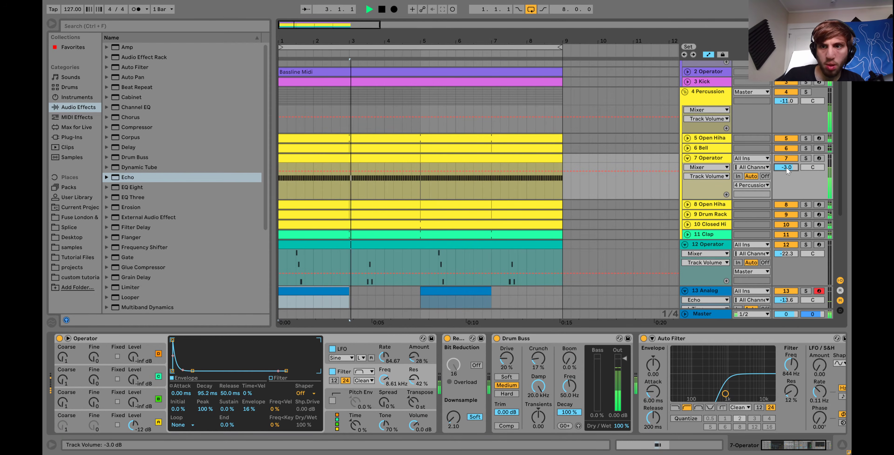
scroll(786, 167, down, 2)
scroll(787, 167, down, 1)
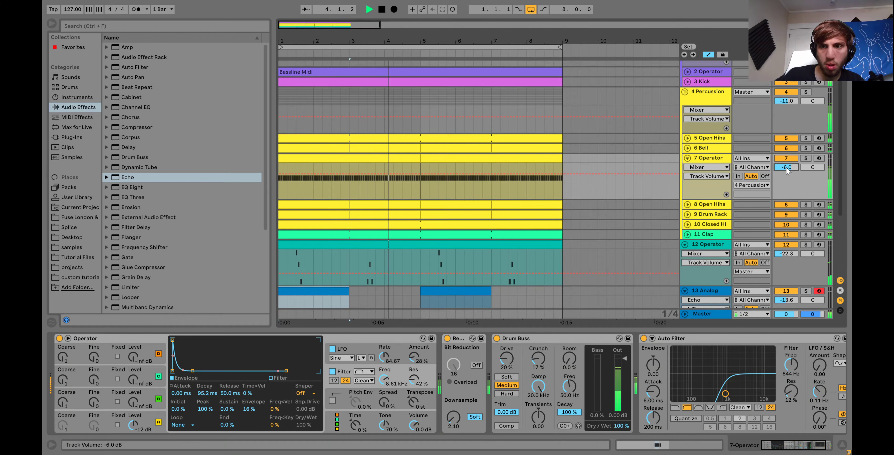
Fold the Percussion group and set the volumes to -12.0 dB for it, -18.3 dB for 12 Operator and -18.4 dB for 14 Operator.
click(686, 93)
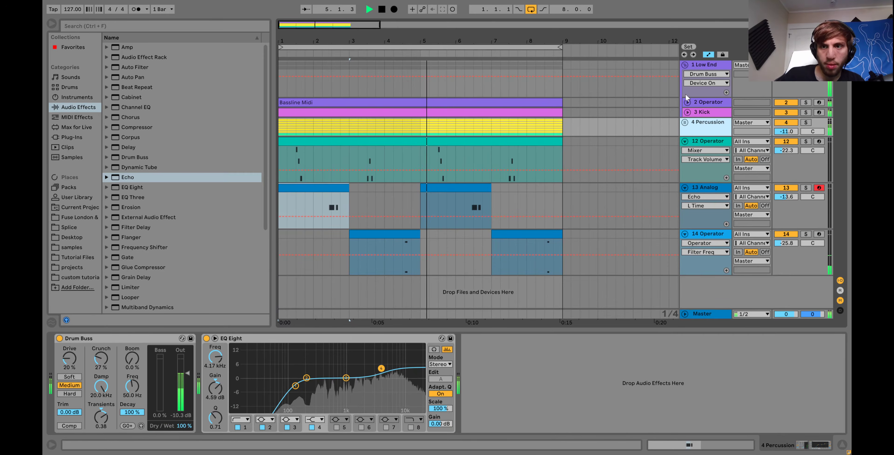
click(787, 131)
key(Down)
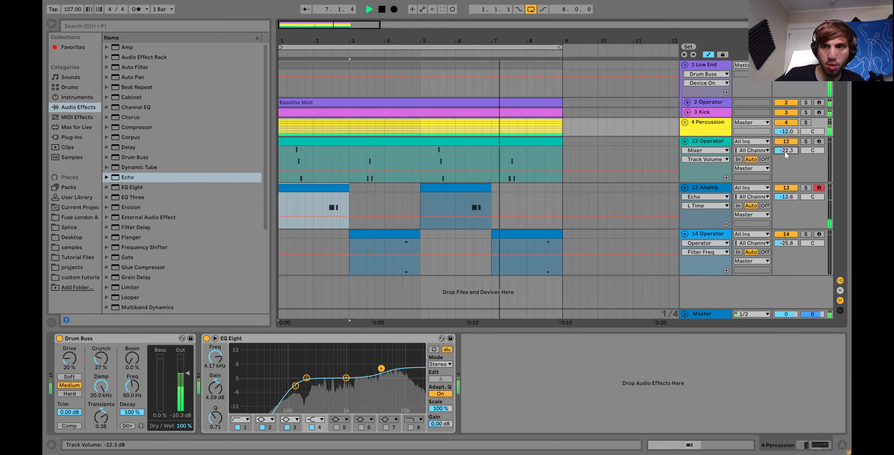
scroll(785, 151, up, 4)
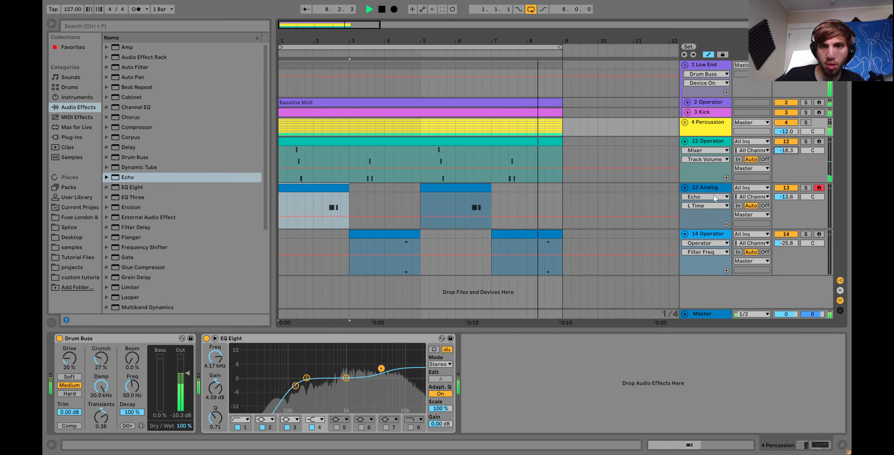
click(700, 193)
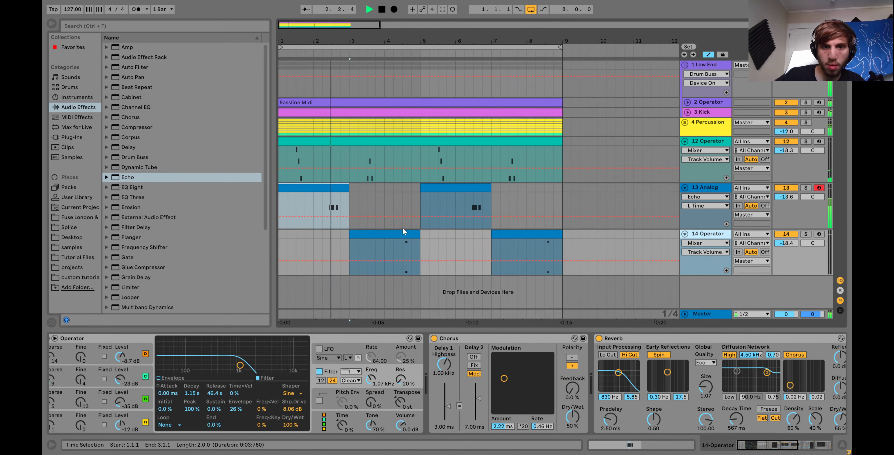
Shift the notes in 14 Operator's bar 3 clip one 32nd later and compare them with the bar 7 clip.
double_click(398, 236)
key(Right)
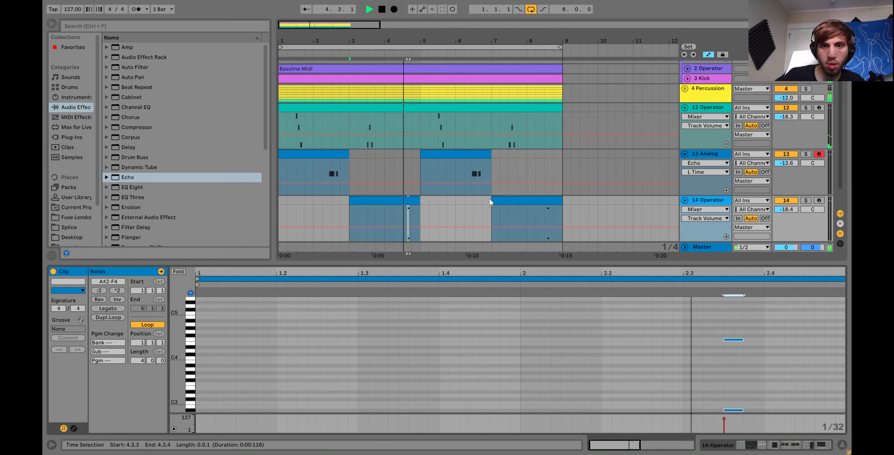
click(522, 201)
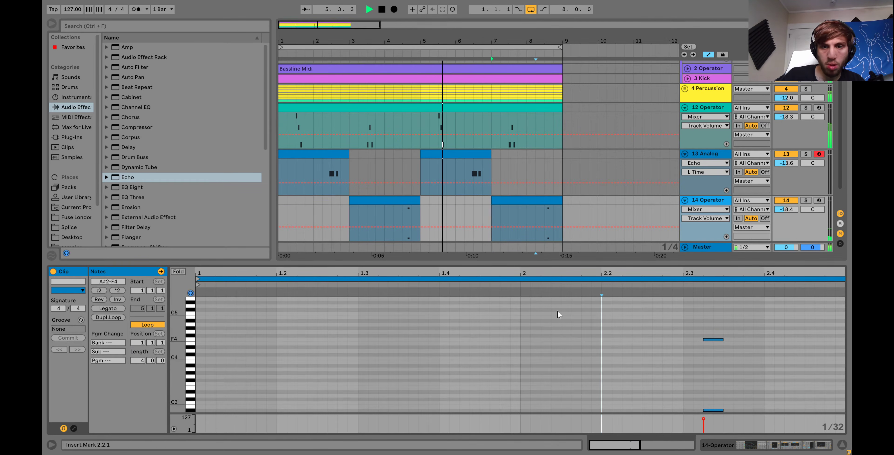
click(401, 201)
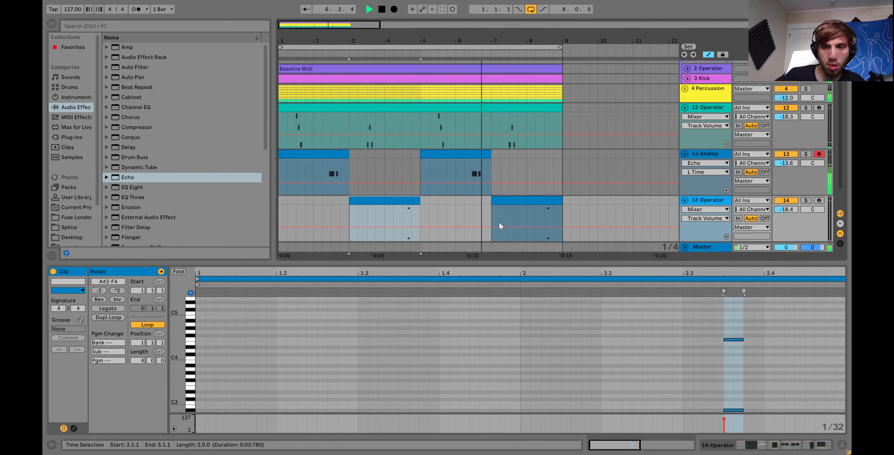
Add a C#4 note at 2.3.2 to the chord in 14 Operator's bar 7 clip and play it.
click(521, 202)
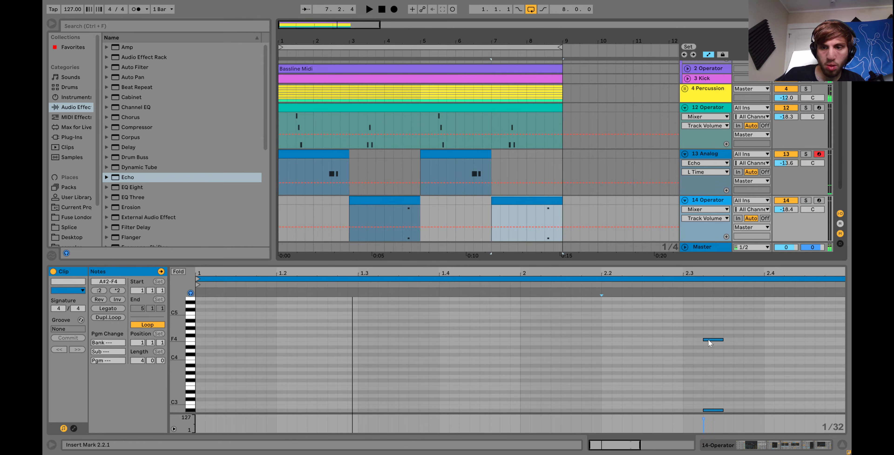
key(space)
drag(709, 339, 712, 399)
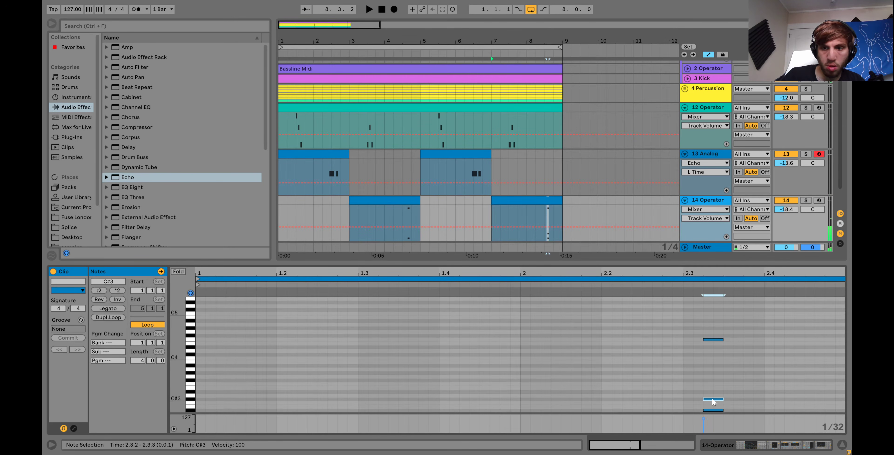
key(shift+Up)
key(Up)
key(space)
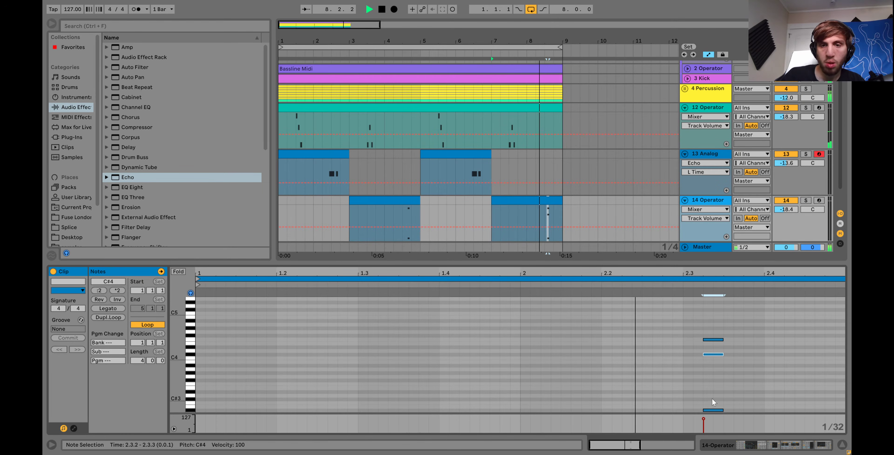
Add a copy of C#4 seven semitones higher in the same chord and drop the three upper notes an octave to C#3-G#3.
click(711, 355)
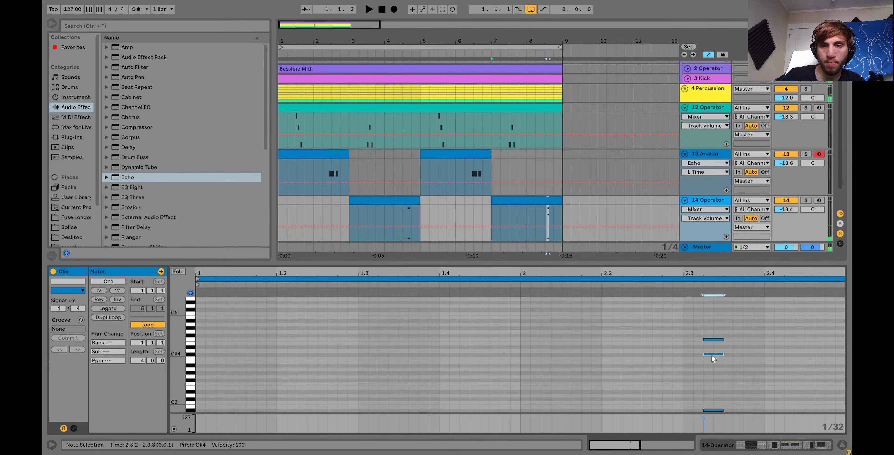
key(ctrl+d)
key(Up)
key(Up)
key(Up)
key(Up)
key(Up)
key(Up)
key(Up)
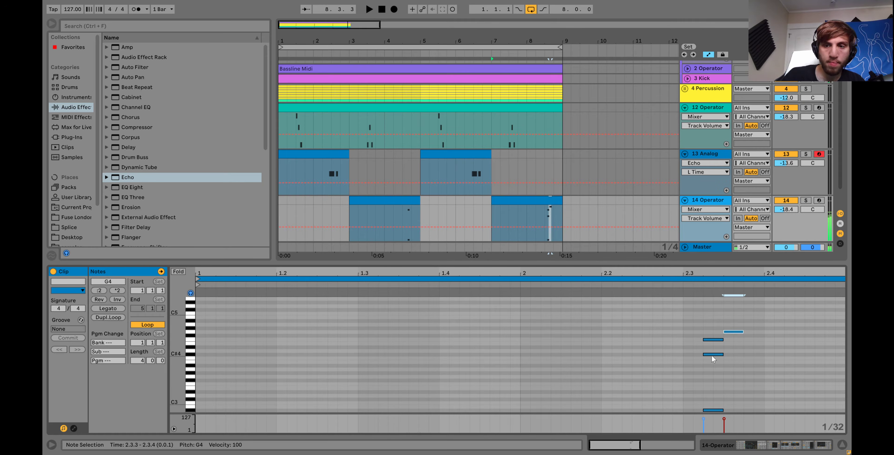
key(Left)
drag(706, 321, 720, 367)
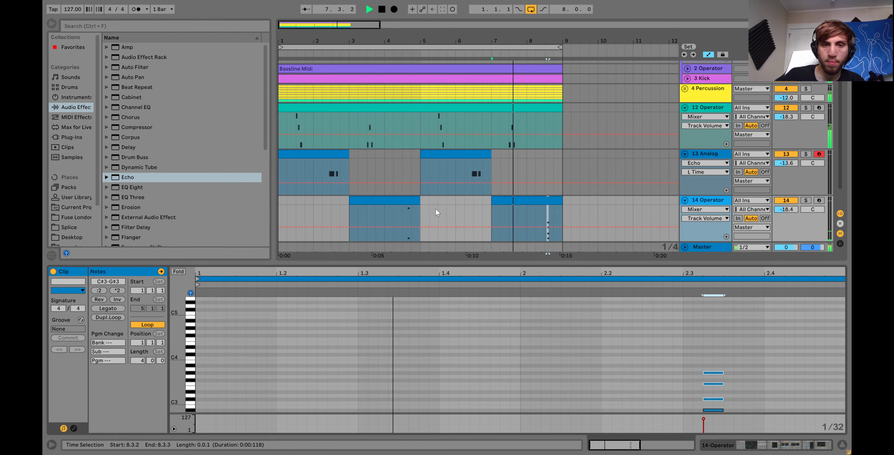
click(540, 201)
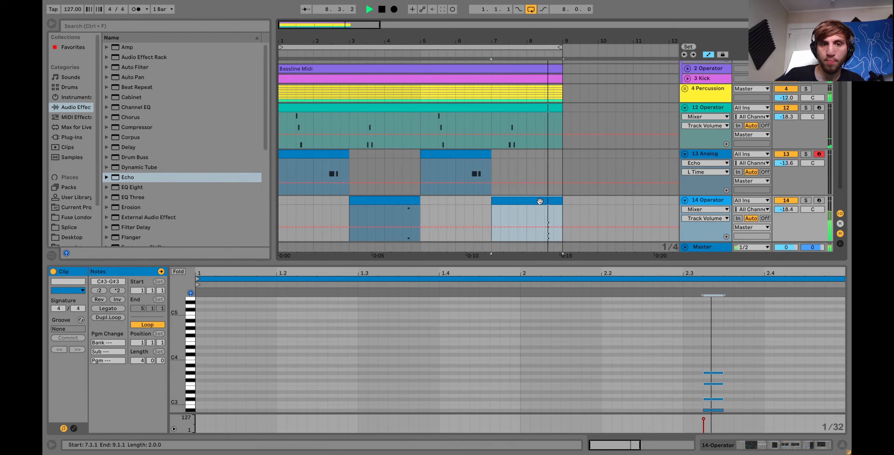
In 14 Operator's bar 3 clip, move the notes one 32nd earlier to 2.3.2 and lower F4 to F3, replaying the clip.
click(408, 201)
key(space)
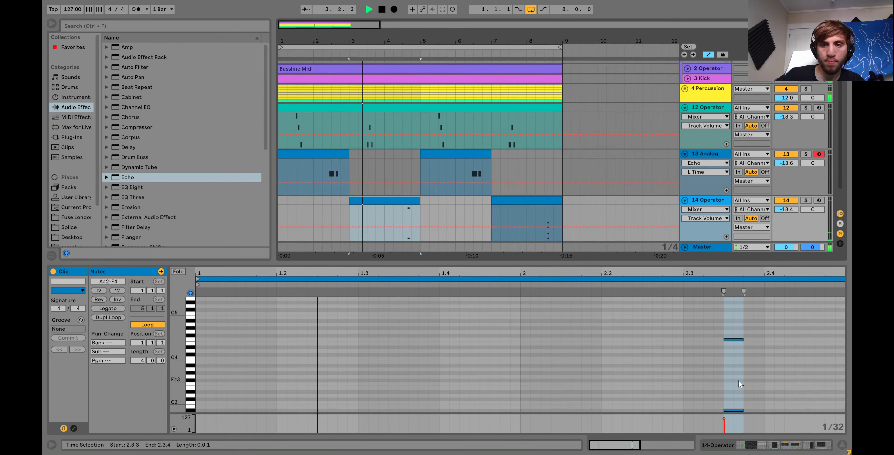
click(730, 328)
key(Left)
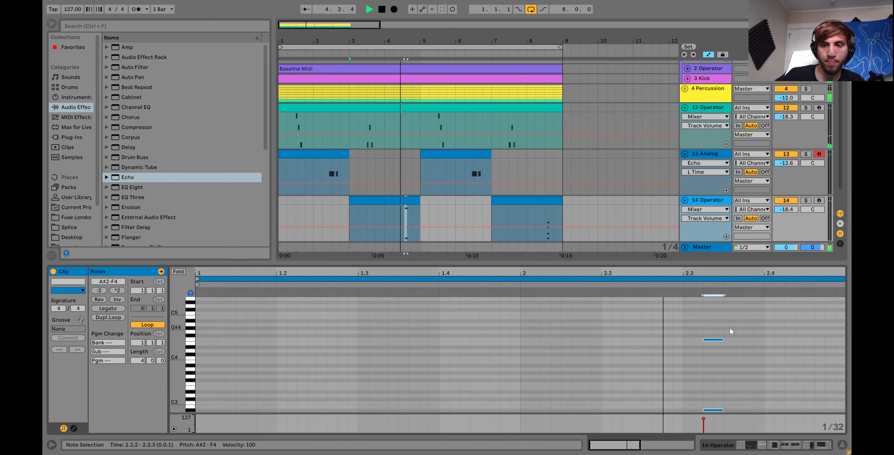
key(space)
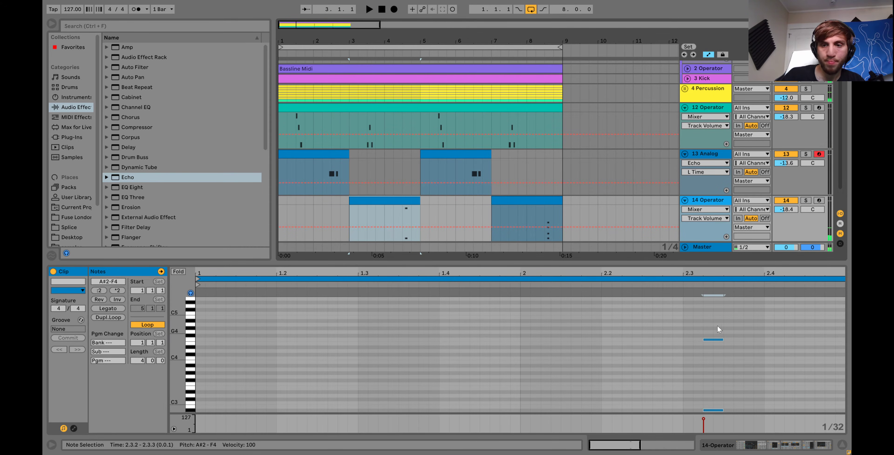
click(714, 340)
key(shift+Down)
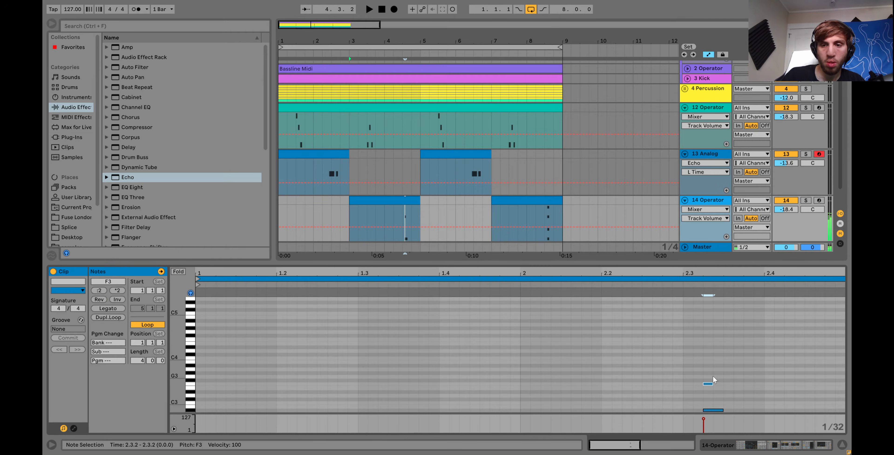
key(space)
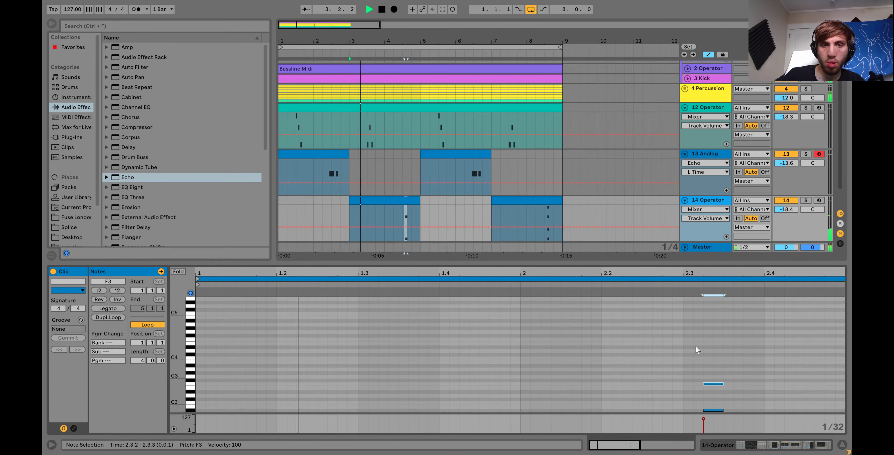
Delete the C#3 and G#3 notes from 14 Operator's bar 7 clip and play it back.
click(548, 200)
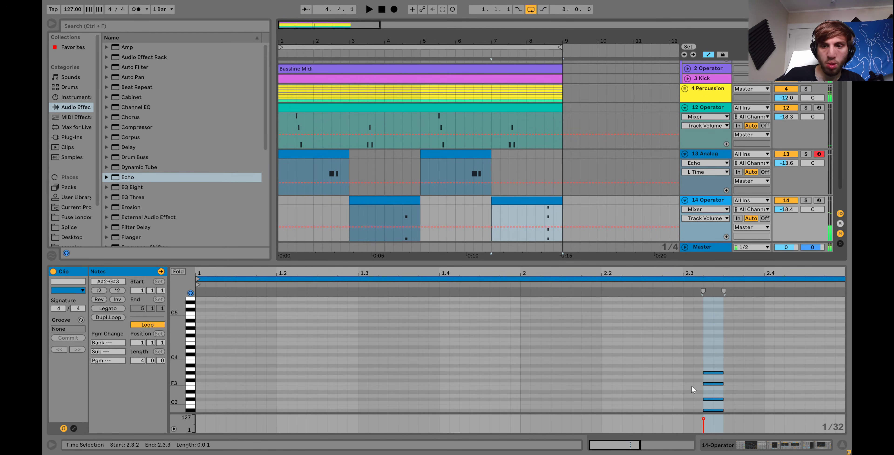
drag(693, 392, 728, 407)
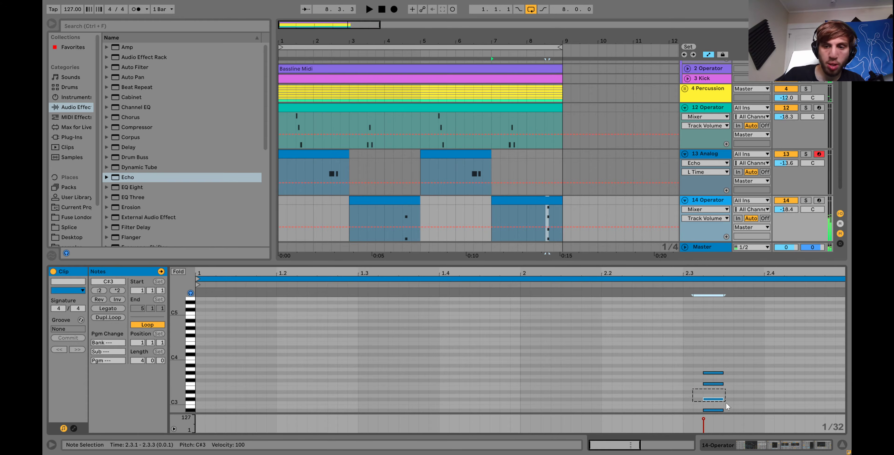
key(Delete)
double_click(708, 373)
key(space)
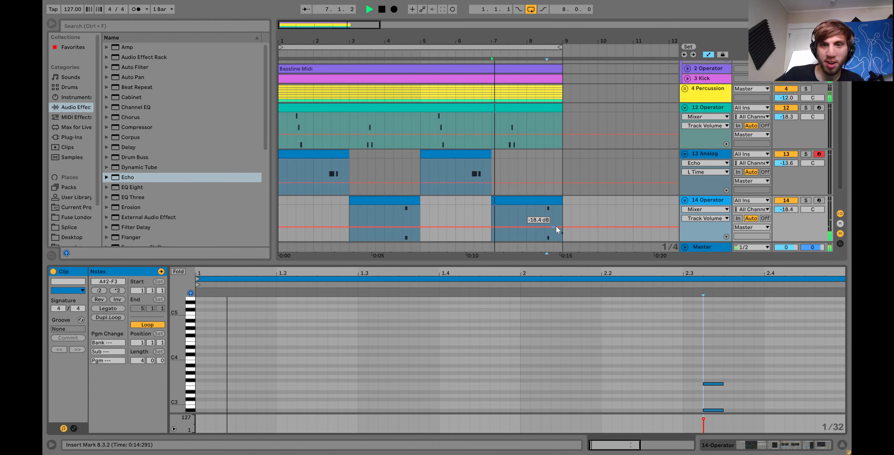
click(548, 201)
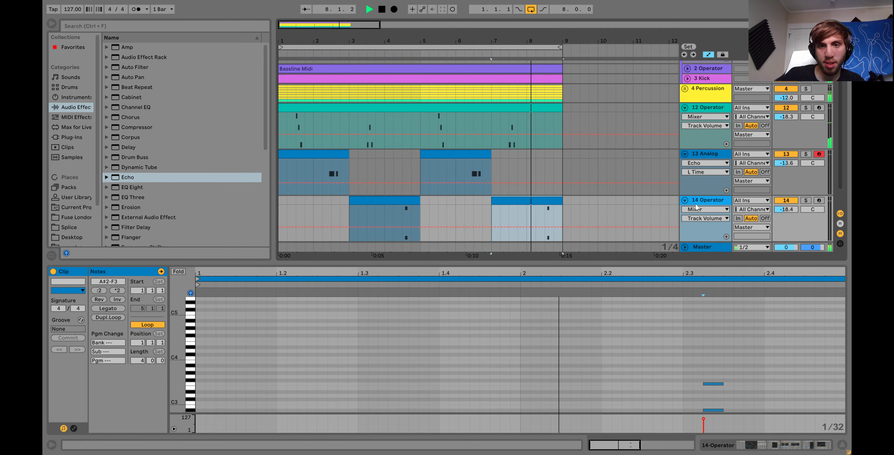
Set the 14 Operator track's volume to -19.4 dB and fold the track.
click(709, 200)
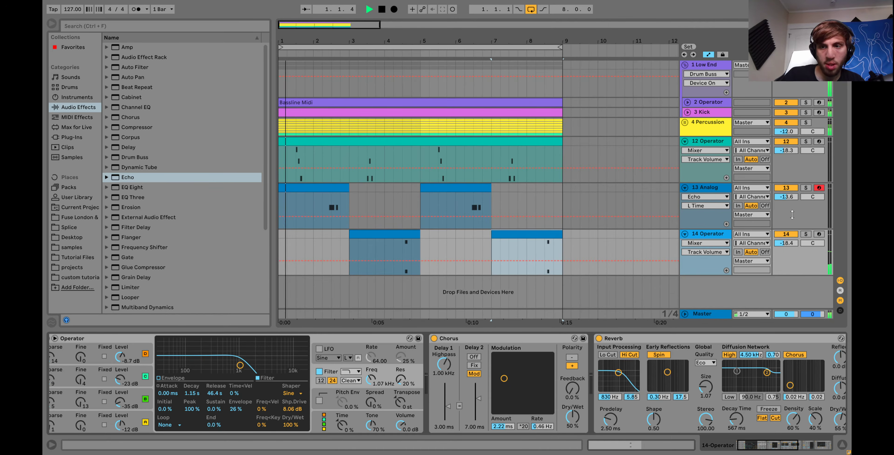
scroll(788, 242, down, 1)
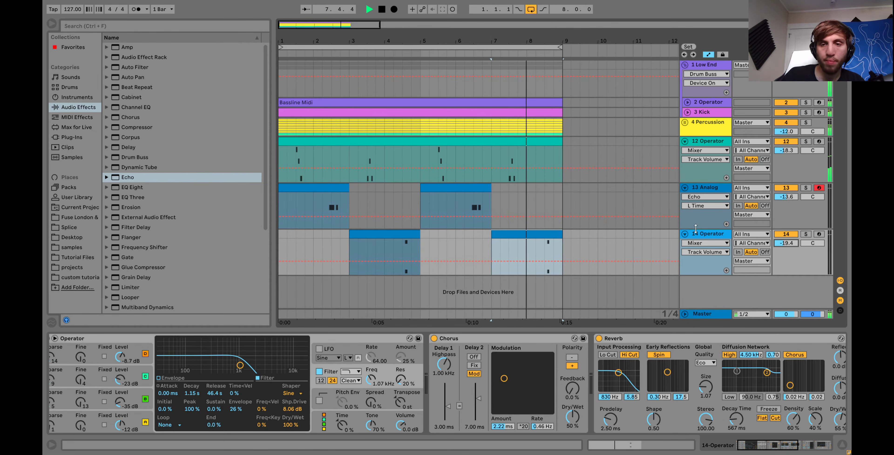
click(685, 233)
Set the 5 Open Hihat track's volume to -2.7 dB inside the 4 Percussion group and fold the track groups.
click(708, 127)
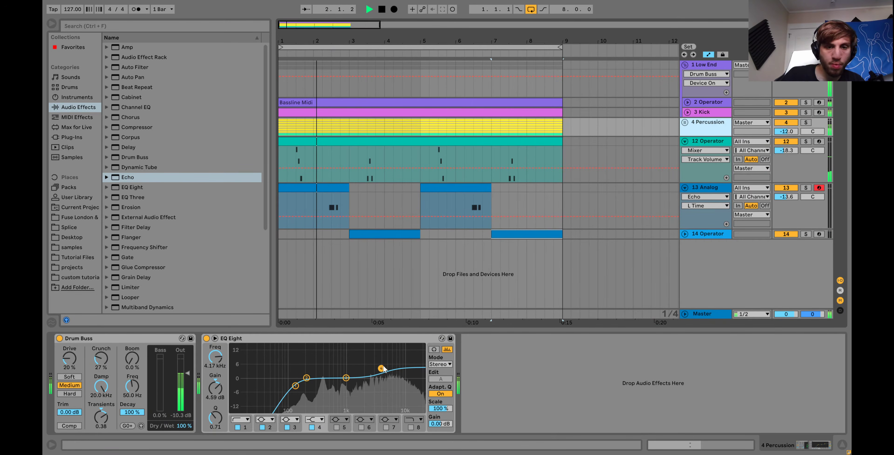
click(685, 123)
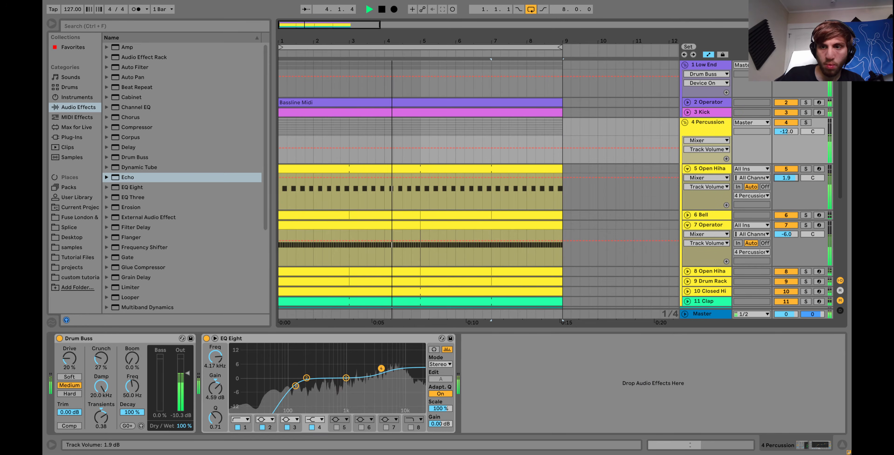
scroll(793, 180, down, 2)
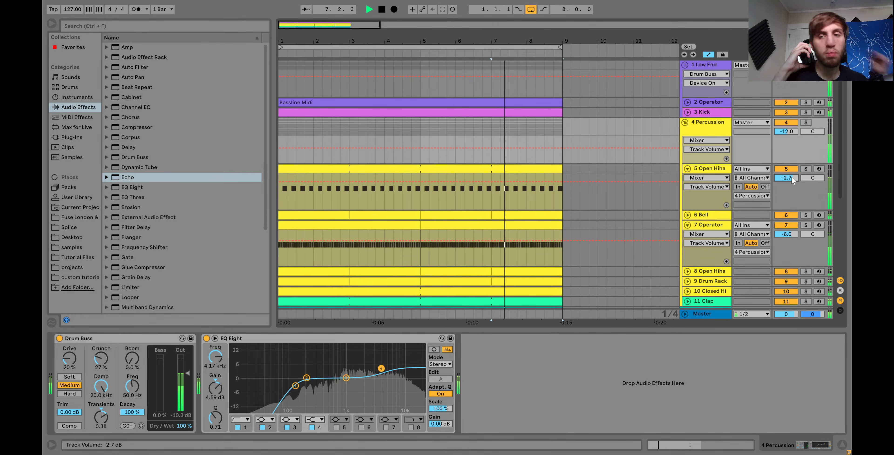
click(685, 122)
scroll(583, 76, down, 3)
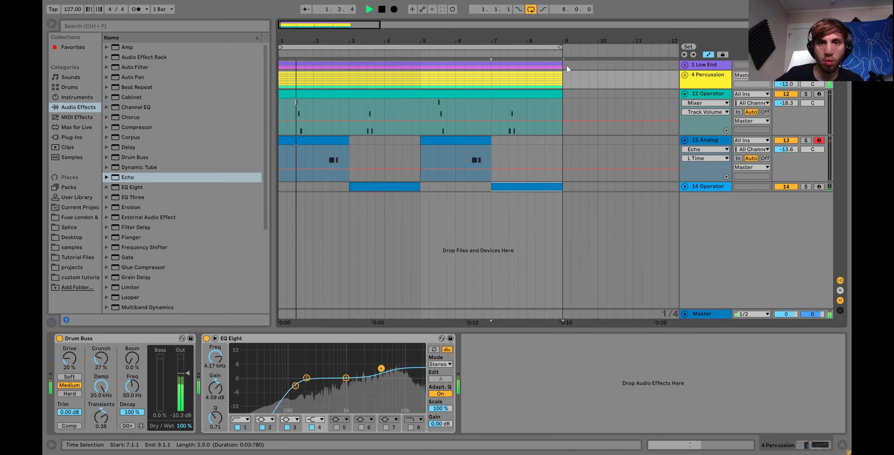
Cut the whole eight-bar loop from bar 1 across all tracks and paste it at bar 49.
drag(531, 41, 327, 40)
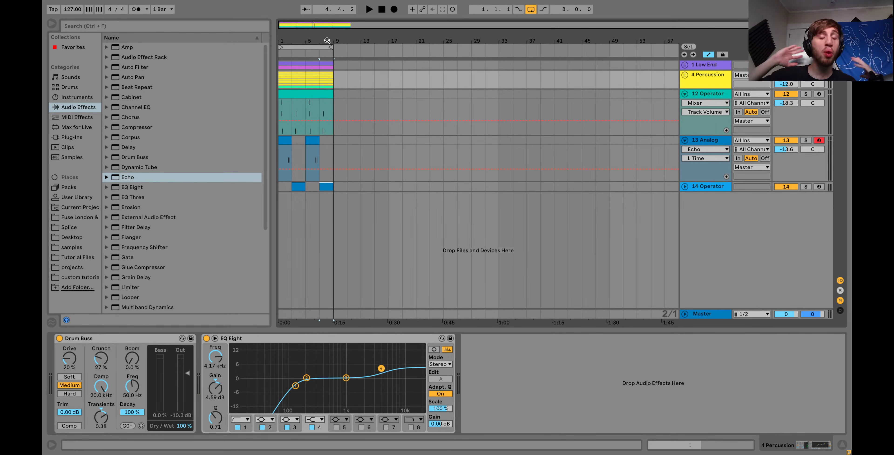
click(281, 68)
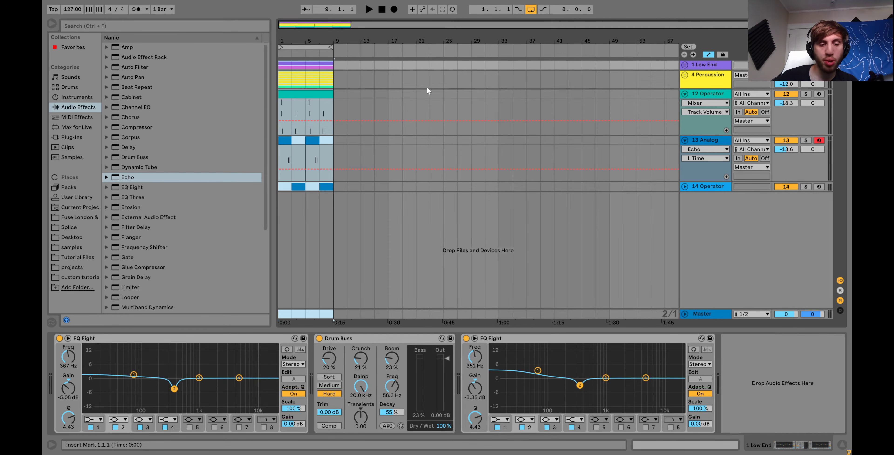
click(609, 66)
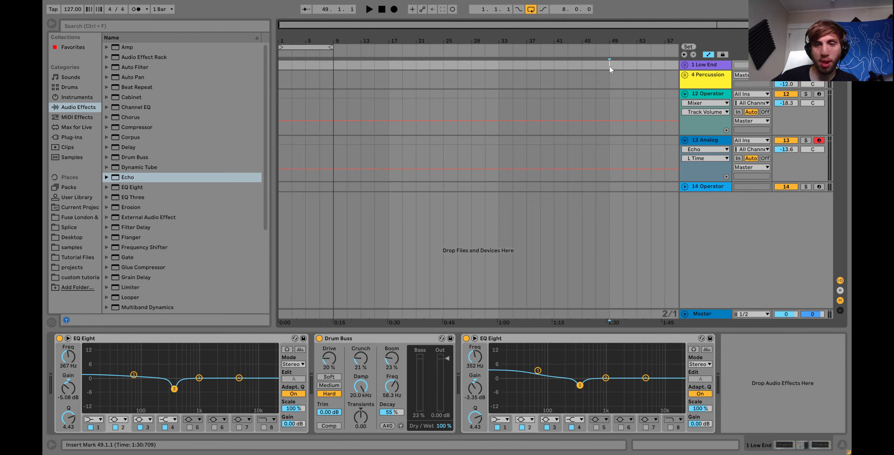
key(ctrl+v)
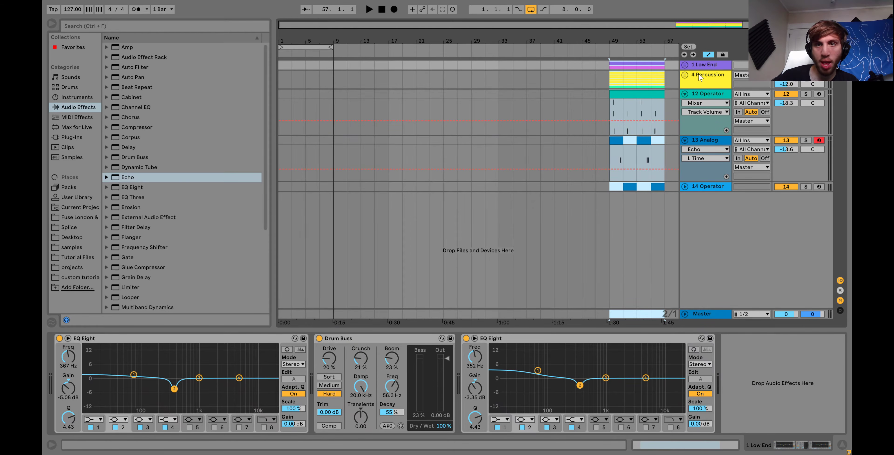
Unfold the 1 Low End group, copy the 3 Kick clip from bar 49 to bar 1 and play it back.
click(701, 66)
click(684, 65)
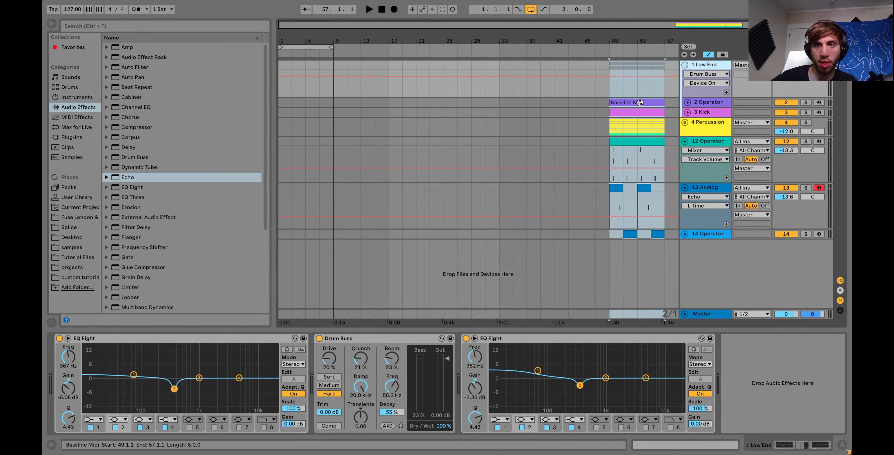
click(642, 111)
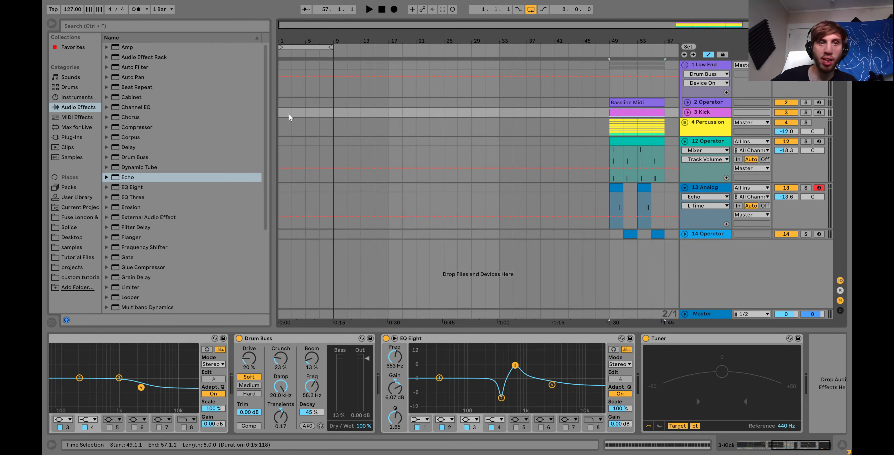
click(283, 113)
key(ctrl+v)
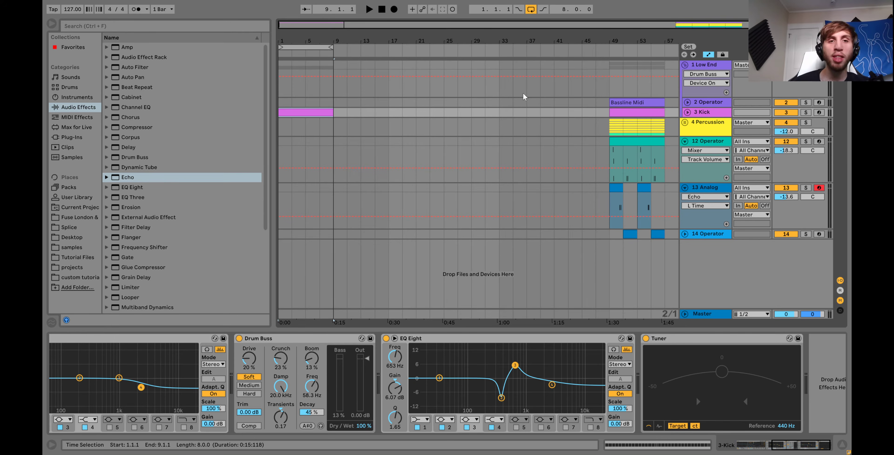
key(space)
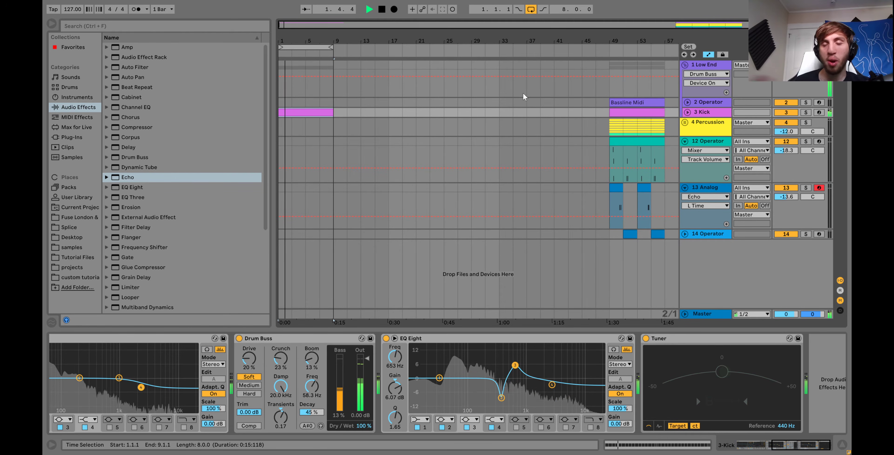
key(space)
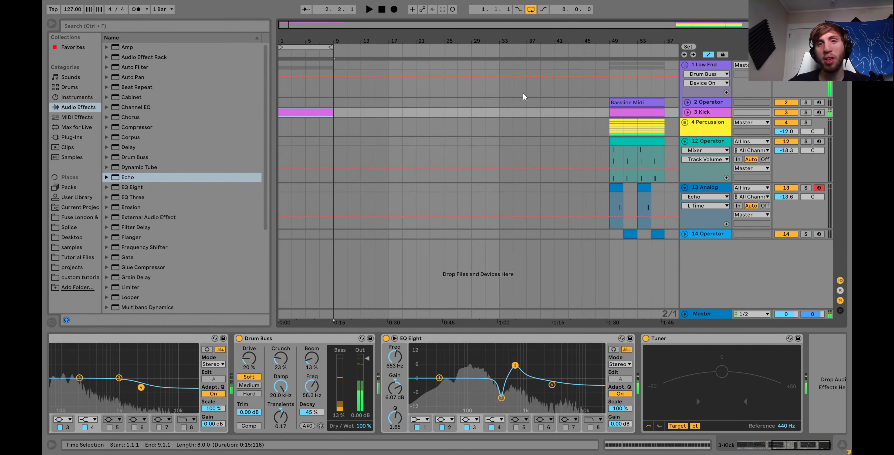
Unfold the 4 Percussion group, copy both 7 Operator clips from bar 49 to bar 1 and play them with the kick.
click(685, 122)
scroll(686, 124, down, 1)
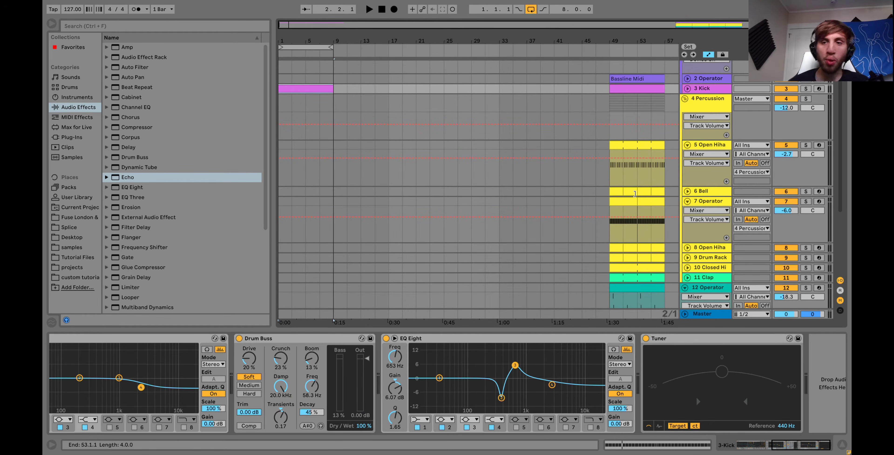
scroll(629, 202, down, 1)
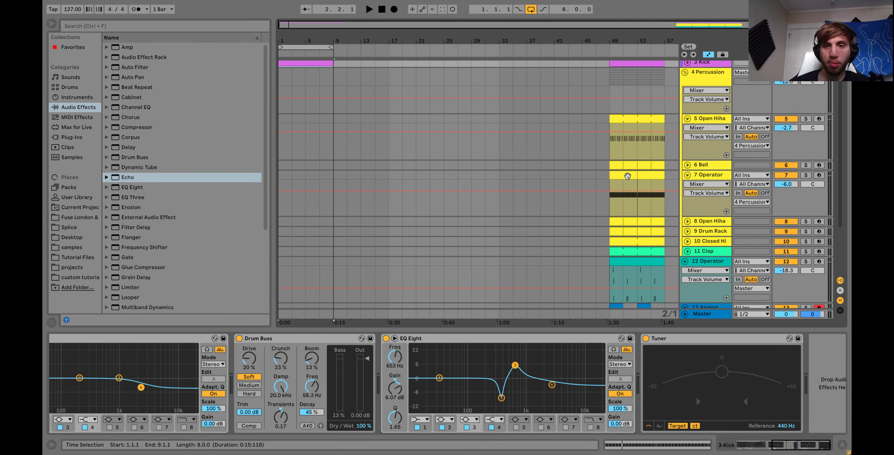
click(624, 198)
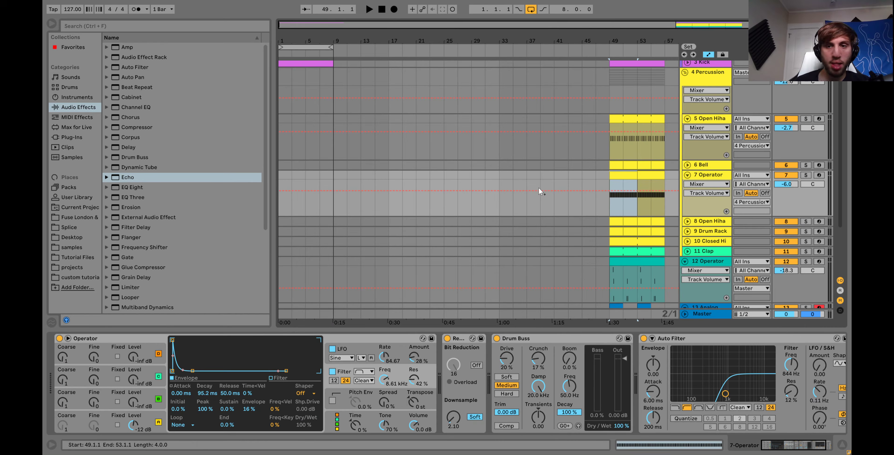
click(283, 174)
key(ctrl+v)
key(space)
key(ctrl+v)
shift+click(284, 174)
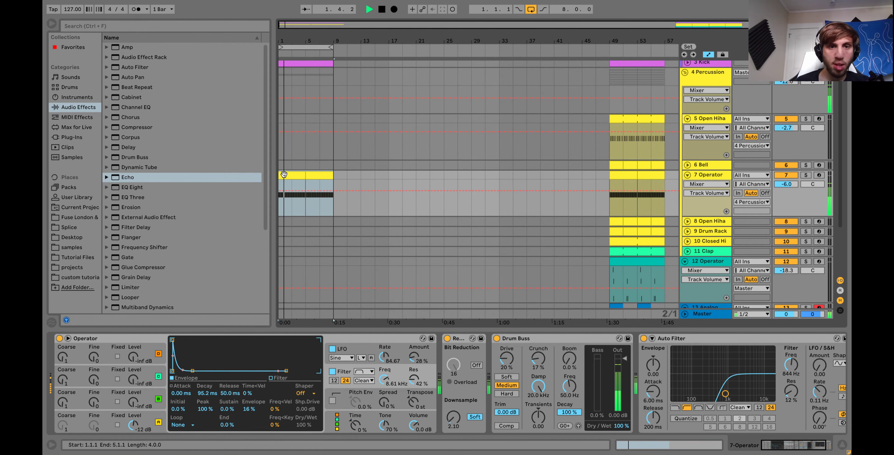
Copy the 5 Open Hihat clips from bar 49 to bar 1 and play them back.
click(634, 116)
click(283, 121)
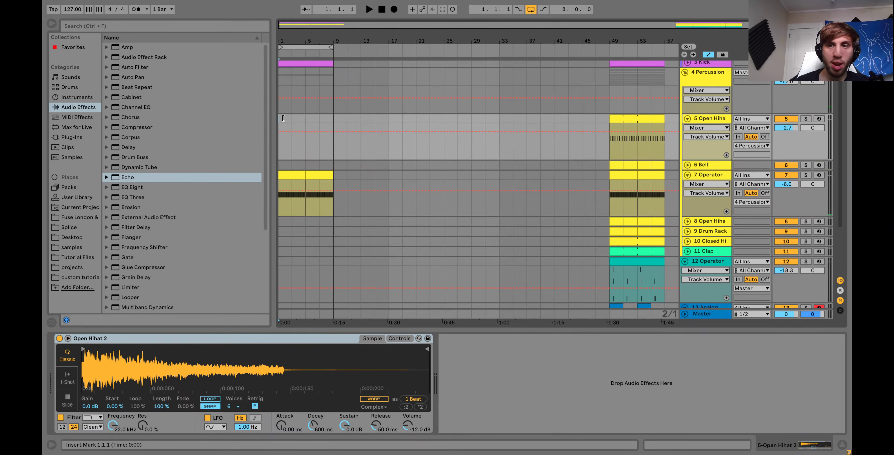
key(ctrl+v)
key(space)
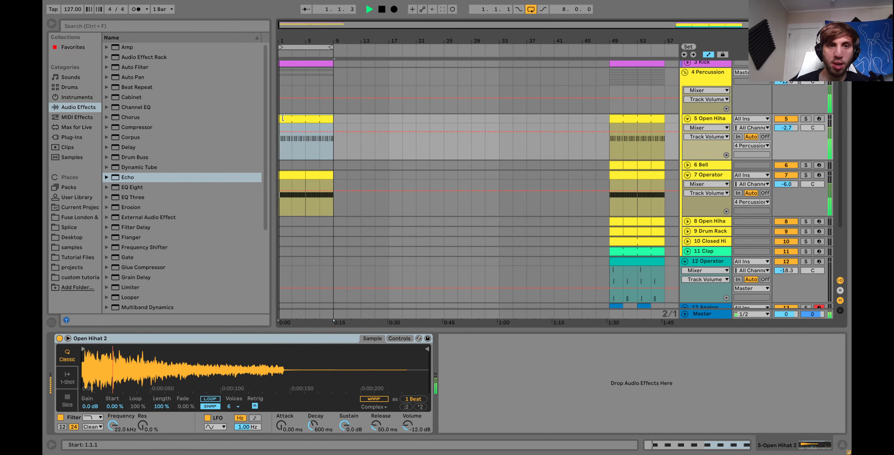
Automate 5 Open Hihat's sustain to -inf dB and its decay to 60.2 ms over bars 1 to 9 during playback.
click(348, 432)
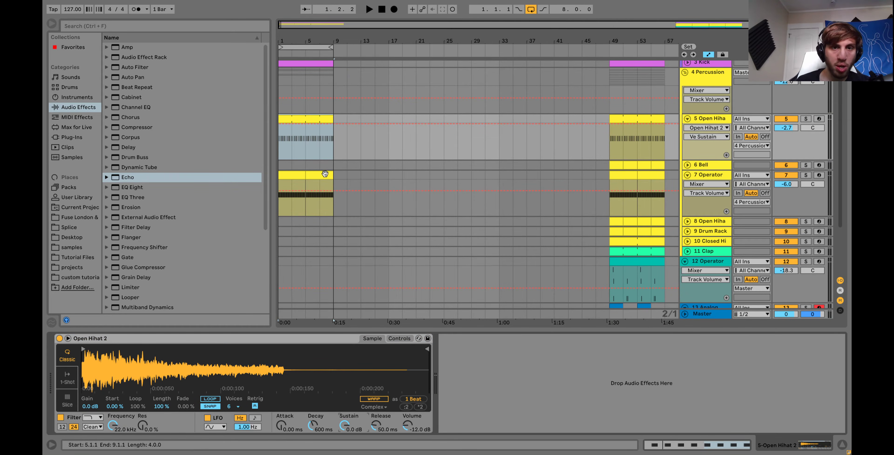
click(334, 124)
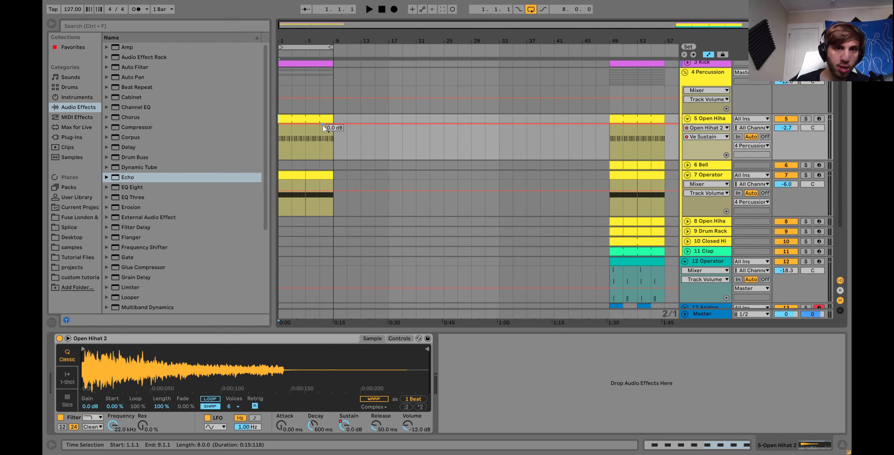
key(space)
drag(332, 144, 333, 159)
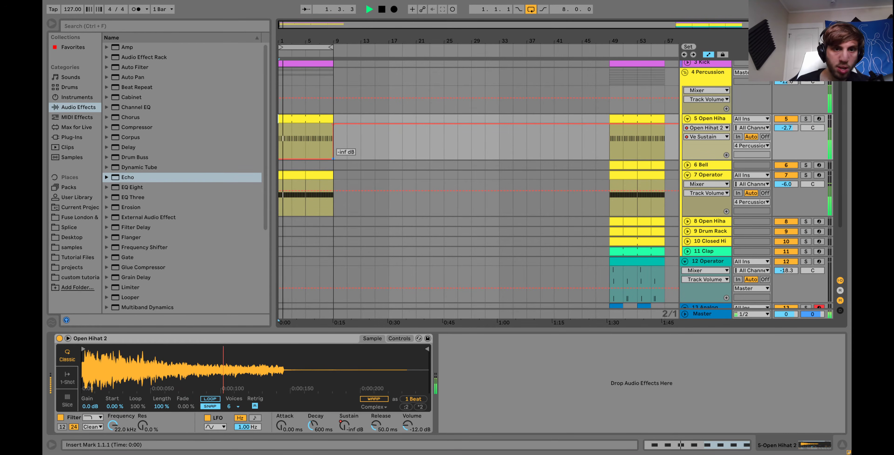
click(313, 425)
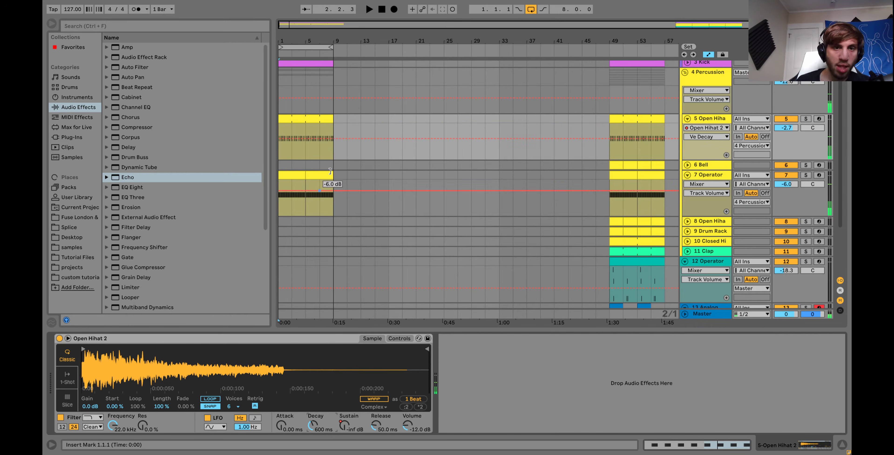
click(333, 139)
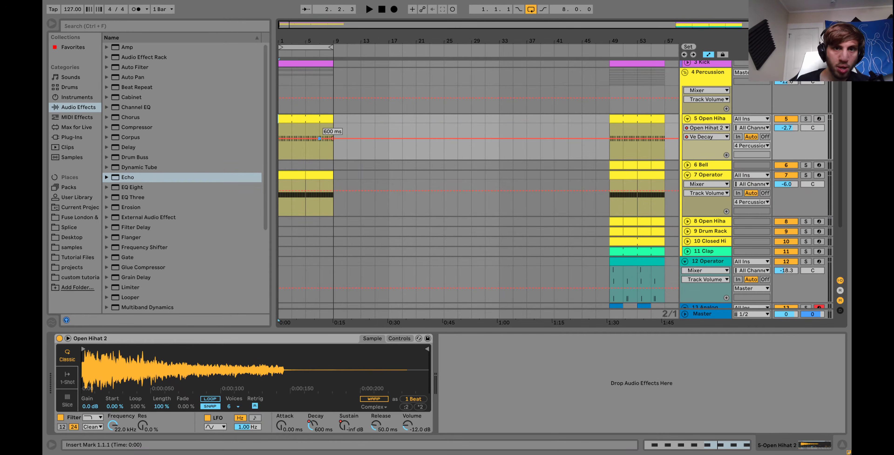
drag(319, 139, 320, 146)
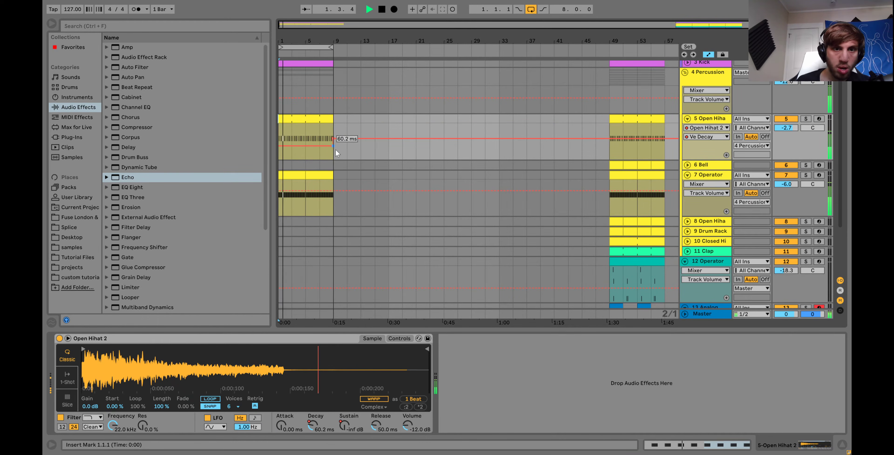
Show 7 Operator's filter frequency automation over bars 1 to 9, stop playback and delete the track's clips there.
click(316, 176)
click(303, 176)
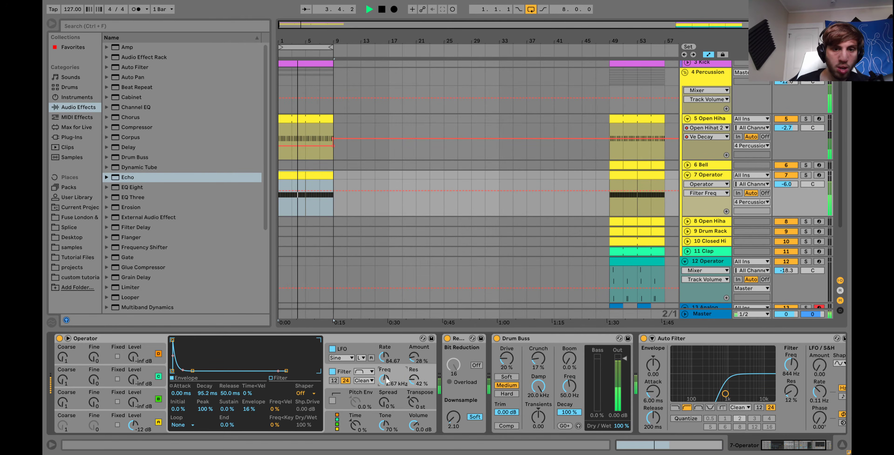
click(325, 196)
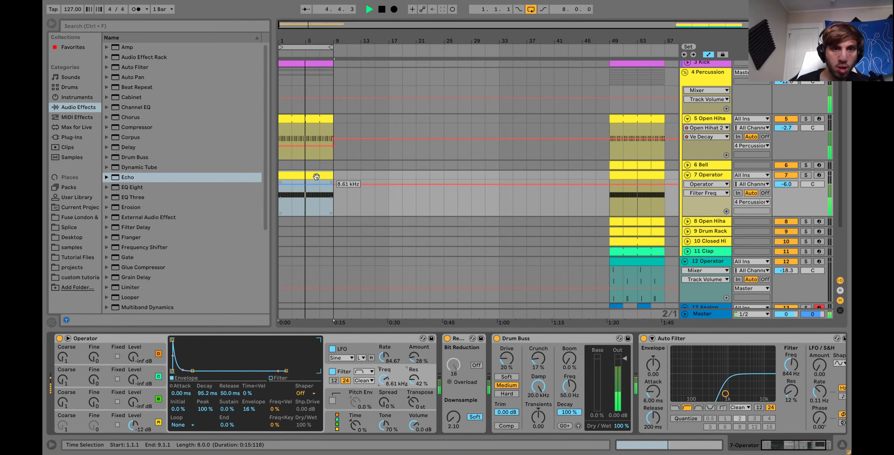
key(space)
key(Delete)
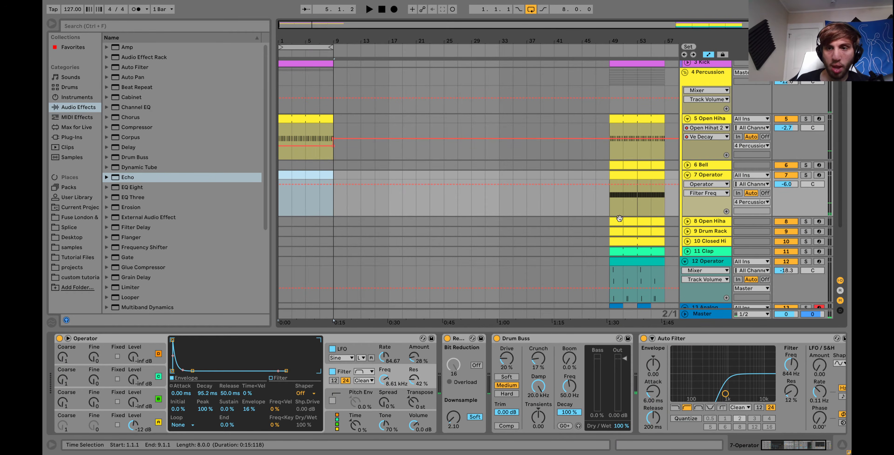
Copy the 10 Closed Hihat clips from bar 49 to bar 1, play them back and fold the 5 Open Hihat and 7 Operator tracks.
click(626, 243)
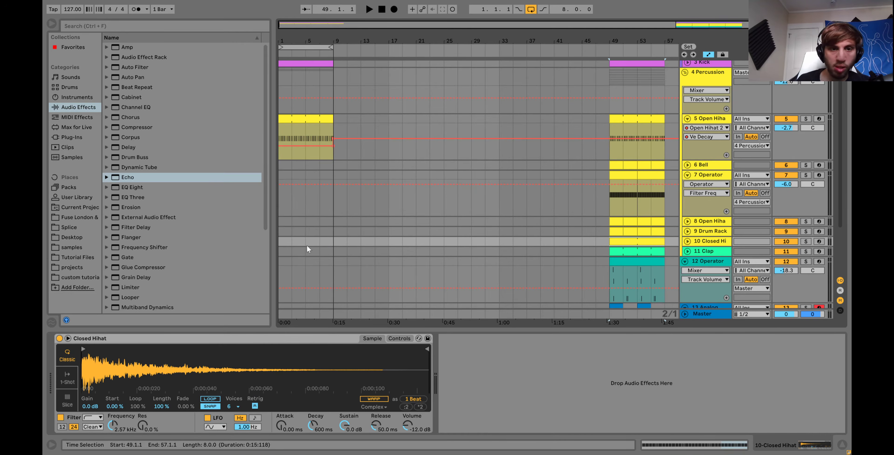
click(283, 241)
key(ctrl+v)
key(space)
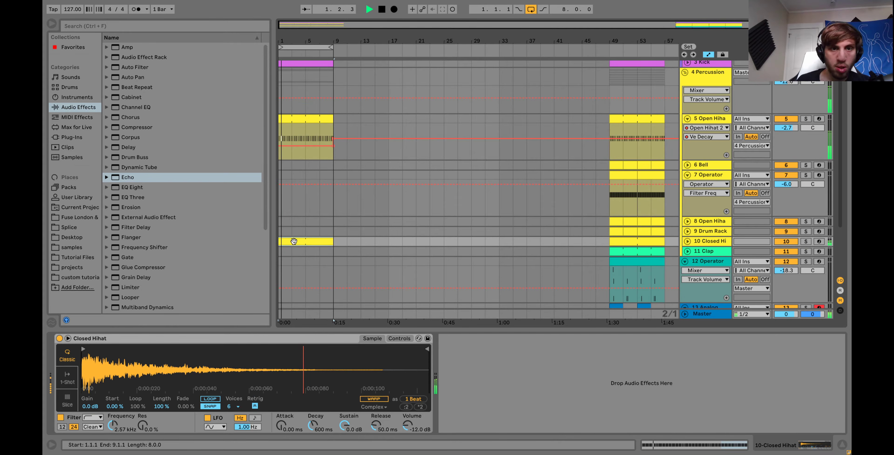
click(688, 119)
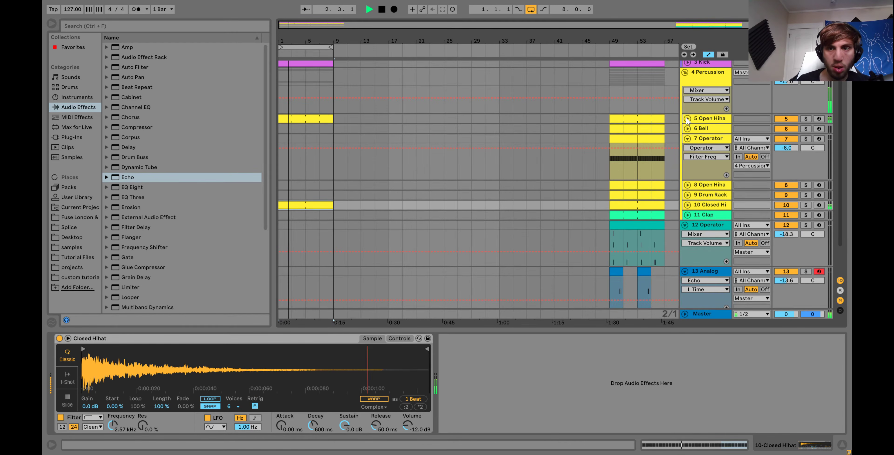
click(687, 138)
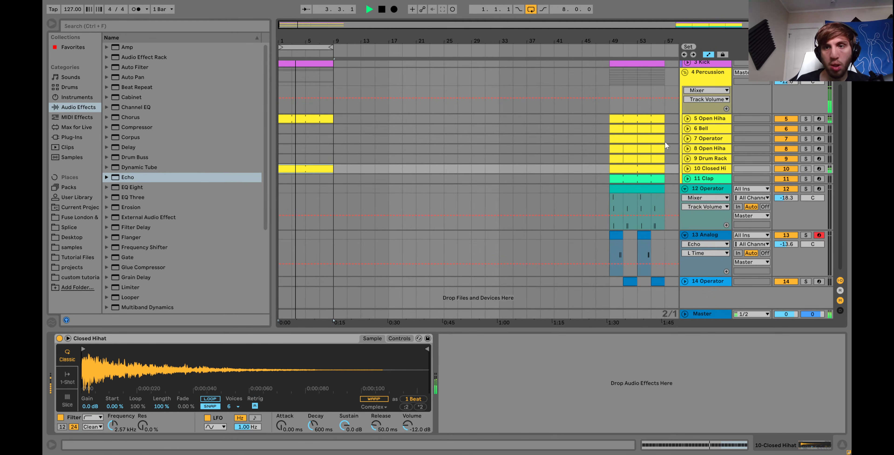
key(space)
Copy the 11 Clap clips from bar 49 to bar 1, play them back and fold the 4 Percussion group.
click(631, 179)
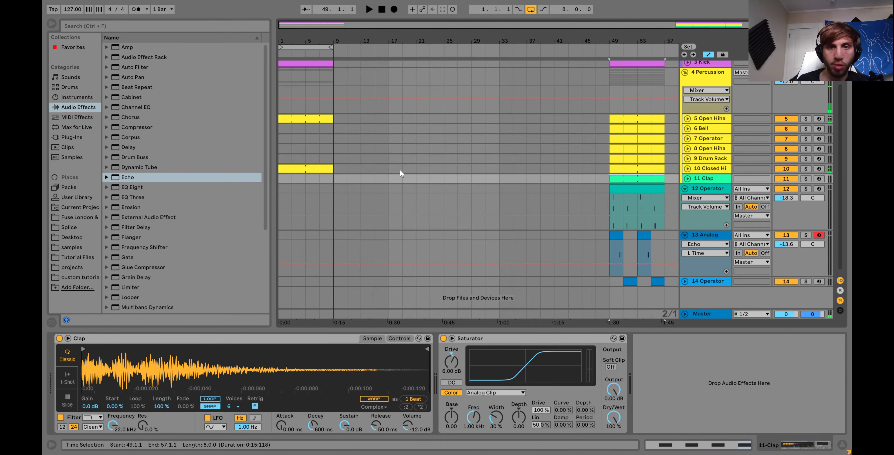
click(280, 183)
key(ctrl+v)
key(space)
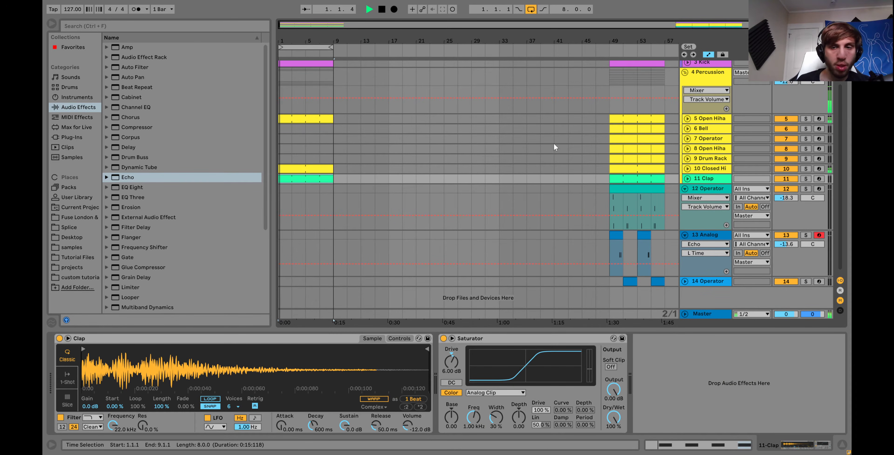
click(685, 73)
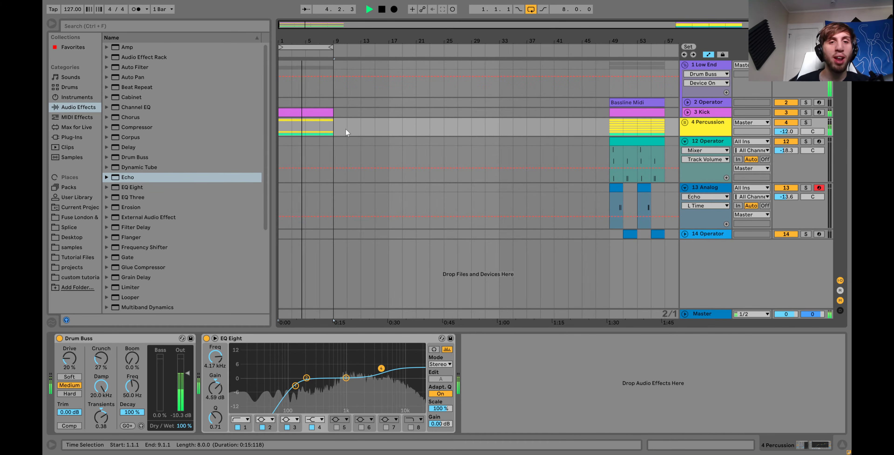
Duplicate the eight bars of 3 Kick and 4 Percussion to bar 9, turn off looping and stop playback.
drag(334, 129, 279, 110)
key(ctrl+d)
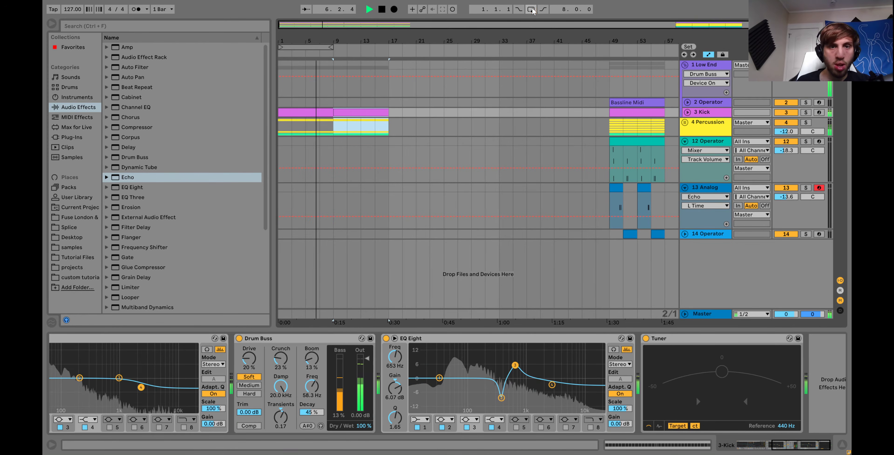
click(703, 133)
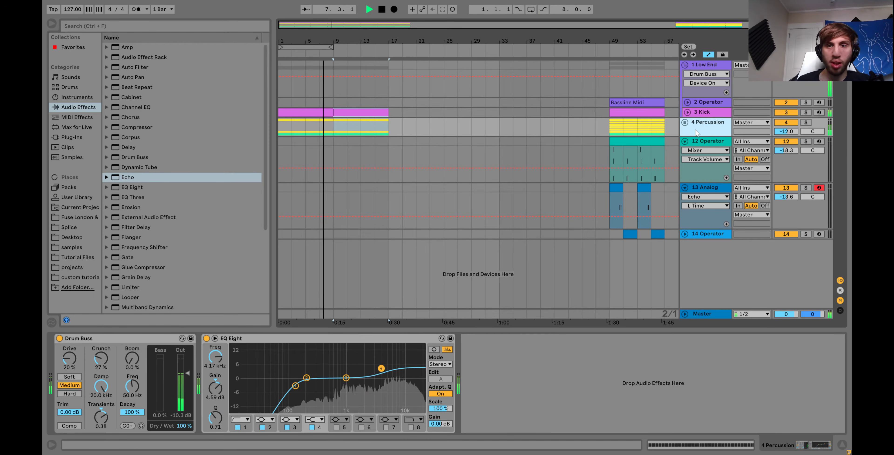
key(space)
Copy the 12 Operator clip from bar 49 to bar 1, duplicate it to bar 9 and play the section.
click(641, 142)
key(ctrl+c)
click(280, 143)
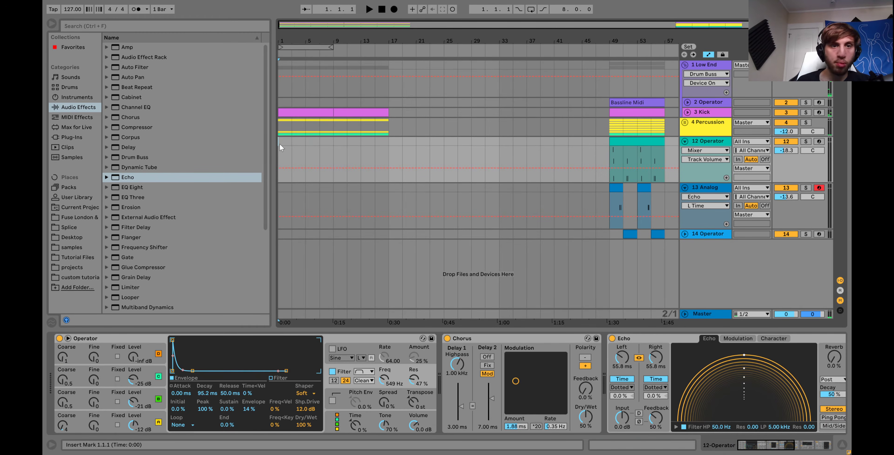
key(ctrl+v)
key(space)
key(ctrl+d)
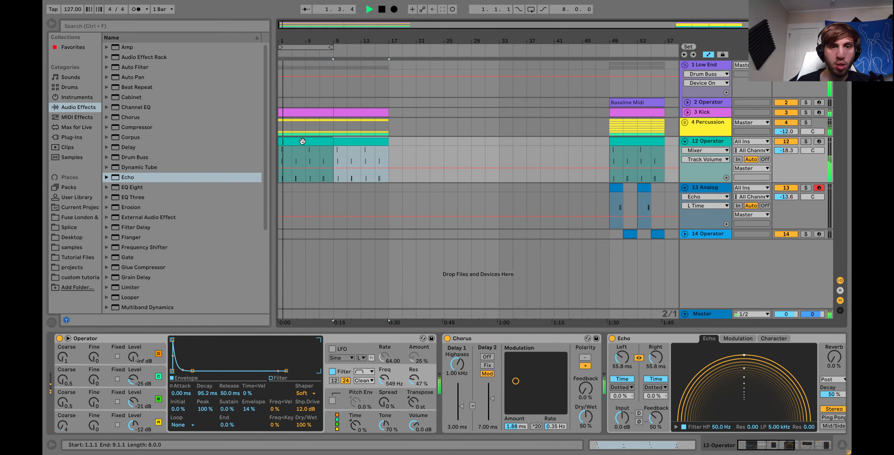
Delete the 3 Kick clip from the first eight bars, fold 12 Operator and unfold 3 Kick and the 4 Percussion group.
click(323, 113)
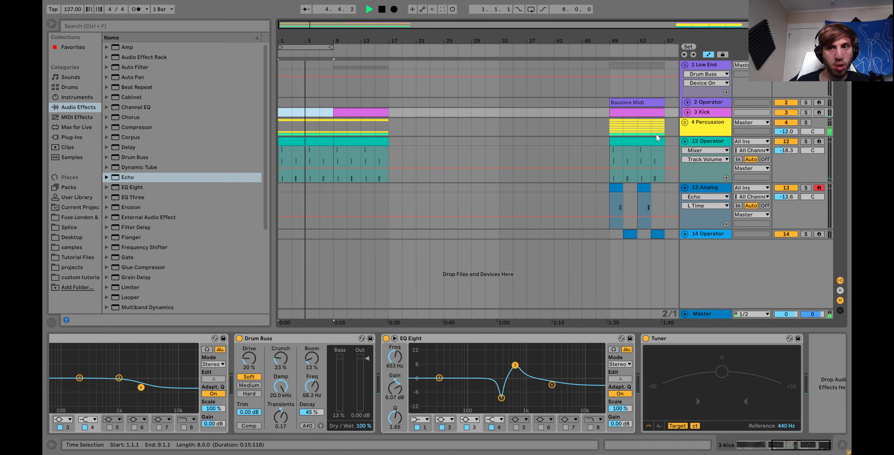
click(685, 142)
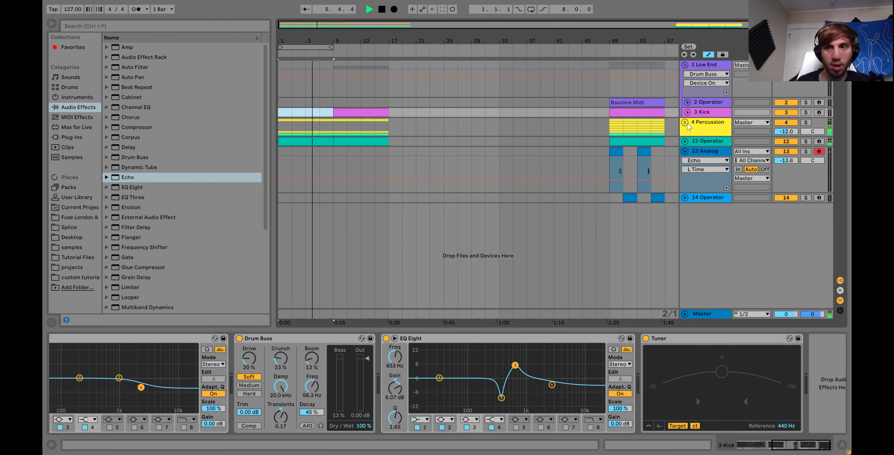
click(688, 113)
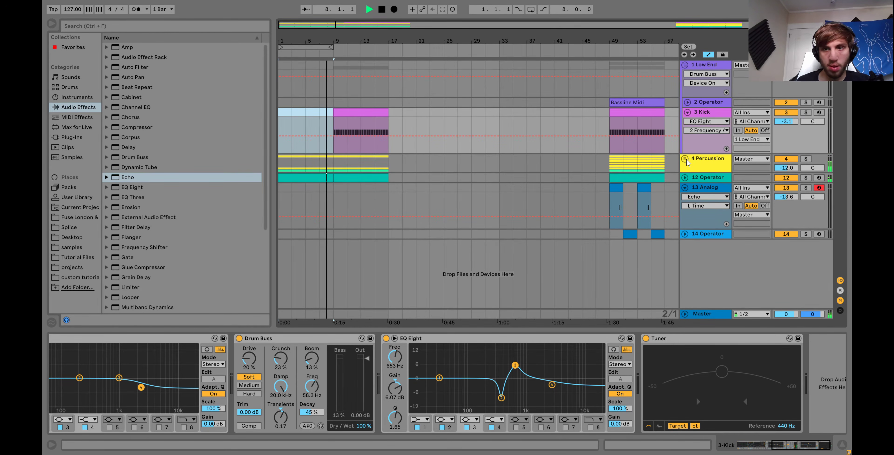
click(686, 159)
click(686, 160)
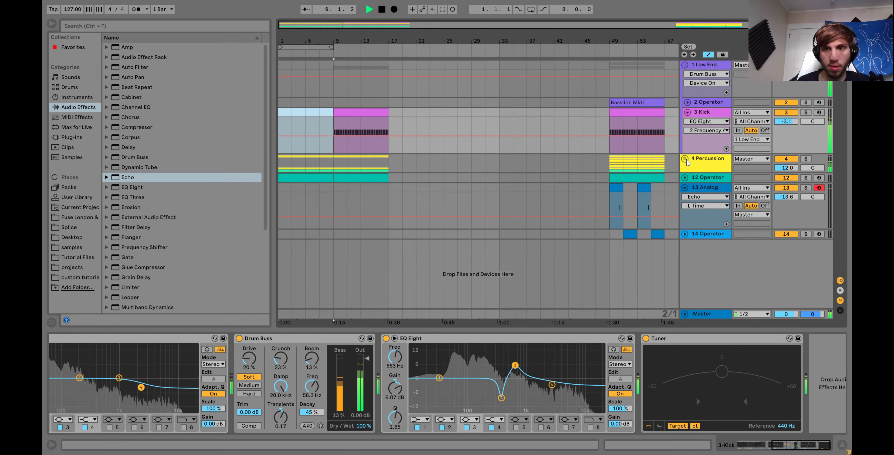
click(685, 159)
Check the 6 Bell and 10 Closed Hihat clips at bar 49 and briefly play that section.
click(617, 212)
click(658, 216)
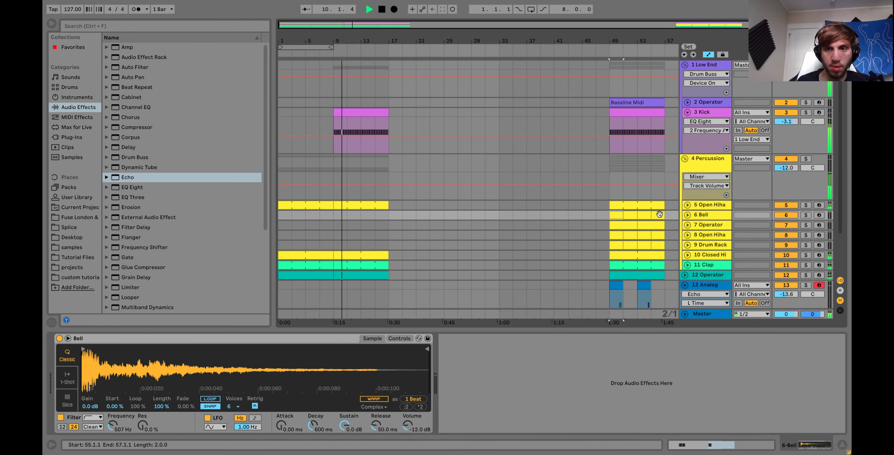
key(space)
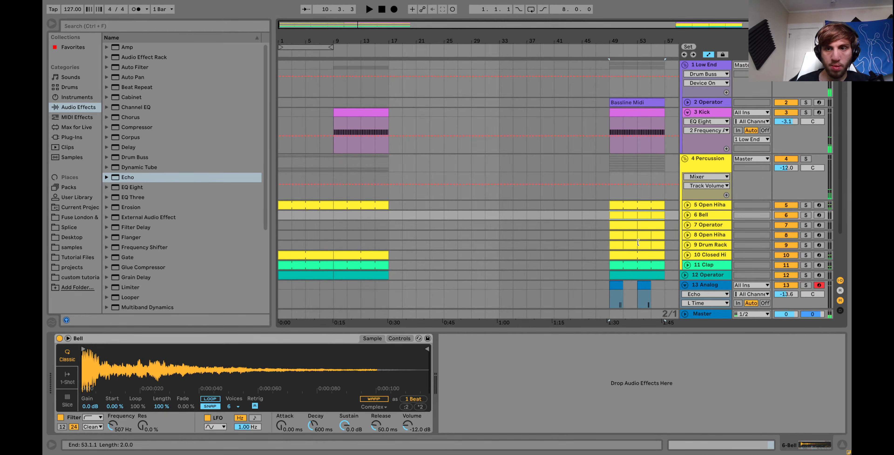
click(631, 254)
key(space)
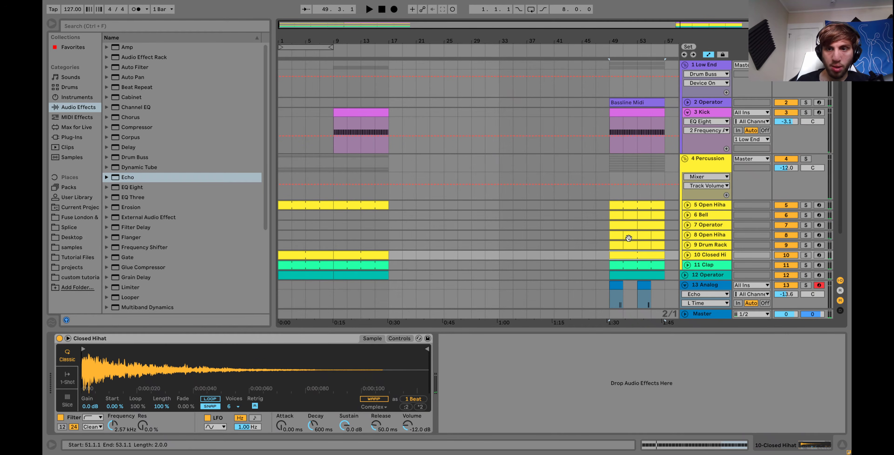
Copy the 8 Open Hihat clips from bar 49 to bar 1, duplicate them to bar 9 and play the section.
click(654, 235)
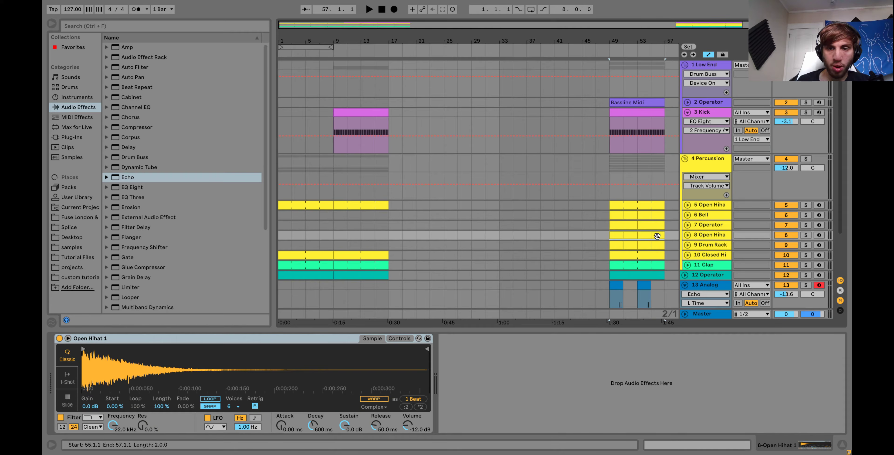
click(280, 235)
key(ctrl+v)
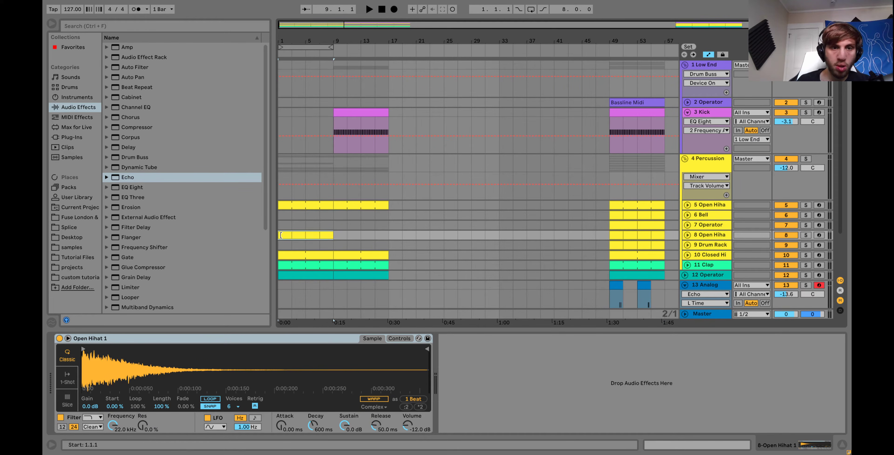
key(space)
key(ctrl+d)
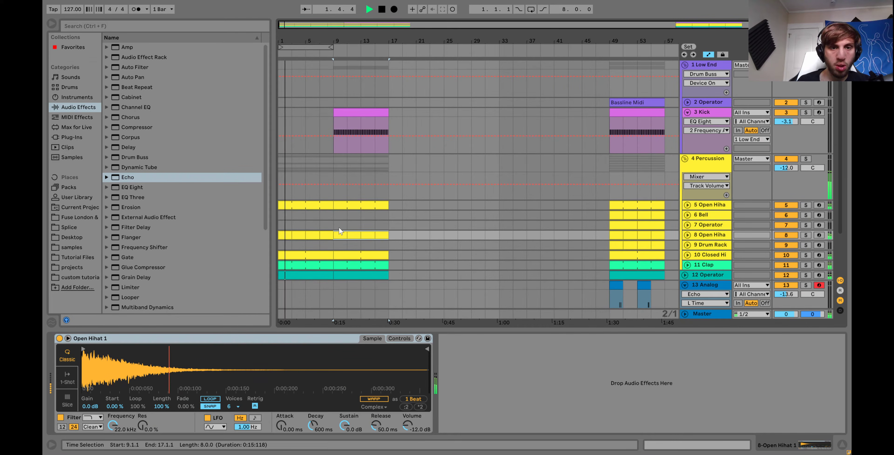
key(space)
key(space)
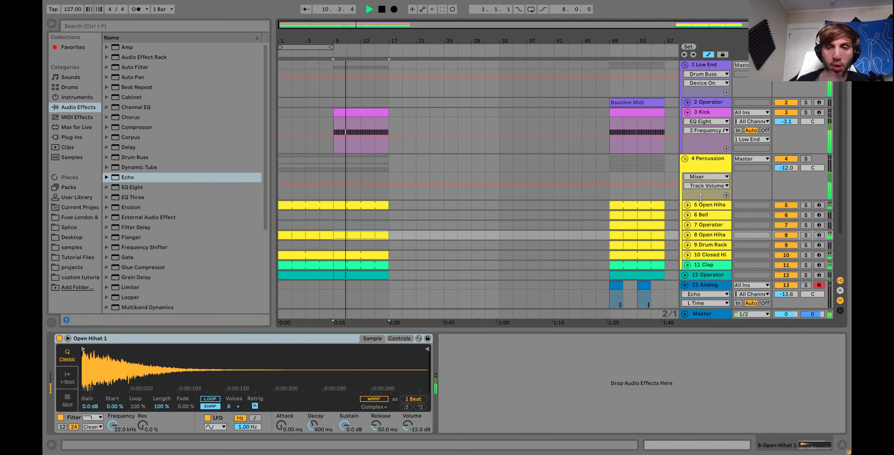
Copy the 6 Bell and 7 Operator clips from bar 49 to bar 17.
click(616, 214)
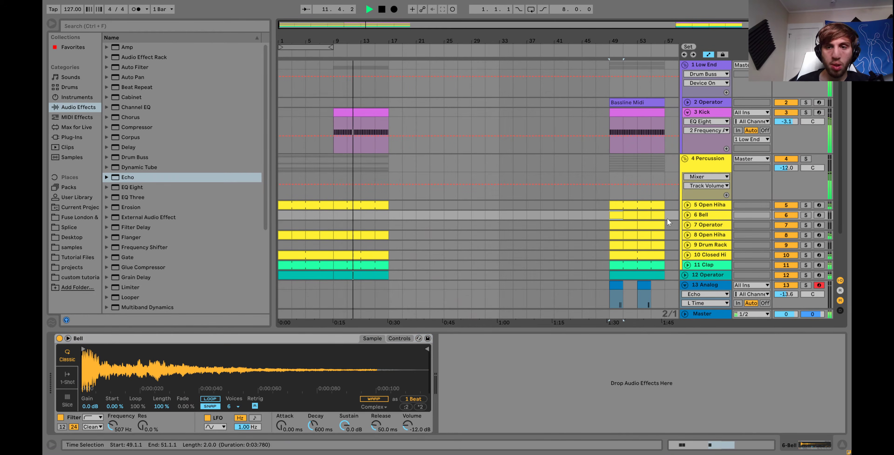
click(617, 225)
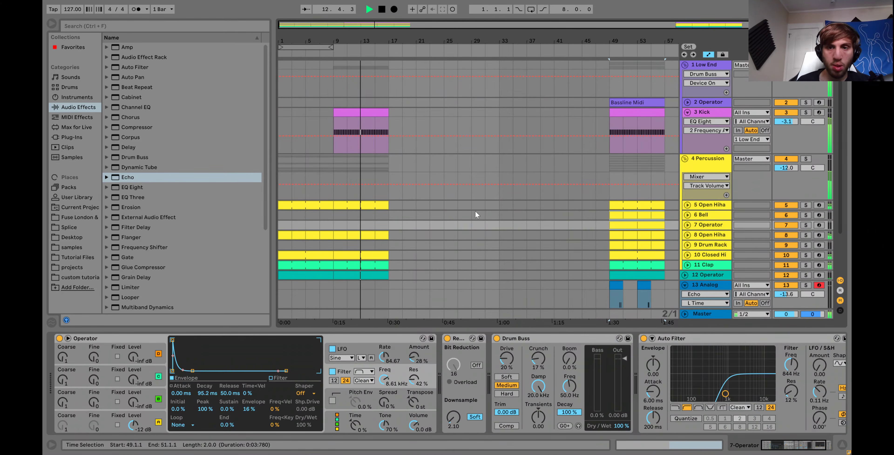
click(392, 214)
key(ctrl+v)
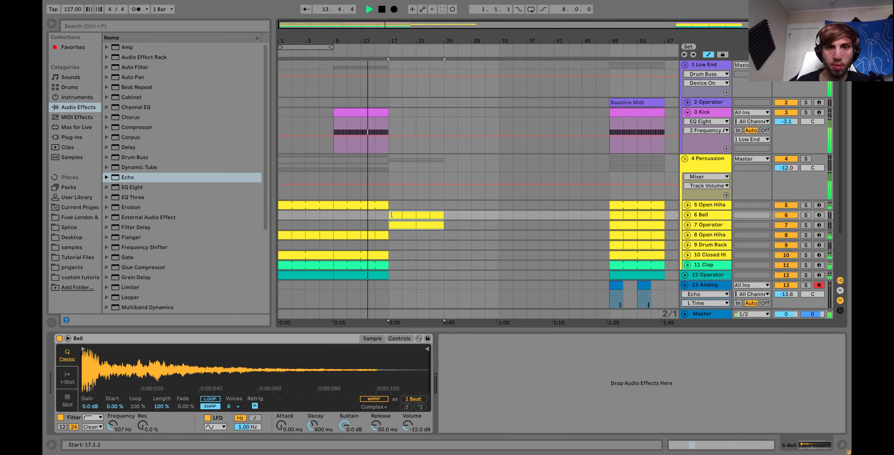
Duplicate the hi-hat, clap, 12 Operator and 3 Kick clips of bars 9 to 17 to bar 17.
click(381, 203)
shift+click(361, 276)
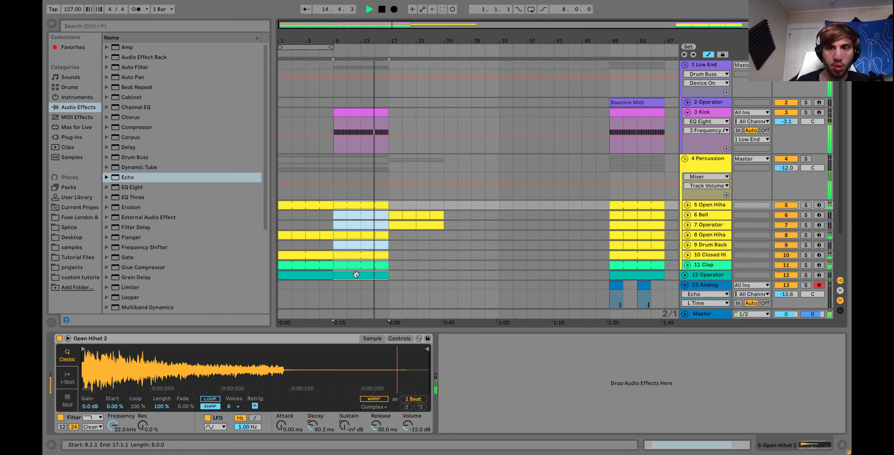
key(ctrl+d)
click(373, 115)
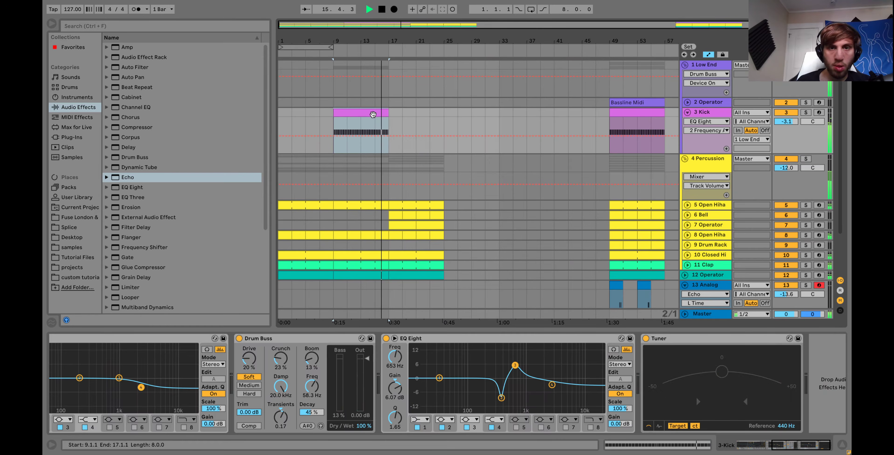
key(ctrl+d)
Duplicate the eight bars from bar 17 on 3 Kick through 12 Operator to bar 25, and loop the 16 bars from bar 17.
shift+click(428, 275)
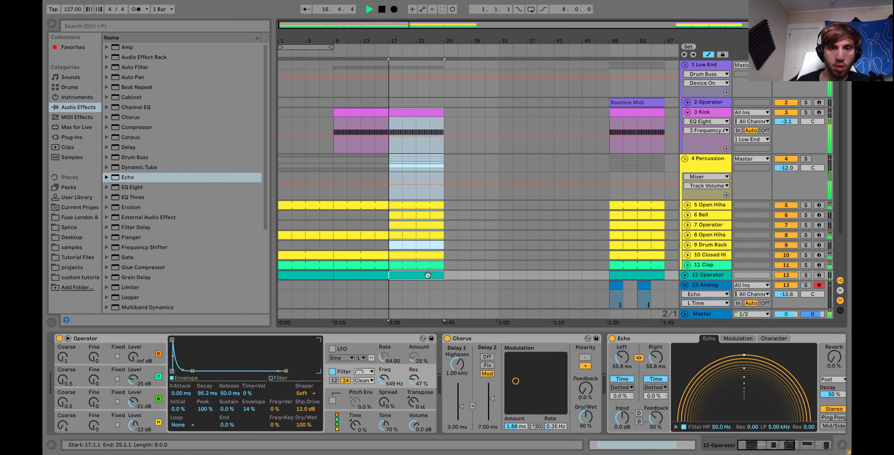
key(ctrl+d)
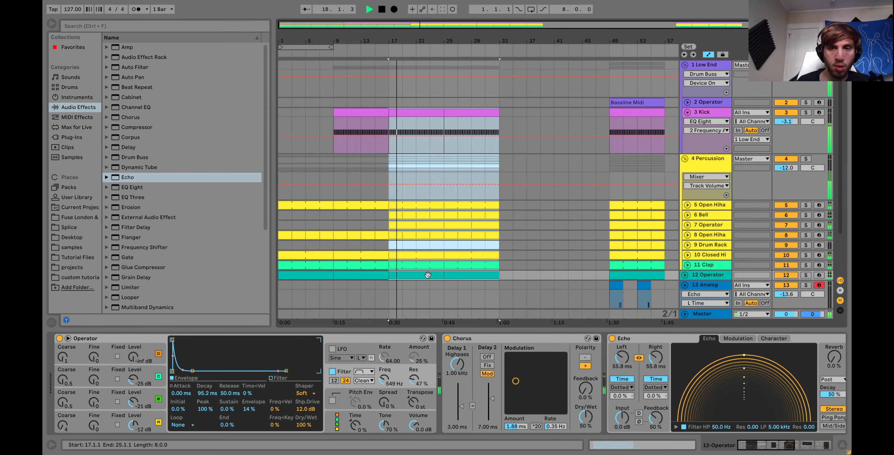
key(ctrl+l)
key(z)
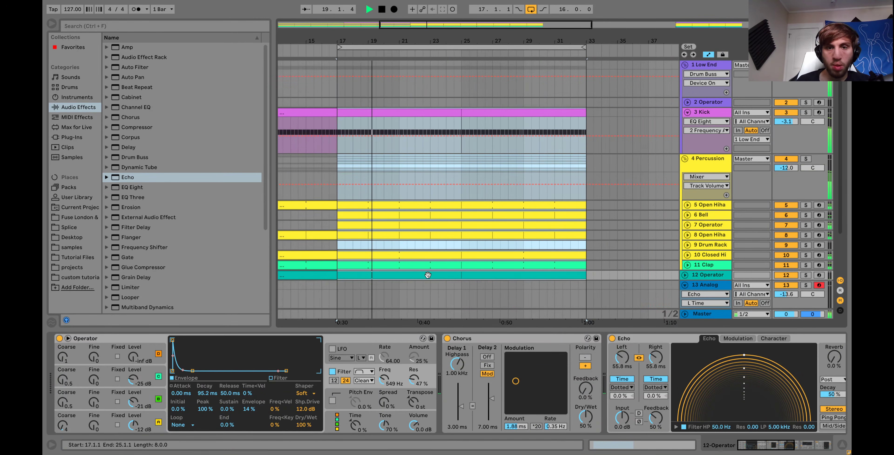
key(x)
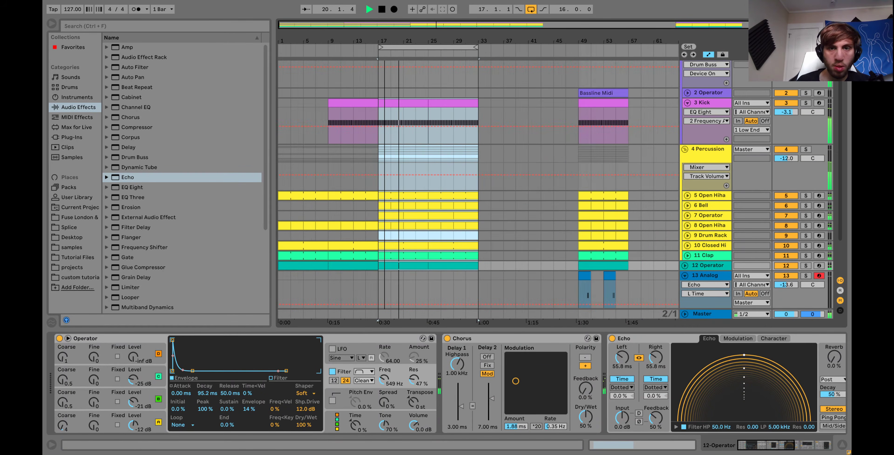
Fold 4 Percussion and 3 Kick, copy the Bassline Midi clip from bar 49 to bar 25 and unfold 2 Operator.
click(685, 150)
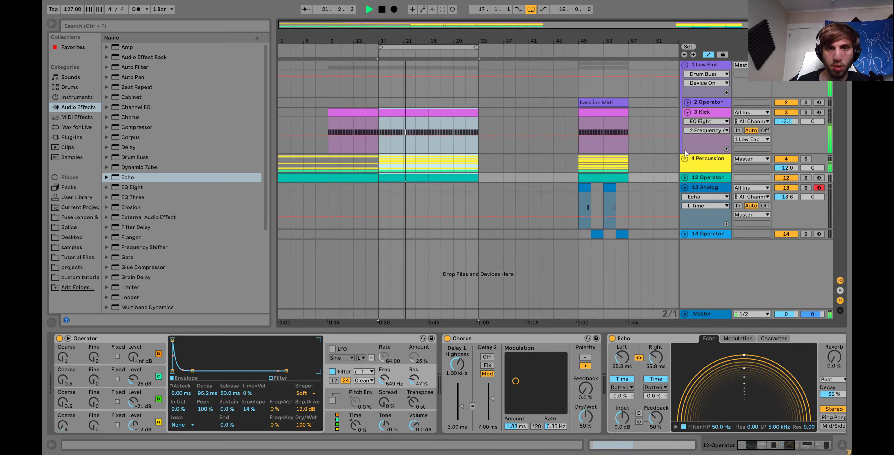
click(695, 115)
click(688, 113)
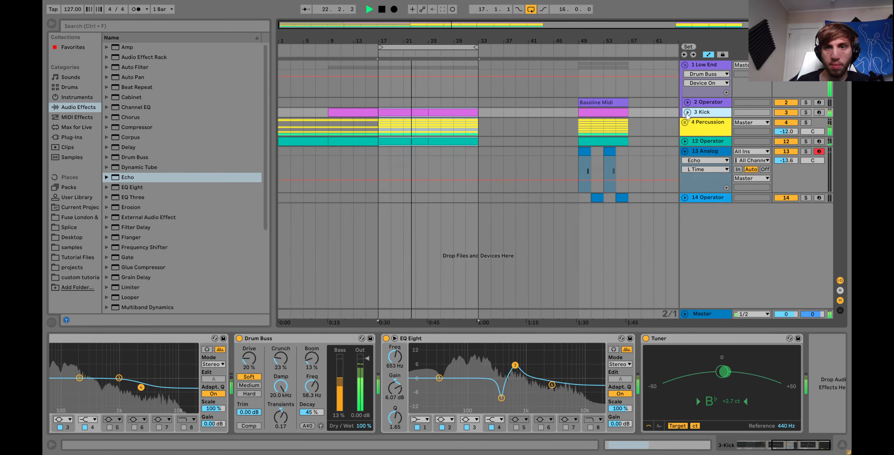
drag(610, 98, 459, 101)
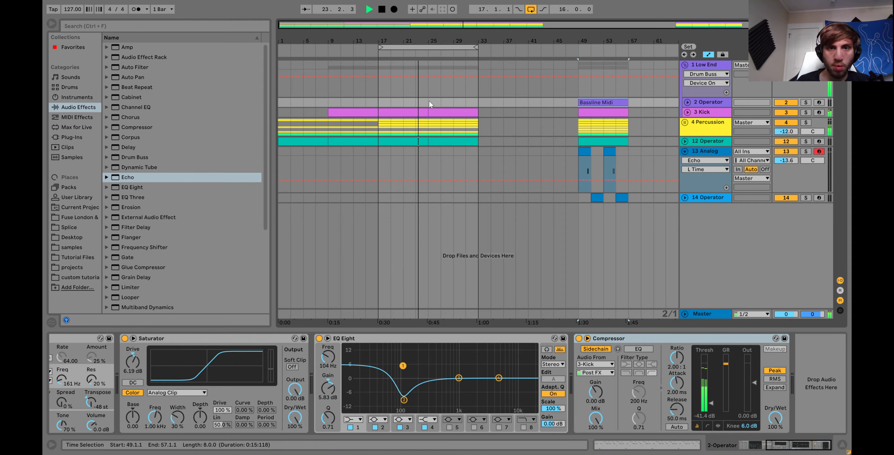
click(688, 103)
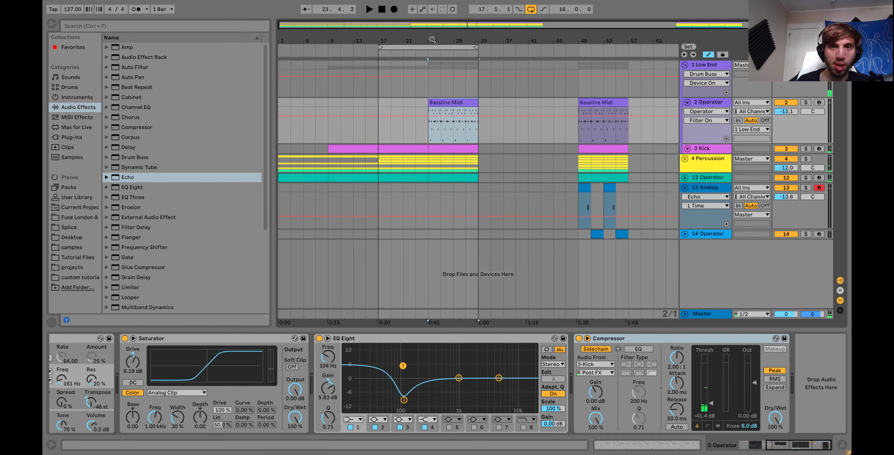
Try deleting the Bassline Midi section from 25.2.1 to bar 26, play it back and undo the deletion.
drag(433, 39, 418, 91)
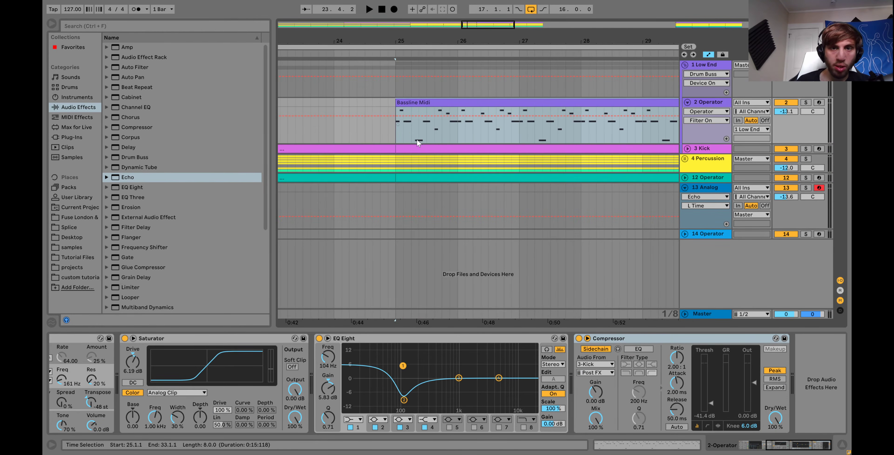
drag(417, 142, 459, 104)
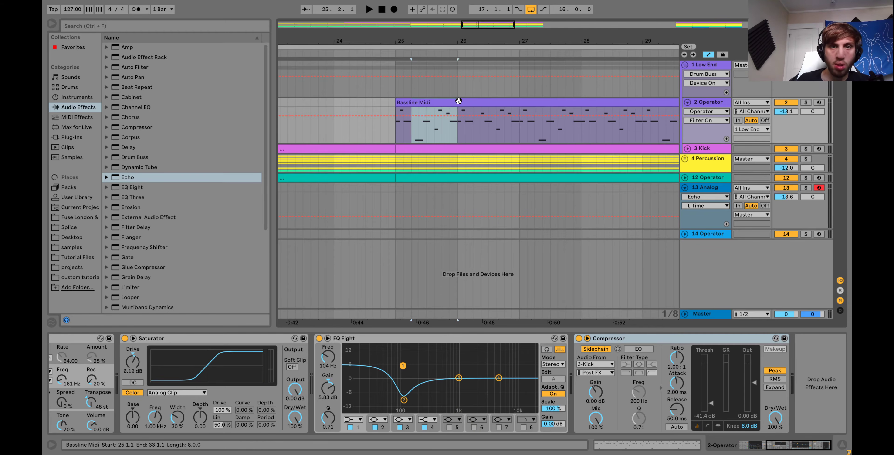
key(Delete)
click(404, 99)
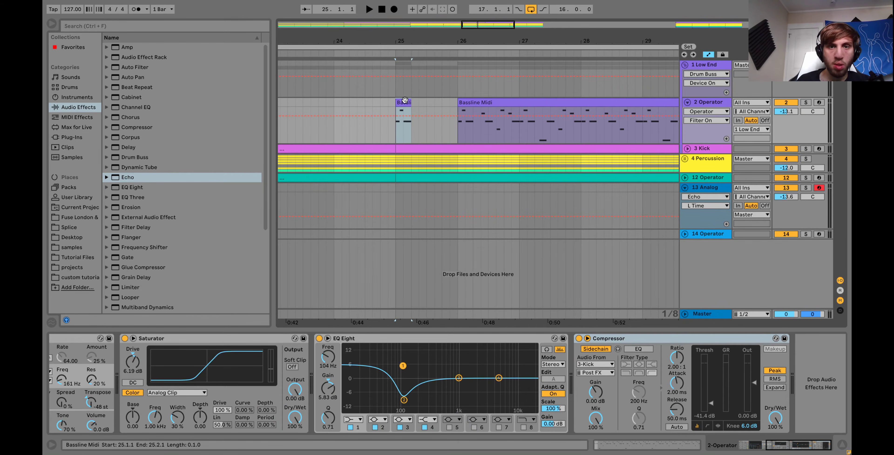
key(space)
click(466, 103)
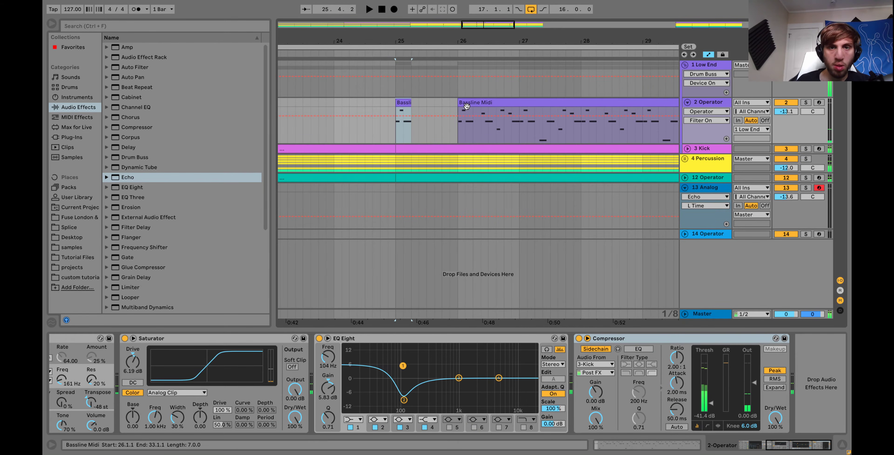
key(ctrl+z)
Delete the start of the Bassline Midi clip up to 25.2.1 and the section from 25.4.1 to just past 26.2.
click(413, 138)
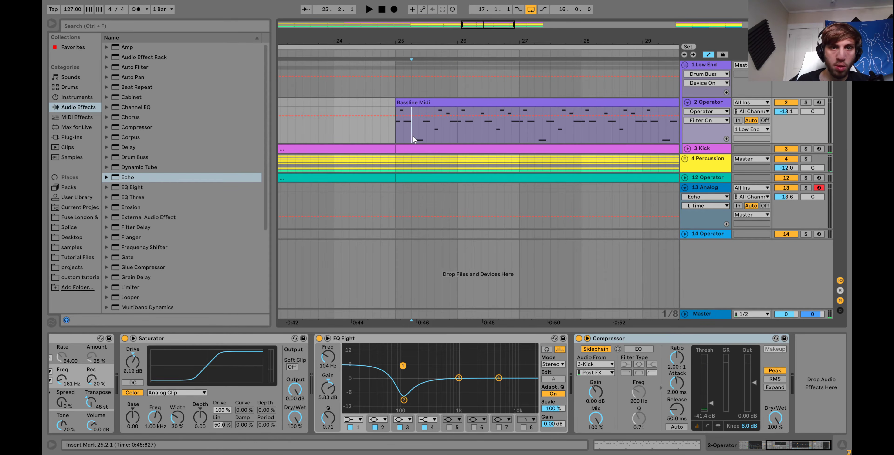
scroll(390, 101, up, 2)
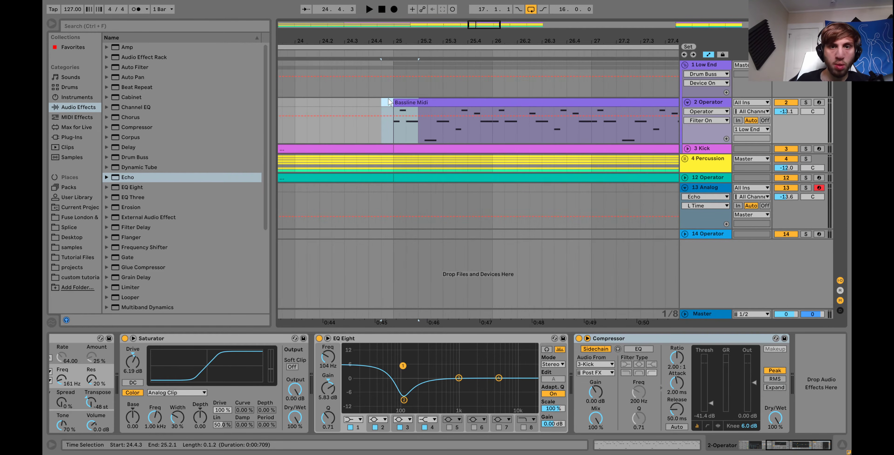
key(Delete)
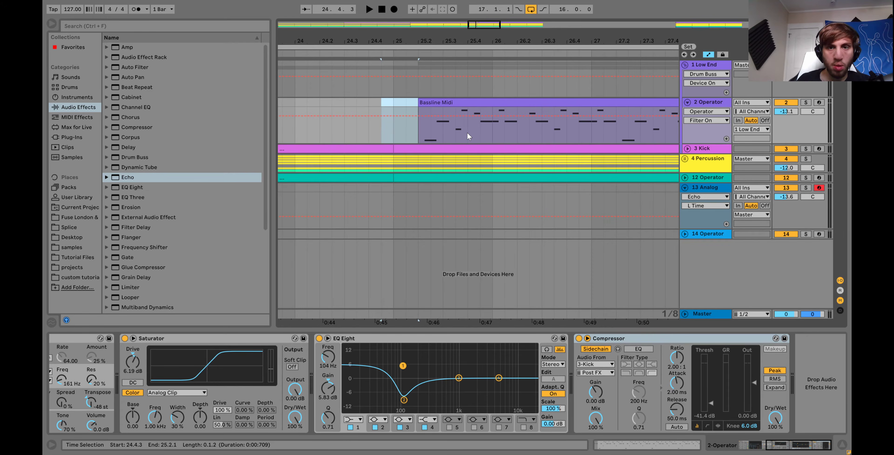
click(467, 131)
drag(477, 127, 529, 104)
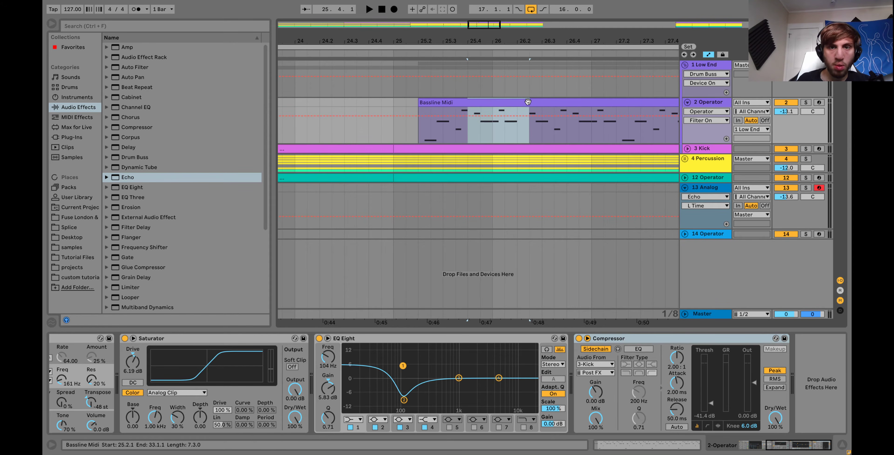
key(Delete)
Play the trimmed bassline from bar 25 and select its first fragment for checking.
click(393, 100)
key(space)
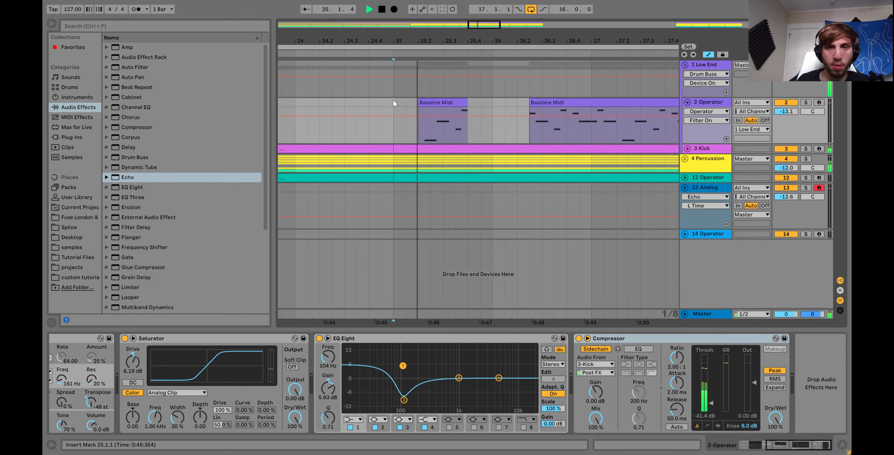
key(space)
key(space)
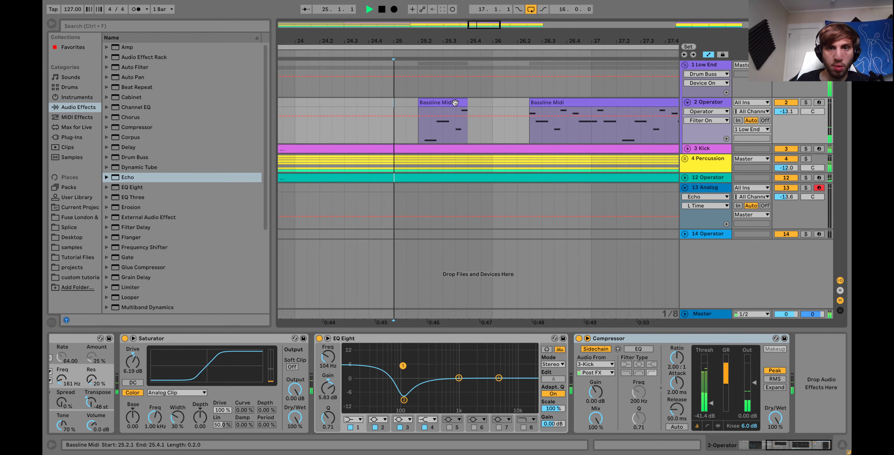
mouse_move(465, 103)
mouse_down()
mouse_move(452, 102)
mouse_move(465, 101)
mouse_up()
key(space)
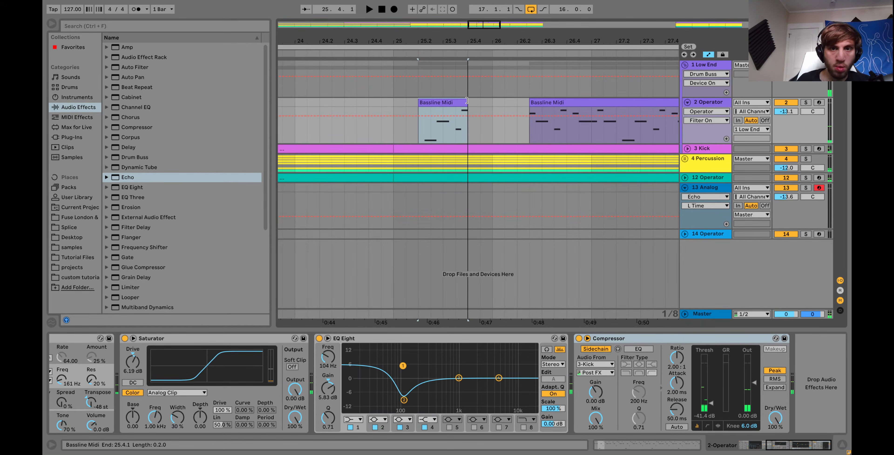
Extend the first Bassline Midi fragment to bar 26 and delete its section from 25.3.4 to 25.4.1.
scroll(451, 88, up, 3)
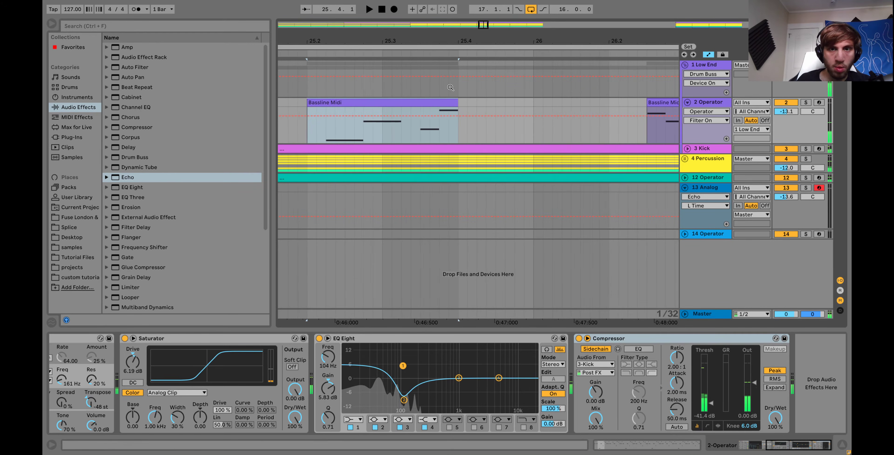
drag(511, 102, 534, 102)
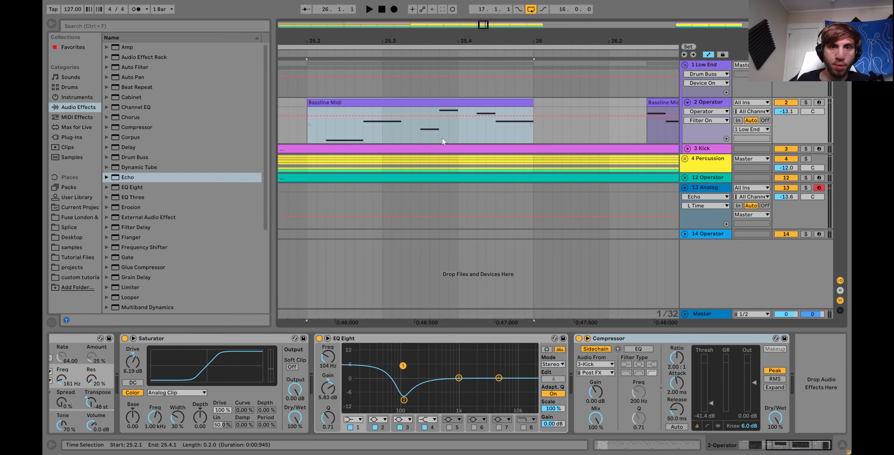
drag(443, 140, 470, 102)
scroll(471, 101, up, 1)
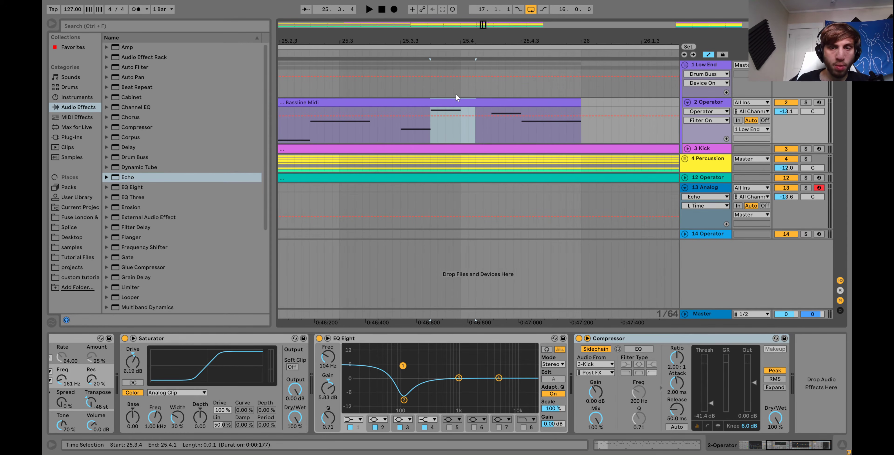
key(Delete)
scroll(395, 38, down, 1)
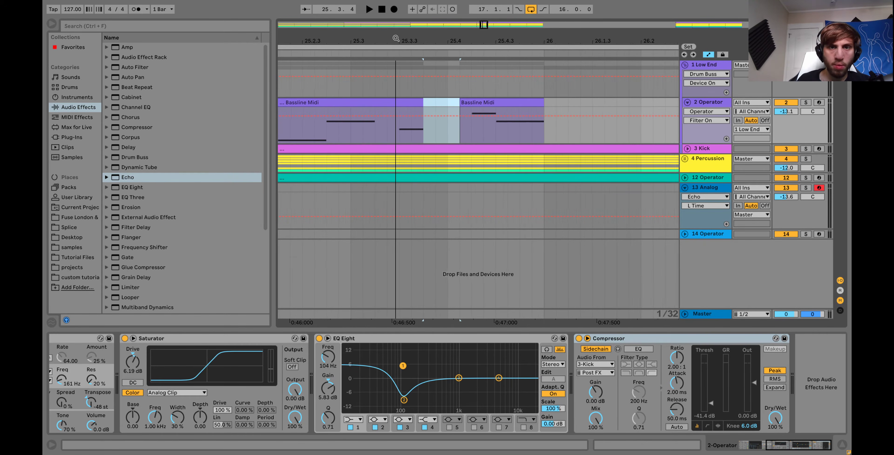
Play the edited bassline from 25.2.1 and delete the remaining Bassline Midi clip from 26.2.3 to bar 33.
click(353, 101)
key(space)
scroll(389, 40, down, 2)
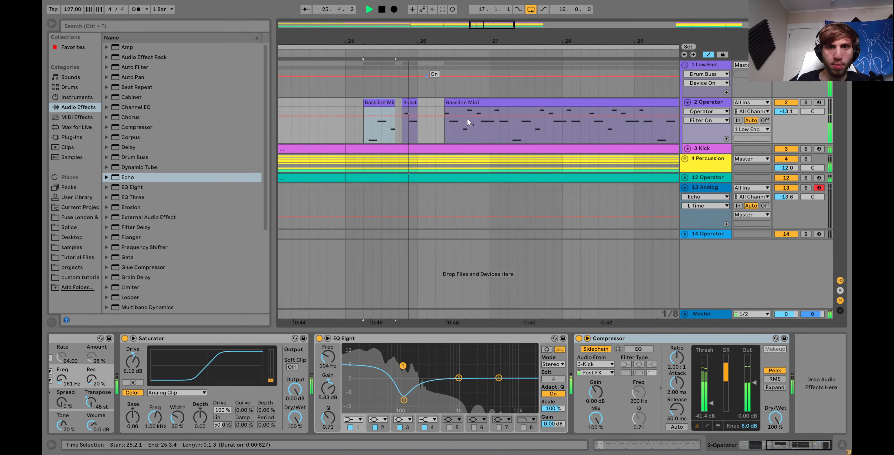
key(space)
click(475, 103)
key(Delete)
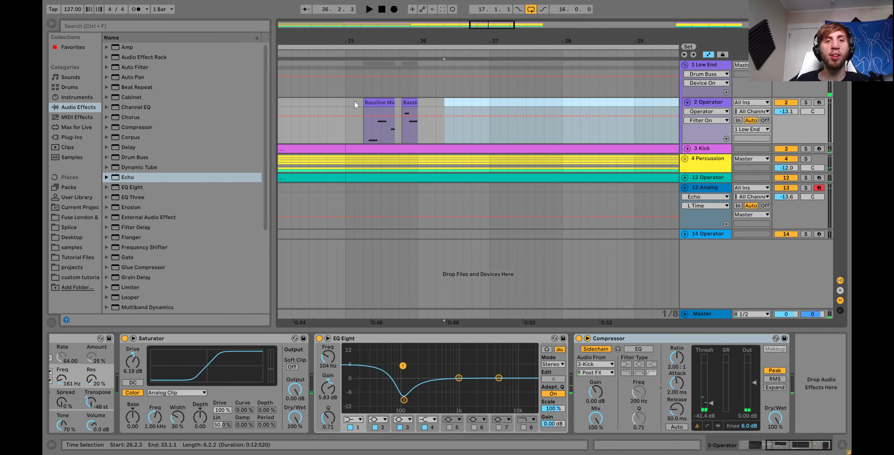
Duplicate the one-bar bassline pattern at bar 25 repeatedly until it fills 2 Operator up to bar 33.
drag(345, 104, 418, 104)
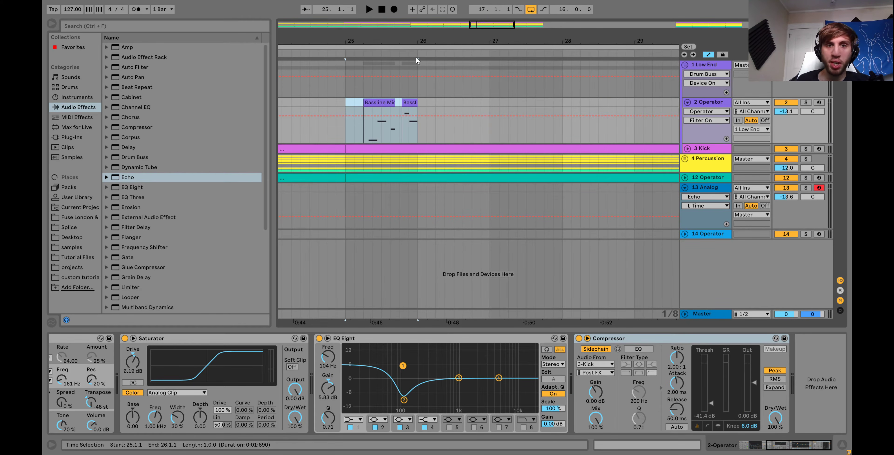
scroll(397, 49, down, 3)
key(ctrl+d)
key(ctrl+d)
key(ctrl+d)
key(ctrl+d)
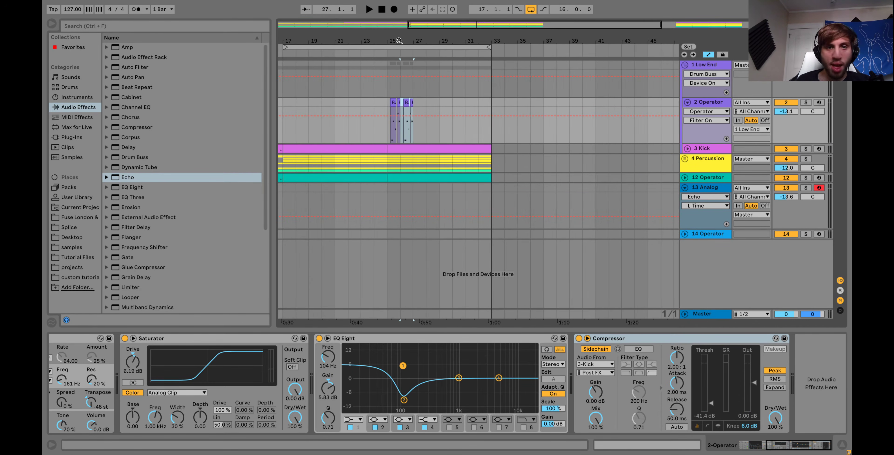
key(ctrl+d)
key(ctrl+d)
key(ctrl+d)
key(ctrl+d)
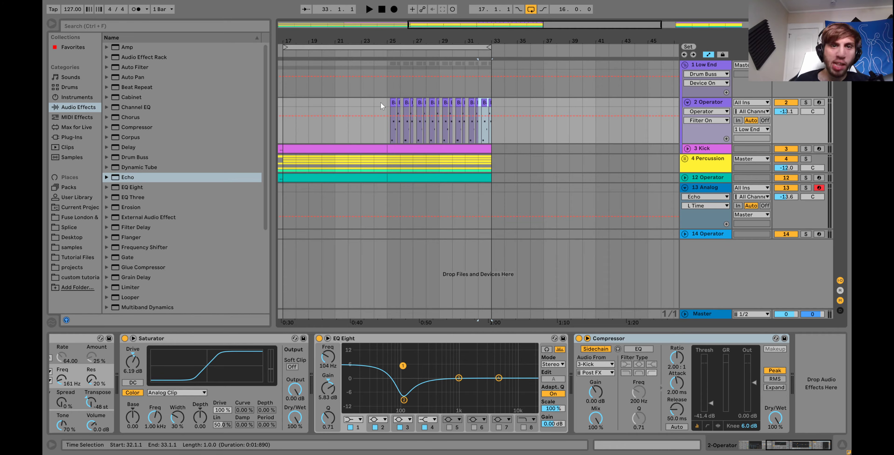
Play the arrangement from bar 24 and remove the 3 Kick section from bar 31 to bar 33.
click(373, 101)
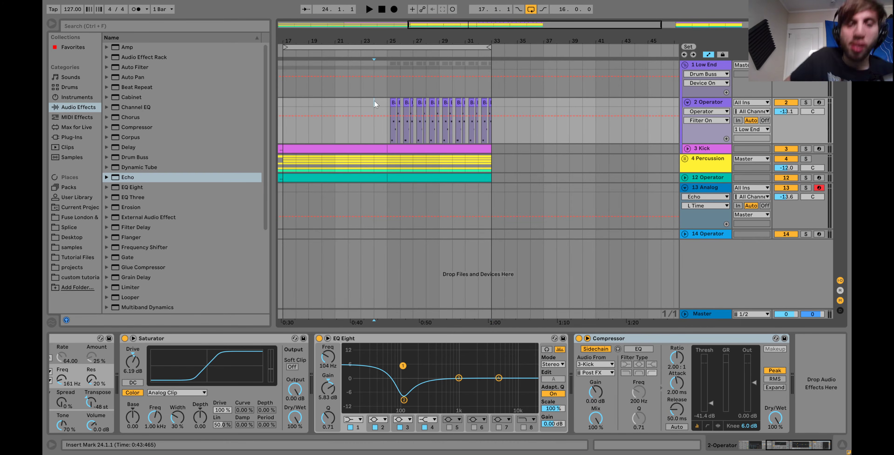
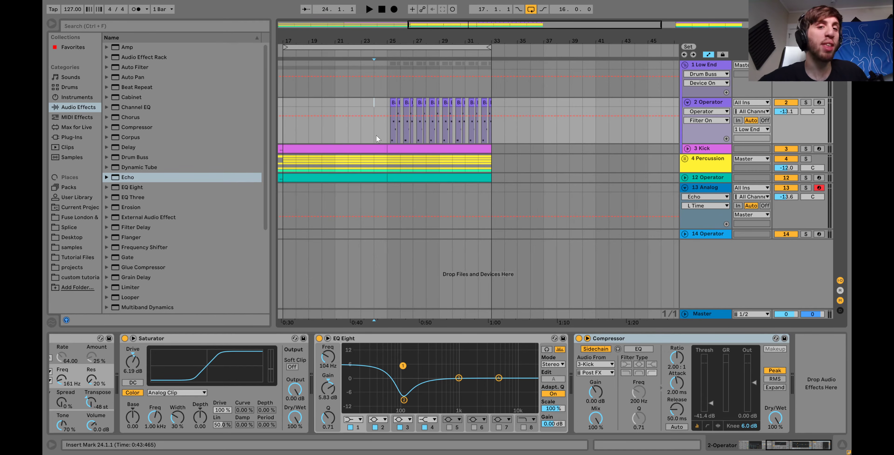
key(space)
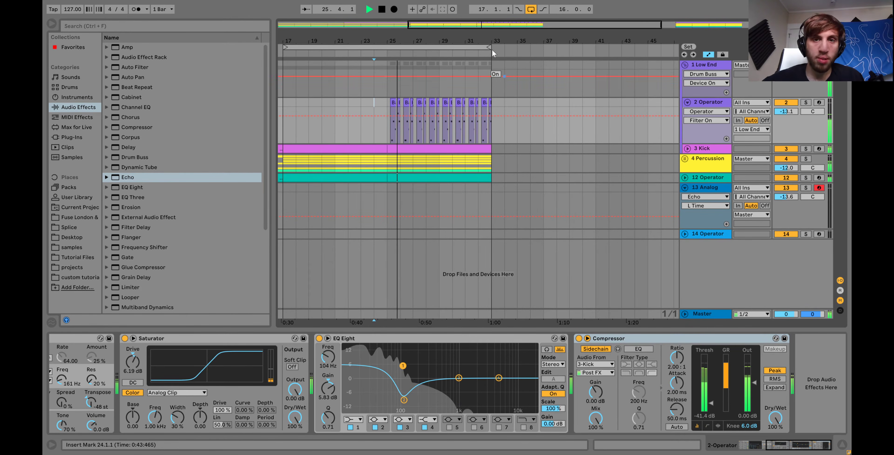
drag(486, 41, 423, 35)
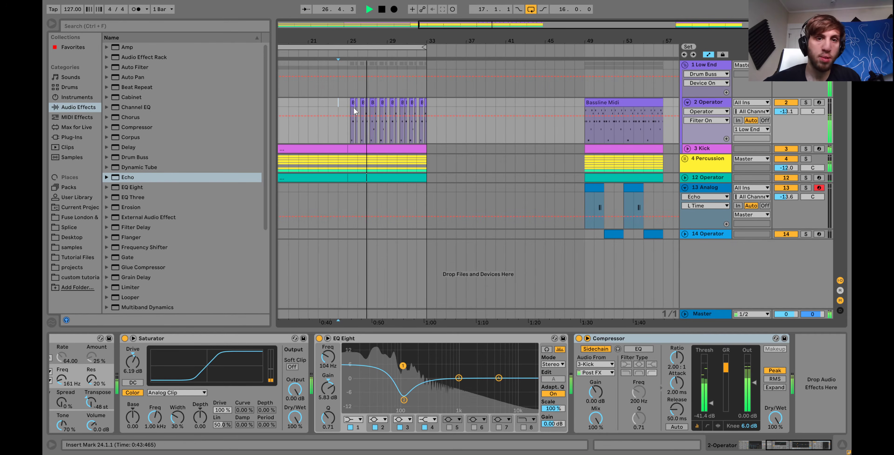
drag(348, 102, 407, 148)
click(422, 147)
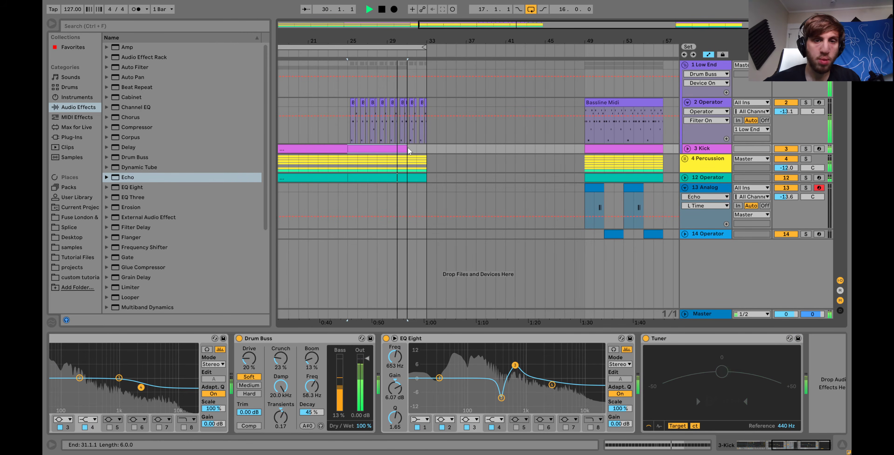
Unfold 4 Percussion and copy the eight-bar open hi-hat clip on track 5 from bar 49 to bar 33.
click(685, 159)
scroll(455, 163, down, 2)
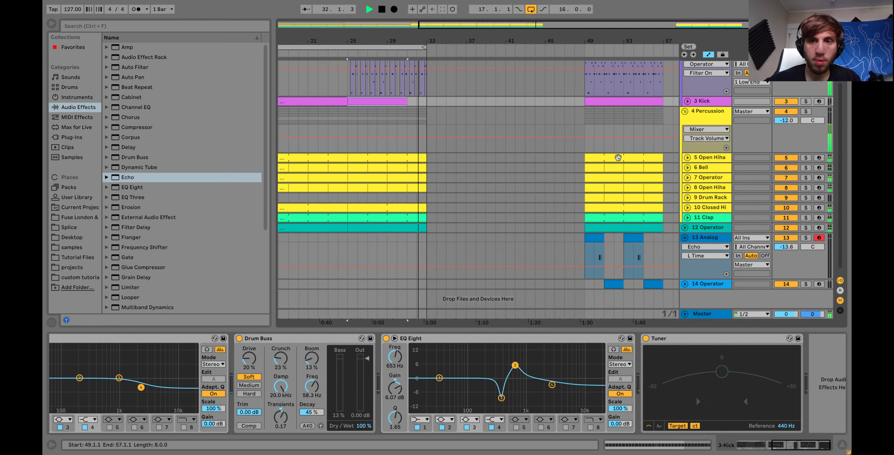
click(617, 158)
click(429, 158)
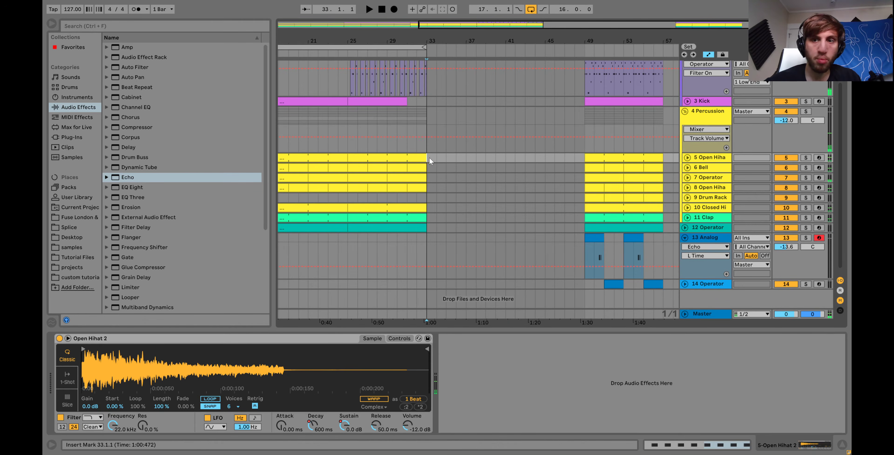
key(ctrl+v)
Duplicate the eight bars before bar 33 on tracks 6 Bell through 12 Operator into bars 33 to 41.
click(417, 167)
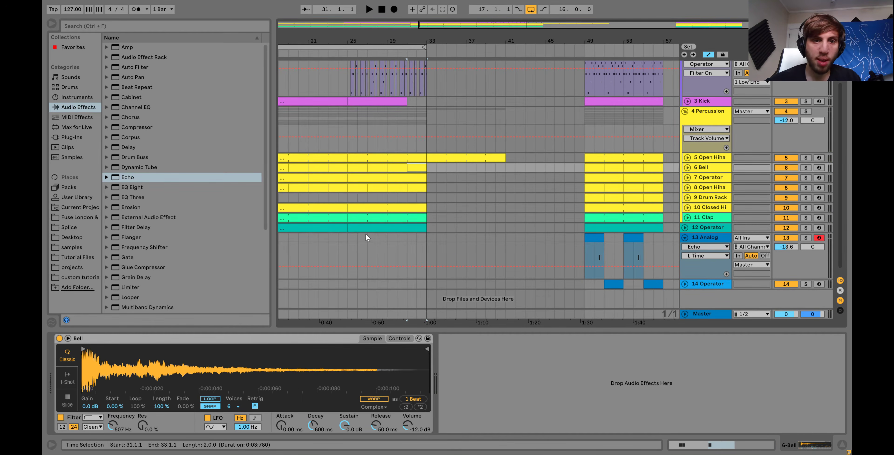
shift+click(363, 227)
key(ctrl+d)
Copy bars 25 to 29 of the bassline and kick to bar 33 and duplicate them to reach bar 41.
scroll(389, 125, up, 1)
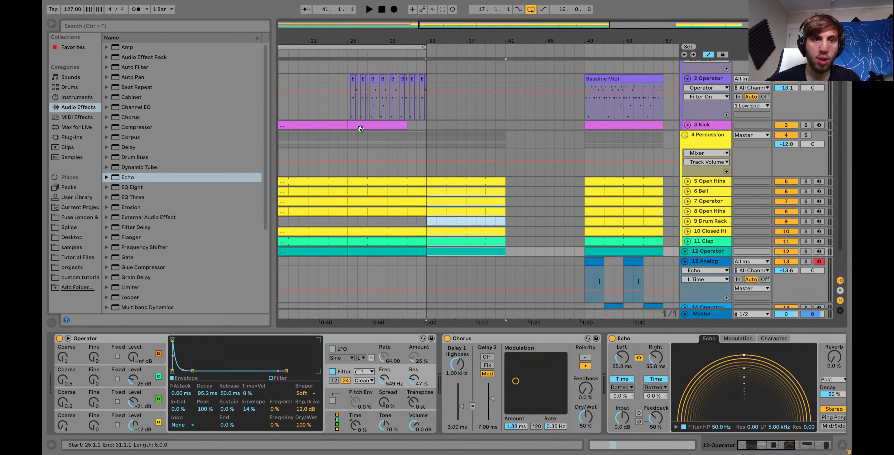
drag(347, 79, 389, 122)
key(ctrl+c)
click(430, 81)
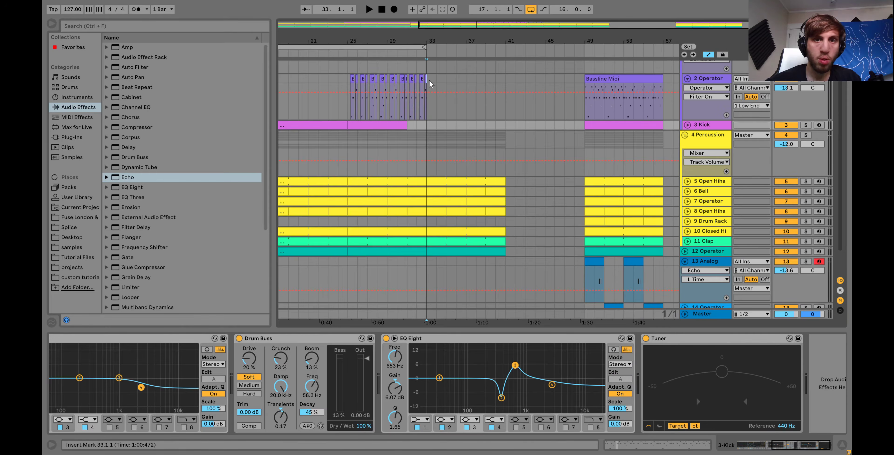
key(ctrl+v)
key(space)
key(ctrl+d)
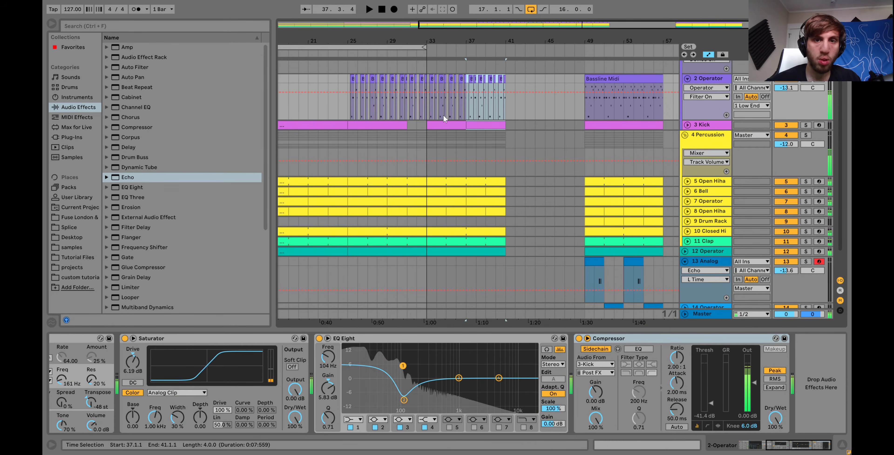
Play the transition from bar 32 and switch off the arrangement loop.
click(420, 126)
key(space)
key(space)
click(530, 9)
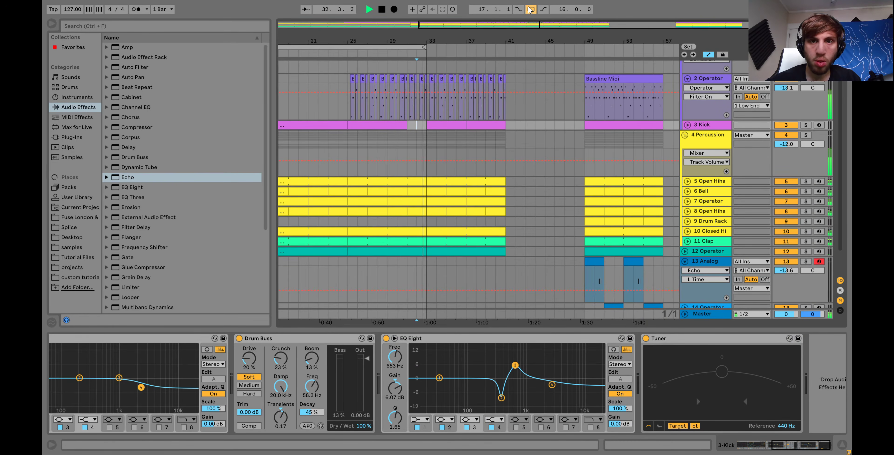
Copy the 9 Drum Rack clips from bars 49 to 57 to bar 33 and fold 4 Percussion.
scroll(535, 164, down, 2)
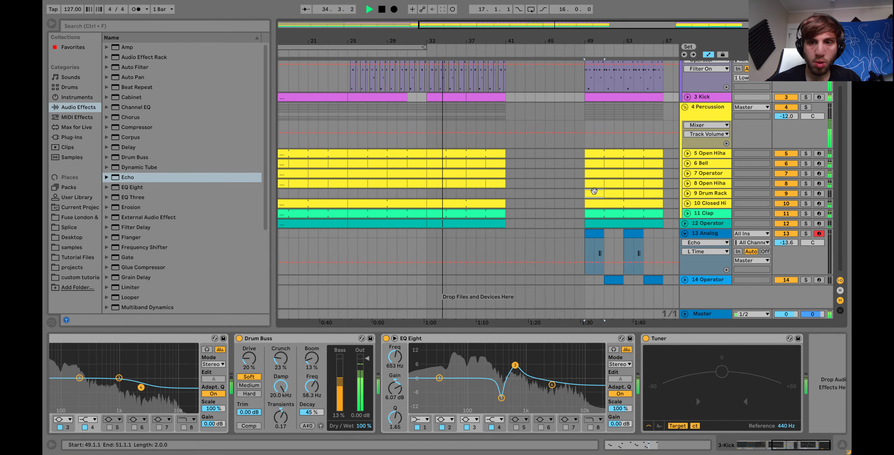
click(648, 195)
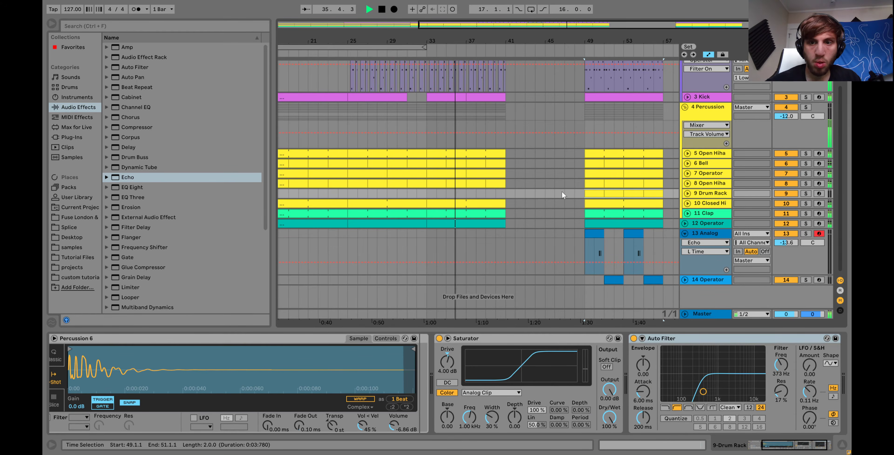
click(427, 194)
key(ctrl+v)
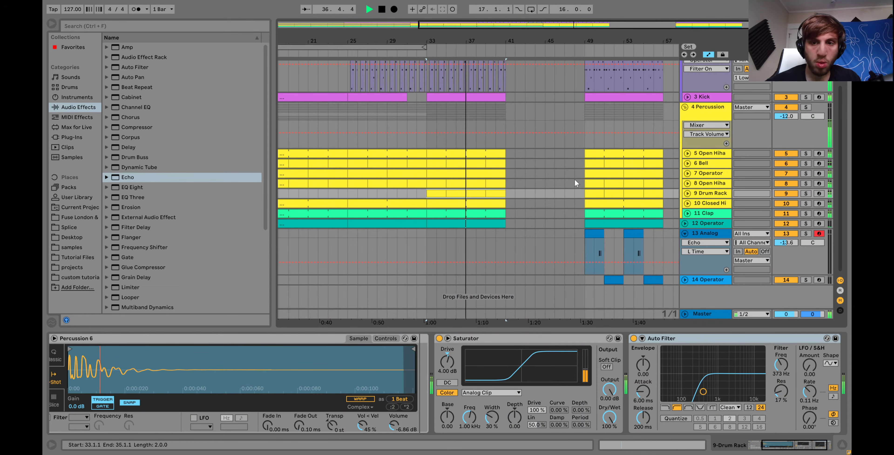
click(685, 107)
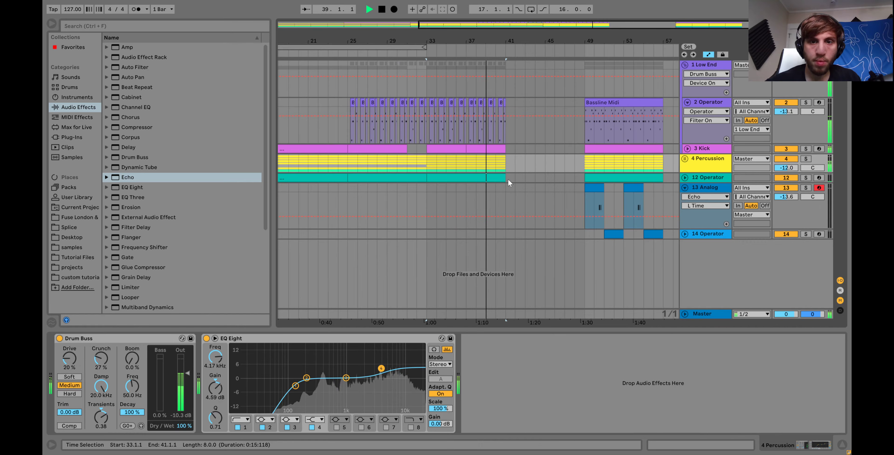
Duplicate bars 37 to 41 of 4 Percussion and of the 2 Operator bassline into bars 41 to 45.
drag(498, 165, 467, 167)
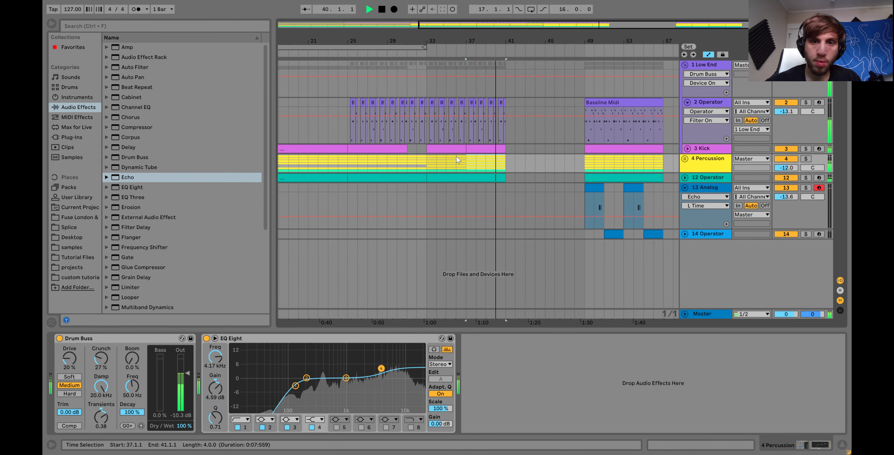
key(ctrl+d)
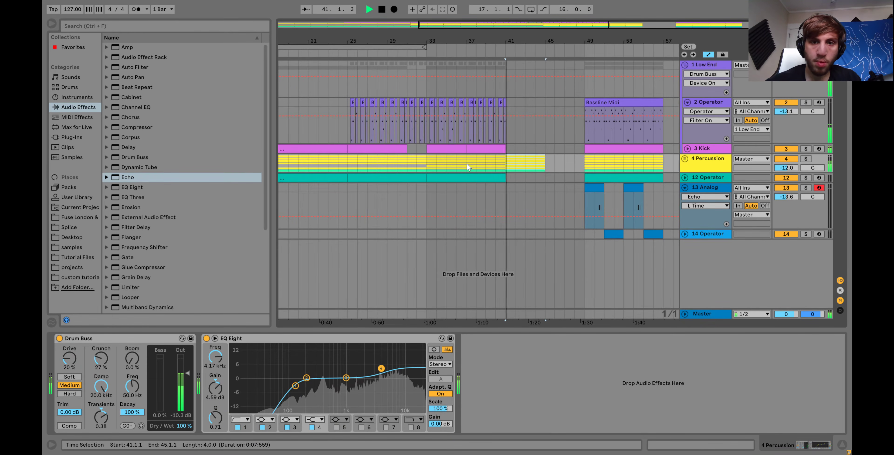
click(509, 127)
key(space)
shift+click(468, 103)
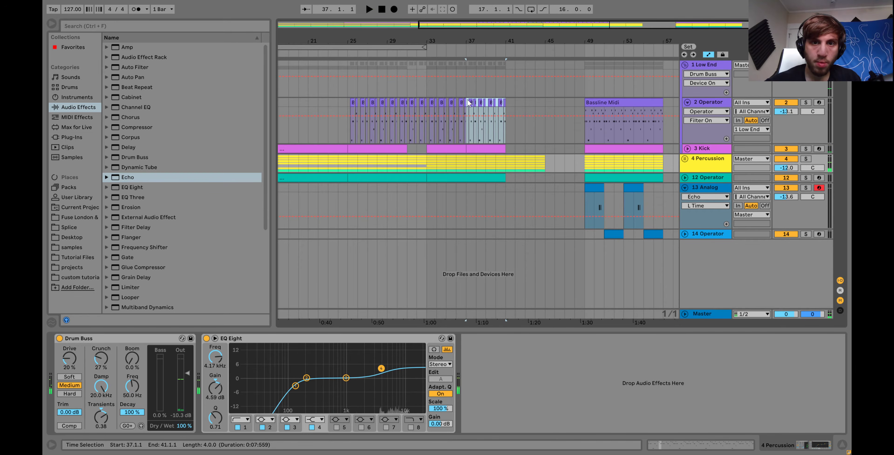
key(ctrl+d)
Copy the 13 Analog section from bars 49 to 57 to bar 33 and play it back.
click(594, 194)
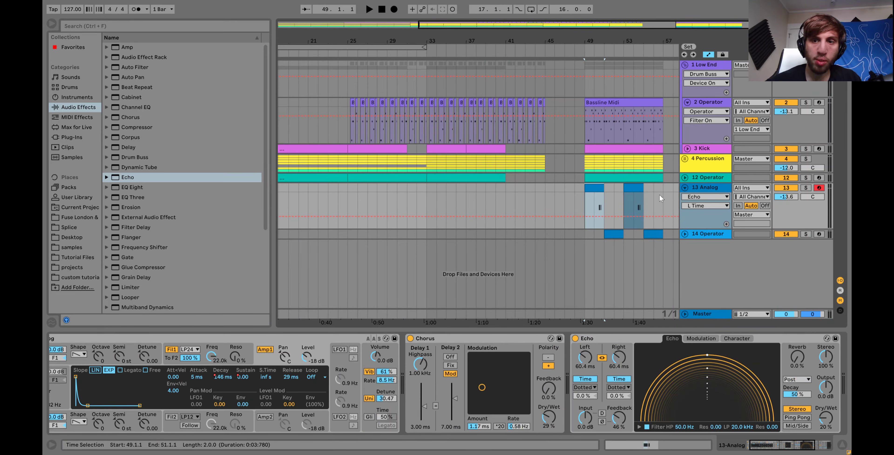
shift+click(661, 194)
click(428, 187)
key(ctrl+v)
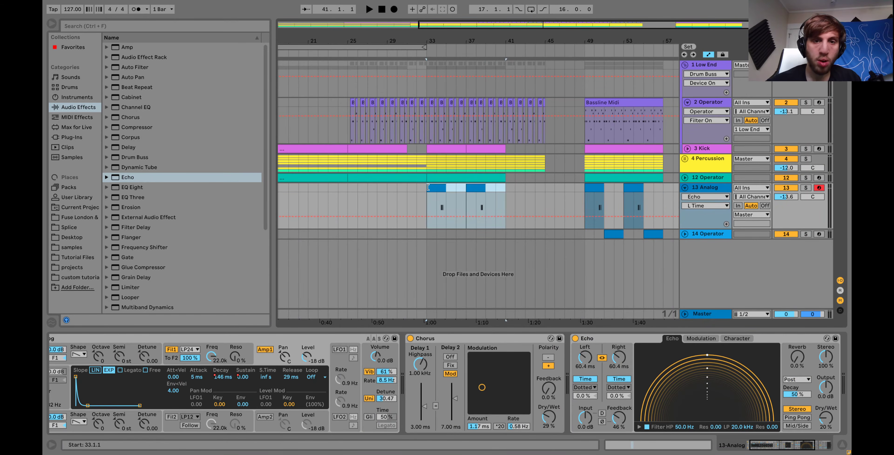
key(space)
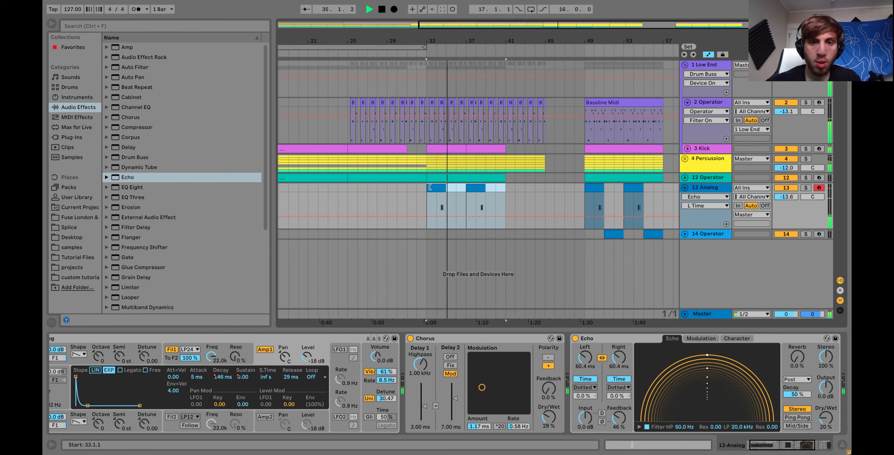
Copy the bar 49 to 57 sections of 12 Operator and 13 Analog to bar 41 and play from there.
click(497, 188)
click(508, 190)
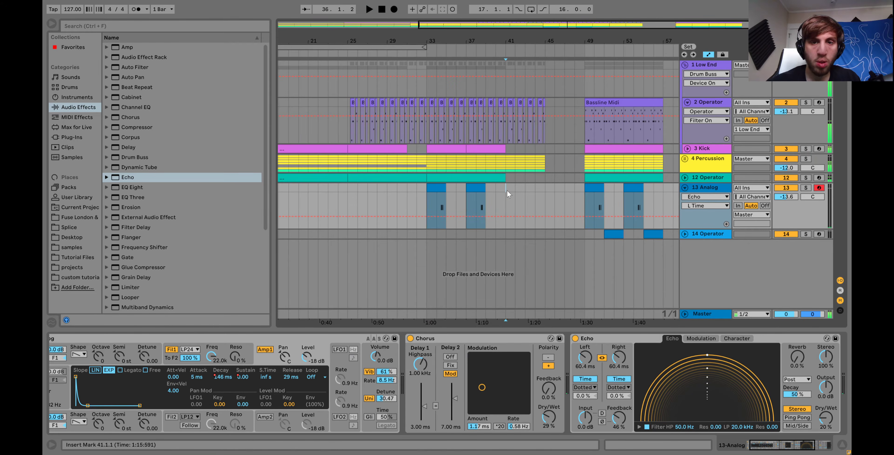
drag(586, 190, 666, 190)
key(space)
click(506, 190)
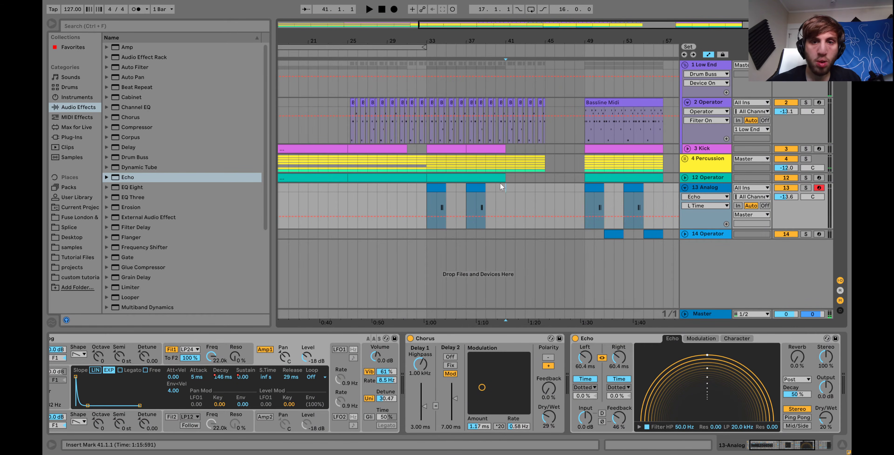
key(ctrl+v)
key(space)
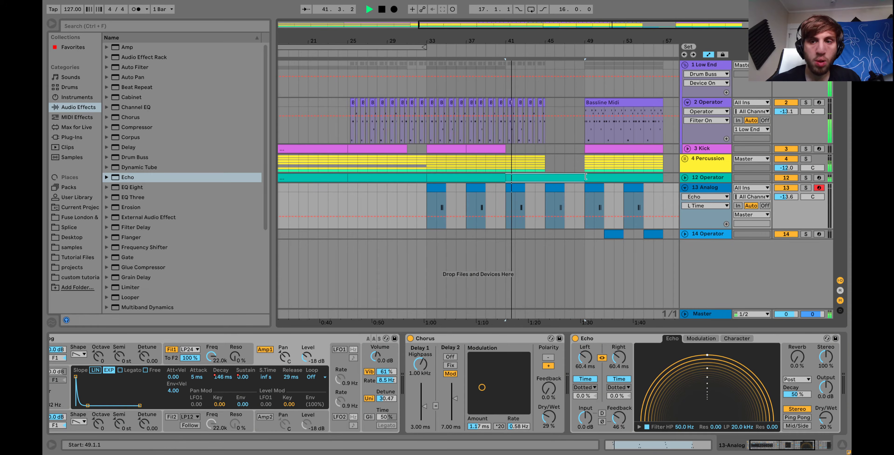
Copy the 14 Operator section from bars 49 to 57 to bar 41.
drag(586, 235, 664, 236)
click(505, 236)
key(ctrl+v)
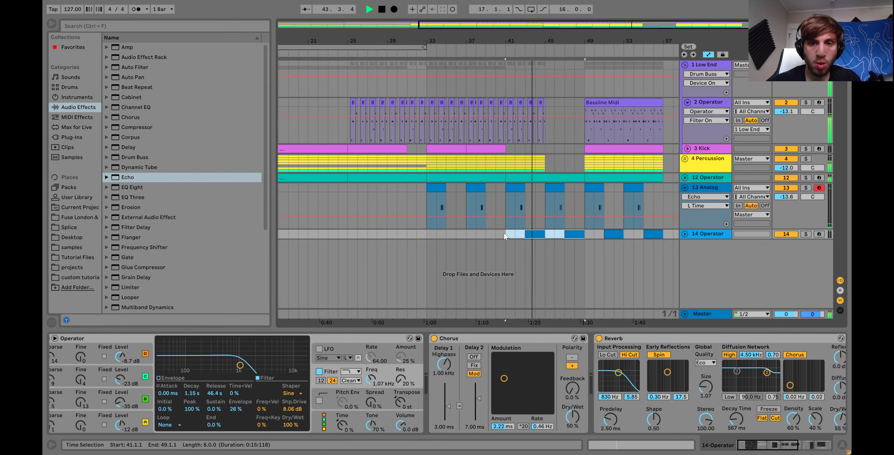
Duplicate bars 41 to 45 of 4 Percussion and the 2 Operator bassline into bars 45 to 49, and play from bar 41.
drag(546, 165, 505, 100)
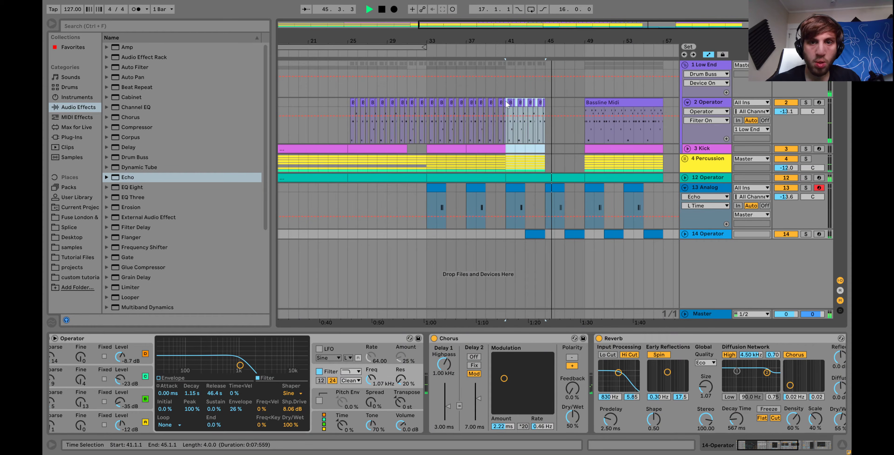
key(space)
key(ctrl+d)
click(508, 170)
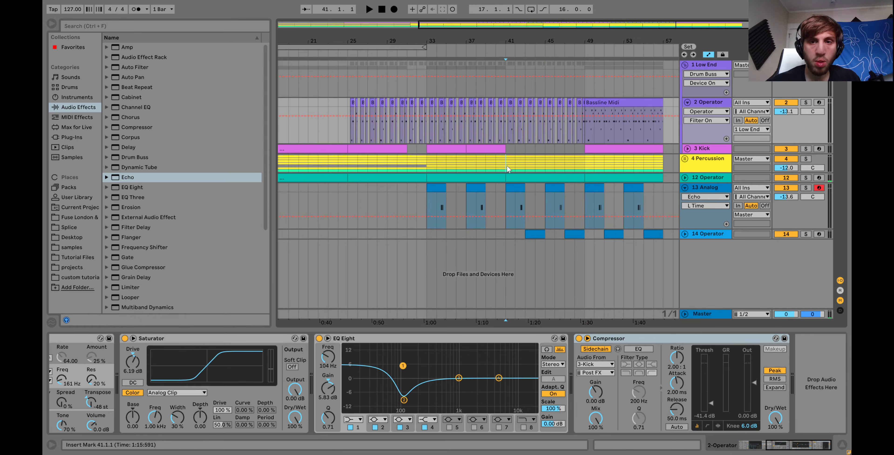
key(space)
Move the full section at bars 49 to 57, from 2 Operator through 14 Operator, to start at bar 53.
click(598, 101)
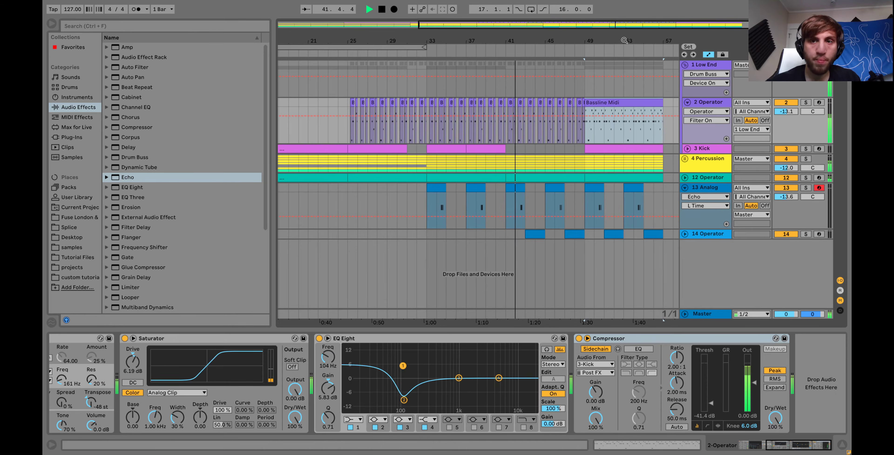
key(minus)
shift+click(640, 234)
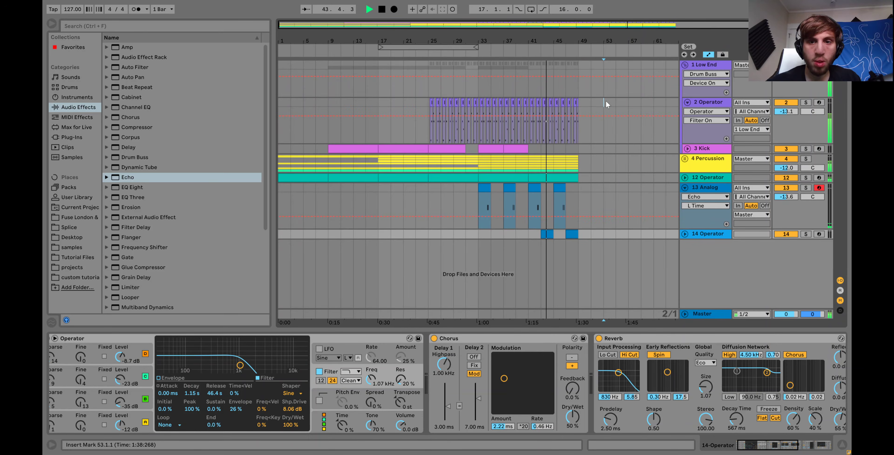
drag(607, 104, 632, 104)
Duplicate bars 41 to 45 of 12 Operator, 13 Analog and 14 Operator into bars 49 to 53.
drag(574, 182, 530, 179)
drag(529, 239, 553, 187)
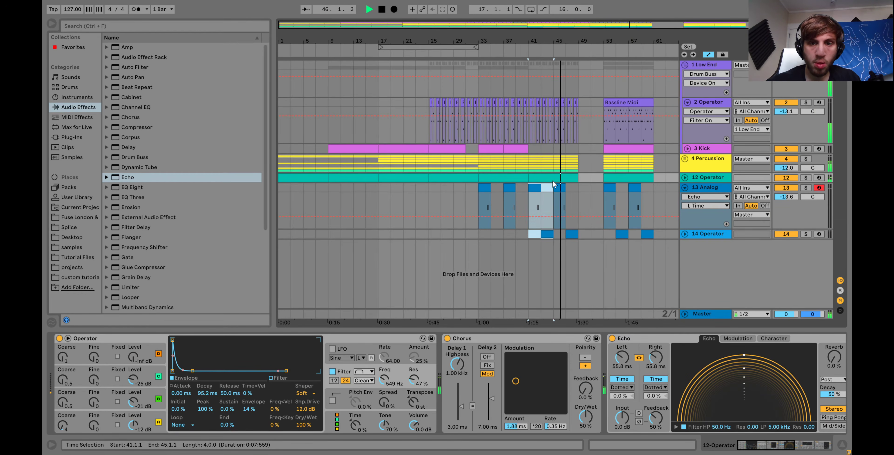
key(ctrl+d)
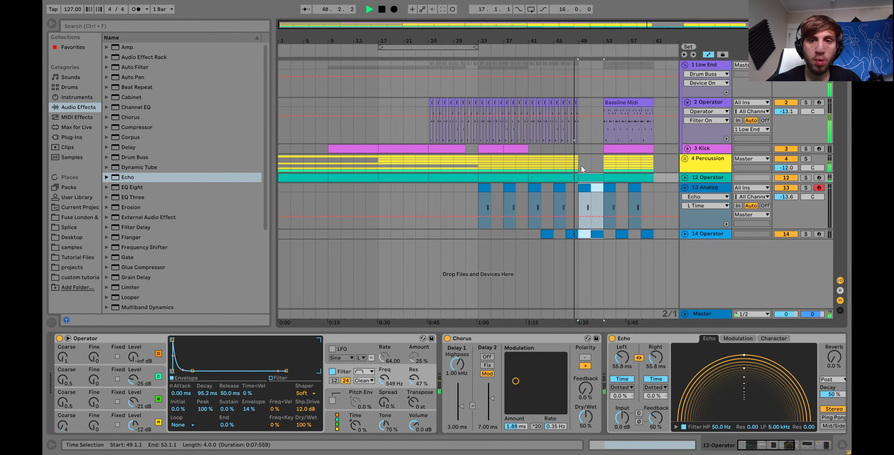
Unfold 4 Percussion, duplicate the clap and closed hi-hat from bars 45 to 49 into bars 49 to 53, and play from bar 49.
click(685, 158)
scroll(594, 210, down, 2)
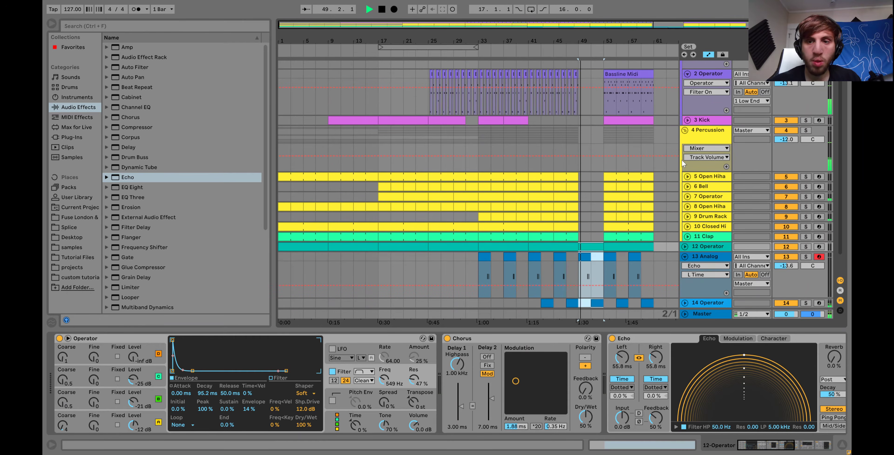
click(575, 234)
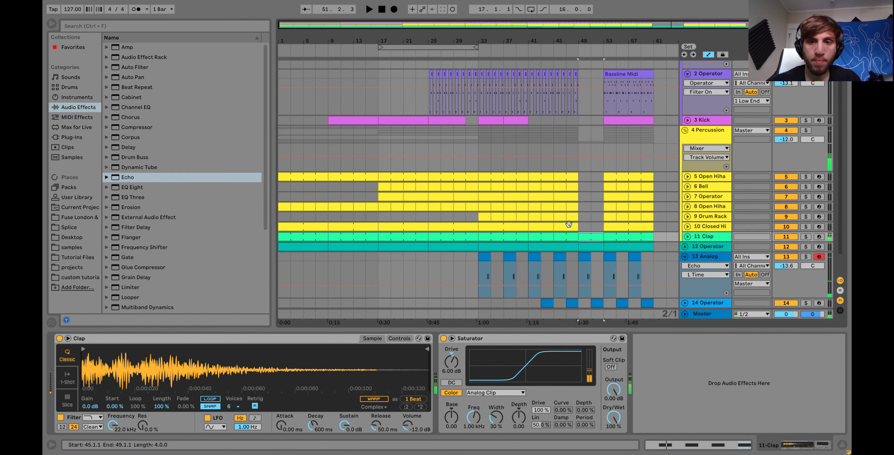
click(569, 223)
key(space)
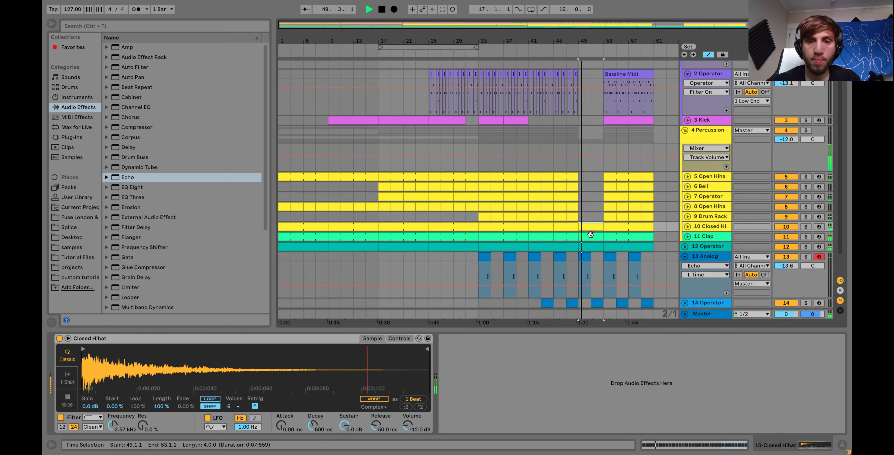
Fold the Percussion group and select its last beat before bar 53.
click(686, 131)
key(z)
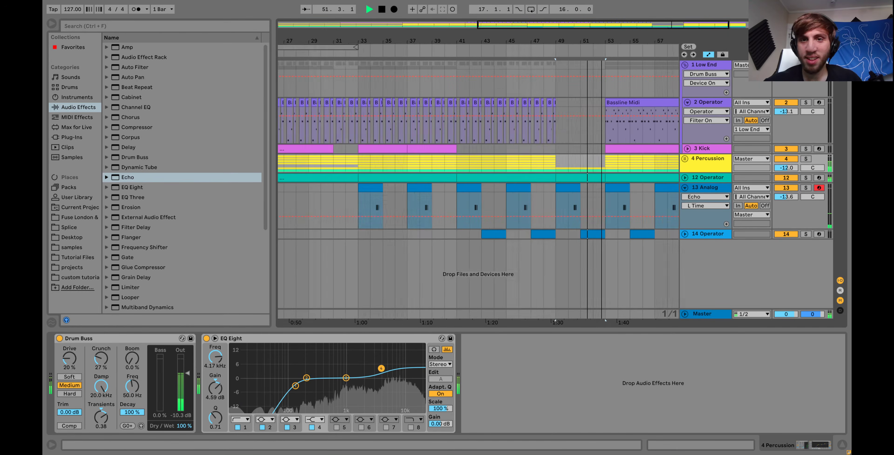
drag(548, 166, 566, 168)
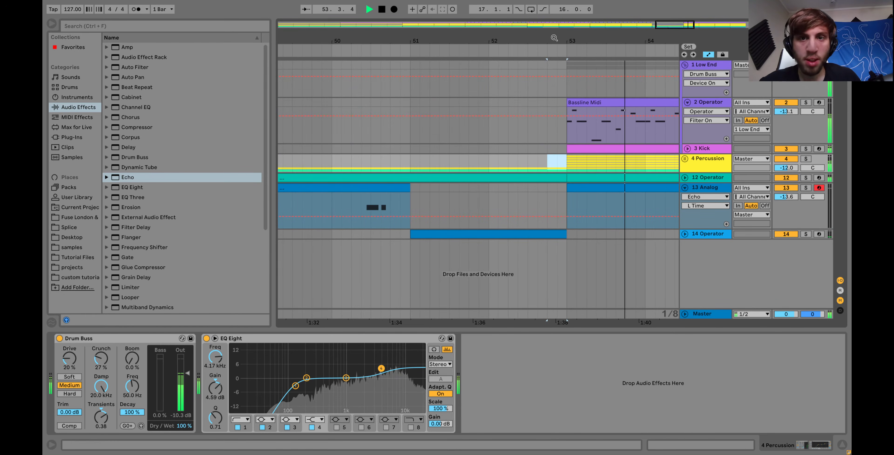
drag(564, 41, 583, 21)
key(space)
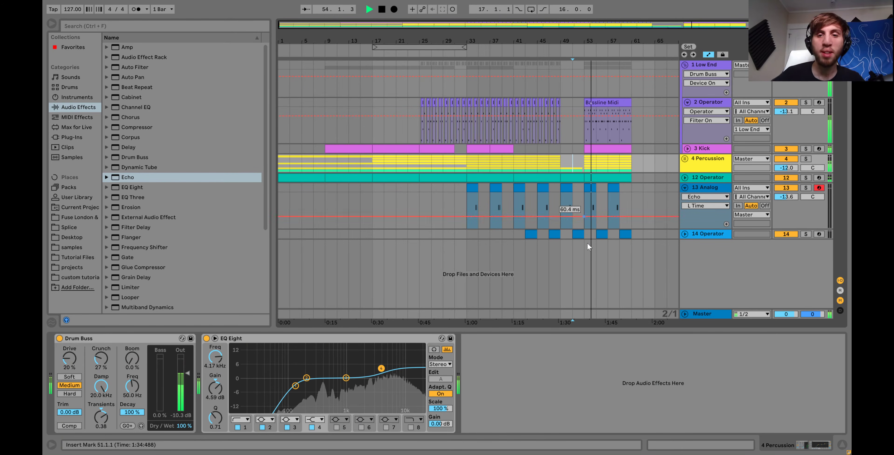
Duplicate bars 53 to 61 across all tracks so the section repeats from bar 61.
click(586, 234)
drag(634, 184, 633, 103)
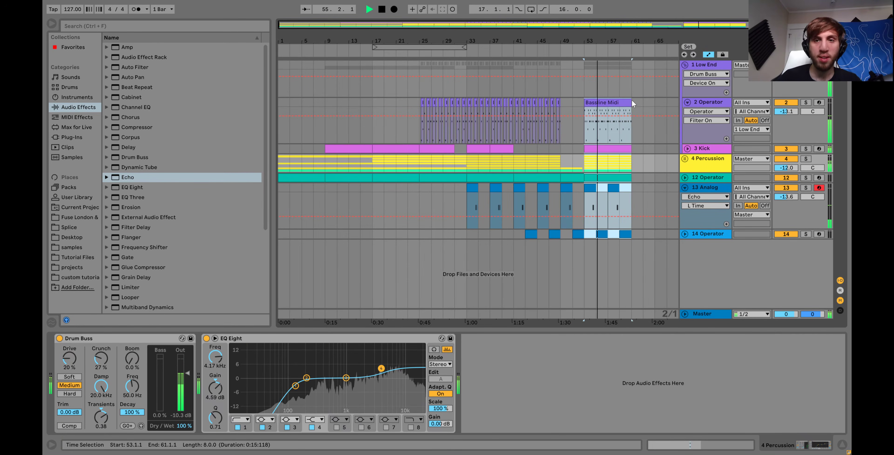
key(ctrl+d)
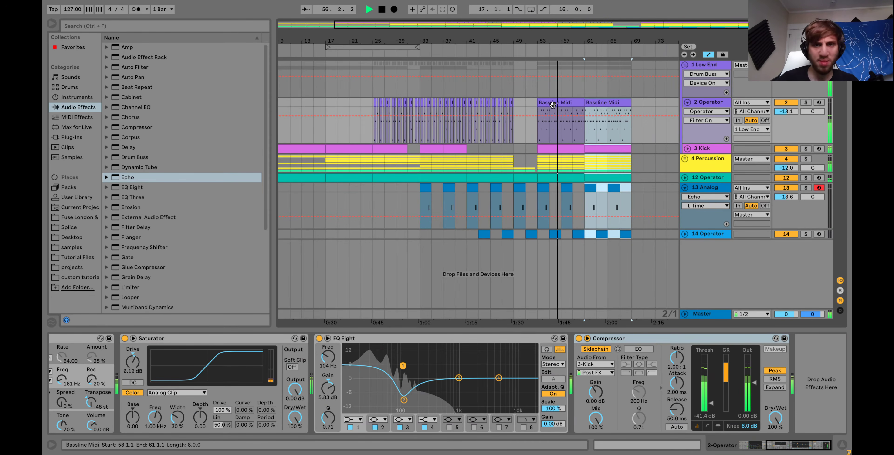
Stop playback and play the arrangement again from bar 33.
click(552, 104)
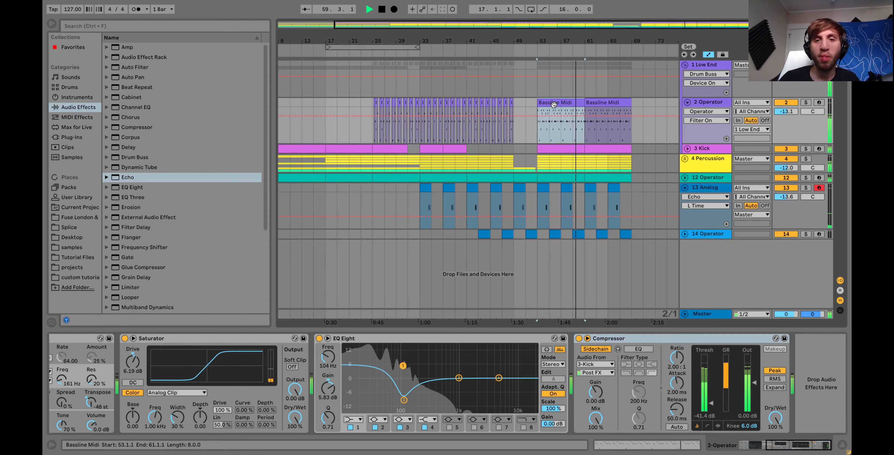
key(space)
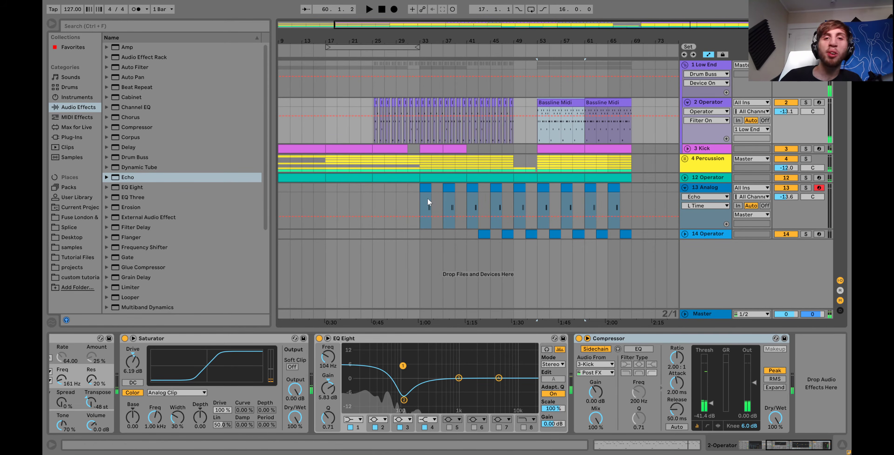
scroll(401, 199, left, 5)
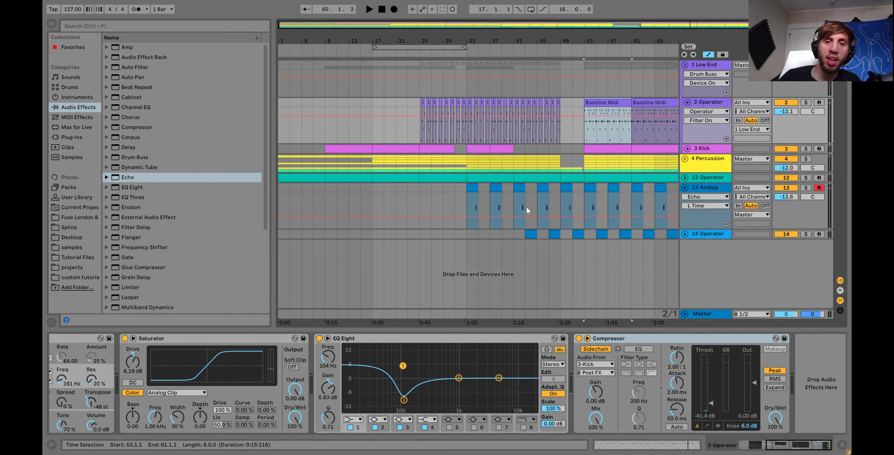
click(470, 162)
key(space)
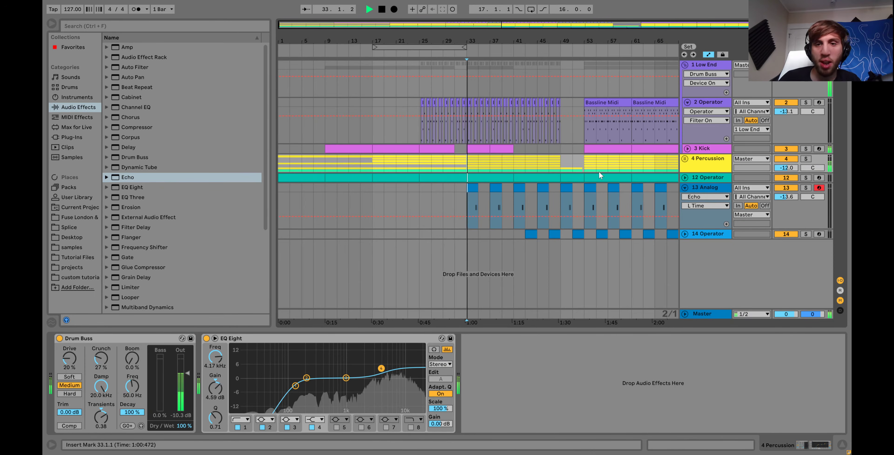
Insert a MIDI track below 12 Operator and load String.wav from the Fuse London folder onto it.
click(702, 177)
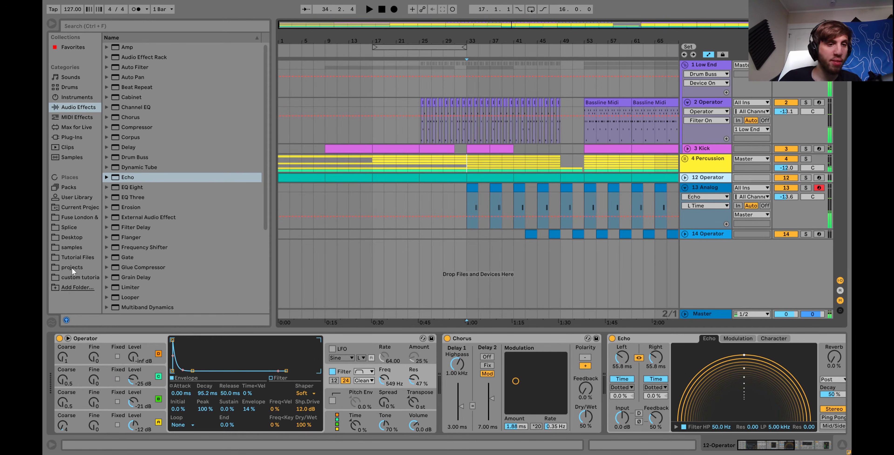
key(ctrl+shift+t)
click(73, 217)
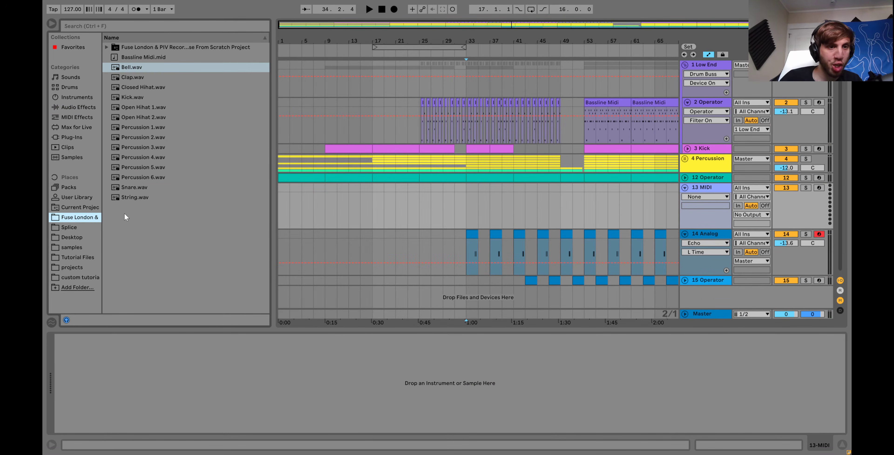
click(131, 198)
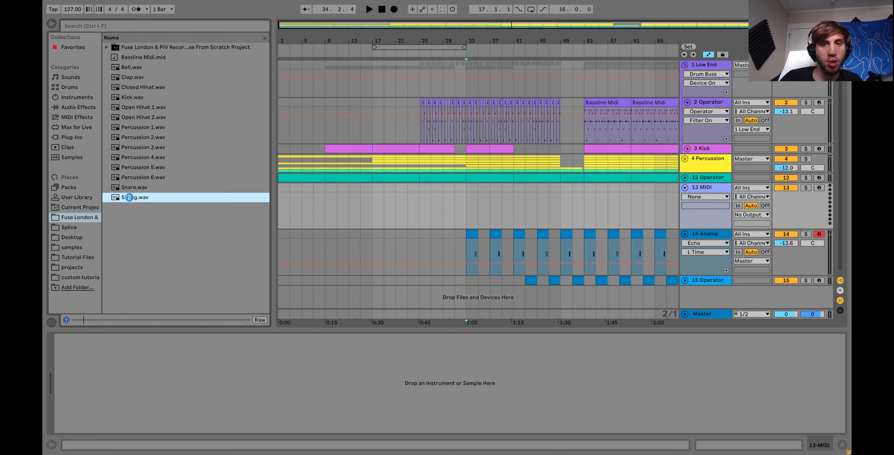
double_click(133, 197)
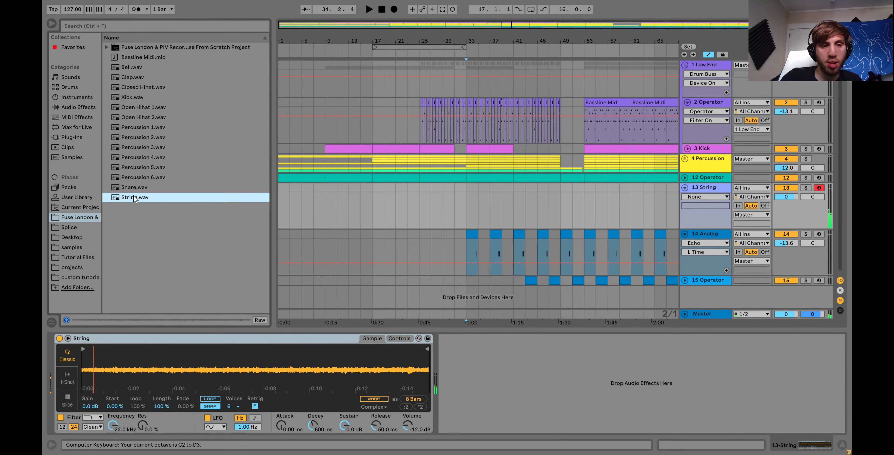
Turn on looping for the String sample with start 40.6 %, length 28.1 % and fade 100 %.
click(209, 399)
drag(162, 406, 115, 387)
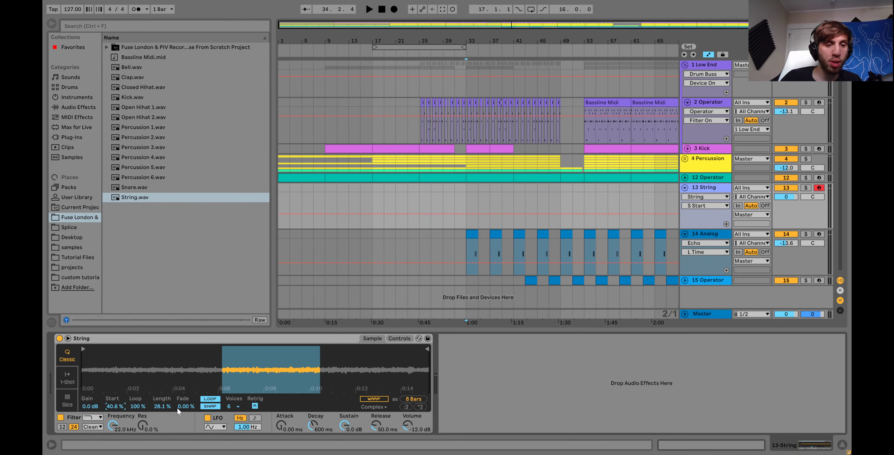
drag(185, 406, 185, 389)
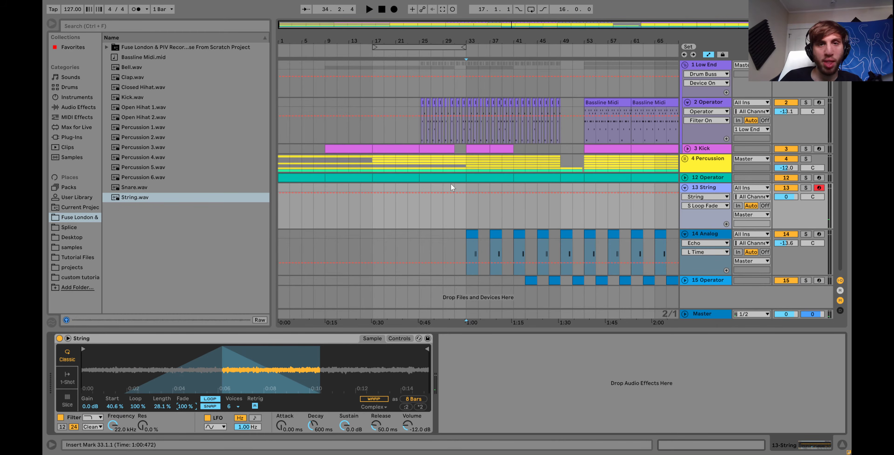
Play from bar 31 and set the String track's volume to -2.5 dB.
click(454, 187)
key(space)
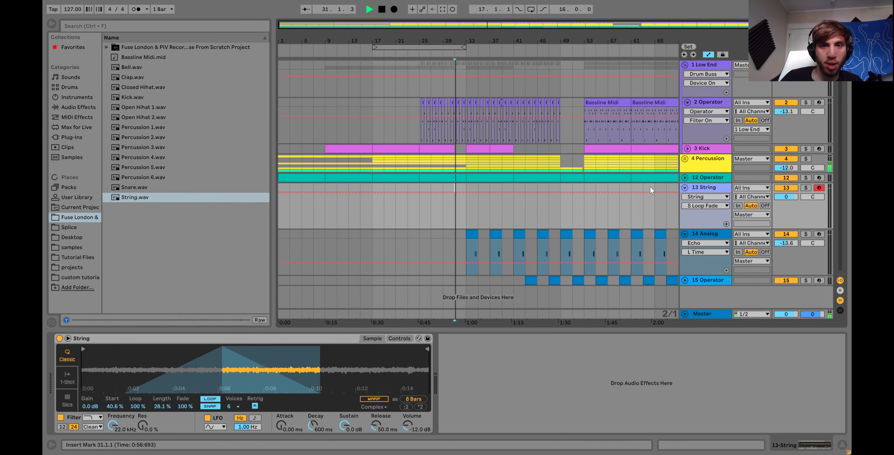
drag(786, 197, 786, 200)
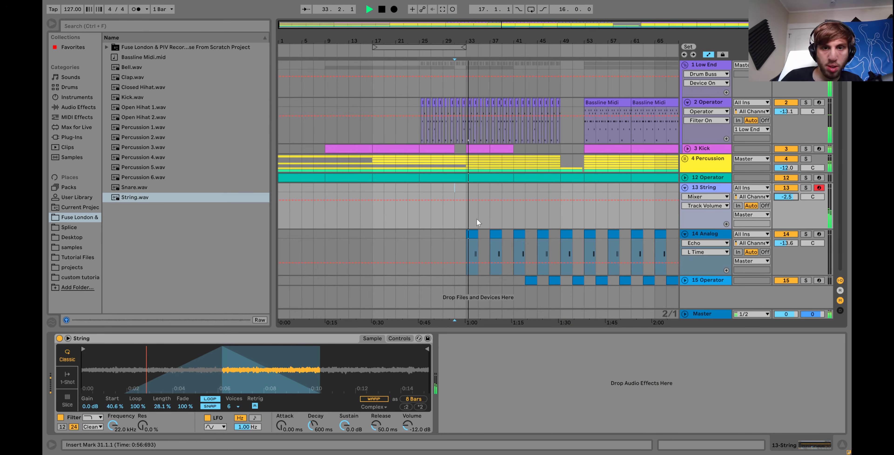
key(space)
Create a String MIDI clip from bar 33 to 53 with one A#3 note sustained across its full length.
drag(469, 217, 560, 190)
shift+click(589, 186)
key(ctrl+shift+m)
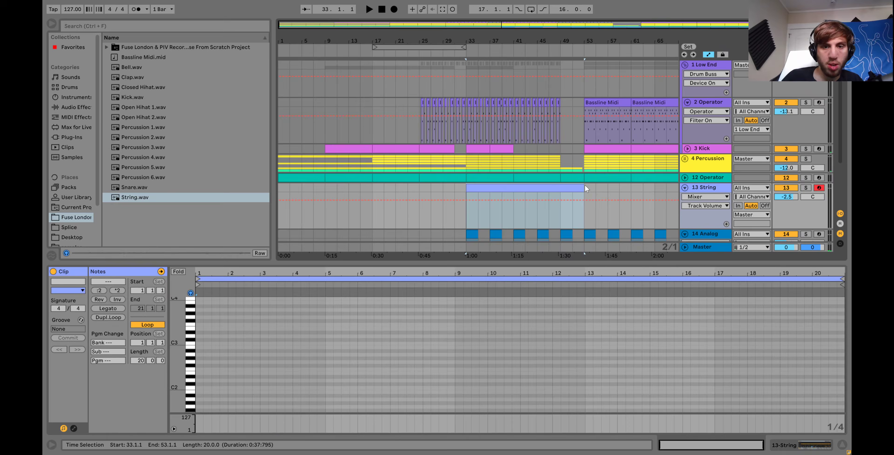
double_click(199, 305)
click(108, 308)
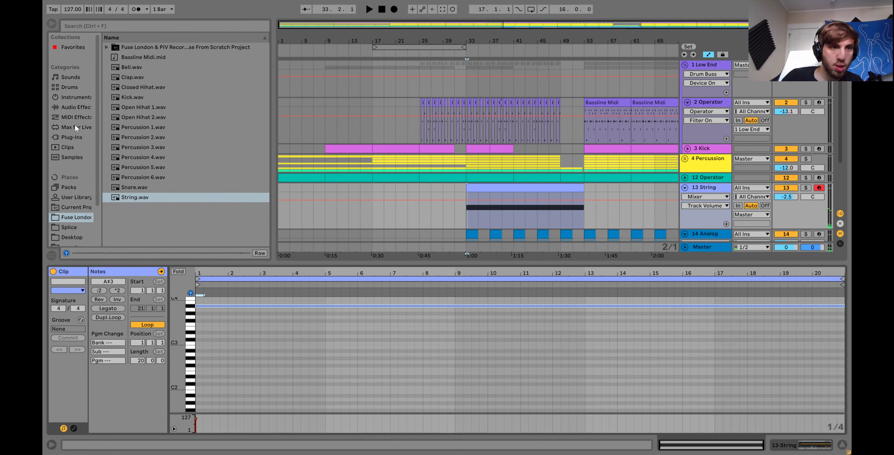
Add an Auto Filter to the String track and set its frequency to 19.9 kHz.
click(73, 107)
click(136, 66)
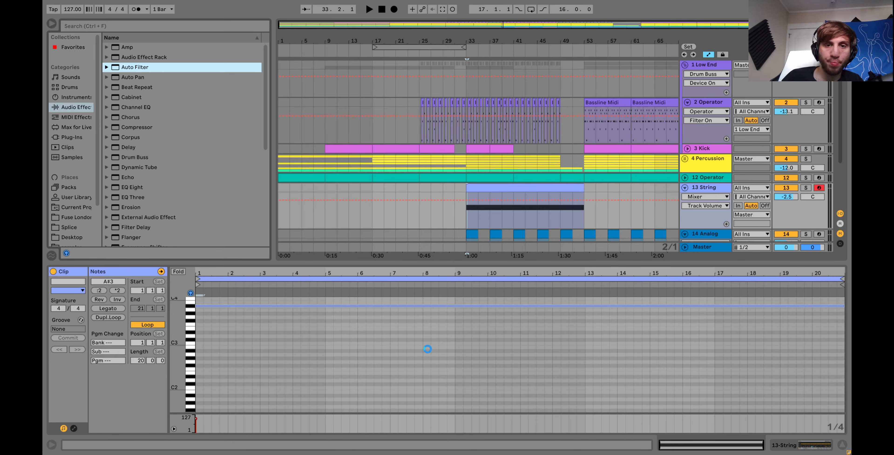
drag(375, 347, 416, 346)
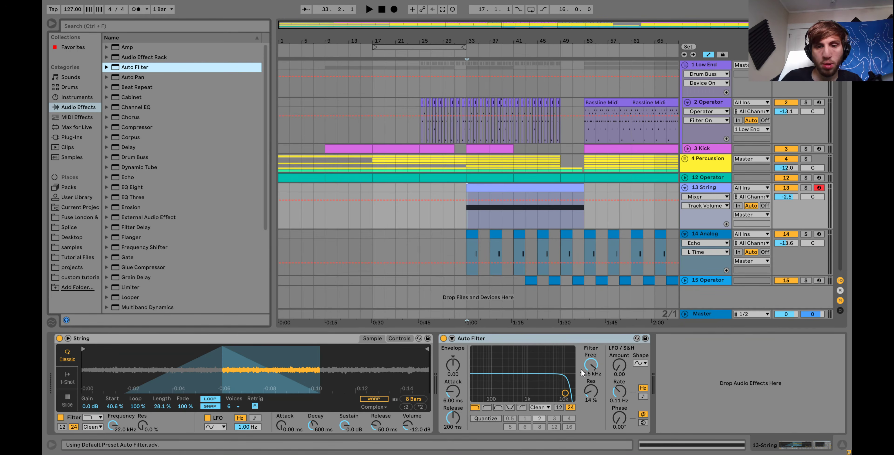
click(590, 364)
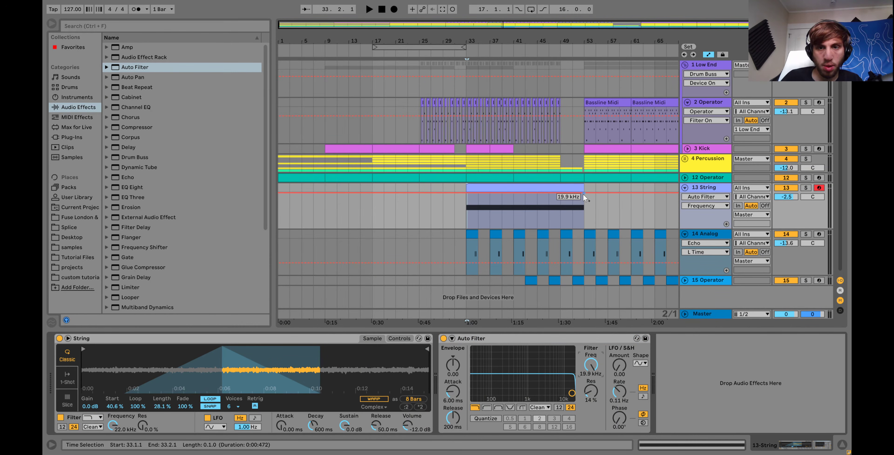
Automate the String Auto Filter frequency to rise from a low value at bar 33 to 19.9 kHz at bar 49, and play it.
click(559, 195)
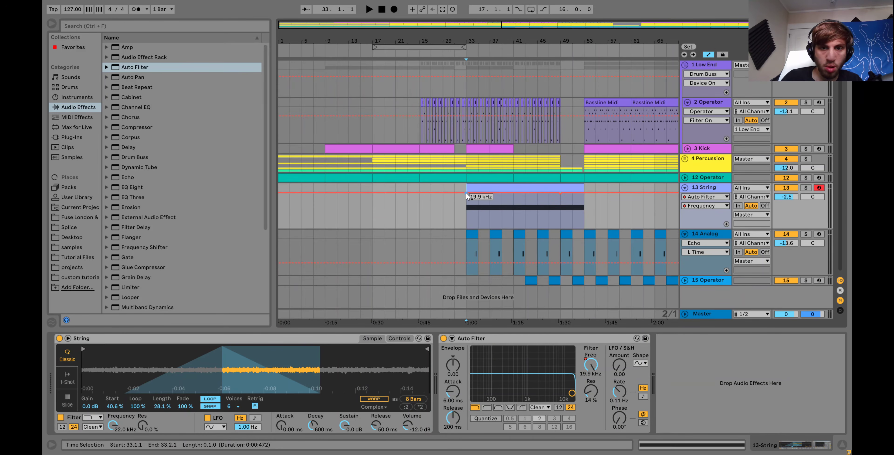
drag(466, 192, 467, 218)
key(space)
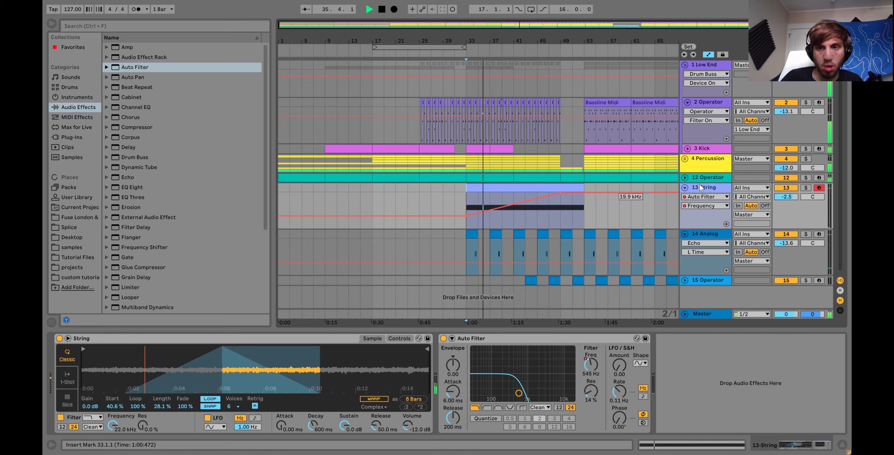
Copy the Bassline Midi clip at bar 53 to bar 33 on the 2 Operator track.
click(605, 103)
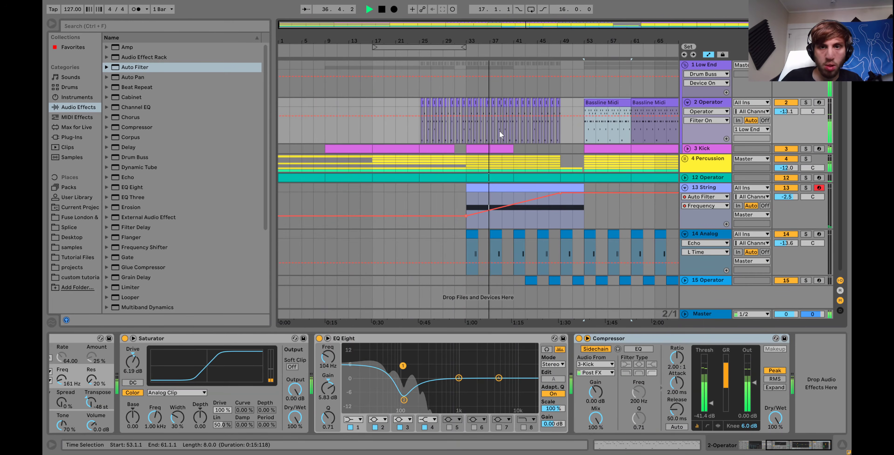
click(466, 136)
key(ctrl+v)
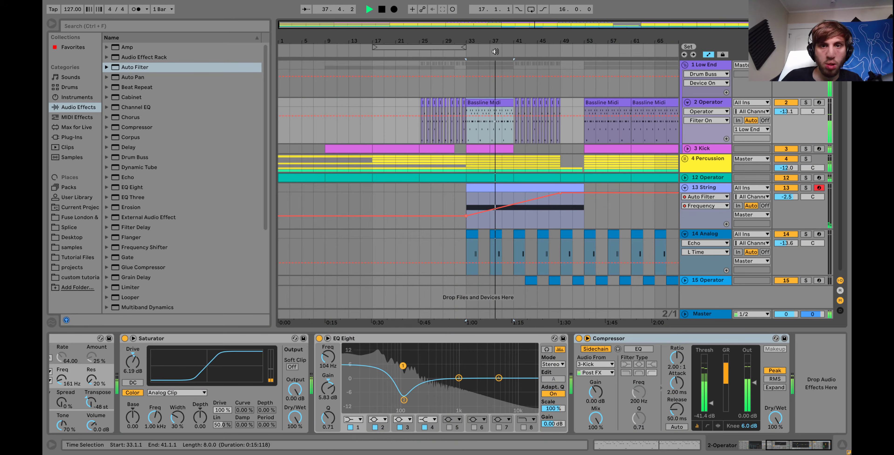
Duplicate the first half bar of the bassline clip at bar 33 repeatedly until it fills up to bar 37.
key(space)
drag(470, 37, 470, 87)
key(space)
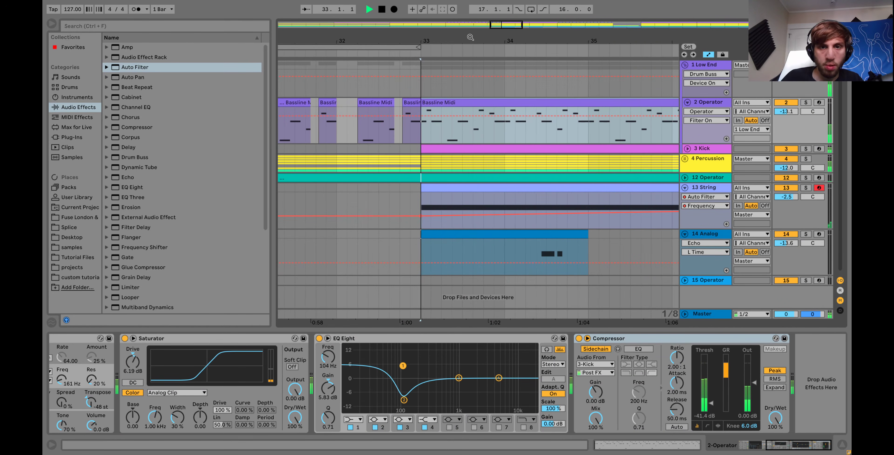
drag(466, 136, 425, 107)
key(space)
key(ctrl+d)
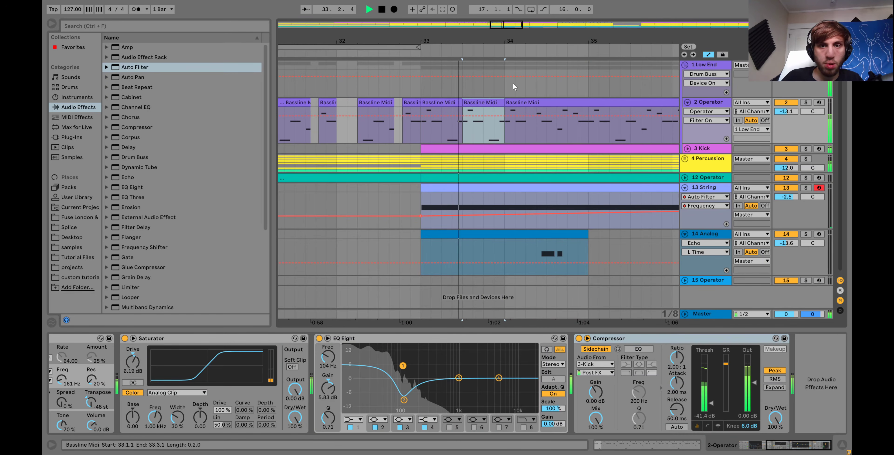
key(ctrl+d)
drag(521, 37, 460, 42)
key(ctrl+d)
key(ctrl+d)
key(ctrl+d)
key(ctrl+d)
key(ctrl+d)
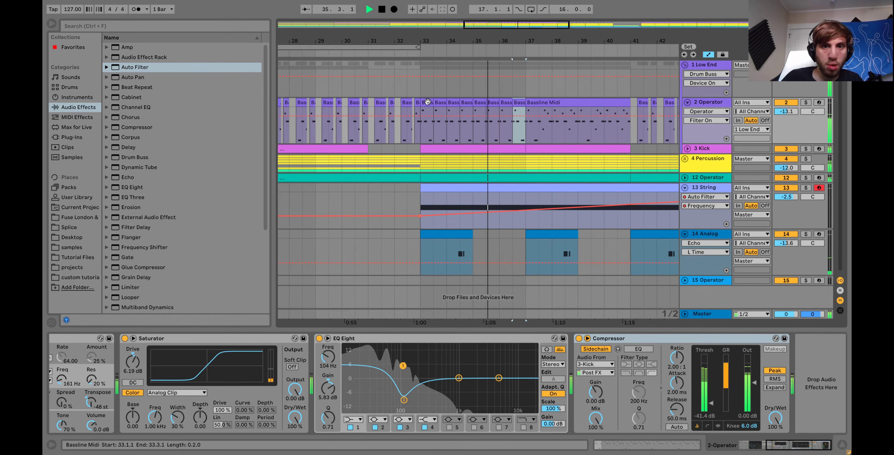
Select the half-bar bassline clips from bar 33 to 37 and duplicate them three times, up to bar 49.
shift+click(428, 103)
key(ctrl+d)
drag(588, 41, 486, 21)
key(ctrl+d)
key(ctrl+d)
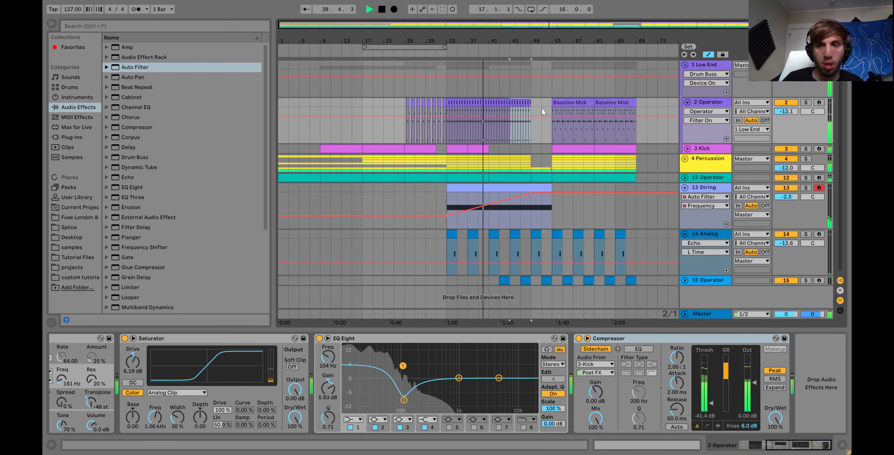
Set the String track's volume to -8.1 dB and add a second Auto Filter as a high-pass at 347 Hz with 2.7 % resonance.
click(786, 197)
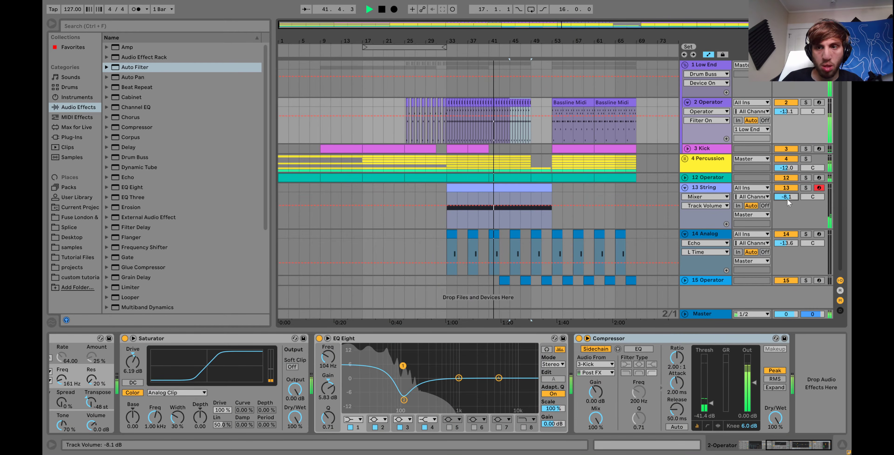
click(704, 187)
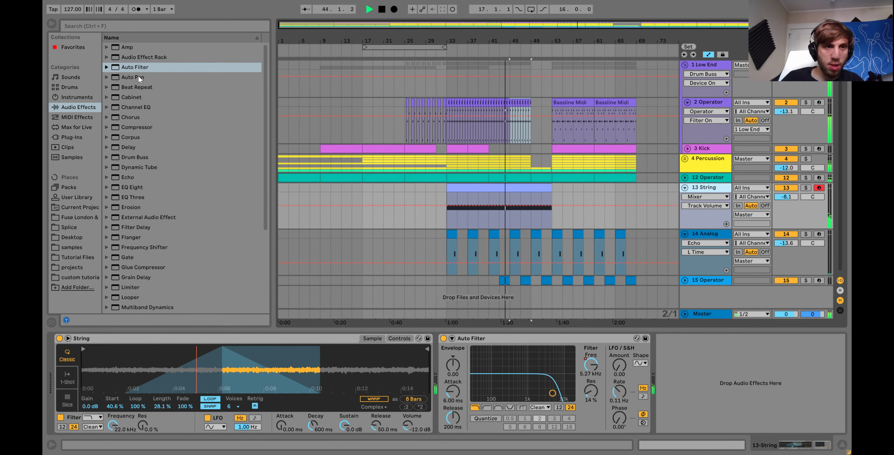
drag(134, 67, 362, 158)
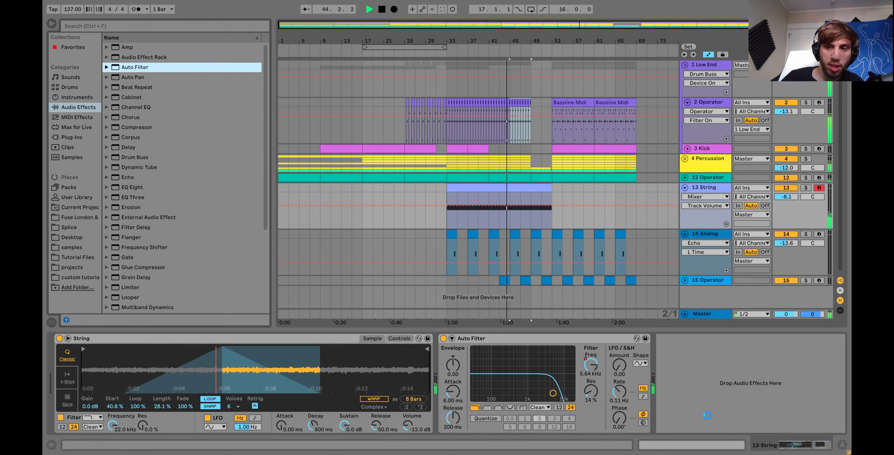
click(678, 407)
drag(693, 398, 702, 397)
Lower the String track's first Auto Filter frequency automation at bar 53 so the curve falls from bar 49.
click(564, 366)
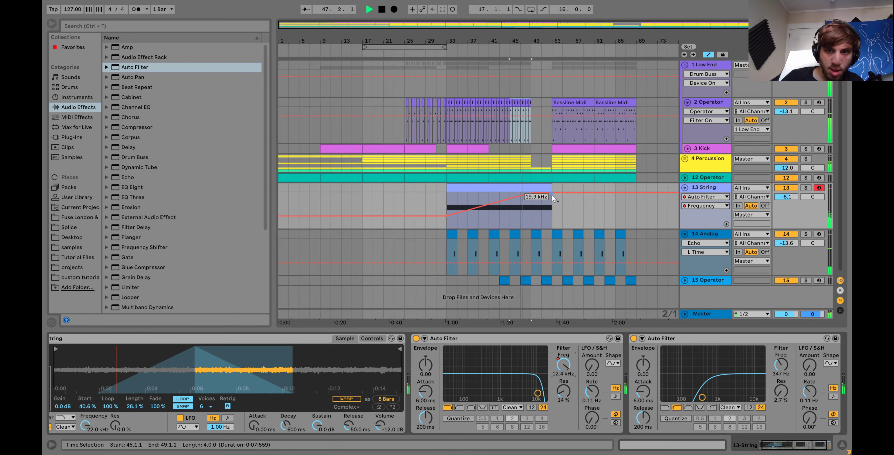
drag(552, 195, 552, 209)
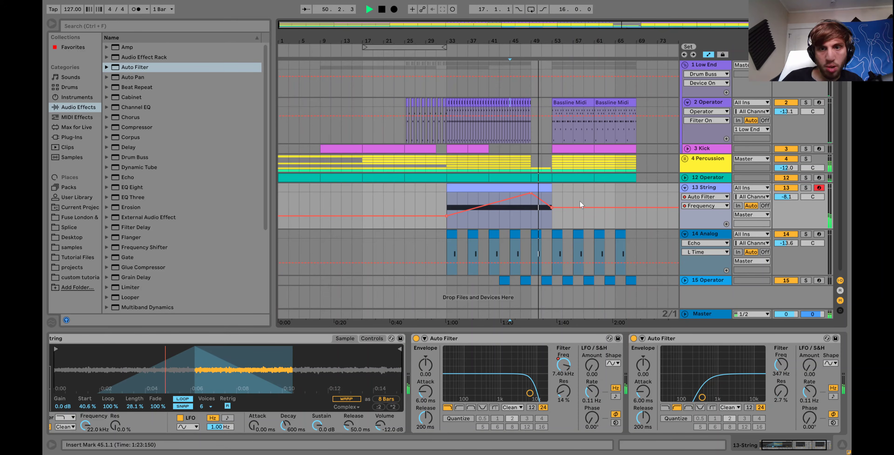
Extend the String clip from bar 53 to bar 69 and lengthen its A#3 note to fill the whole clip.
mouse_move(569, 205)
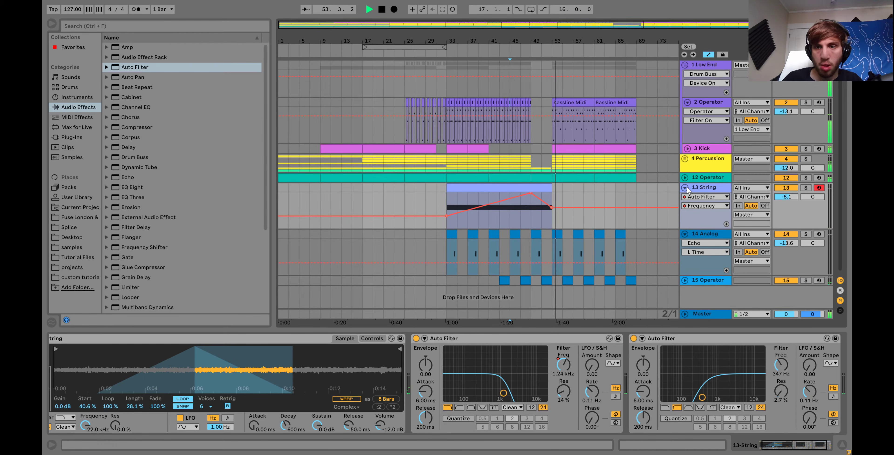
click(546, 190)
shift+click(637, 189)
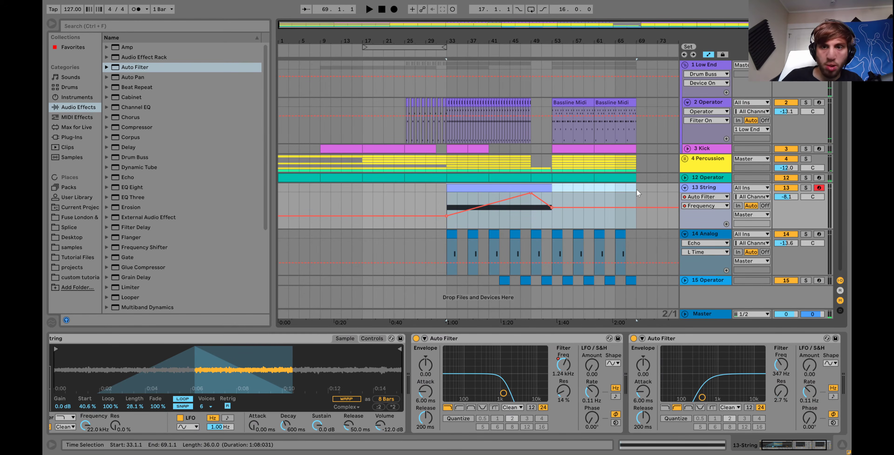
double_click(631, 190)
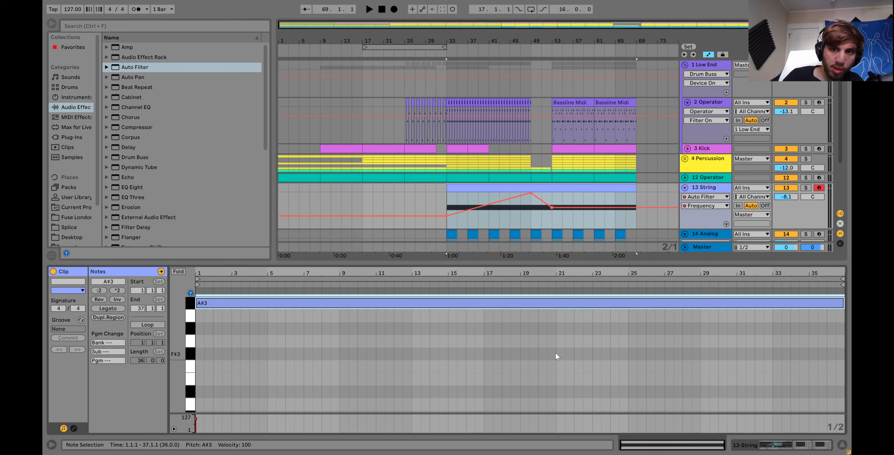
Lower the String track's Auto Filter frequency automation at bar 61 to about 70 Hz and trim the clip's end to bar 61.
drag(594, 208, 595, 213)
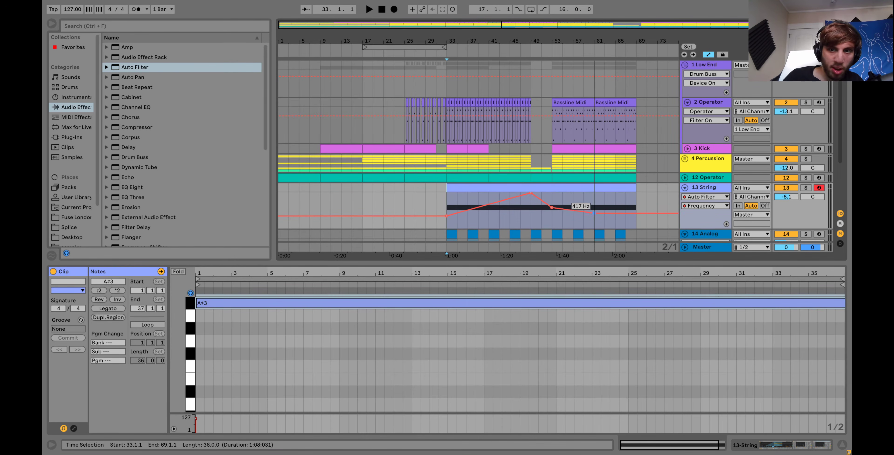
key(space)
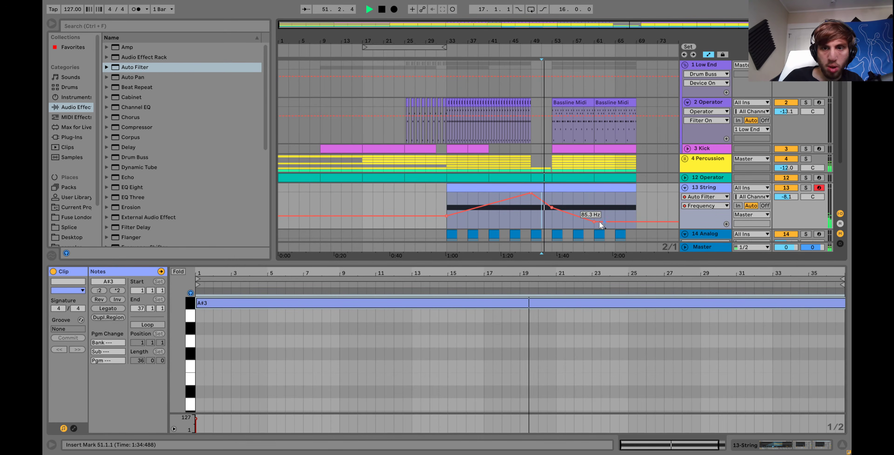
click(687, 191)
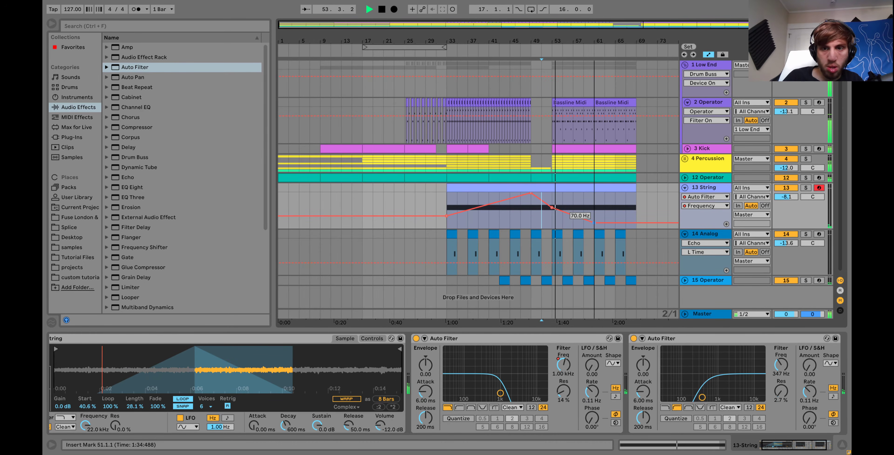
drag(635, 186, 594, 186)
click(685, 187)
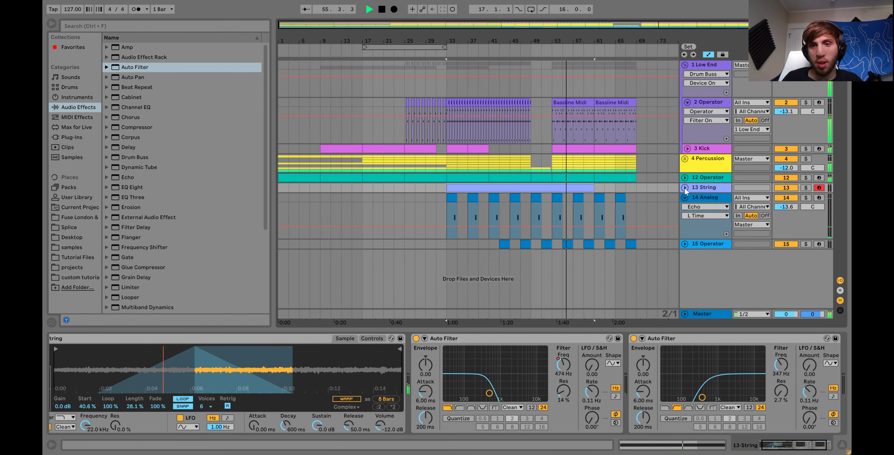
Set the Drum Buss Transients on the Percussion group to 0.43 and collapse the Analog track.
click(712, 163)
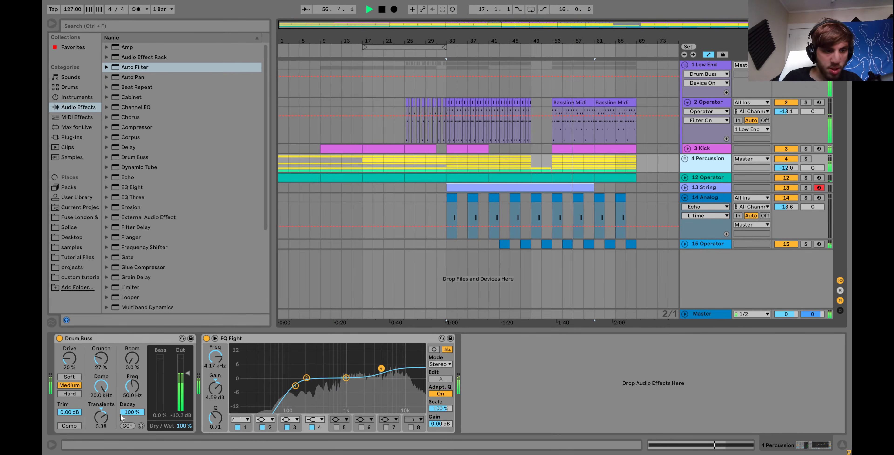
drag(101, 418, 101, 415)
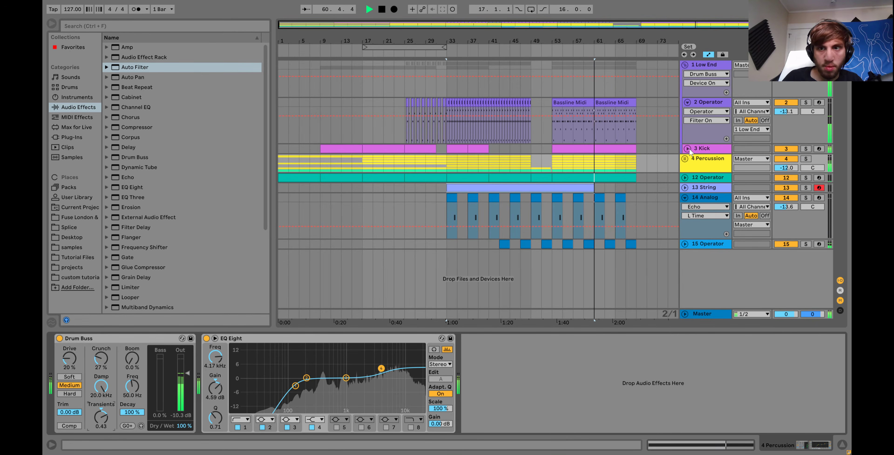
click(686, 197)
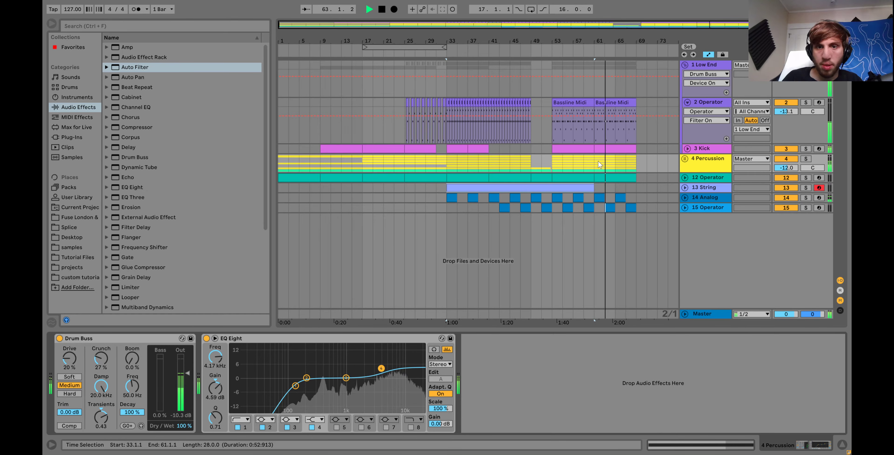
Fill the gap from bar 49 on the Percussion group's 7 Operator track, trimming the clip to end one beat before bar 53.
click(518, 148)
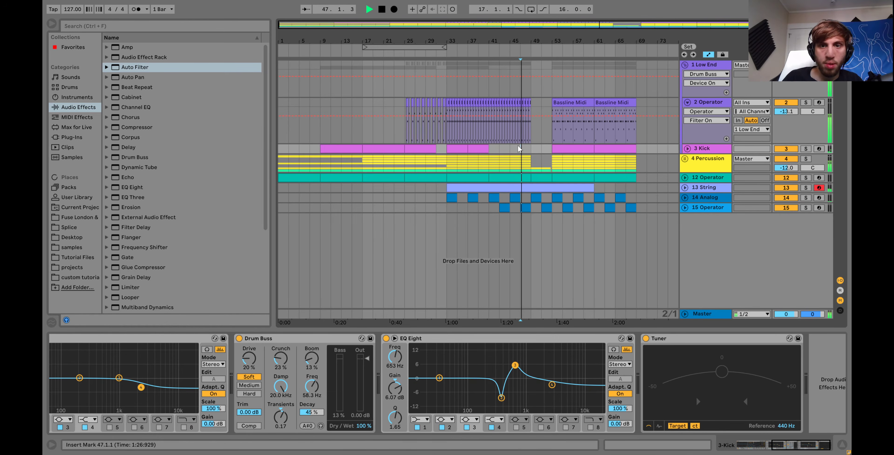
click(685, 159)
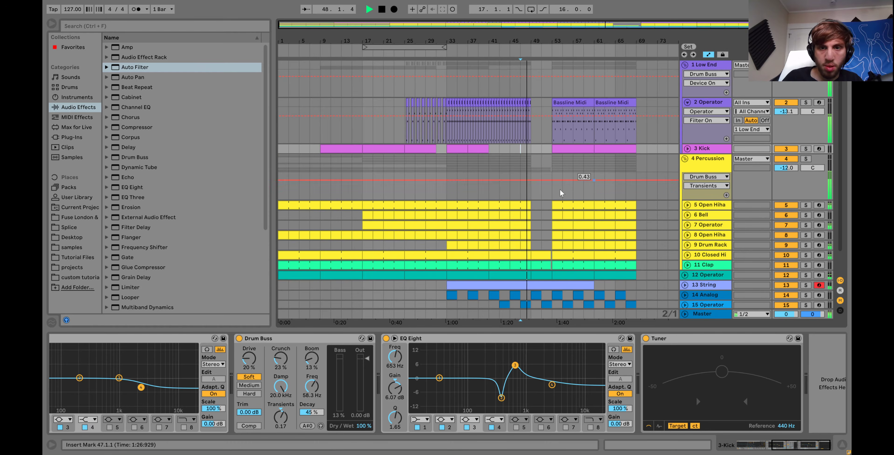
click(536, 225)
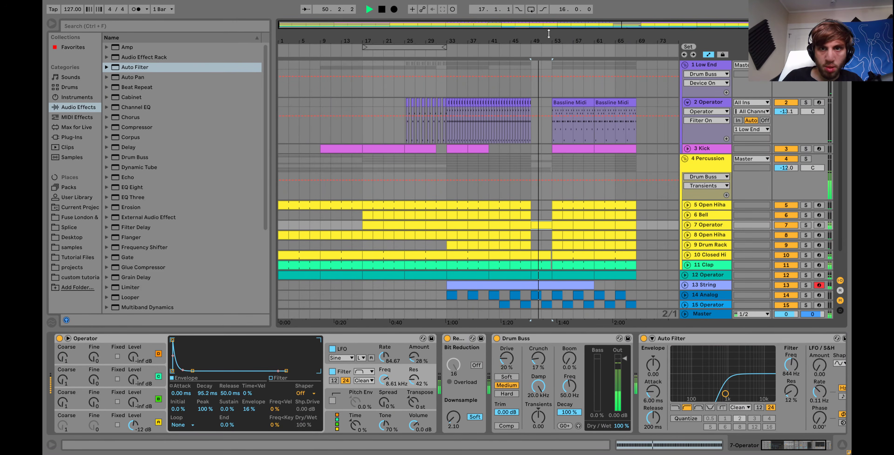
drag(549, 35, 562, 159)
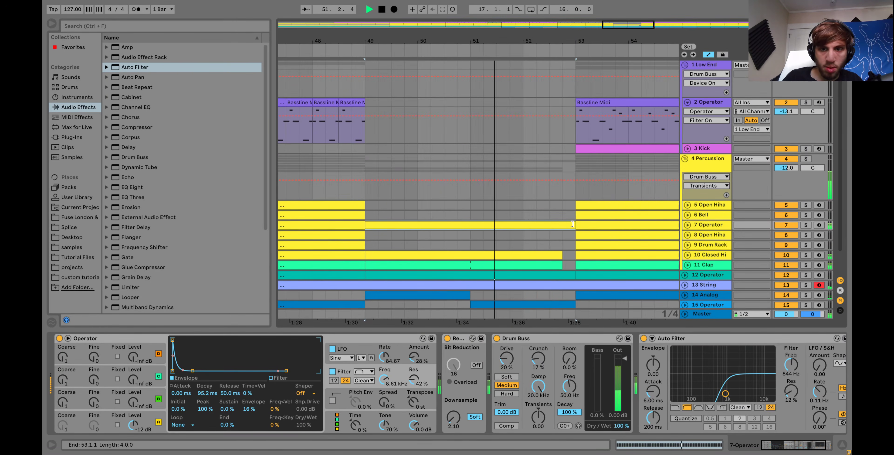
drag(575, 224, 563, 225)
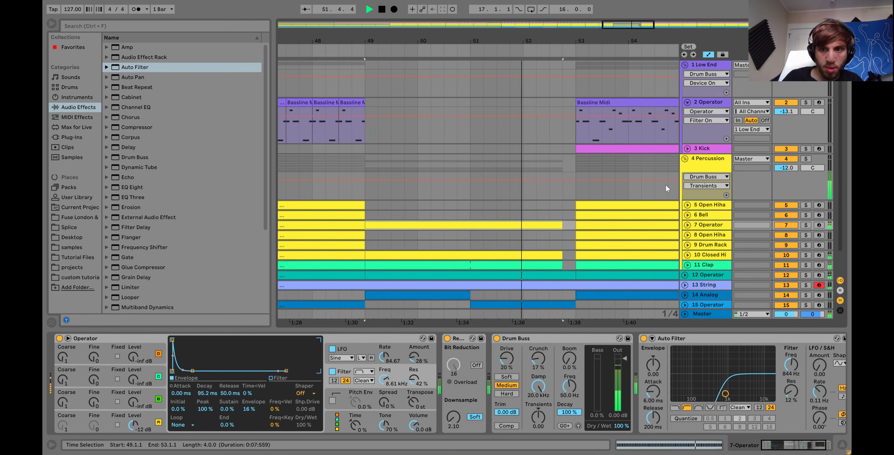
click(685, 159)
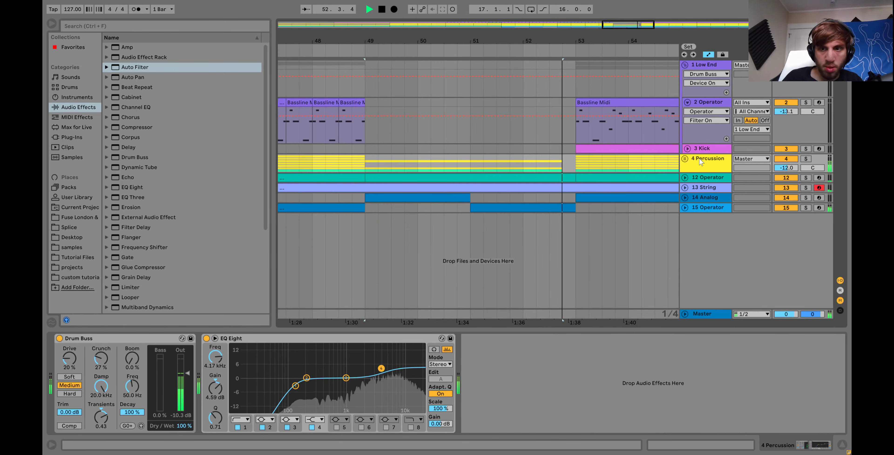
Play the arrangement from bar 45 and lower the String track's volume to -11.1 dB.
double_click(398, 23)
click(515, 159)
key(space)
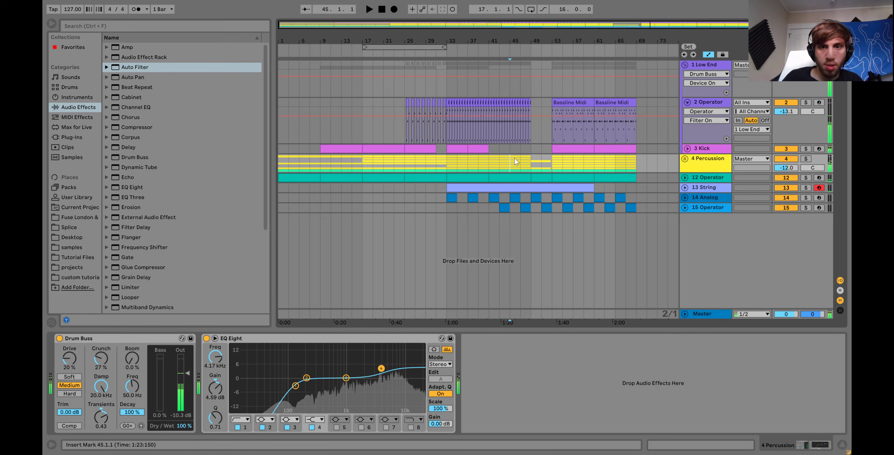
key(space)
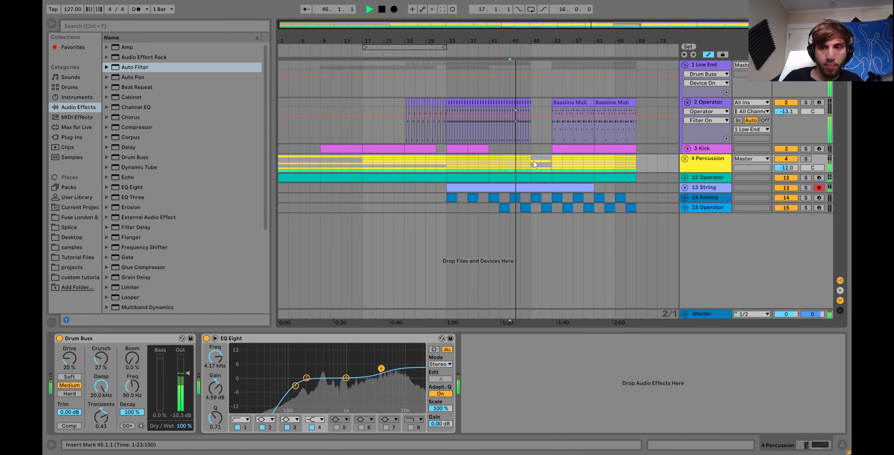
click(685, 187)
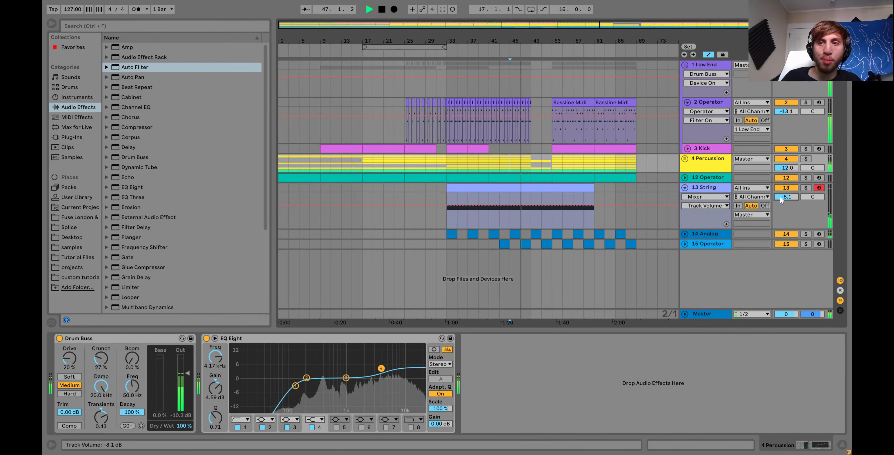
drag(780, 197, 780, 204)
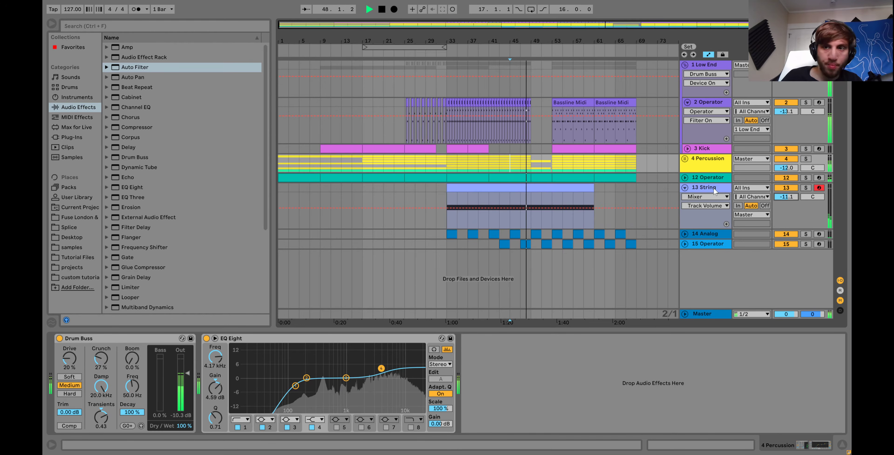
Solo the String track and add an inverted sawtooth Auto Pan with 97.6 % amount, 1/4 rate and 0° phase.
click(713, 190)
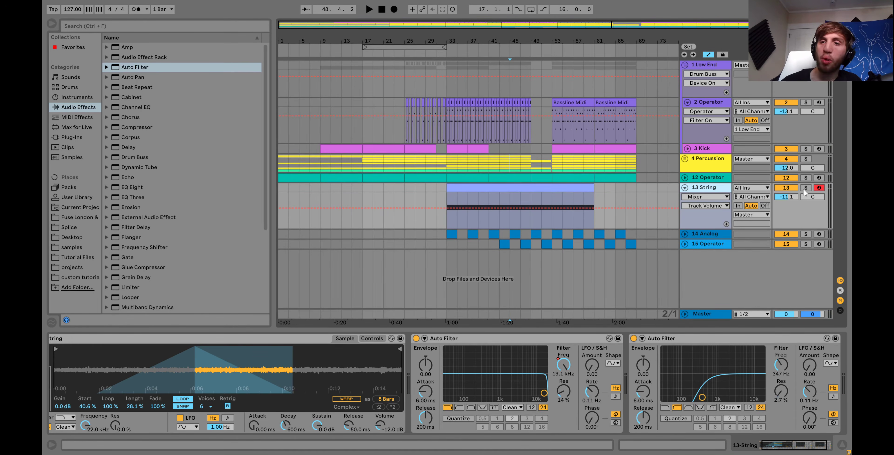
click(132, 77)
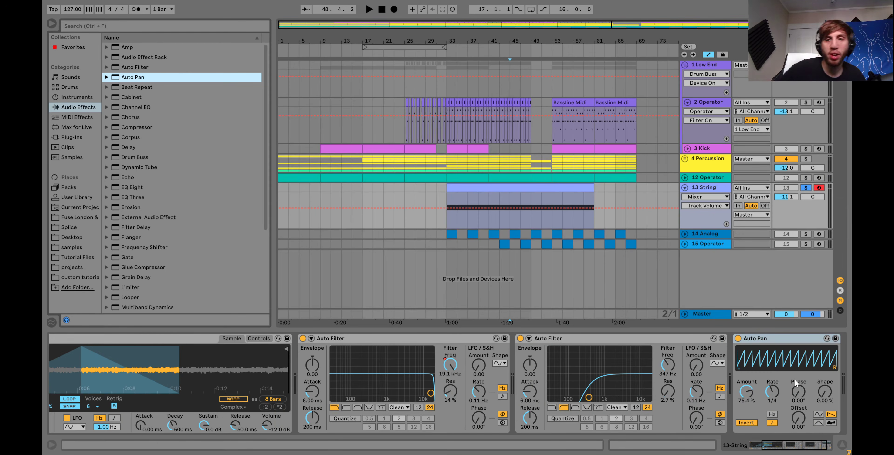
click(532, 217)
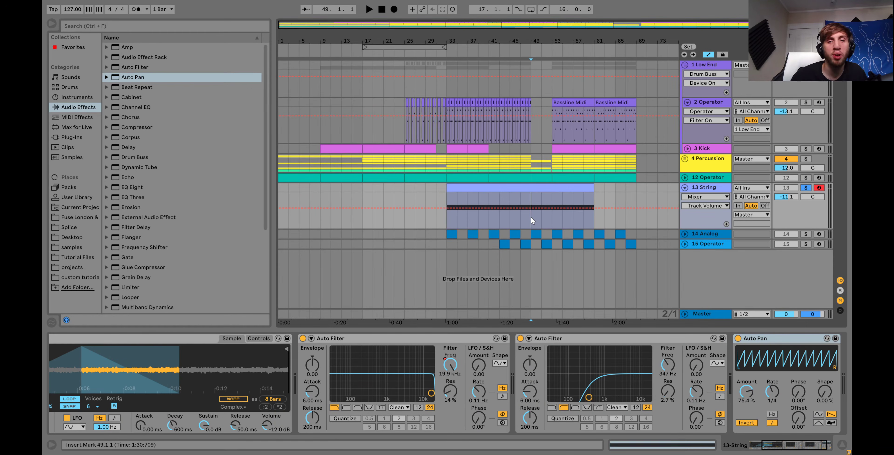
key(space)
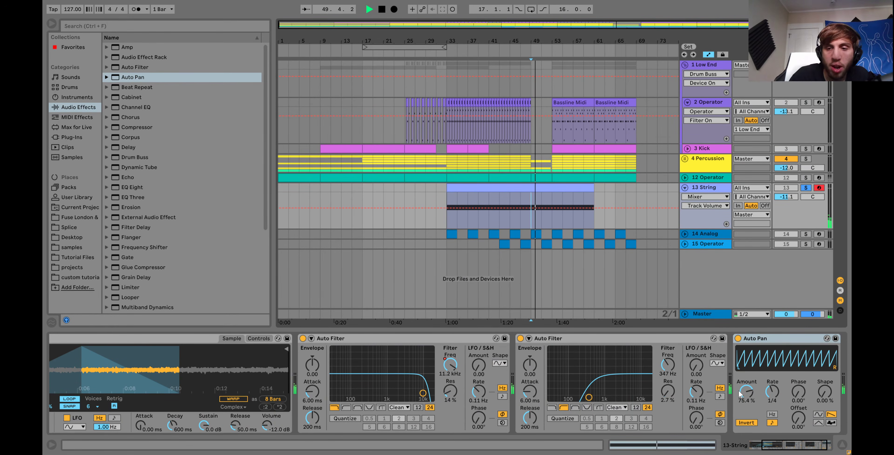
drag(747, 392, 747, 377)
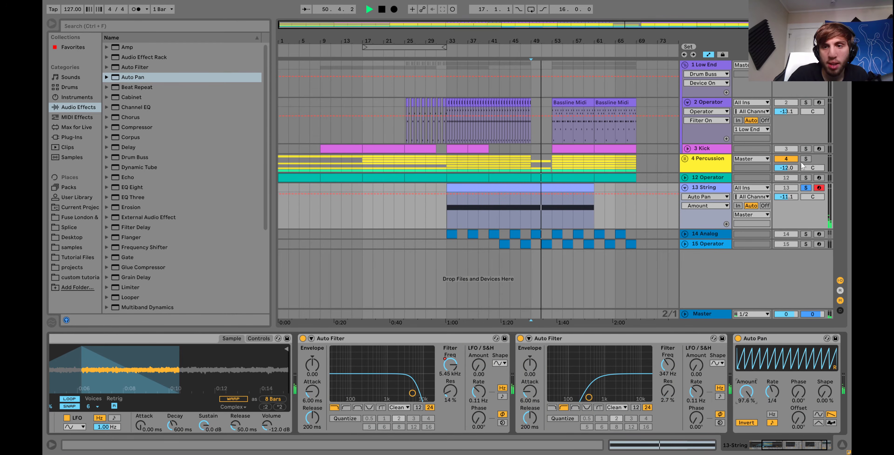
Unsolo the String track, set its volume to -9.3 dB and play the arrangement from bar 45.
click(806, 188)
drag(792, 197, 792, 193)
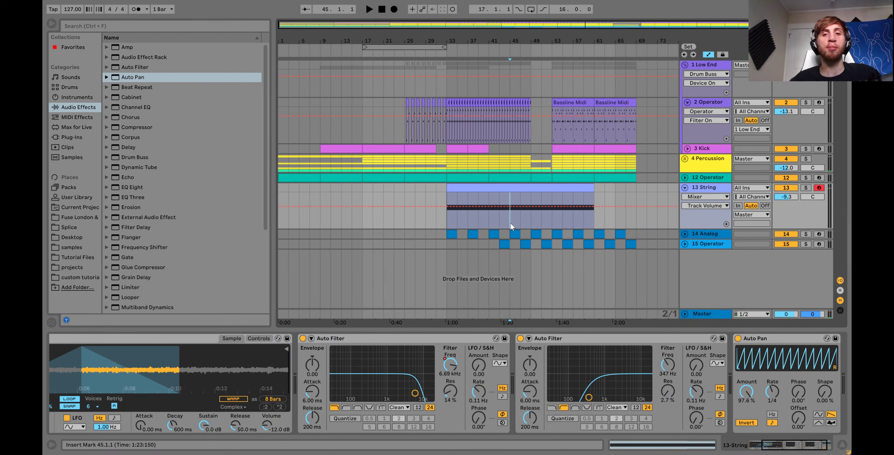
key(space)
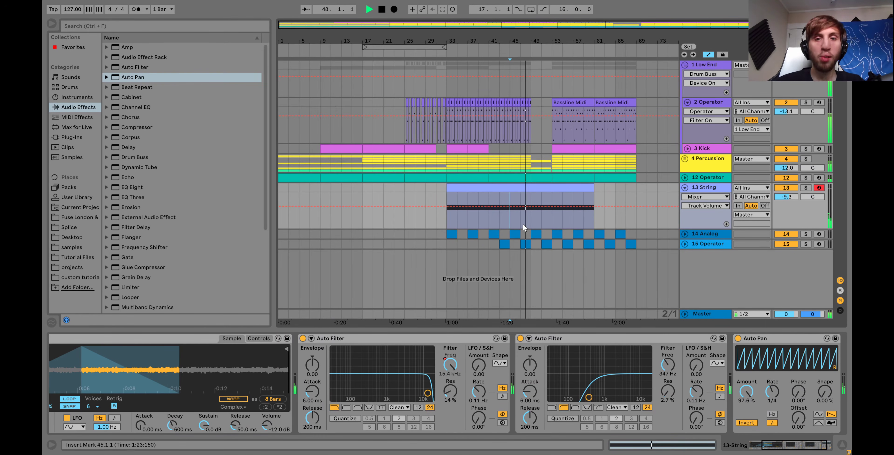
key(space)
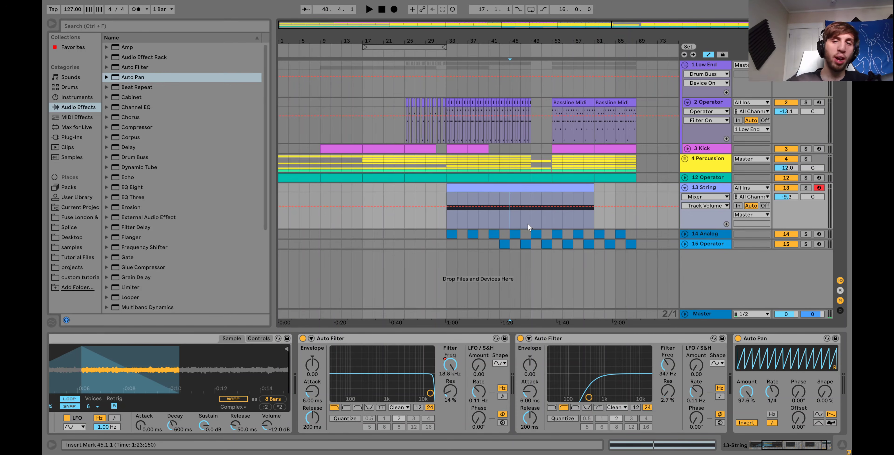
key(space)
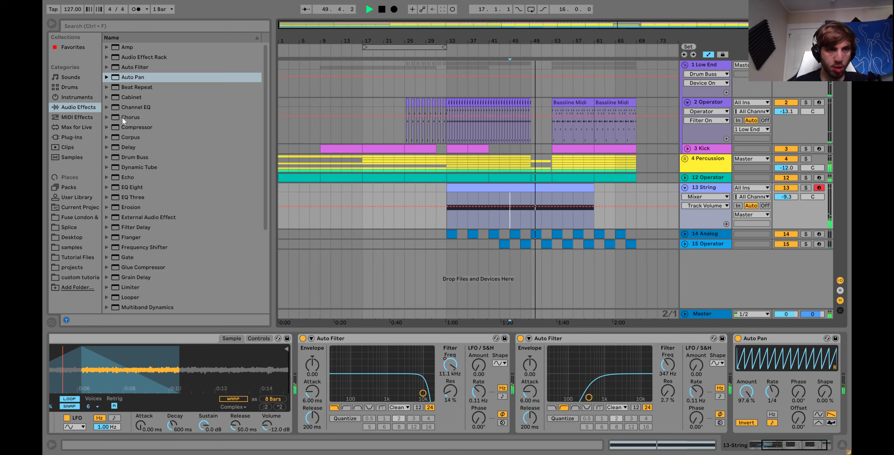
Insert a Chorus and a Saturator with 6.19 dB drive ahead of the String track's first Auto Filter.
drag(131, 117, 363, 385)
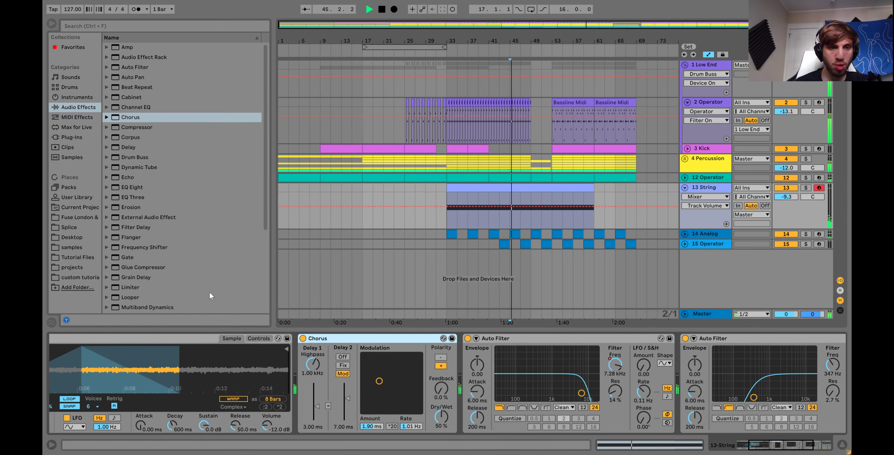
key(space)
scroll(173, 285, down, 4)
drag(127, 262, 481, 372)
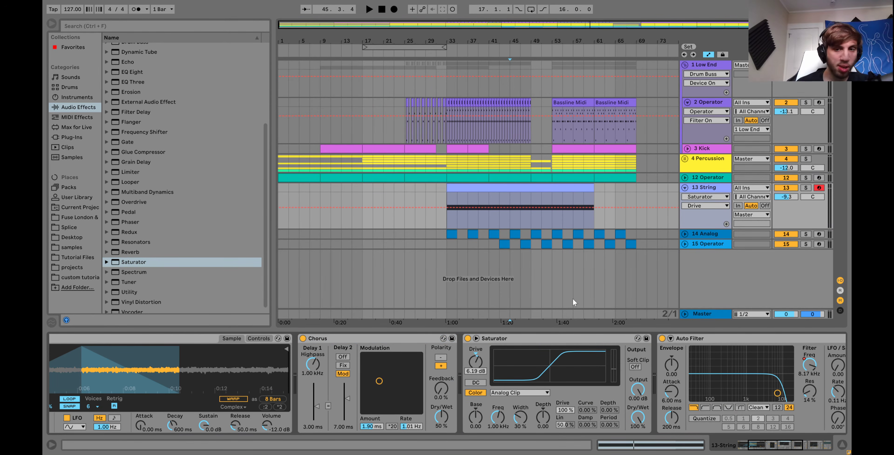
Raise the Saturator's drive to 13.1 dB and lower the String track's volume to -16.0 dB during playback.
key(space)
drag(789, 197, 789, 207)
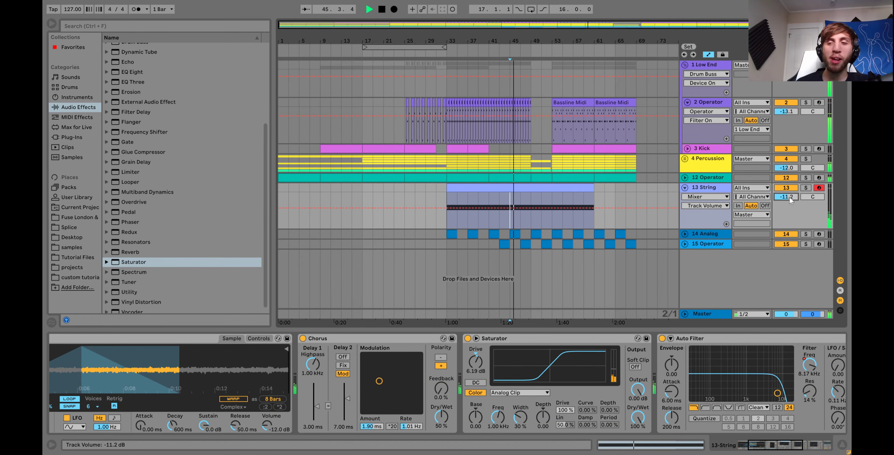
click(476, 361)
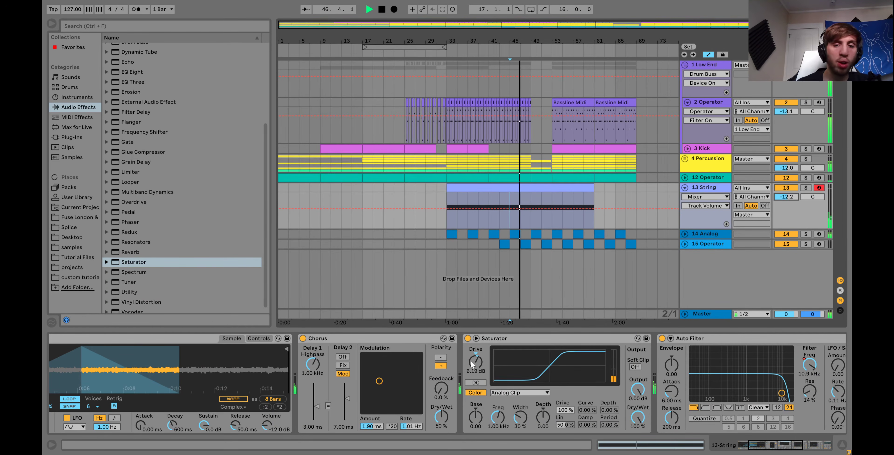
drag(476, 362, 476, 351)
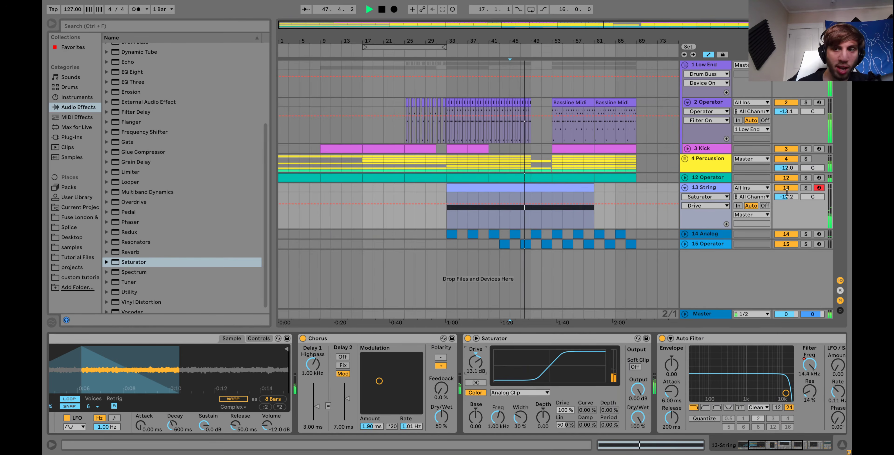
drag(786, 196, 787, 197)
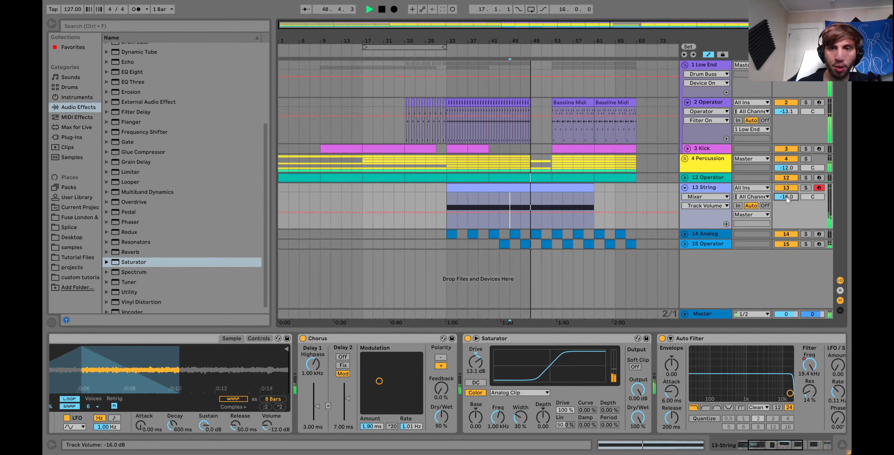
Set the String track's volume to -17.0 dB during playback.
key(Down)
key(Down)
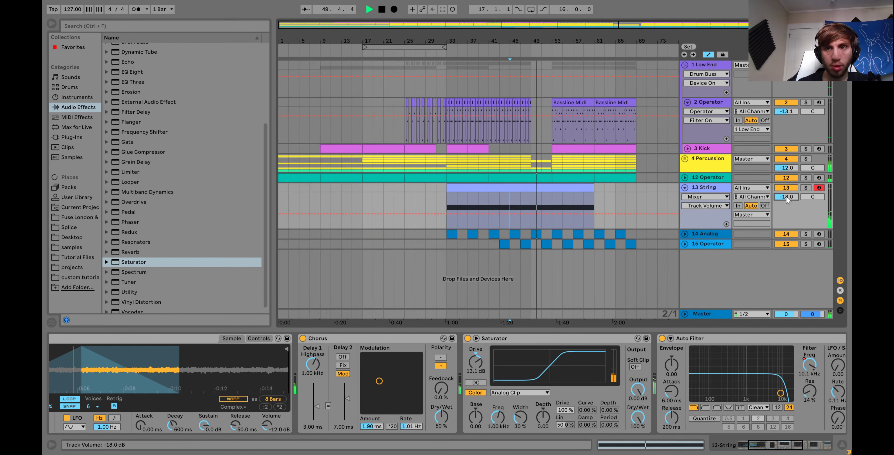
key(Up)
Unfold the Percussion group, look over its Closed Hihat track, and play the arrangement from bar 49.
click(686, 159)
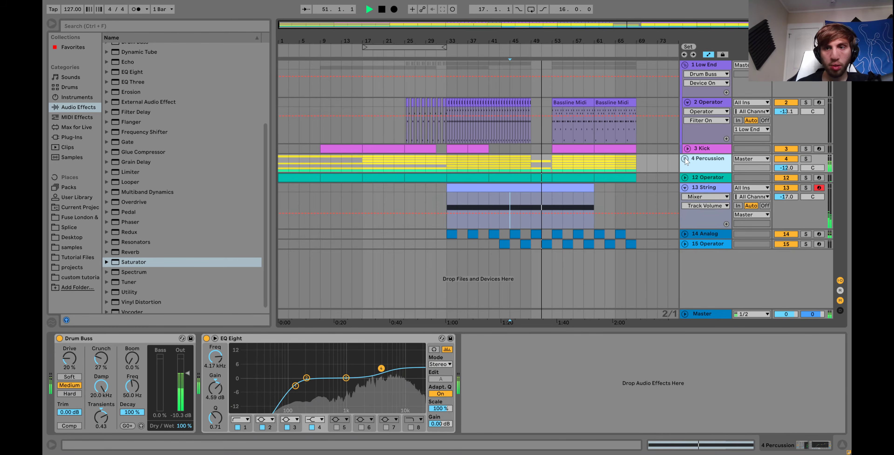
click(685, 159)
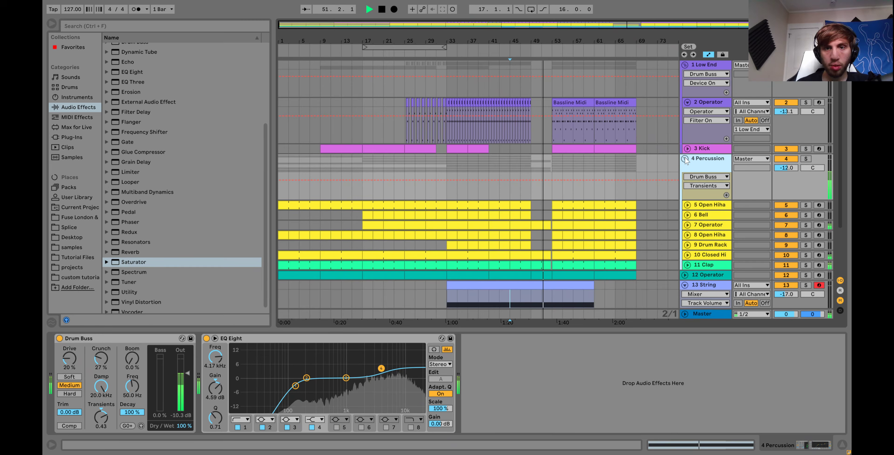
click(707, 226)
click(716, 256)
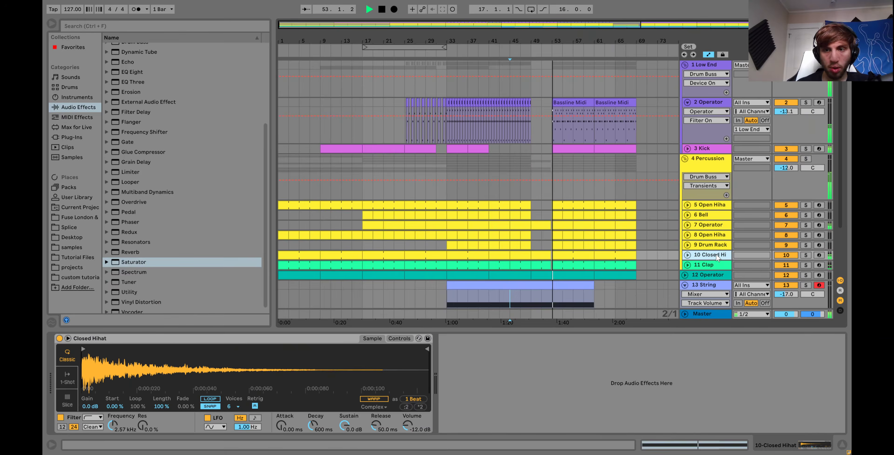
key(space)
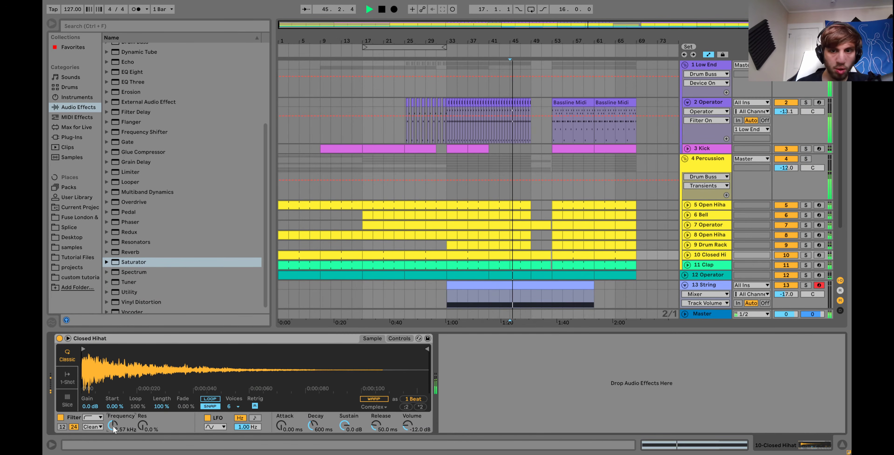
key(space)
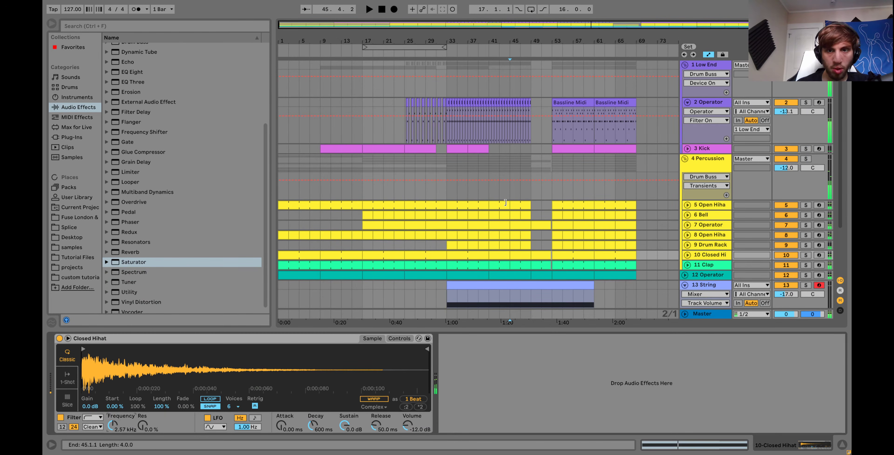
click(529, 159)
key(space)
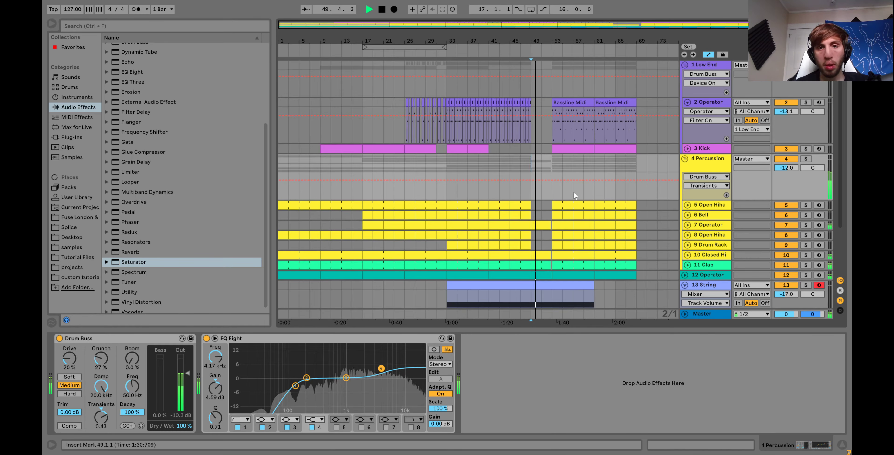
Fold the Percussion group and the bassline Operator track, select the Percussion group and stop playback.
click(684, 158)
click(688, 102)
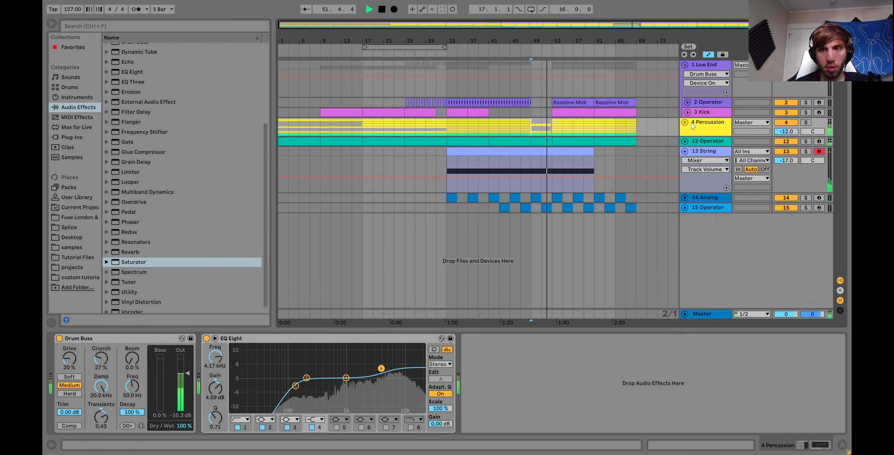
click(699, 124)
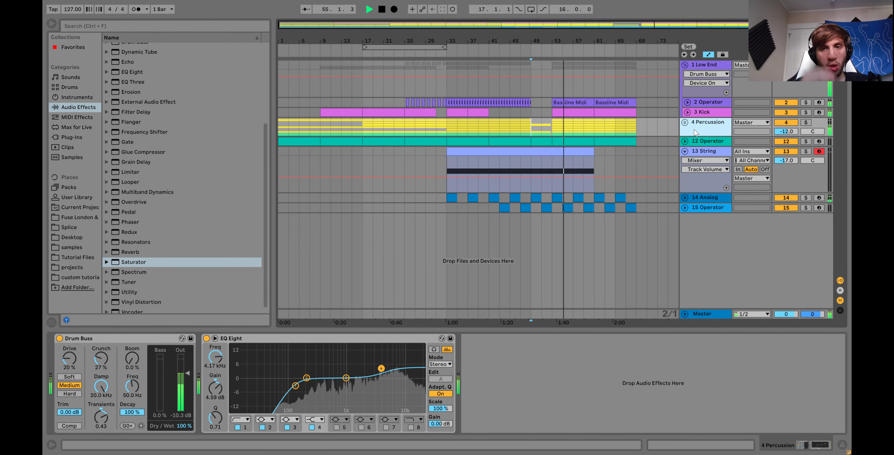
key(space)
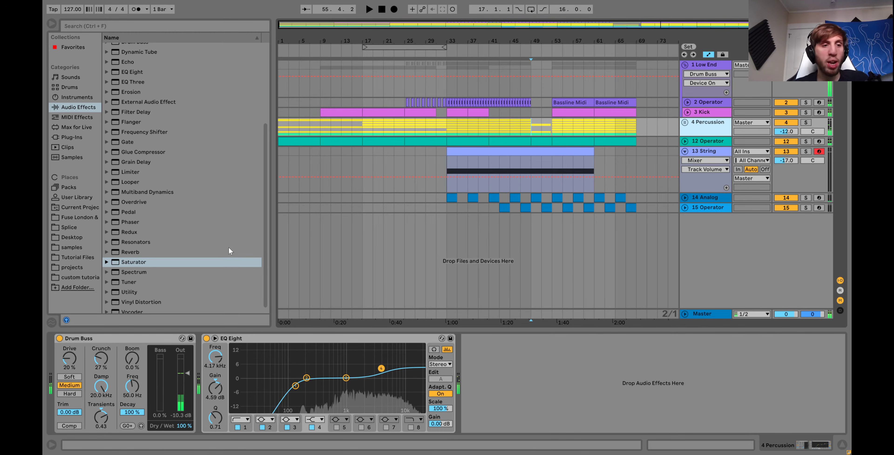
Insert a MIDI track below the Percussion group and load Snare.wav from the Fuse London folder onto it.
click(76, 258)
key(ctrl+shift+t)
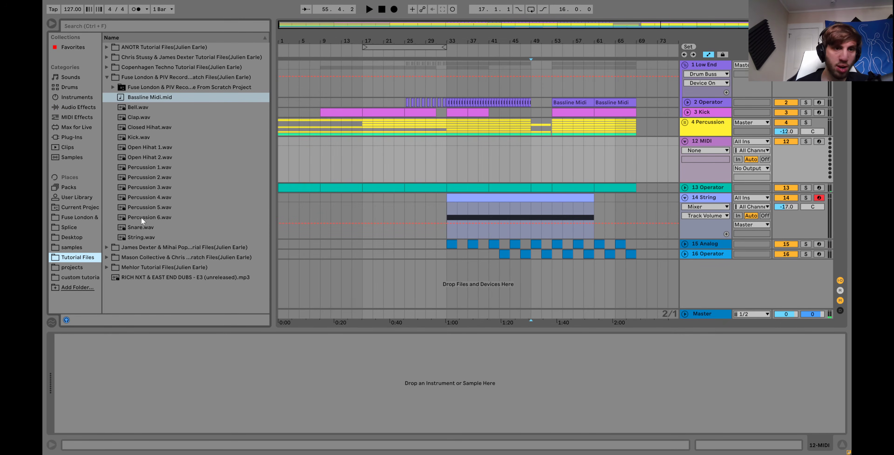
click(145, 238)
click(136, 228)
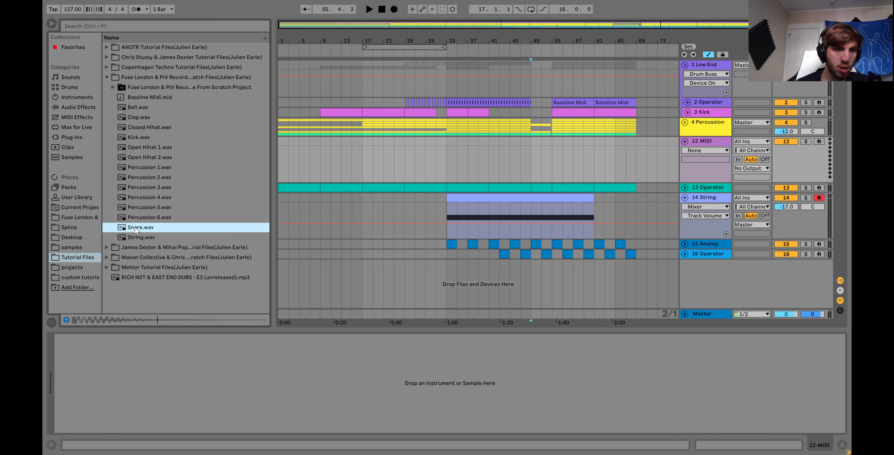
click(83, 216)
click(128, 188)
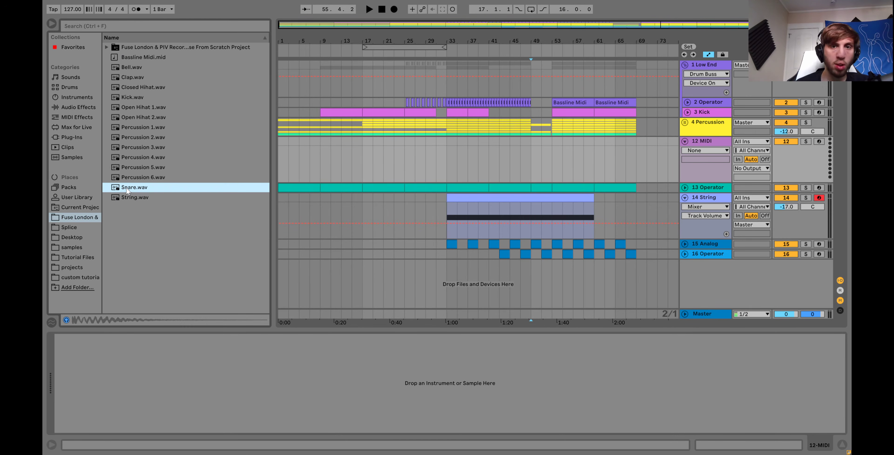
Create a four-bar Snare clip at bar 49 and add a C3 note at 1.1.2 lasting two sixteenths.
drag(587, 127, 552, 143)
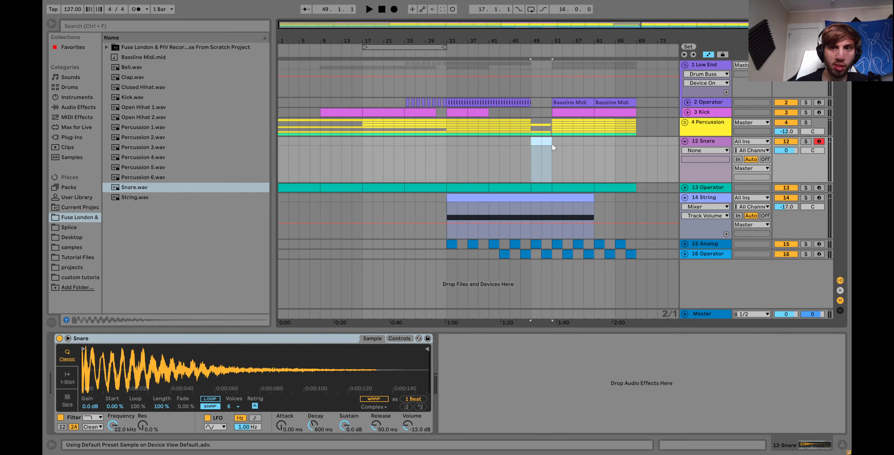
double_click(547, 150)
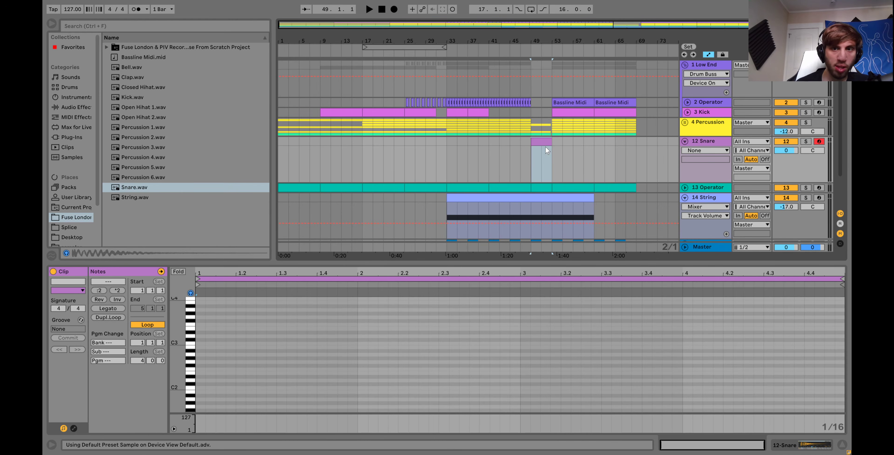
double_click(207, 343)
scroll(216, 347, down, 5)
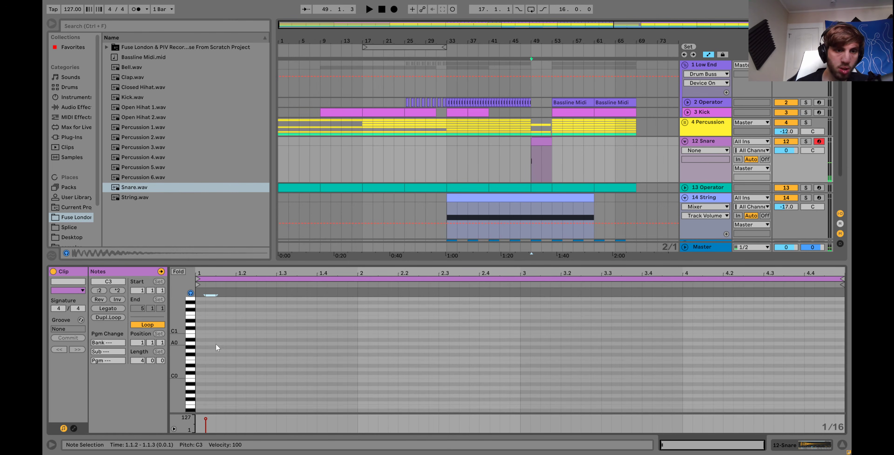
scroll(216, 347, up, 5)
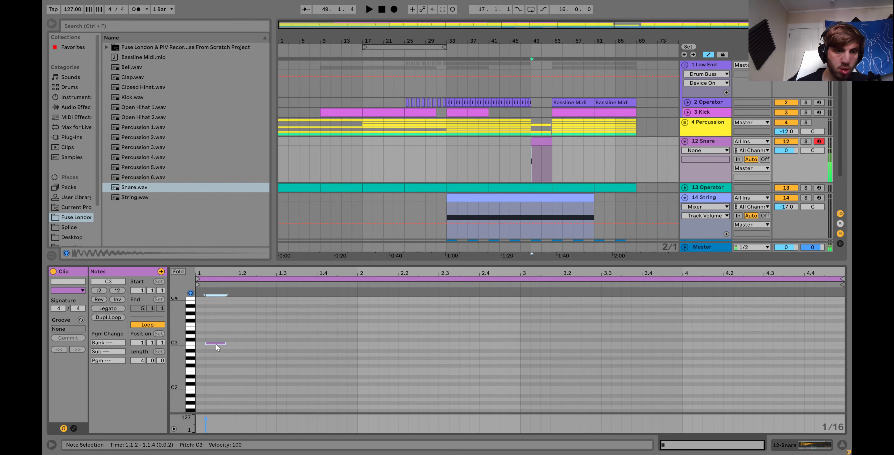
key(space)
key(space)
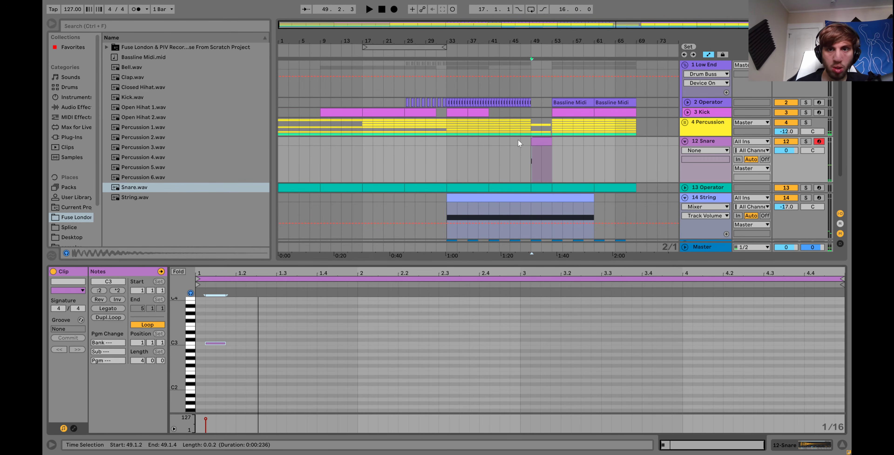
Play from bar 47 and lower the Snare track's volume to -7.8 dB.
click(519, 143)
key(space)
drag(780, 149, 779, 155)
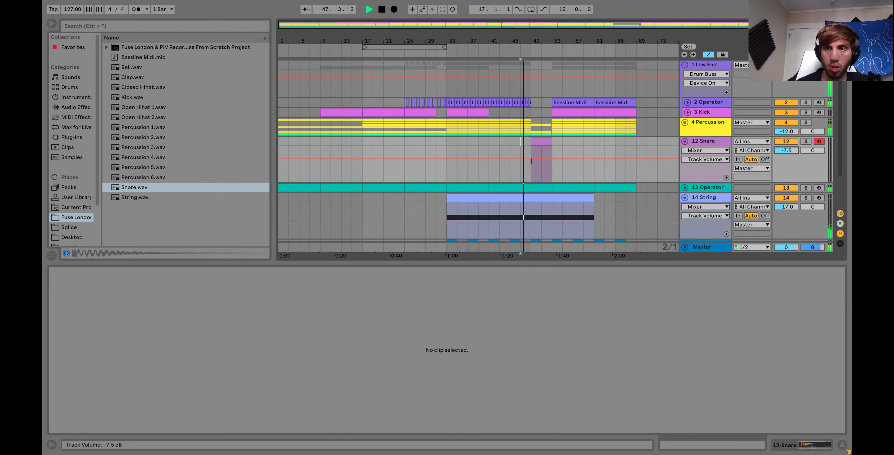
Duplicate the Snare clip's C3 note to 1.2.4 and 1.3.3, auditioning the pattern.
drag(539, 42, 504, 139)
click(504, 139)
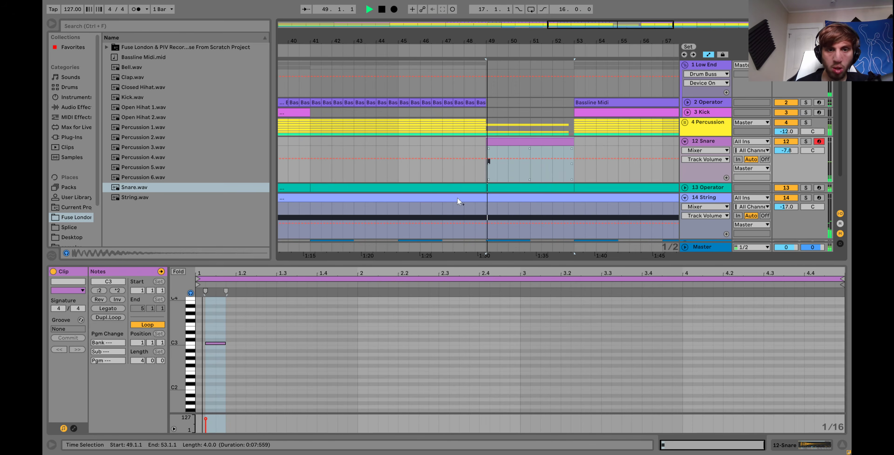
drag(217, 326, 224, 367)
key(ctrl+d)
key(Right)
key(Right)
key(Right)
key(Right)
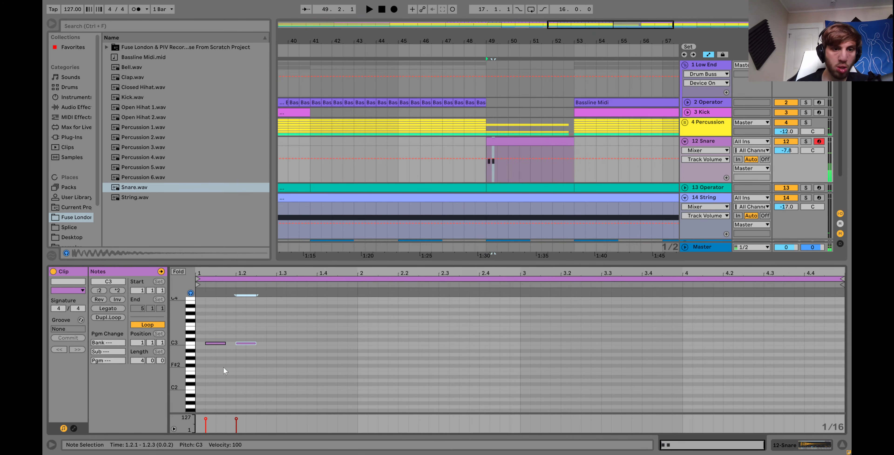
key(space)
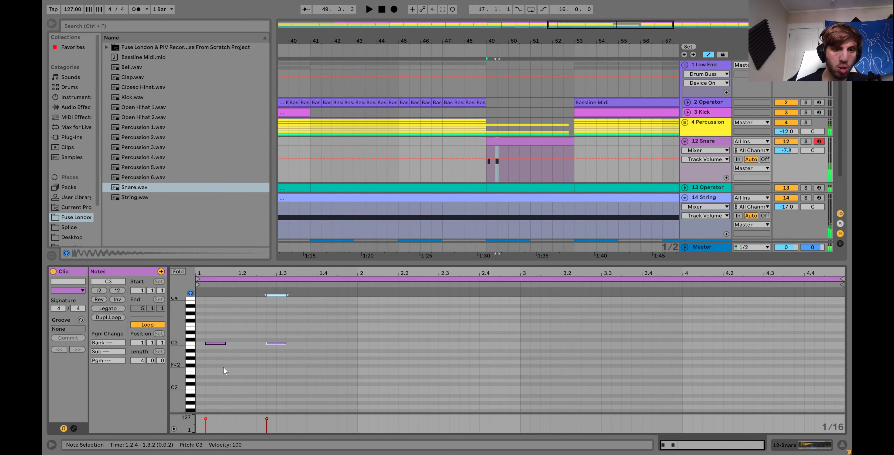
key(space)
key(space)
key(ctrl+d)
key(space)
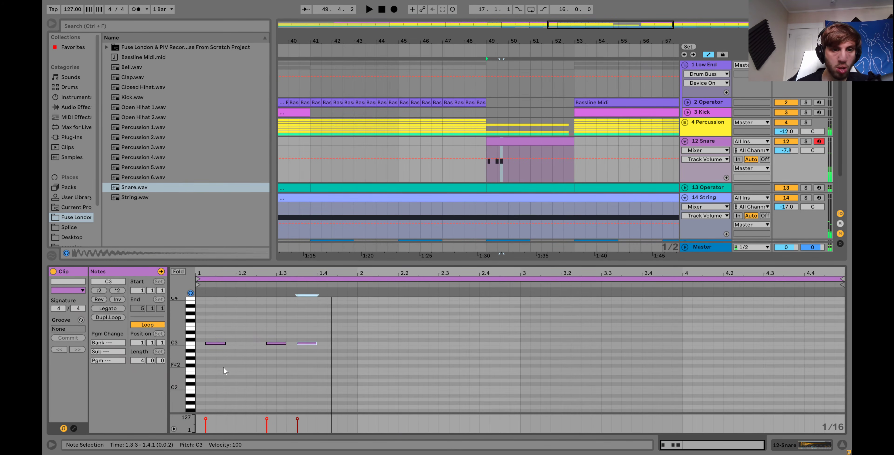
Duplicate the three snare notes into the clip's second bar, starting at 2.1.2, and play the result.
key(ctrl+a)
key(ctrl+d)
key(Right)
key(Right)
key(Right)
key(Right)
key(Right)
key(space)
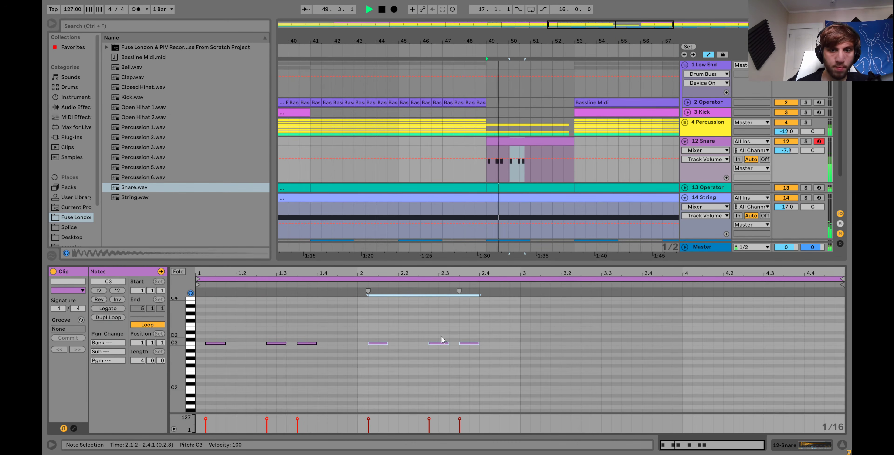
Move the middle snare note of the clip's second bar to 2.3.3 and play the clip.
click(443, 344)
key(space)
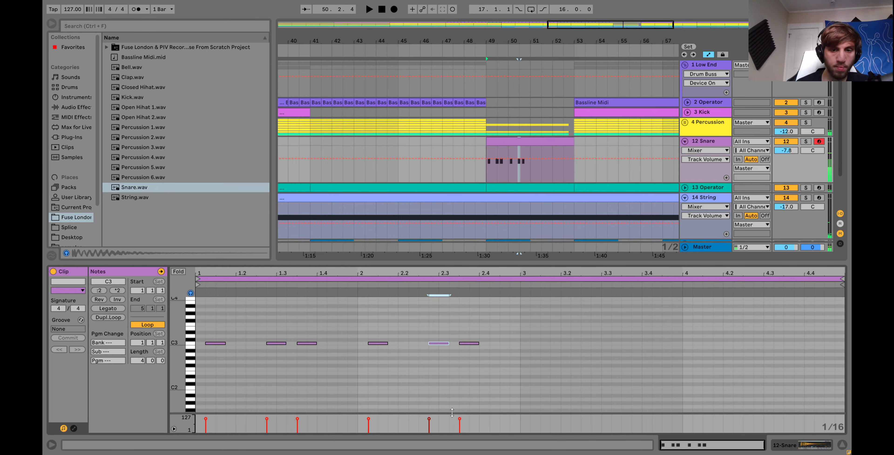
key(space)
key(Right)
key(Right)
key(Right)
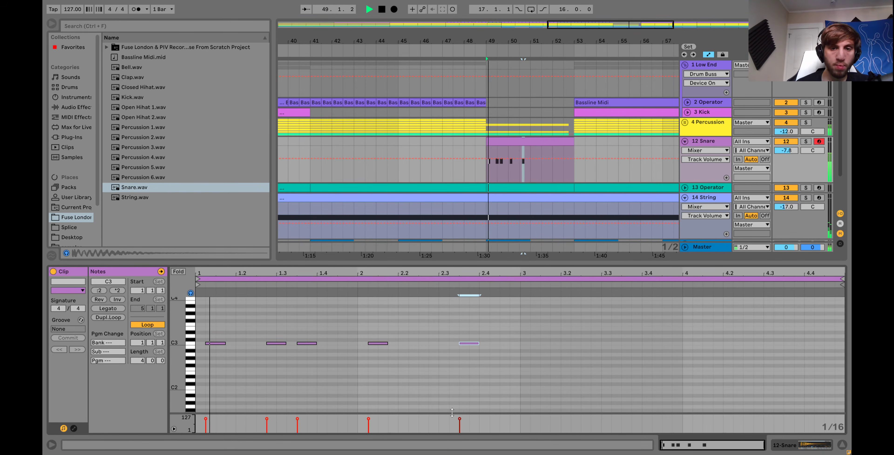
Add duplicated snare notes at 2.3.4, 2.4.3 and 2.4.4 to finish the second bar with a fill.
key(ctrl+d)
key(shift+Right)
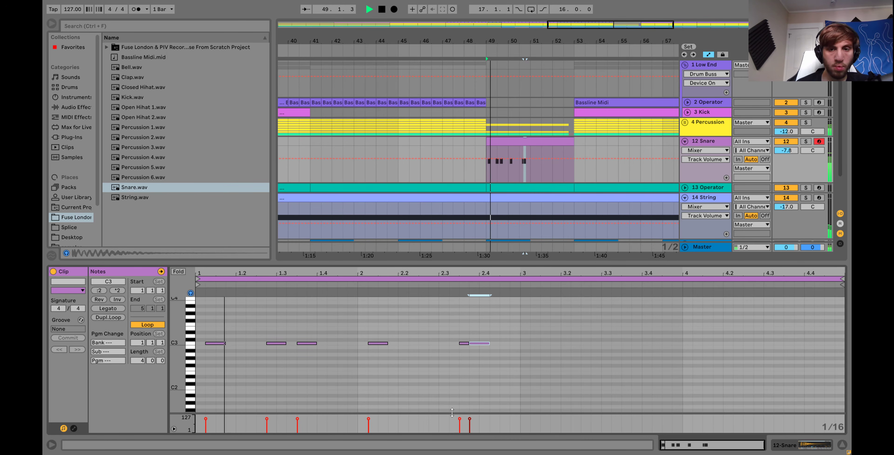
key(ctrl+d)
Duplicate the entire two-bar snare pattern into the clip's third and fourth bars.
key(ctrl+a)
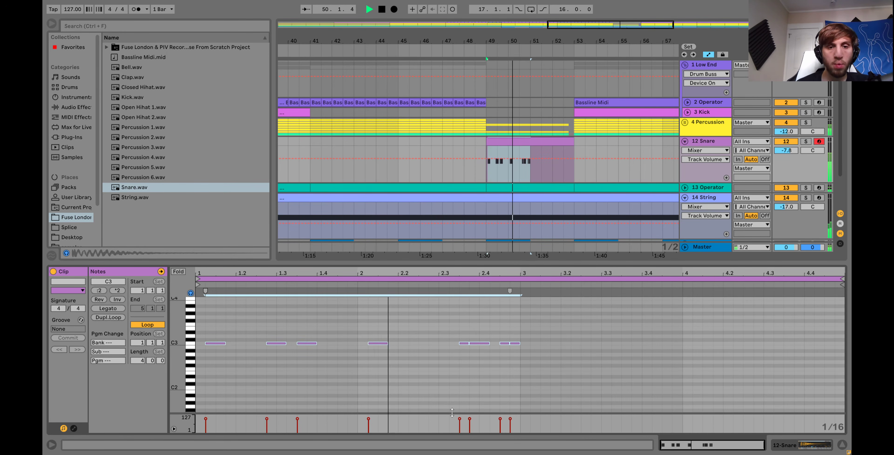
key(ctrl+d)
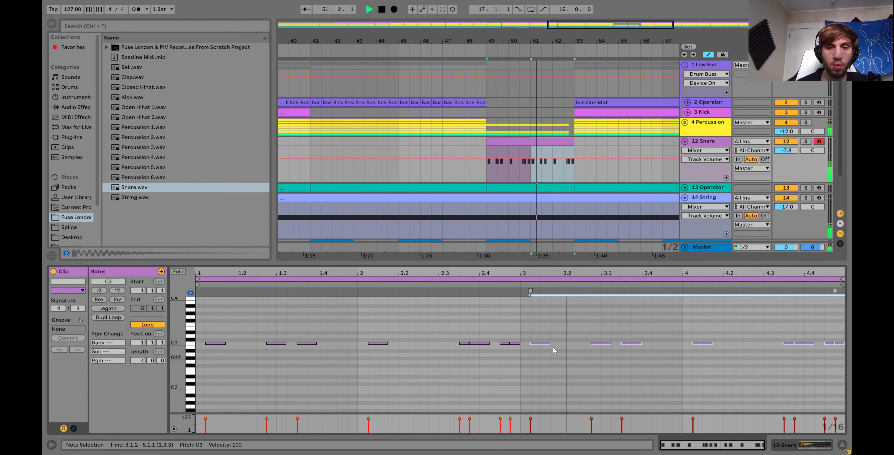
key(space)
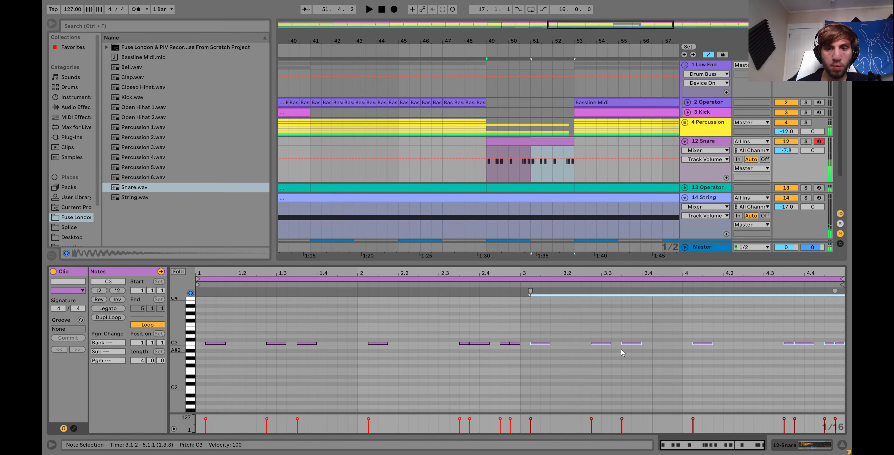
Add a C3 snare note at 3.4.4 lasting two sixteenths and play the clip.
click(706, 344)
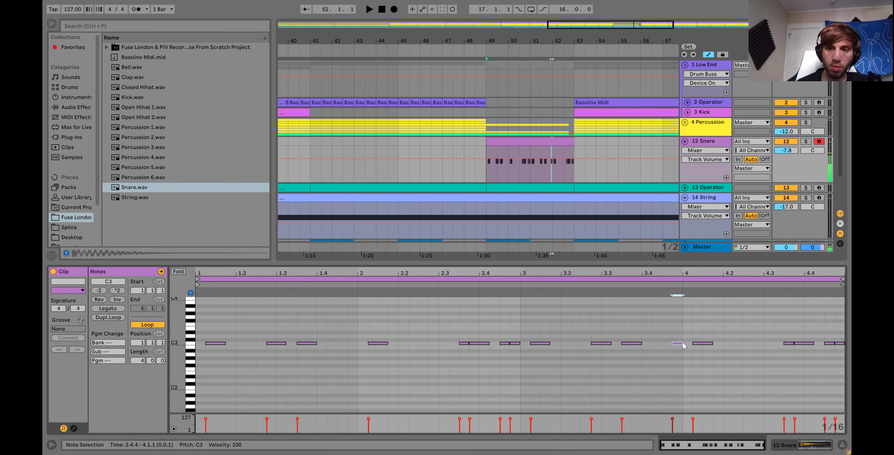
double_click(679, 344)
key(space)
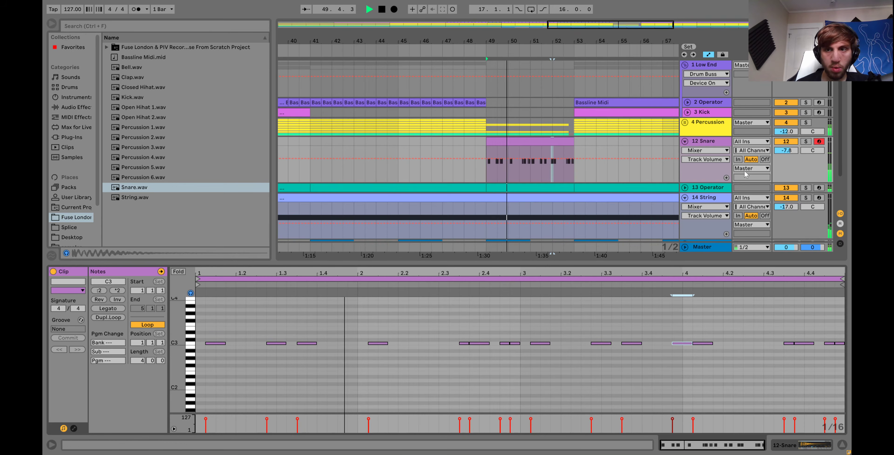
Add C3 snare notes at 4.4.1, 4.4.2 and 4.4.3, extending the last one to the clip's end.
click(685, 173)
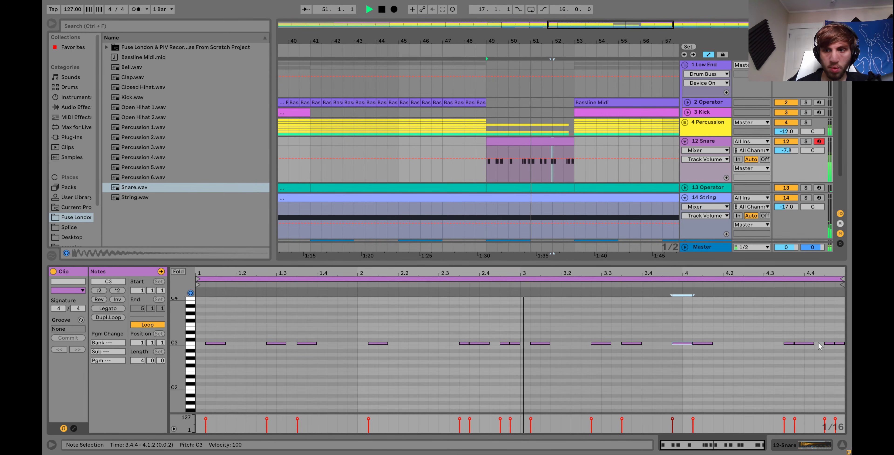
click(810, 344)
double_click(811, 343)
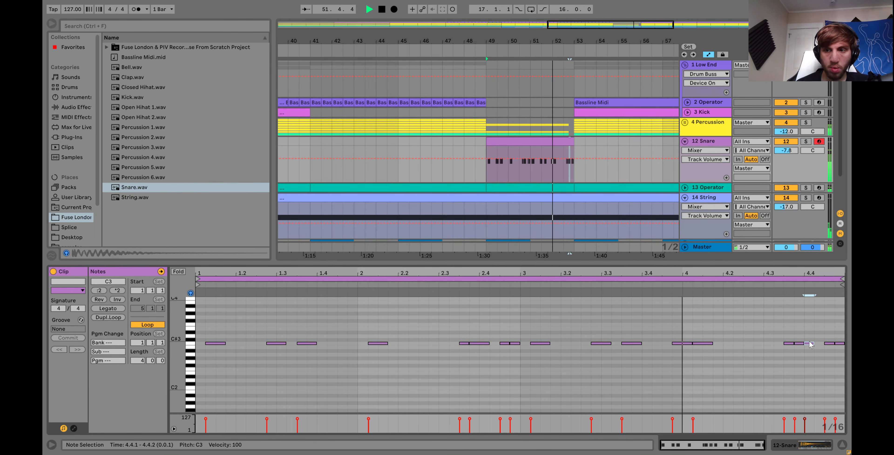
key(ctrl+d)
key(ctrl+d)
key(shift+Right)
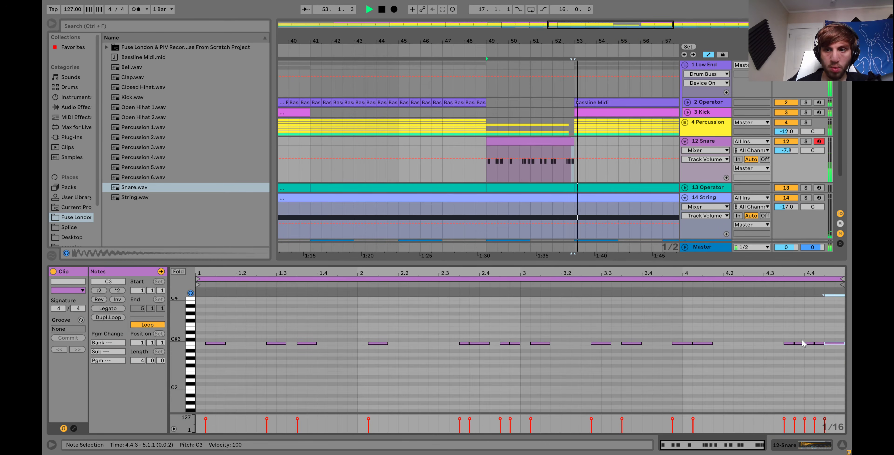
Add a C3 snare note at 4.2.4, duplicate it to 4.3.3, and play the clip.
double_click(761, 343)
key(ctrl+d)
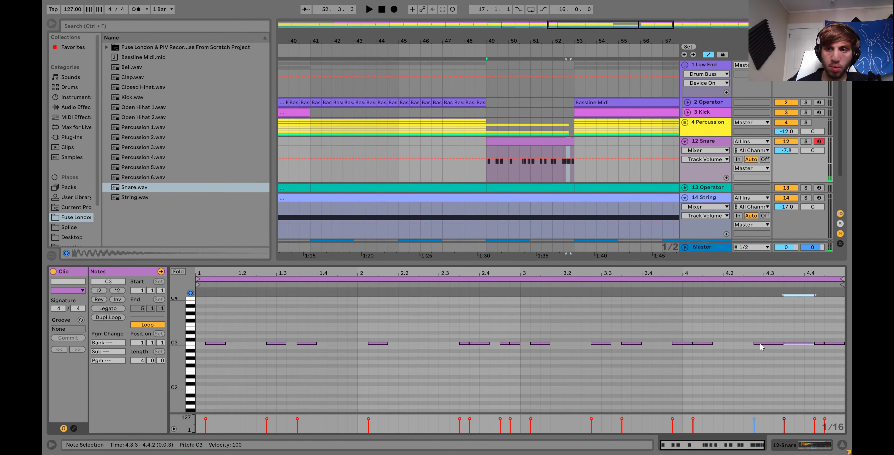
key(space)
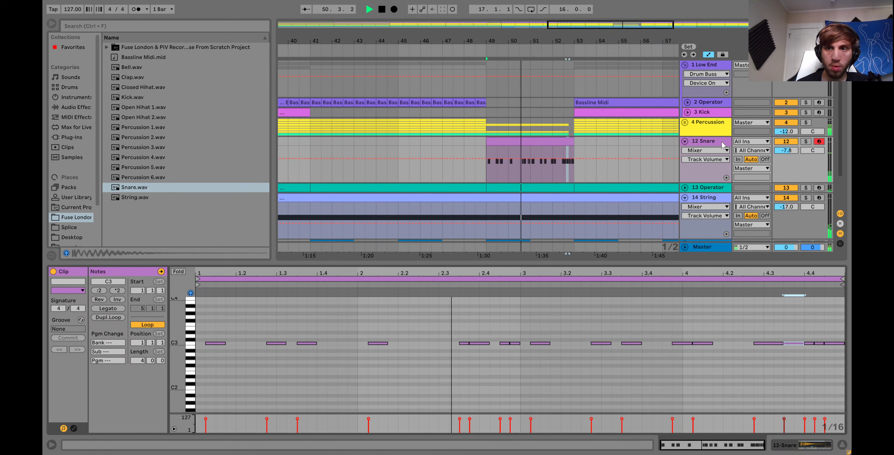
Add a Drum Buss to the Snare track and set its Crunch to 8.7 %.
click(291, 154)
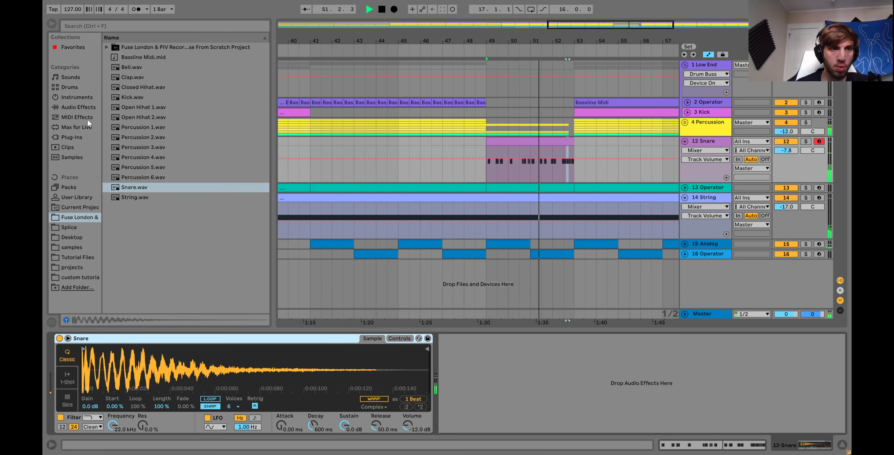
click(67, 103)
scroll(146, 190, down, 5)
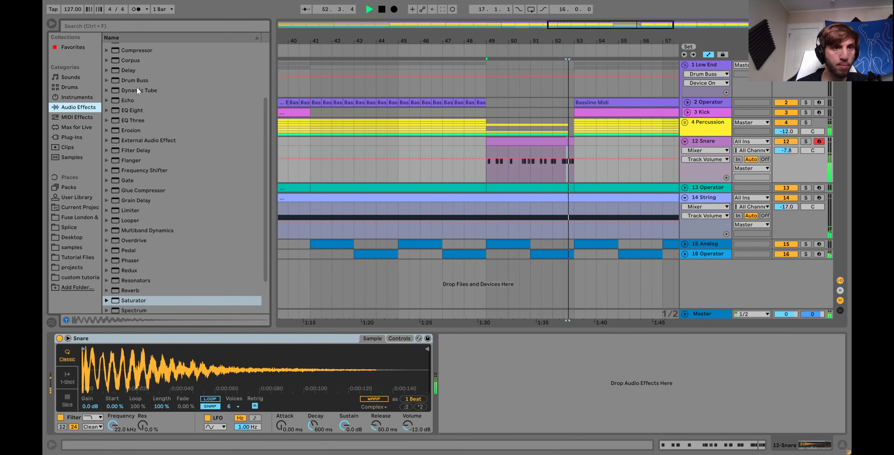
click(130, 80)
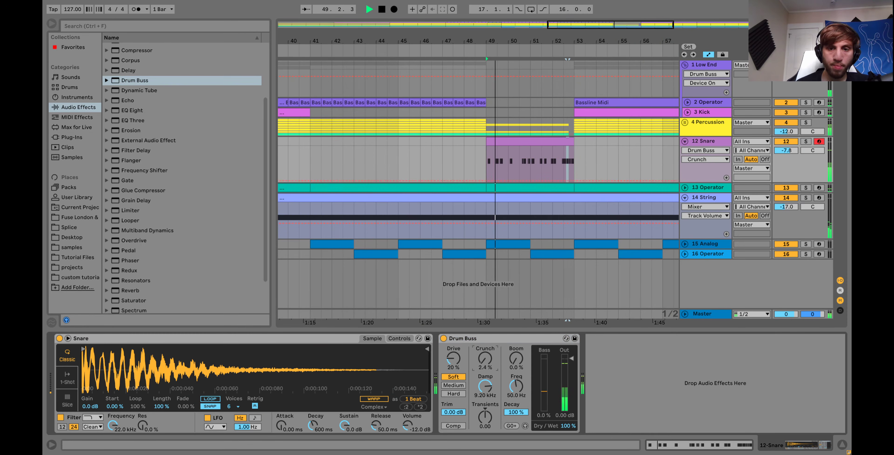
Shift the last three snare notes three sixteenths earlier, then add a C3 note at 4.4.1 lasting nearly three sixteenths.
double_click(568, 160)
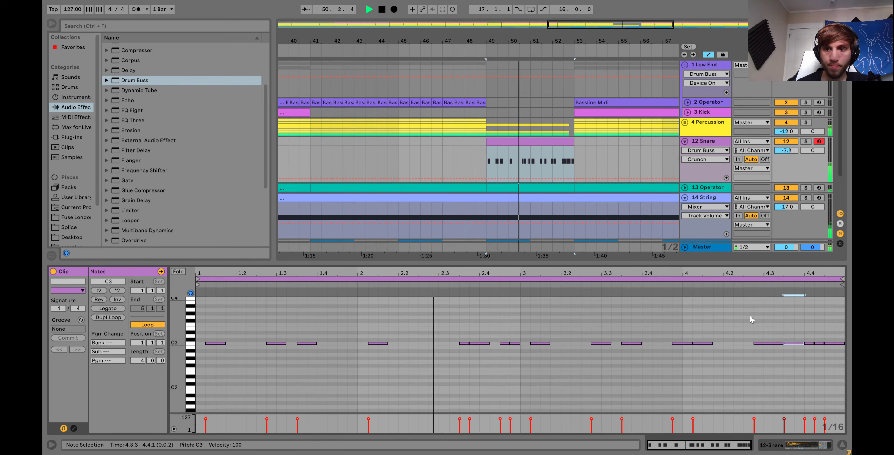
drag(805, 328, 848, 399)
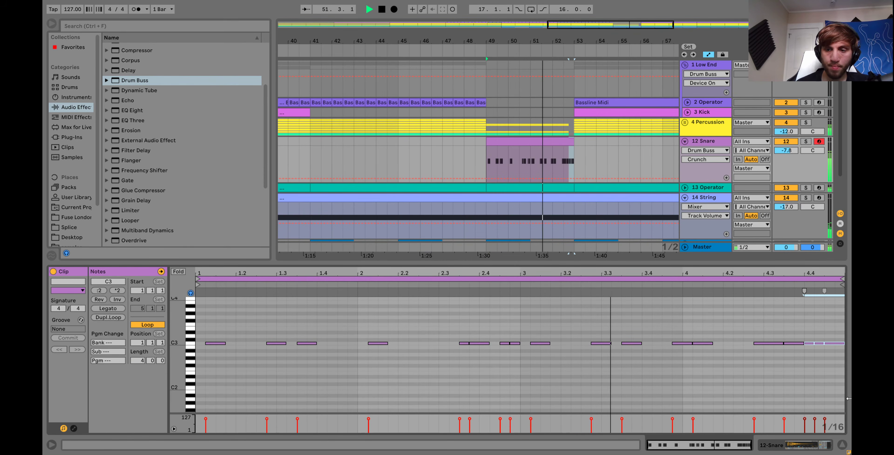
key(Left)
key(Left)
key(Left)
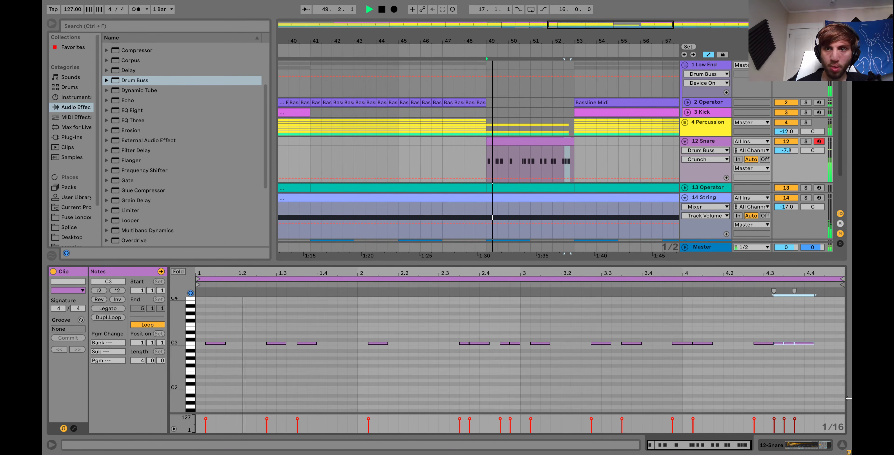
double_click(815, 343)
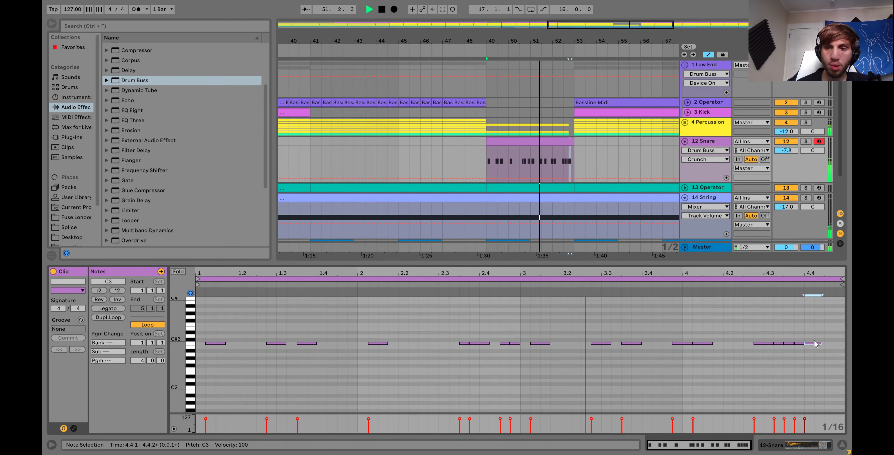
drag(812, 343, 832, 344)
Lower the Snare track's volume to -10.8 dB while the break plays.
drag(787, 155, 786, 163)
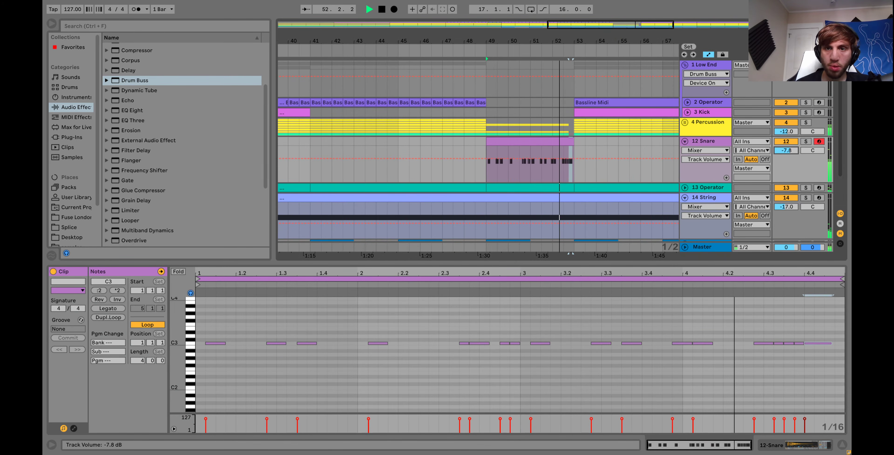
click(711, 143)
click(588, 164)
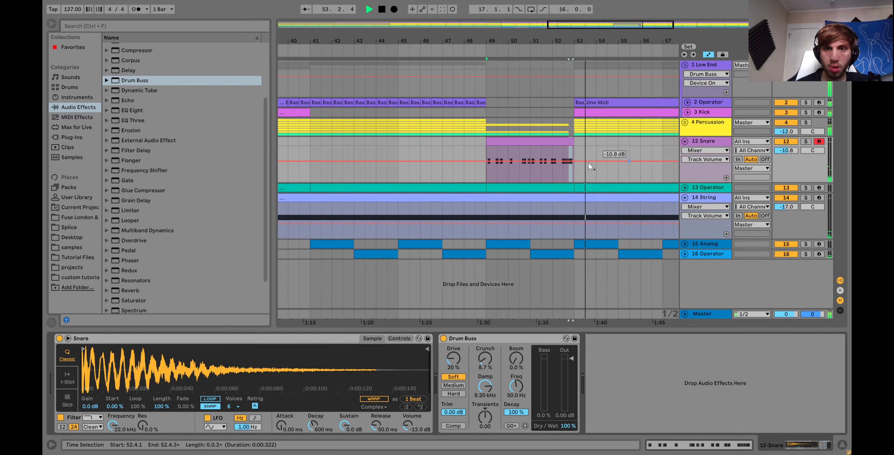
click(538, 174)
key(space)
Trim the Snare clip's end back to 52.2.3 and set the track volume to -10.9 dB during playback.
drag(574, 142, 565, 142)
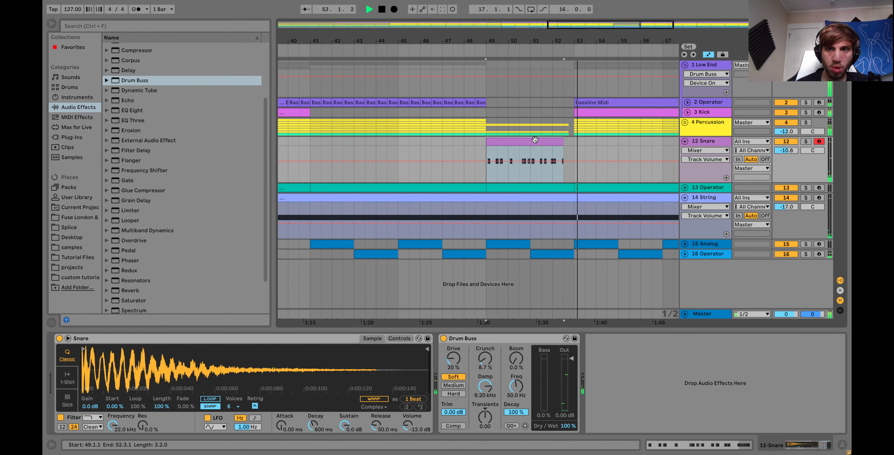
key(space)
drag(571, 40, 531, 141)
key(space)
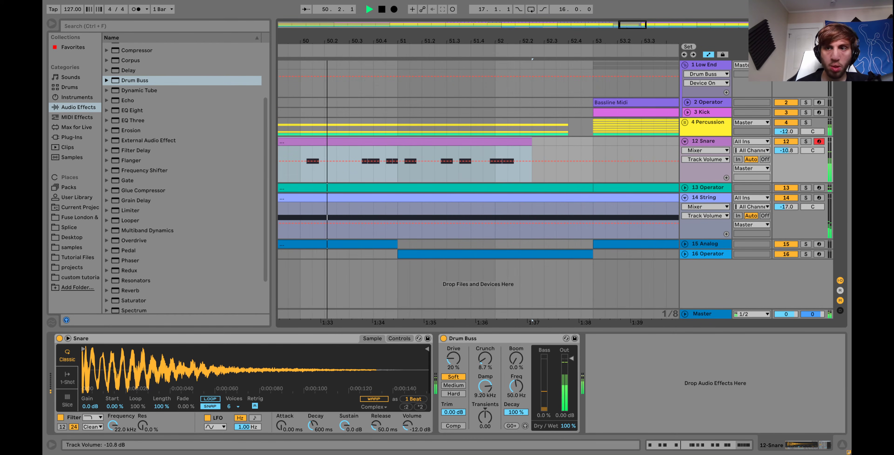
drag(786, 150, 787, 153)
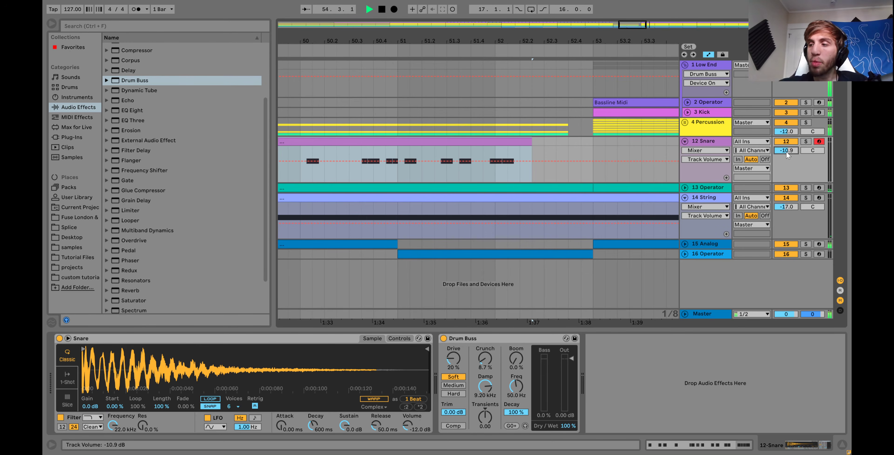
key(space)
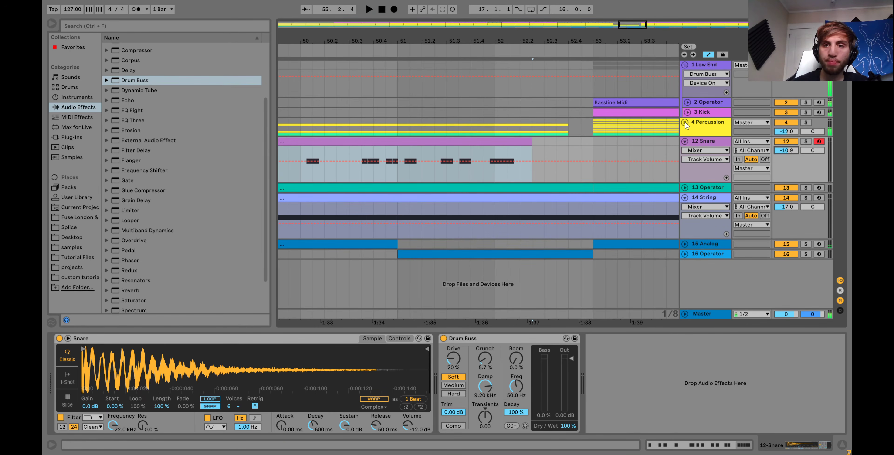
Unfold the Percussion group, extend the Clap clip before the drop to 53.1.1, and play the result.
click(685, 122)
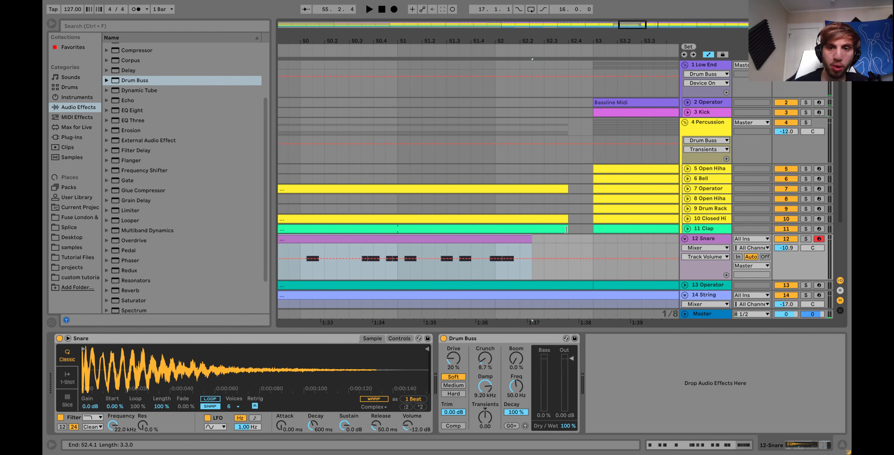
drag(566, 229, 588, 230)
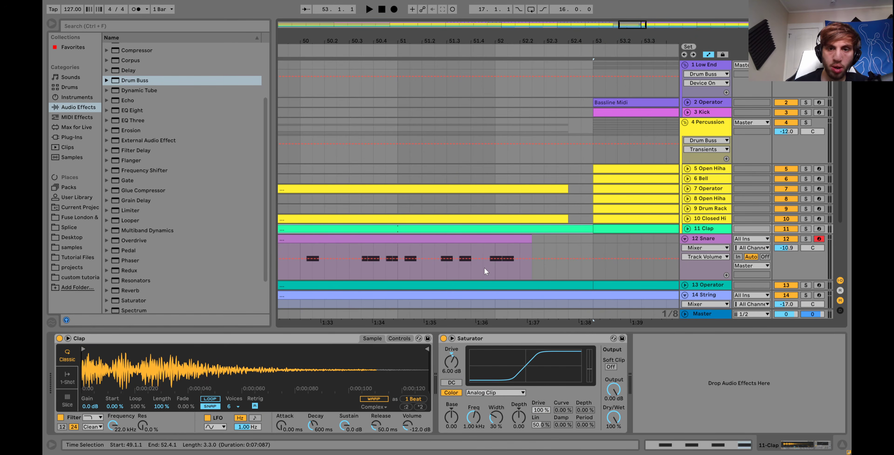
click(474, 268)
key(space)
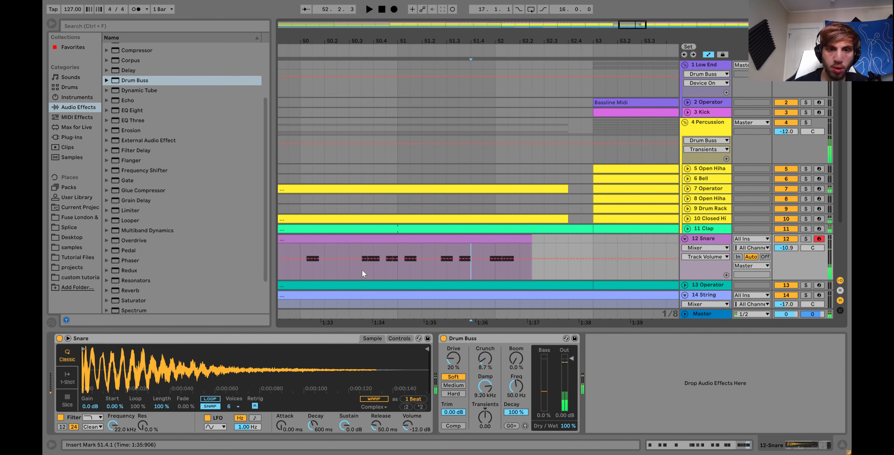
Copy the one-beat snare fragment starting at 50.3.3 to 52.3.3 and play the break.
mouse_move(362, 271)
mouse_down()
mouse_move(380, 246)
mouse_move(567, 241)
mouse_move(555, 241)
mouse_up()
click(479, 239)
key(space)
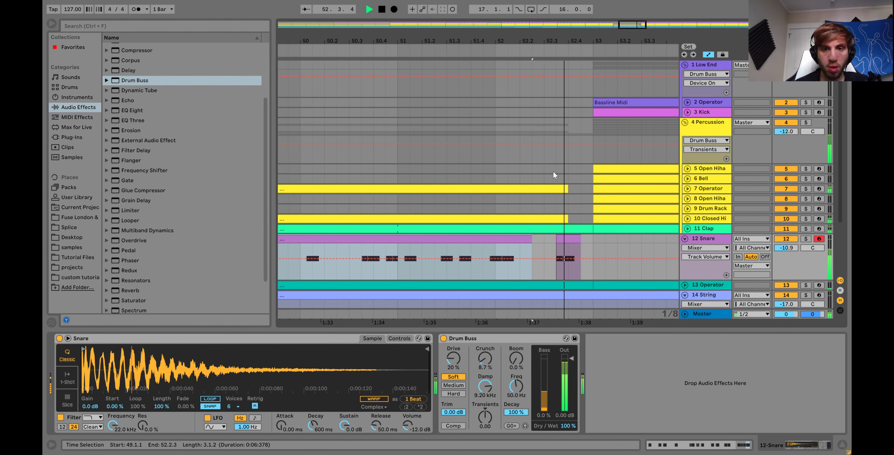
Collapse the Snare track and add a Reverb with Dry/Wet at 0 % to the Percussion group.
click(685, 239)
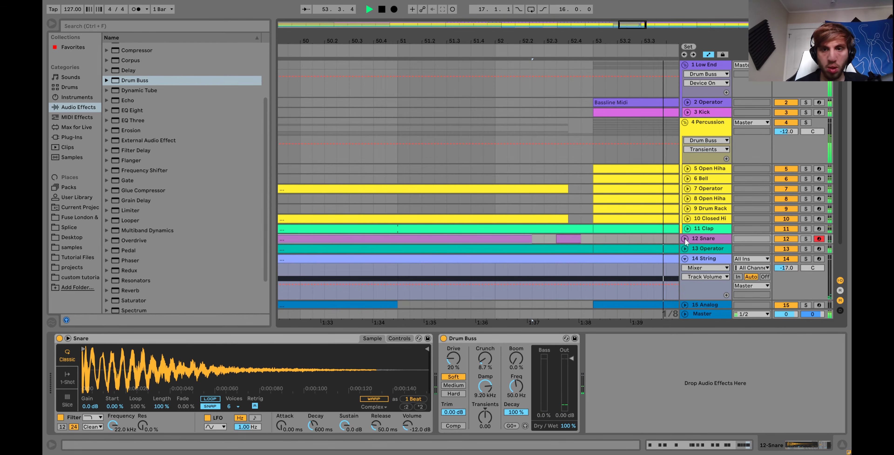
drag(534, 40, 535, 24)
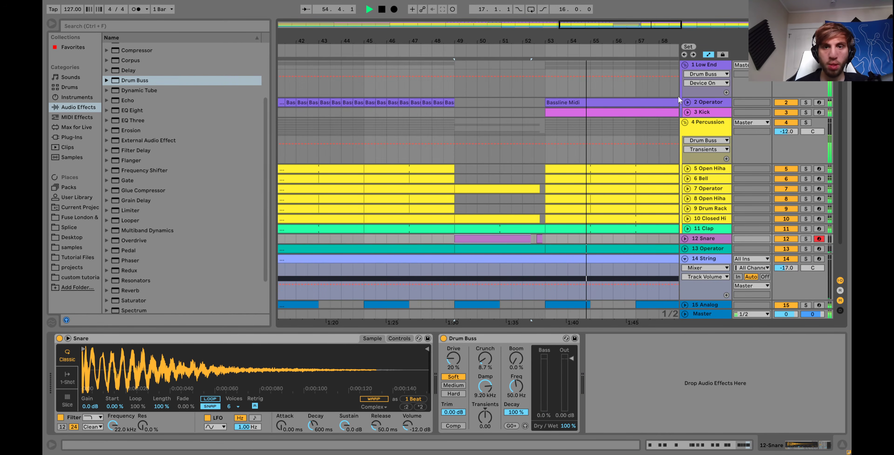
click(707, 125)
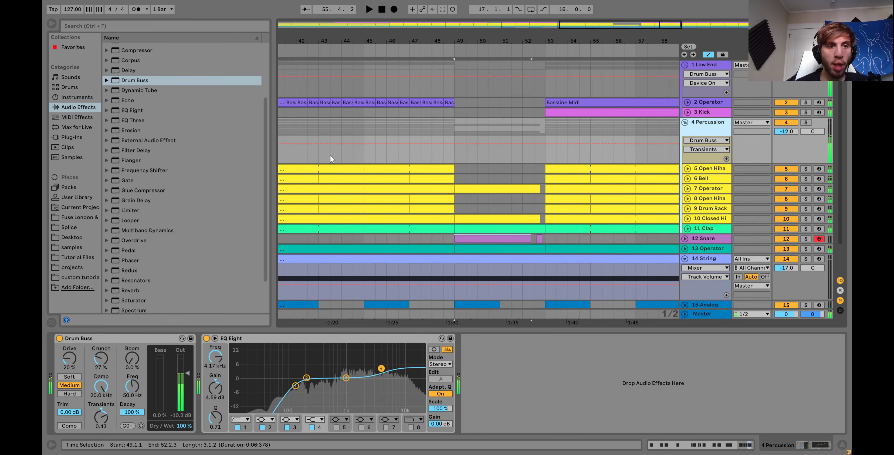
key(space)
click(130, 291)
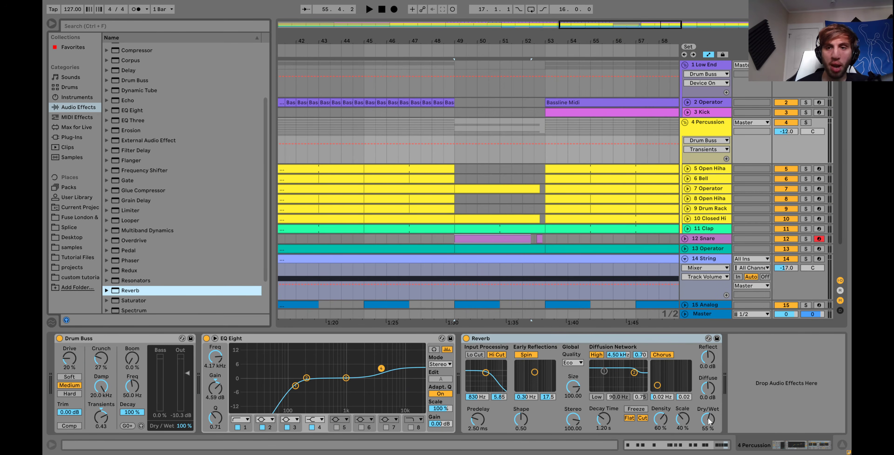
click(709, 421)
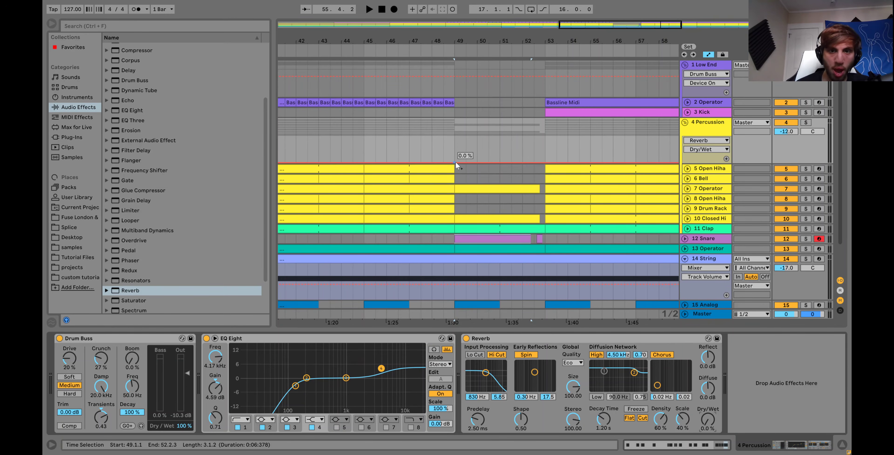
Automate the Percussion Reverb's Dry/Wet from 0 % at 49.1.1 up to about 84 % at 52.4.1, dropping straight back to 0 %.
click(456, 165)
drag(542, 43, 538, 120)
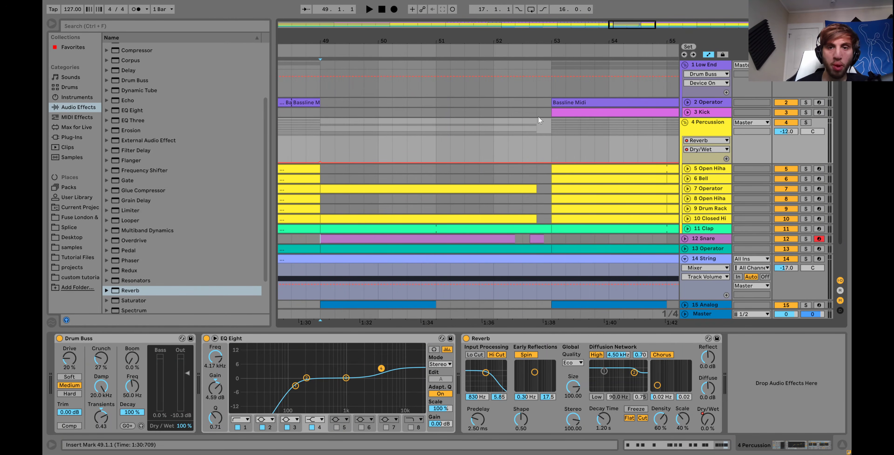
click(538, 166)
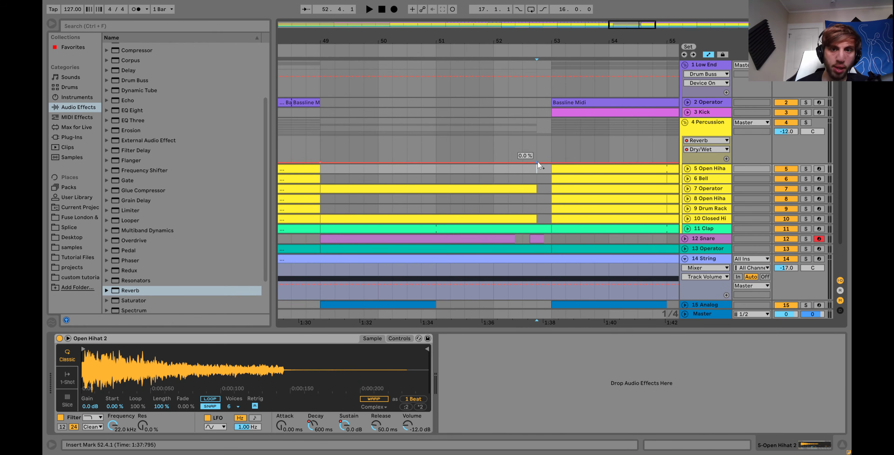
click(537, 160)
drag(537, 161, 537, 141)
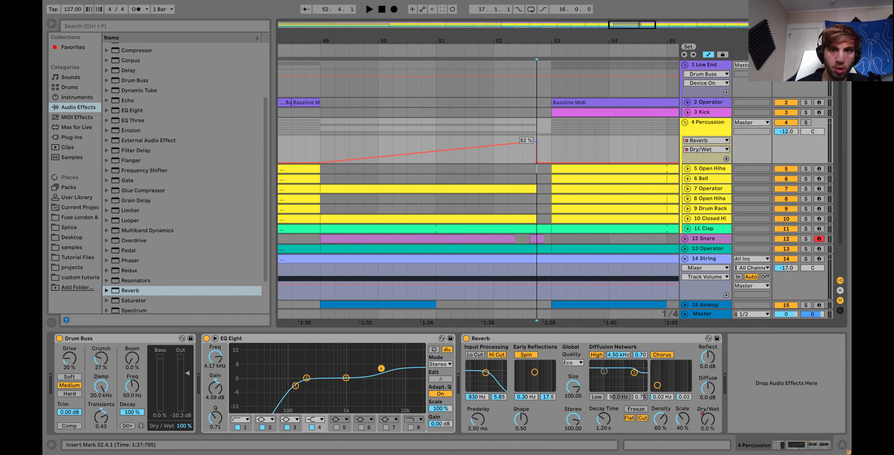
Play the break, set the Percussion Reverb's Decay Time to 1.68 s, and bring back its Dry/Wet automation.
click(310, 150)
key(space)
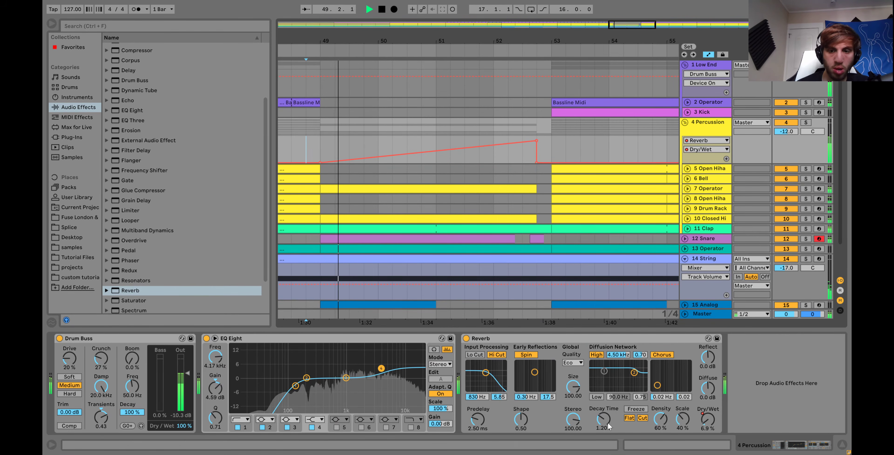
click(604, 419)
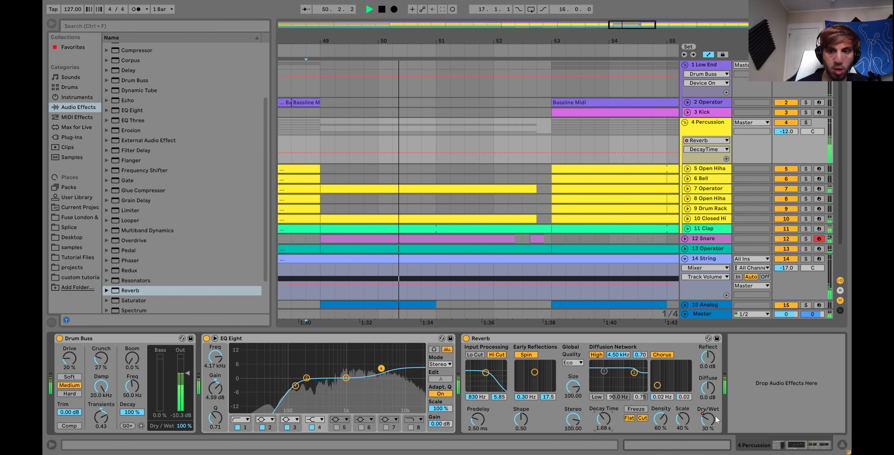
click(709, 420)
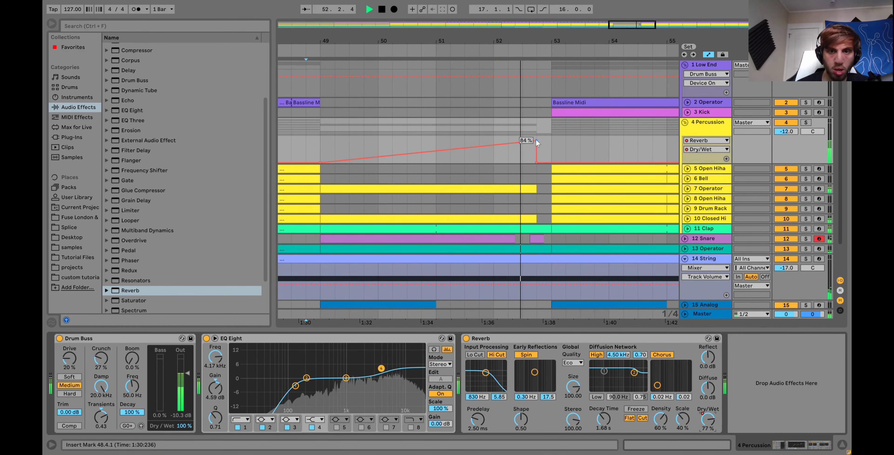
key(space)
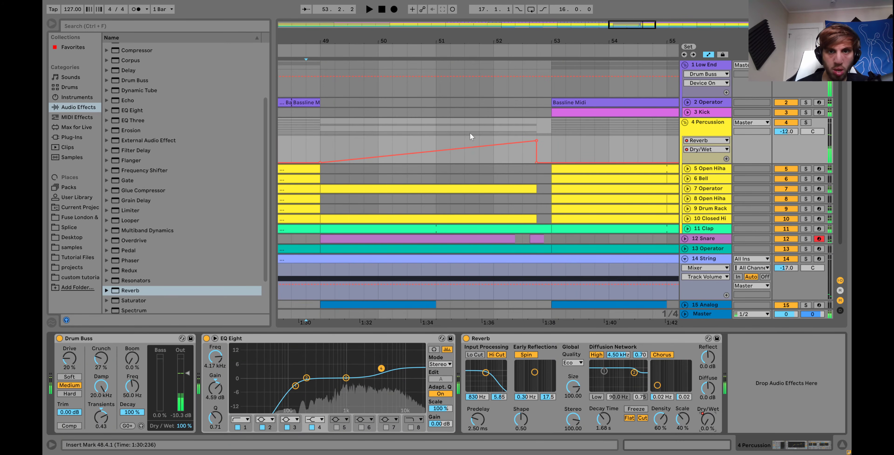
Replay the transition into the drop and move the Reverb Dry/Wet automation's peak slightly earlier than 52.4.1.
click(470, 132)
key(space)
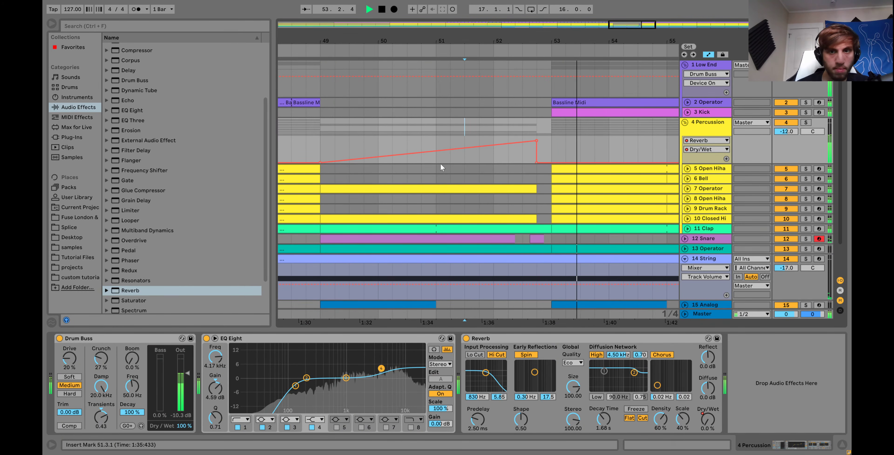
key(space)
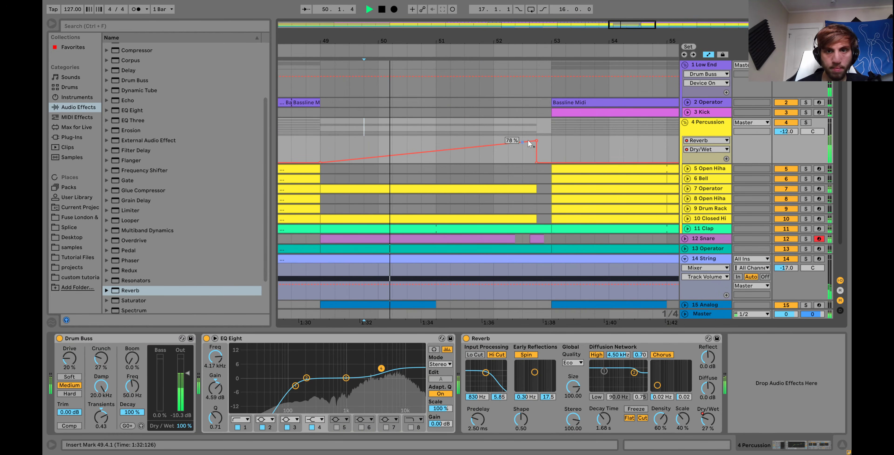
drag(537, 141, 528, 138)
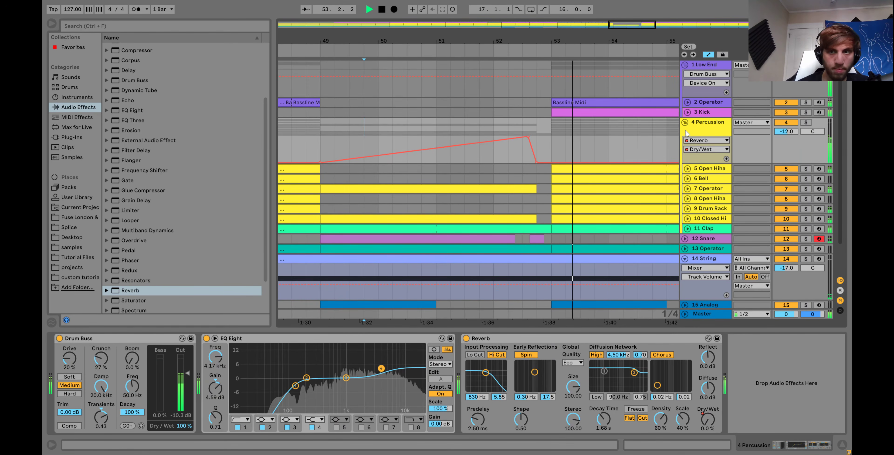
key(space)
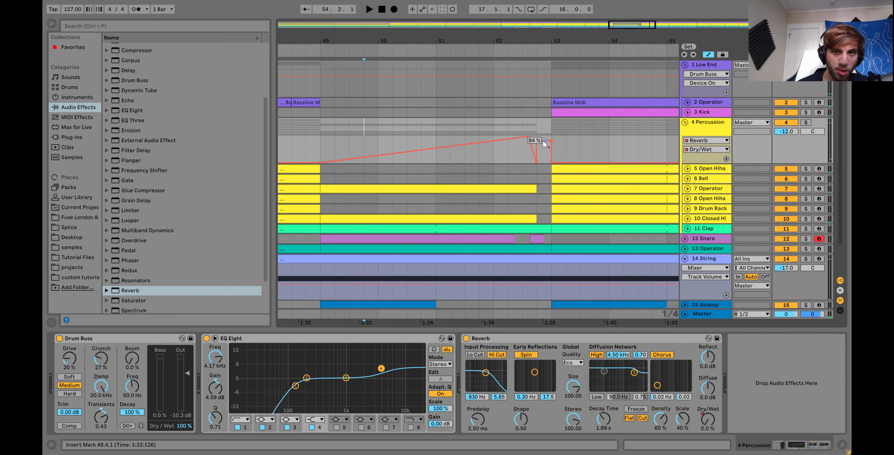
Replay the transition into the drop and nudge the Percussion Reverb's Dry/Wet automation return to 0 % just past 53.1.1.
click(507, 161)
key(space)
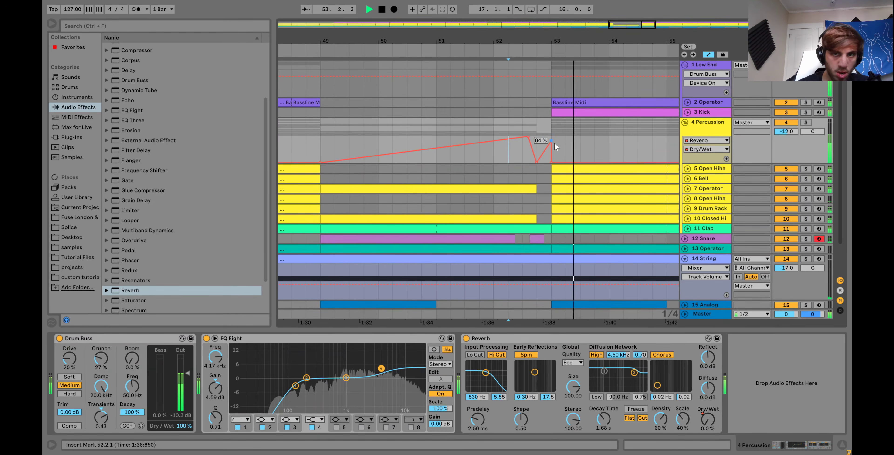
click(557, 165)
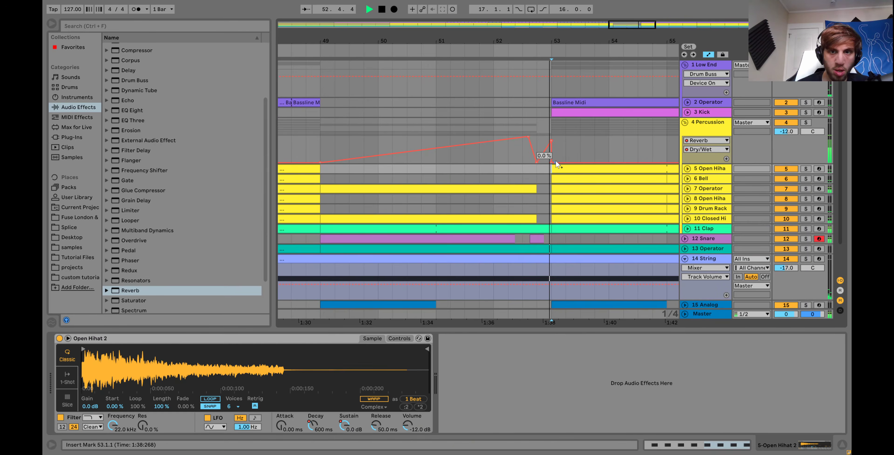
click(556, 163)
key(space)
click(512, 152)
key(space)
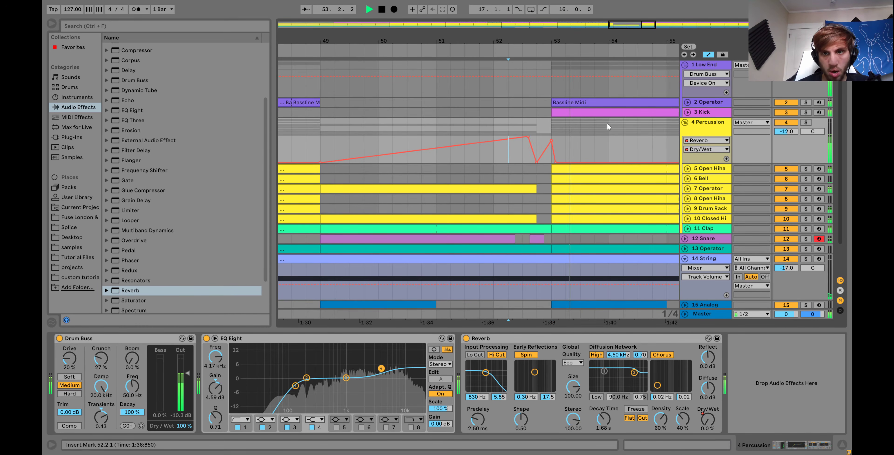
Fold the Percussion group and duplicate bars 61.1.1 to 69.1.1 of 2 Operator through 13 Operator twice, extending the arrangement to 85.1.1.
click(685, 122)
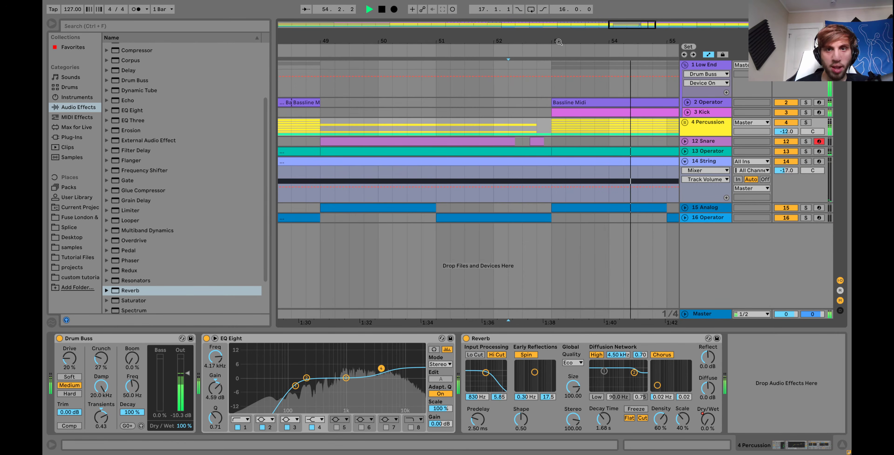
drag(556, 50, 553, 41)
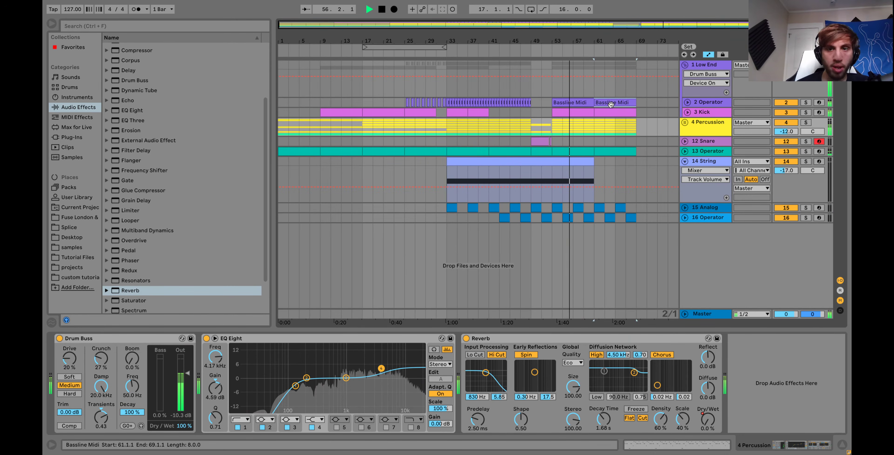
drag(610, 101, 624, 151)
key(ctrl+d)
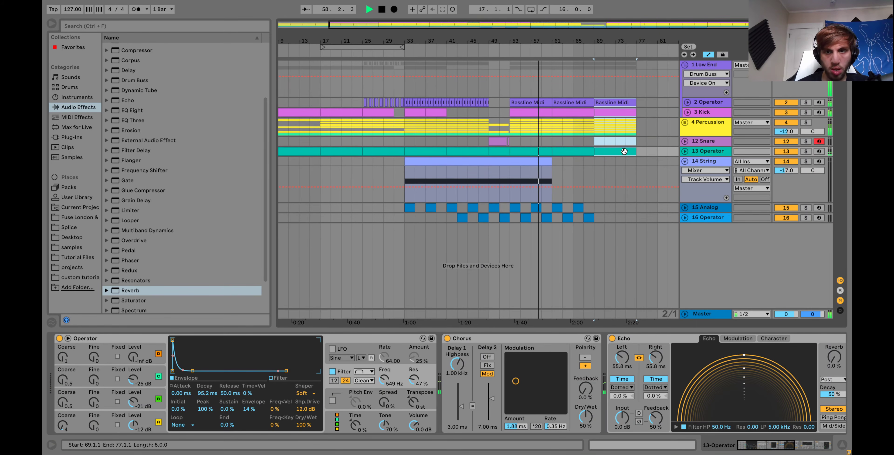
key(ctrl+d)
With envelopes locked, copy the String clip from 33.1.1 to 69.1.1 and trim the copy to end at 85.1.1.
drag(551, 161, 635, 168)
key(ctrl+shift+m)
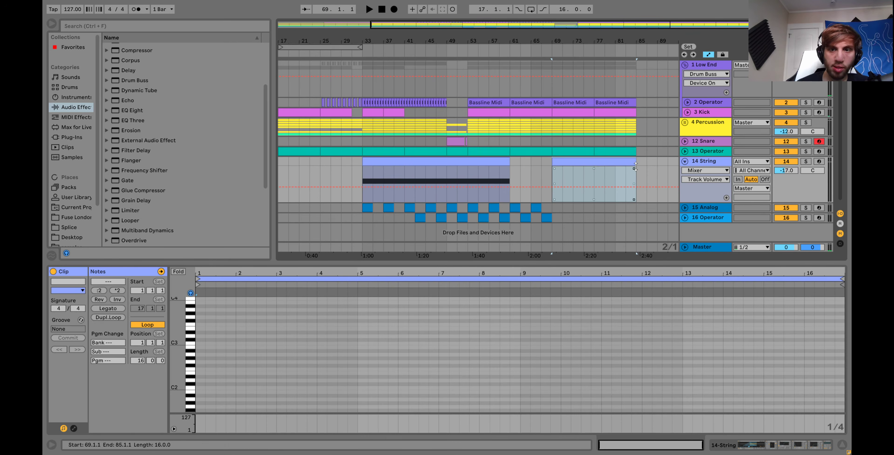
click(414, 162)
click(723, 55)
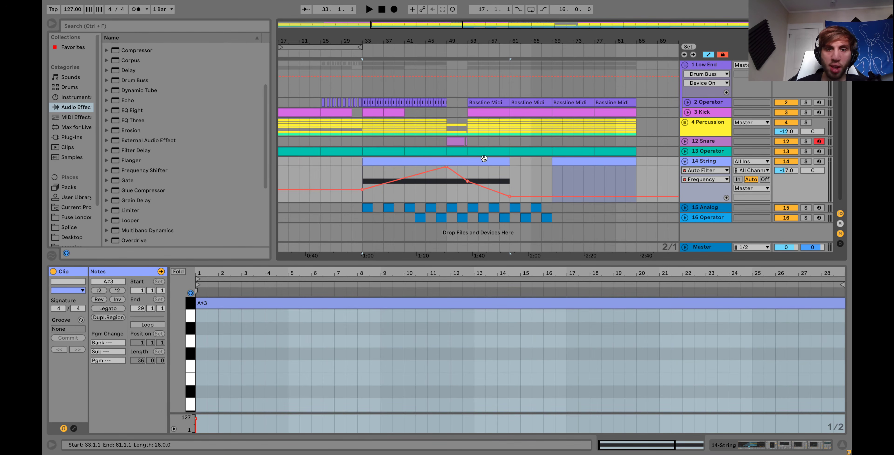
click(593, 162)
key(ctrl+v)
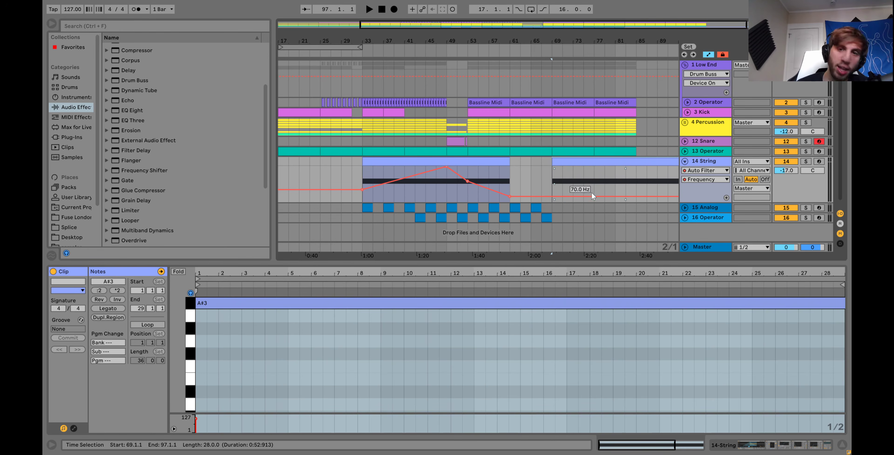
scroll(599, 190, right, 2)
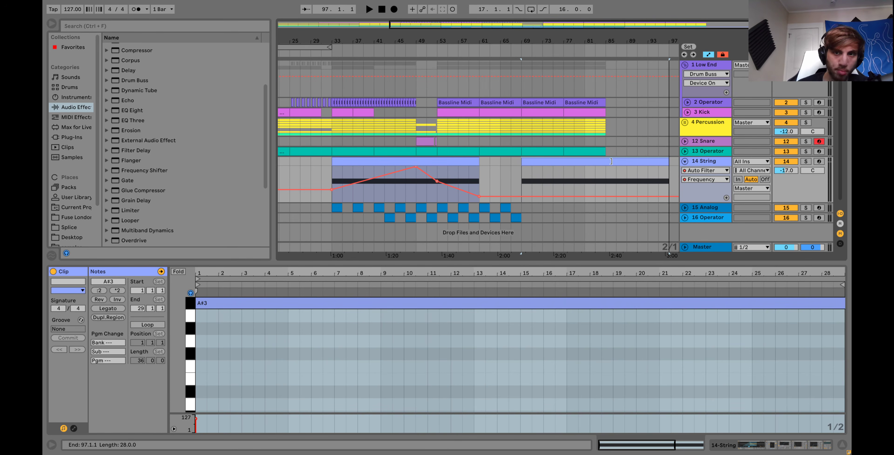
drag(611, 162, 603, 162)
Automate the String Auto Filter Frequency to rise from about bar 67 through 69.1.1 up to about 1.84 kHz near bar 79.
click(539, 192)
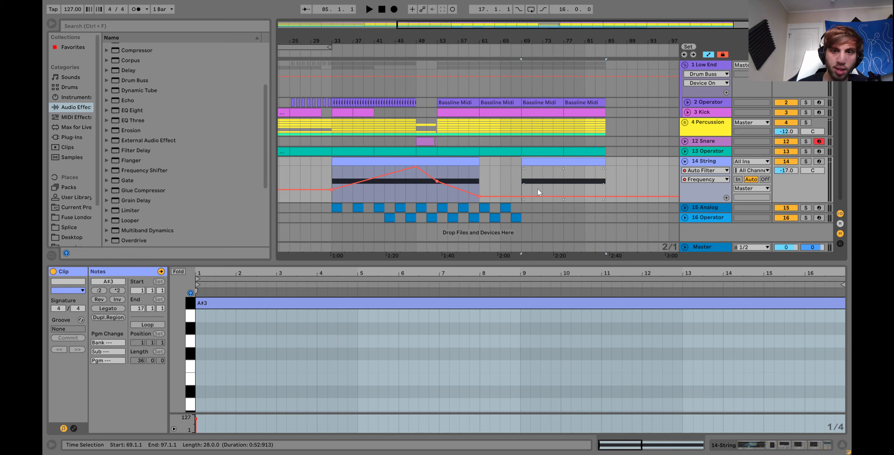
click(521, 197)
key(space)
drag(575, 197, 575, 179)
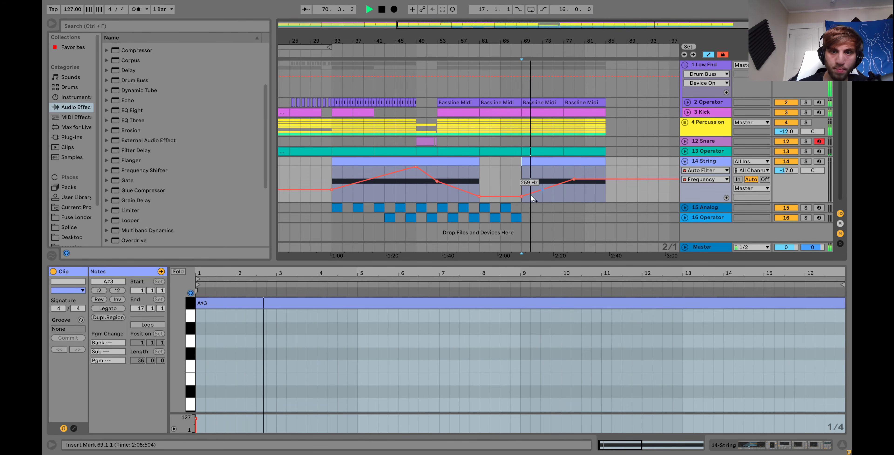
drag(532, 198, 511, 197)
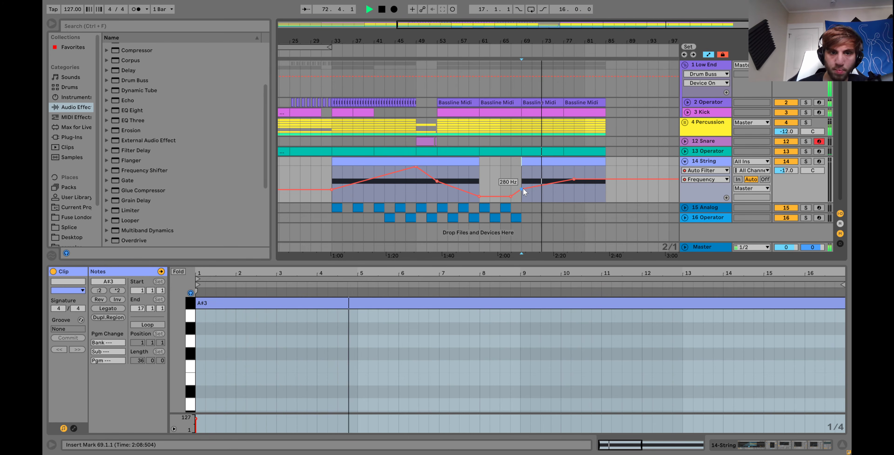
Replace the long A#3 note in the String clip at 69.1.1 with a new one extended across all 16 bars using Legato.
click(535, 162)
key(space)
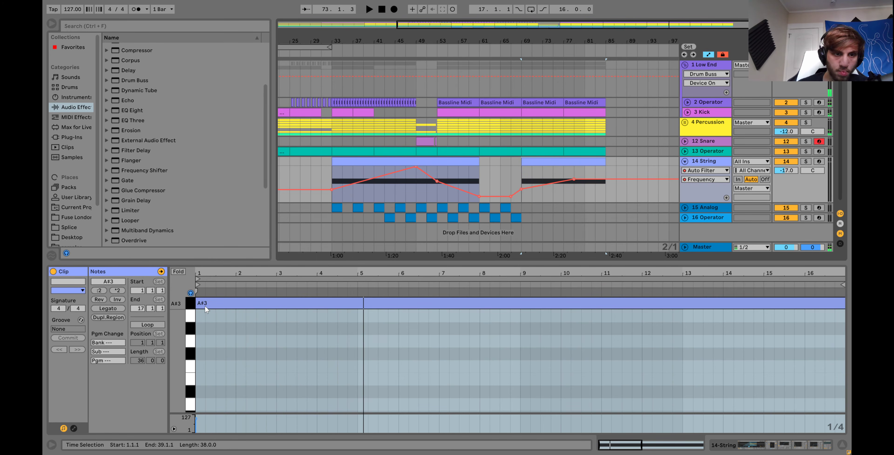
double_click(205, 306)
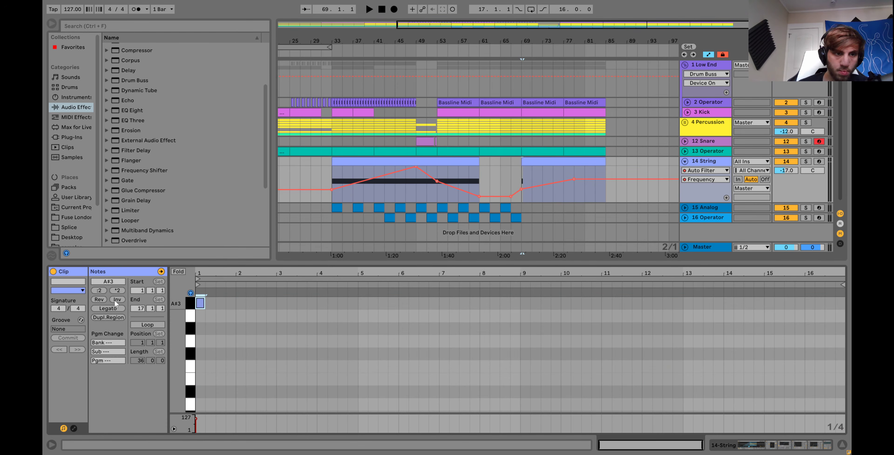
click(112, 309)
Play from 69.1.1 and raise the String Auto Filter Frequency automation points at 69.1.1 and near bar 79.
key(space)
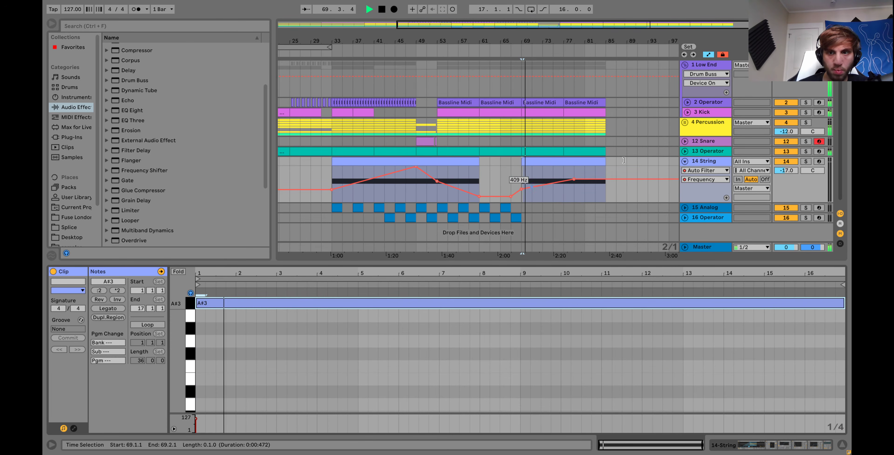
key(shift+Tab)
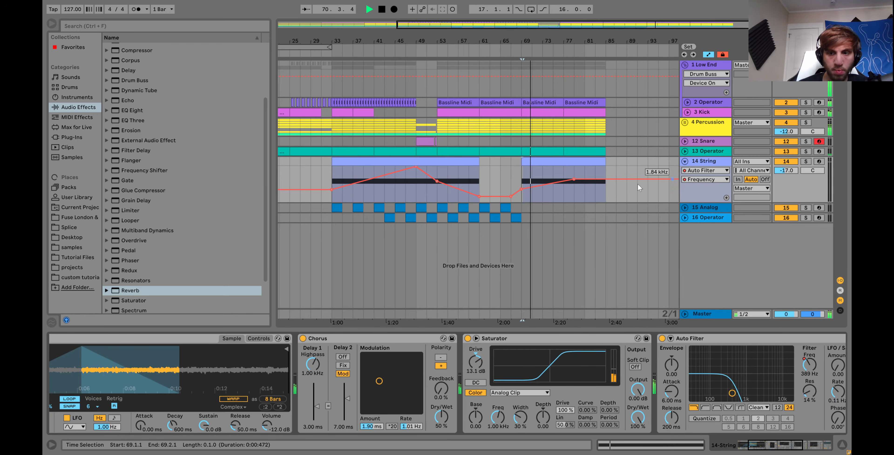
mouse_move(522, 188)
mouse_down()
mouse_move(574, 178)
mouse_move(574, 170)
mouse_up()
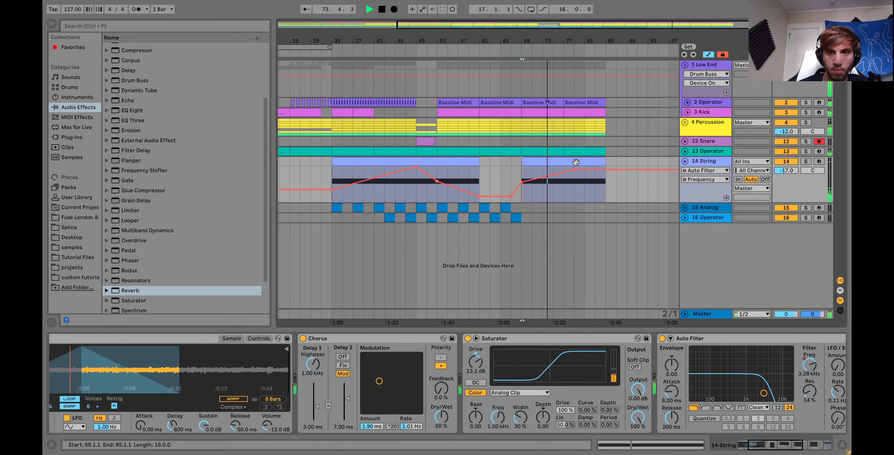
click(575, 171)
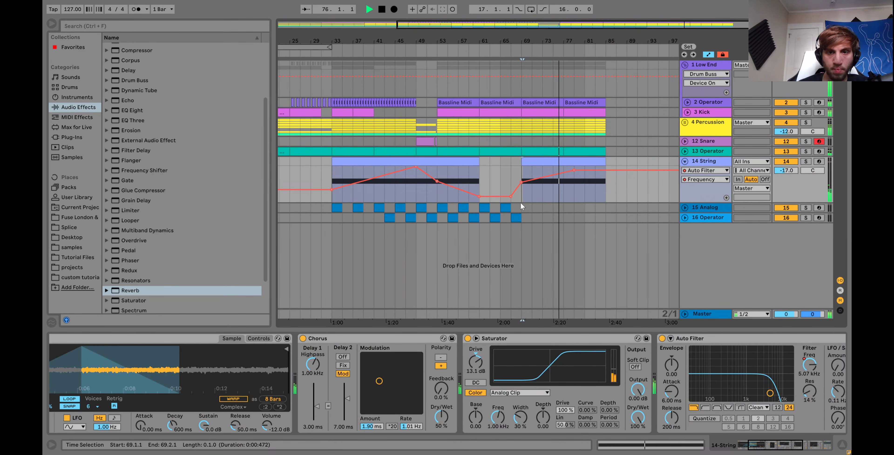
Unfold the Analog track and paste copies of its last two clips starting at 77.1.1.
click(569, 207)
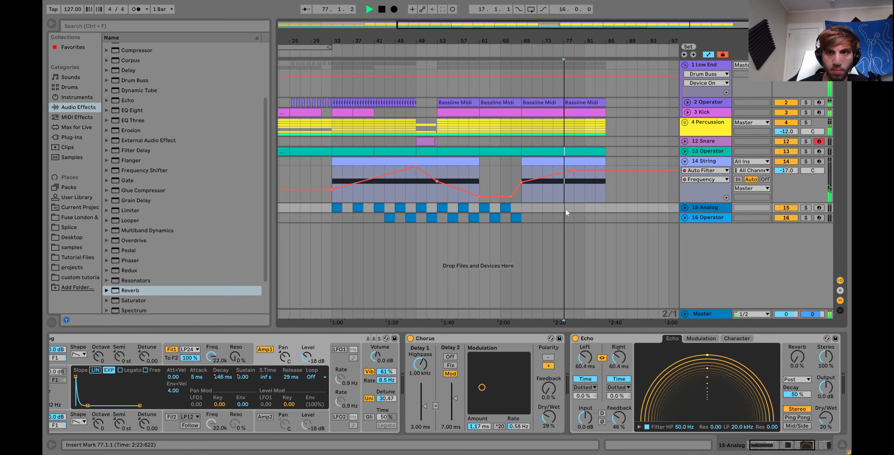
key(ctrl+v)
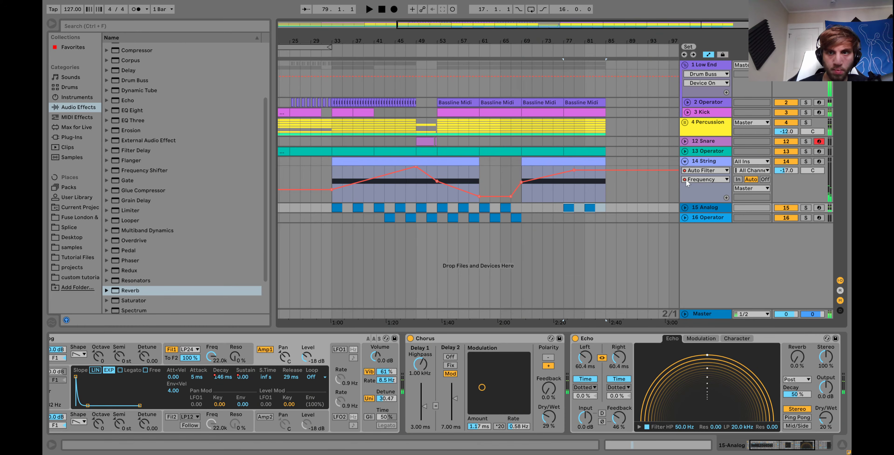
click(685, 208)
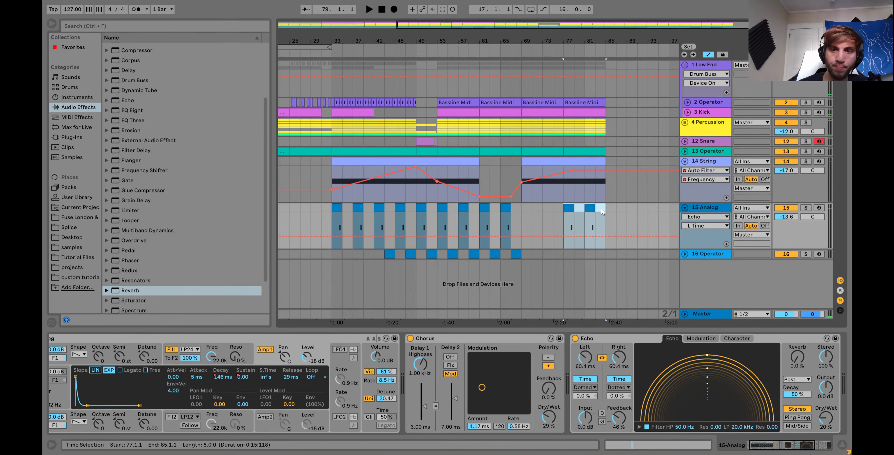
key(Delete)
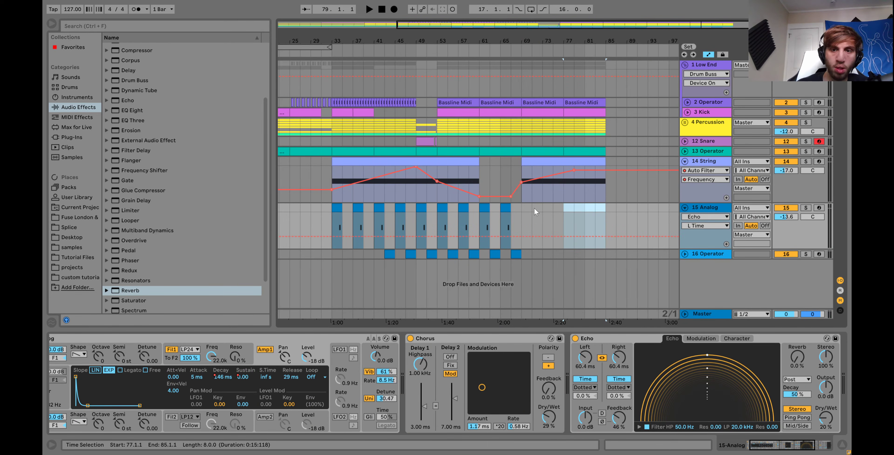
click(484, 209)
click(563, 210)
key(ctrl+v)
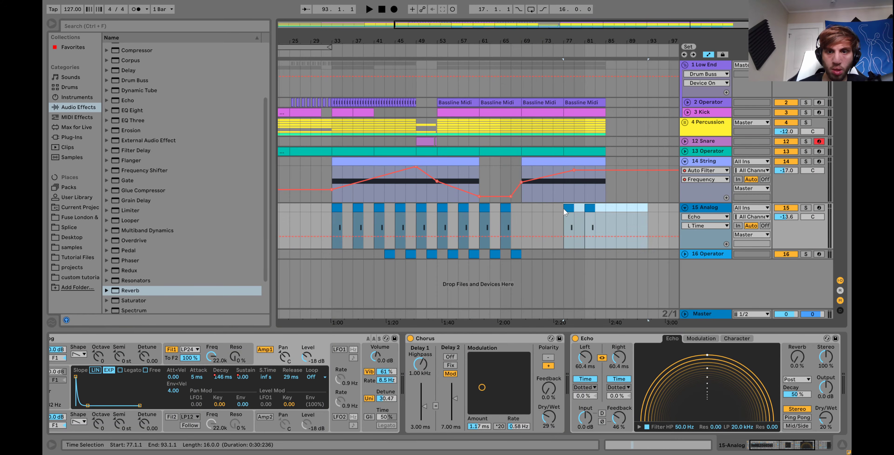
In the Analog clip at 77.1.1, raise the first note to A#3, shorten it, and start a longer A#2 note right after it at 2.3.2.
double_click(568, 210)
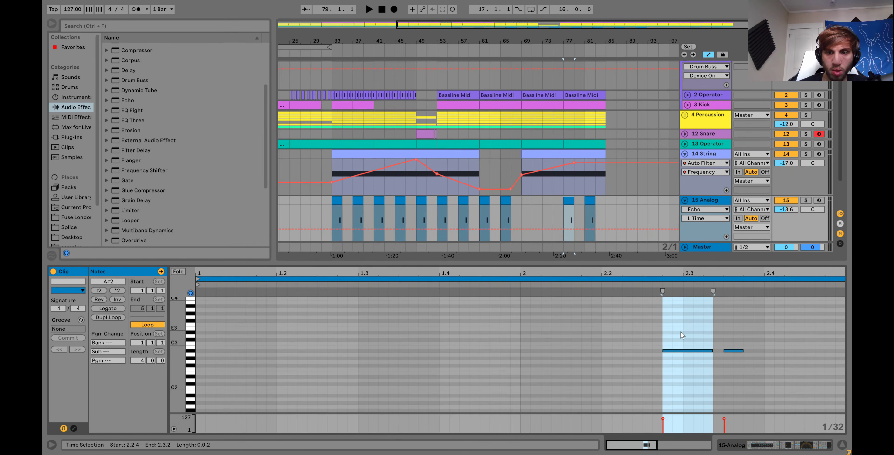
click(683, 351)
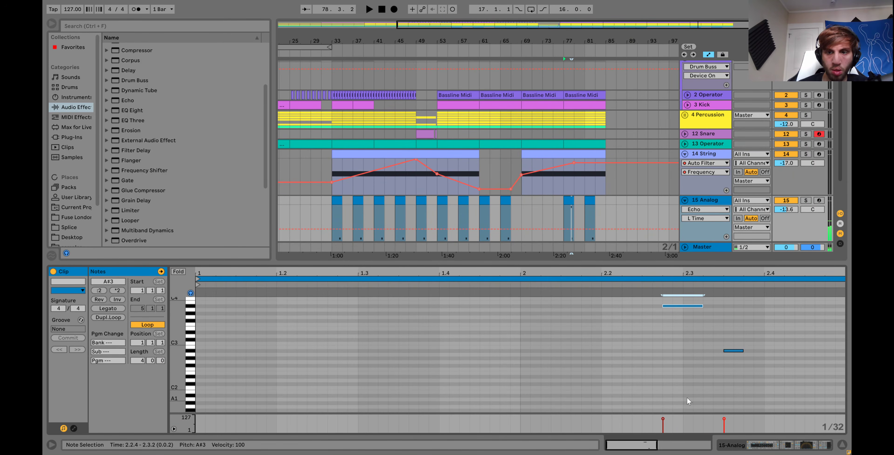
click(728, 351)
key(Left)
key(Left)
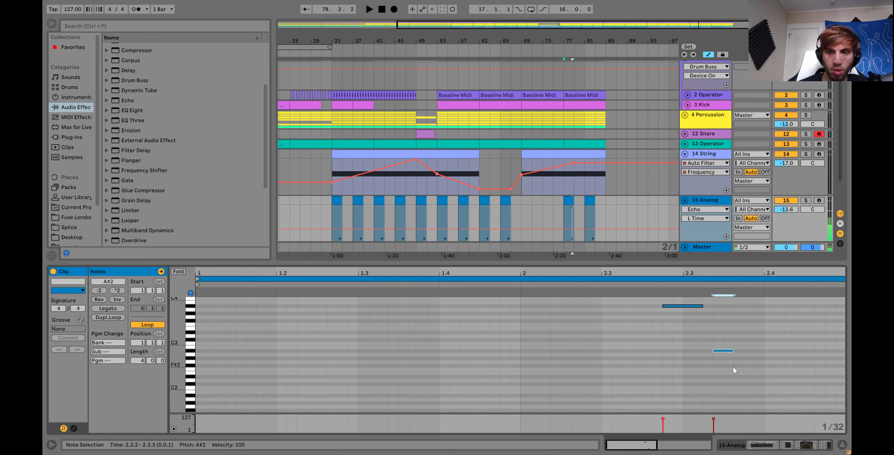
key(space)
key(shift+Right)
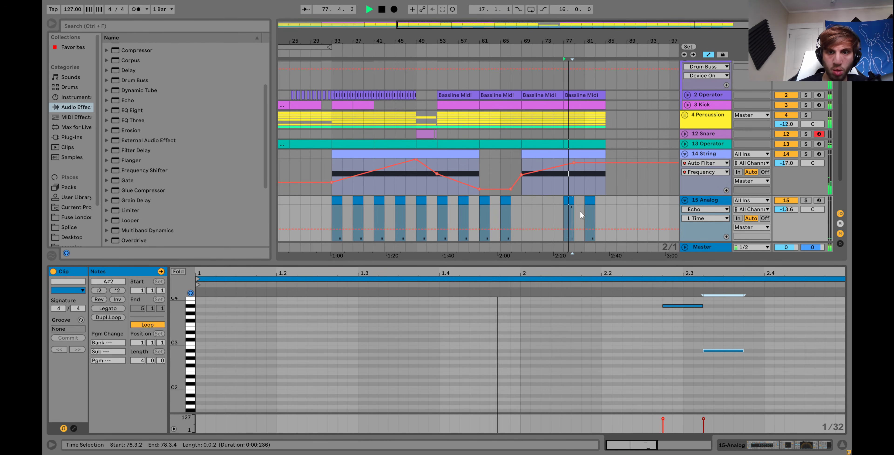
Duplicate the edited Analog clip over the one at 81.1.1 and color both clips lime green.
click(570, 201)
shift+click(582, 201)
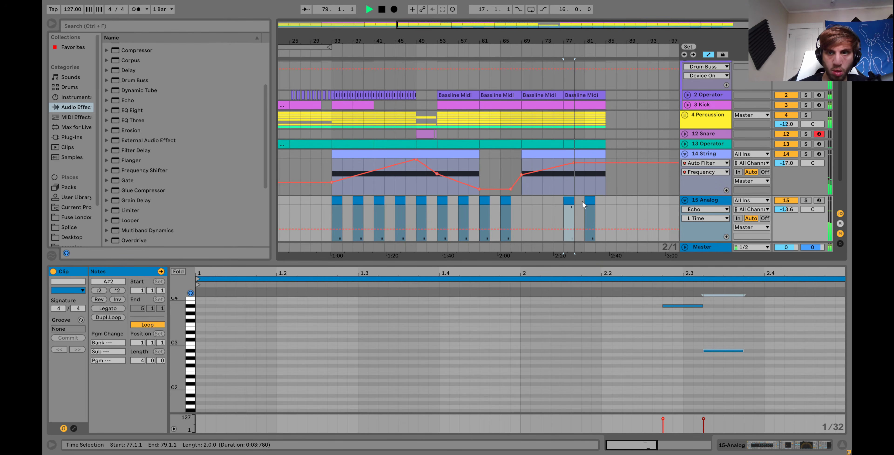
key(ctrl+d)
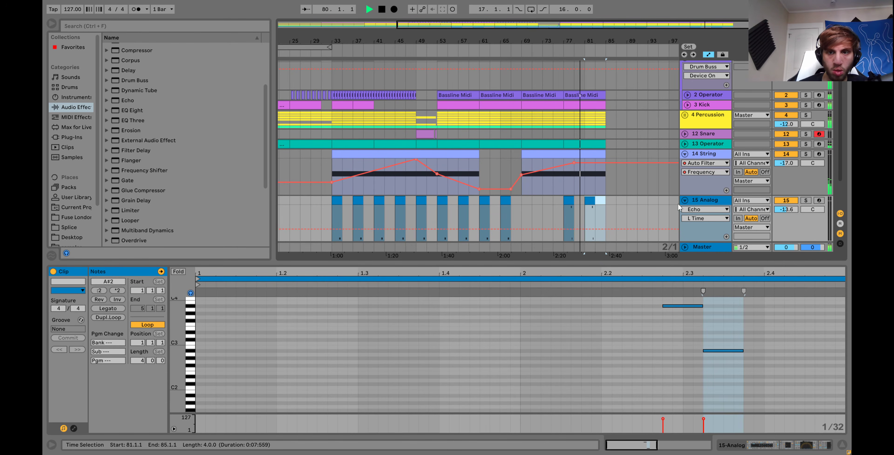
shift+click(569, 200)
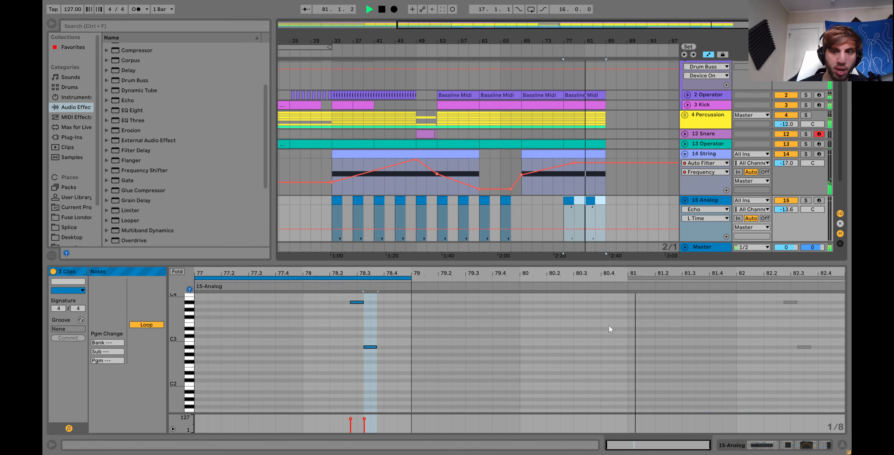
click(715, 200)
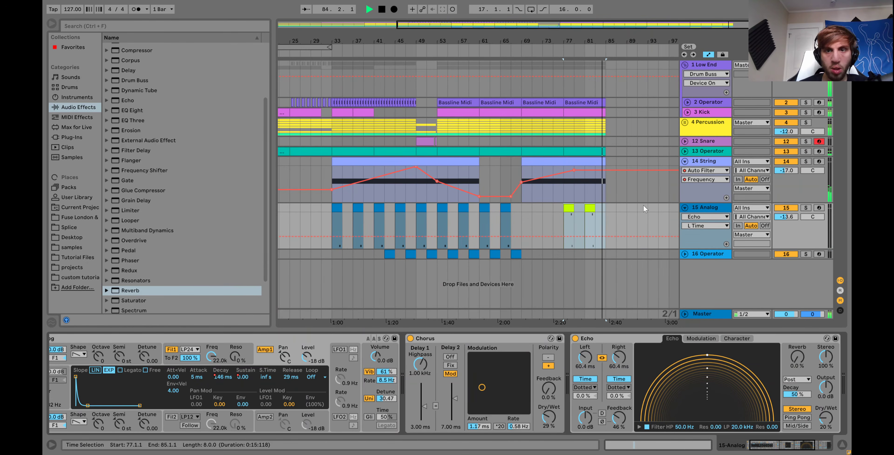
key(space)
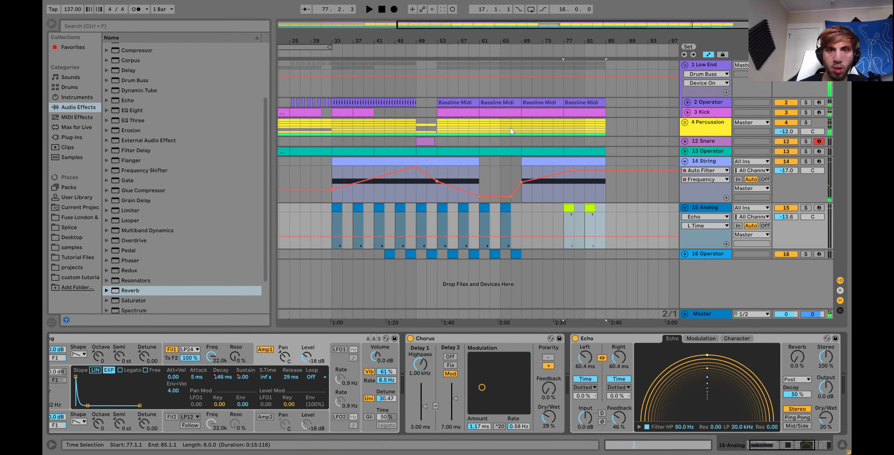
Play the lead-in to bar 69 and remove the Kick's last half bar, from 68.3.1 to 69.1.1.
click(511, 128)
key(space)
drag(519, 39, 519, 60)
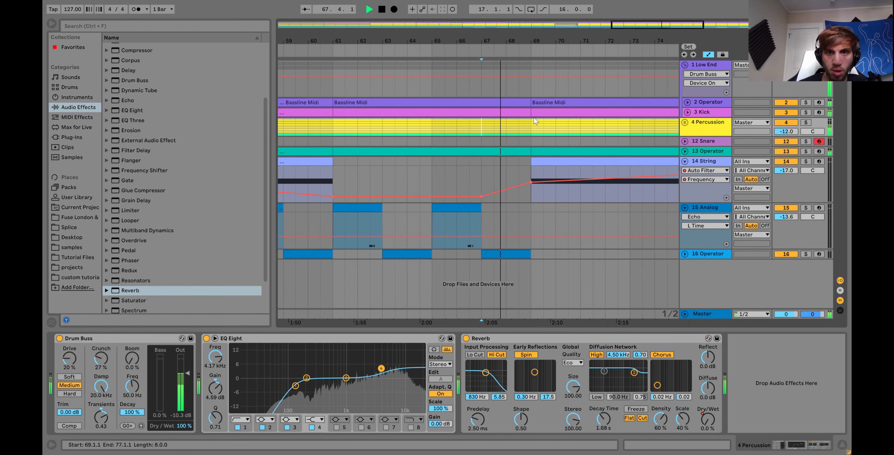
drag(529, 112, 517, 111)
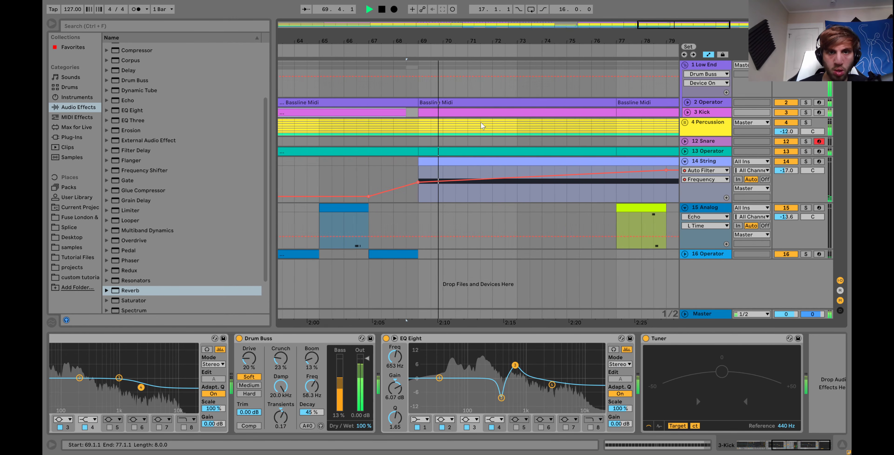
Play from bar 67 and shorten the Kick clip before bar 69 so it ends at 68.1.1.
click(369, 127)
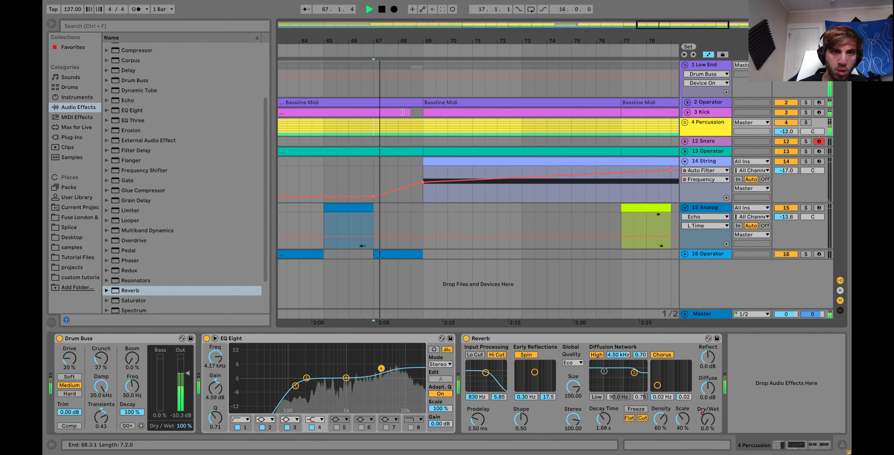
click(403, 112)
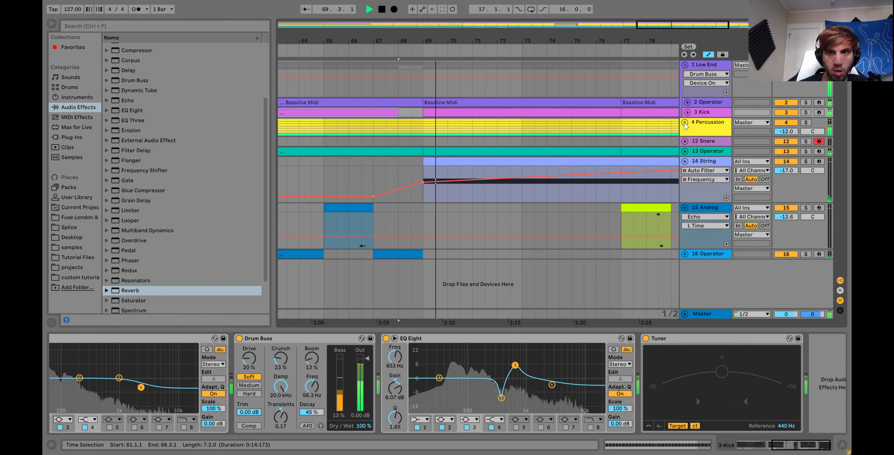
Unfold the Percussion group and draw a Reverb Dry/Wet ramp rising from 0% at bar 68 to a peak at bar 69, with a quick fall to 0%.
click(685, 123)
key(space)
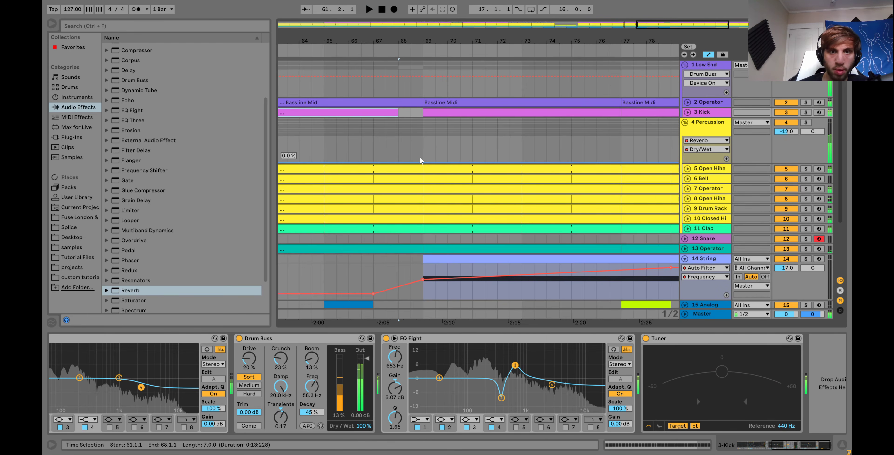
click(400, 163)
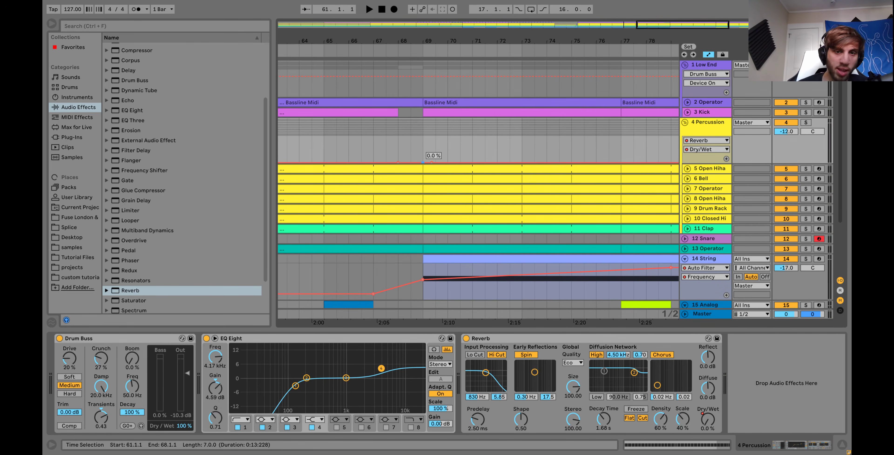
click(383, 144)
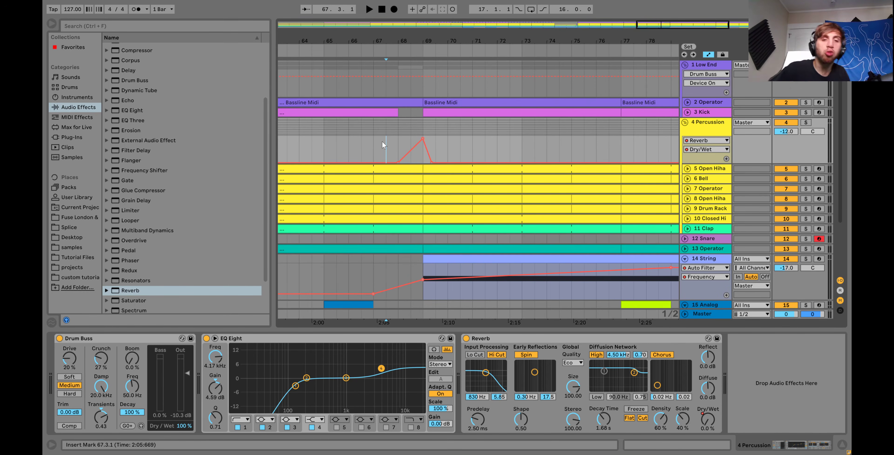
Play the transition from 67.3.1 and steepen the Percussion reverb's fall to 0% right after bar 69.
key(space)
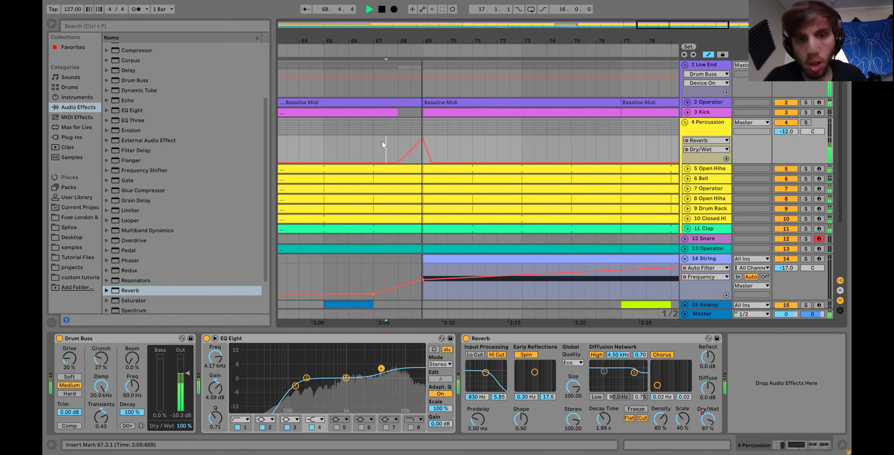
key(space)
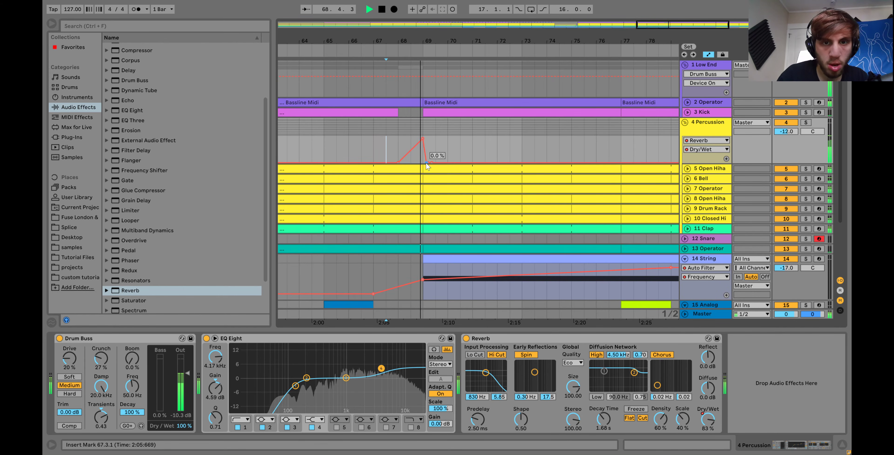
key(space)
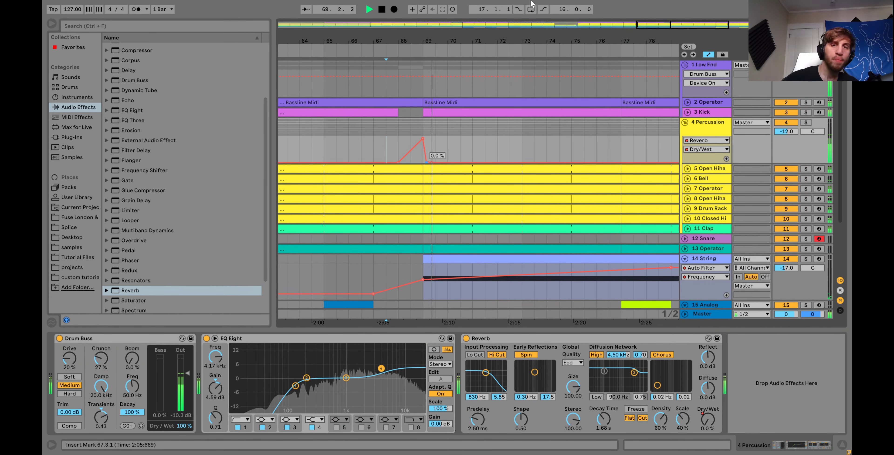
Set the high band of the Percussion EQ Eight to about 4.54 kHz and 5.58 dB.
drag(469, 41, 469, 29)
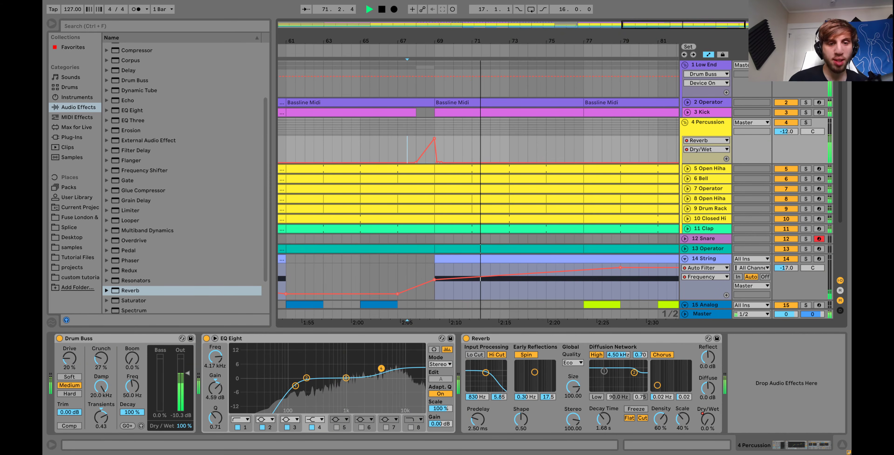
drag(381, 369, 383, 368)
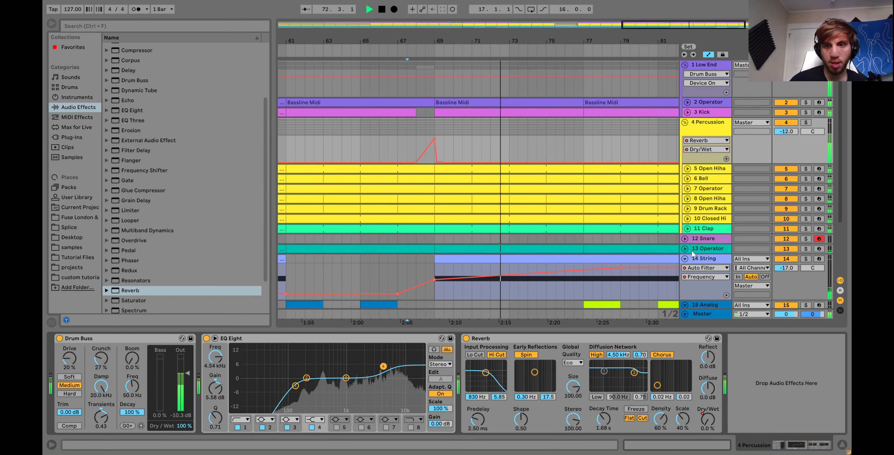
Bring the whole arrangement into view, play from bar 43, and fold the Percussion, String and Analog tracks.
click(685, 304)
scroll(692, 250, down, 3)
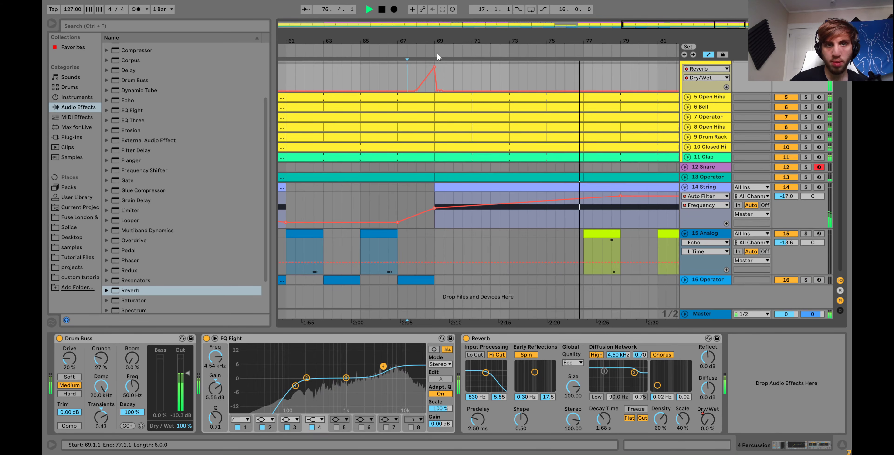
scroll(462, 169, down, 5)
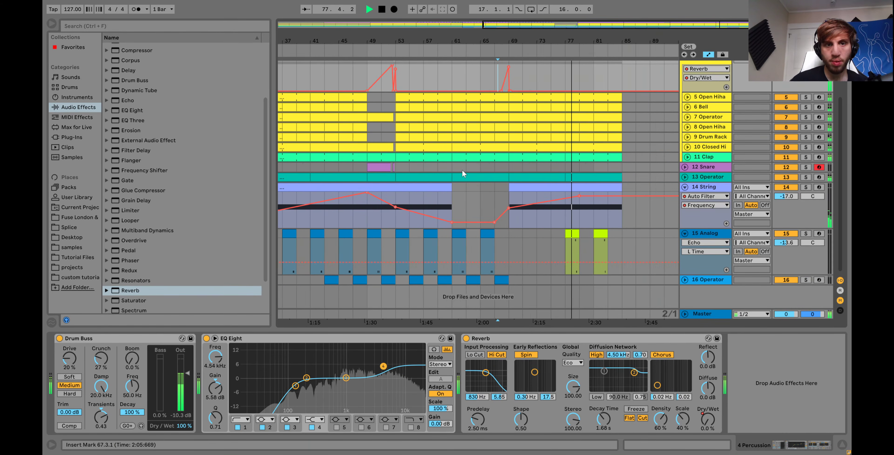
scroll(462, 169, up, 3)
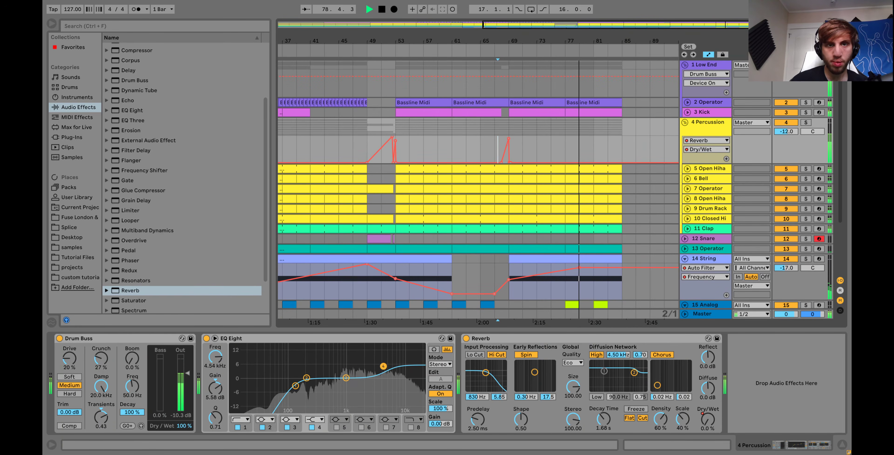
drag(369, 38, 489, 39)
click(462, 125)
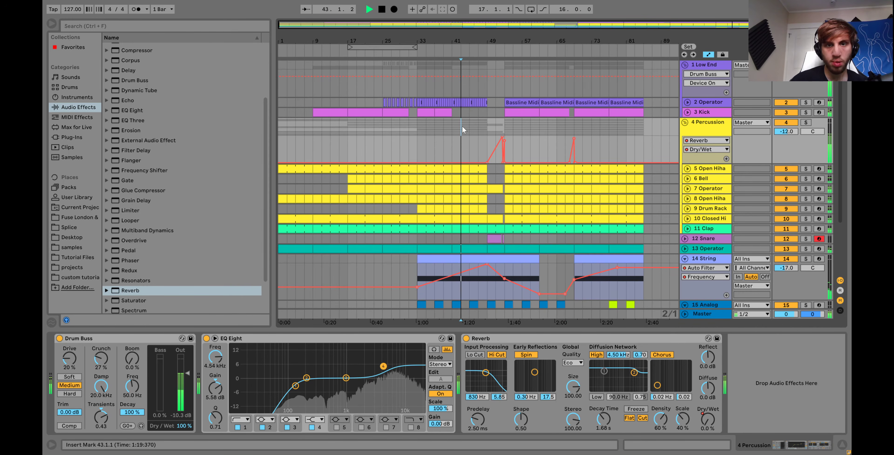
click(686, 124)
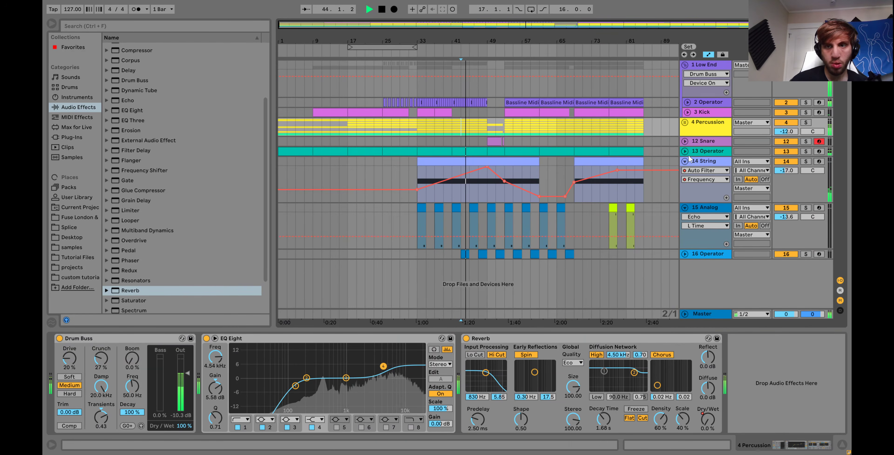
click(685, 161)
click(685, 171)
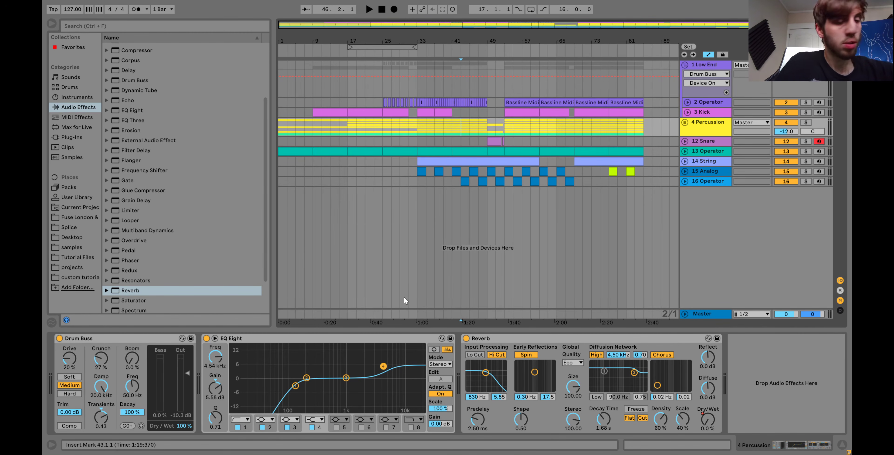
Play the break from 49.1.1, unfold the Snare track and set its Drum Buss Transients to 0.21.
key(space)
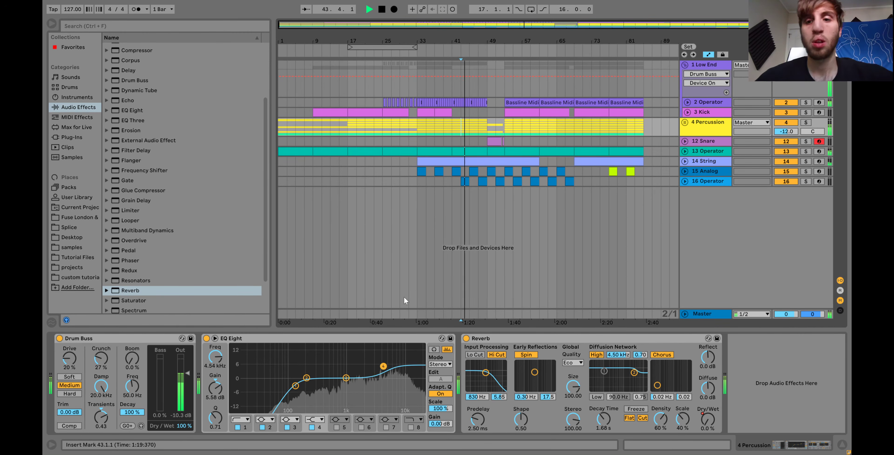
click(491, 128)
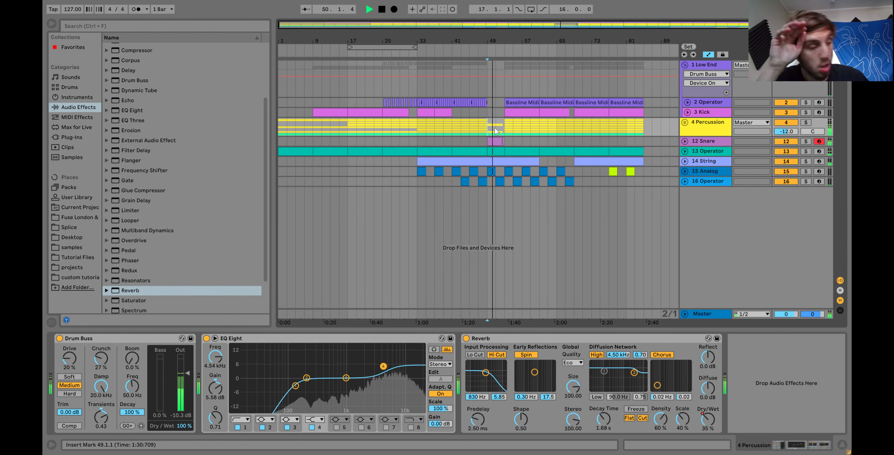
click(685, 141)
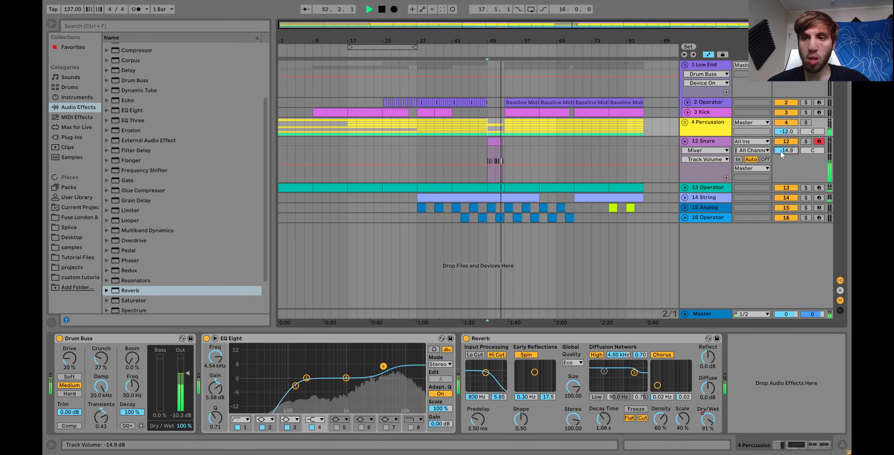
drag(781, 151, 787, 154)
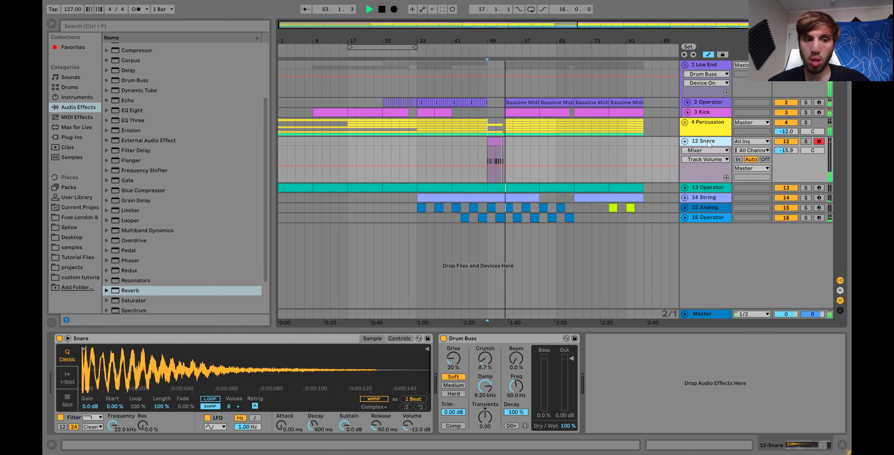
click(789, 150)
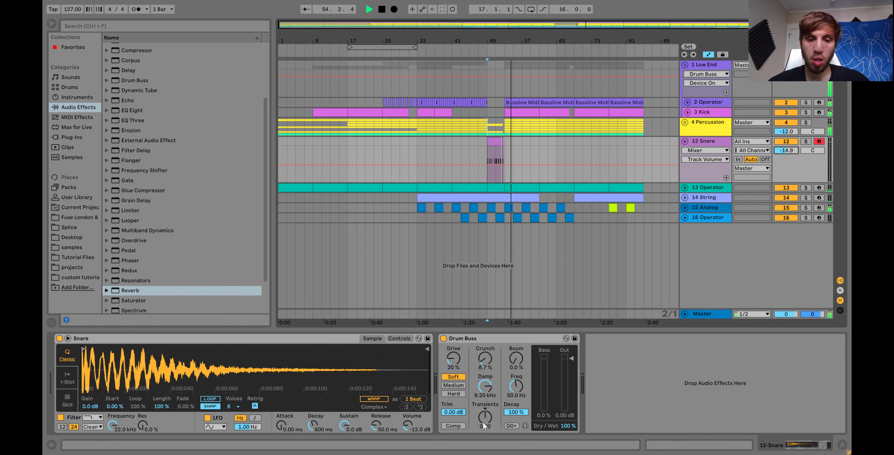
drag(485, 419, 484, 420)
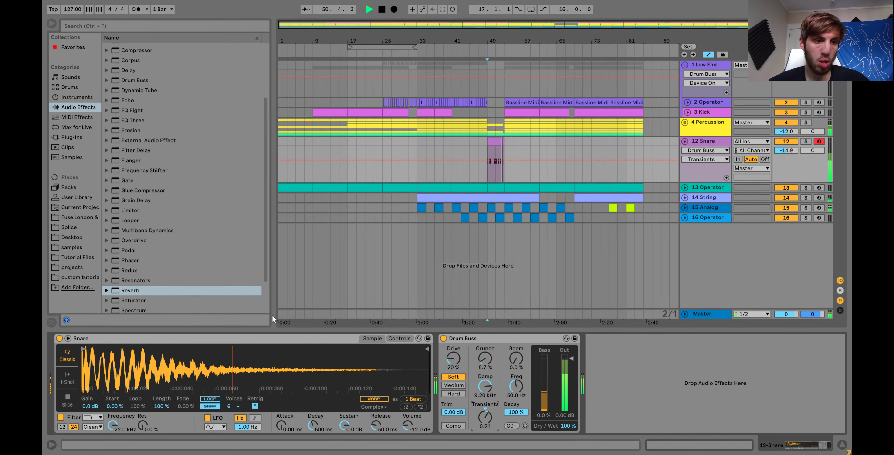
click(436, 382)
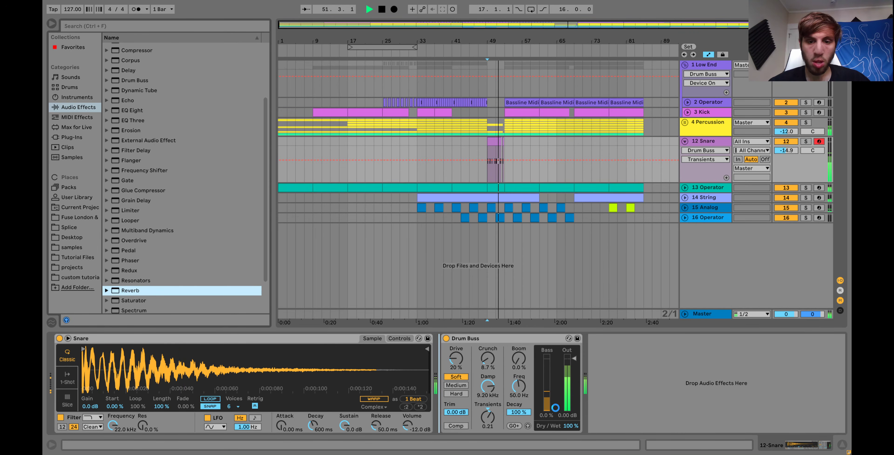
drag(436, 382, 438, 382)
key(space)
drag(681, 415, 681, 438)
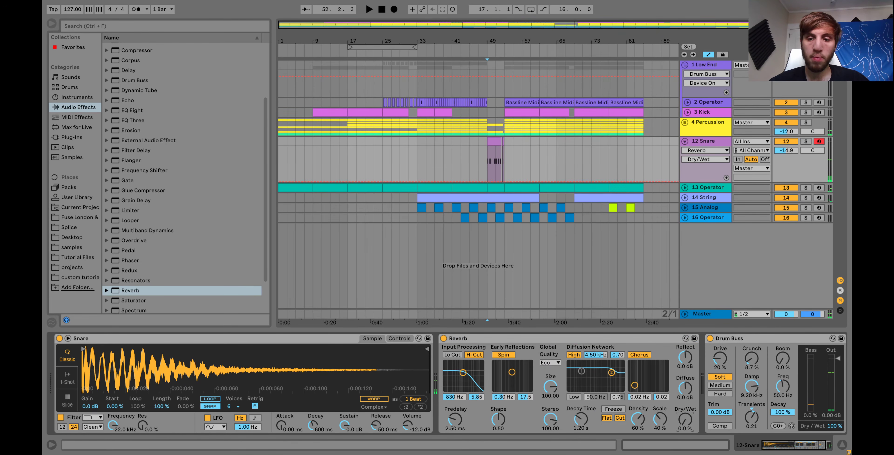
click(532, 342)
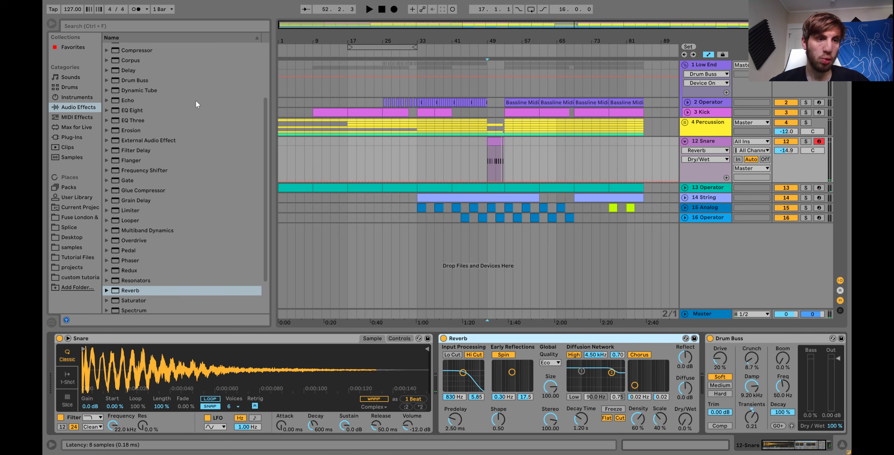
key(Delete)
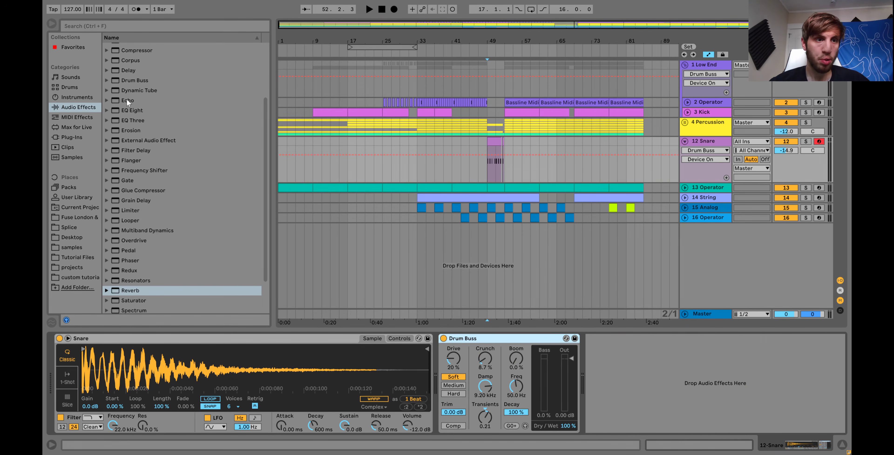
Add Echo before the Snare's Drum Buss, with both sides synced to 1/16 Notes, the low-pass at 20 kHz and Dry/Wet at 0%.
drag(127, 100, 469, 384)
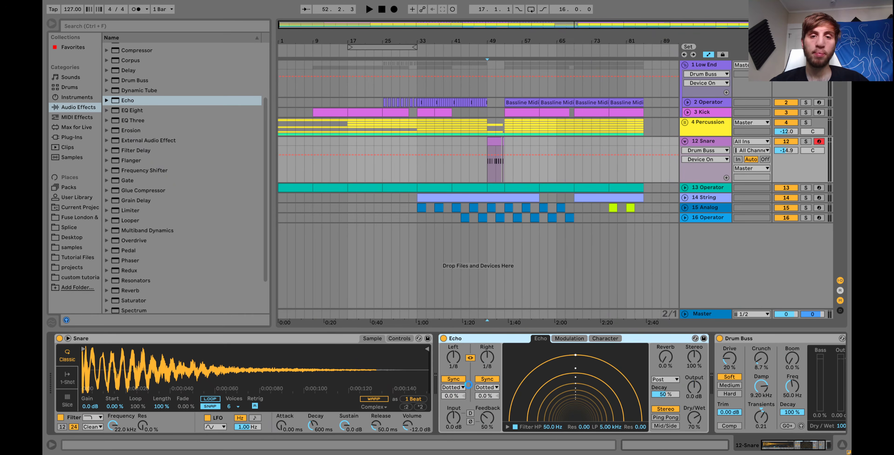
click(486, 387)
click(491, 376)
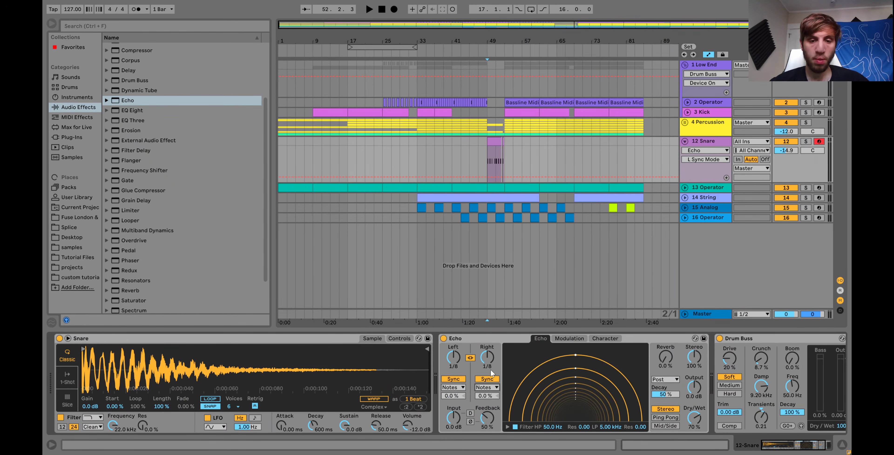
scroll(491, 370, down, 1)
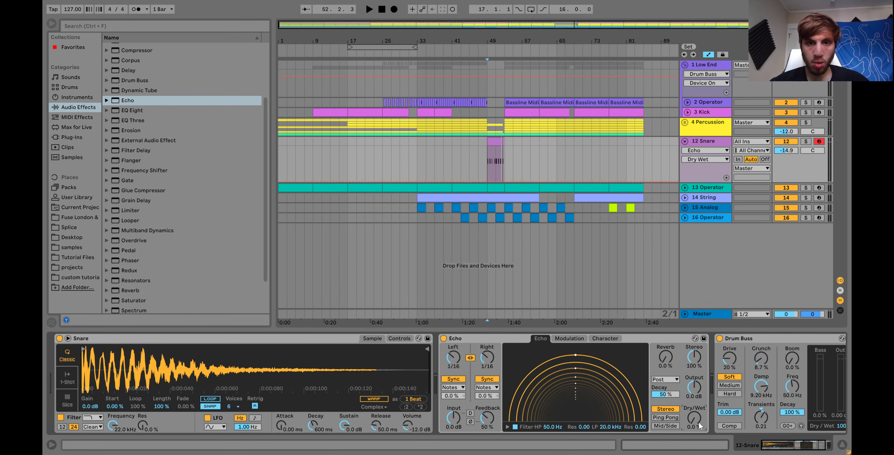
Draw the Snare's Echo Dry/Wet automation rising from 0% at 49.1.1 to the last snare hits, with a steep drop to 0% before bar 53.
click(488, 181)
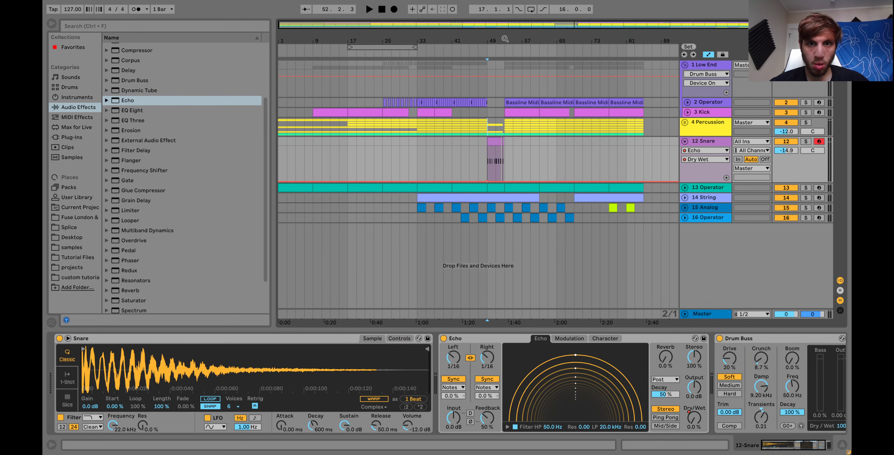
drag(505, 39, 513, 181)
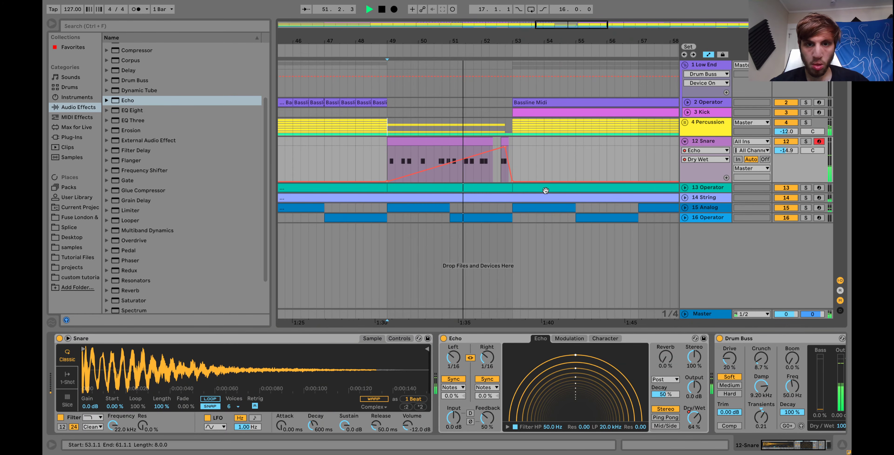
mouse_move(506, 148)
drag(505, 148, 511, 180)
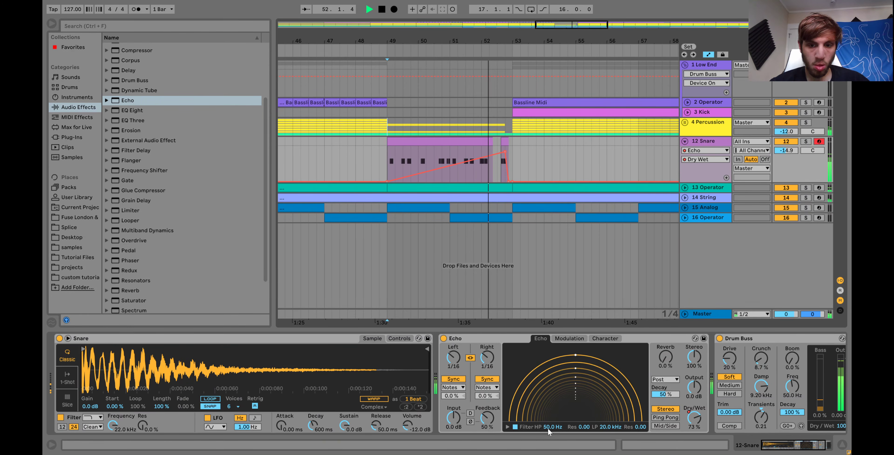
Set the Snare's Echo high-pass to 119 Hz, the track volume to -11.2 dB and the Drum Buss Transients to 0.36.
drag(548, 427, 548, 417)
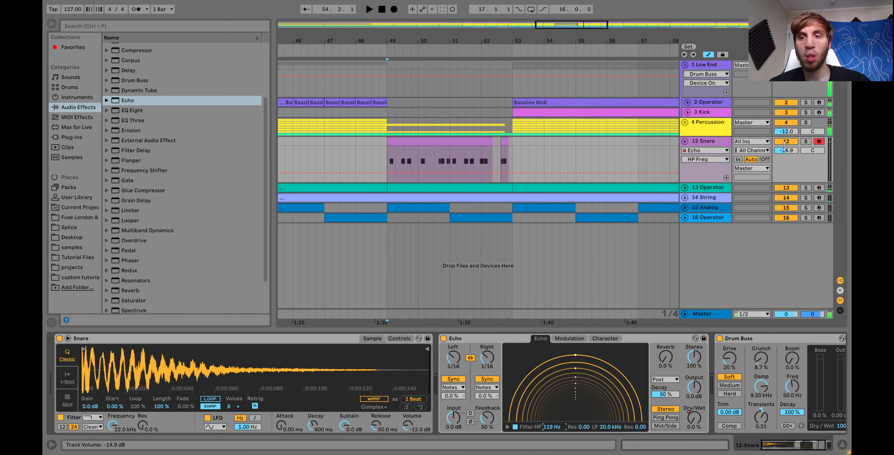
drag(786, 155, 786, 146)
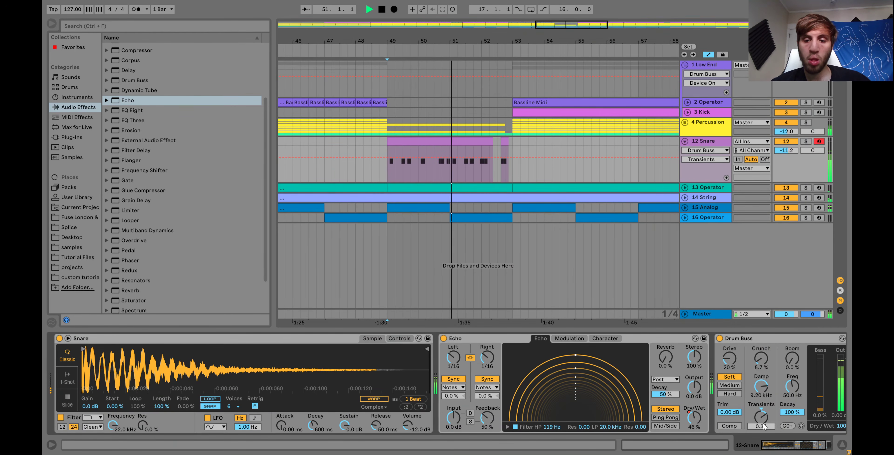
click(694, 418)
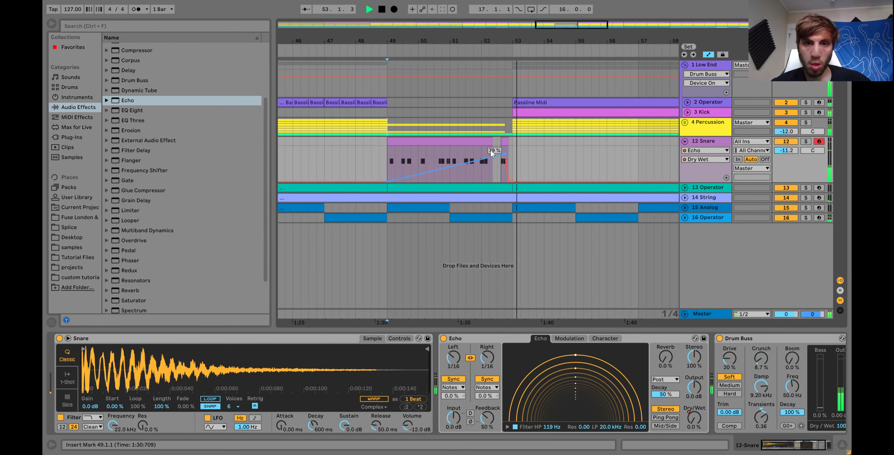
Play the snare break from 51.4.1, copy the half-beat snare section at 52.3.3 to 52.3.1, and audition it.
click(474, 166)
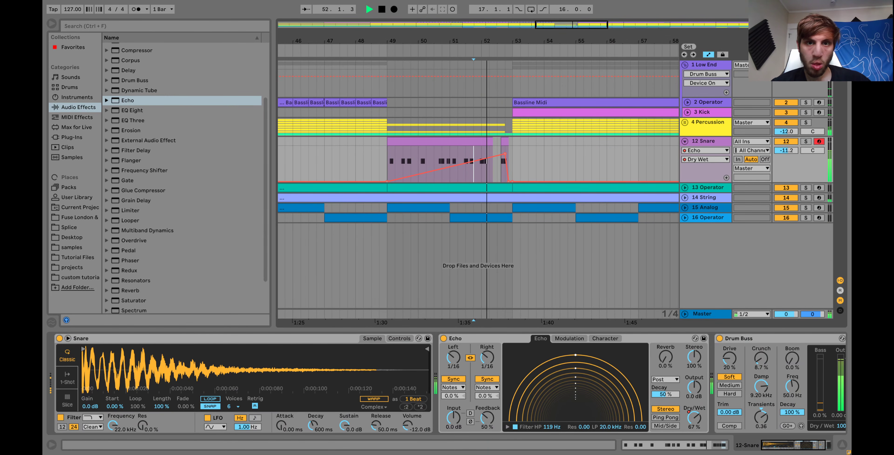
drag(491, 39, 491, 66)
key(space)
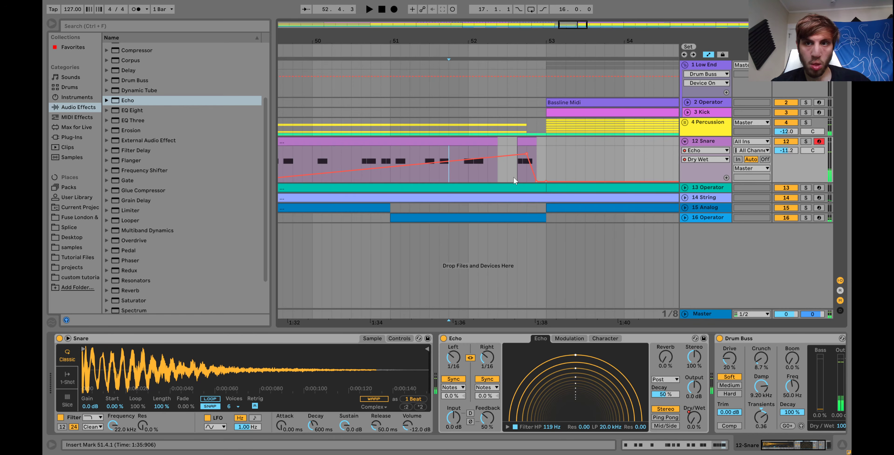
drag(518, 176, 526, 153)
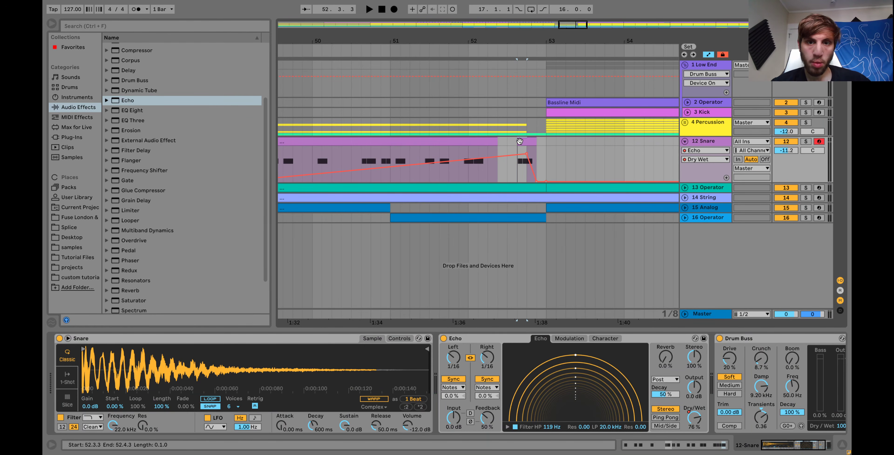
drag(520, 141, 510, 141)
key(space)
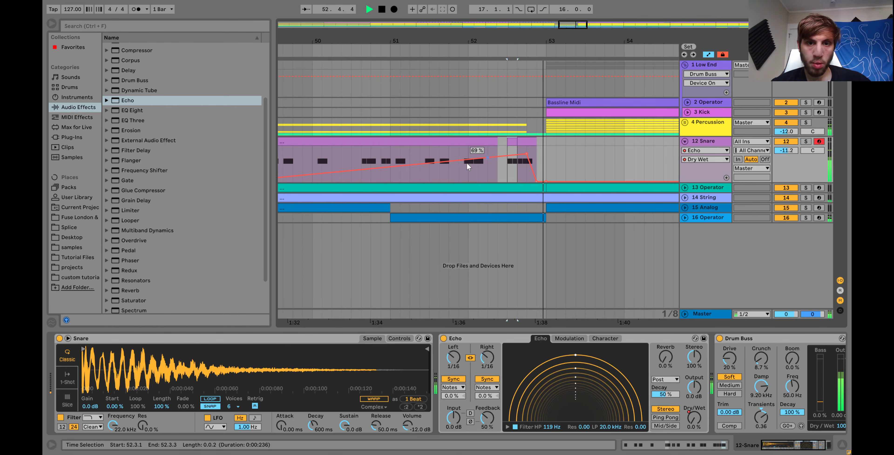
While playing from 51.3.1, shift the Snare's Echo Dry/Wet drop earlier so it peaks at 52.3.3 and reaches 0% at 52.4.1.
click(430, 160)
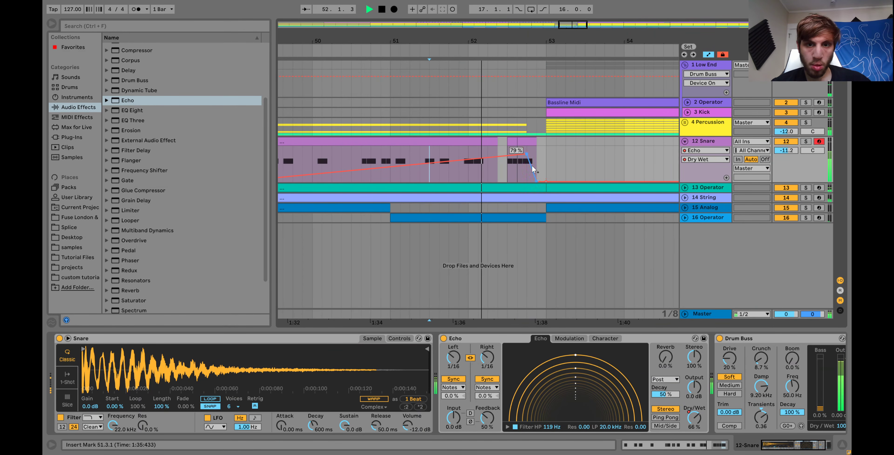
key(space)
drag(537, 181, 527, 181)
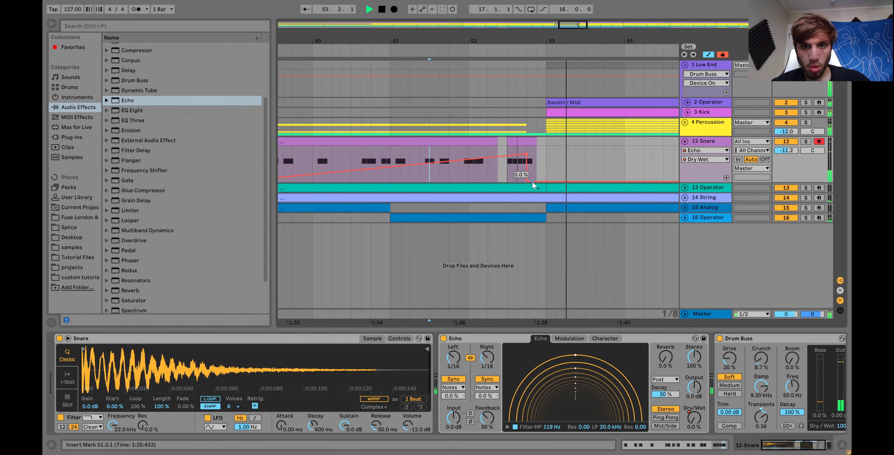
key(space)
key(space)
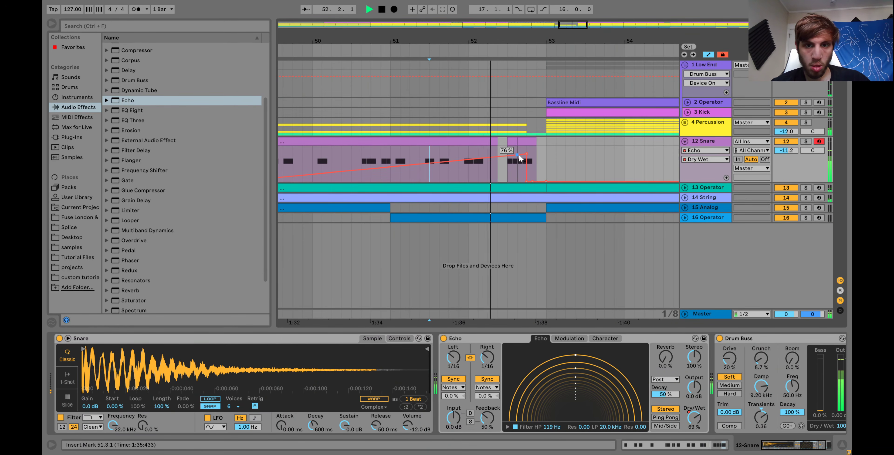
click(526, 154)
key(space)
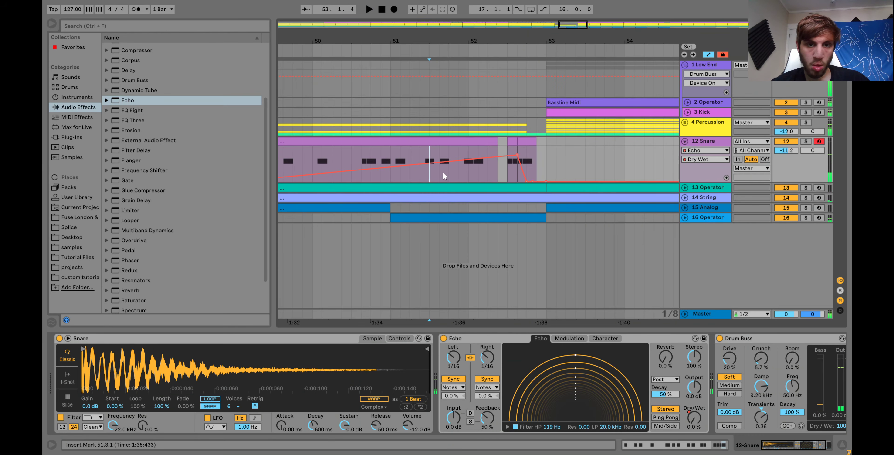
Play the snare echo transition repeatedly from 51.3.3 into bar 53, folding and unfolding the Snare track to compare clips and automation.
click(441, 172)
key(space)
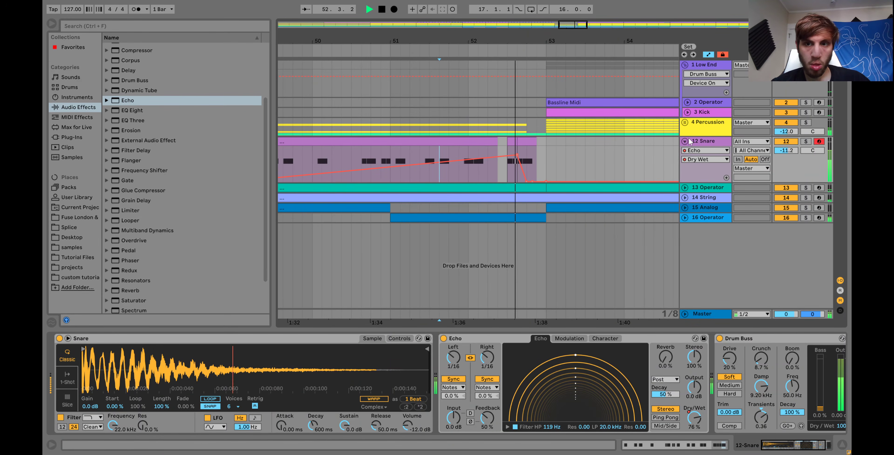
click(685, 141)
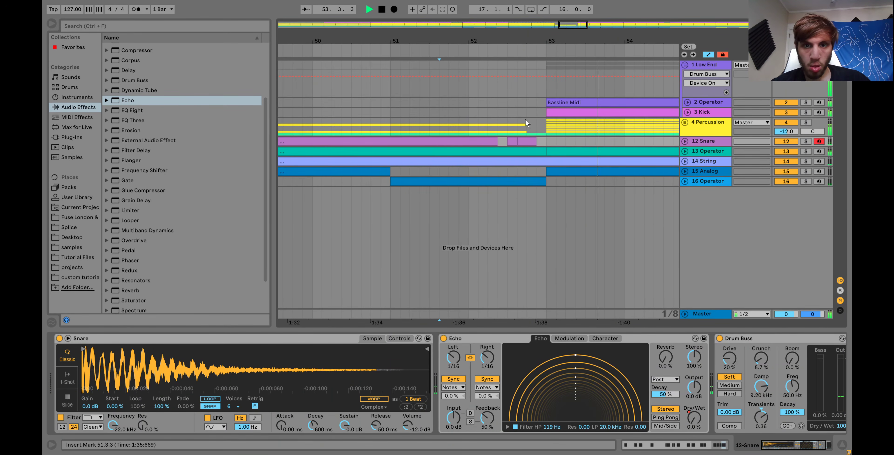
key(space)
key(space)
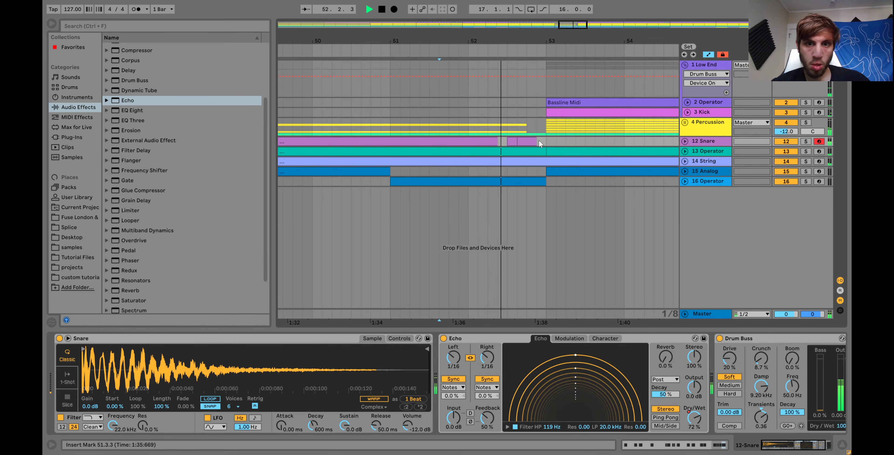
click(685, 142)
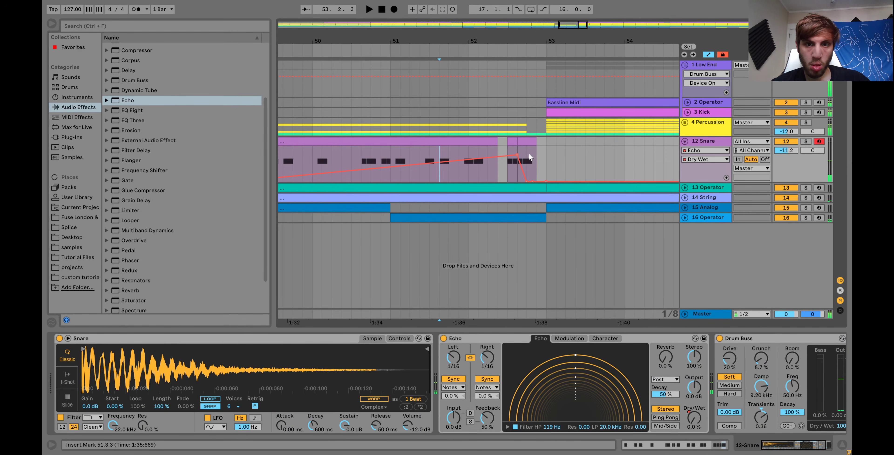
key(space)
key(space)
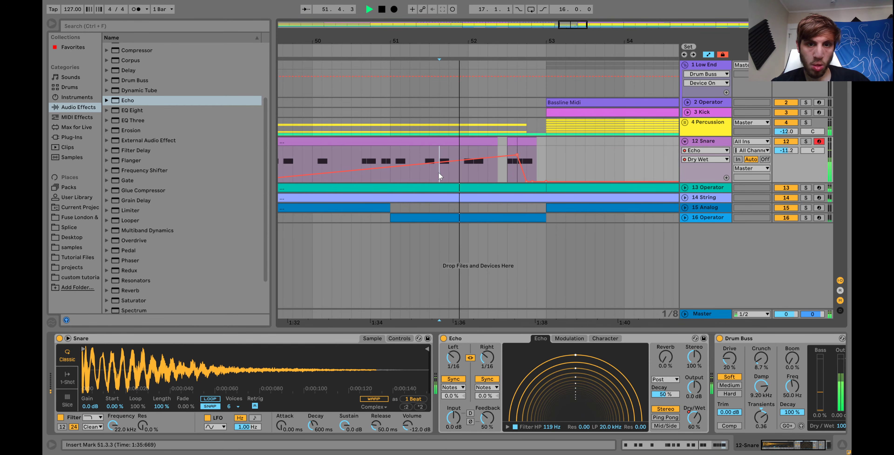
drag(439, 172, 449, 167)
key(space)
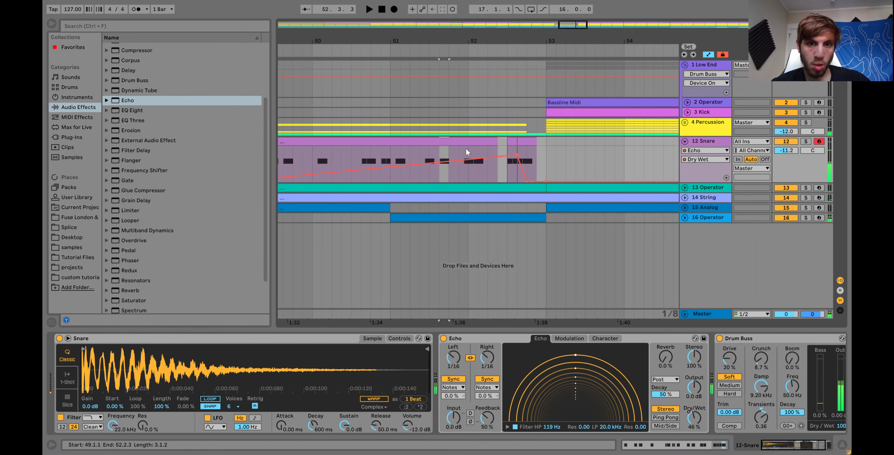
Duplicate the half-beat snare section to 52.4.1–52.4.3 and play the transition from 52.2.3 and from 50.2.1.
click(528, 156)
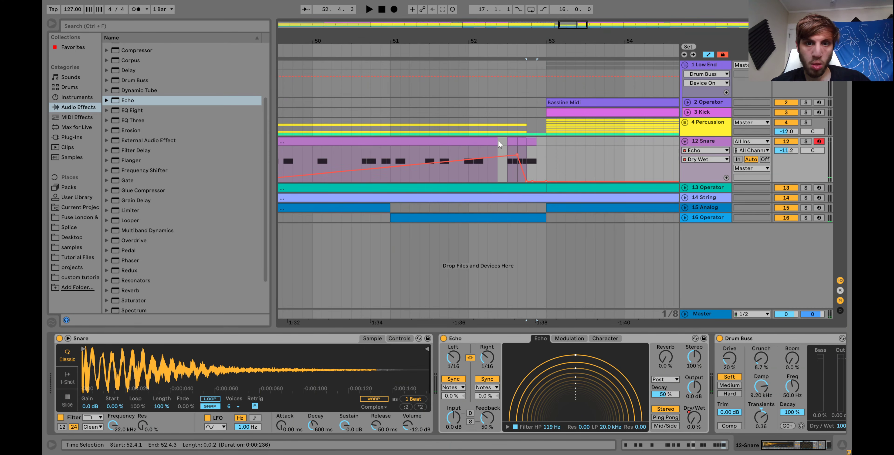
click(498, 140)
key(space)
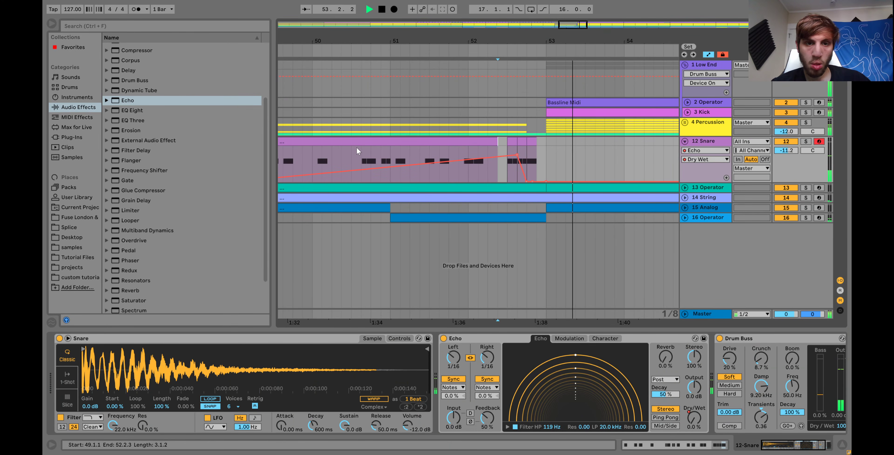
key(space)
click(336, 154)
key(space)
drag(499, 40, 499, 80)
key(space)
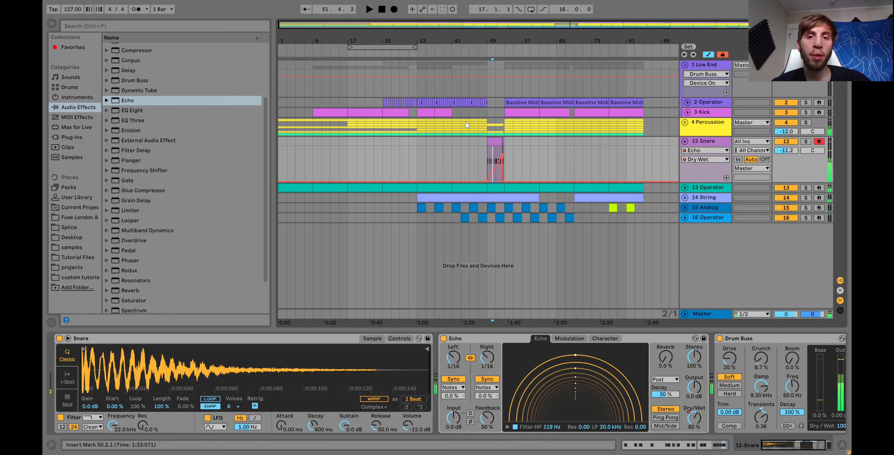
Play from 57.1.1, briefly solo the Percussion group, and unfold the group and its Clap track to check the percussion levels.
click(524, 127)
key(space)
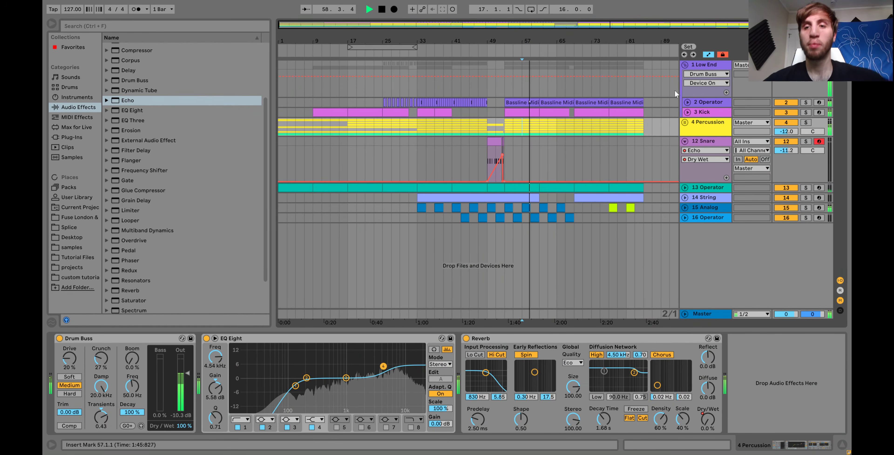
click(806, 122)
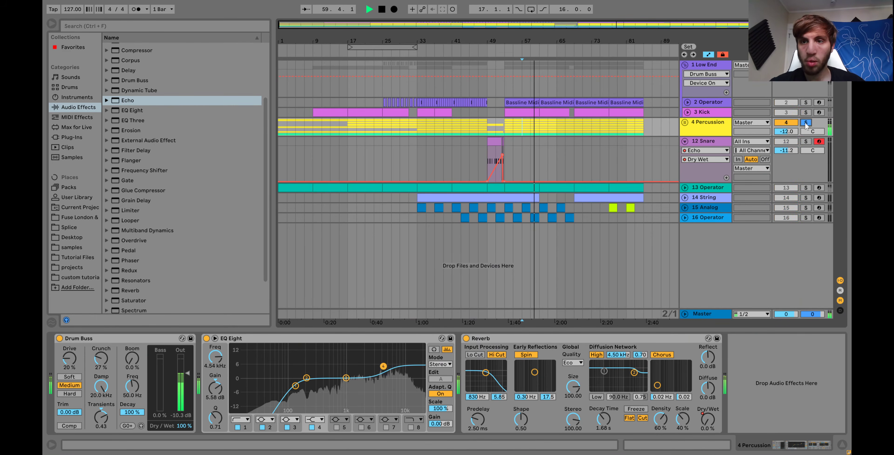
click(806, 123)
click(707, 126)
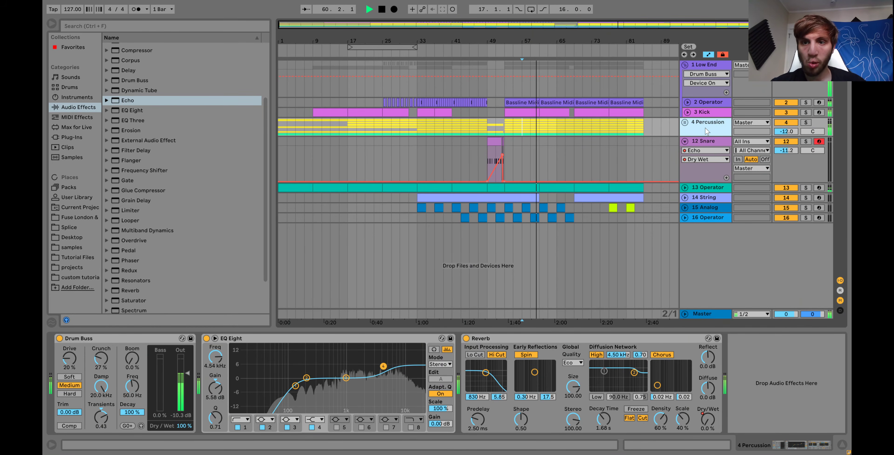
click(685, 124)
click(688, 194)
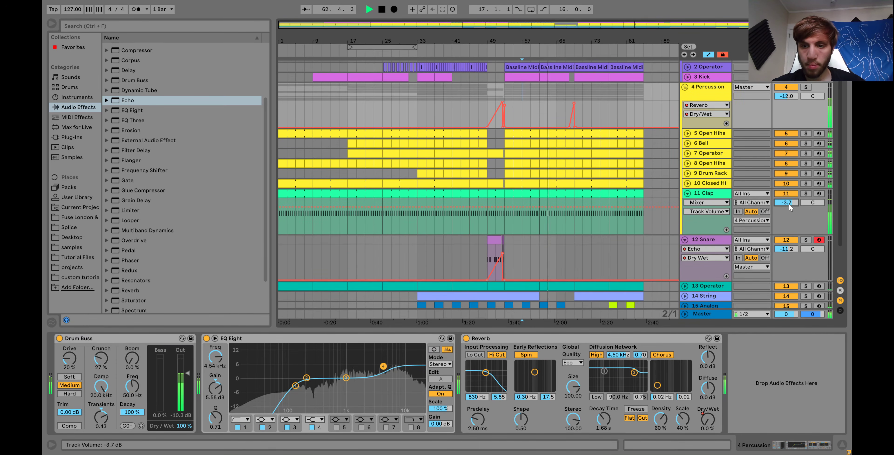
Inspect the Operator and Analog tracks during playback, unfolding and refolding the Analog track.
scroll(777, 245, down, 2)
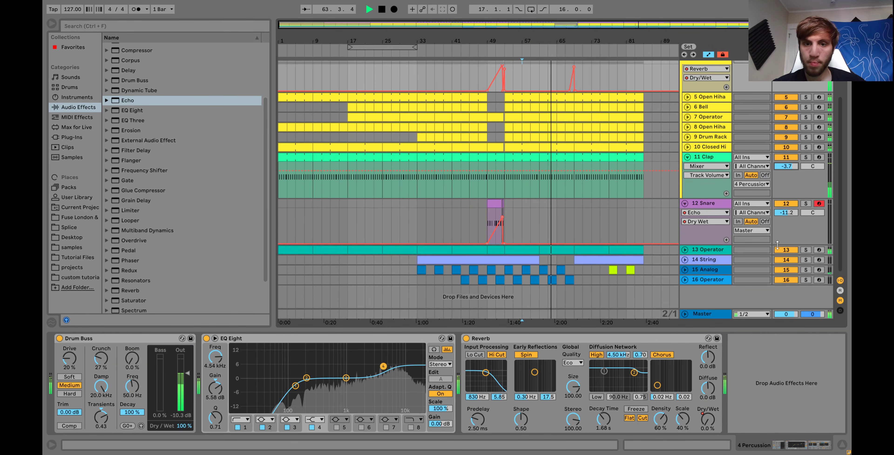
click(709, 251)
click(694, 280)
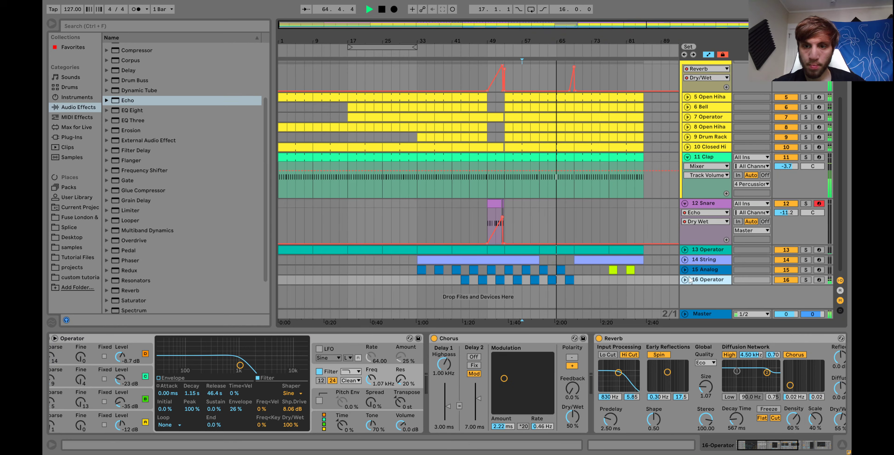
click(685, 270)
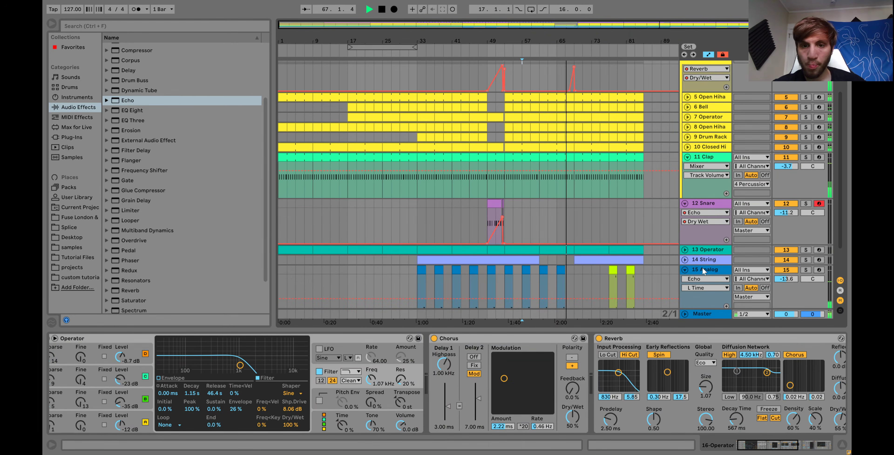
scroll(702, 267, down, 2)
click(685, 233)
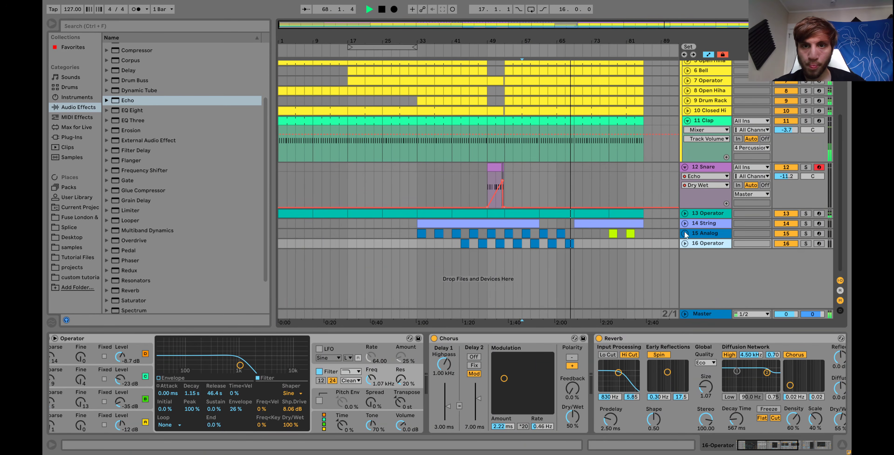
scroll(685, 233, up, 3)
click(685, 76)
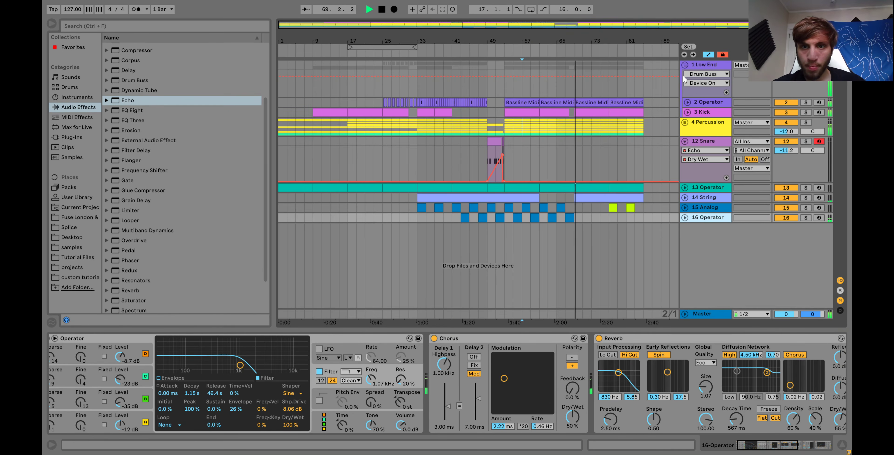
Unfold the Percussion group and set its Reverb Hi Cut filter to 3.02 kHz with a width of 5.46.
click(685, 122)
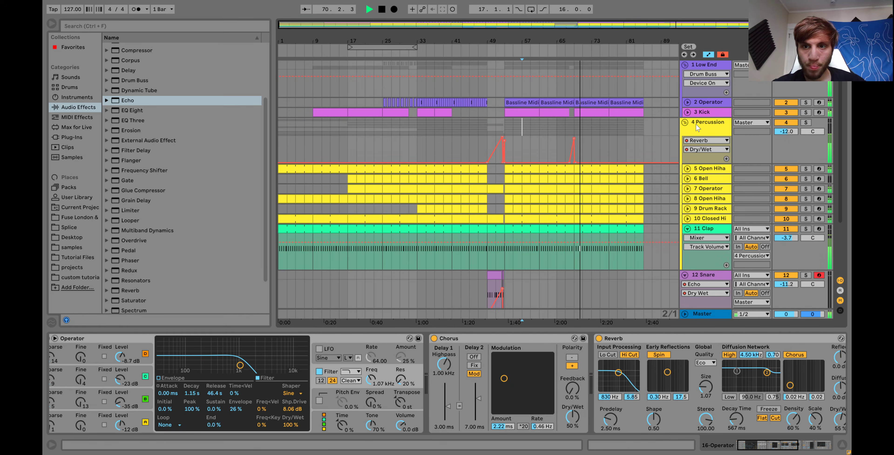
click(698, 128)
drag(485, 372, 493, 374)
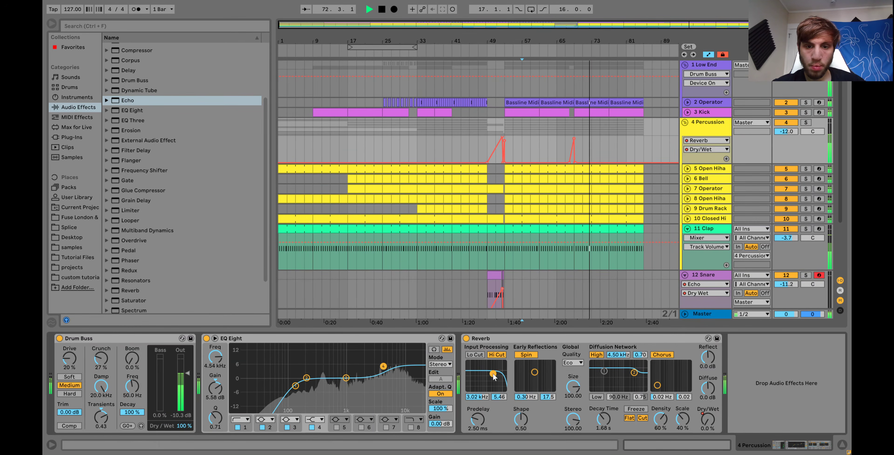
Play from 67.1.1 with the Percussion group soloed to check its reverb, look through the audio effects list, and unsolo the group.
click(566, 128)
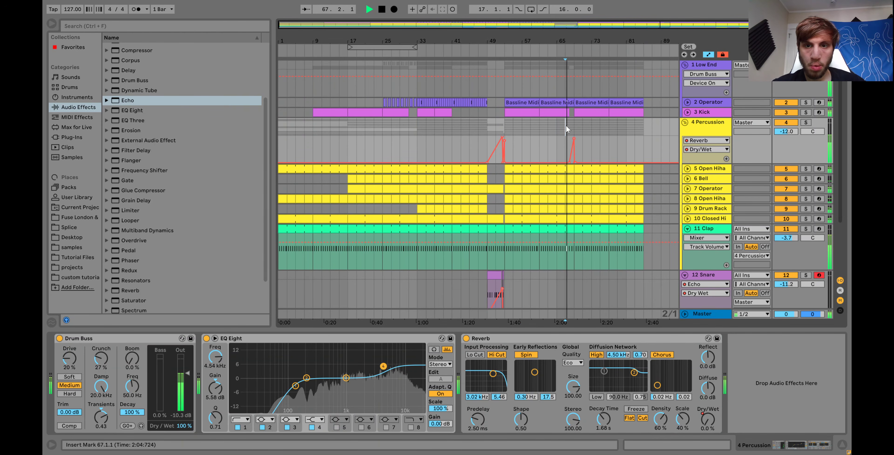
click(806, 122)
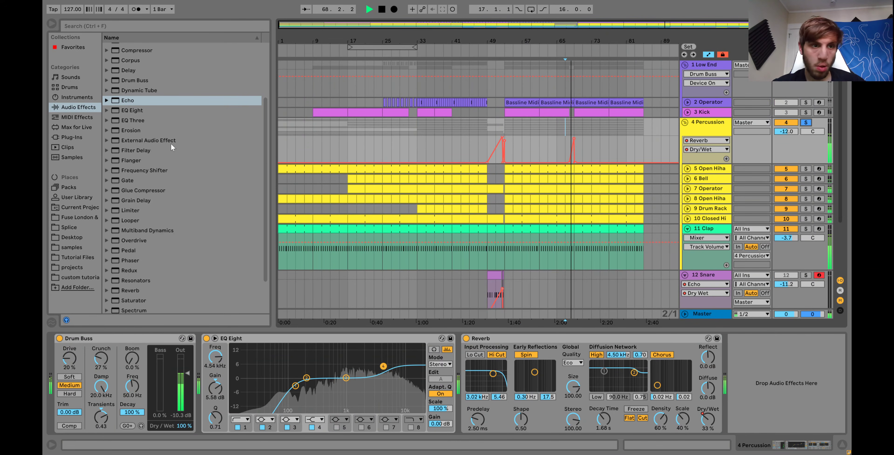
scroll(130, 86, up, 3)
scroll(131, 89, up, 2)
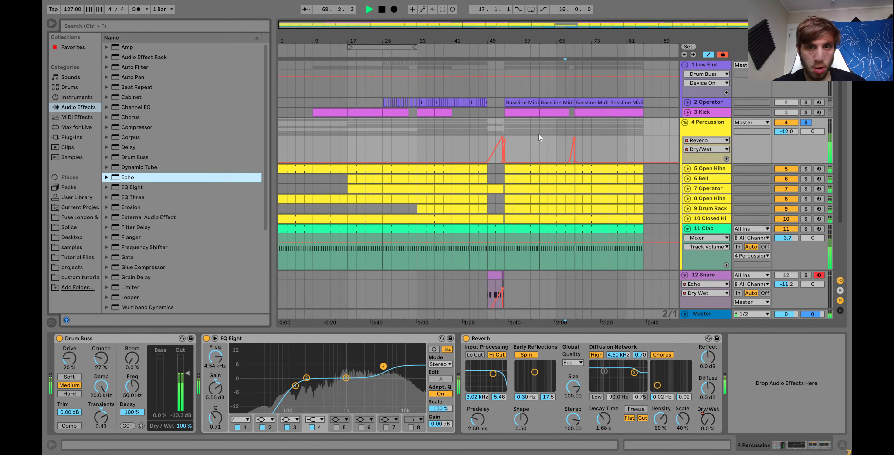
click(805, 123)
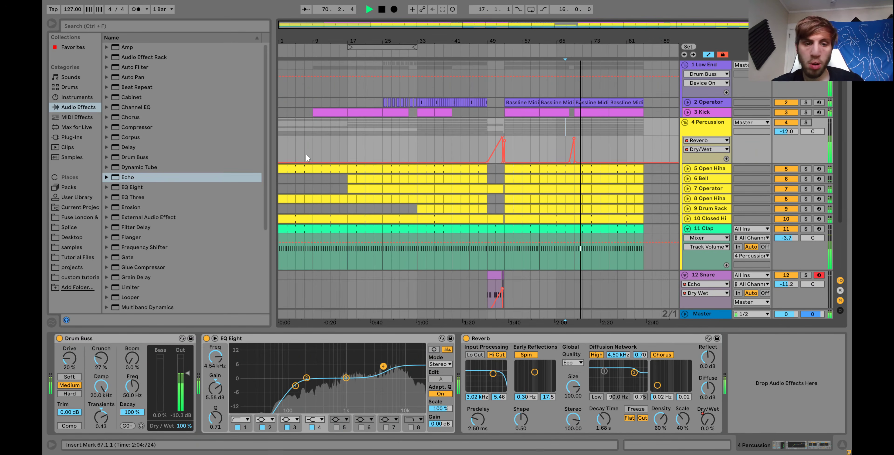
Set band 1 of the Percussion group's EQ Eight to 138 Hz, play from 47.1.1, and stop with the insert marker at 7.1.1.
click(295, 385)
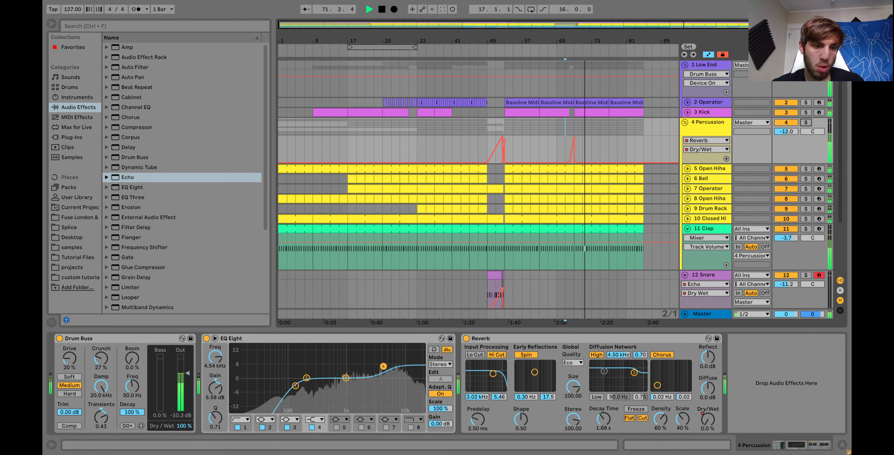
click(477, 137)
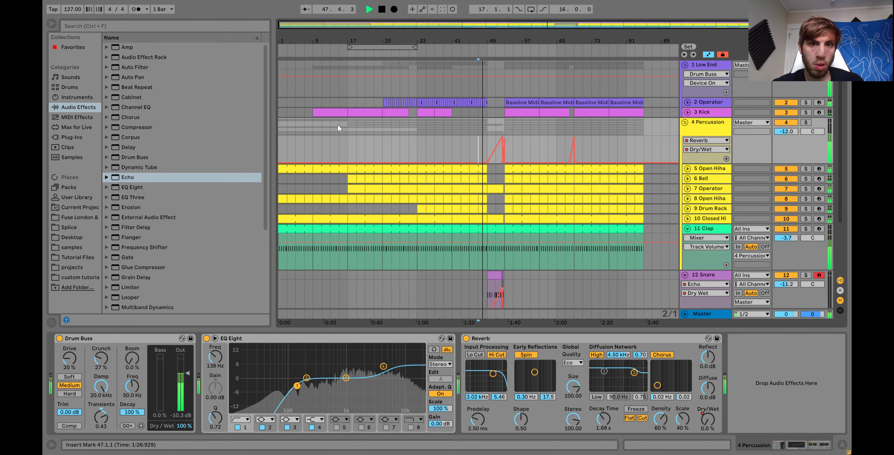
click(303, 122)
key(space)
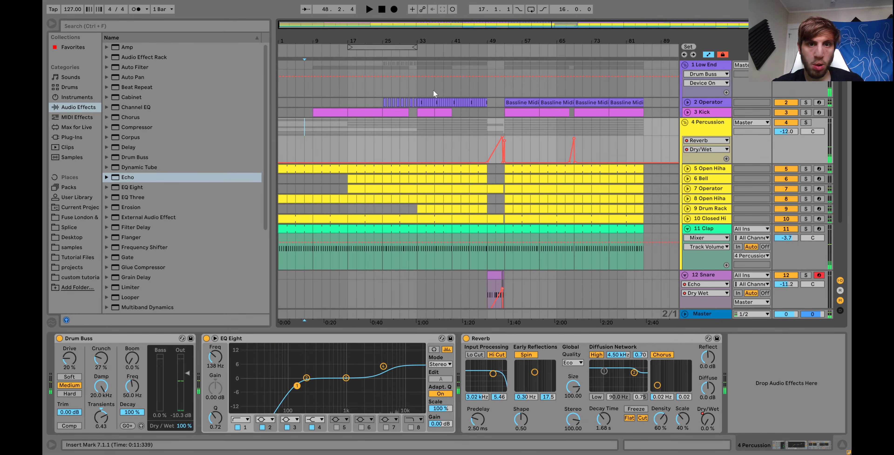
Add an Auto Filter to the Low End group and set it to high-pass at 120 Hz with 21% resonance.
click(445, 91)
key(space)
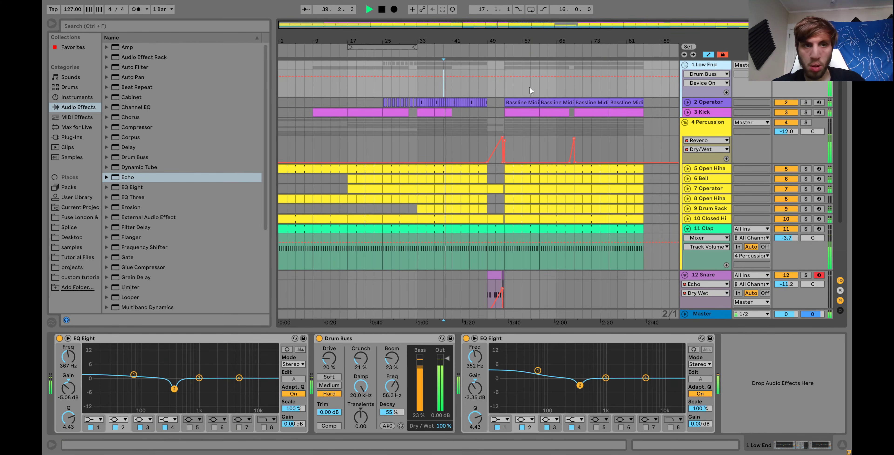
click(137, 67)
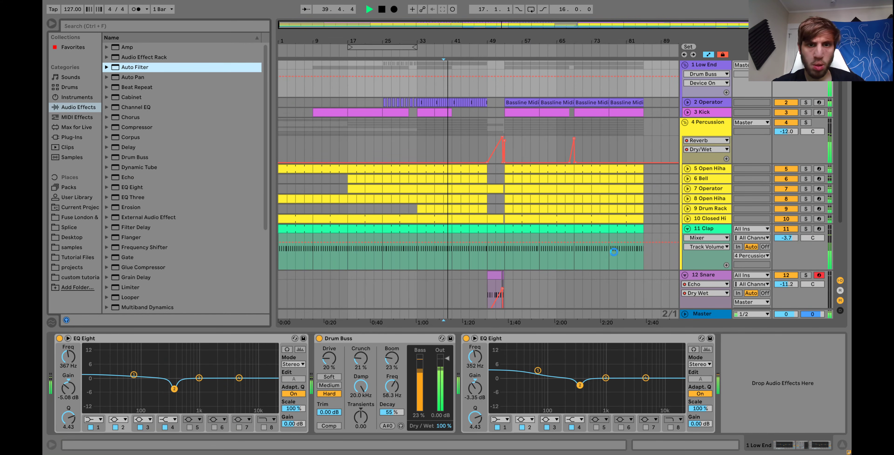
key(Return)
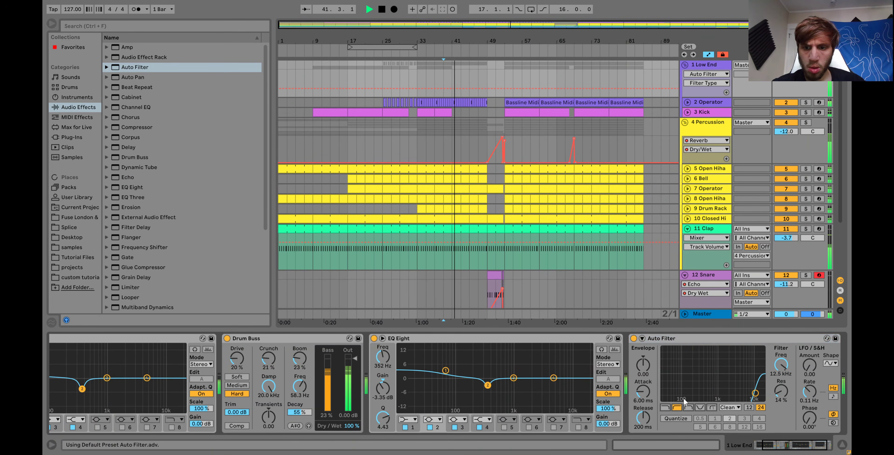
click(676, 408)
drag(687, 394, 687, 389)
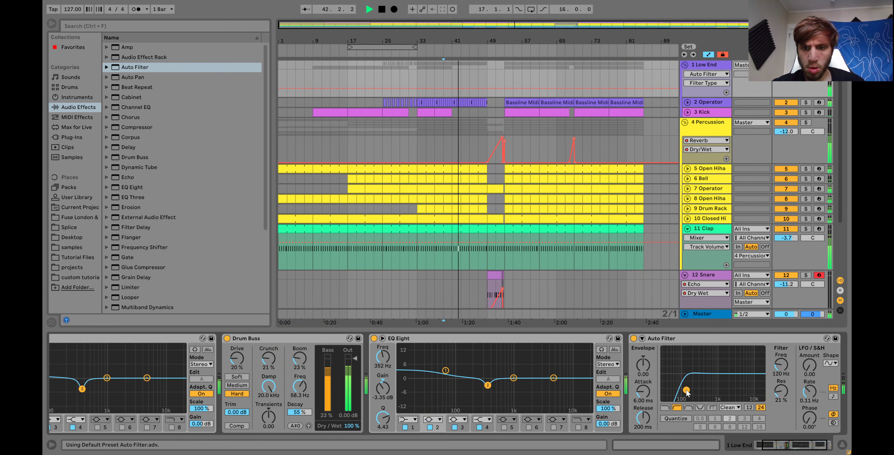
Switch off the Low End Auto Filter and draw its Device On automation from bar 39 to bar 51.
click(634, 339)
click(635, 339)
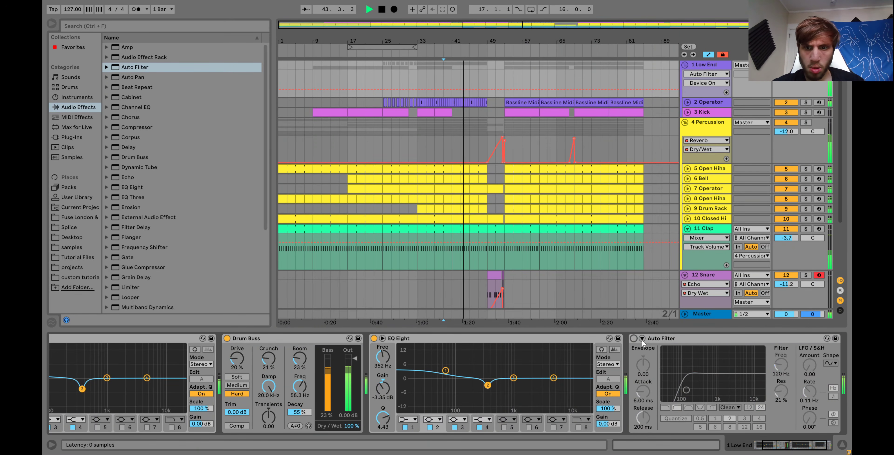
key(b)
click(447, 76)
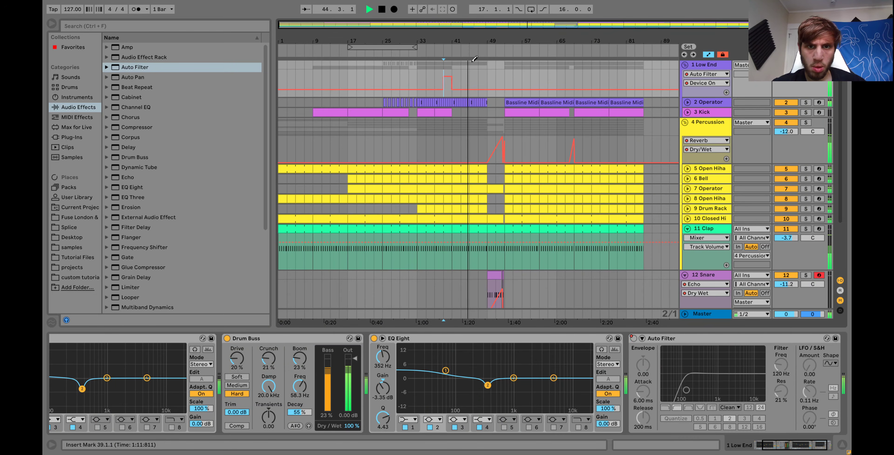
drag(453, 76, 491, 73)
click(437, 70)
key(space)
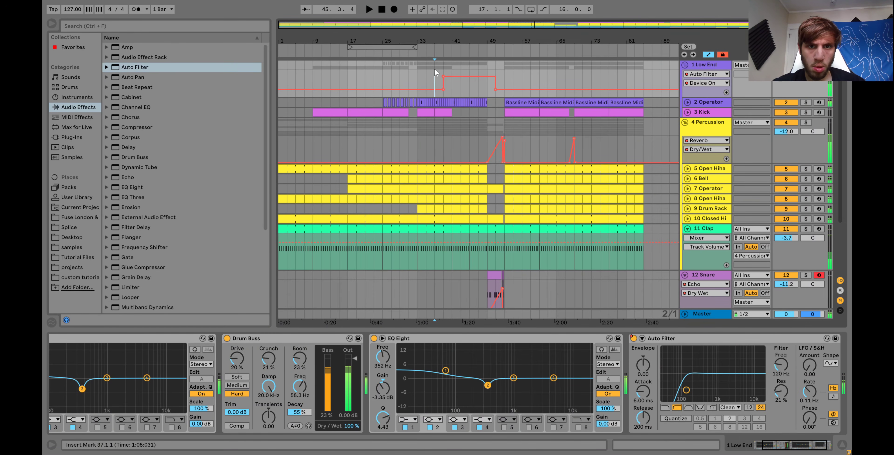
Erase the first bar of the Auto Filter's on section so that it starts at bar 40, playing from 37.1.1.
key(space)
drag(450, 45, 449, 83)
key(b)
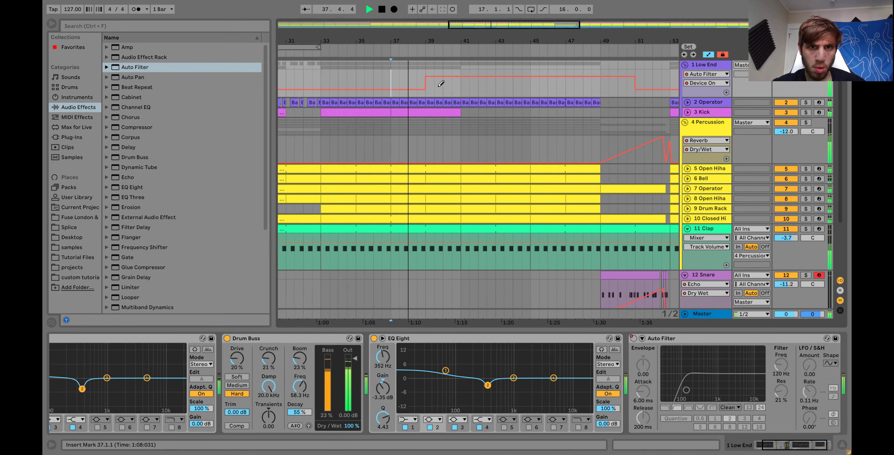
click(437, 90)
click(431, 90)
key(b)
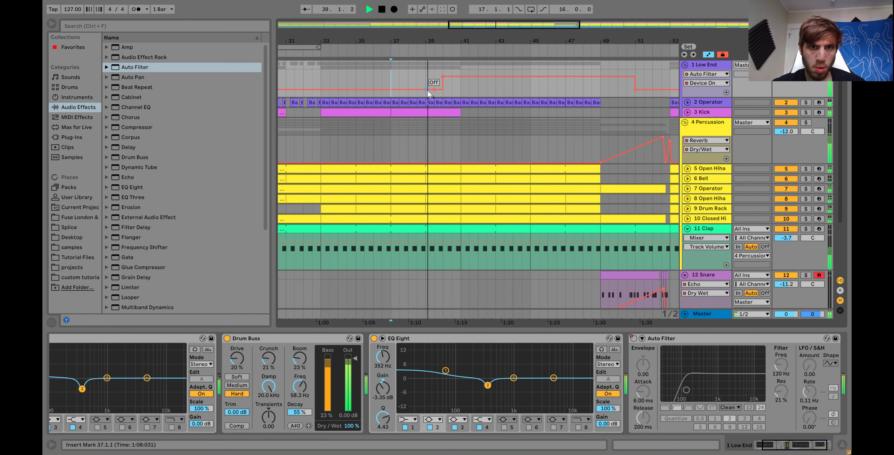
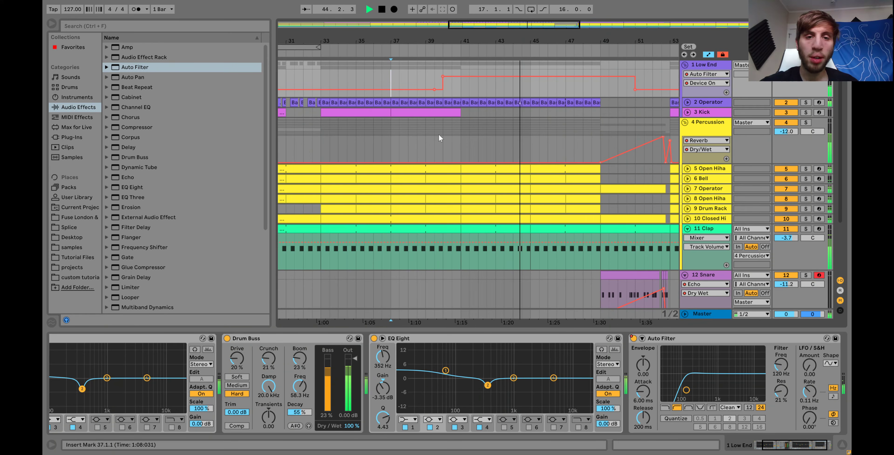
Shape a Percussion Reverb Dry/Wet swell from bar 40, peaking at bar 41 and fading out mid-bar 42, and play it from 40.1.1.
click(469, 163)
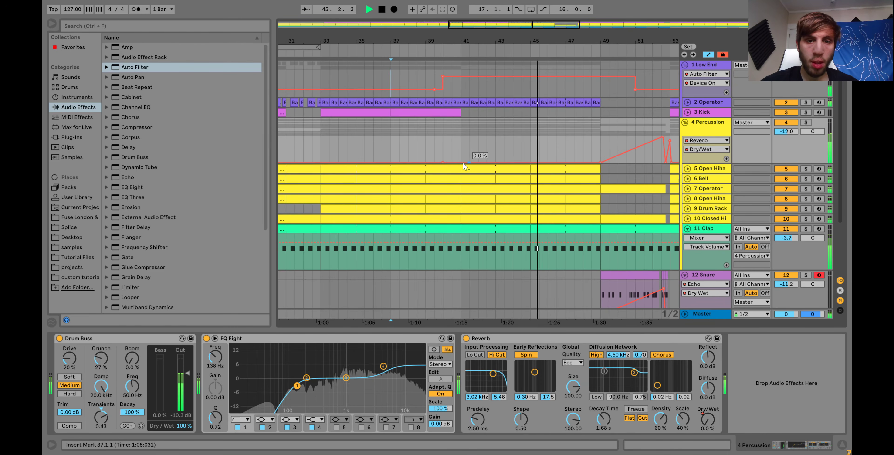
drag(461, 162, 461, 144)
key(space)
key(space)
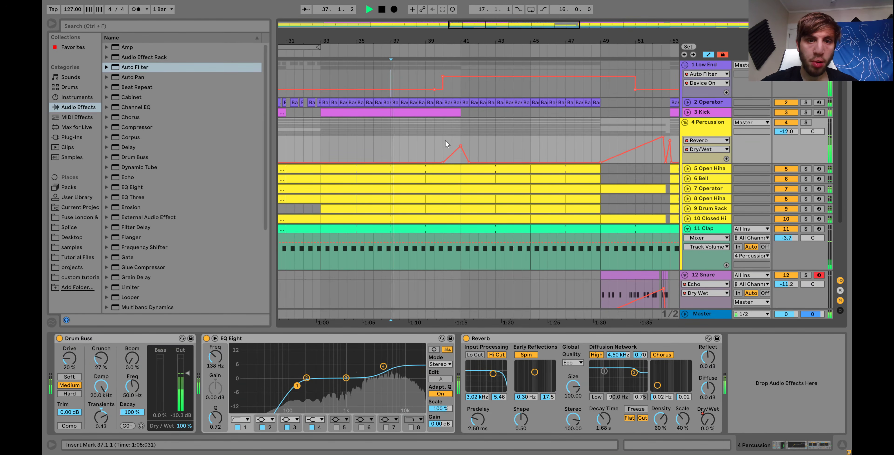
click(443, 138)
key(space)
key(space)
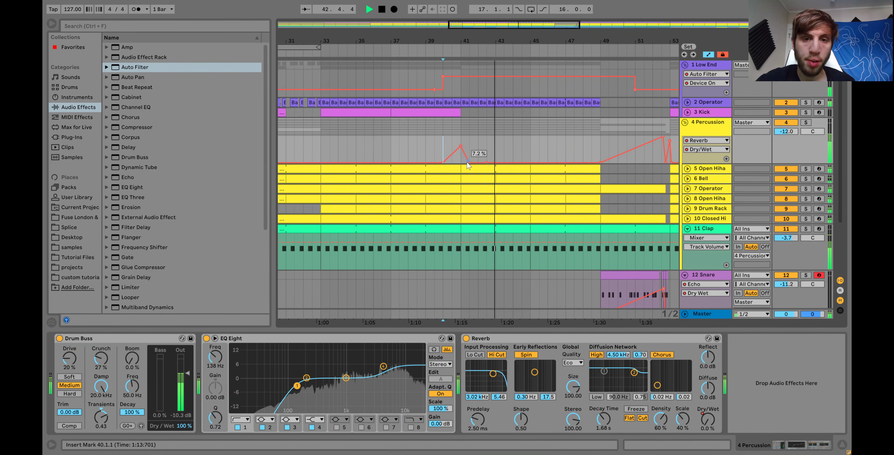
key(space)
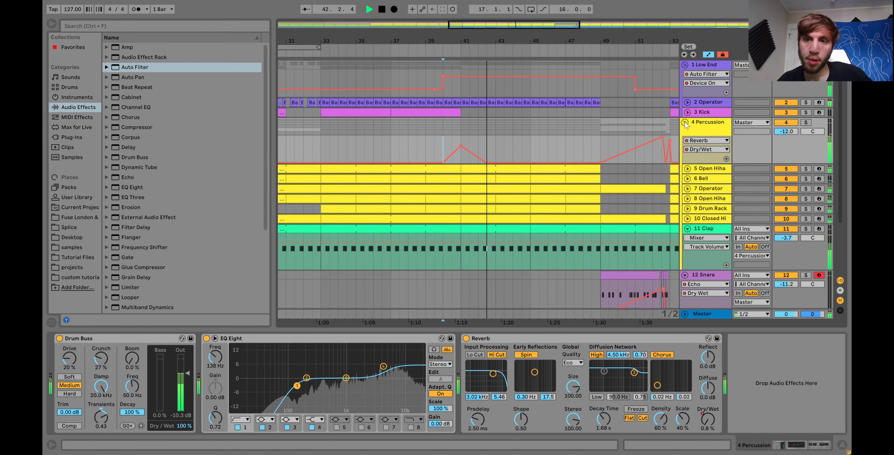
Fold the Percussion group, unfold the Analog track, and check the tracks in the arrangement and session views.
double_click(700, 128)
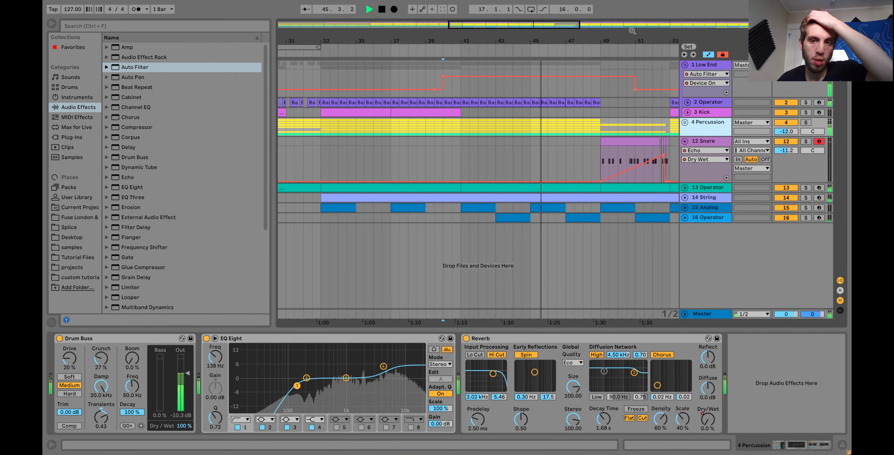
drag(514, 53, 507, 42)
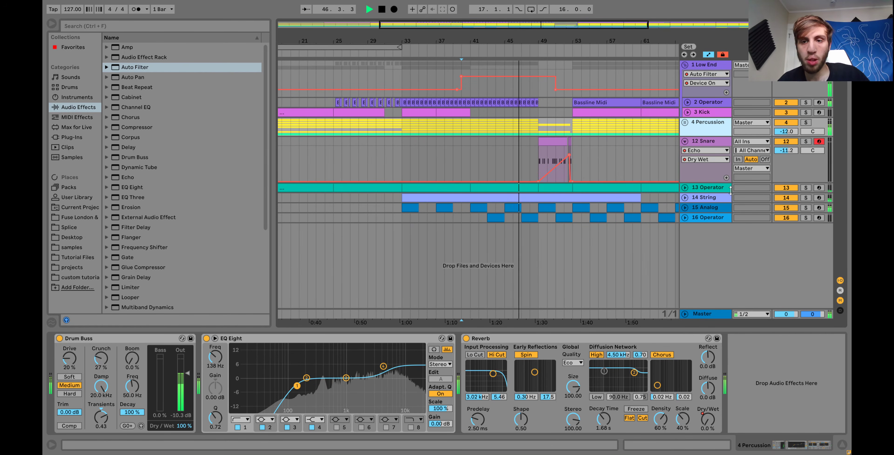
click(699, 207)
click(685, 207)
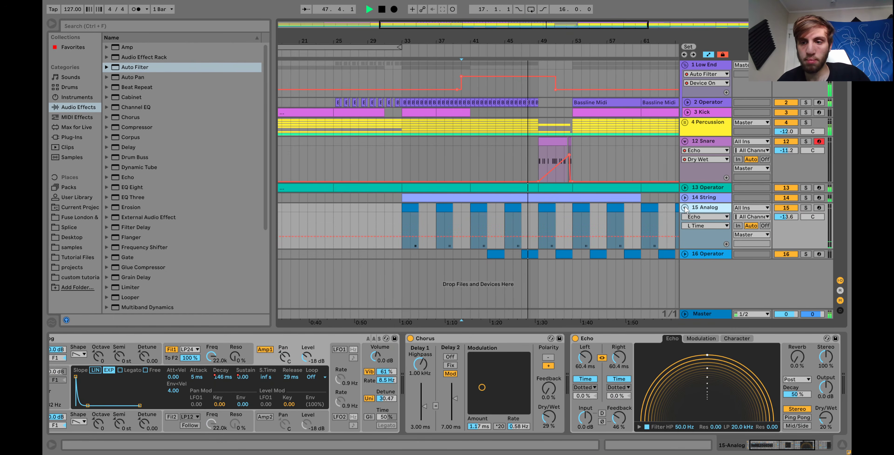
key(Tab)
key(Tab)
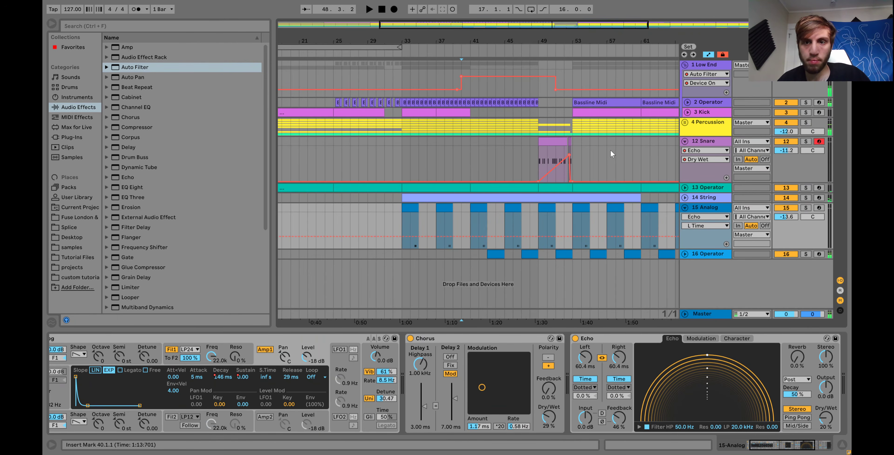
click(610, 150)
key(Tab)
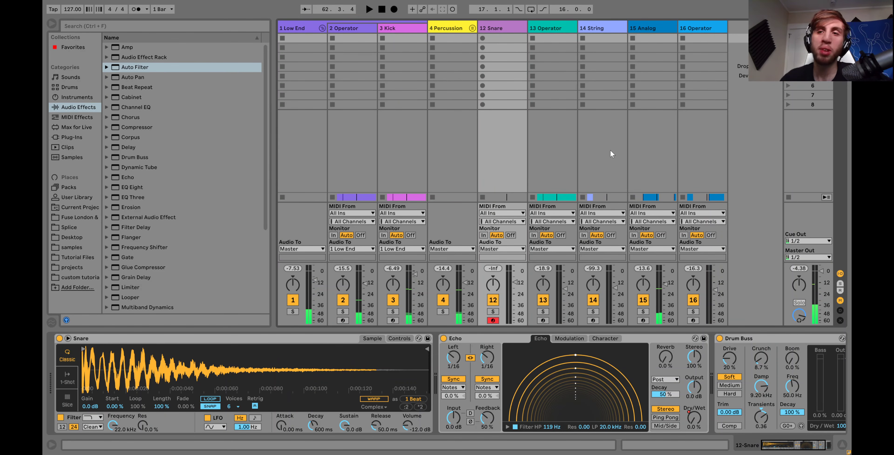
key(Tab)
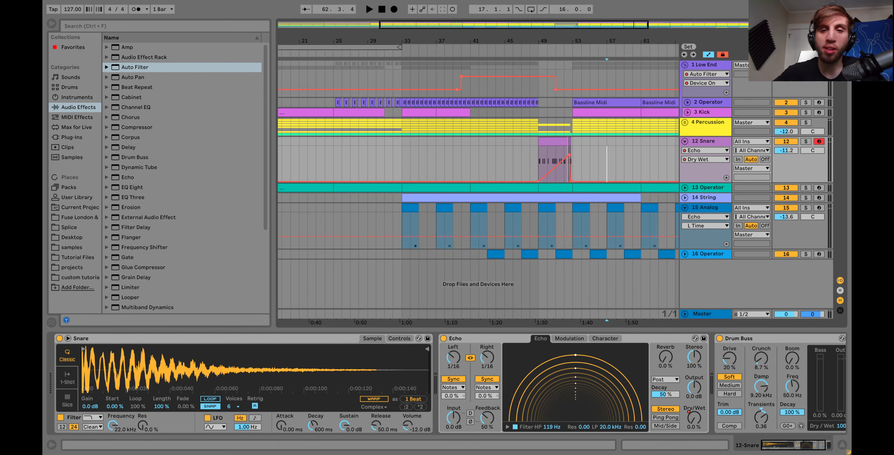
Play the transitions from 49.1.1 and 39.1.1, inspect the Percussion group's reverb automation, and stop with the insert marker at 57.1.1.
click(556, 148)
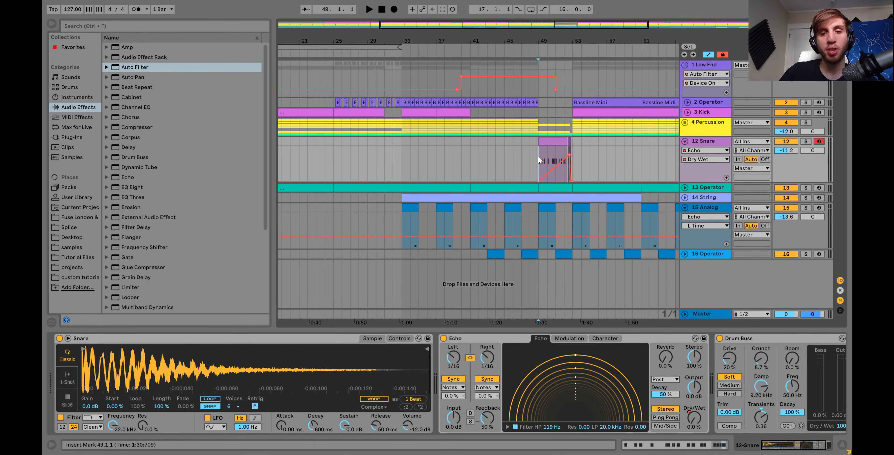
key(space)
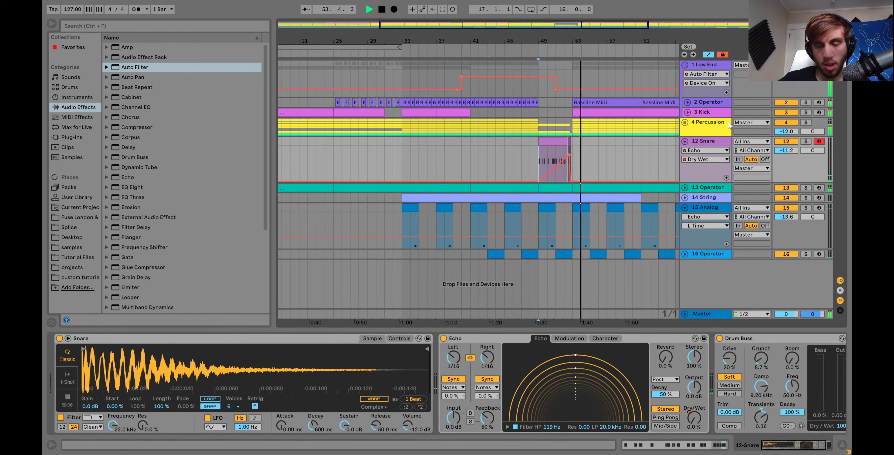
key(space)
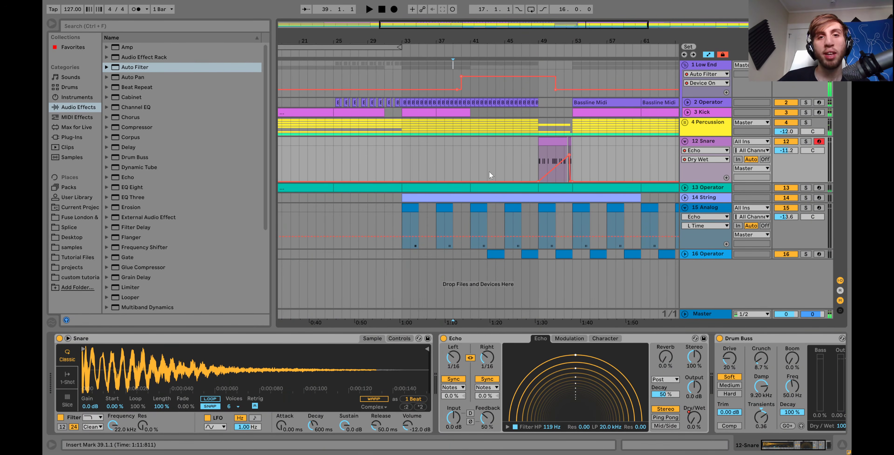
click(453, 72)
key(space)
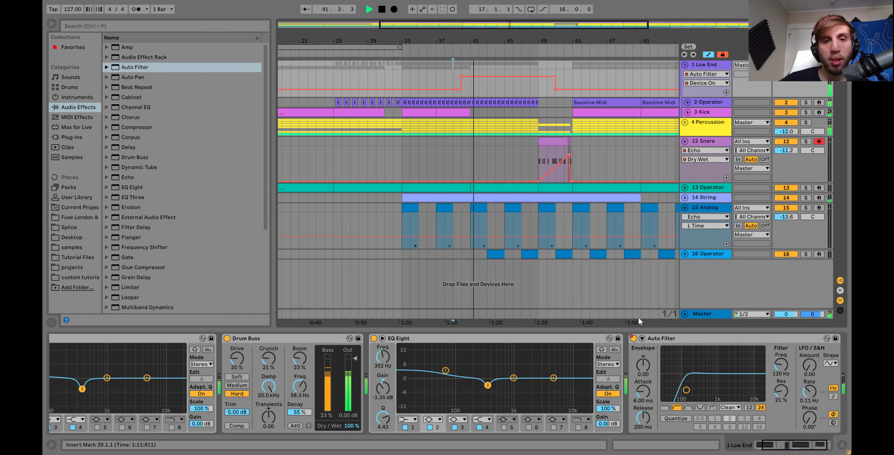
click(684, 122)
click(696, 128)
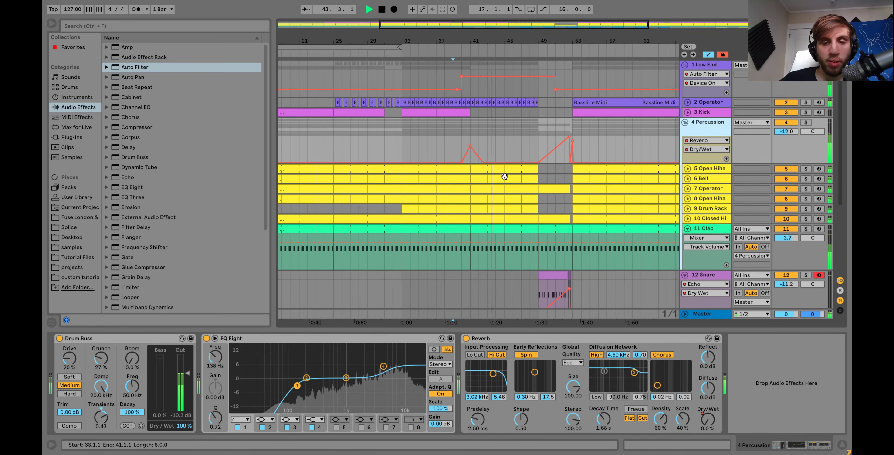
click(685, 123)
key(space)
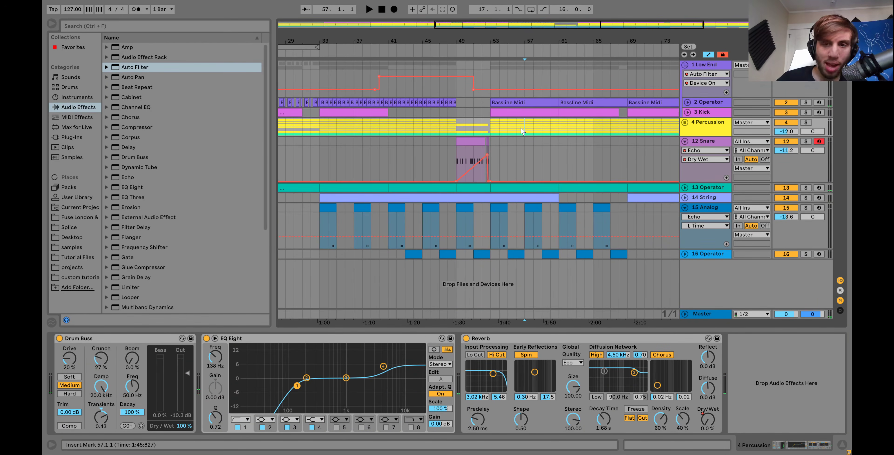
Lower the volume of the 16 Operator track to -23.4 dB in the session mixer while playing from 57.1.1.
key(Tab)
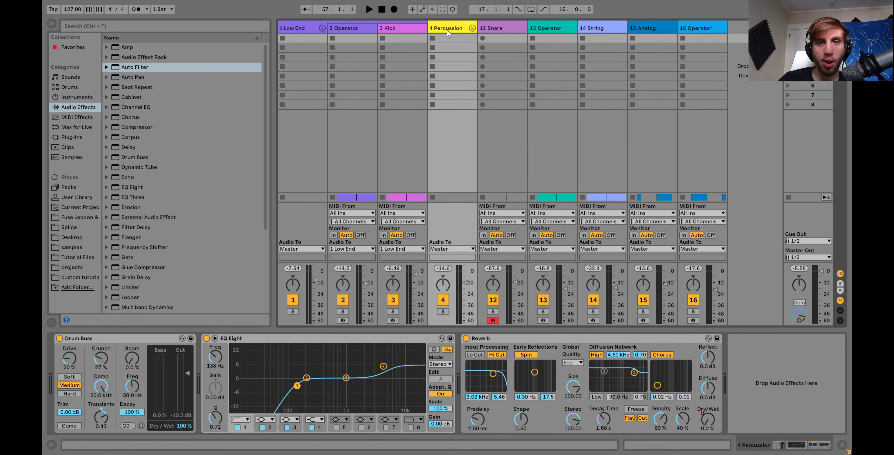
key(space)
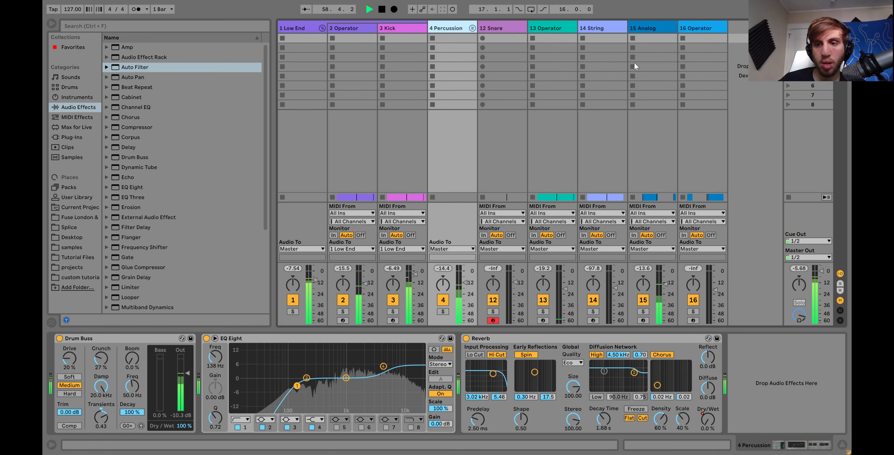
click(603, 26)
key(ctrl+a)
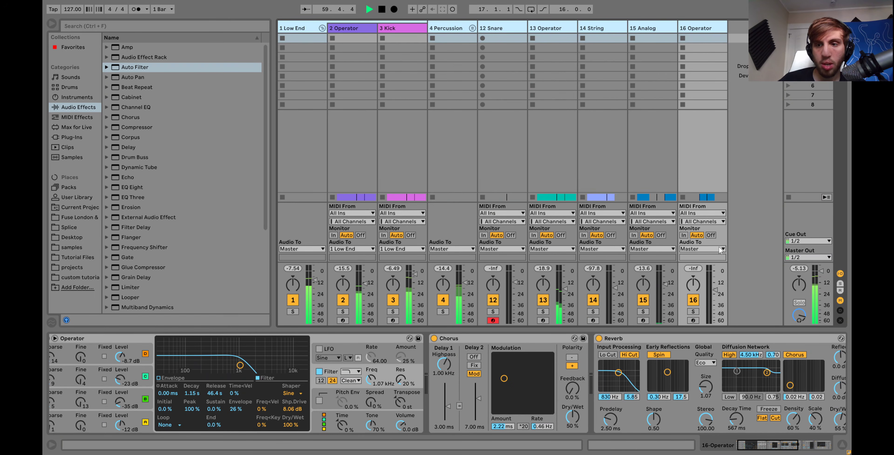
click(718, 294)
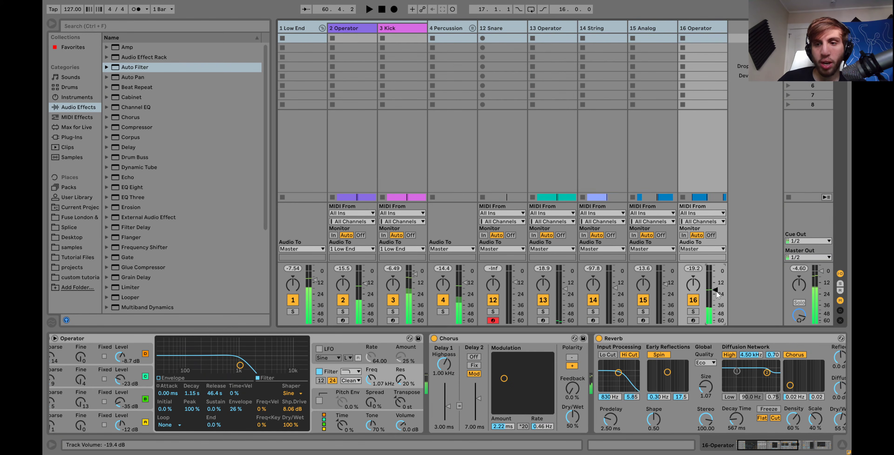
key(space)
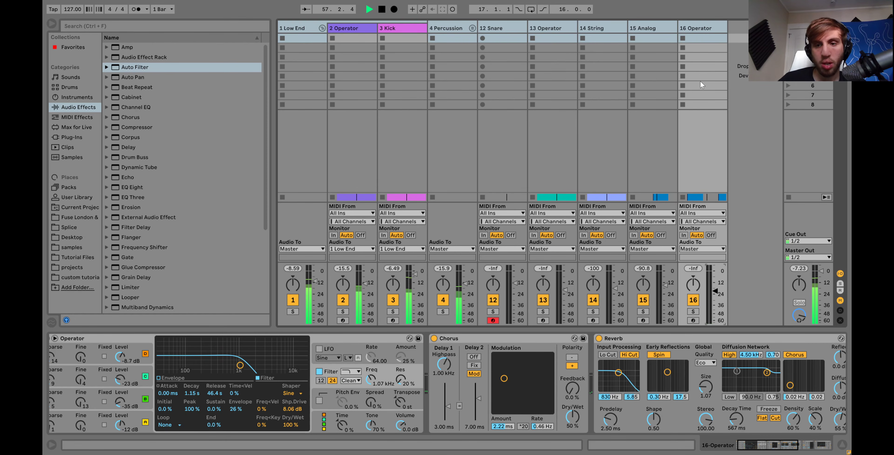
click(699, 34)
click(653, 28)
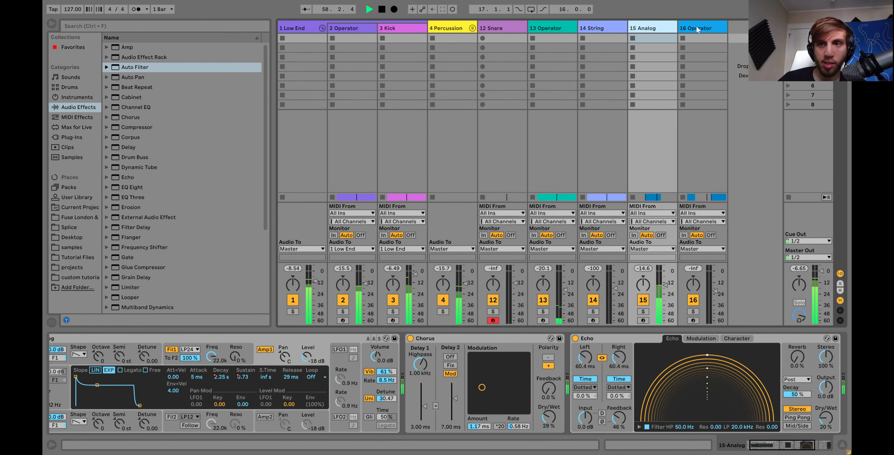
click(695, 25)
click(718, 295)
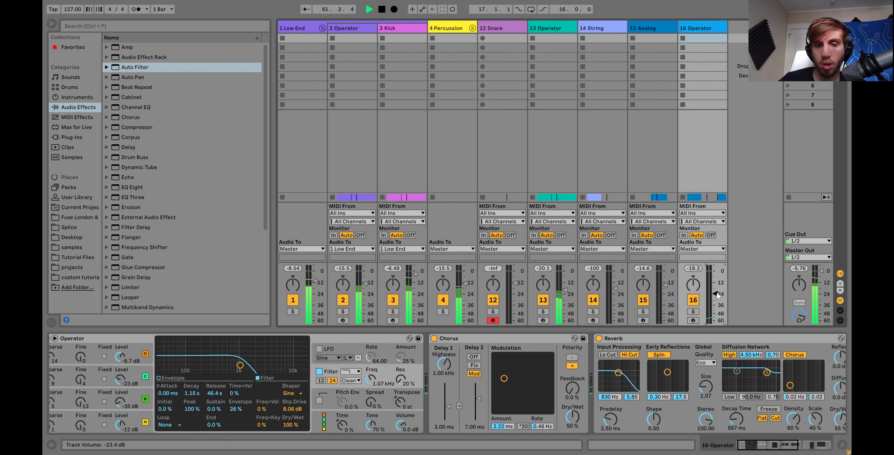
Stop and replay the section from 57.1.1 in the session view to check the mix levels.
key(Tab)
key(Tab)
key(space)
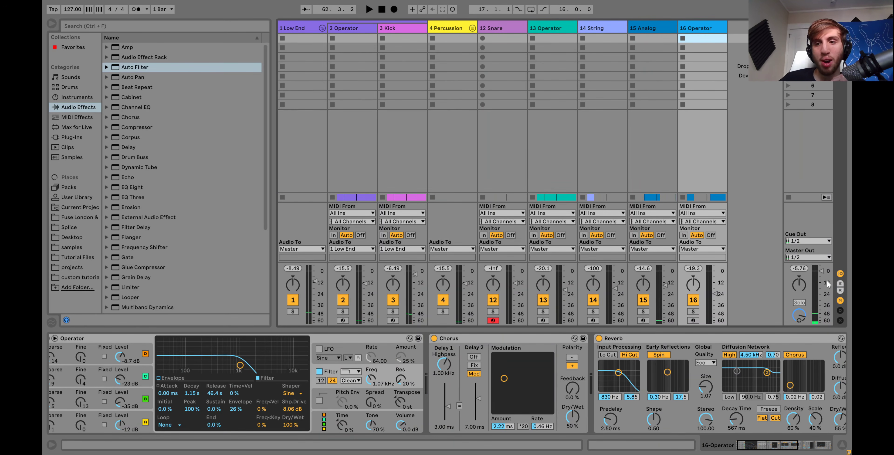
key(space)
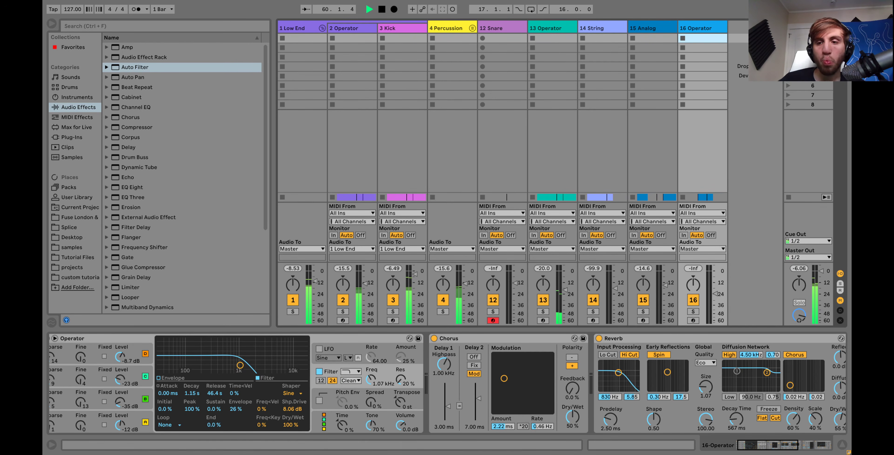
Add an EQ Eight to the Master track.
key(Right)
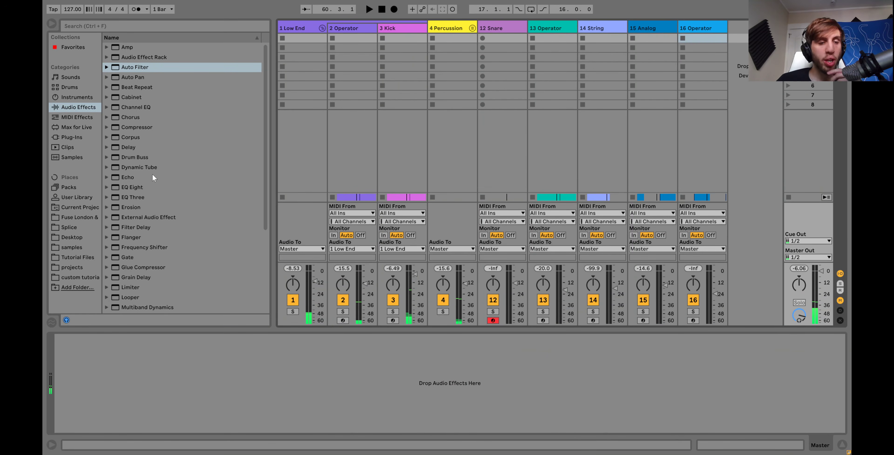
click(124, 188)
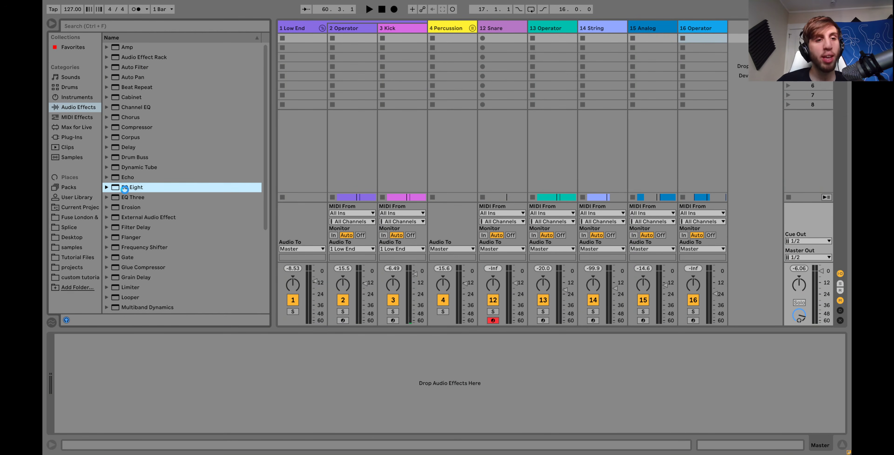
double_click(125, 188)
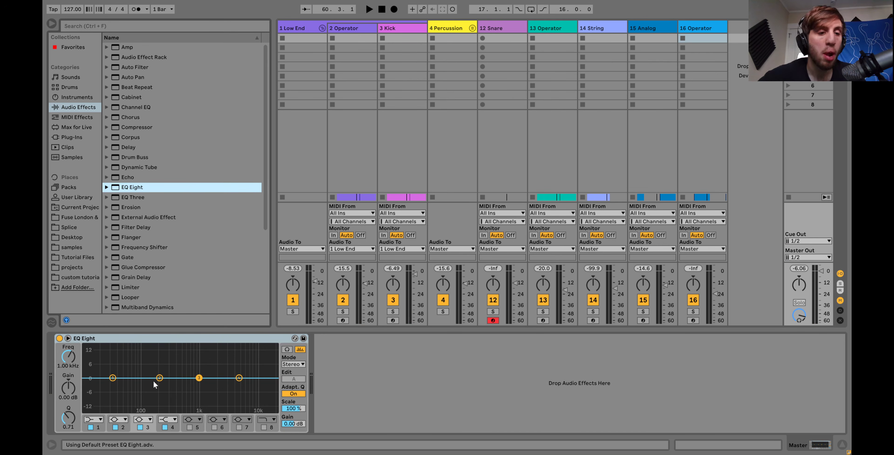
Boost the Master EQ's low shelf around 65 Hz and its high shelf by 3.60 dB at 4.00 kHz.
drag(112, 379, 116, 377)
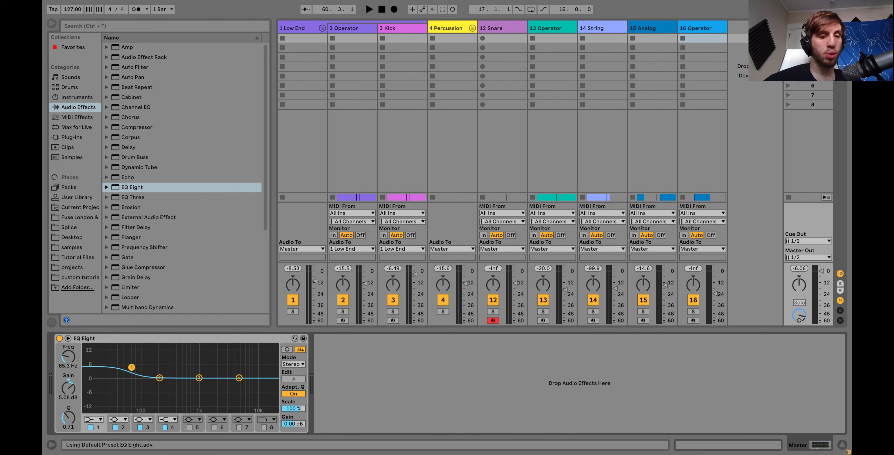
click(240, 378)
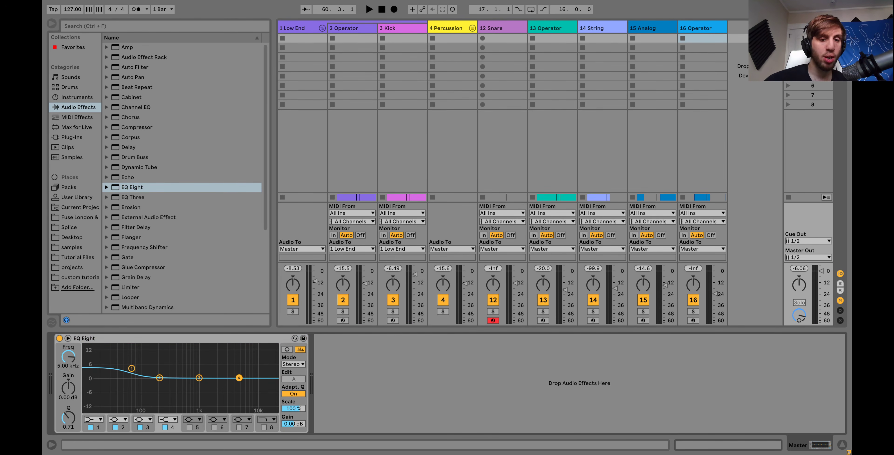
drag(234, 370, 234, 371)
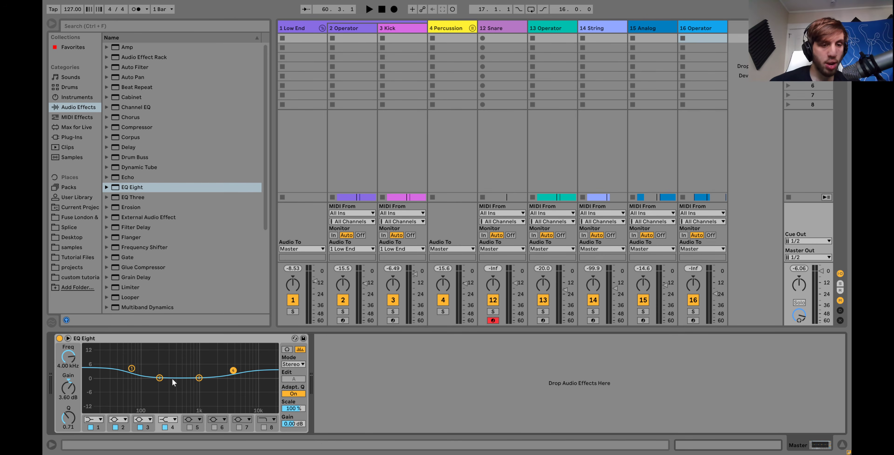
Cut band 2 of the Master EQ by 4.34 dB at 352 Hz with a Q of 3.61, and listen briefly from 57.1.1.
drag(159, 377, 170, 378)
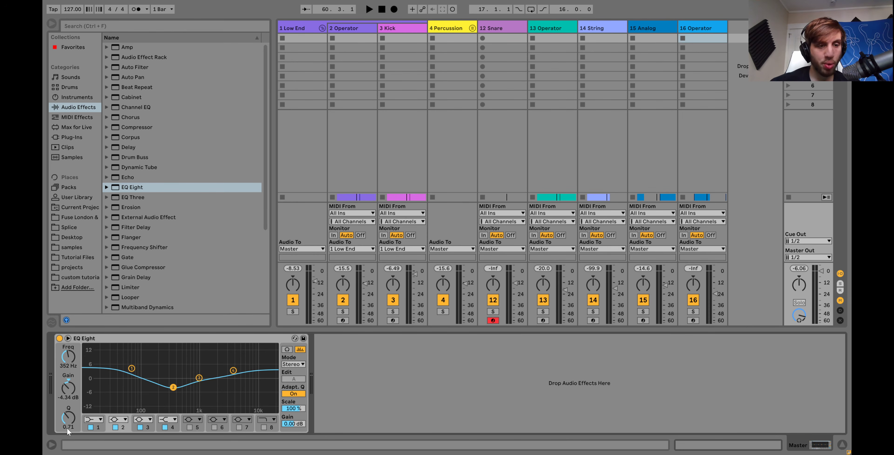
drag(68, 418, 68, 410)
key(space)
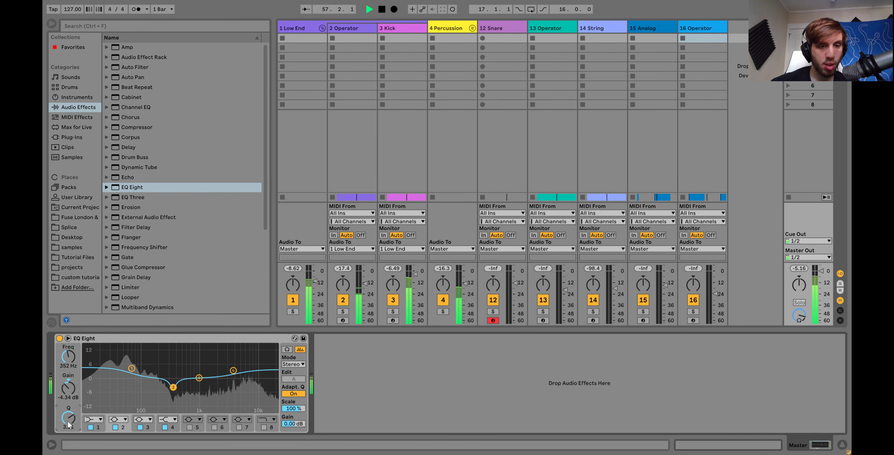
key(space)
Set the Master EQ's output gain to -2.00 dB and compare playback with the EQ bypassed and active.
drag(292, 424, 290, 429)
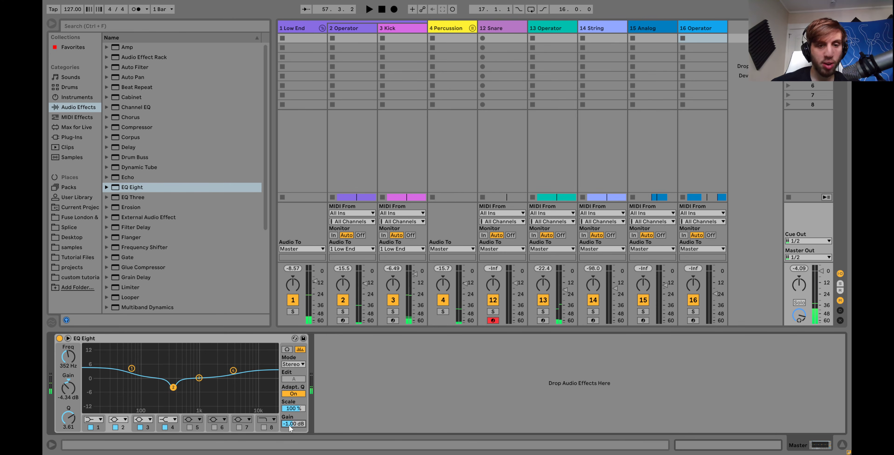
click(59, 338)
key(space)
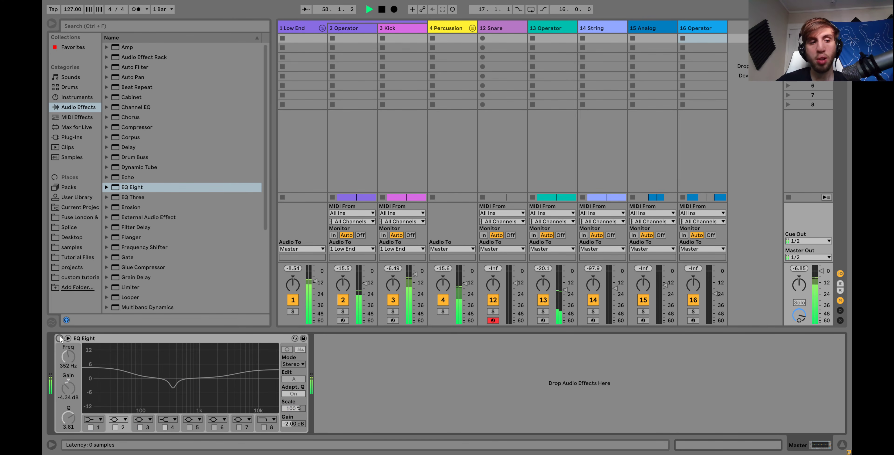
click(59, 338)
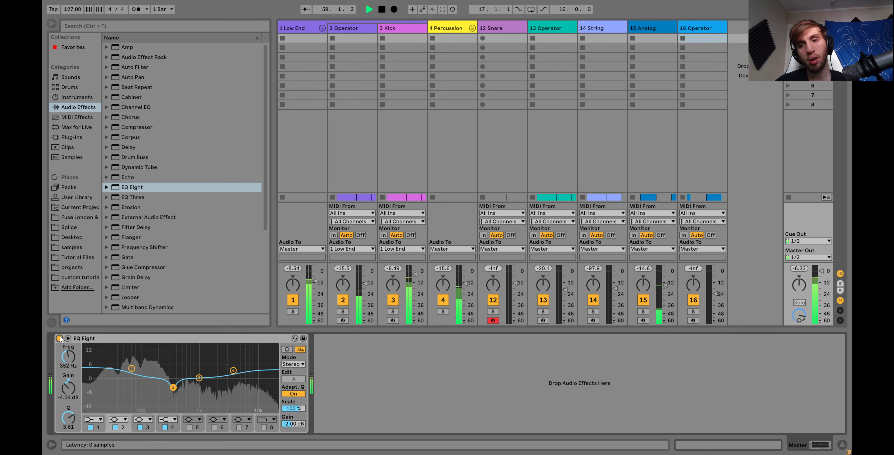
drag(291, 431, 294, 427)
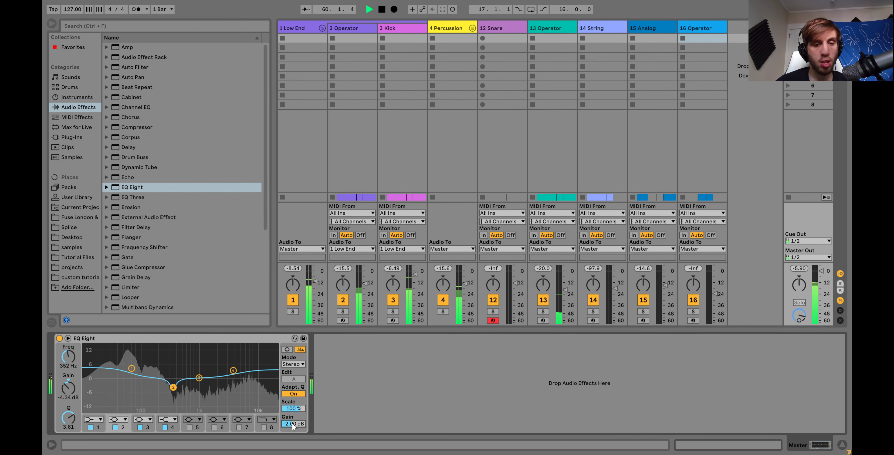
key(Down)
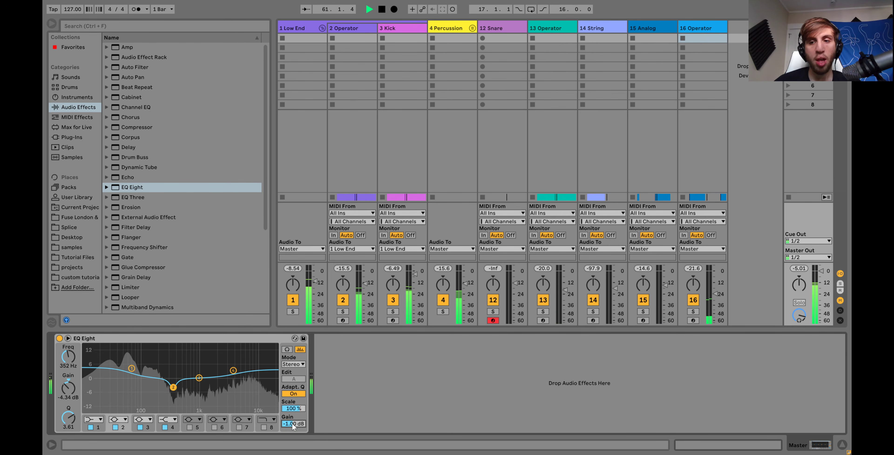
key(space)
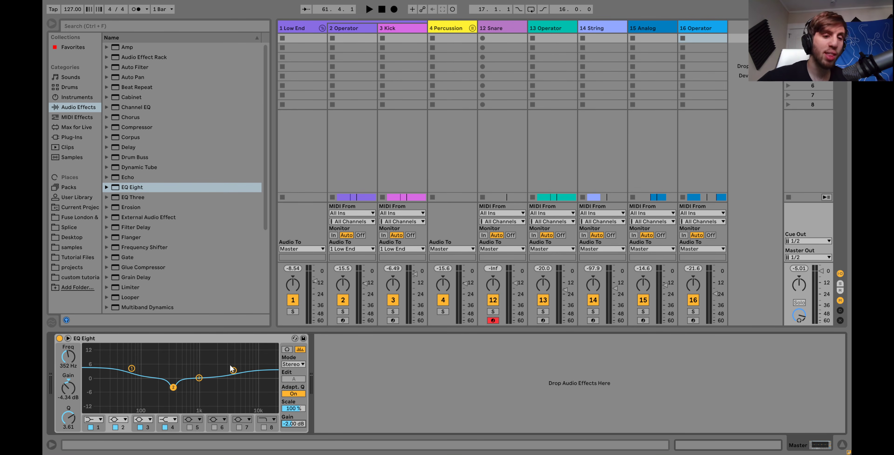
key(space)
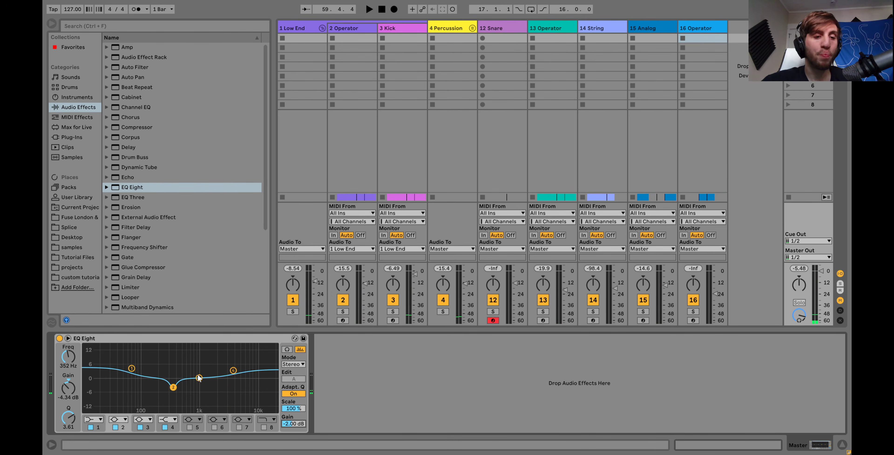
key(space)
Add a Saturator after the Master EQ with Drive at 4.00 dB and Output at -3.00 dB.
scroll(193, 300, down, 4)
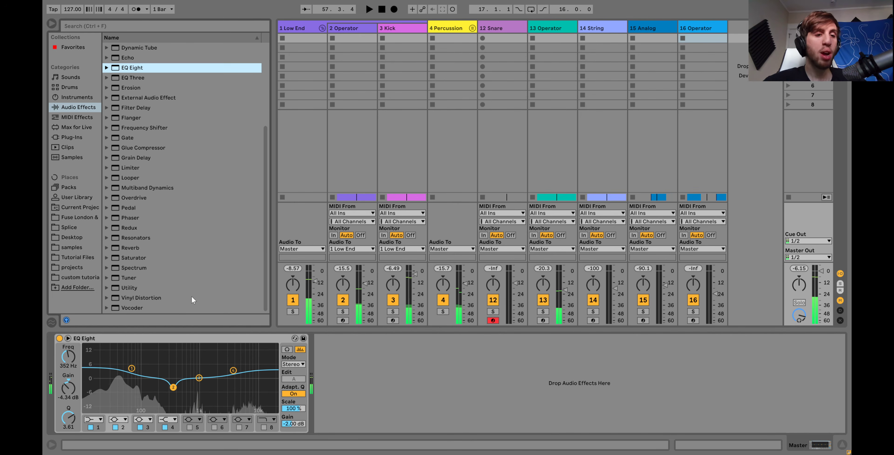
click(139, 258)
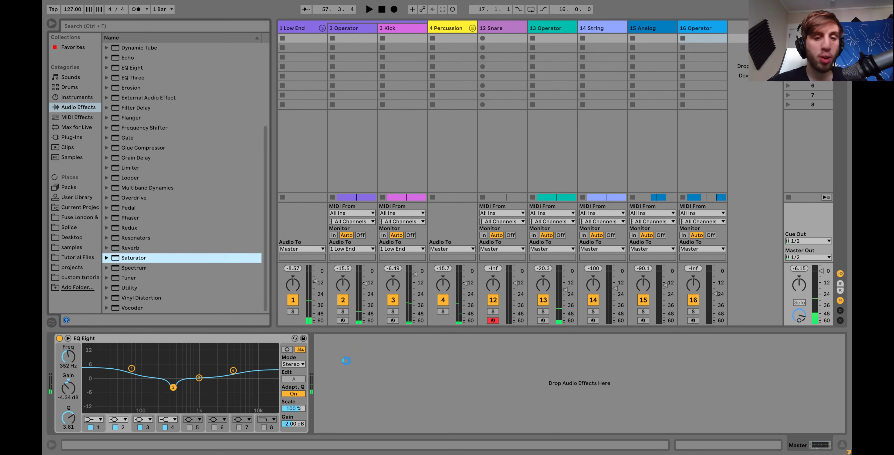
click(325, 361)
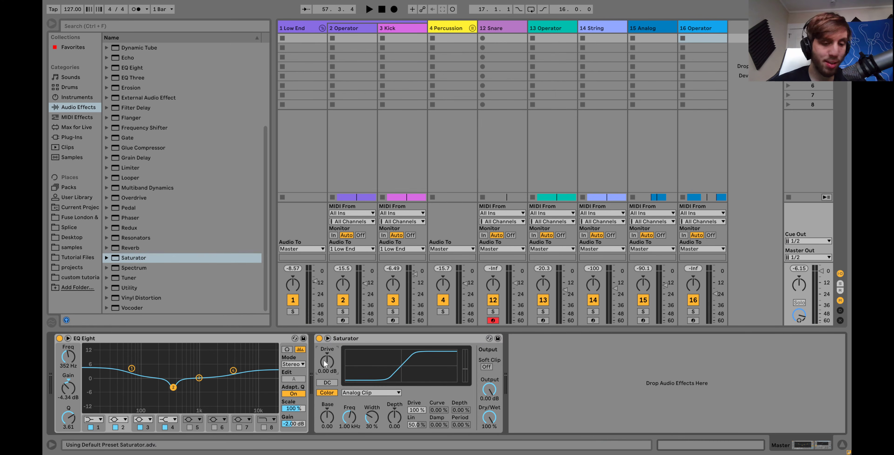
click(490, 396)
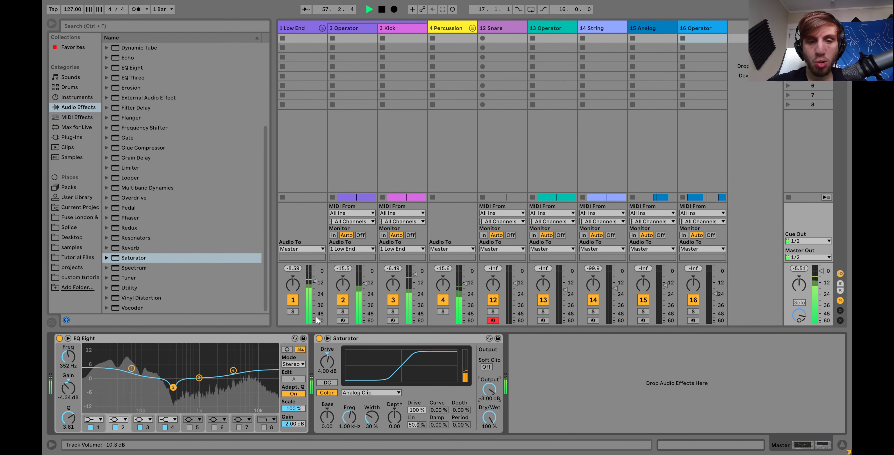
Compare playback with the Saturator bypassed and active, leaving it on, and stop.
click(319, 338)
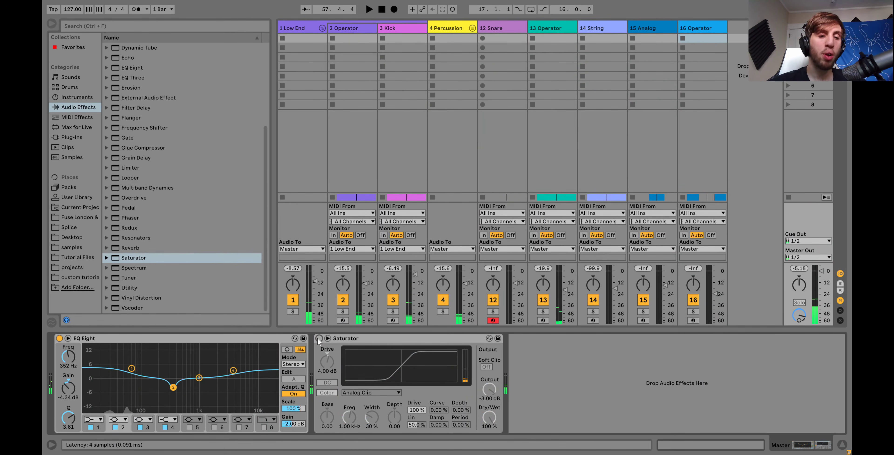
key(space)
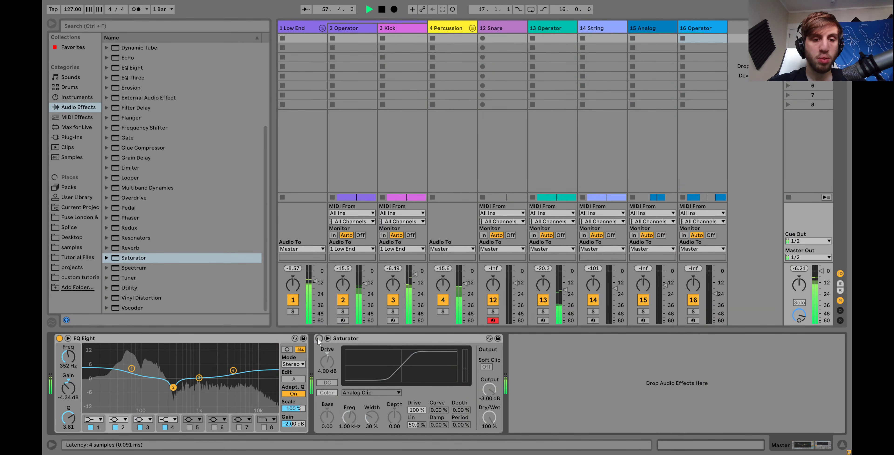
click(319, 339)
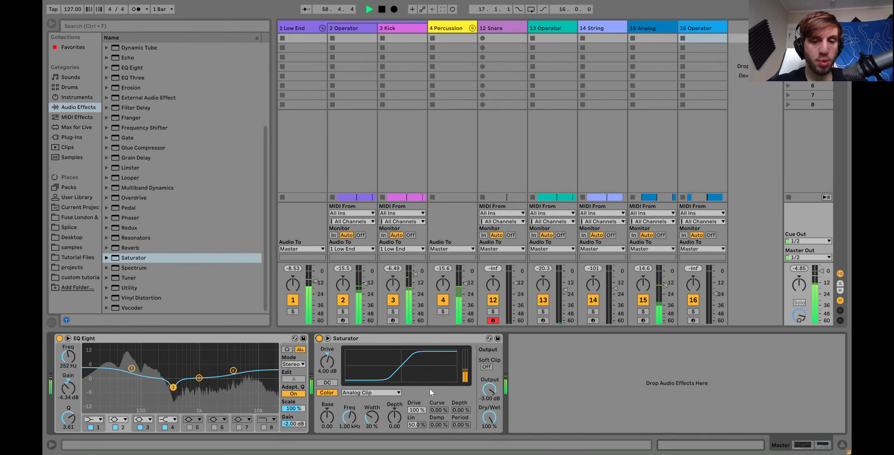
click(496, 401)
key(space)
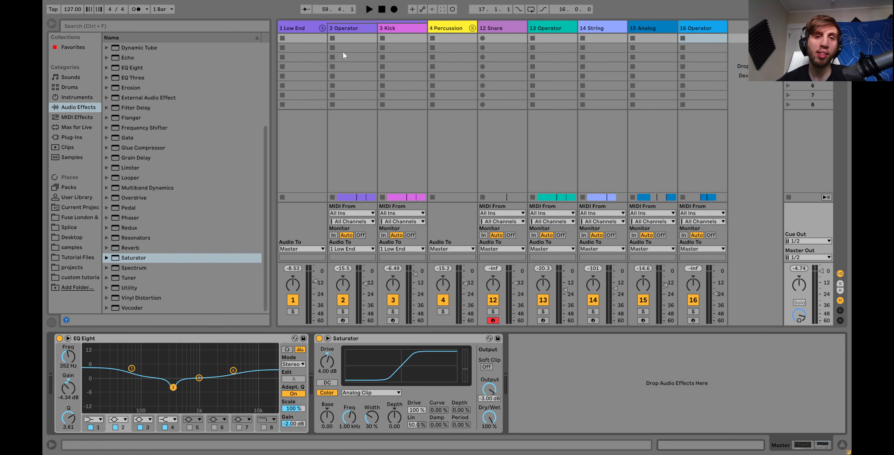
Review the device chains of the Low End and Percussion groups, and replay the mix with the Master devices shown.
click(306, 33)
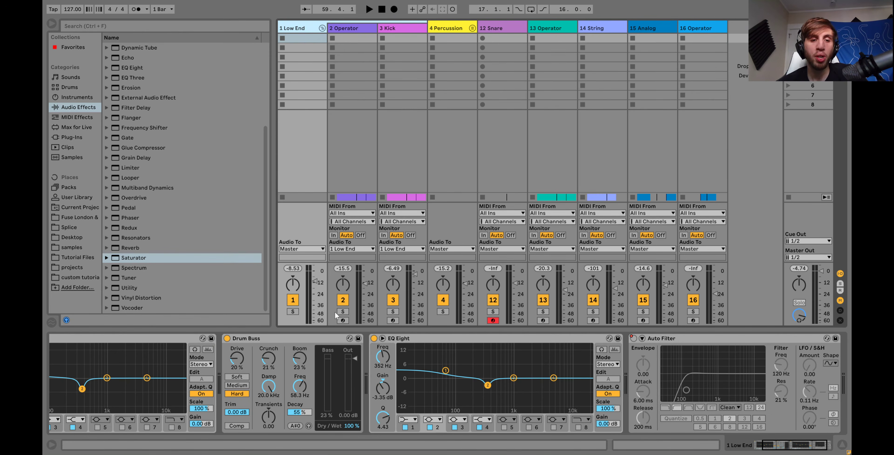
click(436, 37)
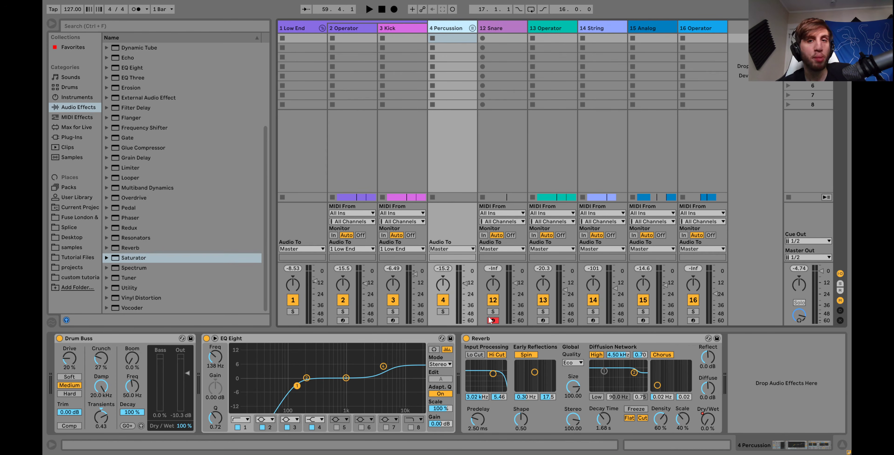
click(807, 28)
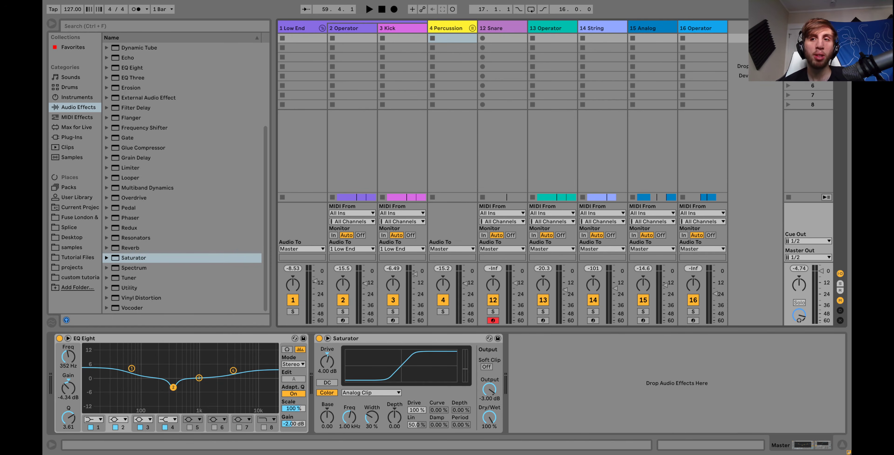
key(space)
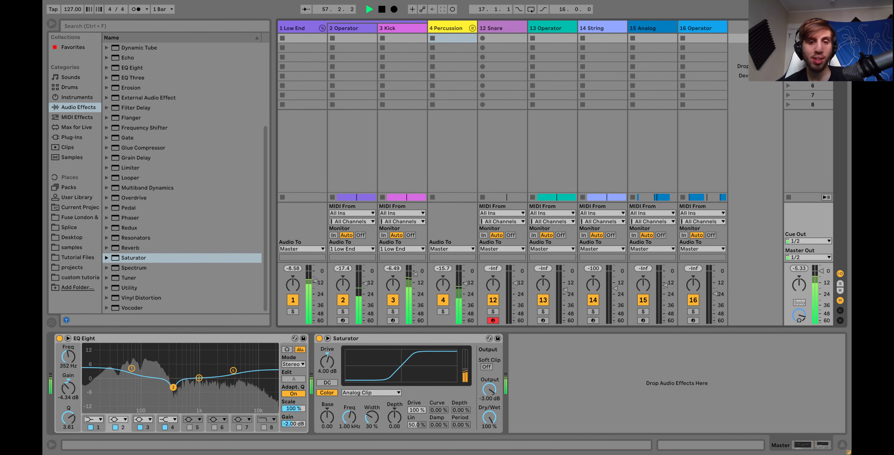
key(space)
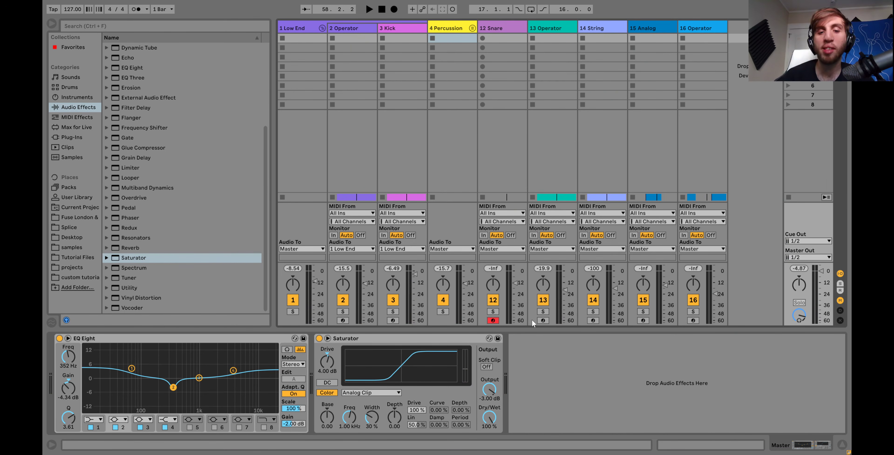
Raise the Saturator's Drive to 36.0 dB and lower its Output to about -26 dB to exaggerate the saturation during playback.
drag(491, 397, 490, 407)
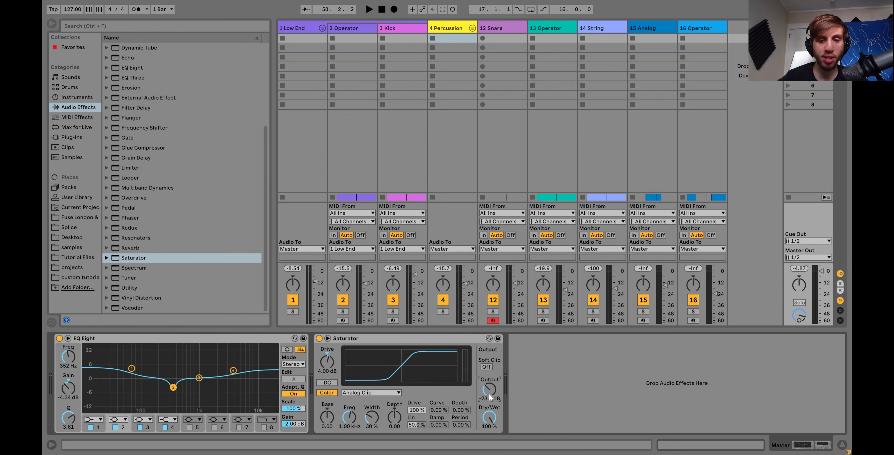
drag(329, 360, 328, 323)
key(space)
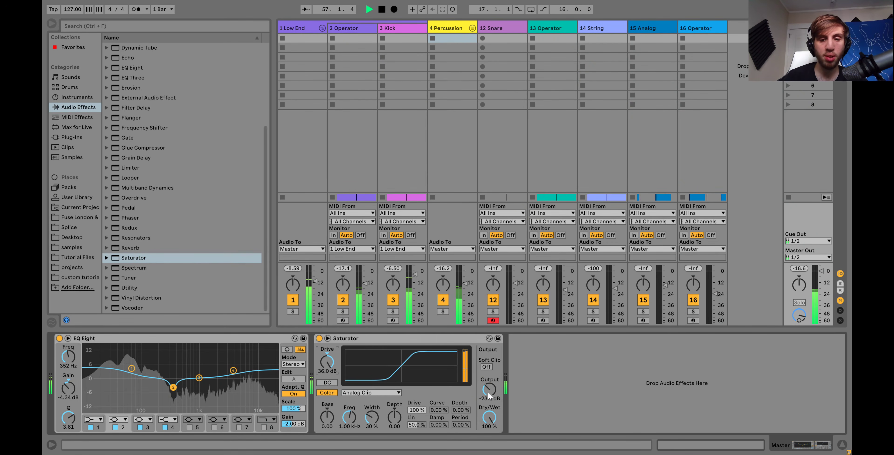
drag(492, 395, 492, 402)
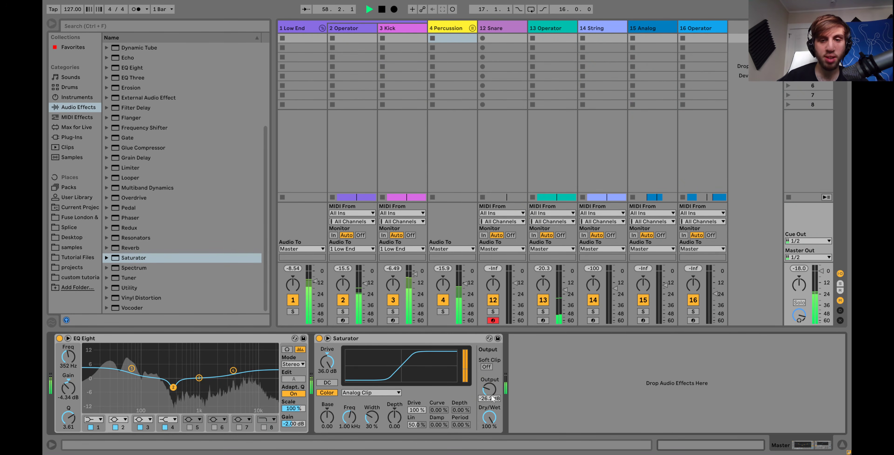
Stop and replay the section from 57.1.1 several times to hear the heavily driven Saturator.
key(space)
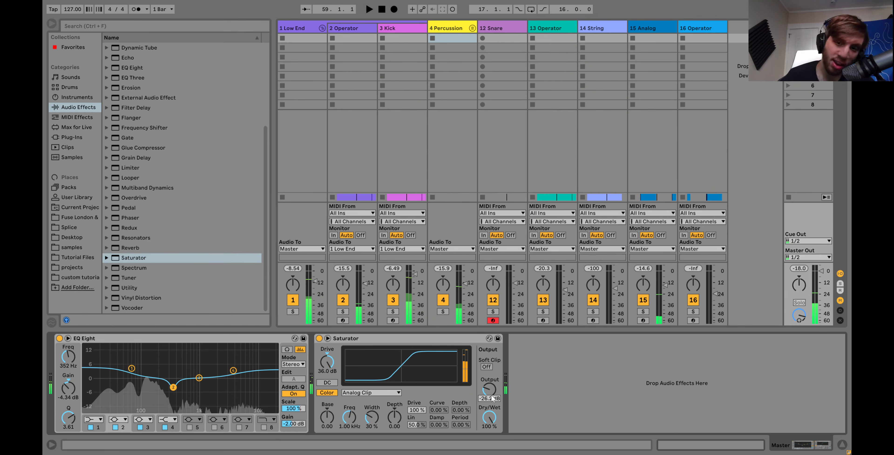
key(space)
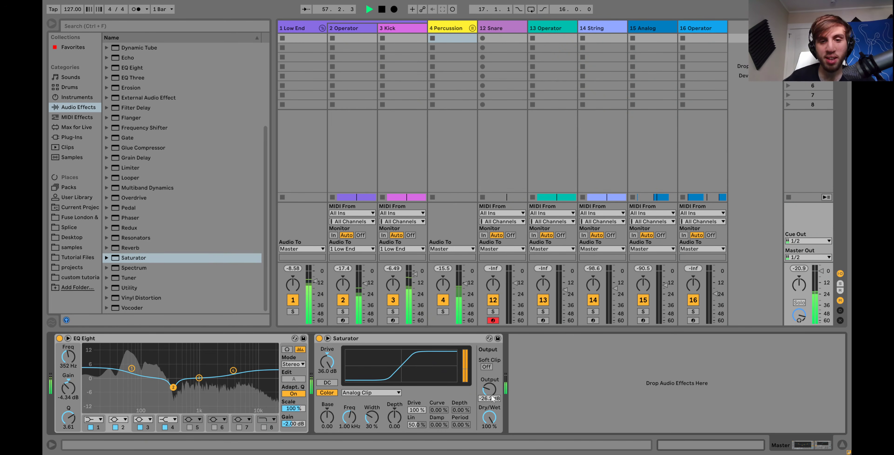
key(space)
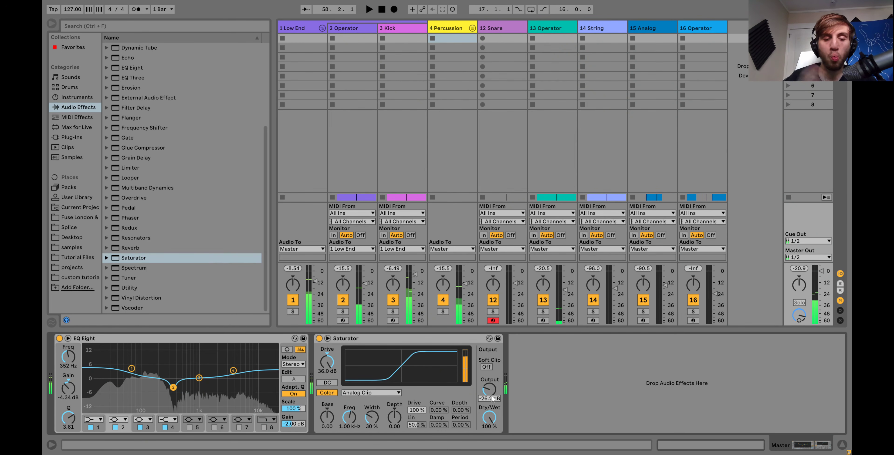
key(space)
key(space)
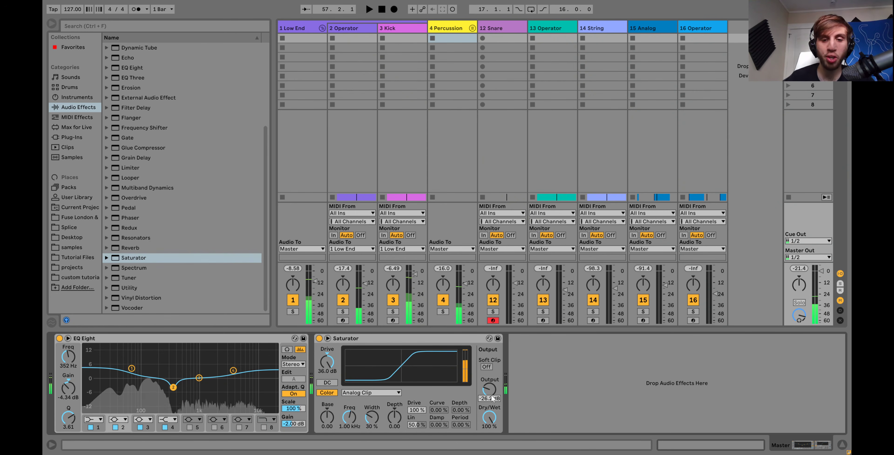
Undo the exaggerated Drive and Output changes on the Master's Saturator and replay the section.
key(ctrl+z)
key(ctrl+z)
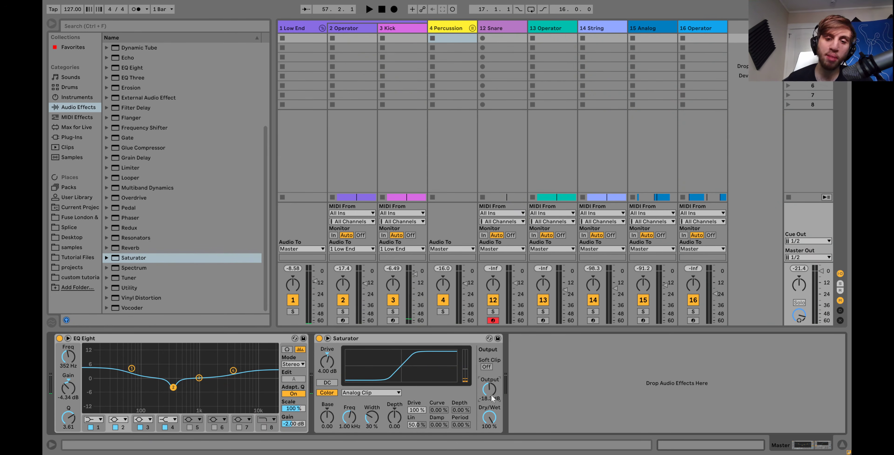
key(space)
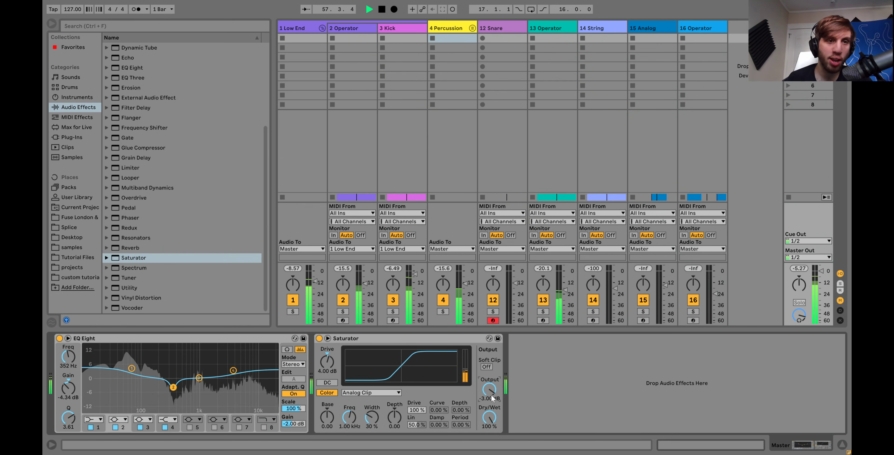
Stop playback and add a Compressor after the Saturator on the Master, with Makeup off and Attack at 30.0 ms.
scroll(120, 149, up, 4)
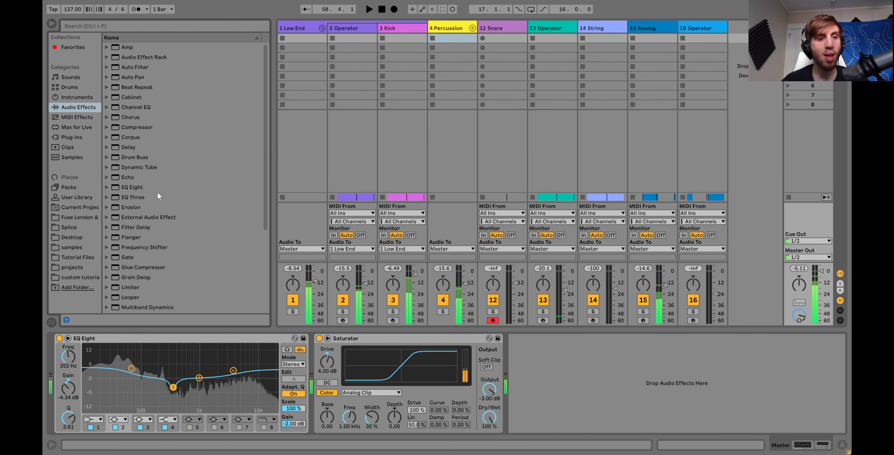
key(space)
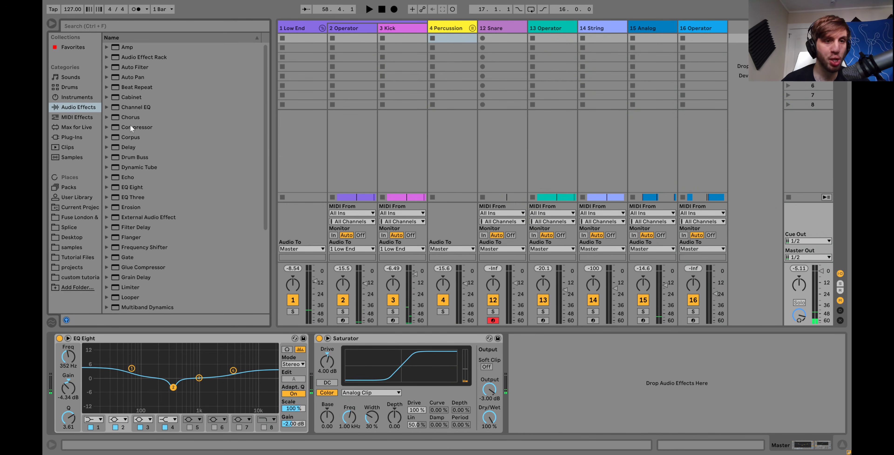
drag(130, 124, 387, 309)
drag(661, 403, 606, 362)
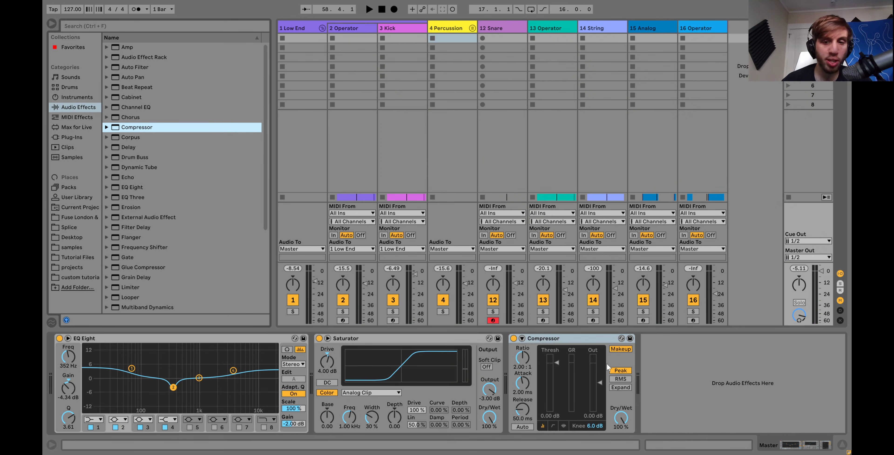
click(612, 351)
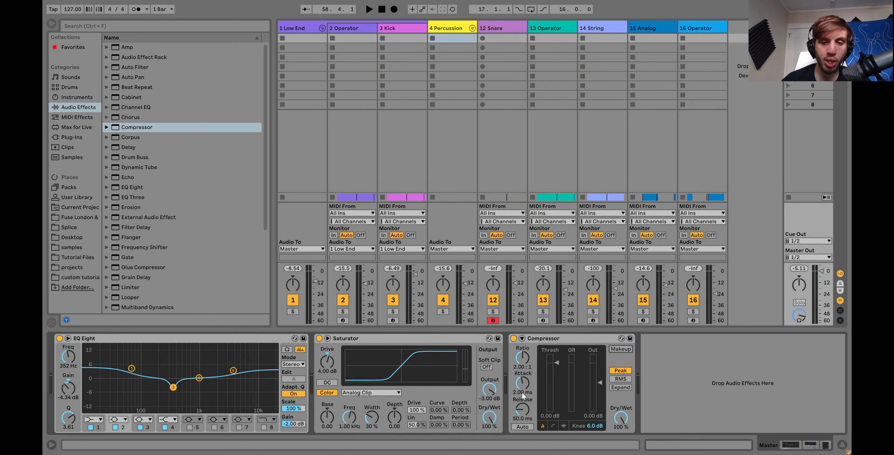
drag(522, 382, 522, 377)
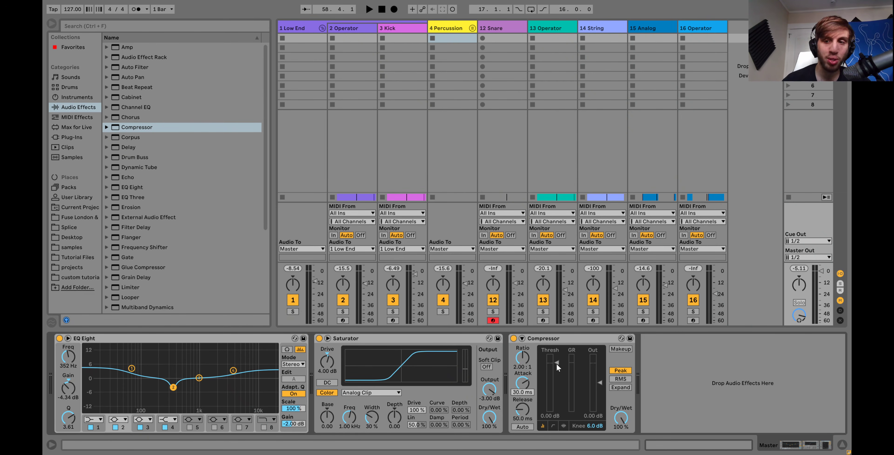
During playback, set the Compressor's Threshold to -14.4 dB, Ratio to 1.82:1 and output gain to 1.00 dB, comparing it with the device bypassed.
key(space)
drag(557, 363, 556, 379)
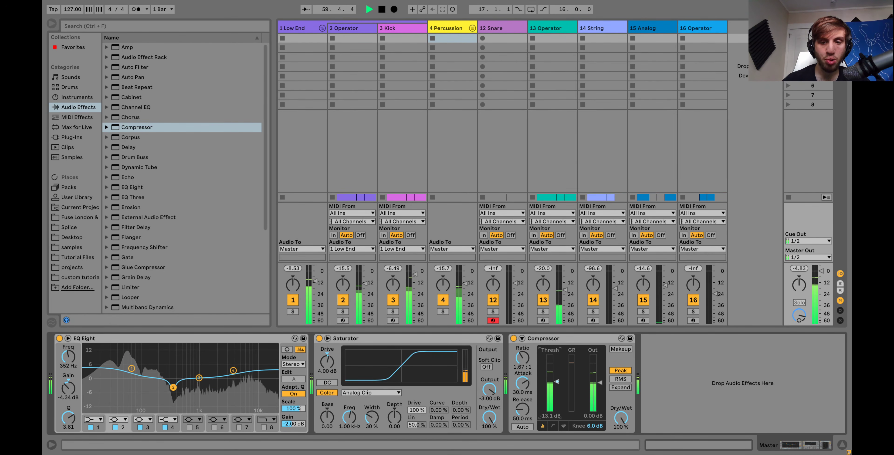
drag(550, 382, 520, 360)
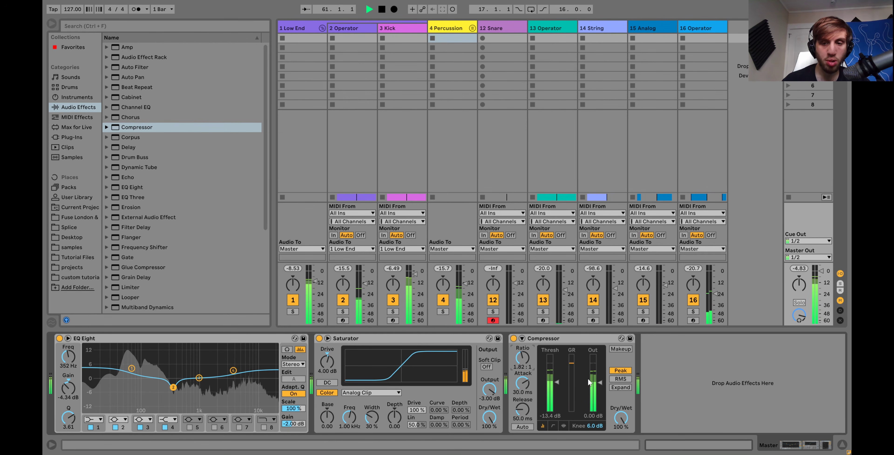
drag(597, 382, 597, 380)
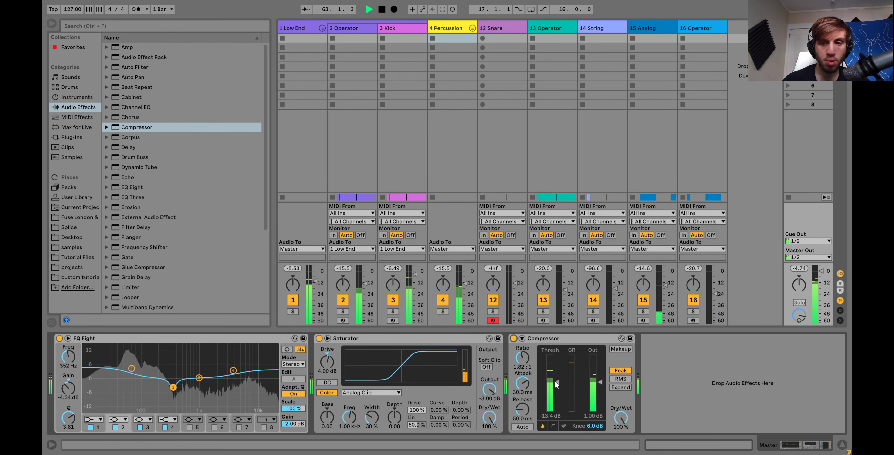
drag(554, 380, 555, 385)
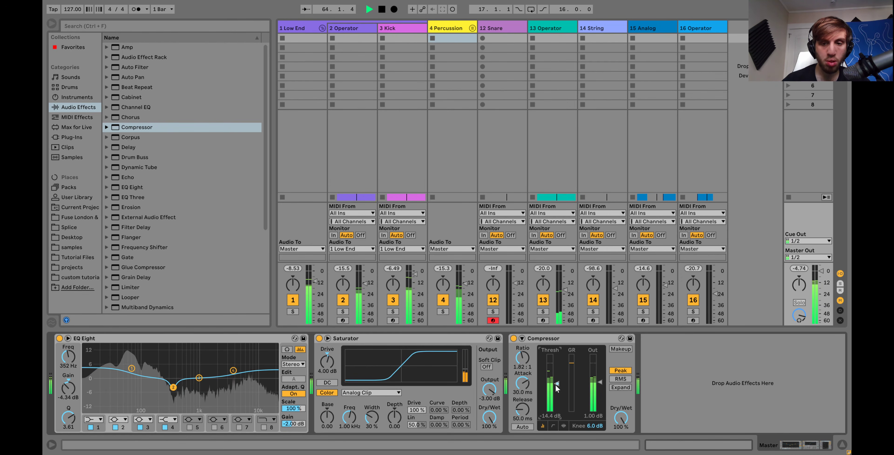
click(514, 338)
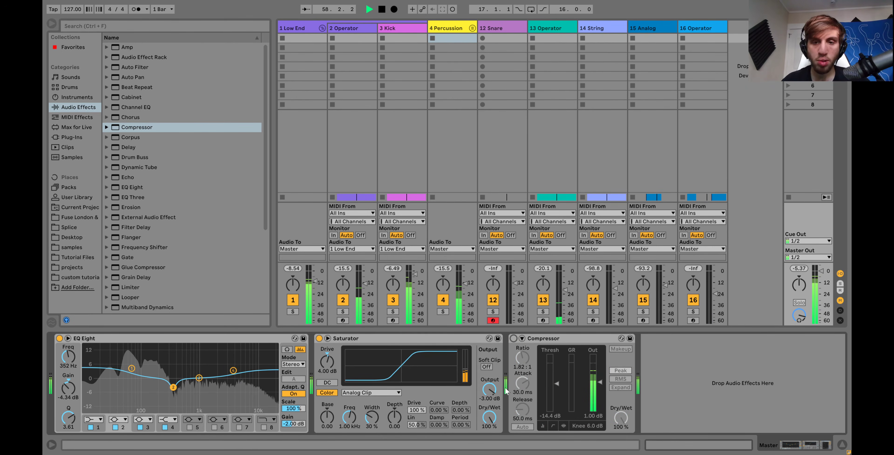
key(0)
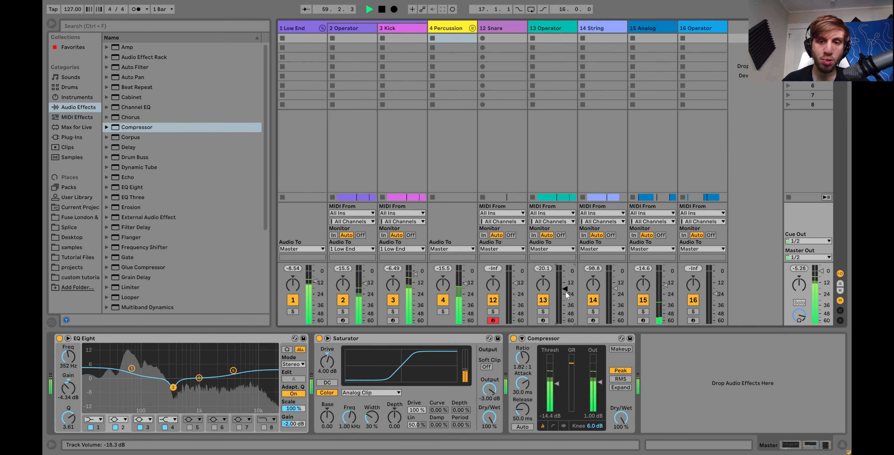
Raise the volume of track 13 Operator to -18.3 dB and stop playback.
drag(565, 291, 565, 289)
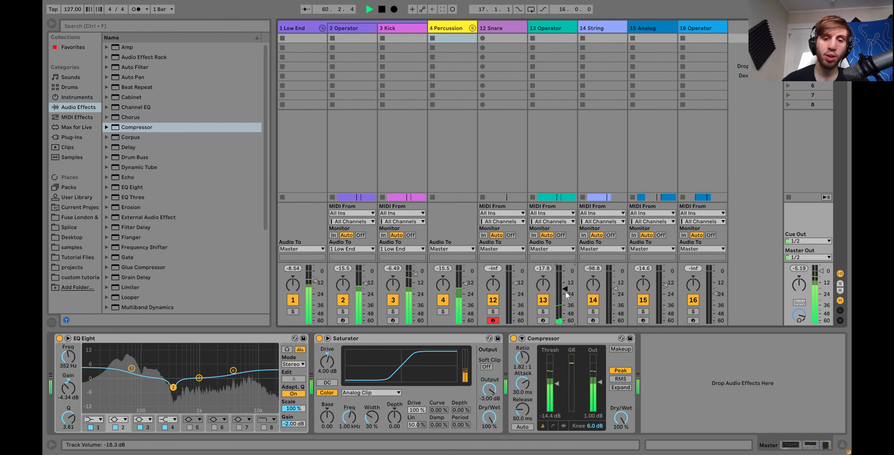
click(575, 337)
key(space)
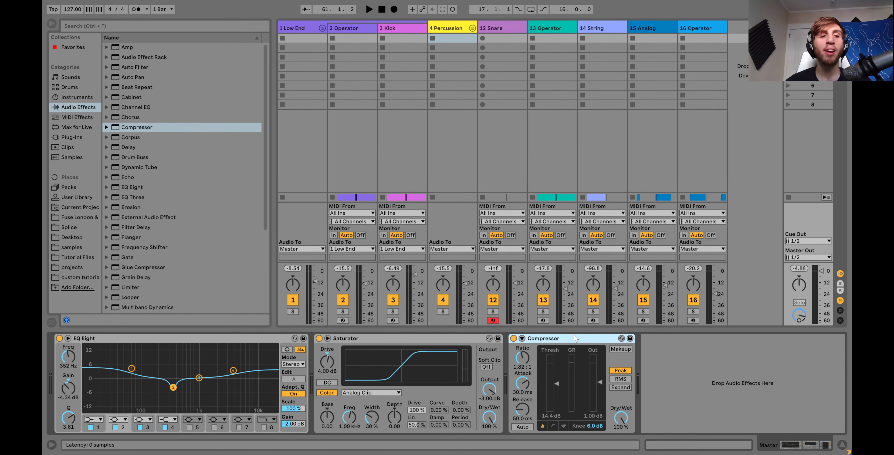
Replay the section with the Compressor's Threshold lowered to -inf dB to exaggerate the compression, and undo that change.
key(space)
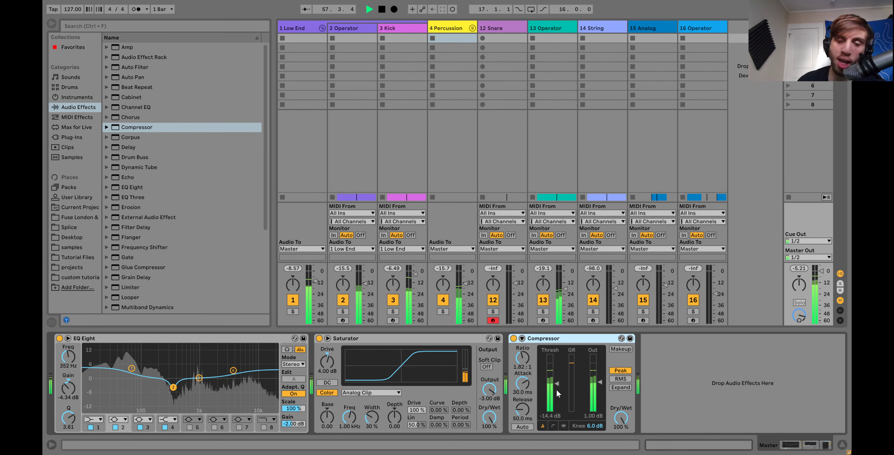
key(space)
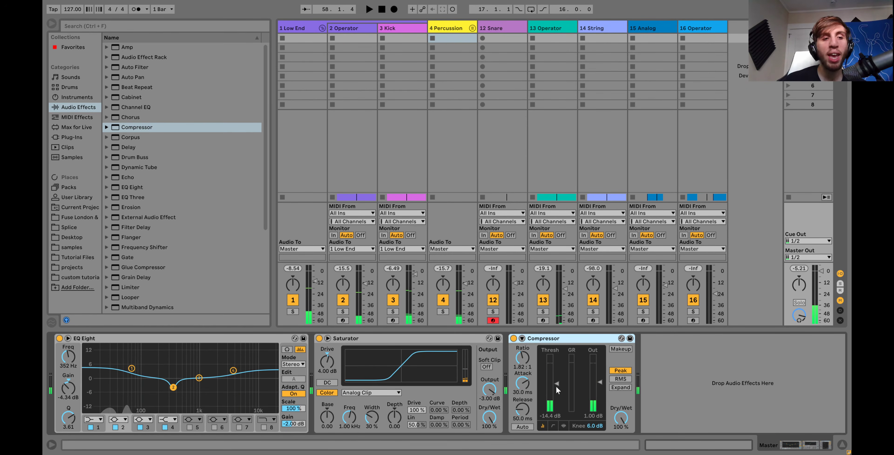
key(space)
drag(557, 386, 555, 414)
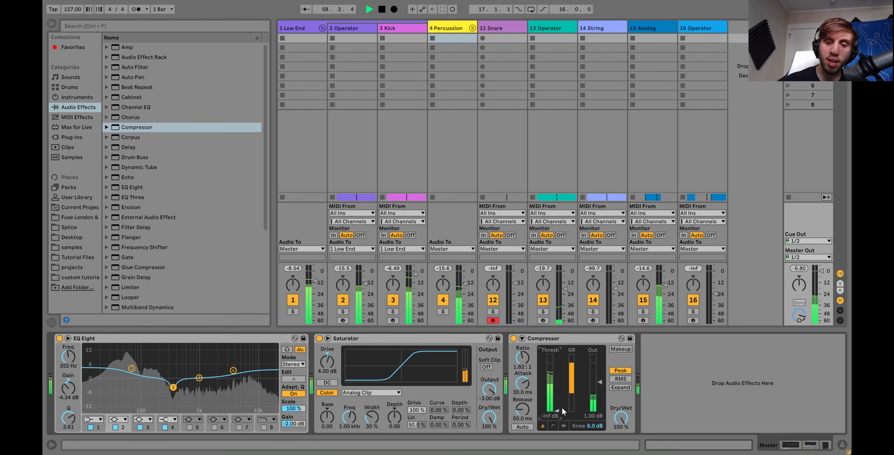
key(ctrl+z)
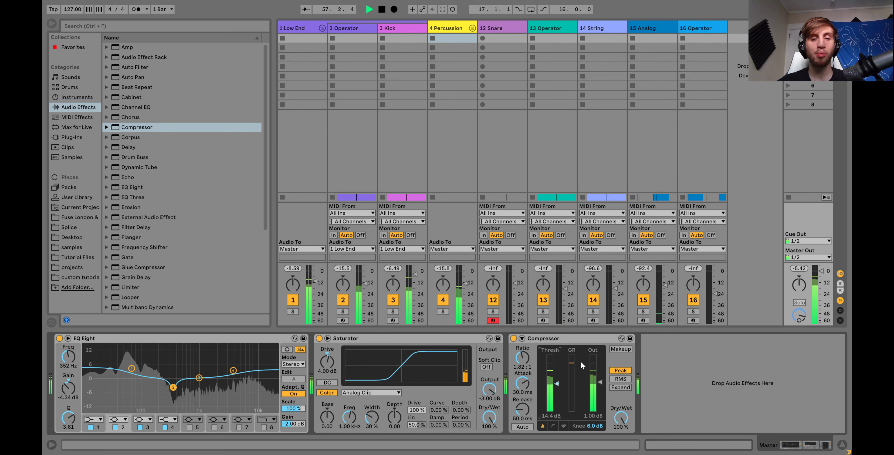
Stop and replay the section from 57.1.1 to hear the subtle Compressor setting.
key(space)
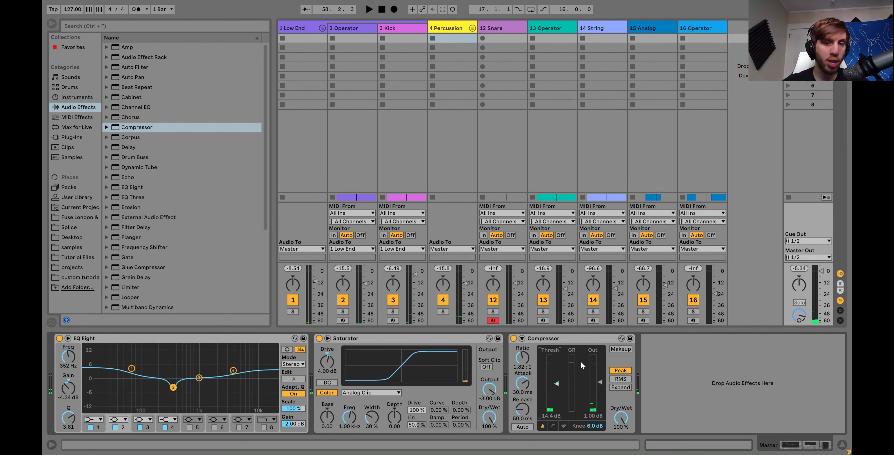
key(space)
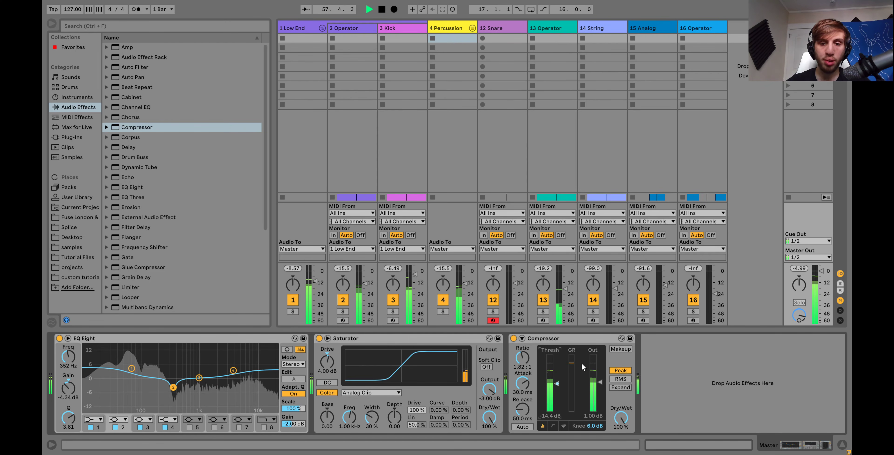
key(space)
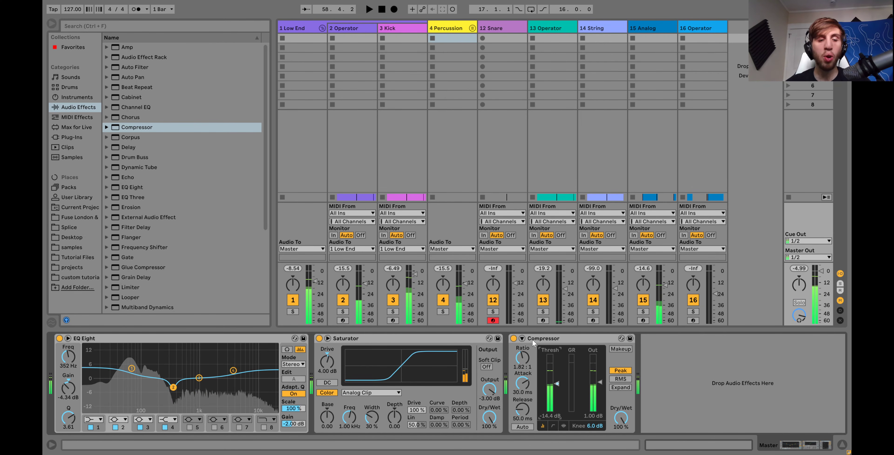
Compare playback with the Compressor, Saturator and EQ Eight all bypassed and restored, leaving them on, and stop.
click(514, 339)
click(320, 339)
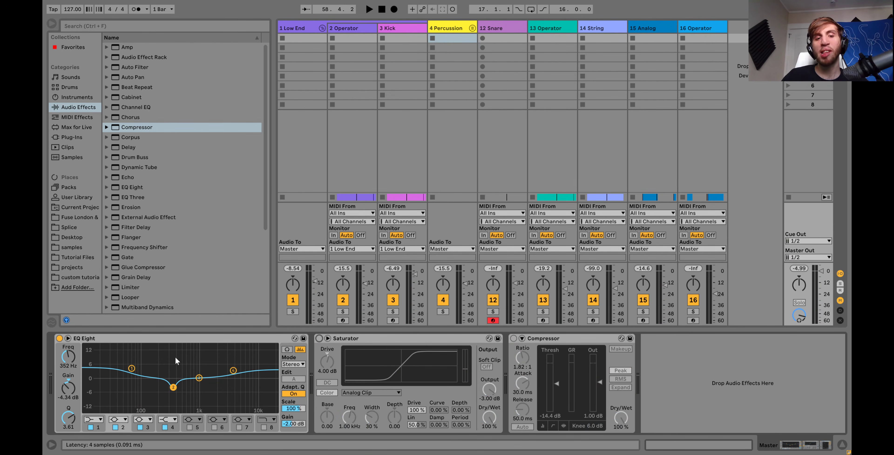
click(60, 338)
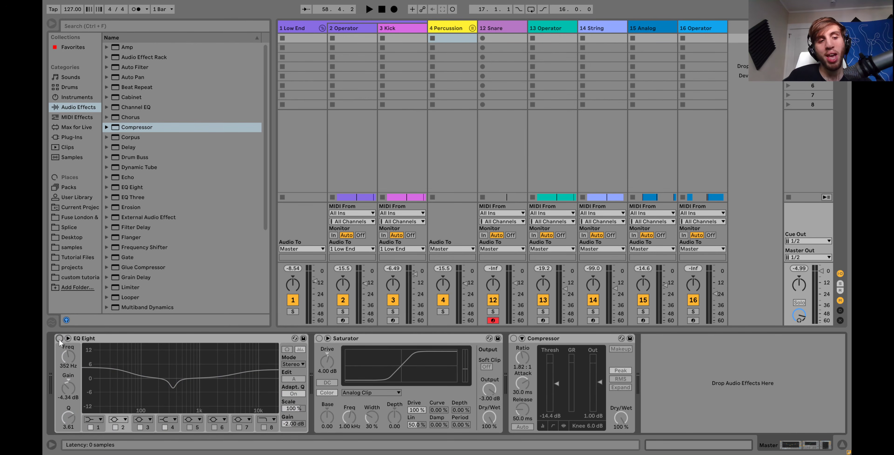
key(space)
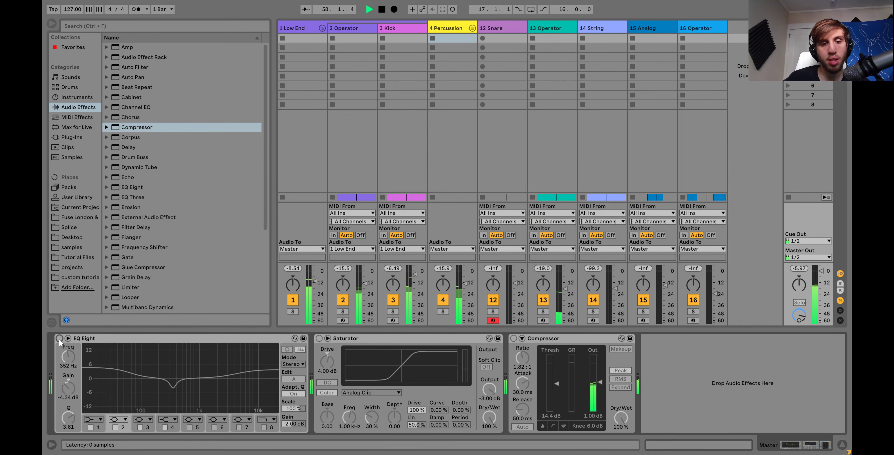
key(ctrl+z)
key(ctrl+z)
key(ctrl+z)
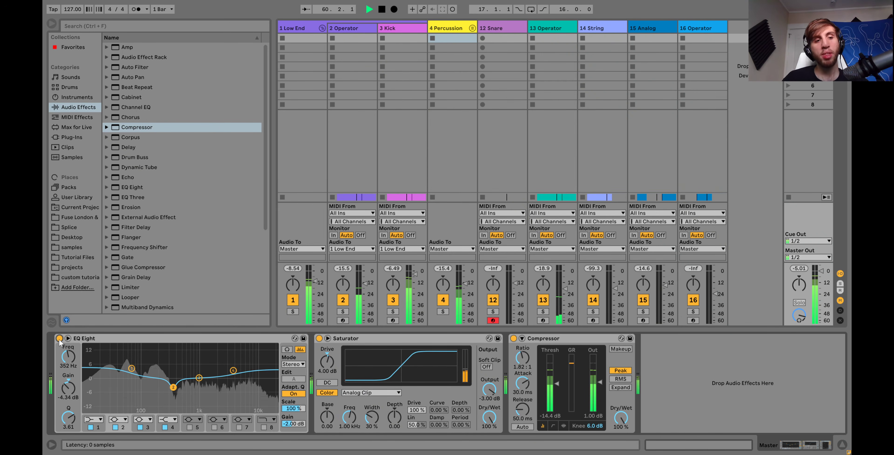
key(space)
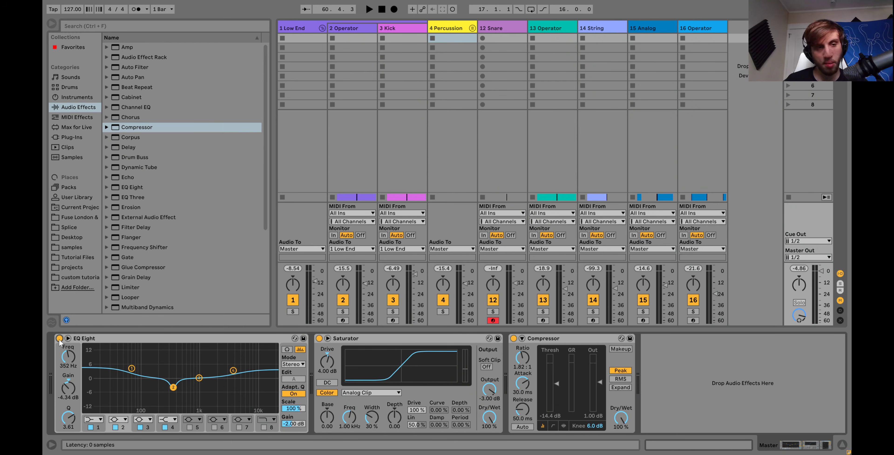
Add a Limiter at the end of the Master chain, set its Gain to 5.00 dB and replay the section.
click(124, 288)
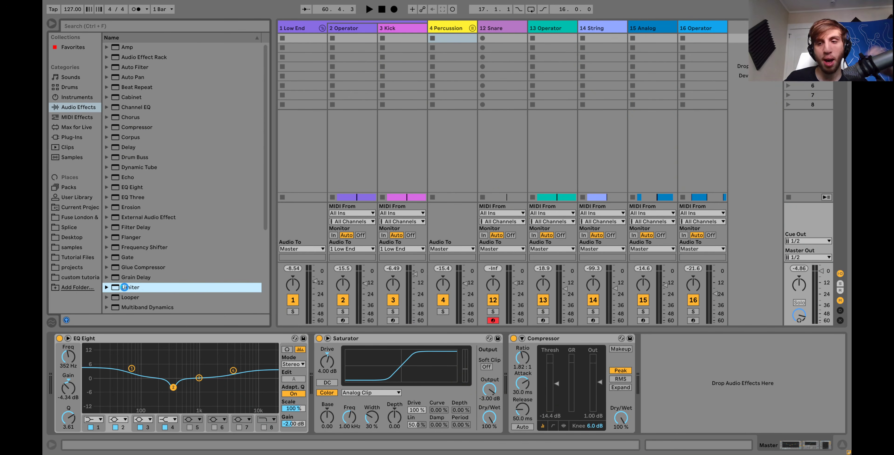
drag(527, 334, 682, 358)
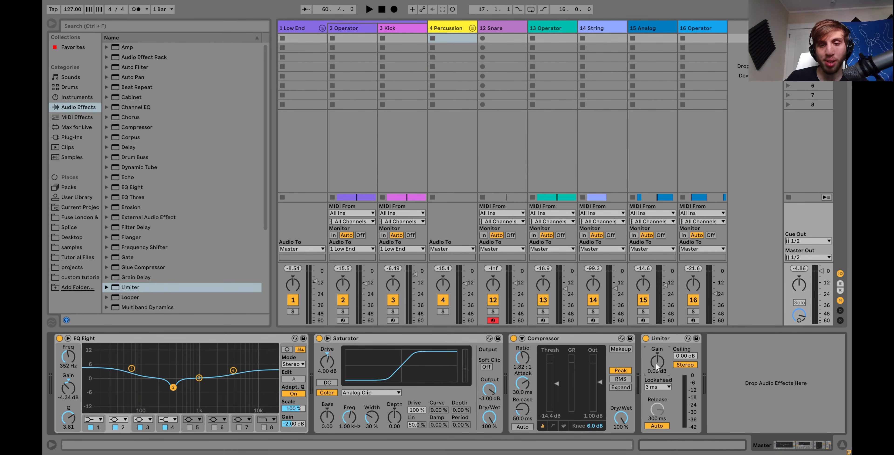
key(space)
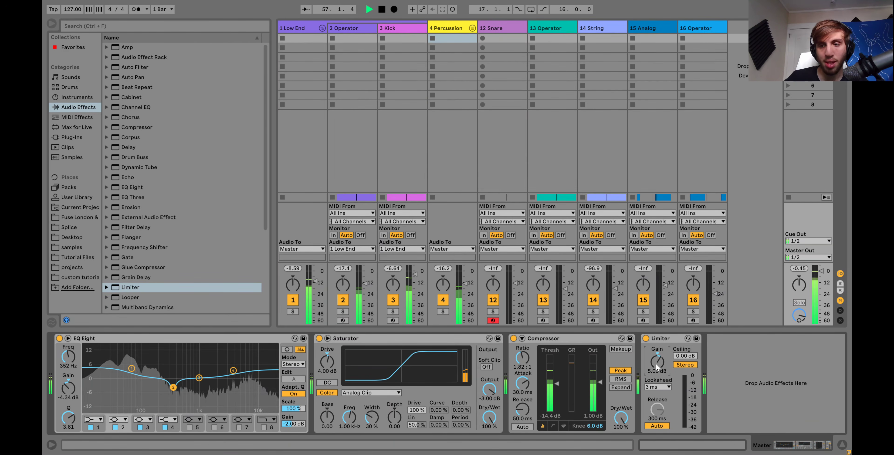
key(space)
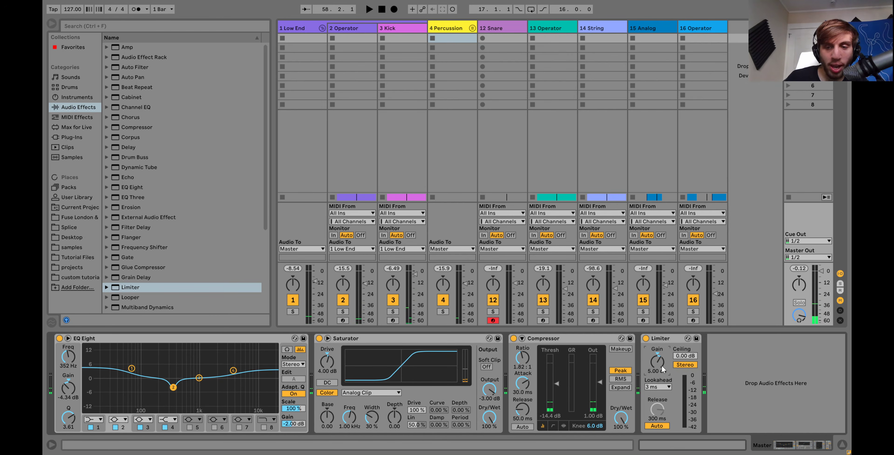
key(space)
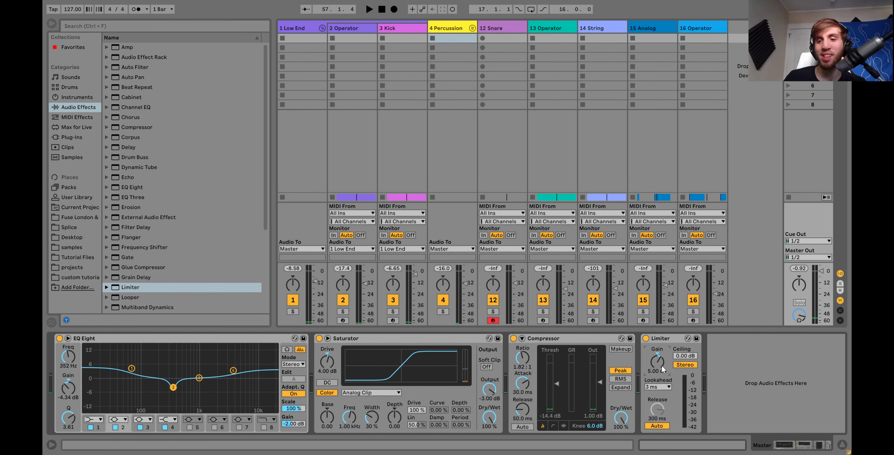
During playback, push the Limiter's Gain to 10.5 dB, compare it with bypass, and ease the Gain back to 9.50 dB.
key(space)
drag(663, 366, 663, 372)
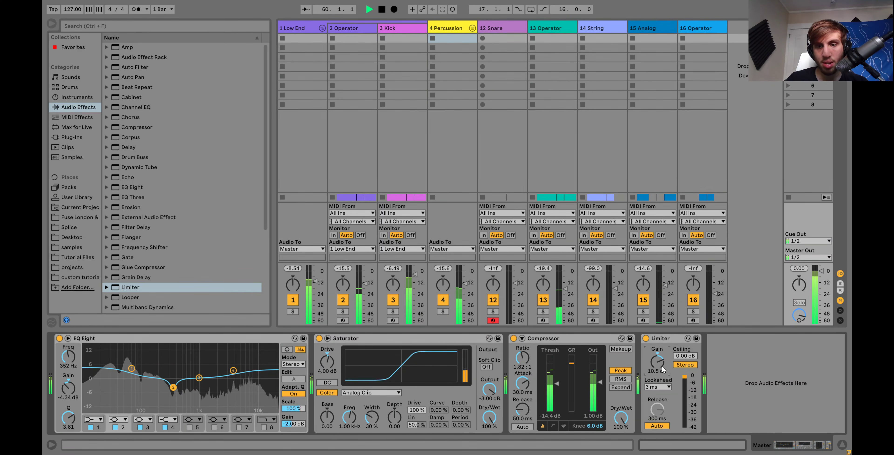
click(646, 339)
click(646, 339)
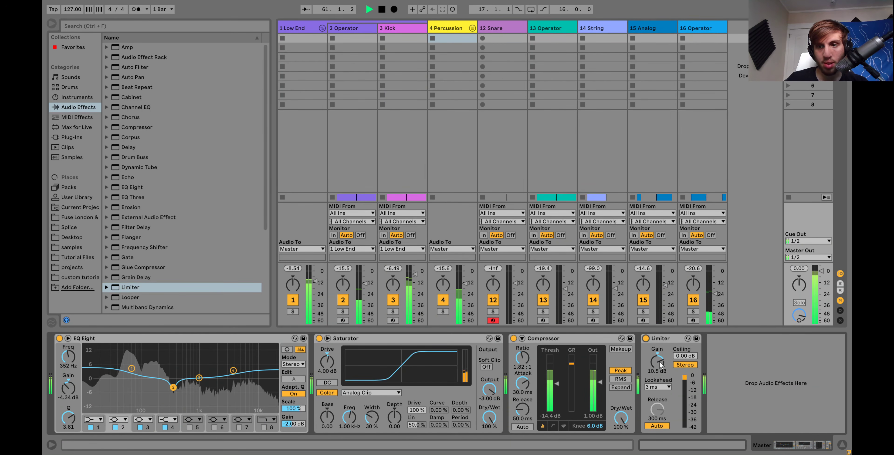
drag(654, 363, 655, 366)
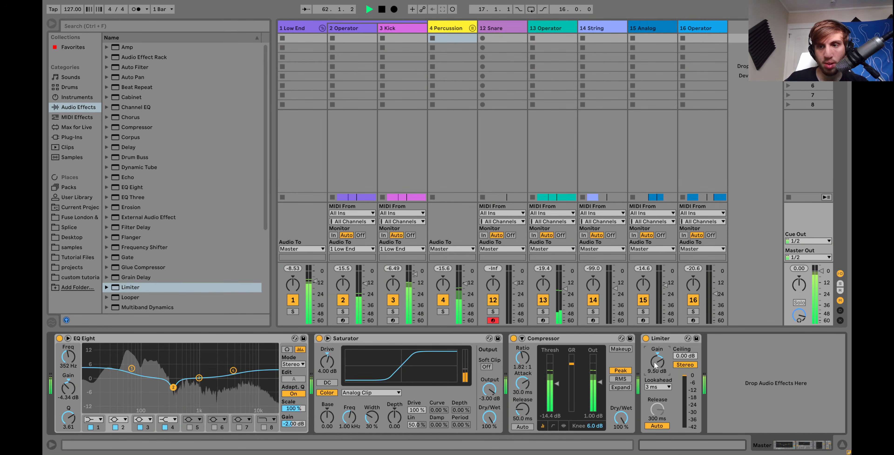
Bypass the Limiter on the Master and replay the section from 57.1.1 to hear the level without it.
drag(655, 365, 654, 363)
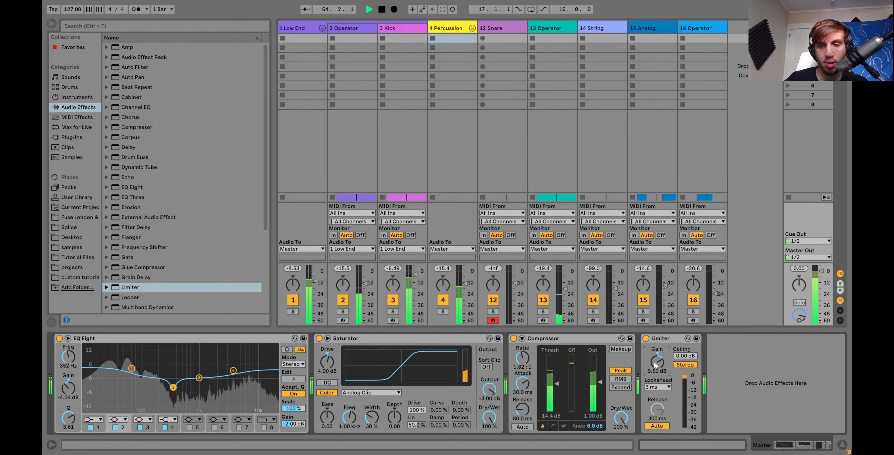
key(Tab)
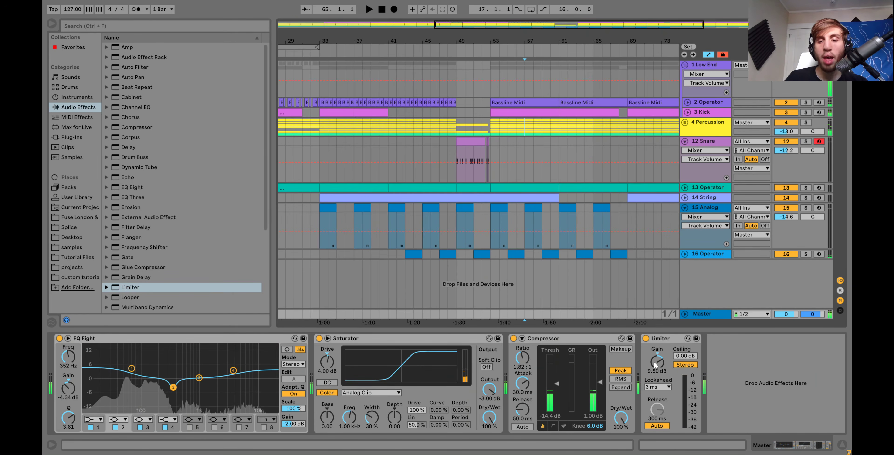
key(Tab)
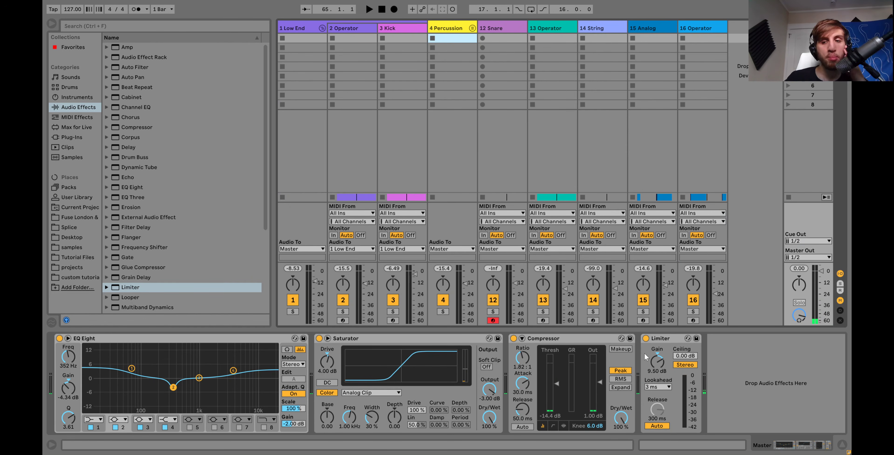
click(646, 339)
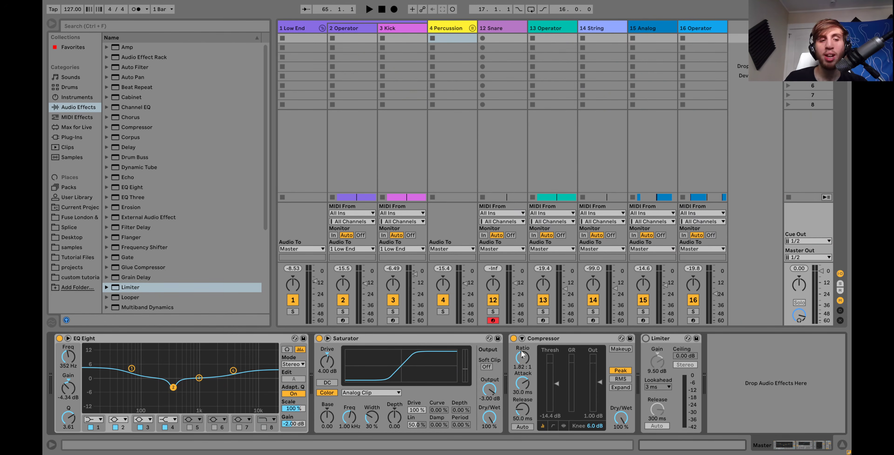
key(space)
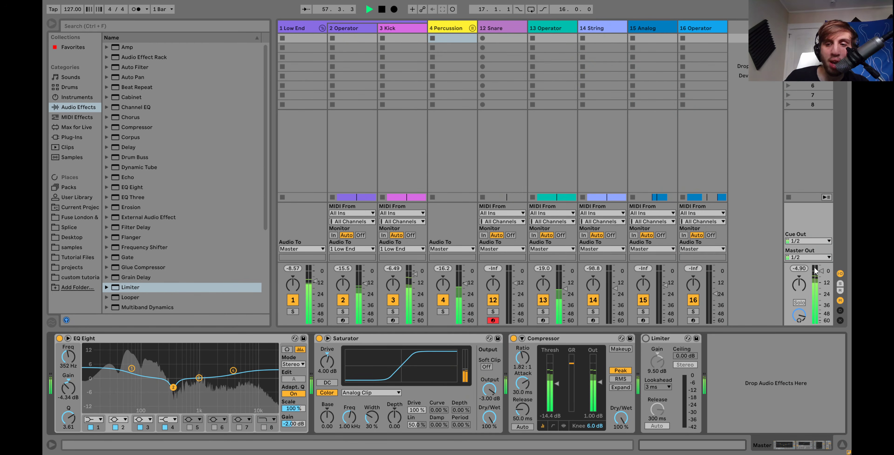
key(space)
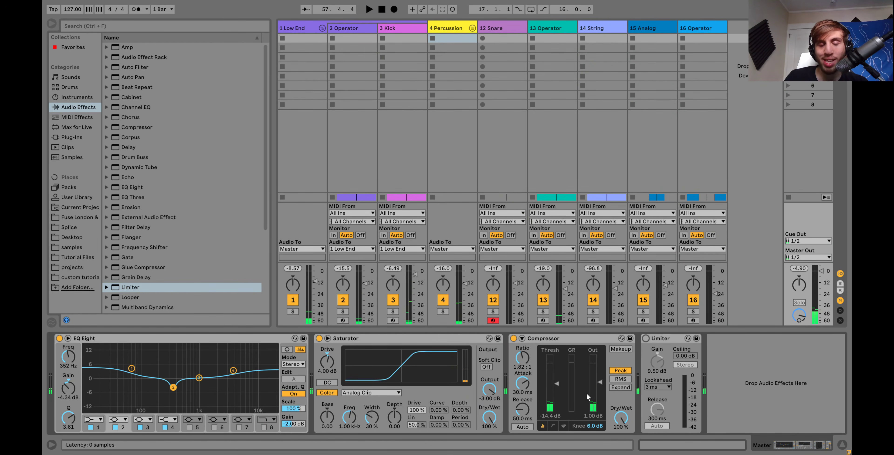
Add a second Limiter with a 0.00 dB Ceiling and 5.00 dB Gain, replay the section, and bypass that Limiter.
click(143, 287)
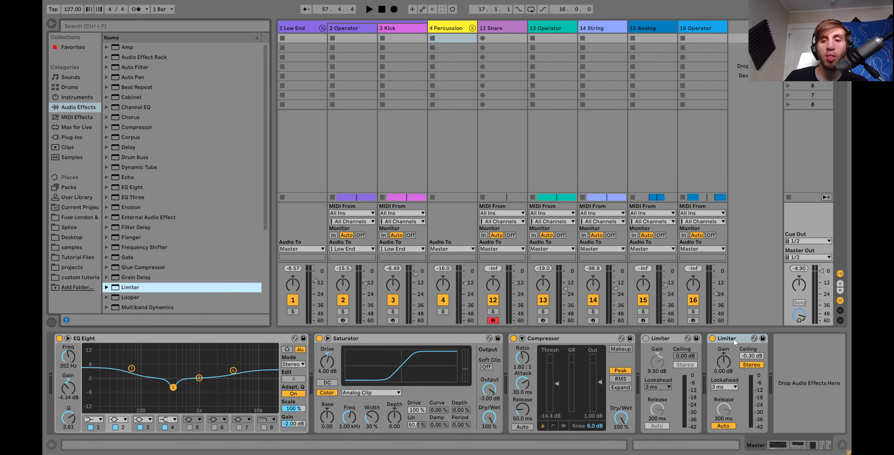
double_click(756, 355)
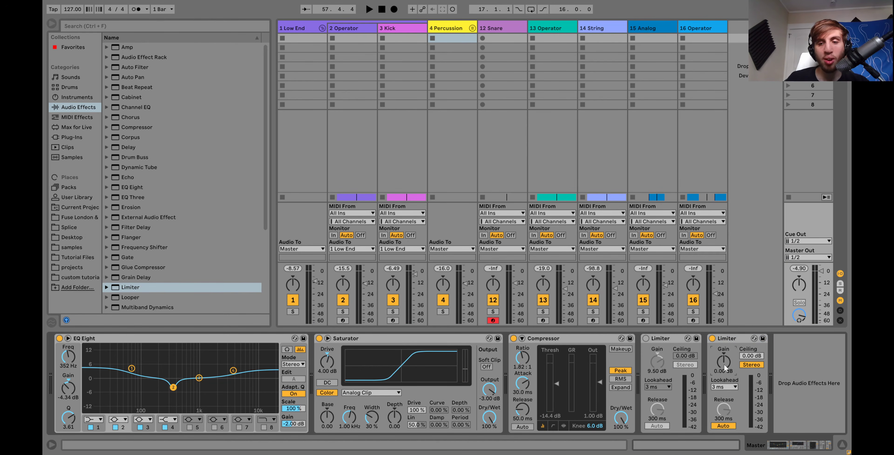
key(Return)
key(space)
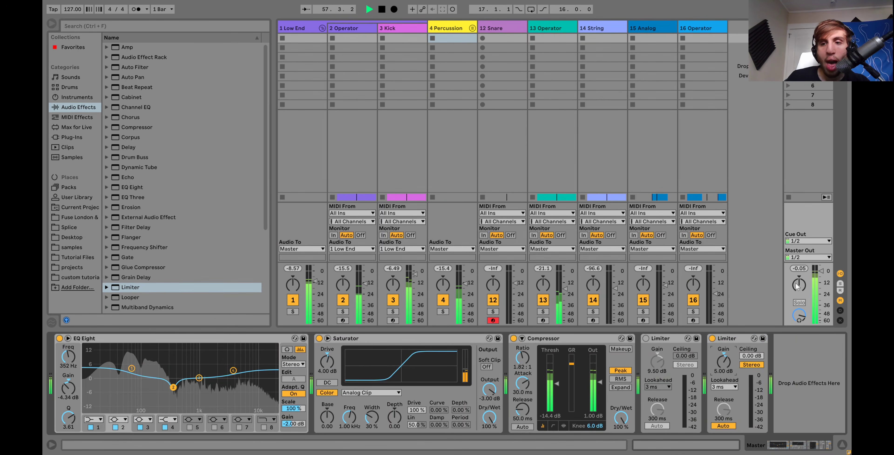
click(713, 339)
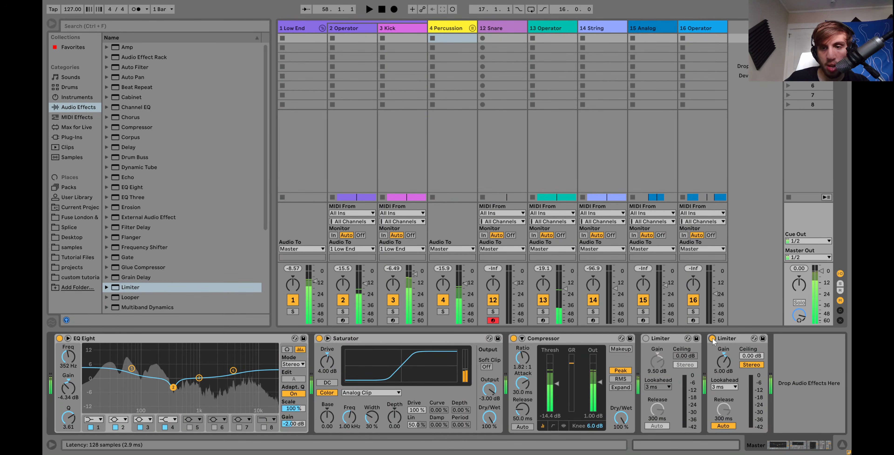
key(space)
Add a Utility at the end of the Master chain with its Gain at 5.00 dB and audition the section.
scroll(135, 266, down, 4)
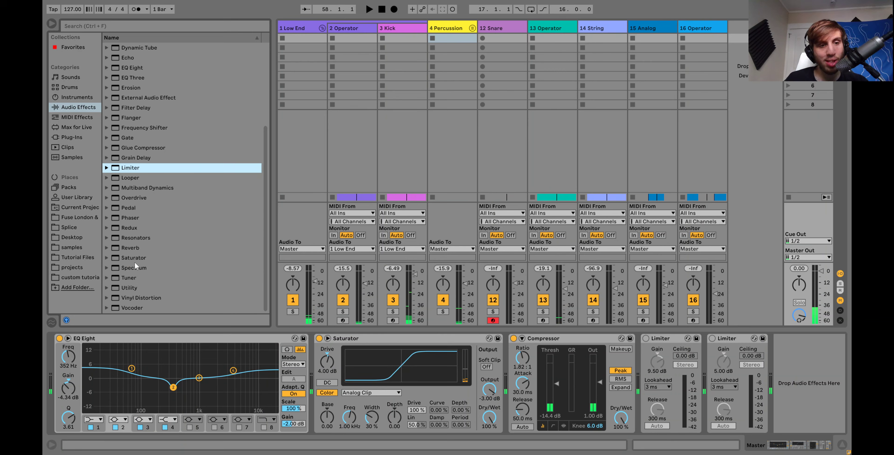
click(132, 289)
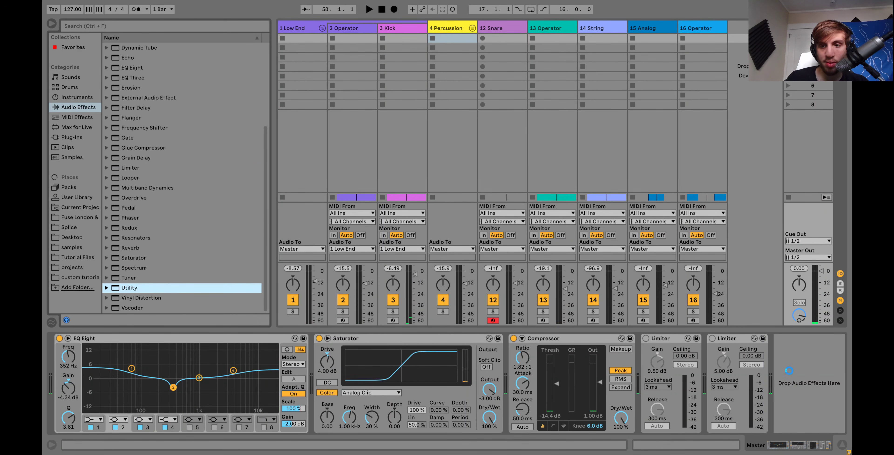
drag(785, 370, 823, 362)
key(space)
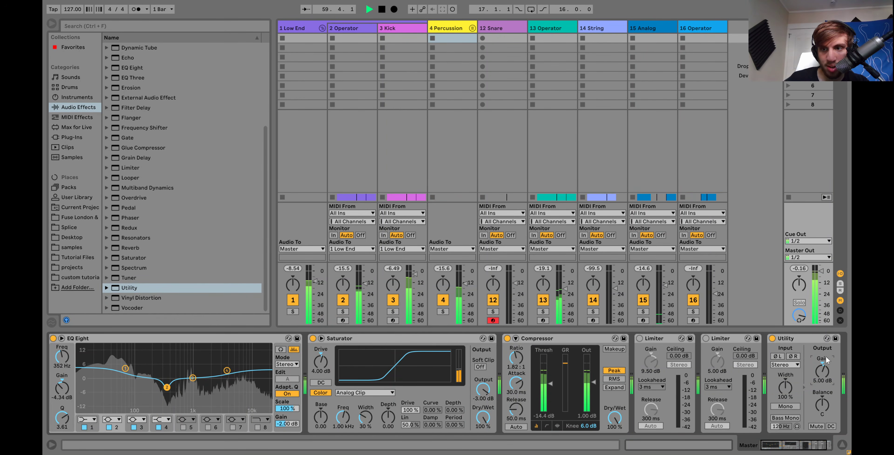
key(space)
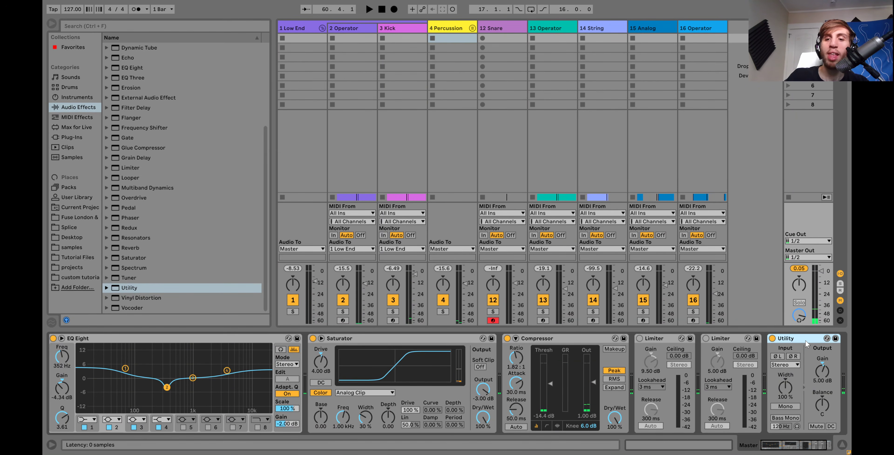
Delete the Utility and the second Limiter from the Master chain and switch the original Limiter back on.
key(Delete)
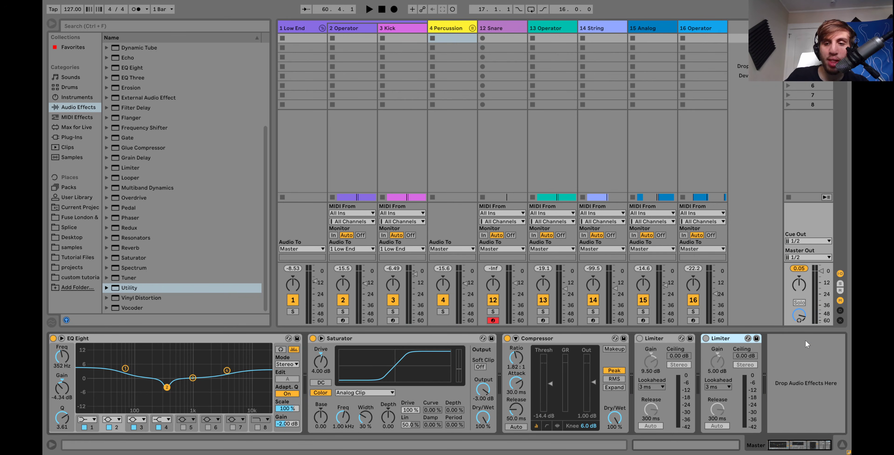
key(Delete)
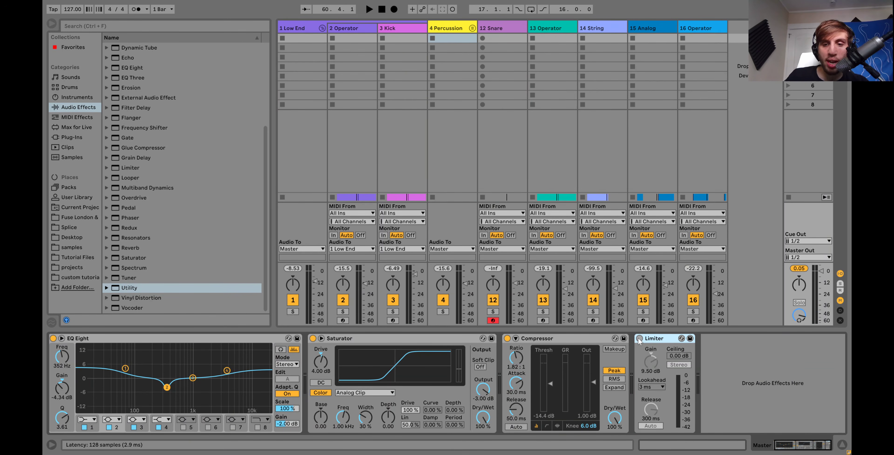
click(639, 338)
Play the section with the Limiter's Gain set to 5.00 dB, and again with it at 10.0 dB.
click(647, 363)
key(space)
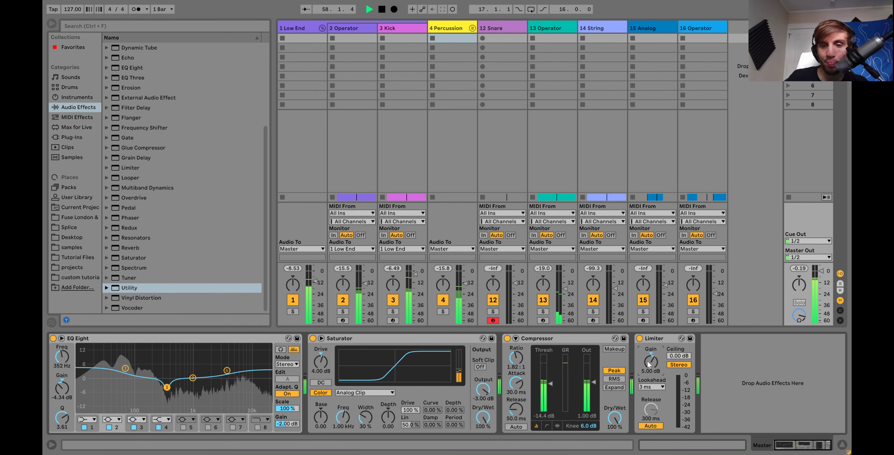
key(space)
drag(648, 365, 647, 362)
key(space)
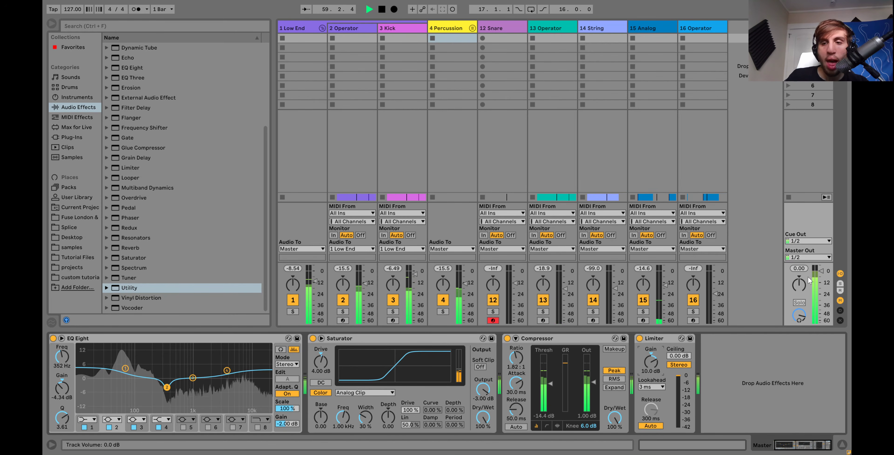
key(space)
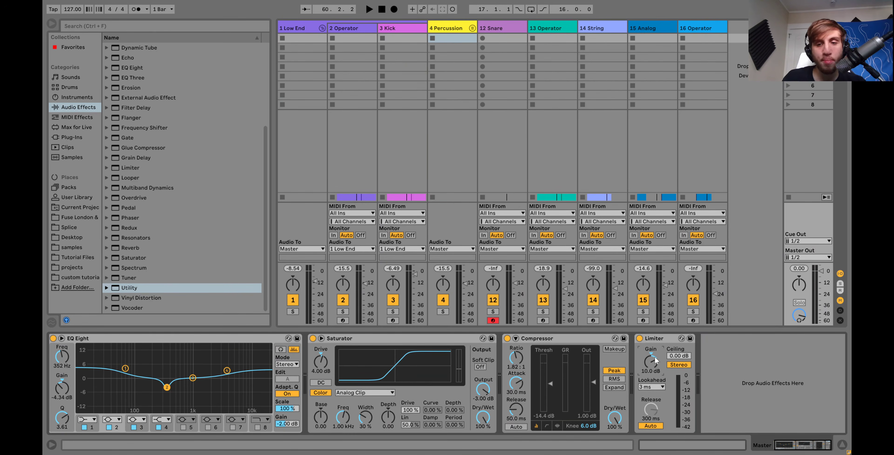
During playback, raise the Limiter's Gain from 5.00 dB to 10.0 dB, settle on 11.0 dB and stop.
key(space)
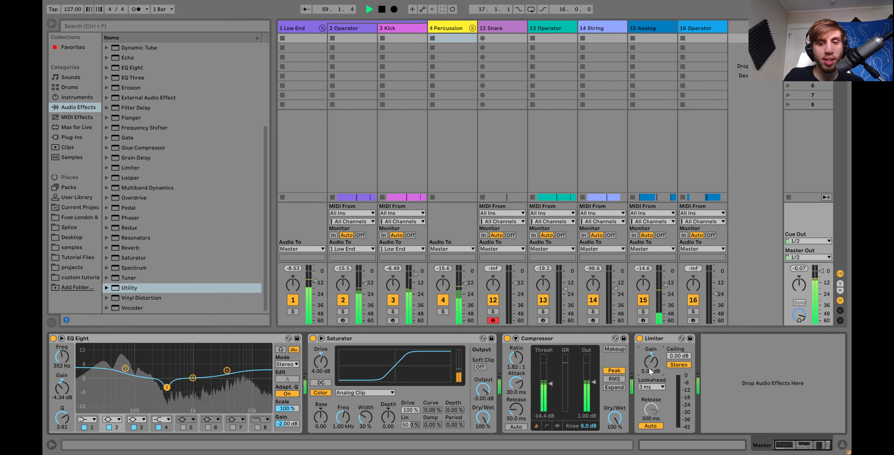
text(10)
key(Return)
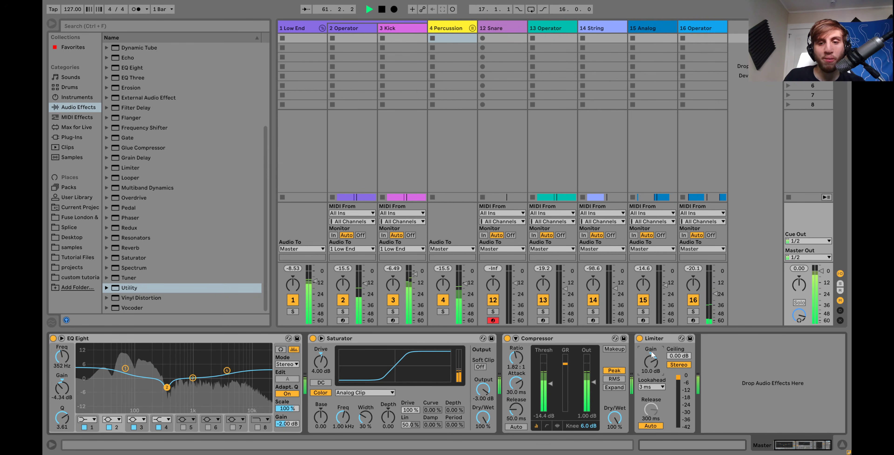
click(658, 374)
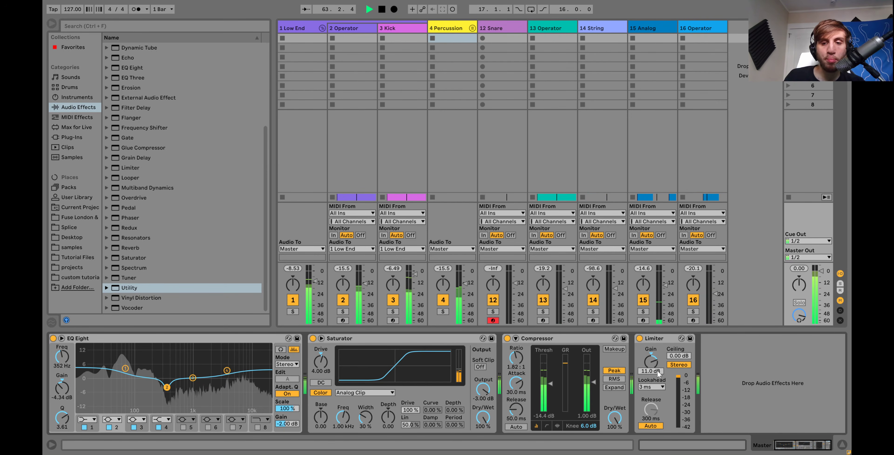
key(space)
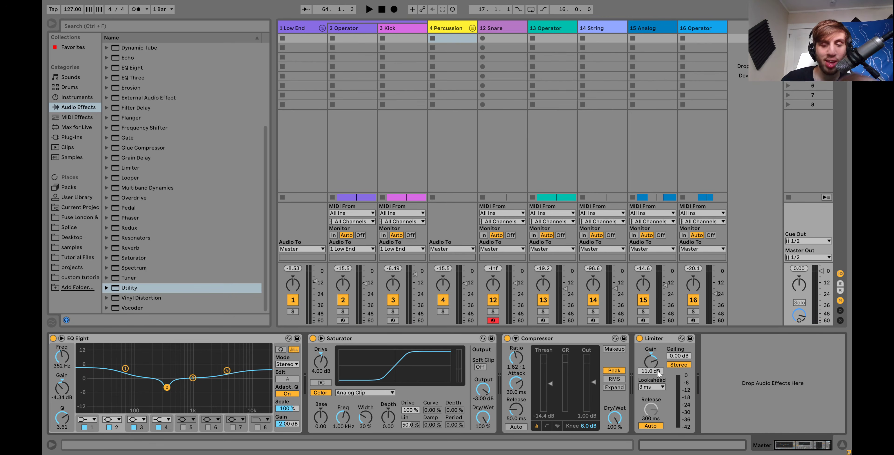
Replay the start of the section from 57.1.1 several times to check the sound of the finished Master chain.
key(space)
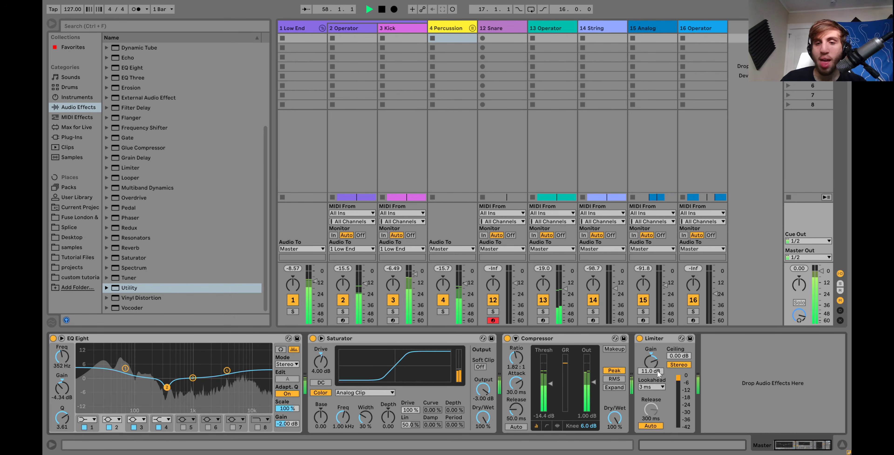
key(space)
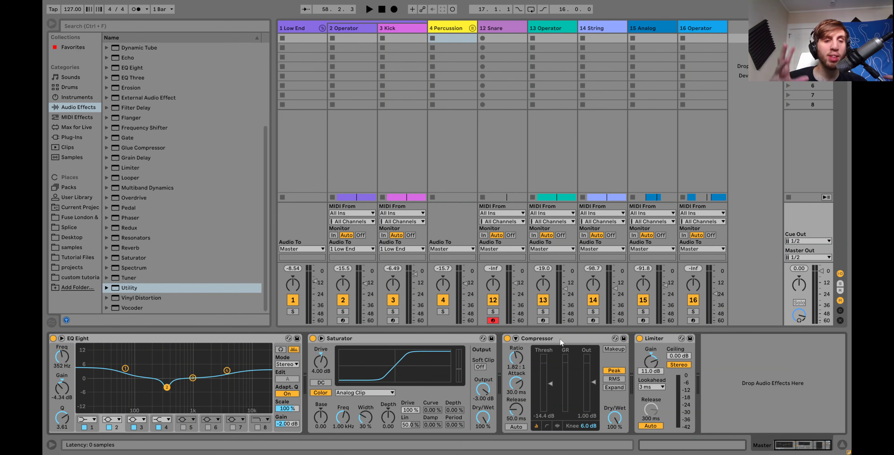
key(space)
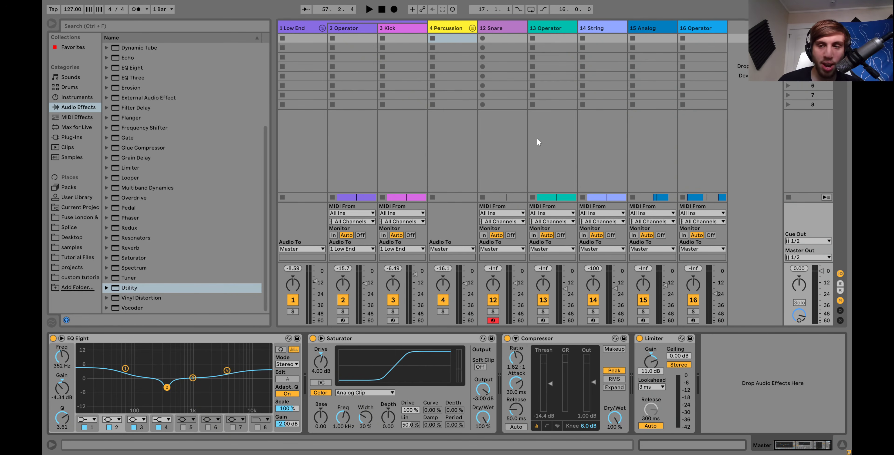
key(space)
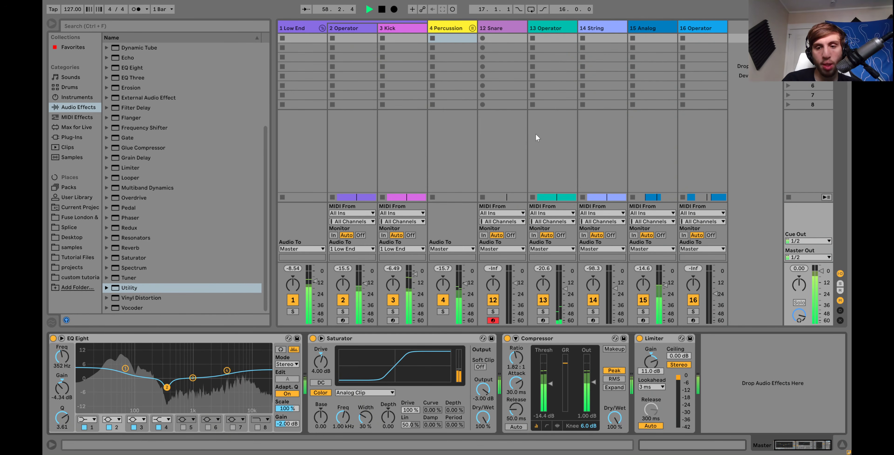
key(space)
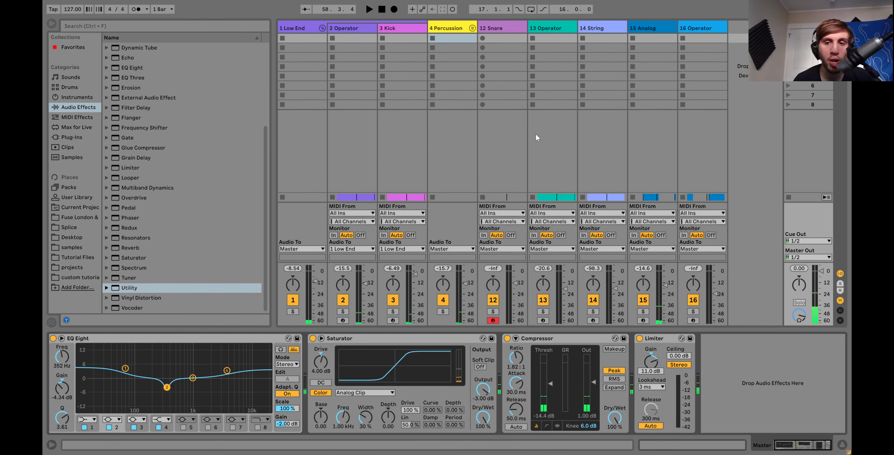
Show the whole track in the Arrangement view, save the Set, and play it from bar 1.
key(Tab)
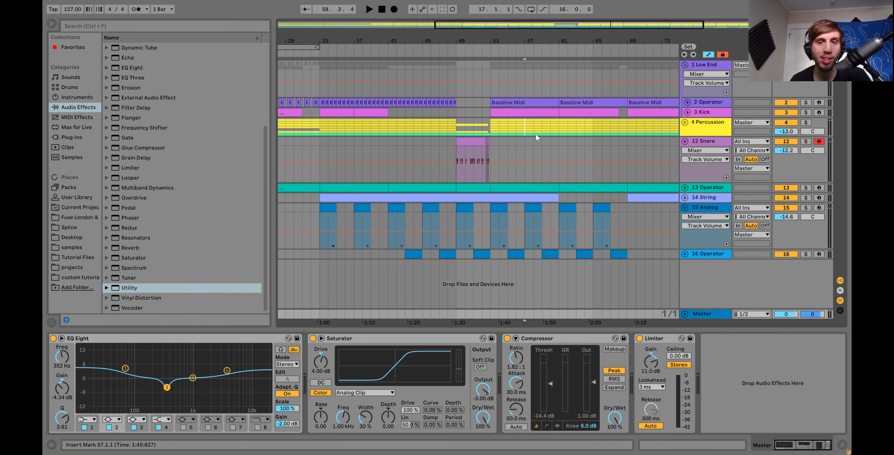
drag(506, 40, 512, 38)
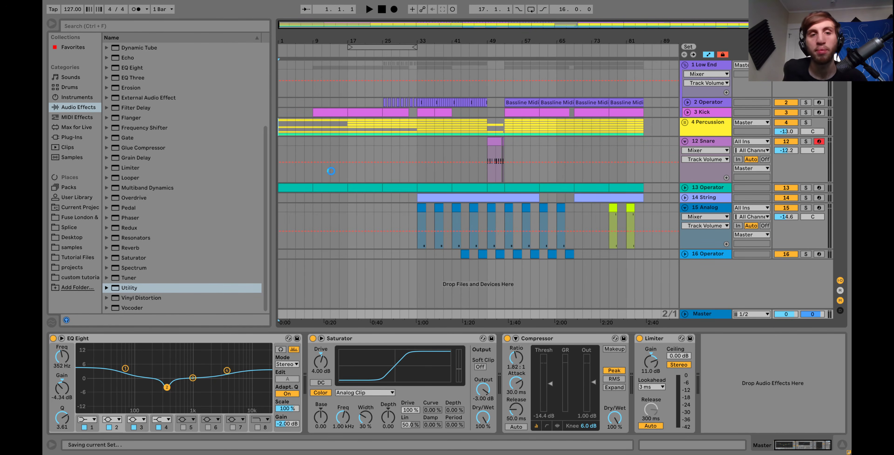
key(space)
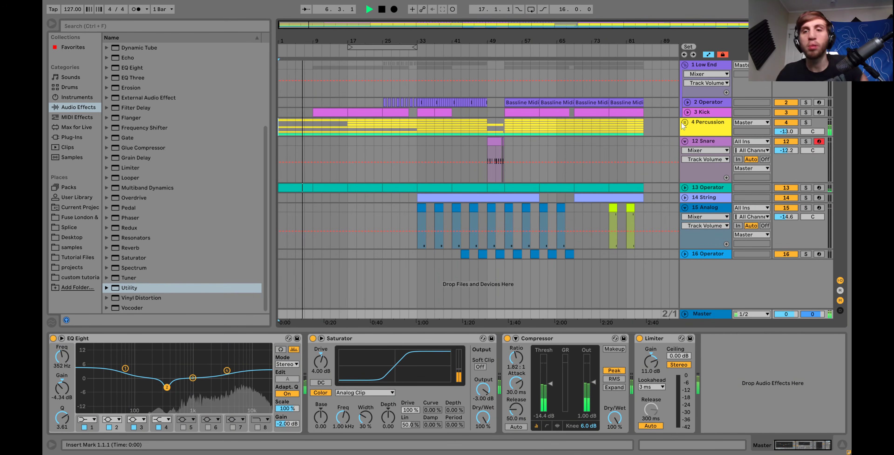
Unfold the 4 Percussion group during playback and step through its tracks down to 12 Snare.
click(705, 129)
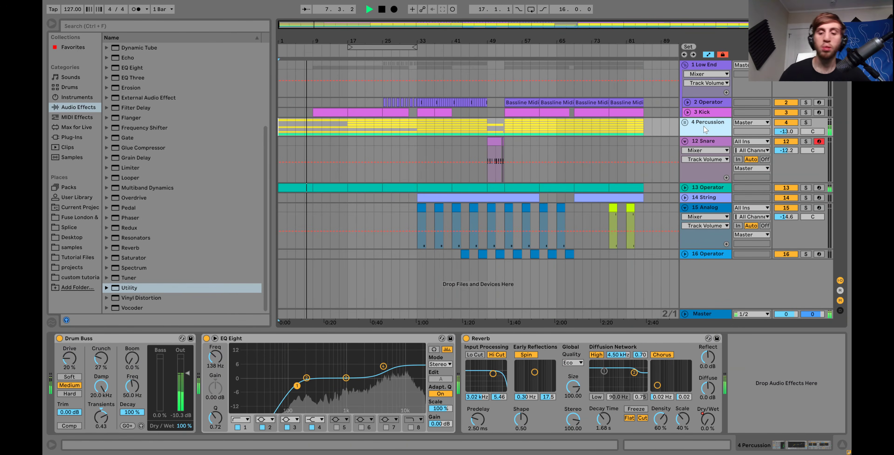
key(Right)
key(Down)
key(Down)
key(Down)
key(Down)
key(Down)
key(Down)
key(Down)
key(Down)
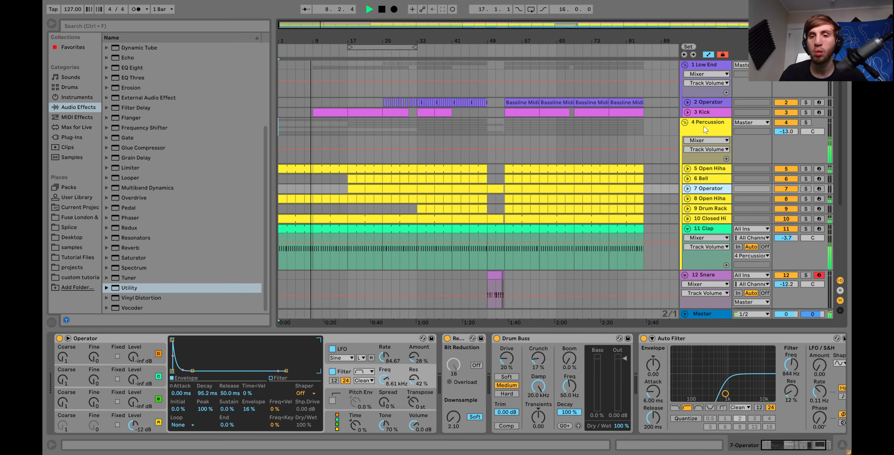
Collapse the 11 Clap track, leave 12 Snare expanded, and select 13 Operator while the arrangement plays.
key(Left)
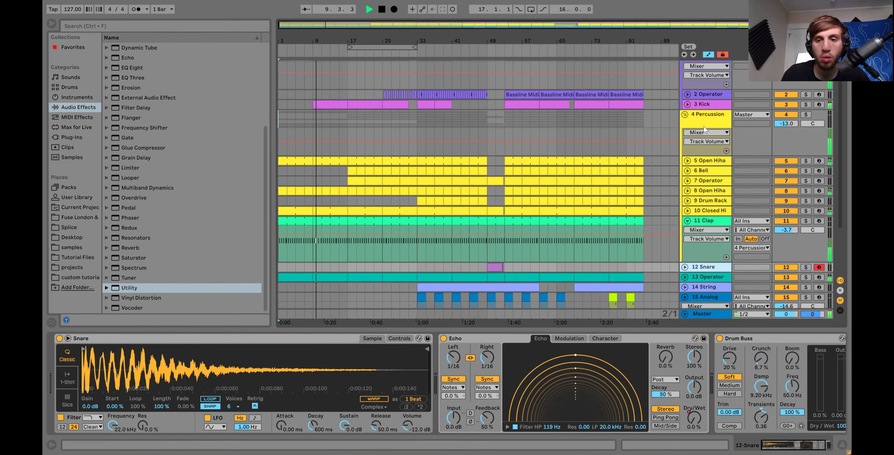
key(Up)
key(Left)
key(Down)
key(Right)
key(Down)
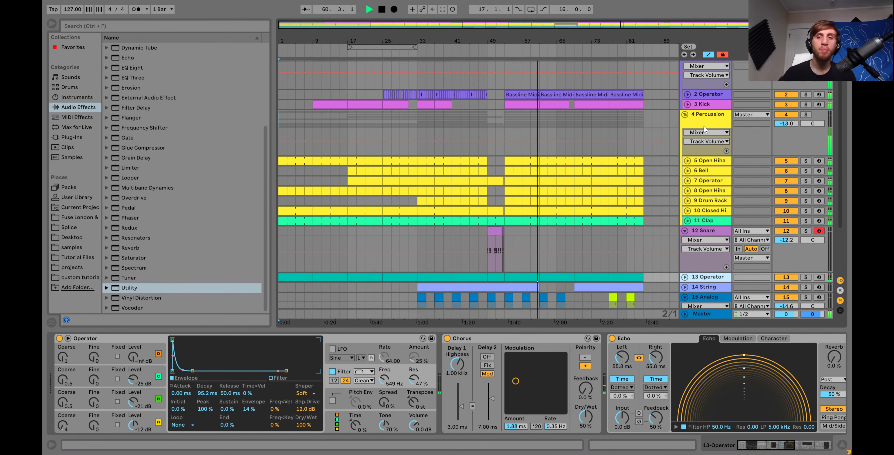
Collapse the 12 Snare and 15 Analog tracks while the arrangement keeps playing.
scroll(705, 129, up, 1)
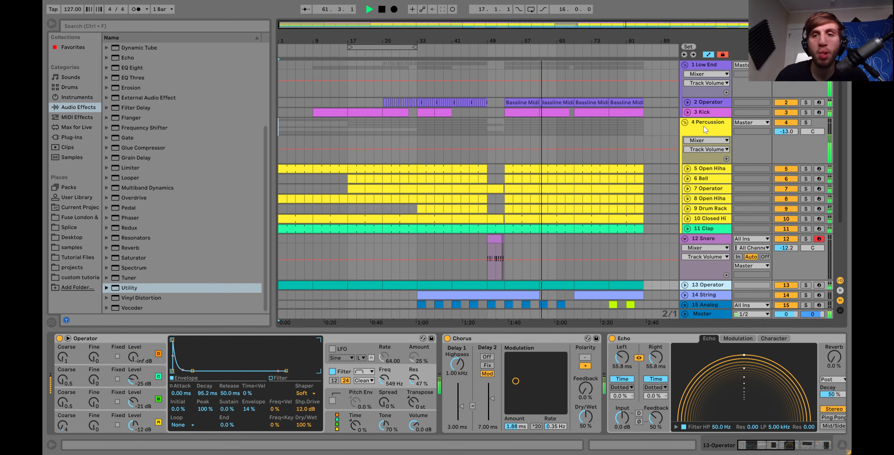
scroll(688, 169, down, 5)
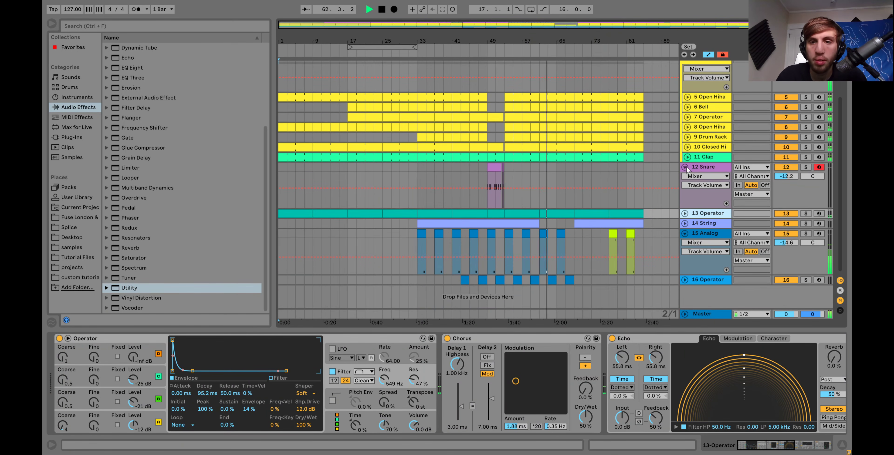
click(685, 167)
scroll(687, 198, up, 1)
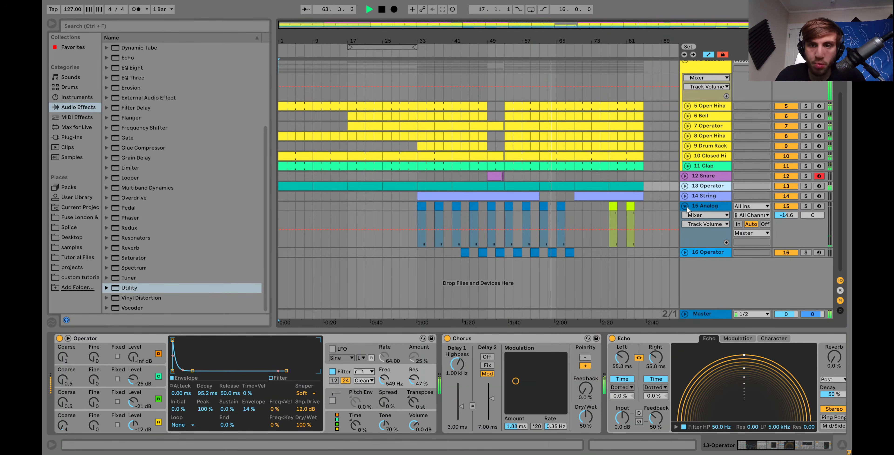
click(686, 207)
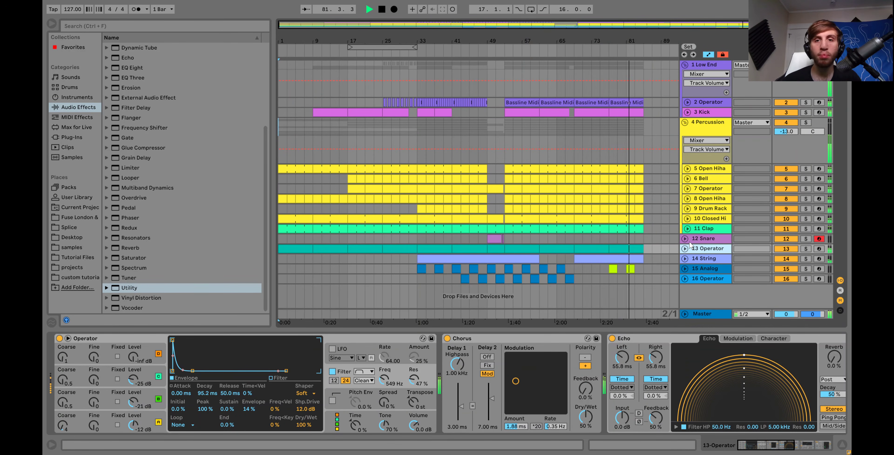
Shorten the last 3 Kick clip by one bar so it ends at bar 84, and stop playback after the track's end.
scroll(649, 115, up, 3)
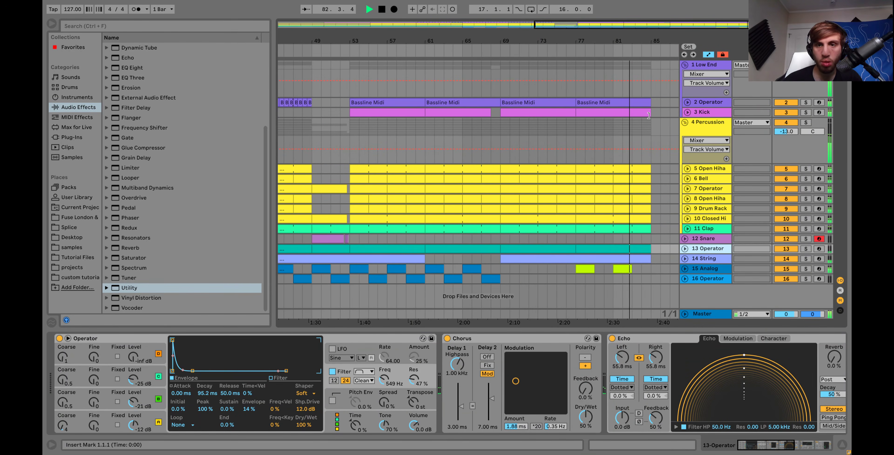
drag(649, 116, 643, 112)
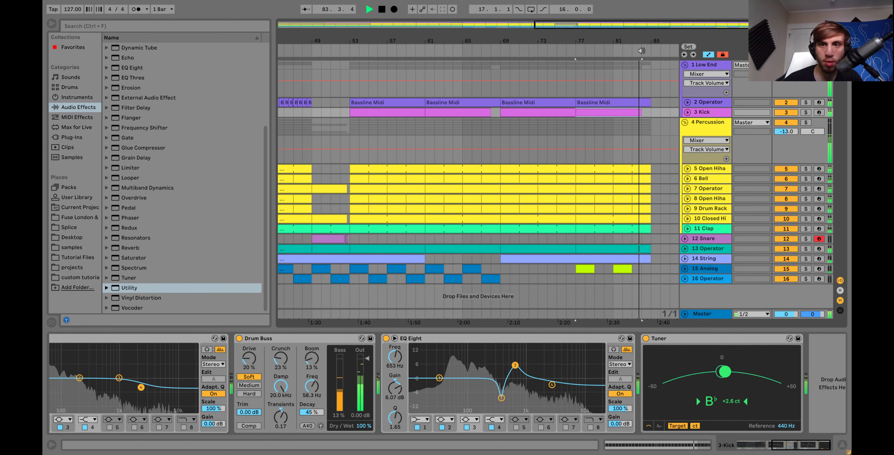
scroll(639, 42, down, 3)
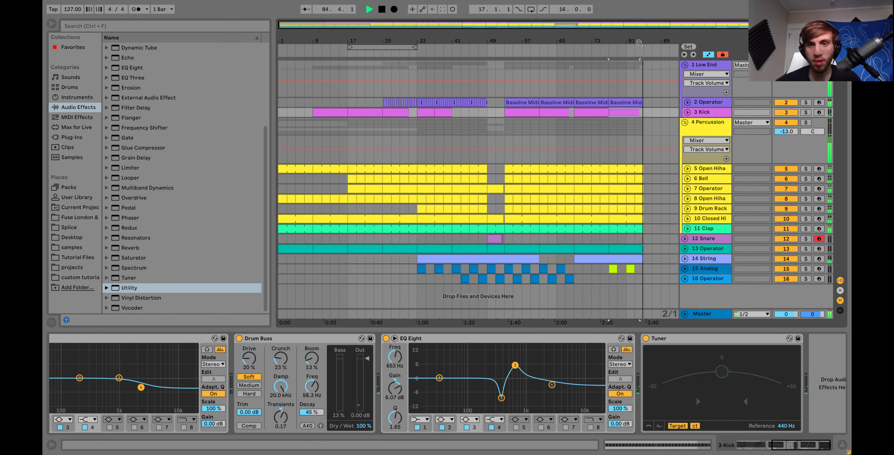
key(space)
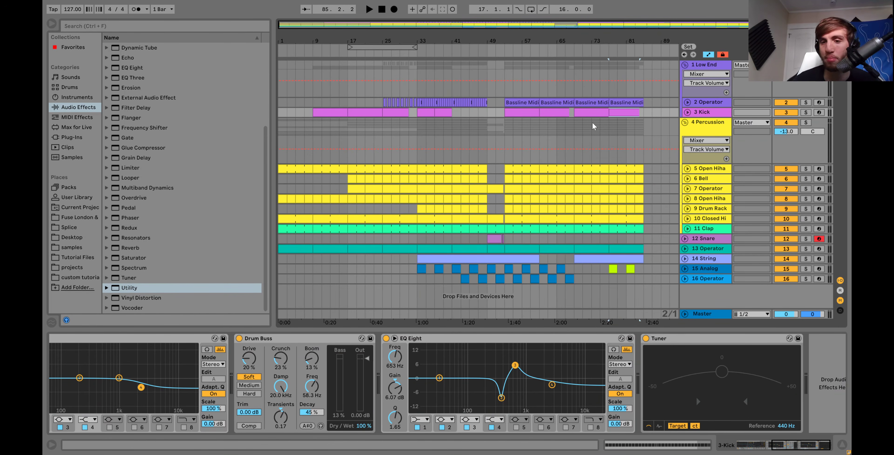
Select the Master track and bring its complete device chain of EQ Eight, Saturator, Compressor and Limiter into view.
click(695, 315)
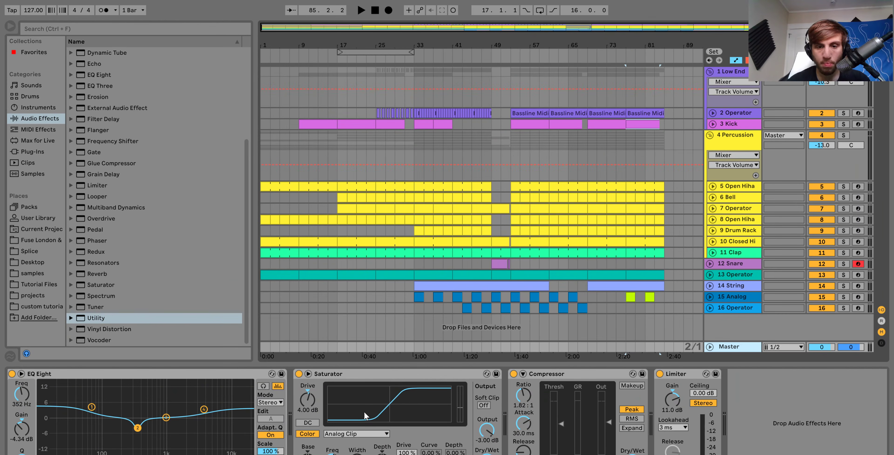
key(F11)
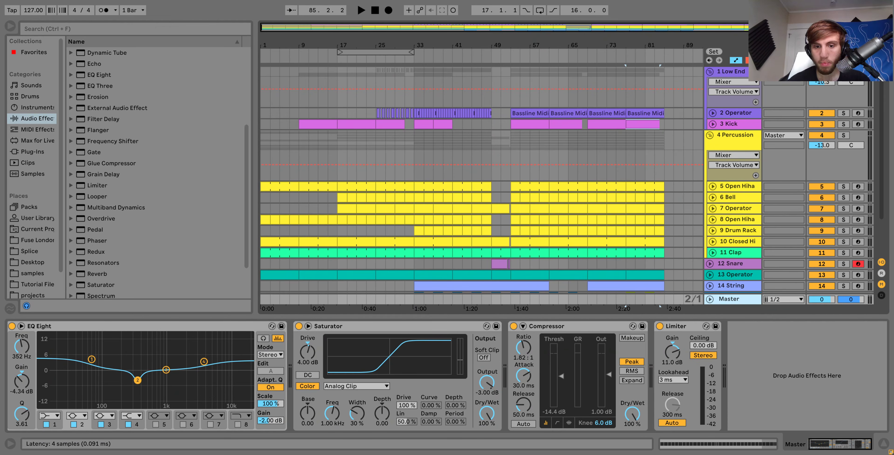